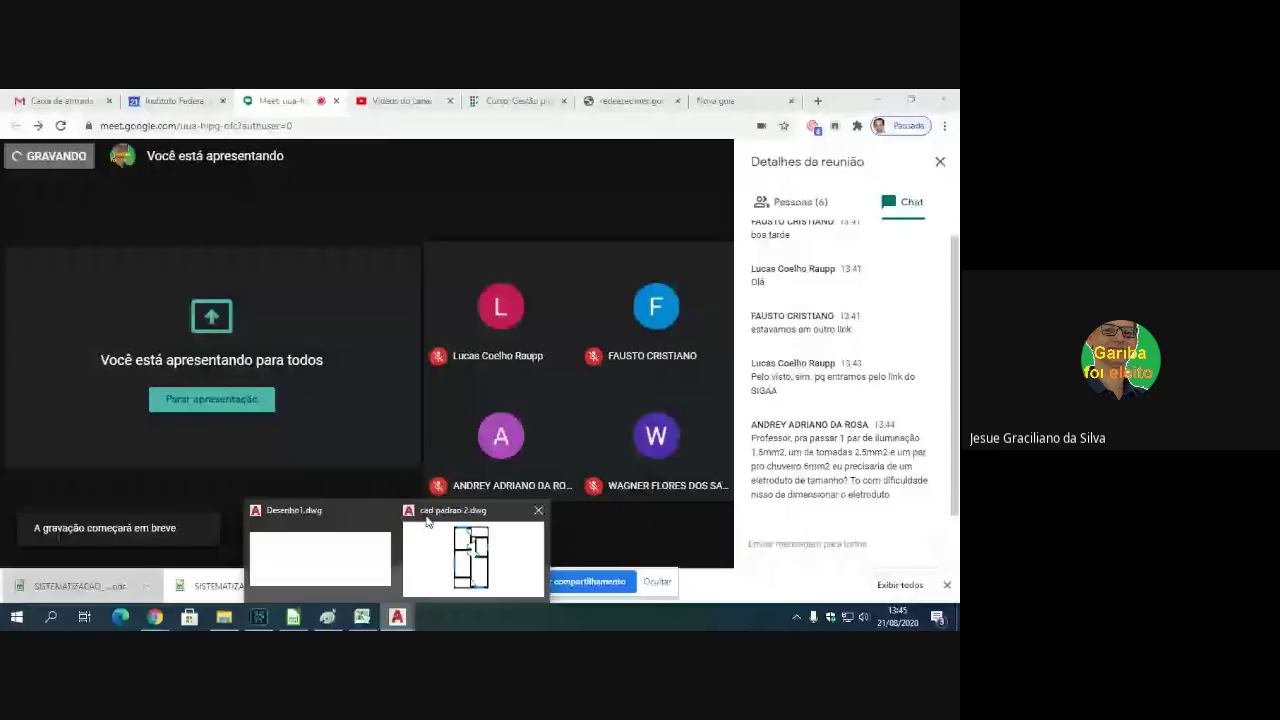
- Bring the cad padrao 2.dwg AutoCAD window to the front of the screen share
left_click(450, 550)
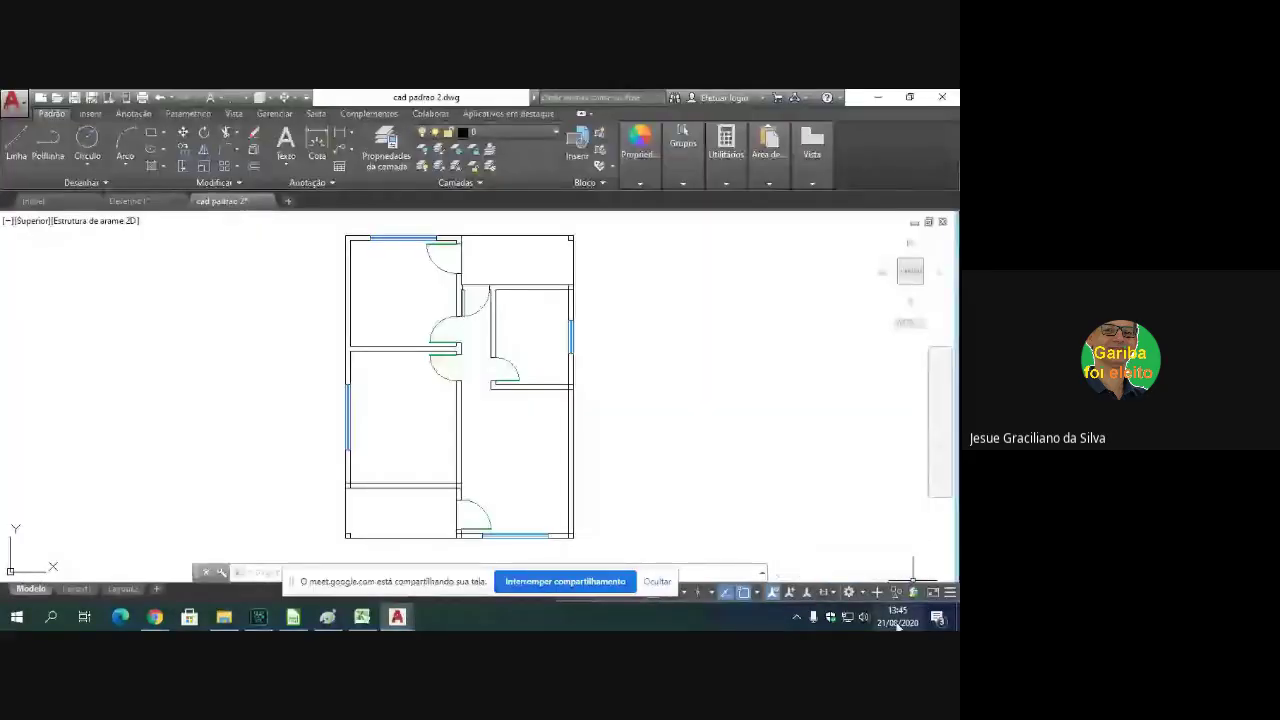
- Switch the AutoCAD workspace to Introdução ao 3D
left_click(848, 591)
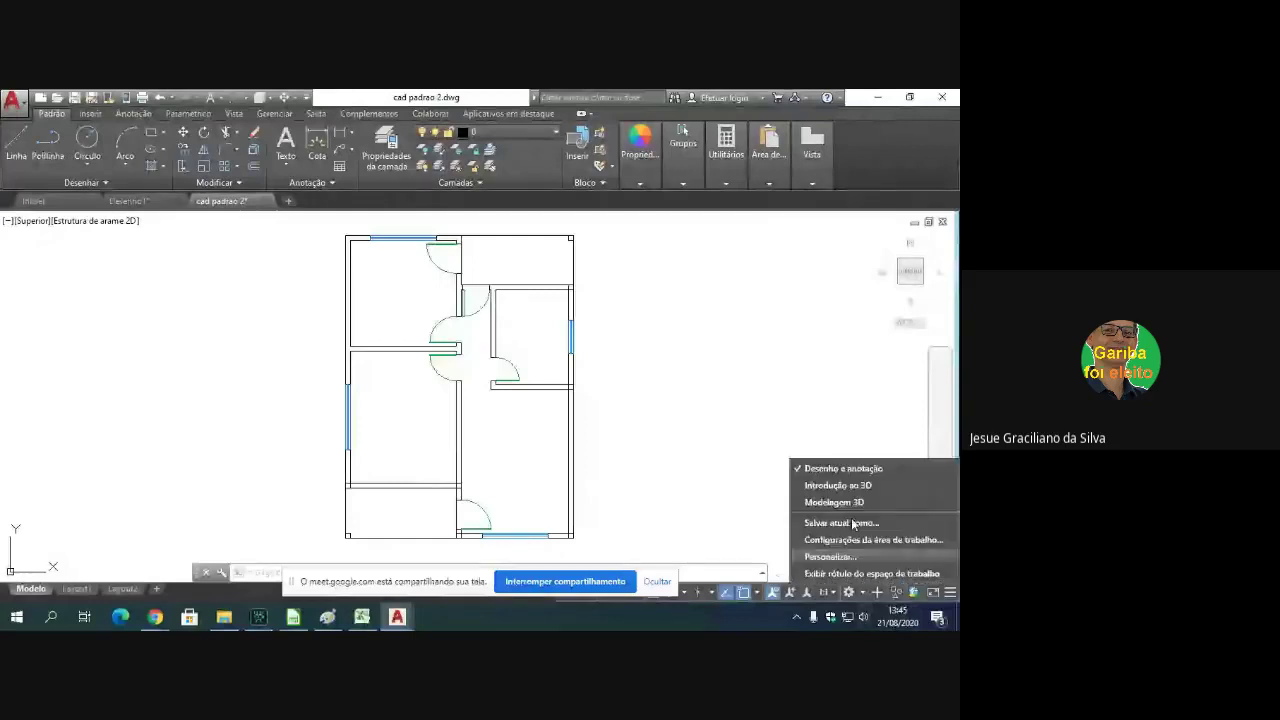
left_click(838, 486)
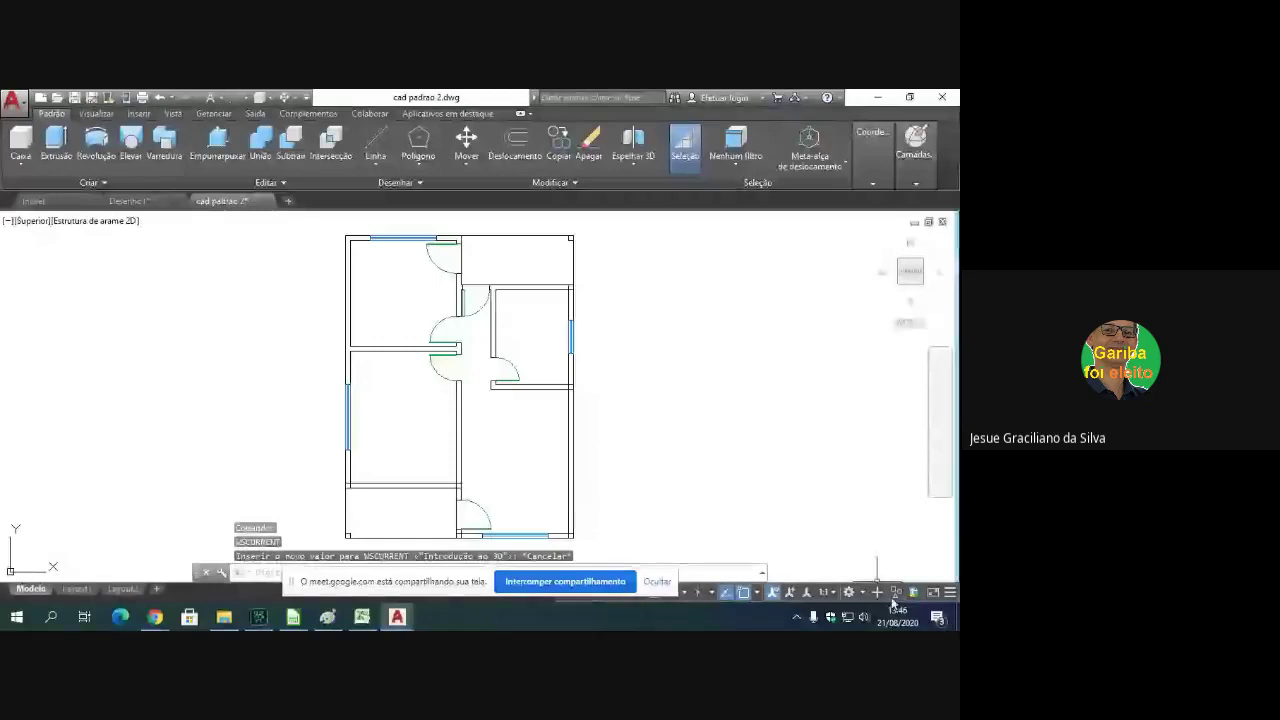
- Switch the floor plan to the SE isometric view
left_click(922, 287)
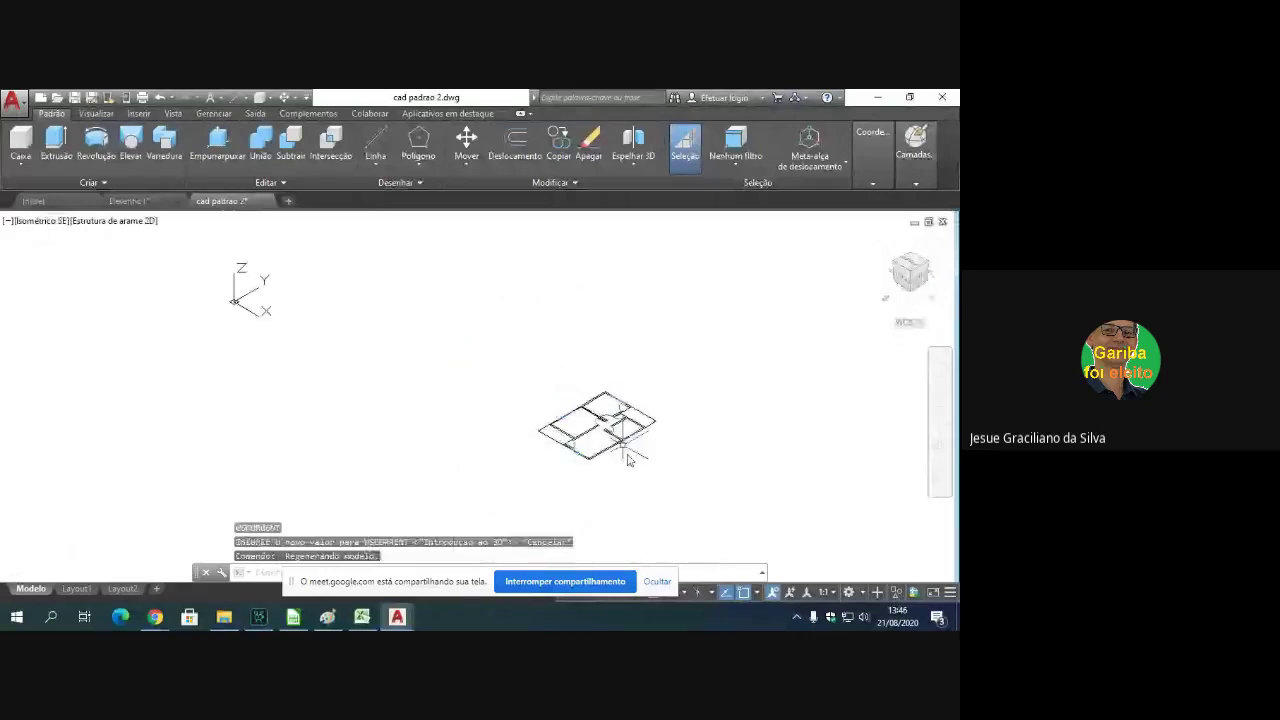
scroll(628, 458, "up", 5)
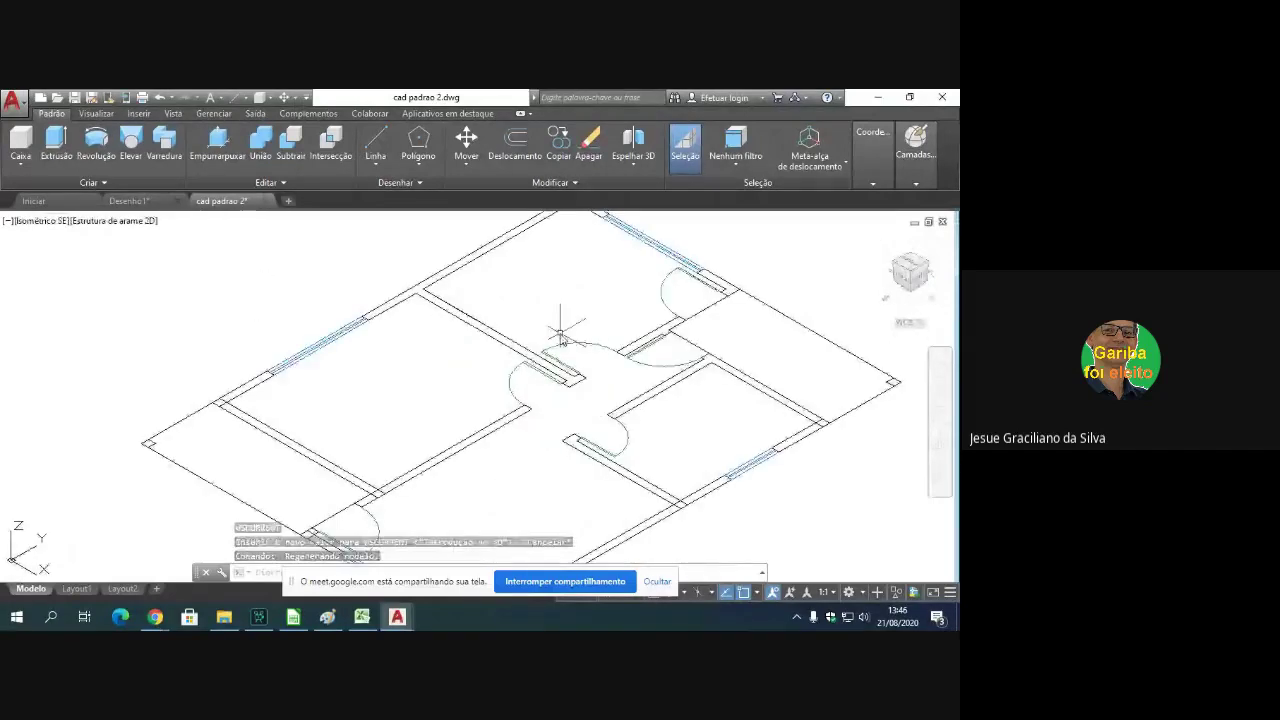
scroll(560, 335, "down", 2)
- Raise the first wall as a 280-high box between its two corners
left_click(18, 142)
scroll(369, 379, "up", 2)
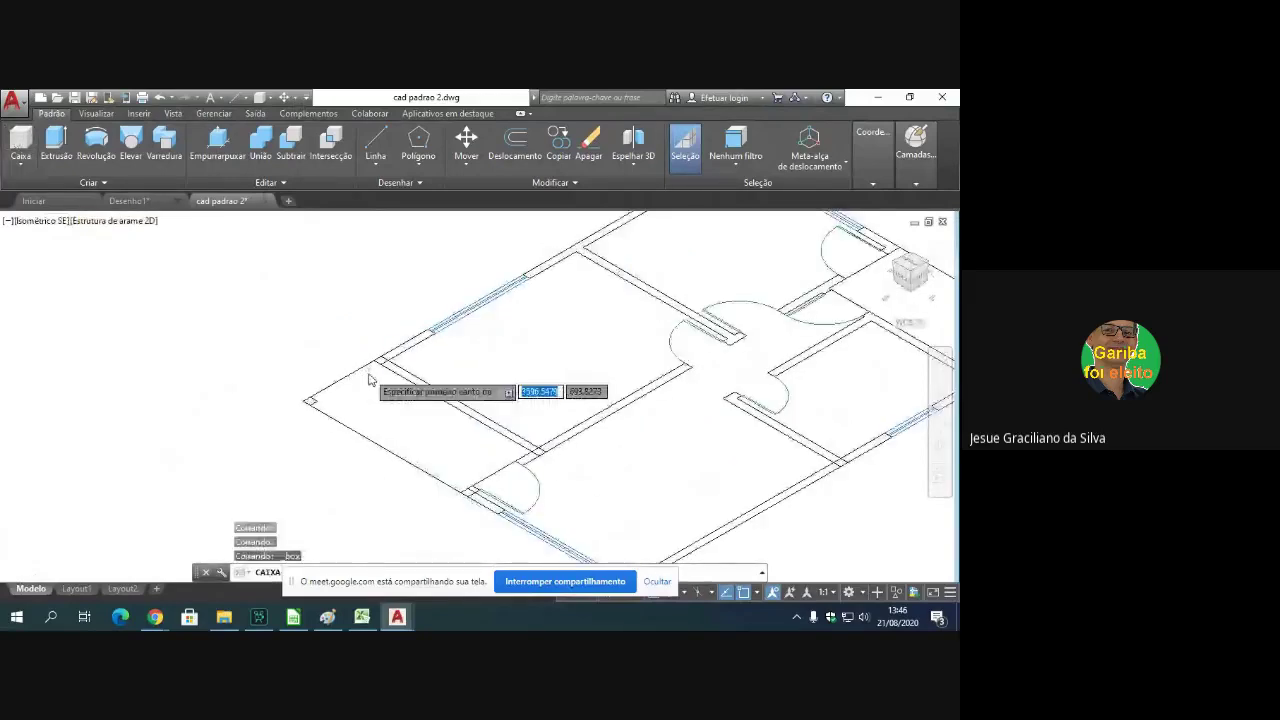
left_click(369, 379)
scroll(726, 537, "up", 2)
middle_click_drag(726, 537, 440, 290)
scroll(440, 290, "up", 2)
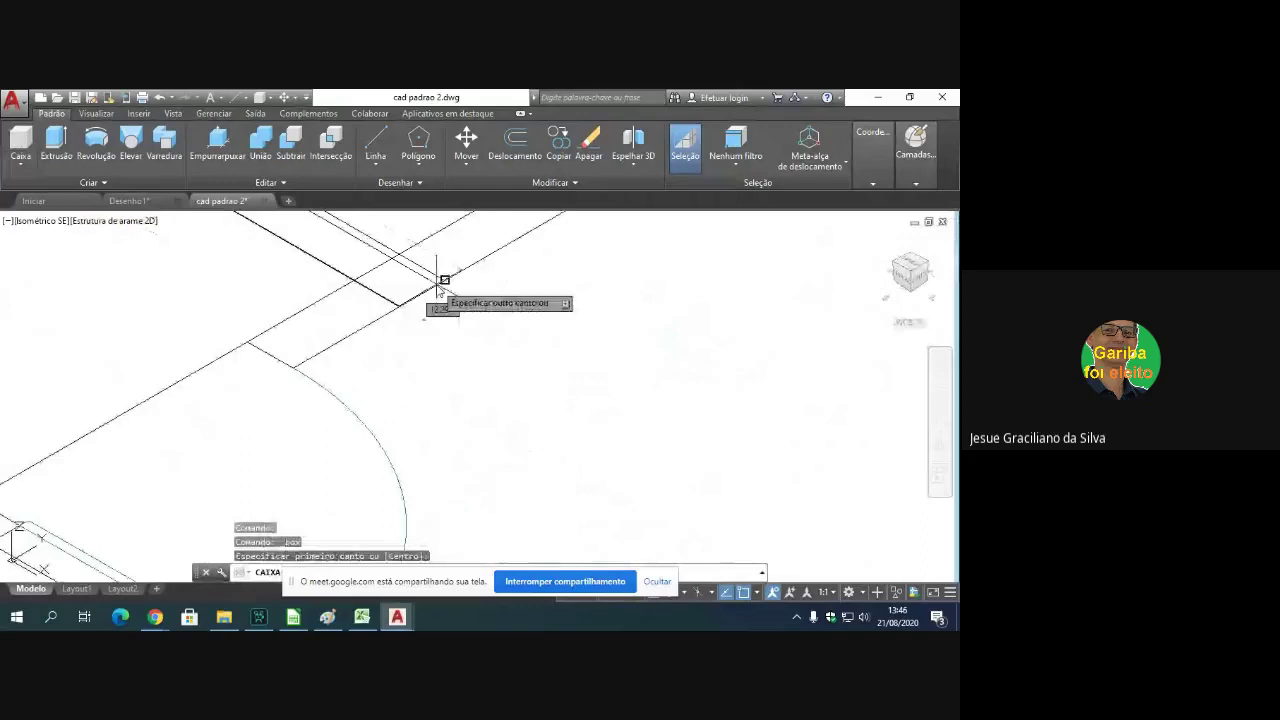
left_click(441, 283)
scroll(545, 245, "down", 2)
scroll(540, 258, "down", 3)
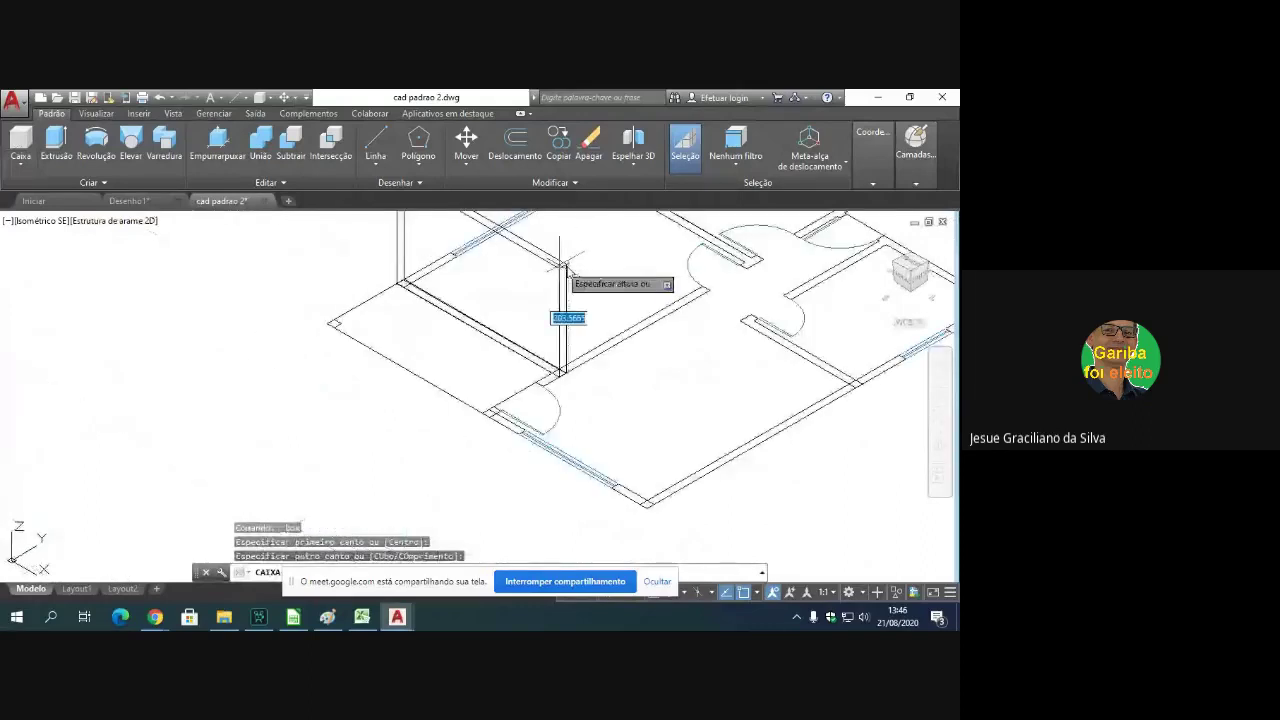
type("280")
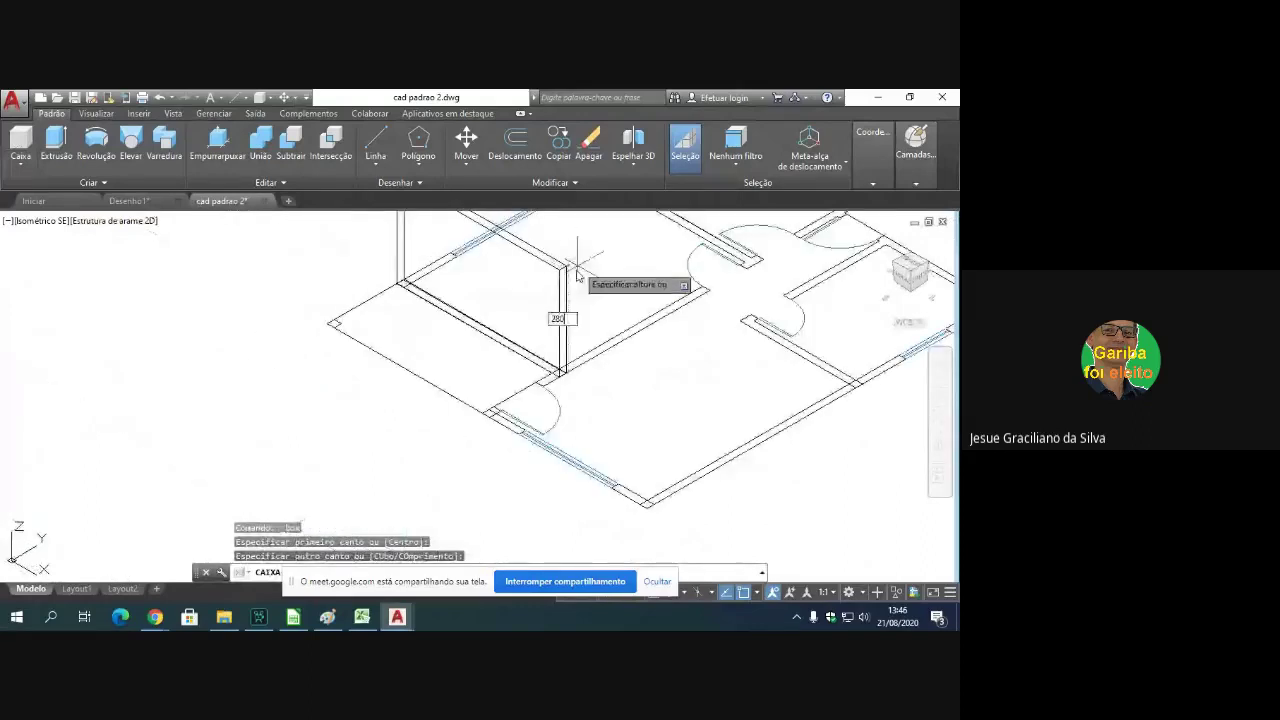
key("Return")
scroll(670, 304, "down", 3)
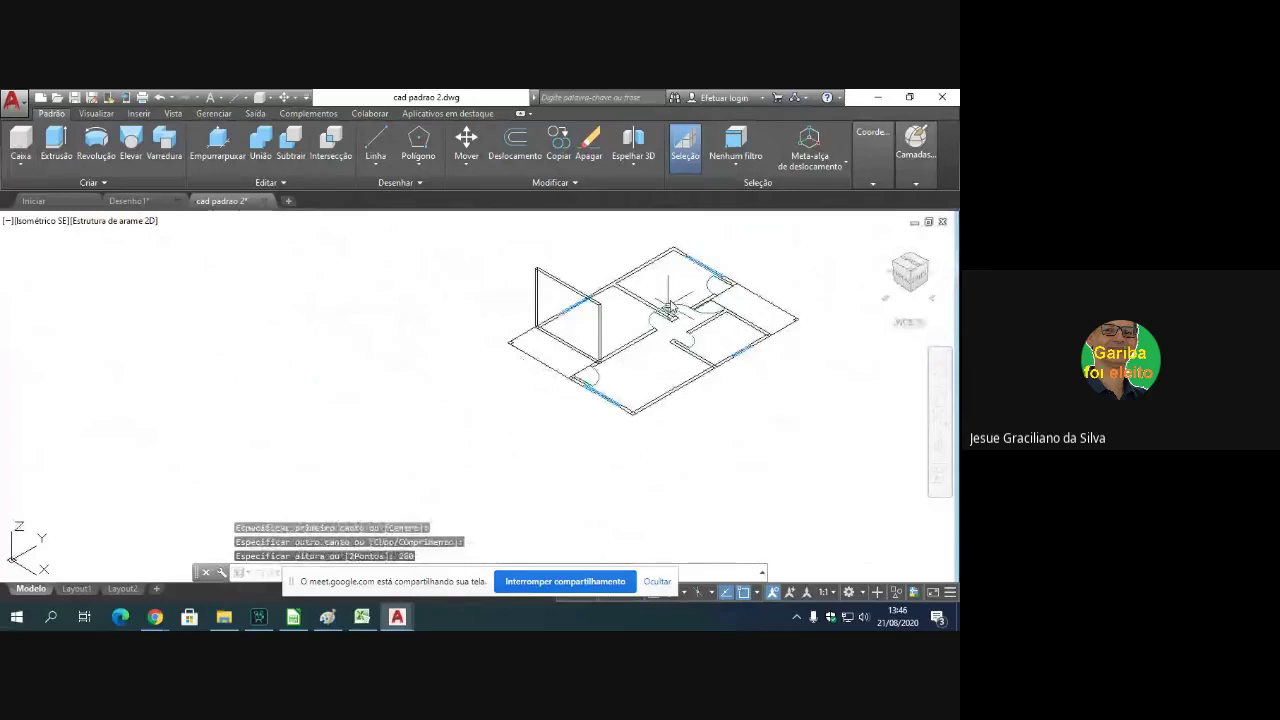
scroll(670, 304, "up", 4)
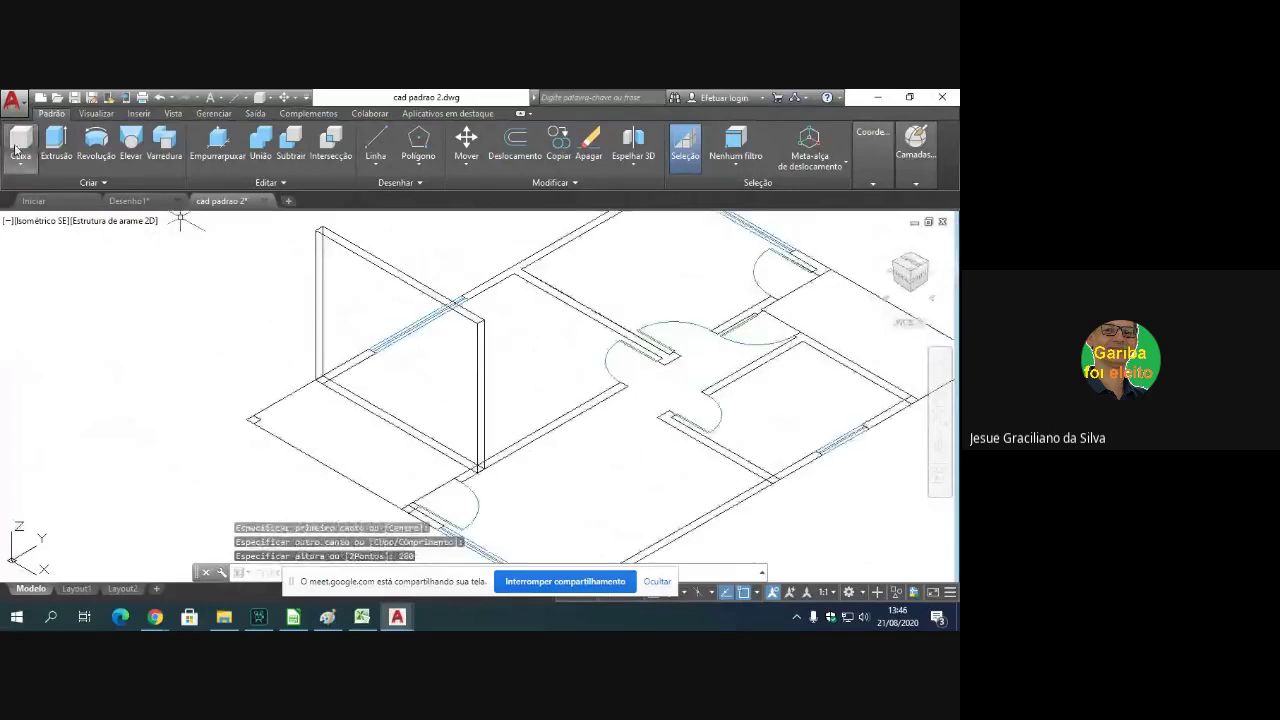
- Add two more 280-high wall boxes, including the piece beside the door opening
left_click(16, 148)
scroll(201, 345, "up", 5)
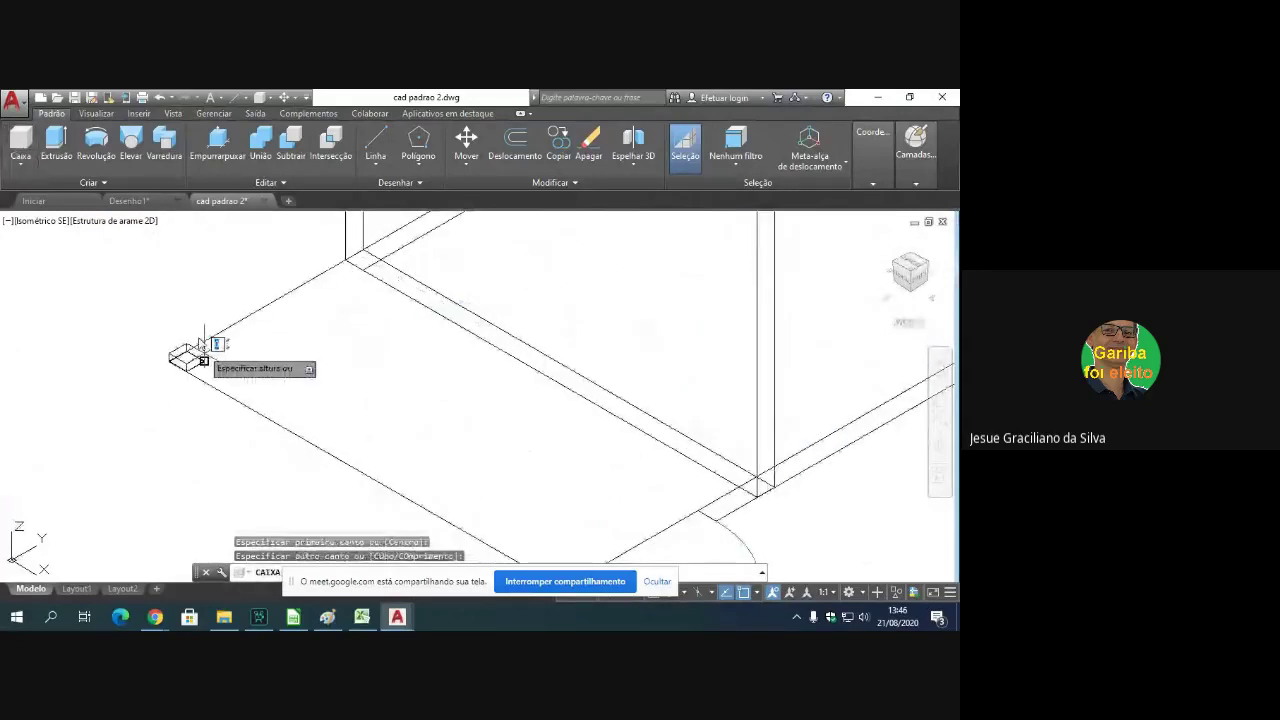
type("280")
key("Return")
scroll(419, 373, "down", 5)
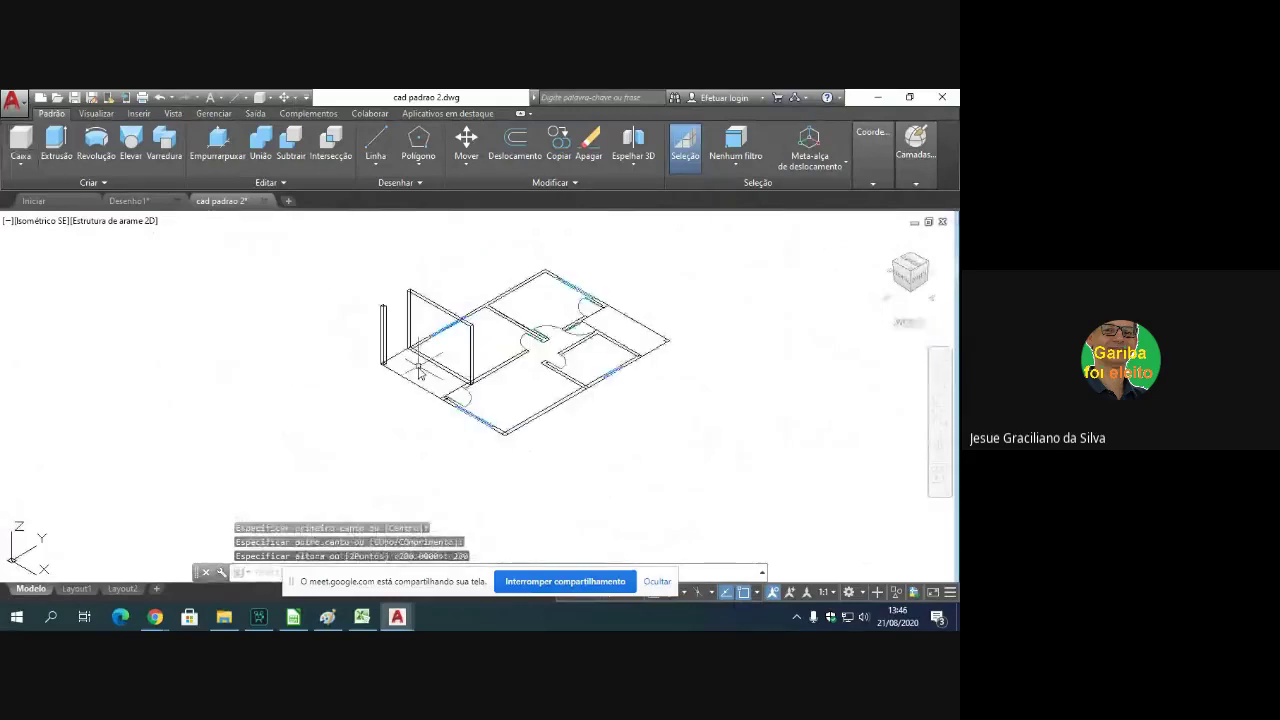
key("Return")
scroll(419, 373, "up", 5)
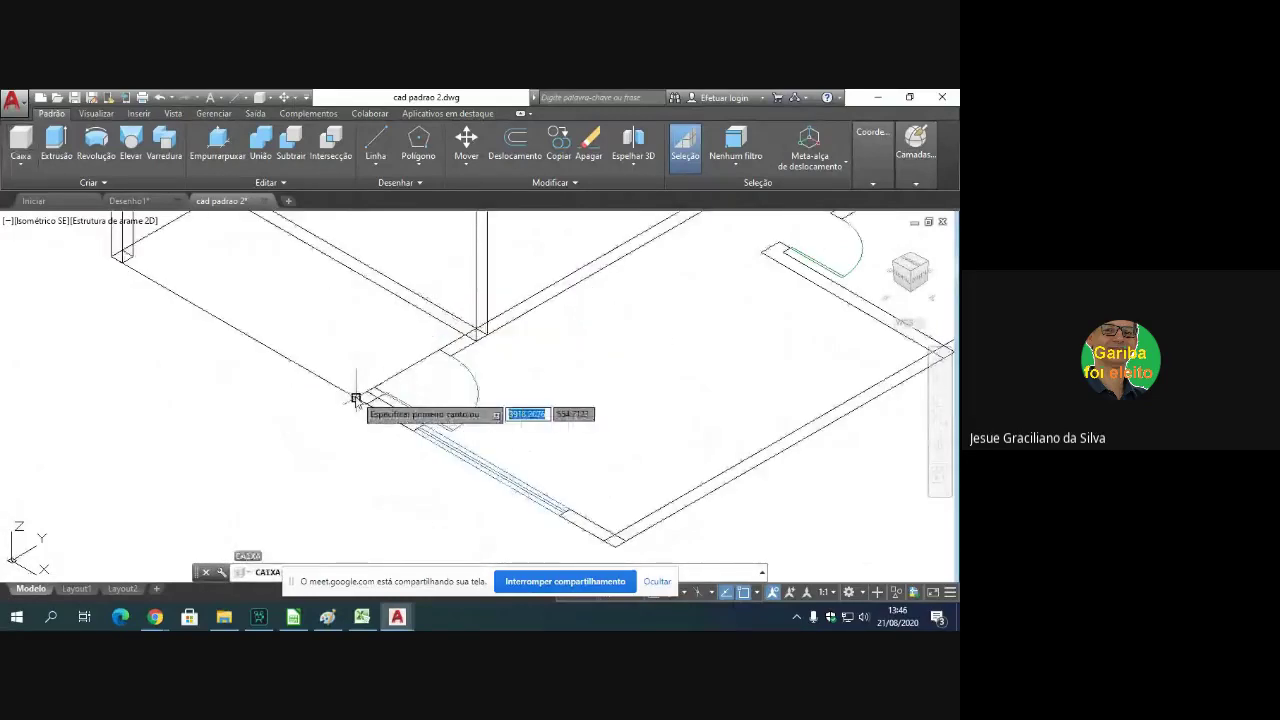
left_click(356, 399)
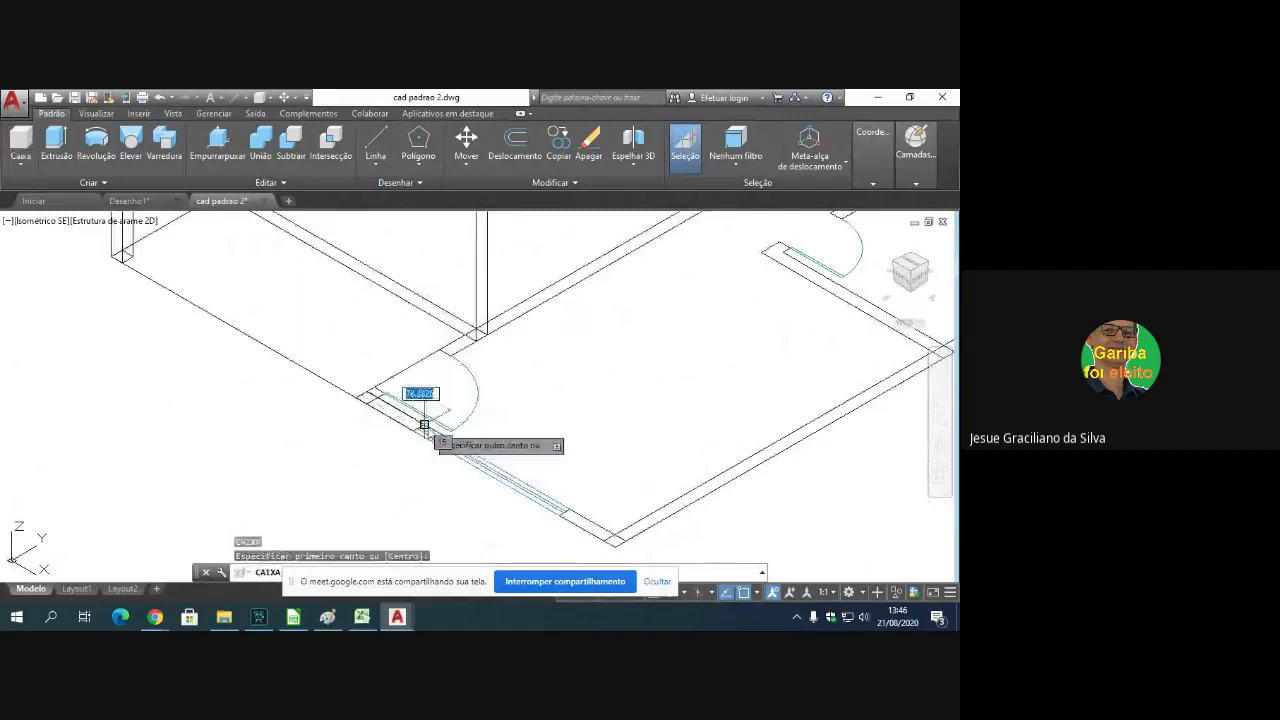
left_click(424, 425)
type("280")
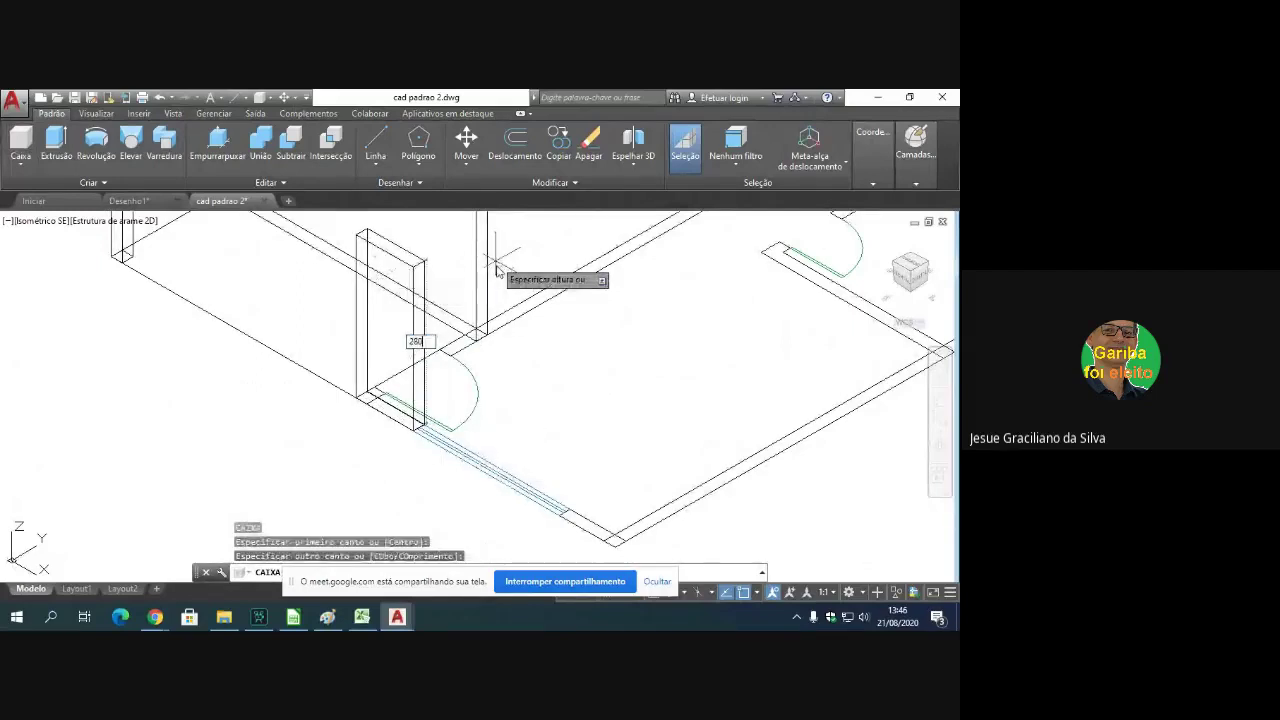
key("Return")
key("Return")
- Add a 90-high sill box under the window and a 280-high wall past it
scroll(418, 444, "down", 3)
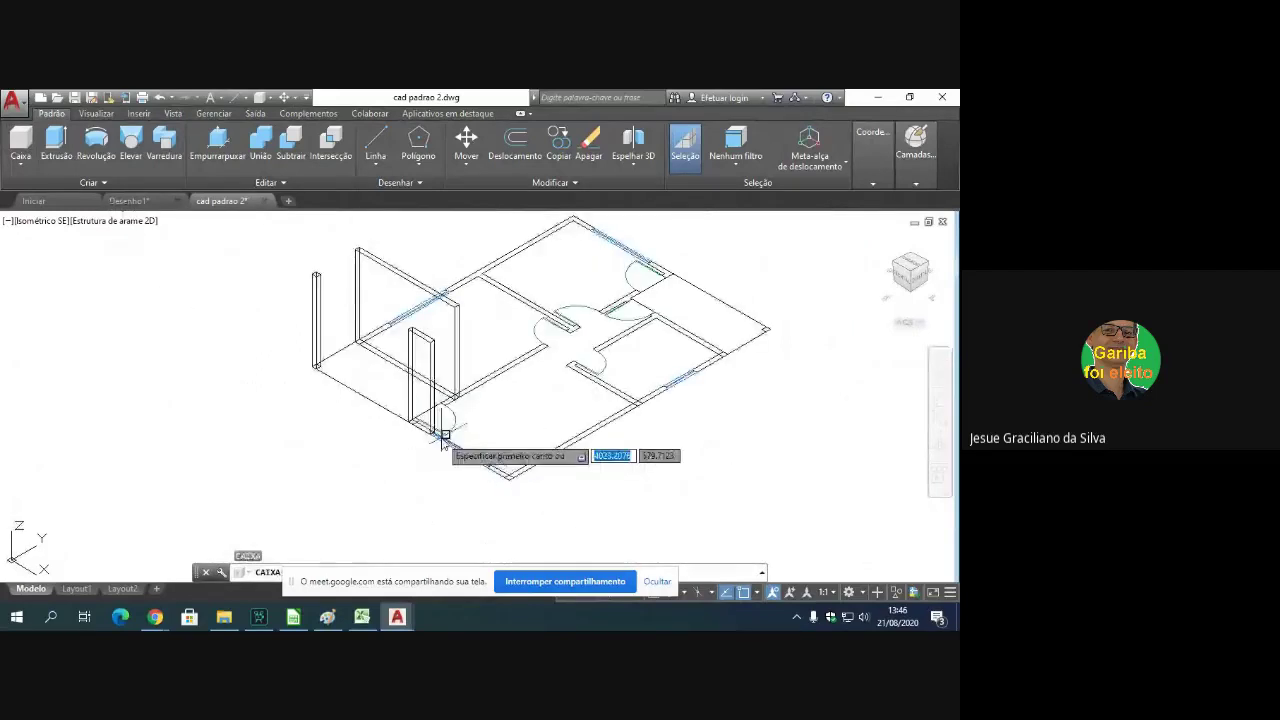
scroll(443, 440, "up", 3)
left_click(406, 428)
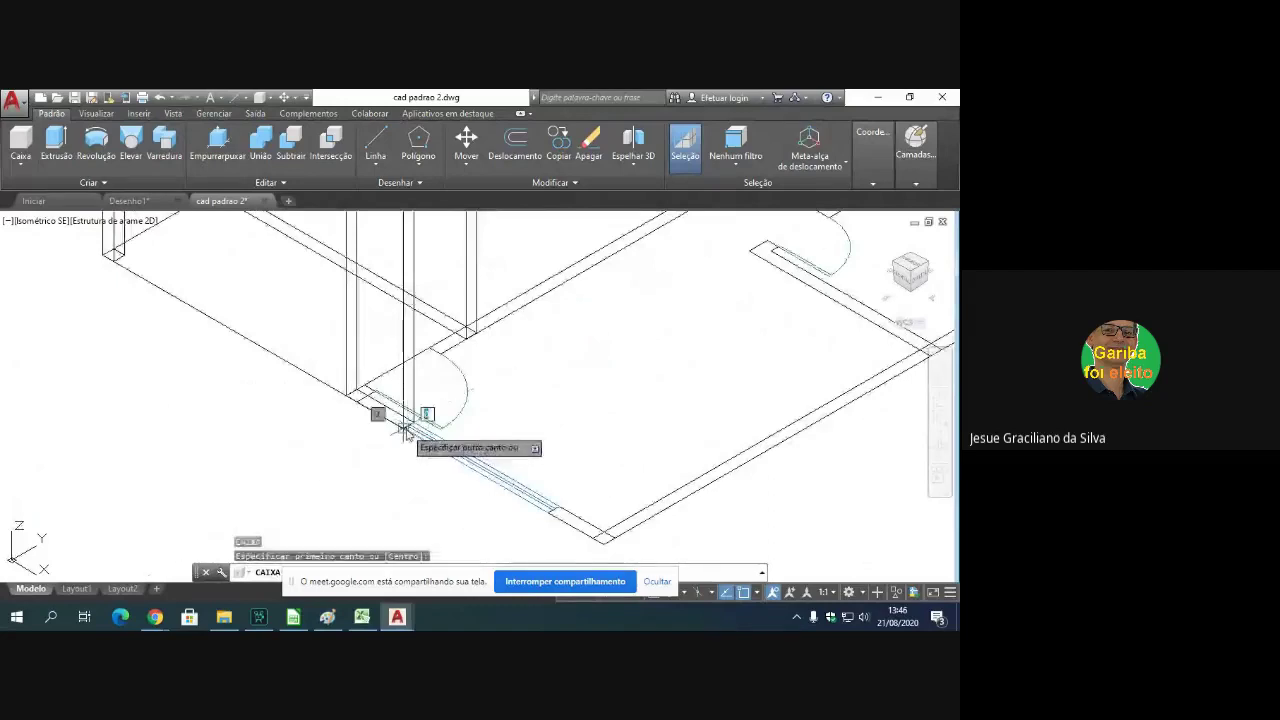
left_click(557, 510)
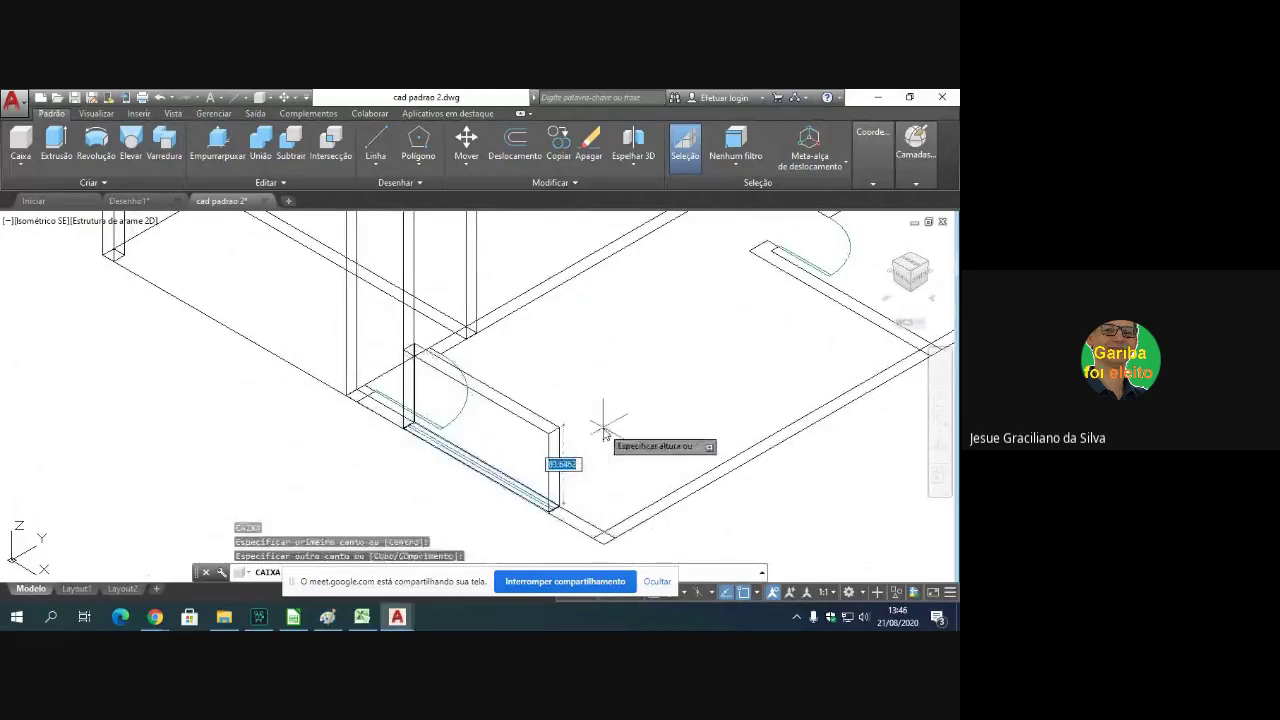
type("90")
key("Return")
key("Return")
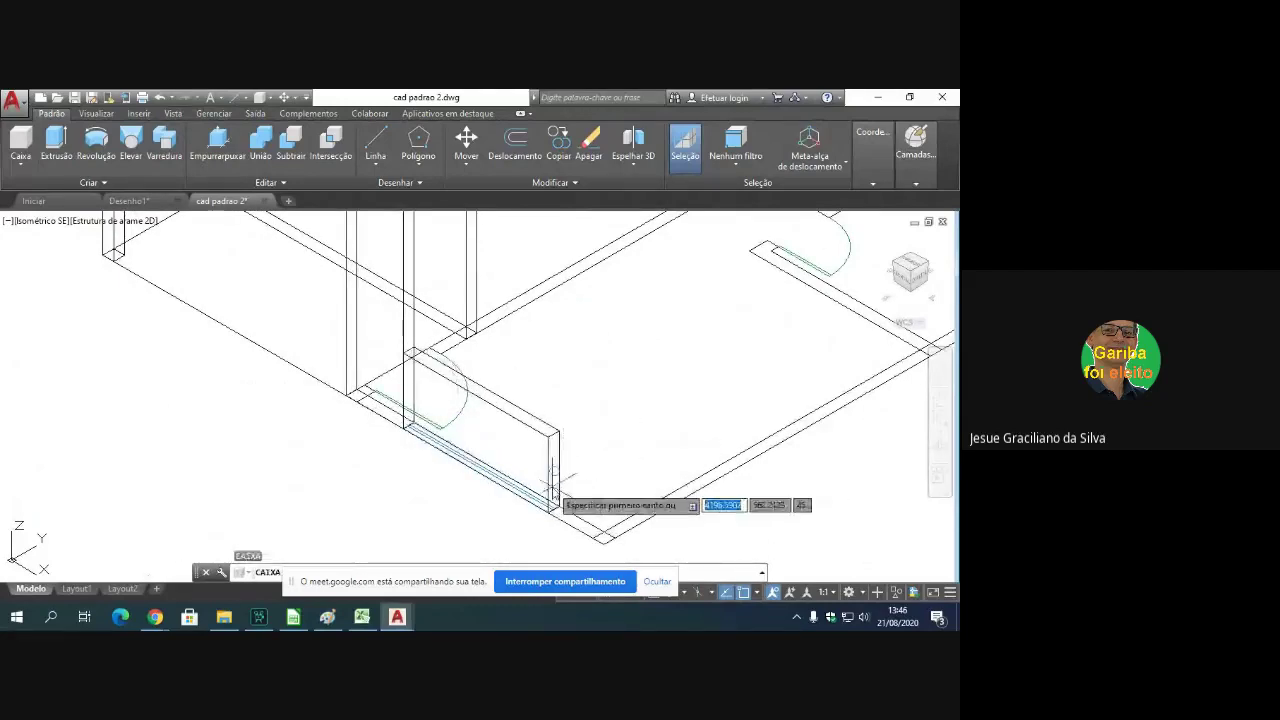
left_click(614, 537)
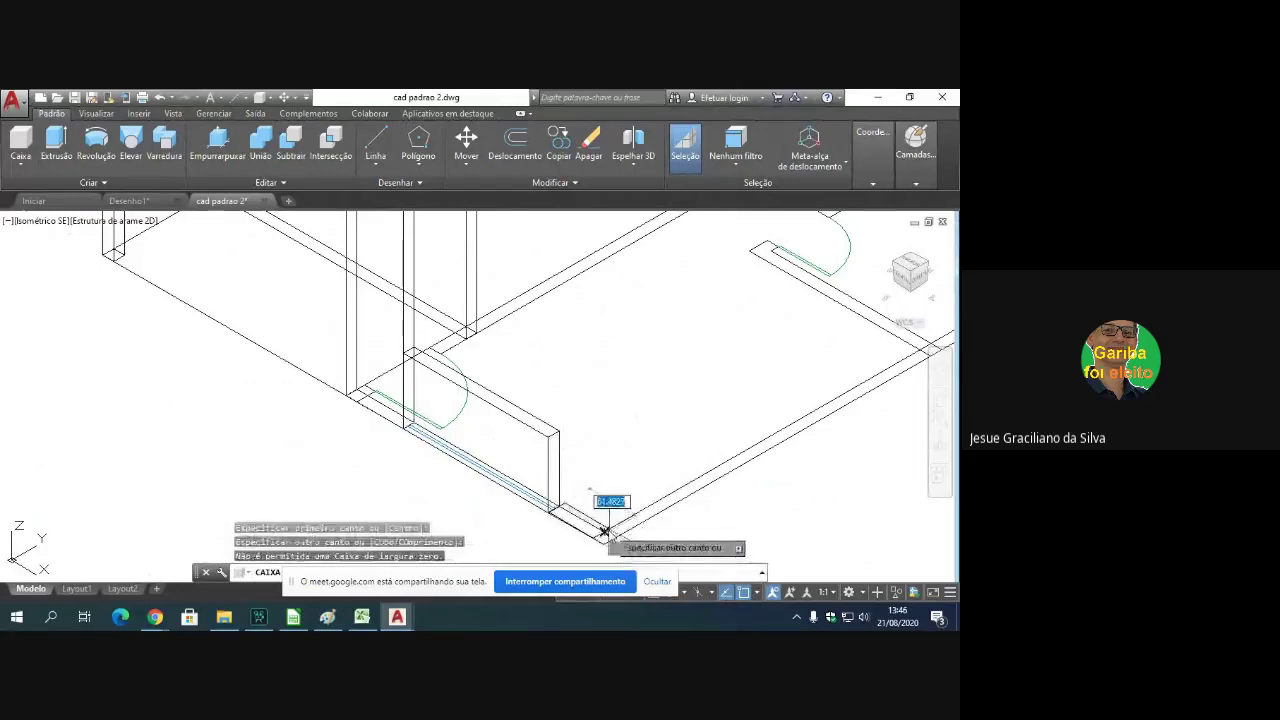
left_click(614, 540)
type("280")
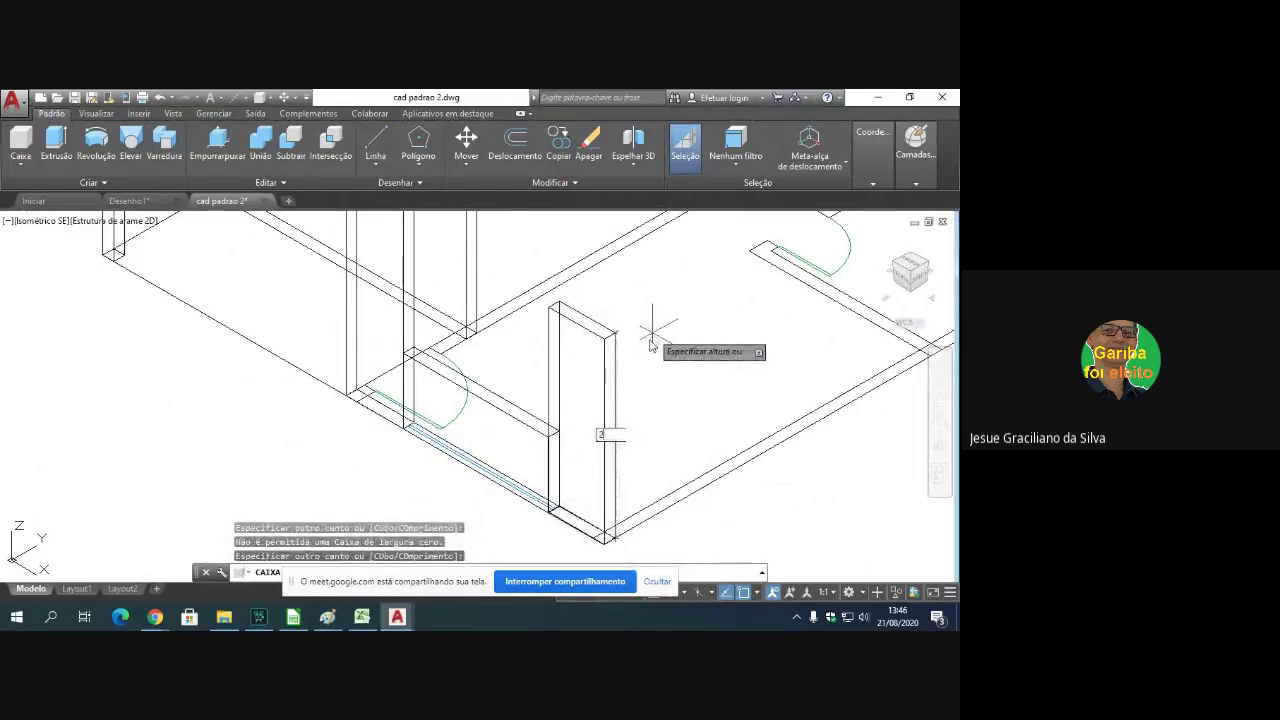
key("Return")
scroll(588, 390, "down", 5)
scroll(571, 345, "up", 6)
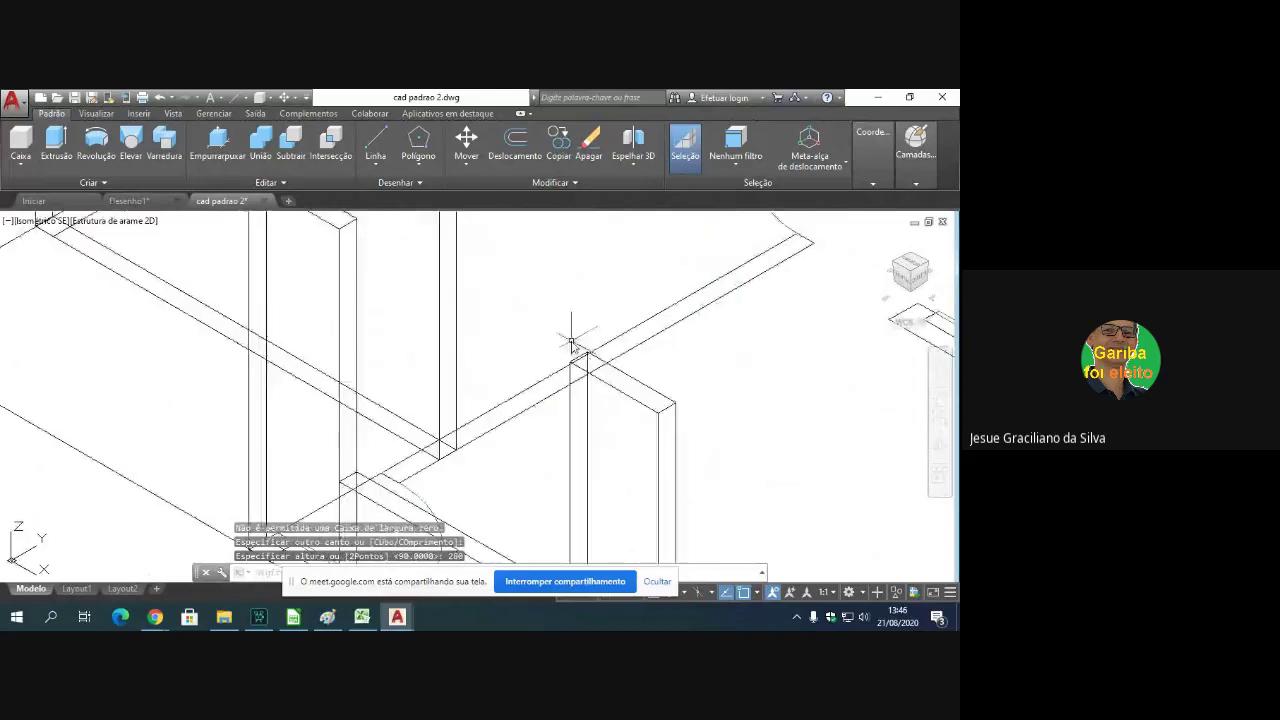
scroll(381, 262, "down", 2)
key("Return")
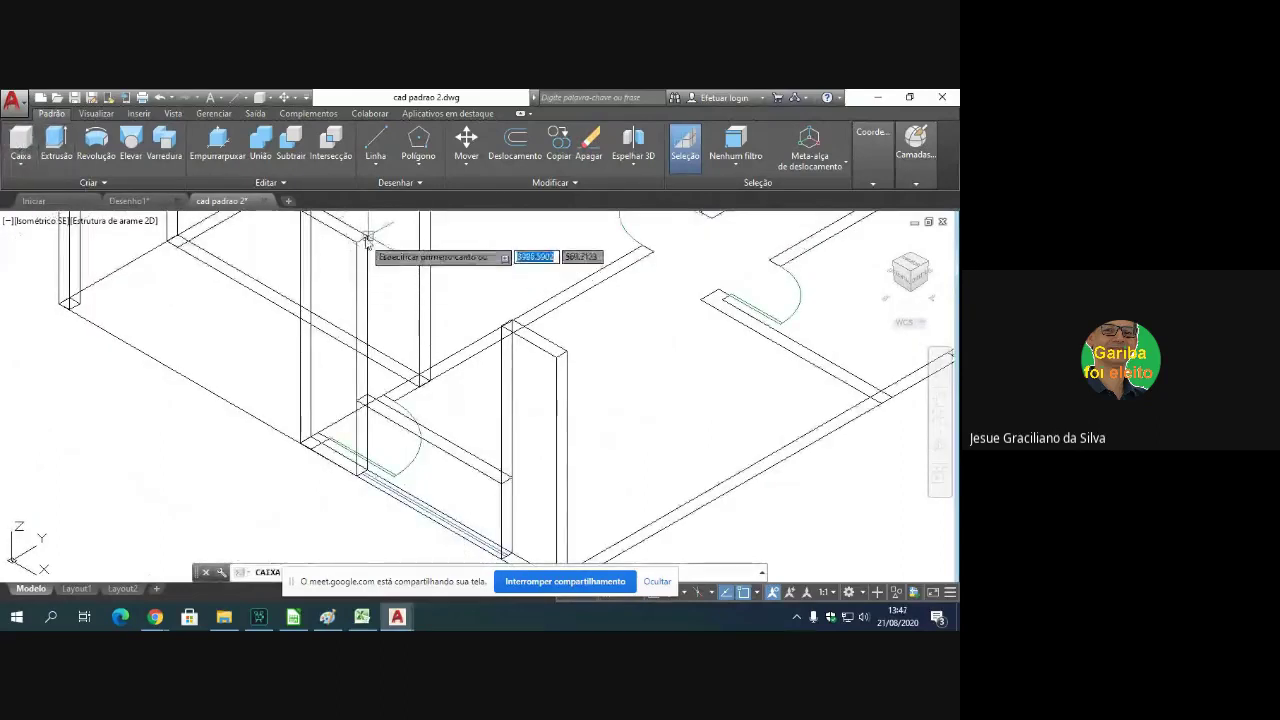
- Add a low 90-high box
left_click(503, 320)
left_click(506, 333)
type("90")
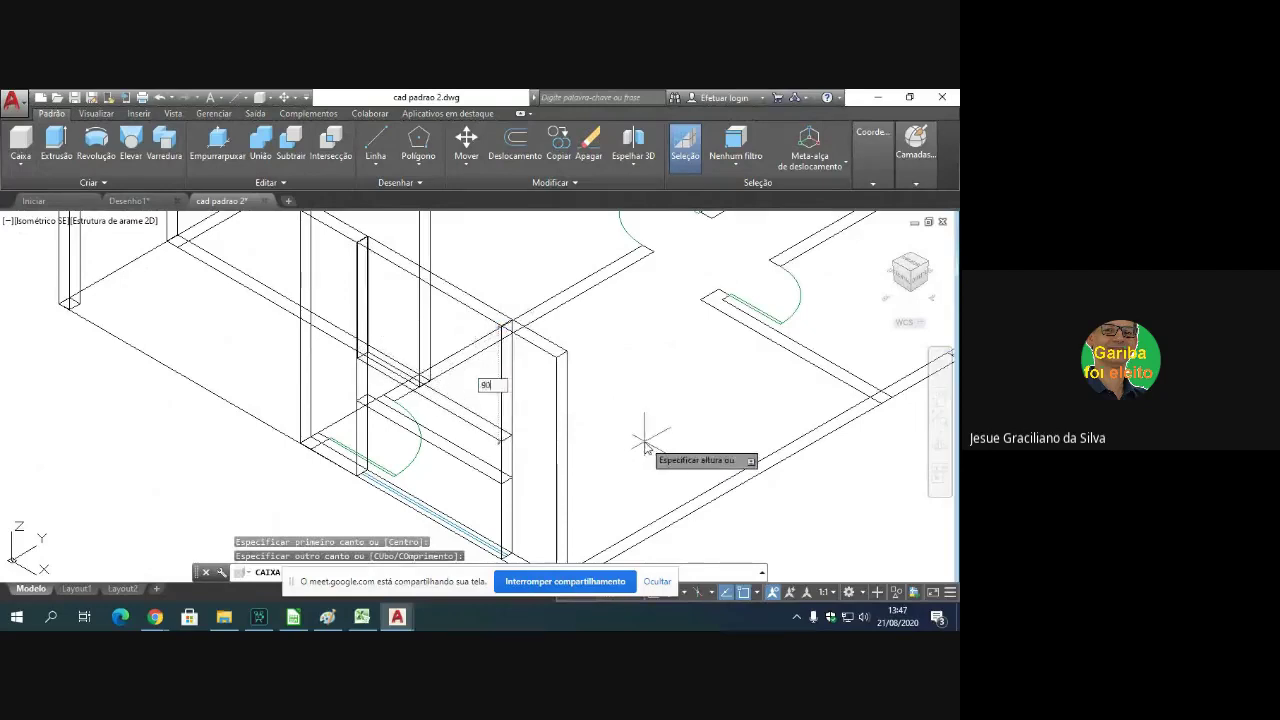
key("Return")
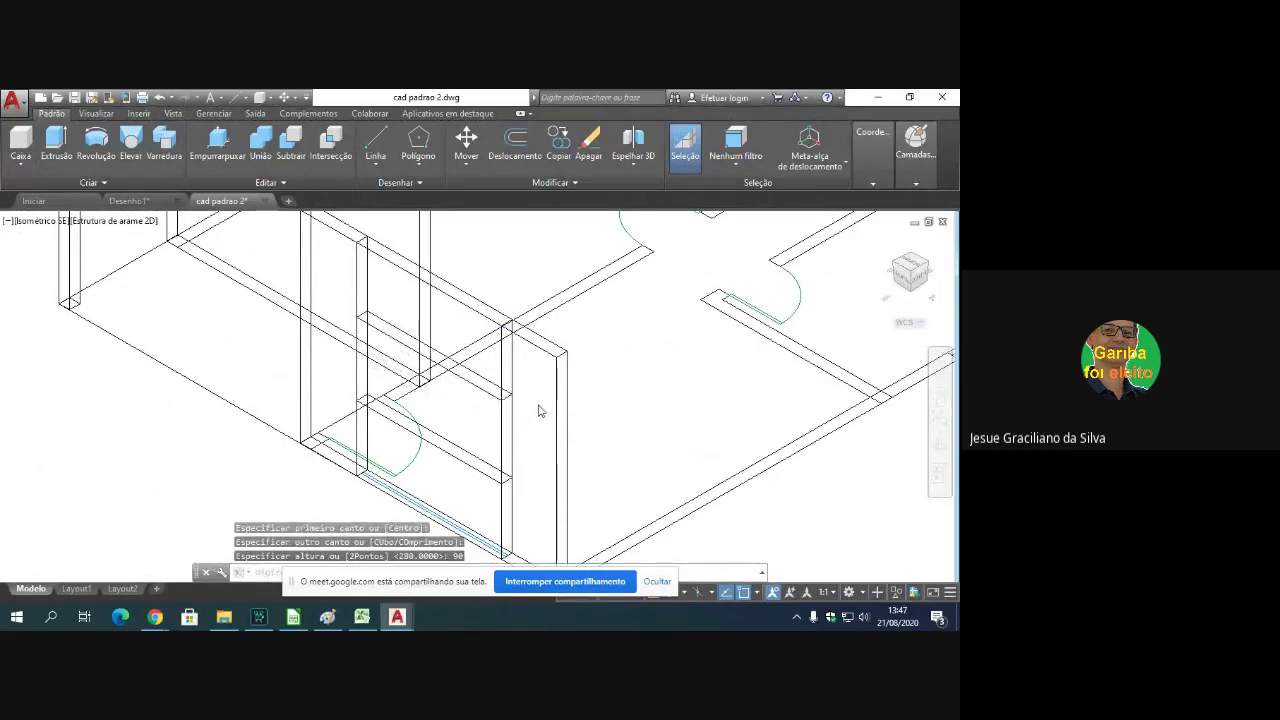
scroll(538, 410, "down", 5)
scroll(651, 394, "up", 5)
scroll(594, 423, "down", 4)
scroll(426, 510, "up", 3)
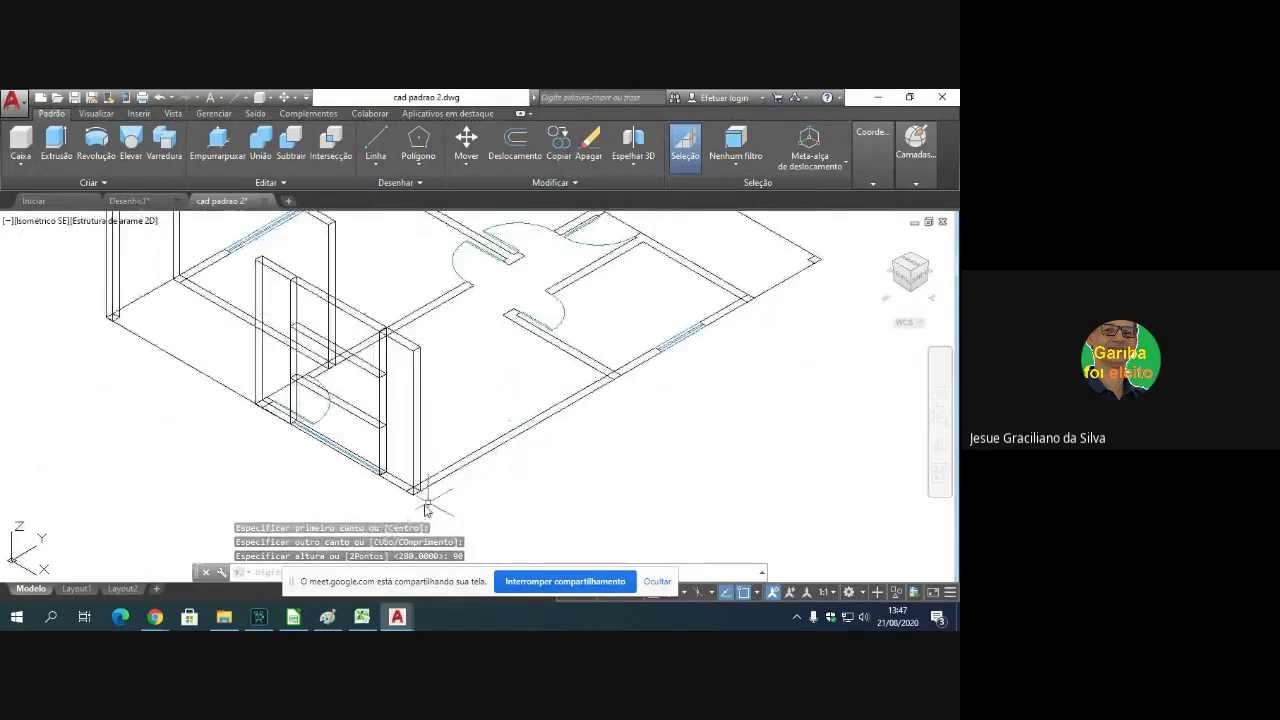
- Add a 280-high wall box from the floor edge to the wall end
key("Return")
left_click(451, 507)
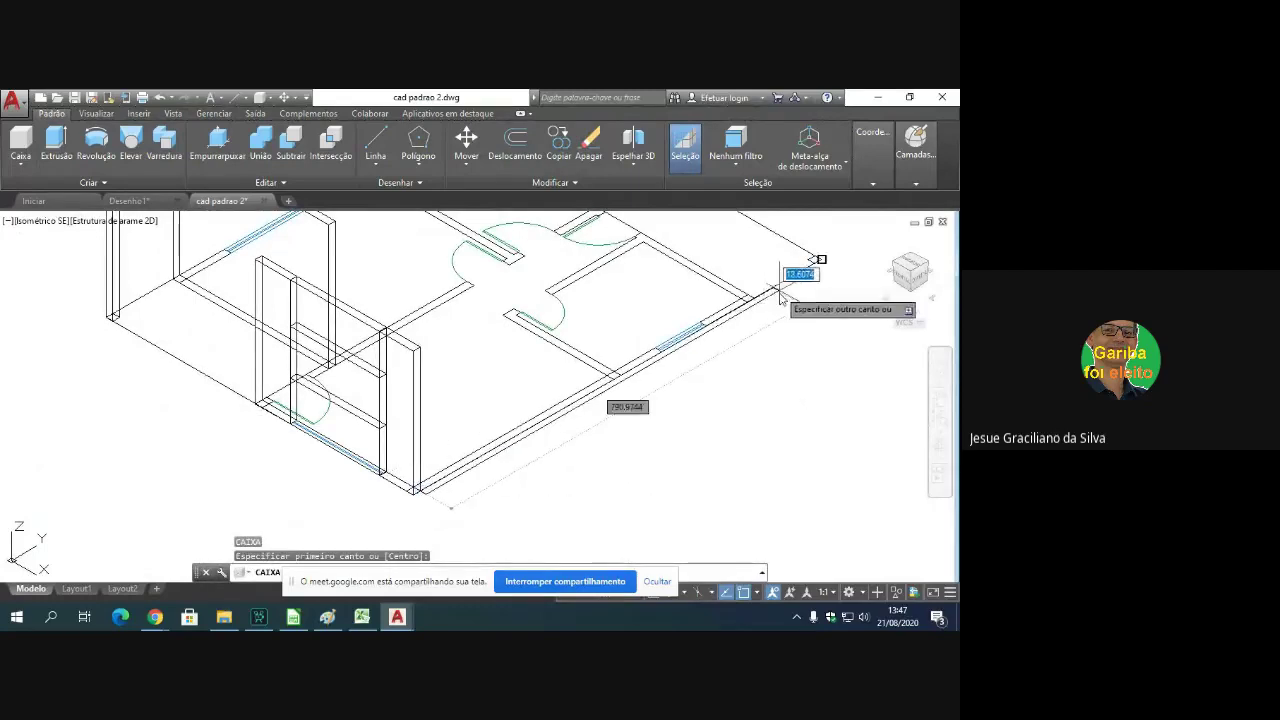
scroll(657, 340, "up", 5)
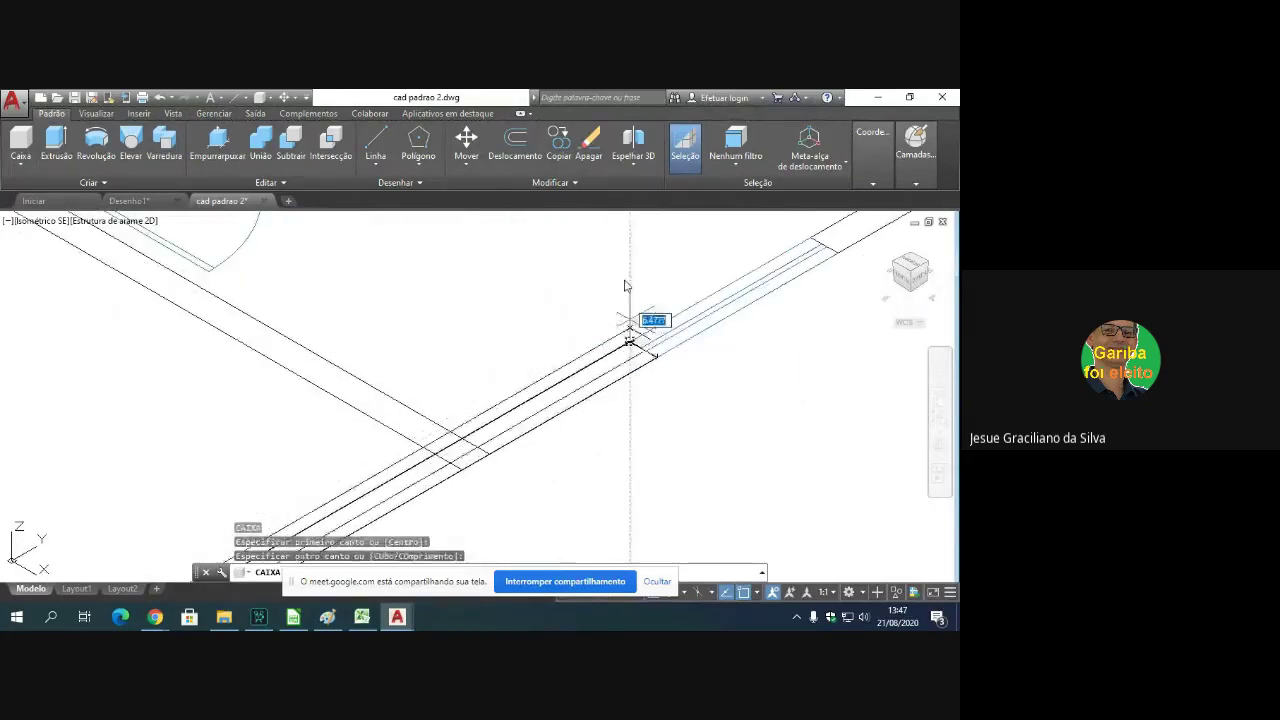
left_click(629, 338)
type("280")
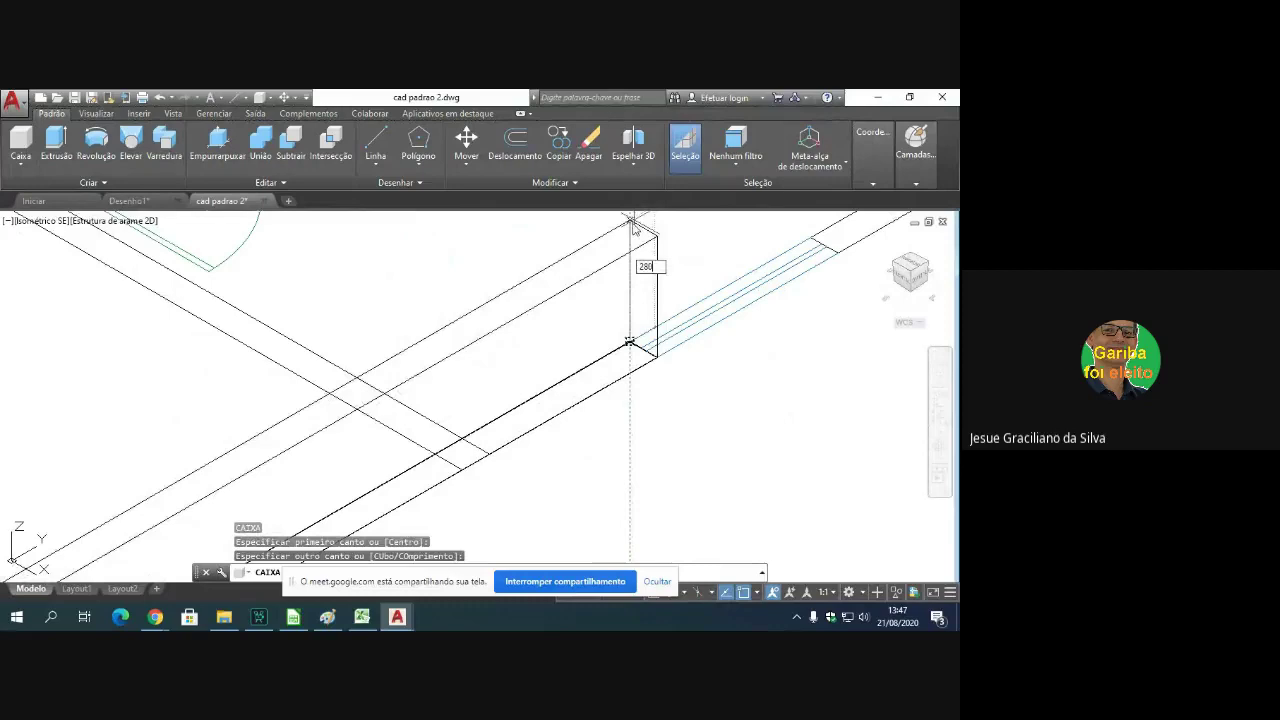
key("Return")
scroll(700, 280, "down", 5)
scroll(750, 260, "down", 3)
scroll(754, 240, "down", 2)
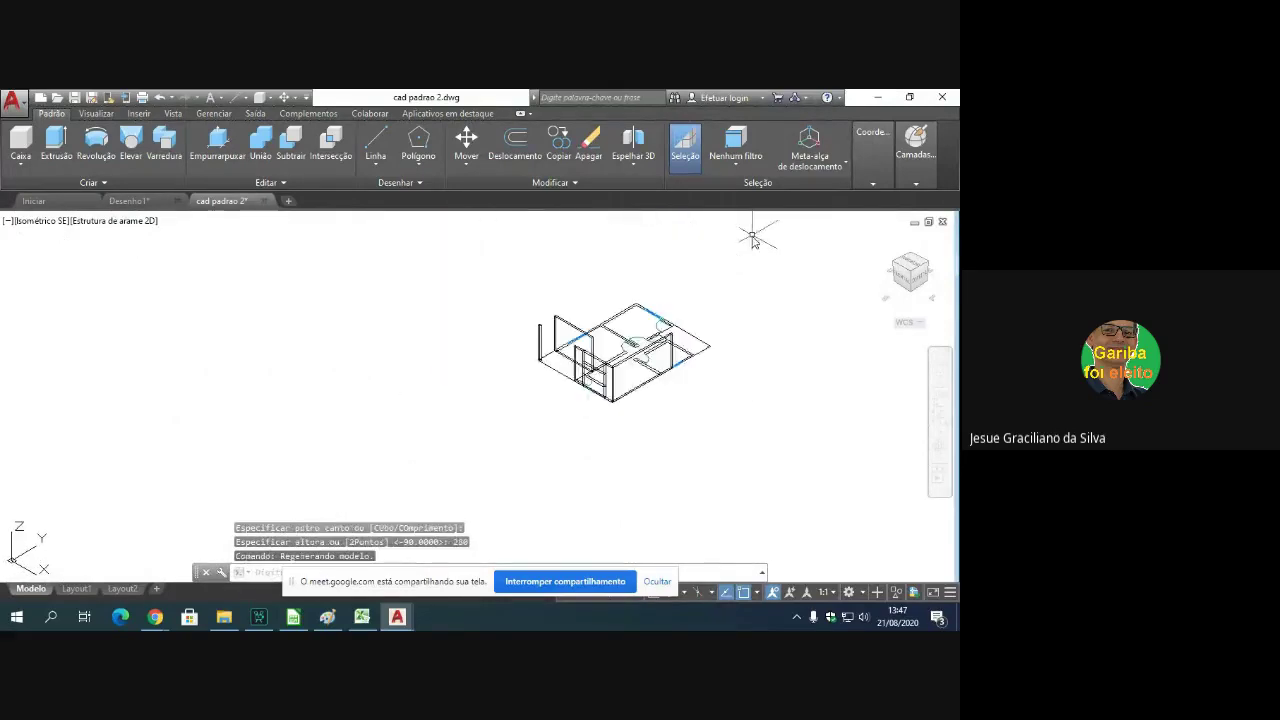
scroll(754, 240, "up", 2)
scroll(652, 443, "up", 5)
- Add a 150-high sill block along the window opening
key("Return")
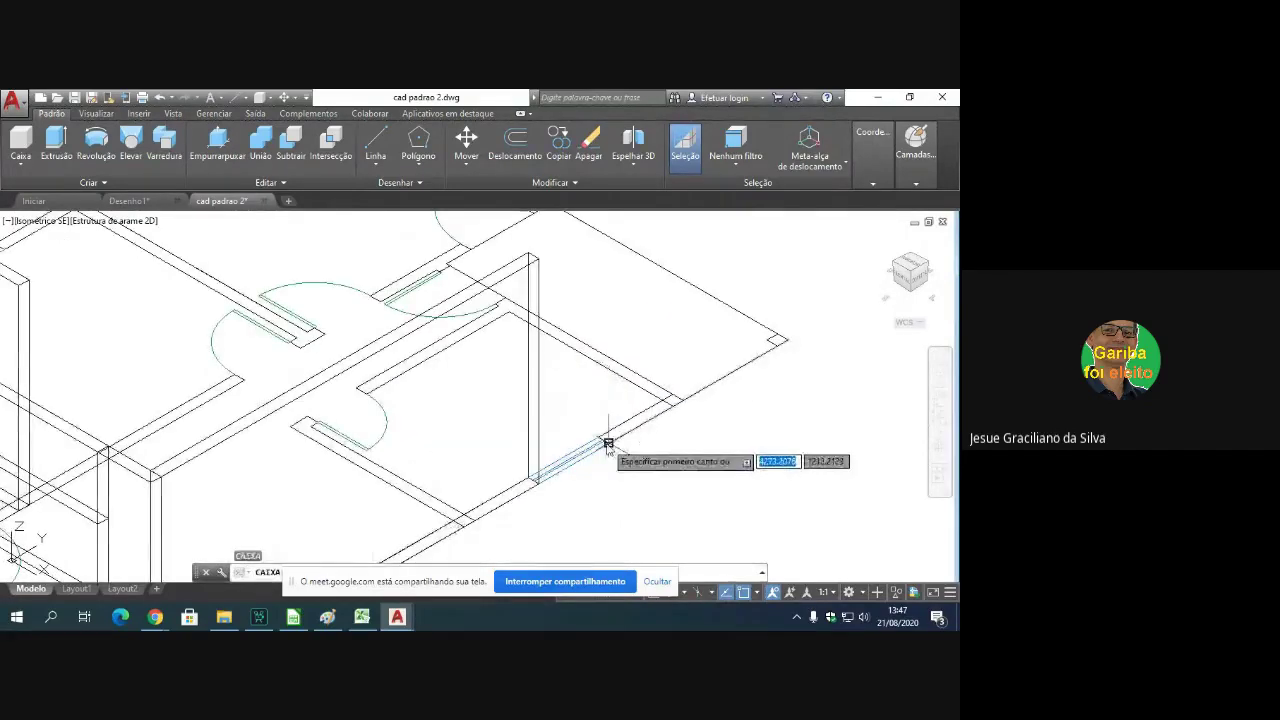
left_click(604, 442)
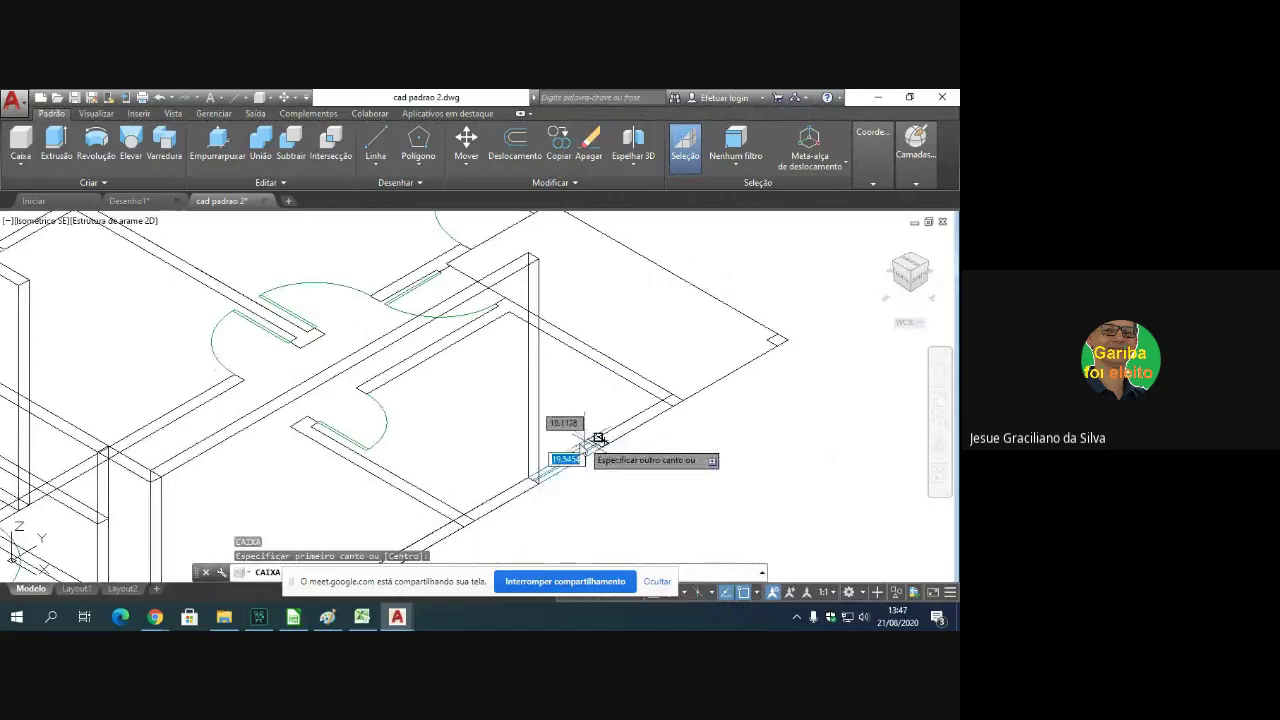
left_click(532, 481)
type("150")
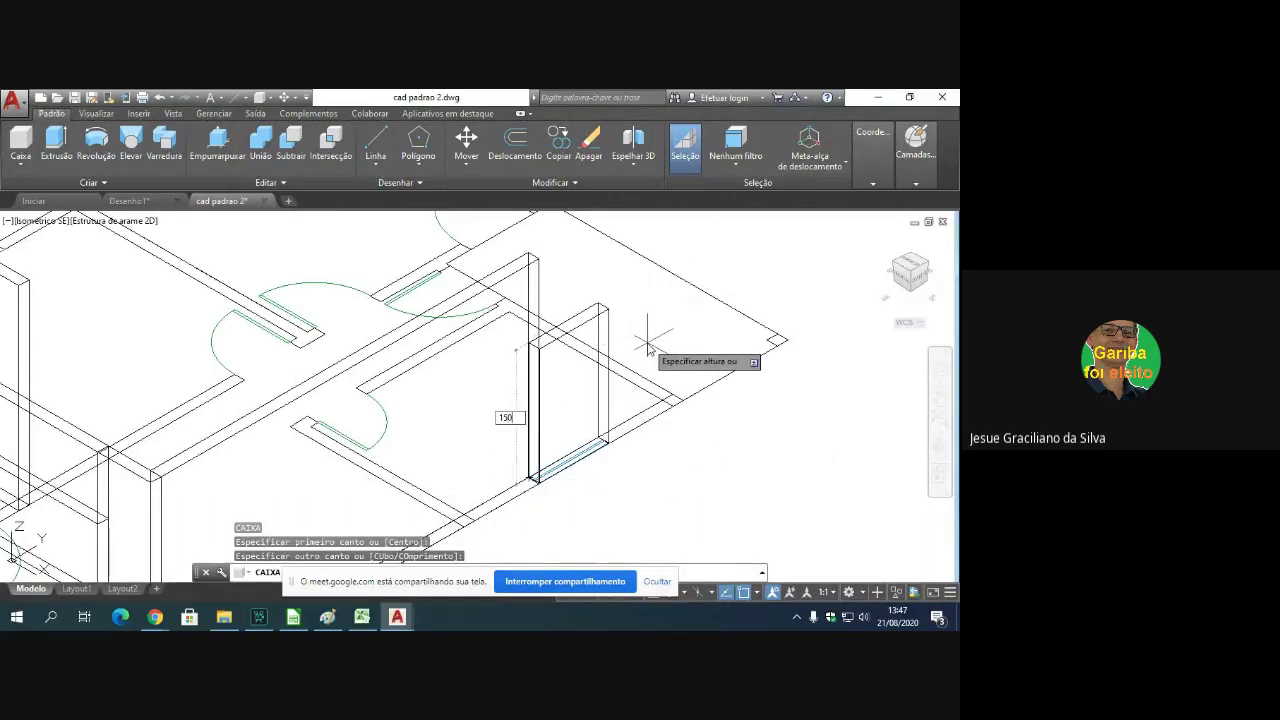
key("Return")
key("Return")
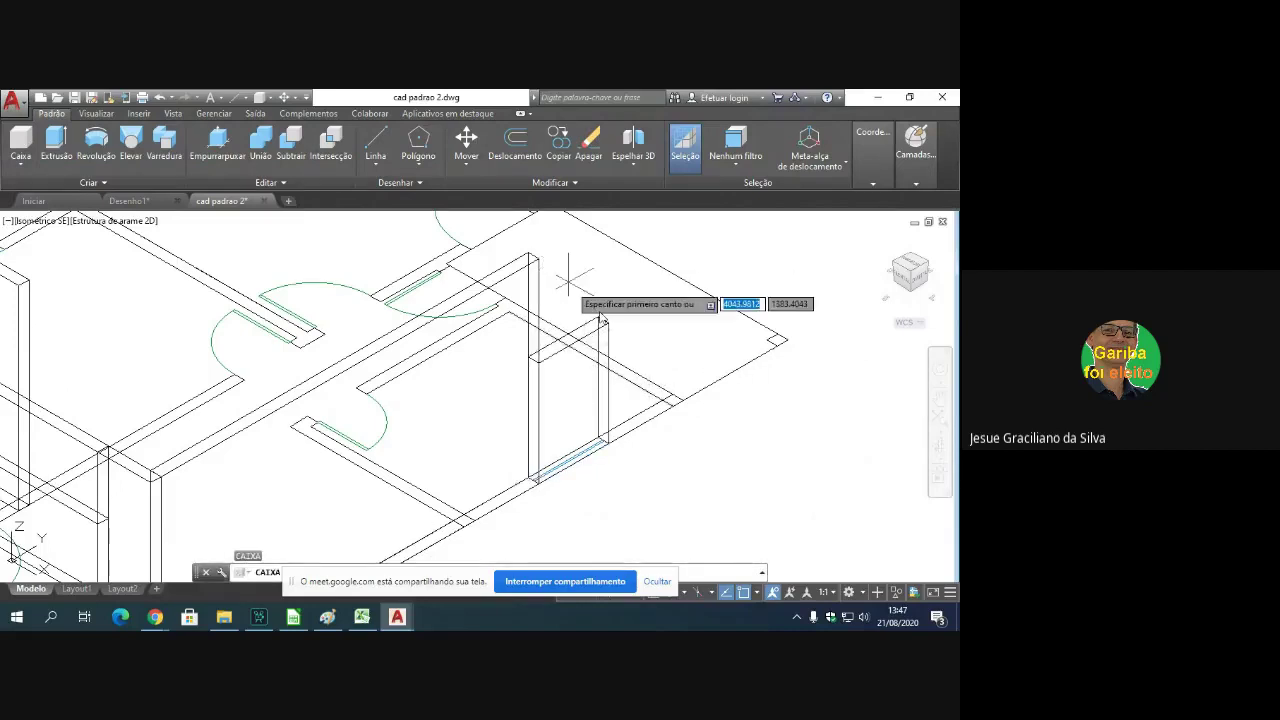
- Add two boxes above the sill block and the column top, picking heights on screen
left_click(532, 358)
left_click(603, 324)
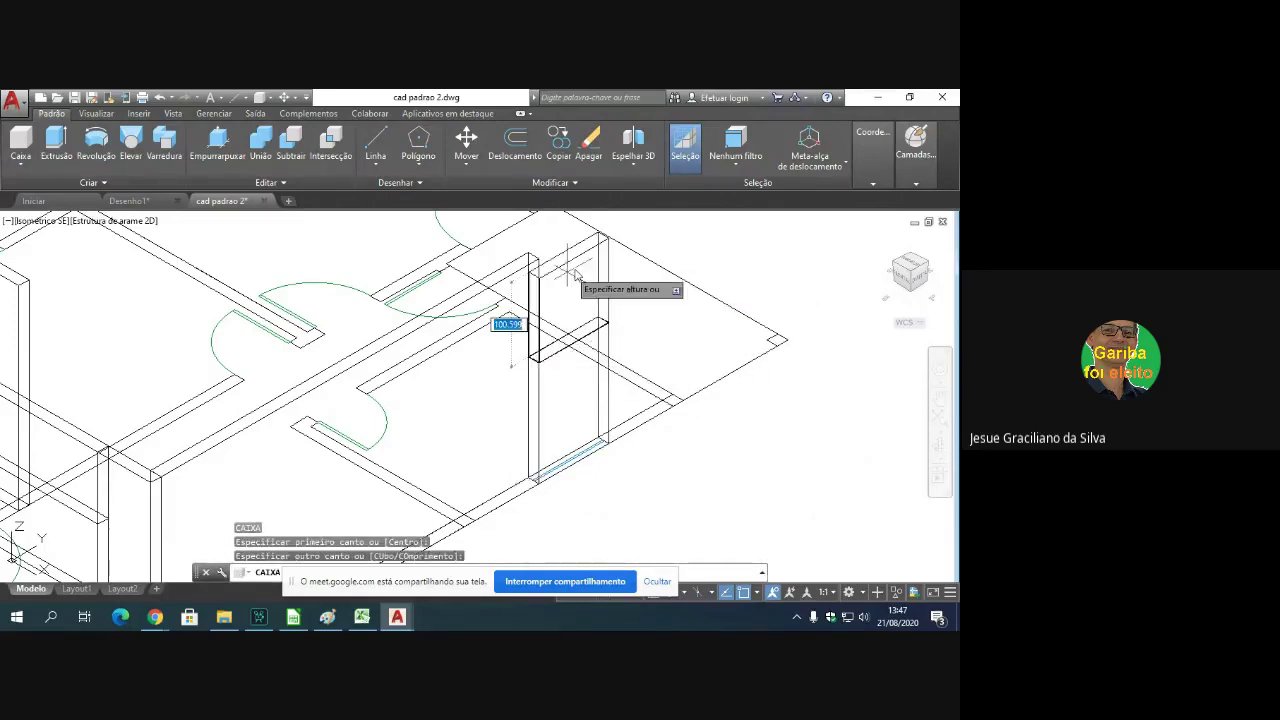
type("6")
left_click(660, 294)
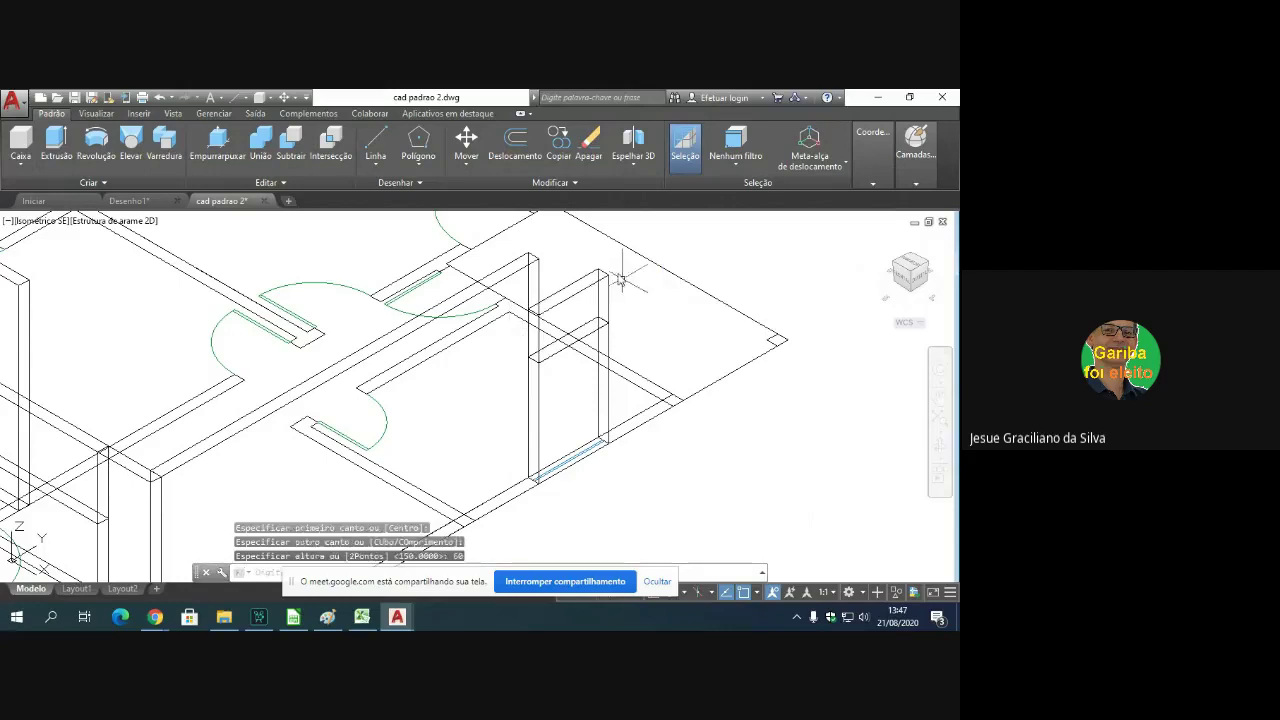
key("Return")
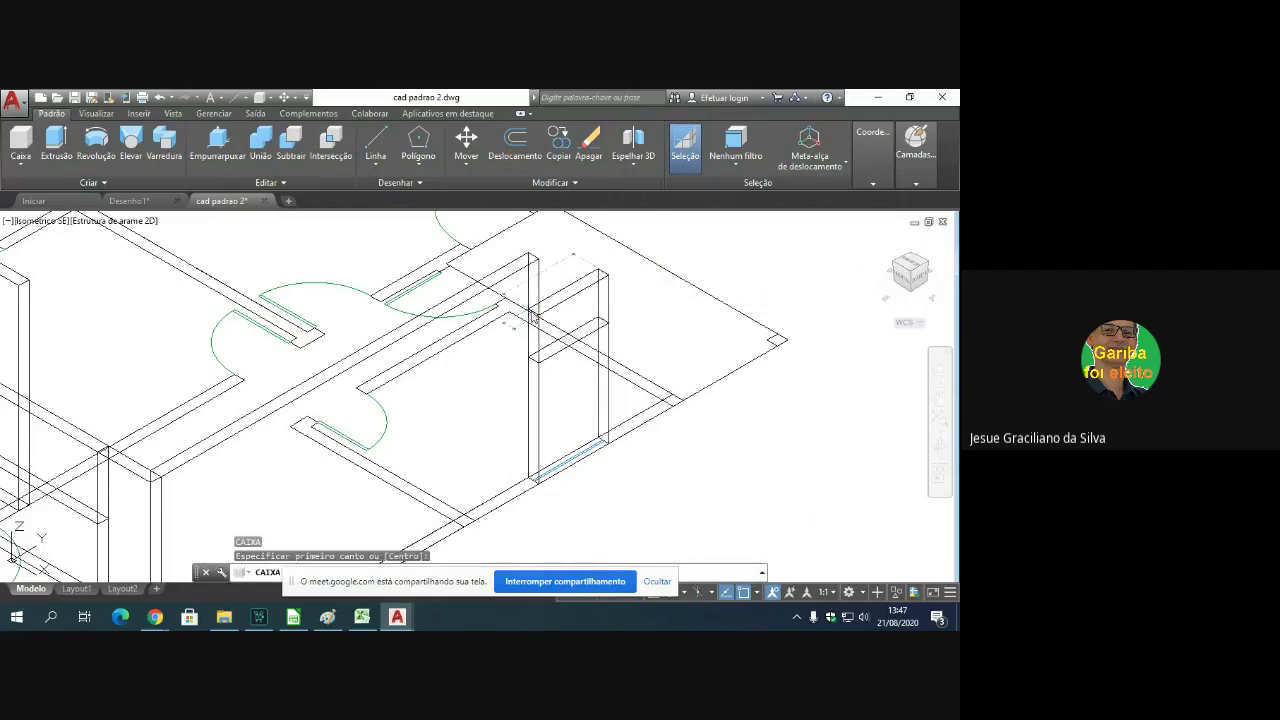
left_click(530, 259)
left_click(606, 272)
left_click(608, 321)
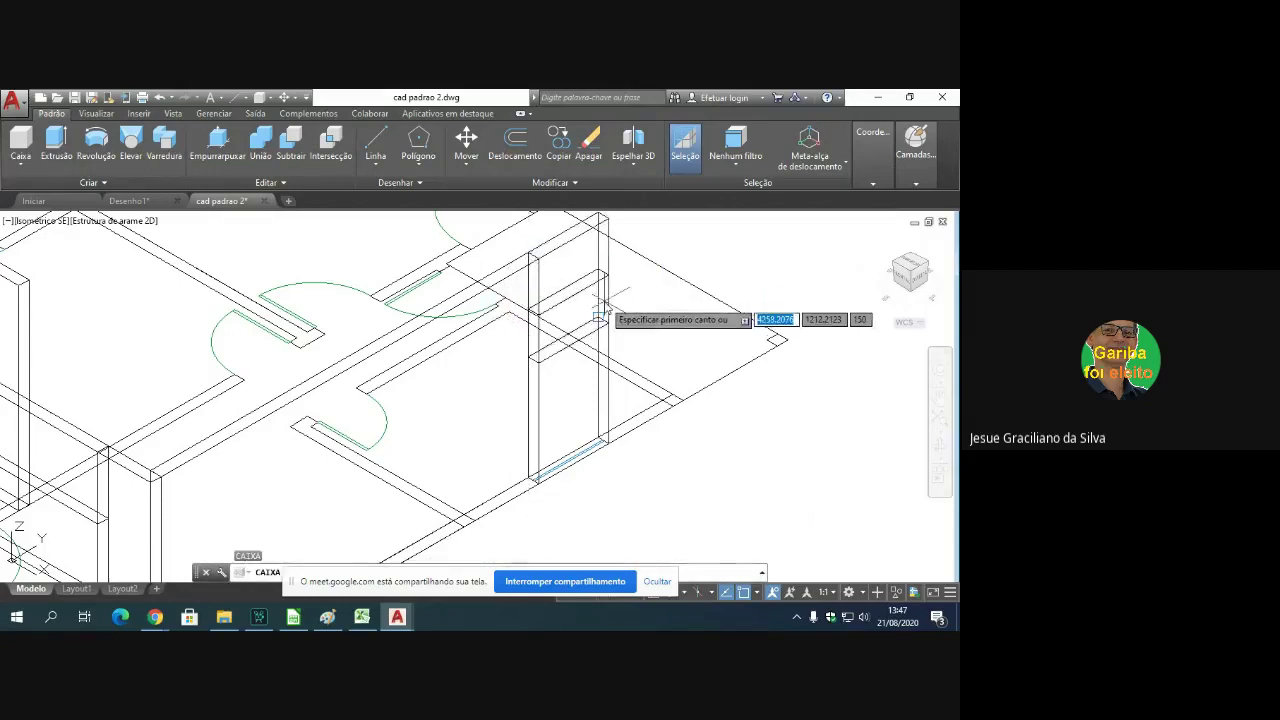
- Cancel the box command and delete the misplaced box
key("Return")
key("Escape")
left_click(608, 305)
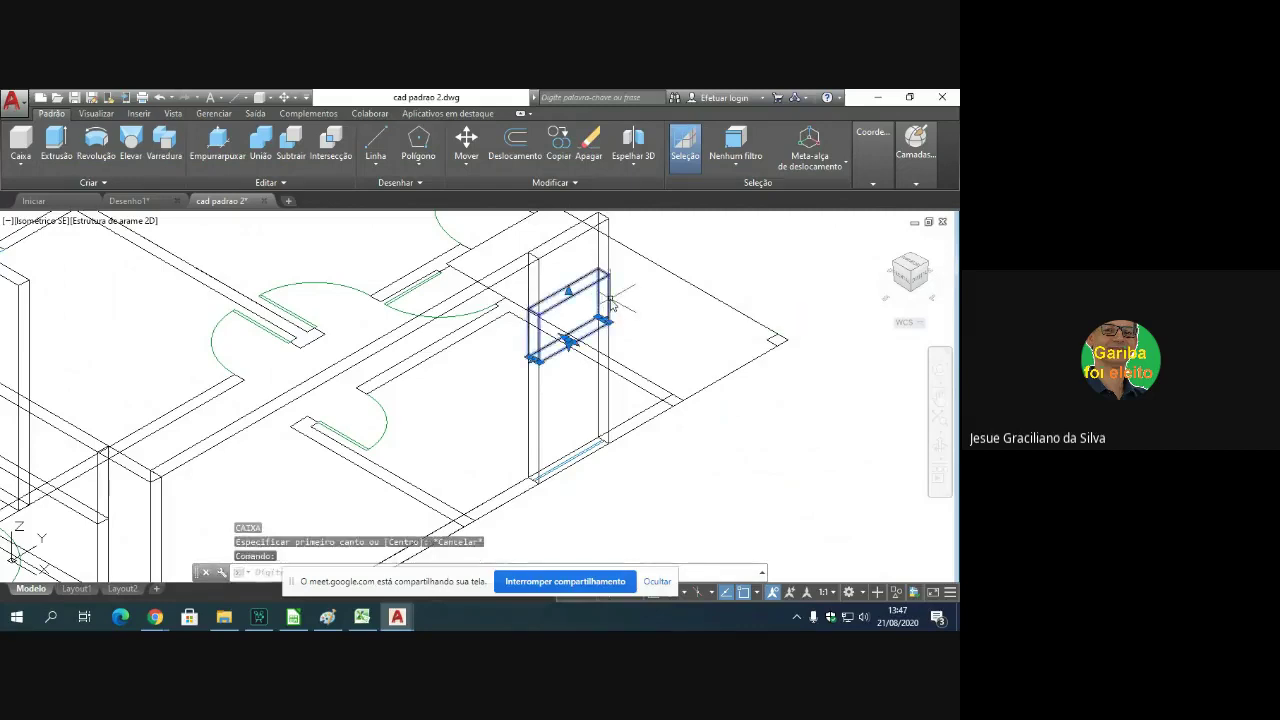
key("Delete")
- Add another wall box snapped to the wall endpoints
scroll(724, 328, "down", 5)
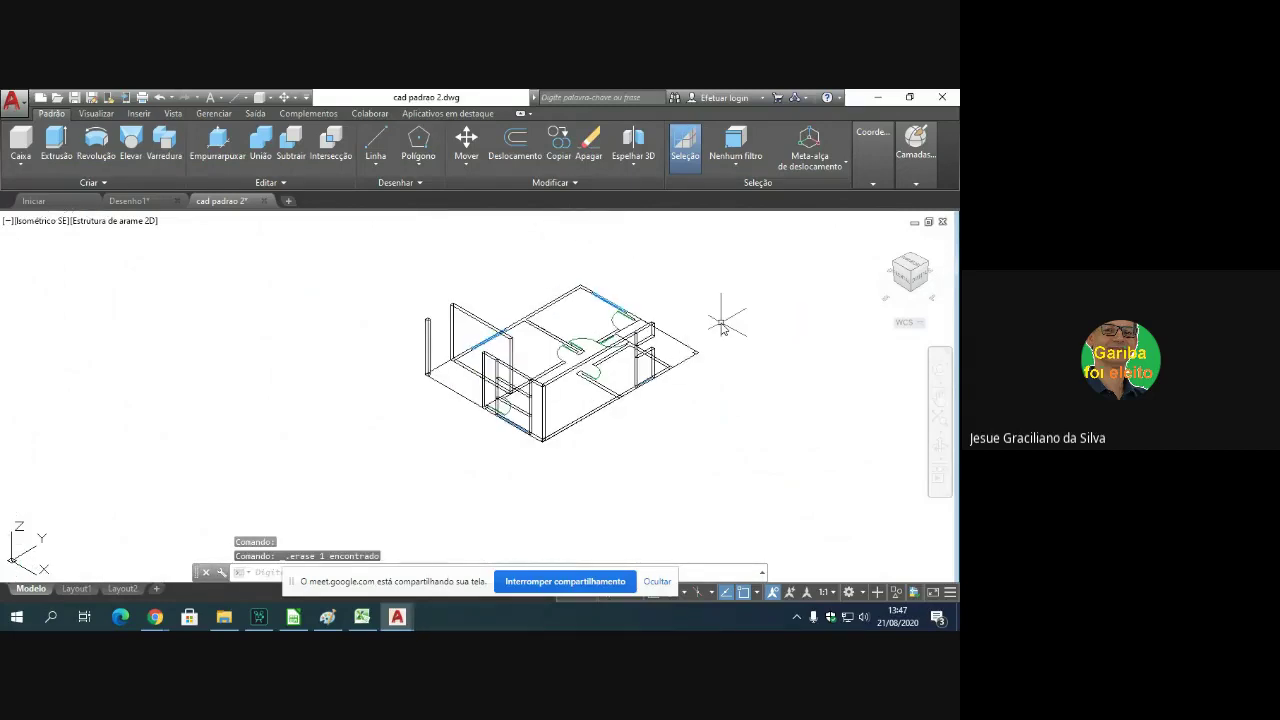
scroll(724, 328, "up", 5)
left_click(19, 155)
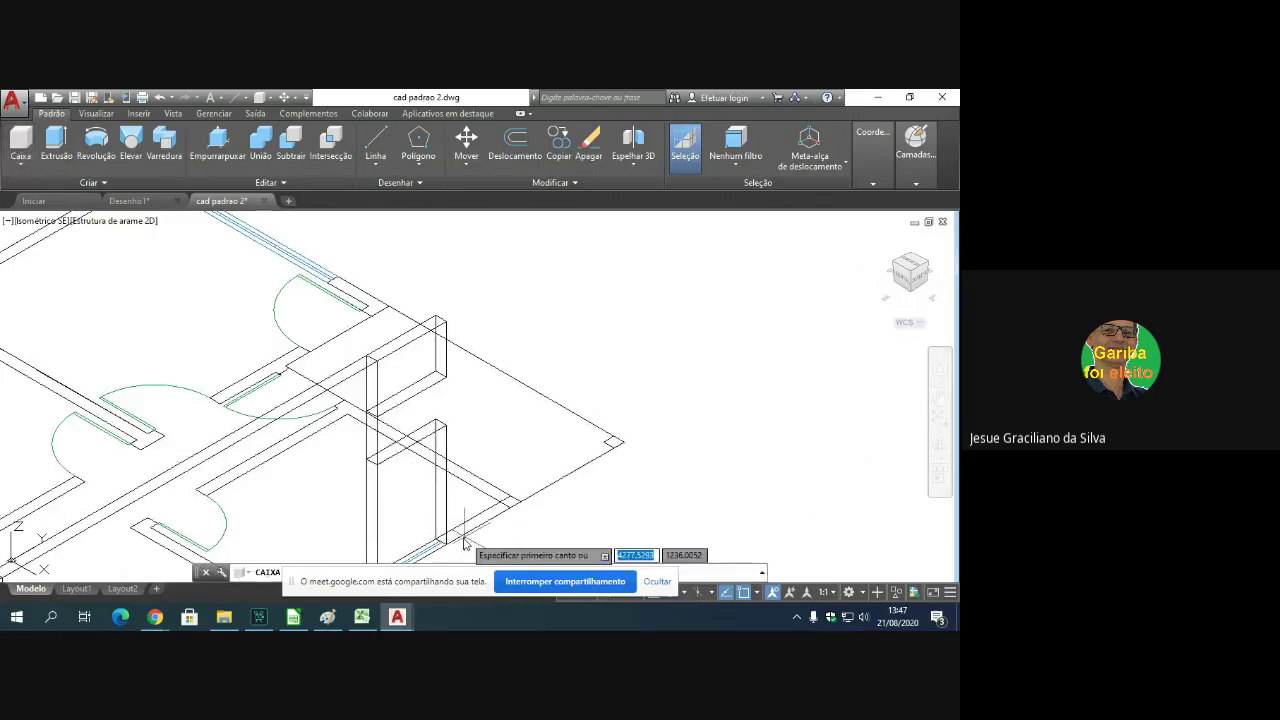
left_click(510, 497)
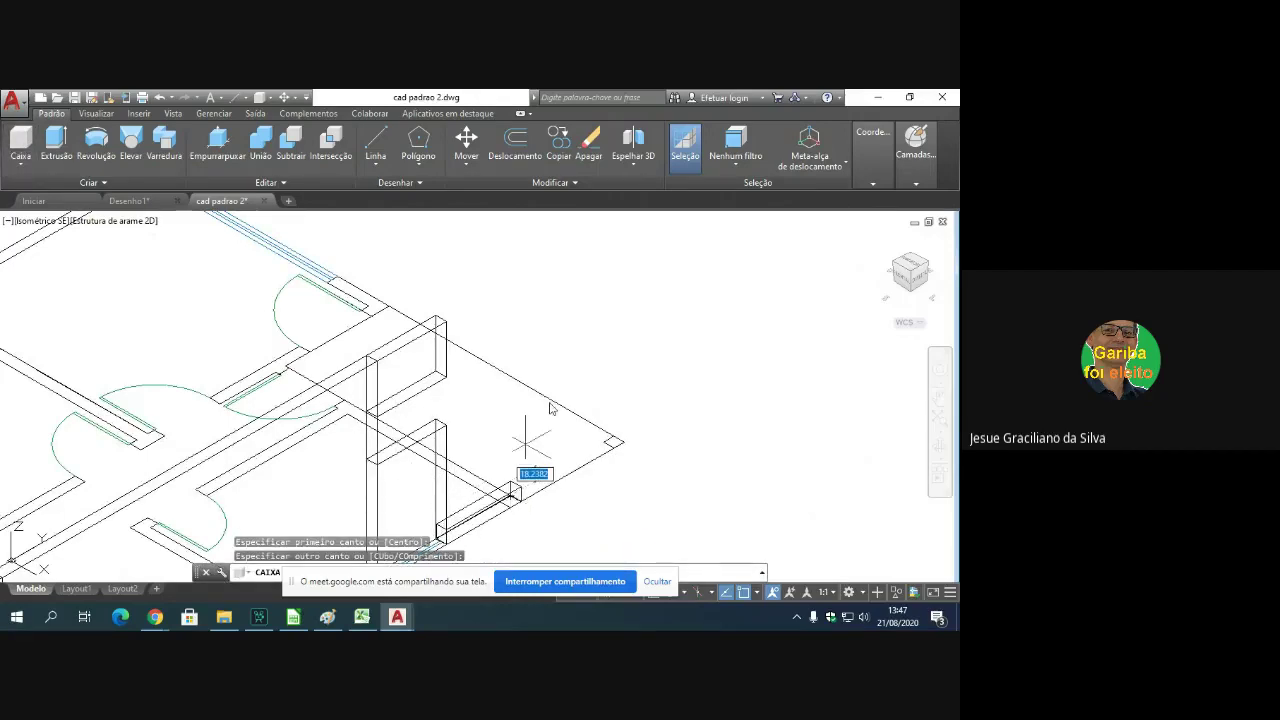
left_click(443, 541)
key("Return")
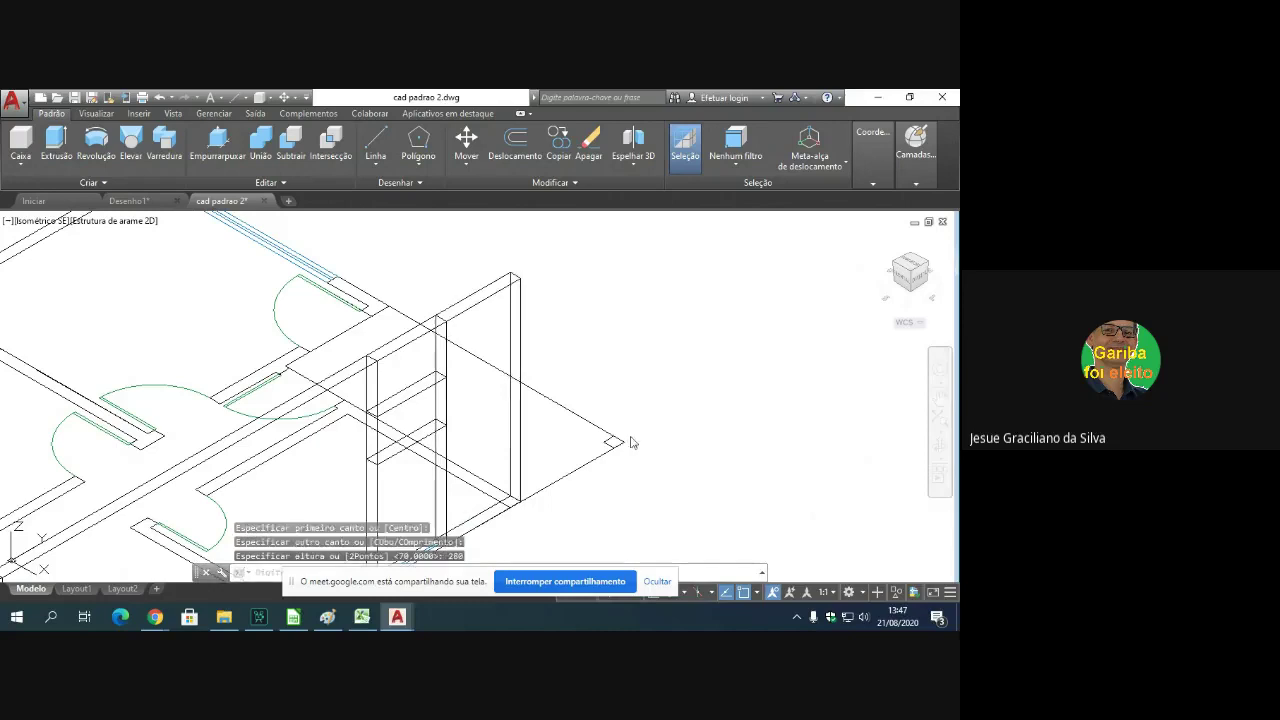
type("CAIXA")
- Add a 280-high column box at the window opening
key("Return")
left_click(604, 442)
left_click(624, 440)
type("280")
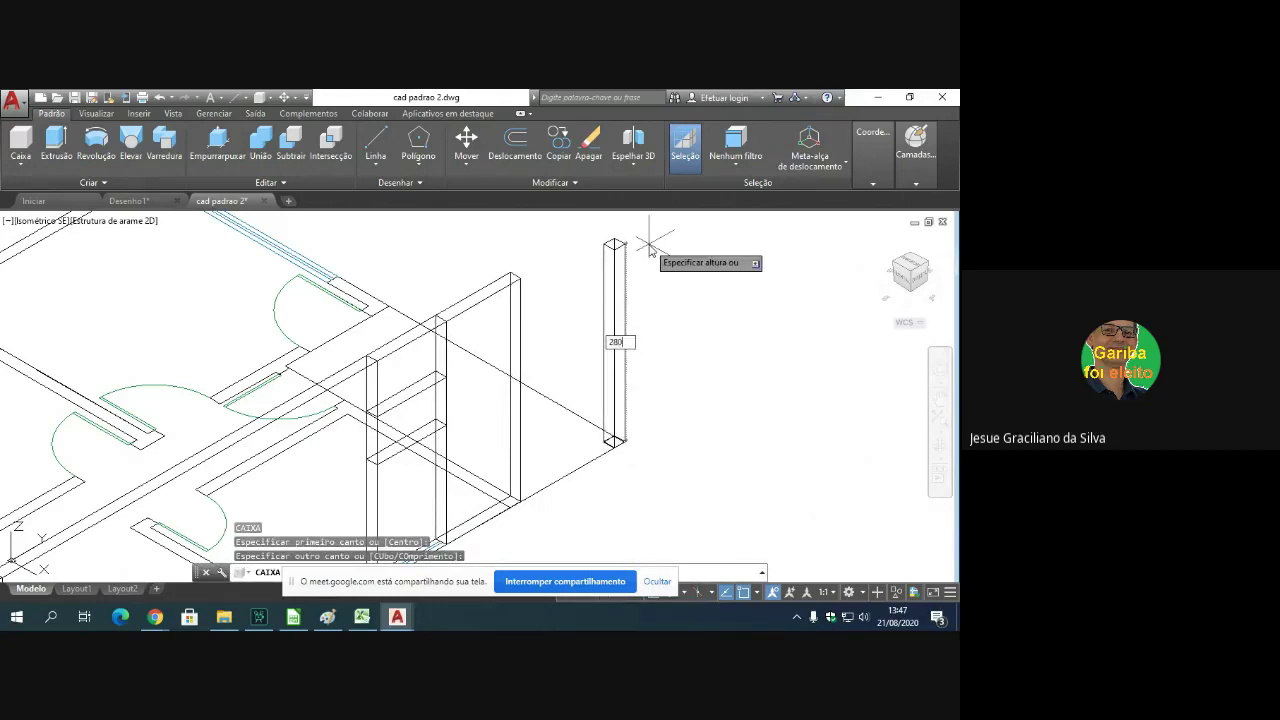
key("Return")
scroll(672, 338, "down", 3)
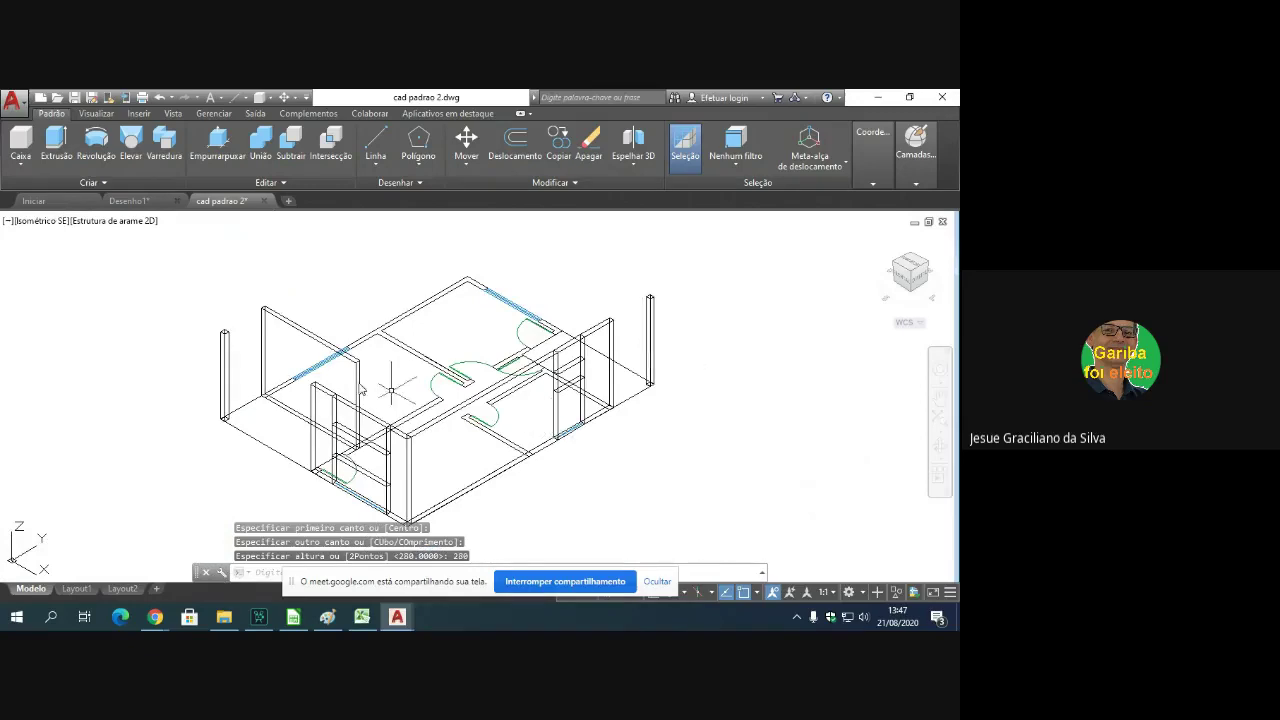
scroll(560, 340, "down", 1)
scroll(355, 345, "up", 3)
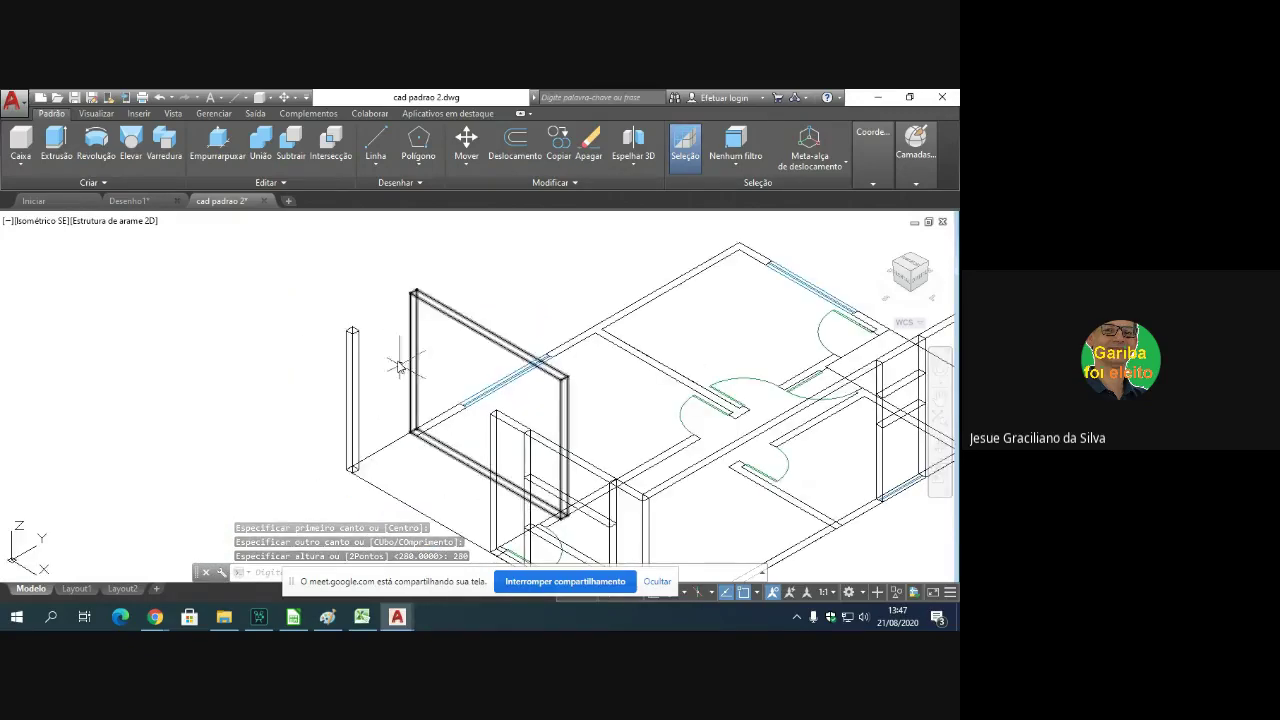
scroll(358, 338, "up", 1)
- Add two 90-high blocks over the window openings
key("Return")
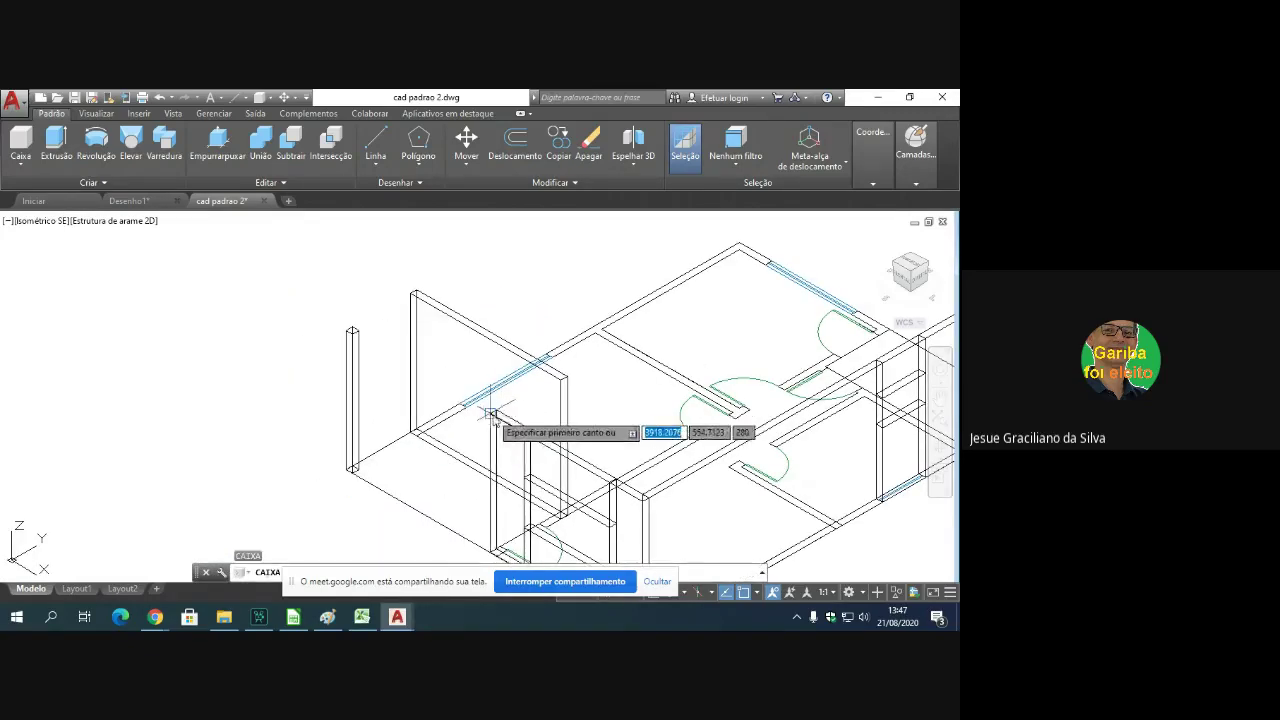
left_click(466, 406)
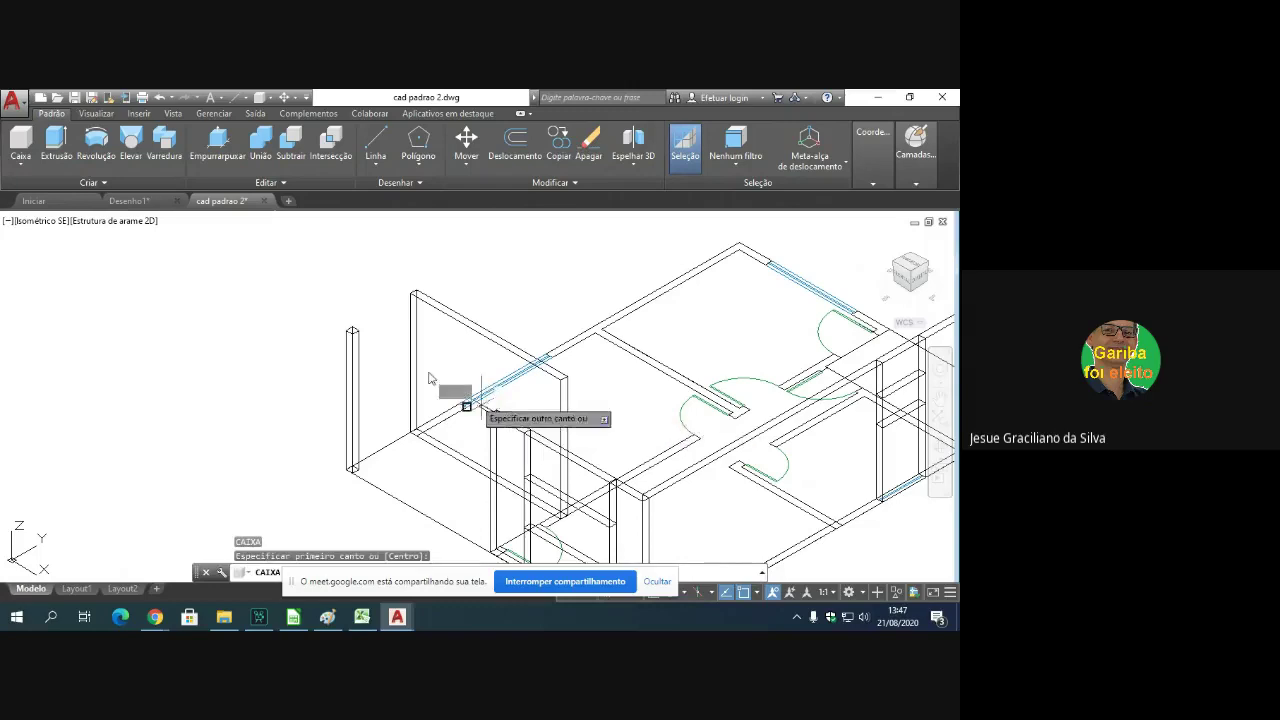
left_click(354, 330)
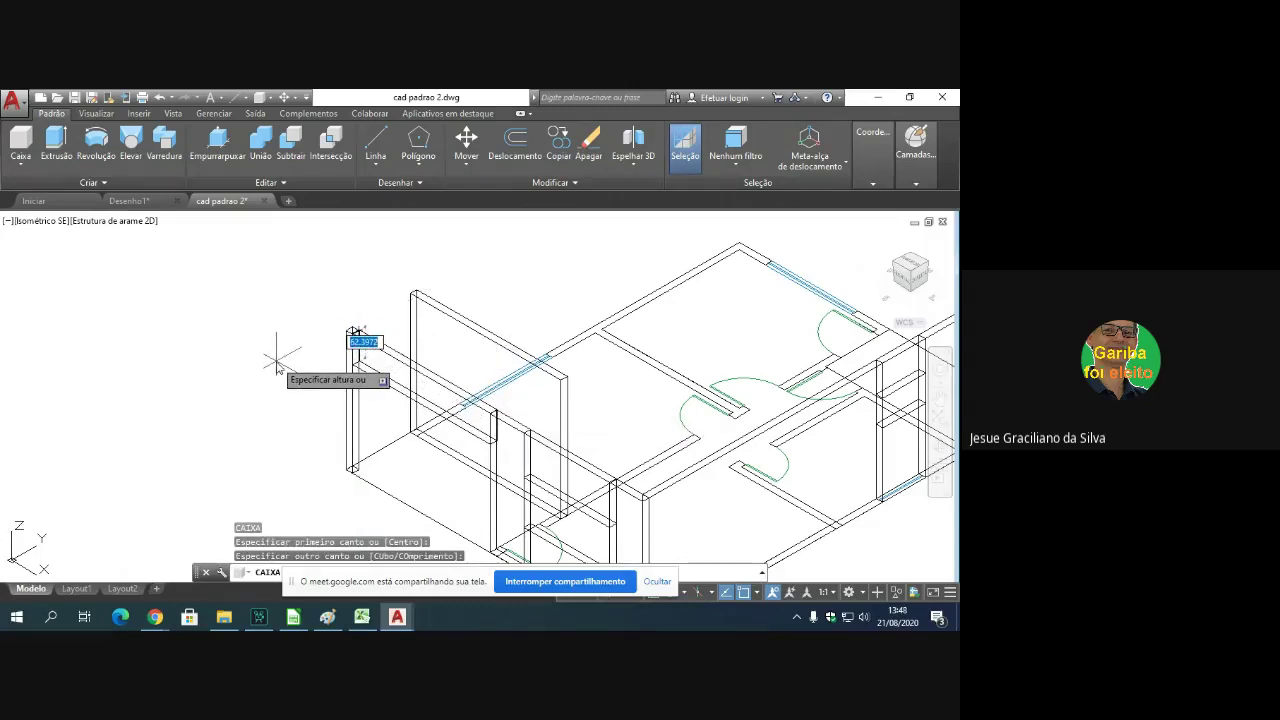
type("90")
key("Return")
scroll(616, 440, "down", 3)
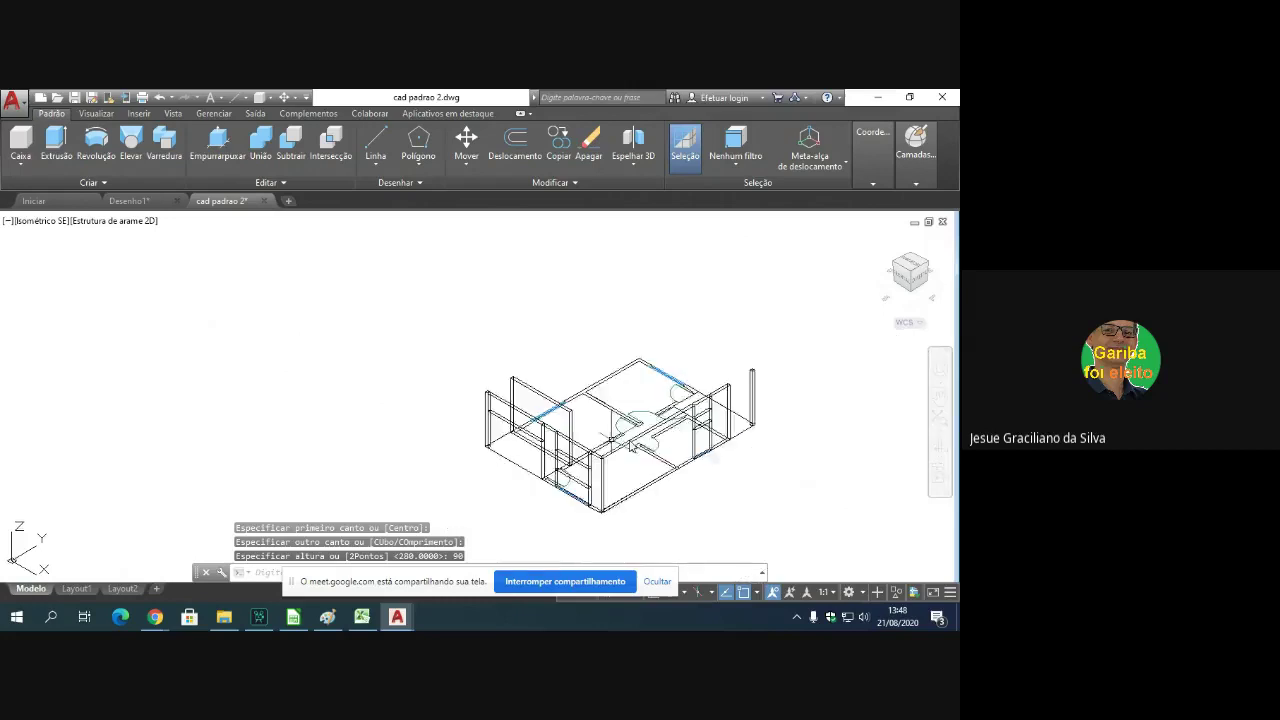
scroll(816, 412, "down", 2)
scroll(742, 403, "up", 4)
scroll(588, 374, "up", 3)
key("Return")
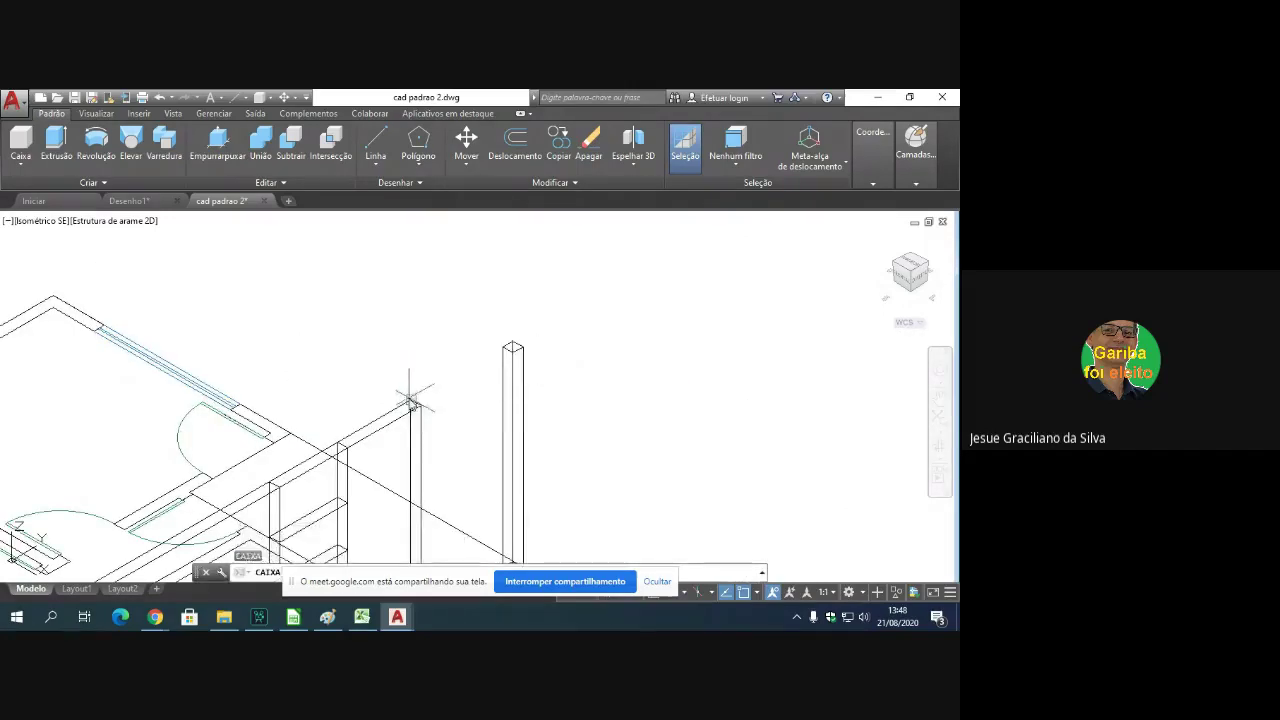
left_click(512, 350)
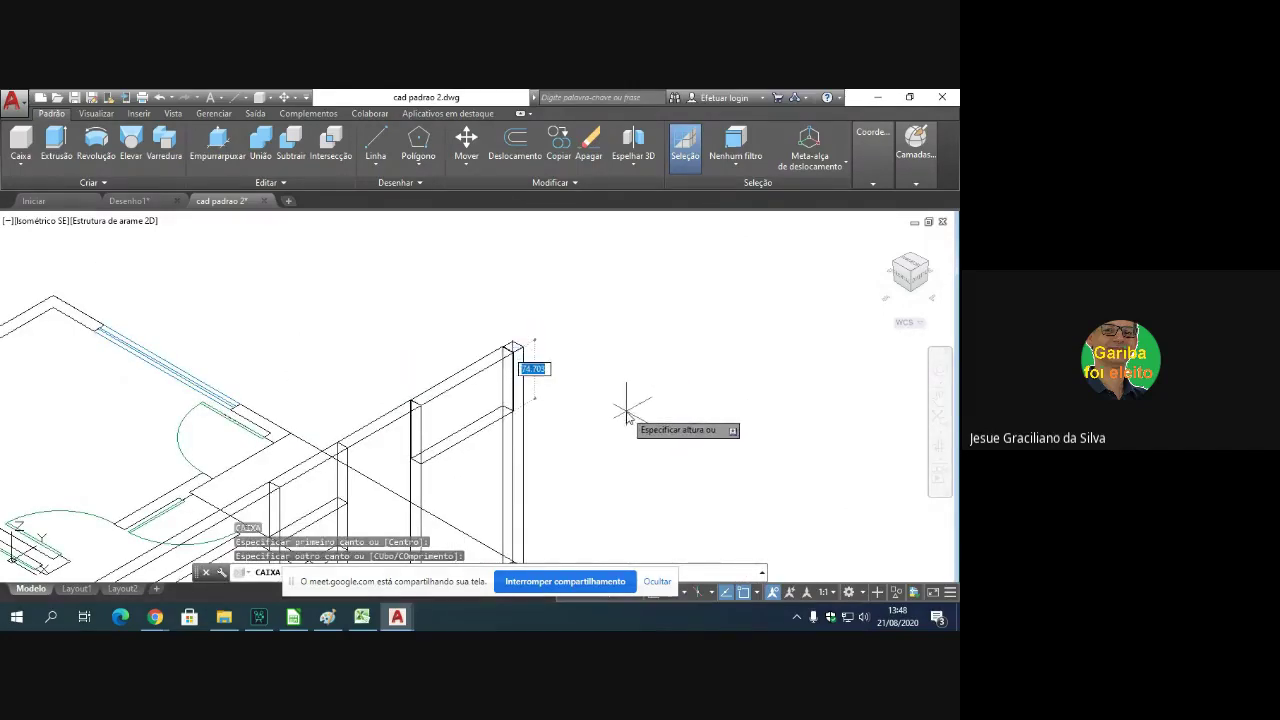
key("Return")
scroll(650, 410, "down", 3)
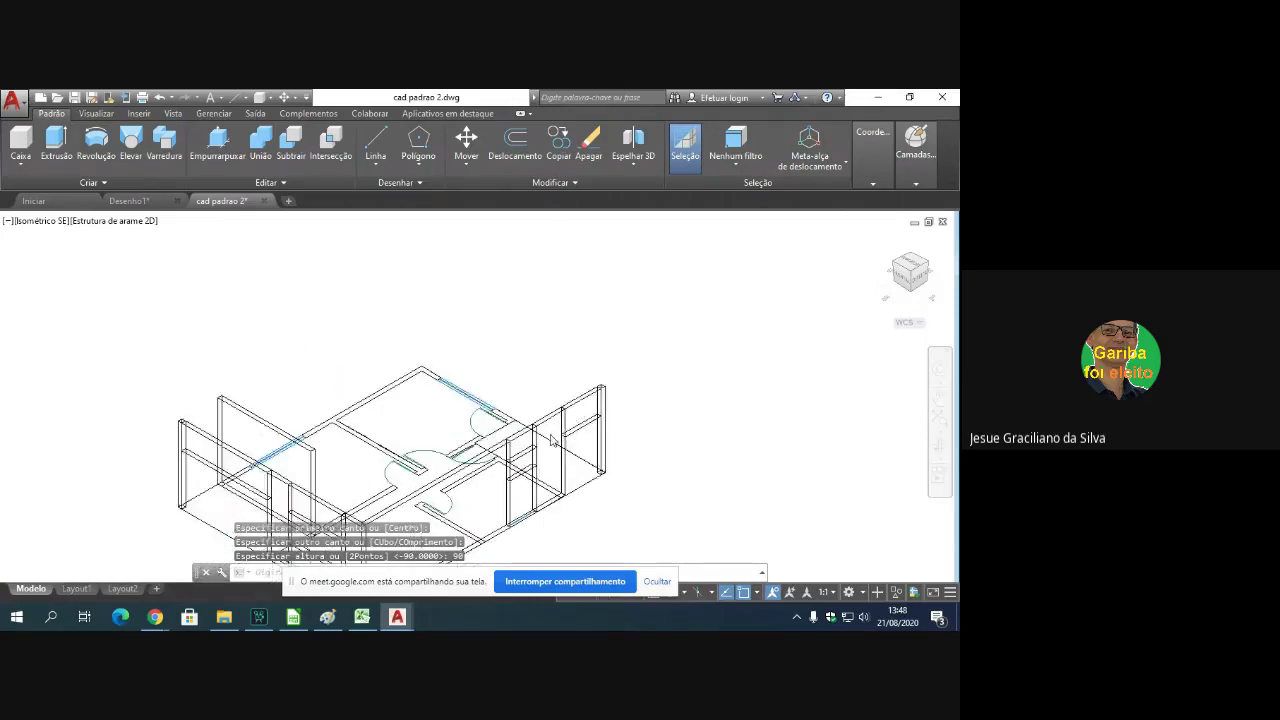
scroll(612, 478, "down", 2)
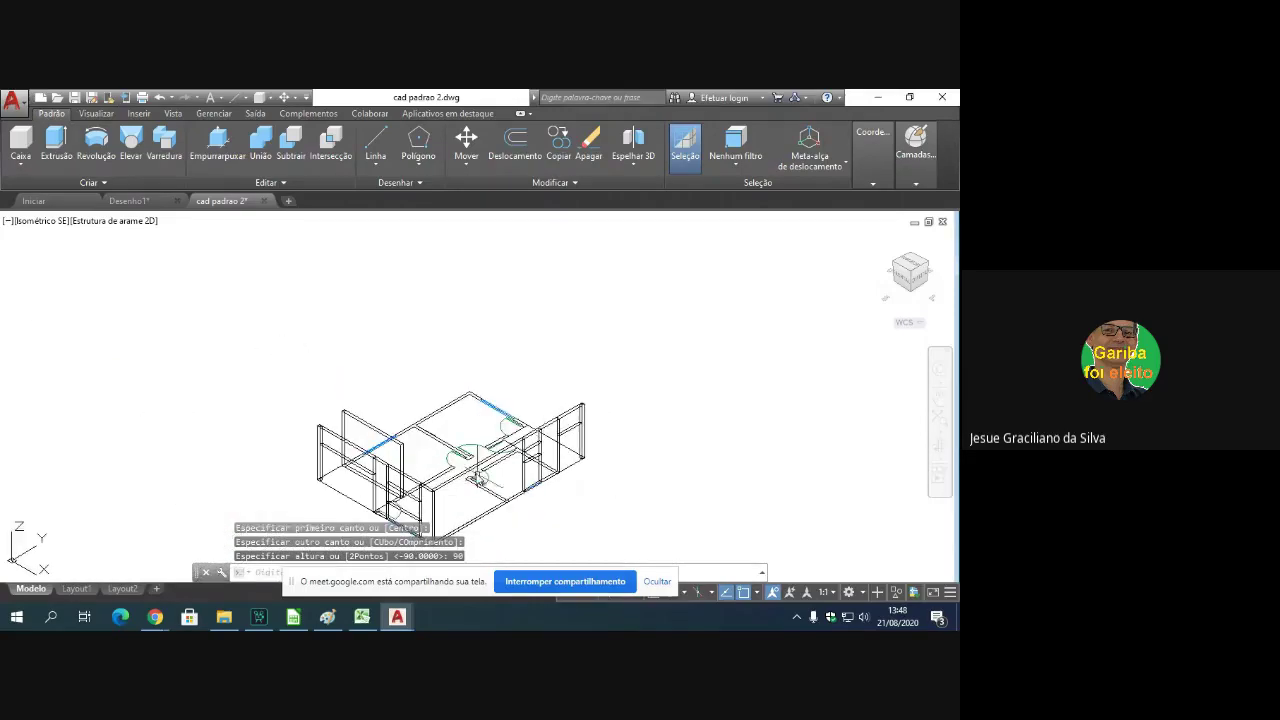
- Orbit the 3D house shell to view it from the other side
left_click(934, 457)
mouse_move(777, 443)
left_mouse_down()
mouse_move(629, 434)
mouse_move(727, 373)
mouse_move(699, 454)
mouse_move(737, 451)
mouse_move(691, 440)
mouse_move(700, 423)
mouse_move(457, 423)
mouse_move(454, 449)
mouse_move(346, 414)
mouse_move(189, 391)
mouse_move(224, 439)
mouse_move(586, 456)
mouse_move(570, 441)
mouse_move(629, 449)
mouse_move(780, 391)
mouse_move(823, 400)
mouse_move(860, 434)
mouse_move(402, 330)
left_mouse_up()
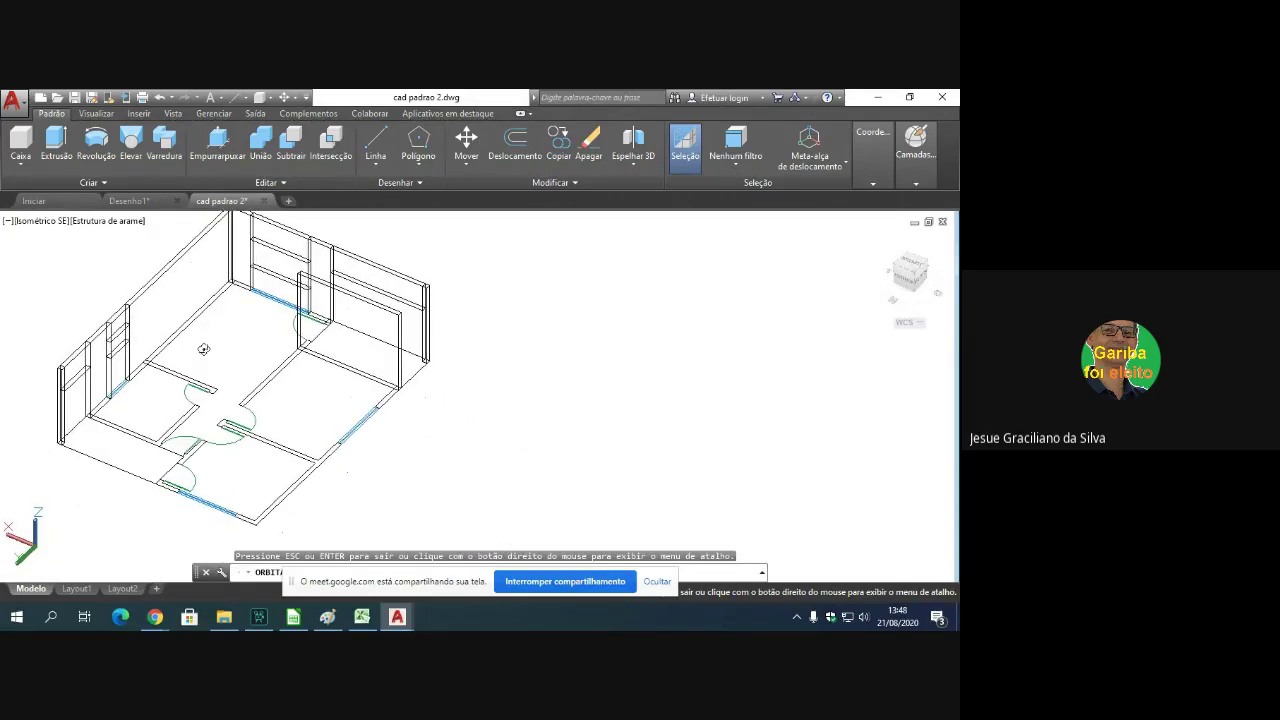
- Fill a wall gap with a 280-high box along the wall
left_click(20, 140)
scroll(143, 380, "up", 4)
scroll(143, 380, "up", 2)
left_click(171, 320)
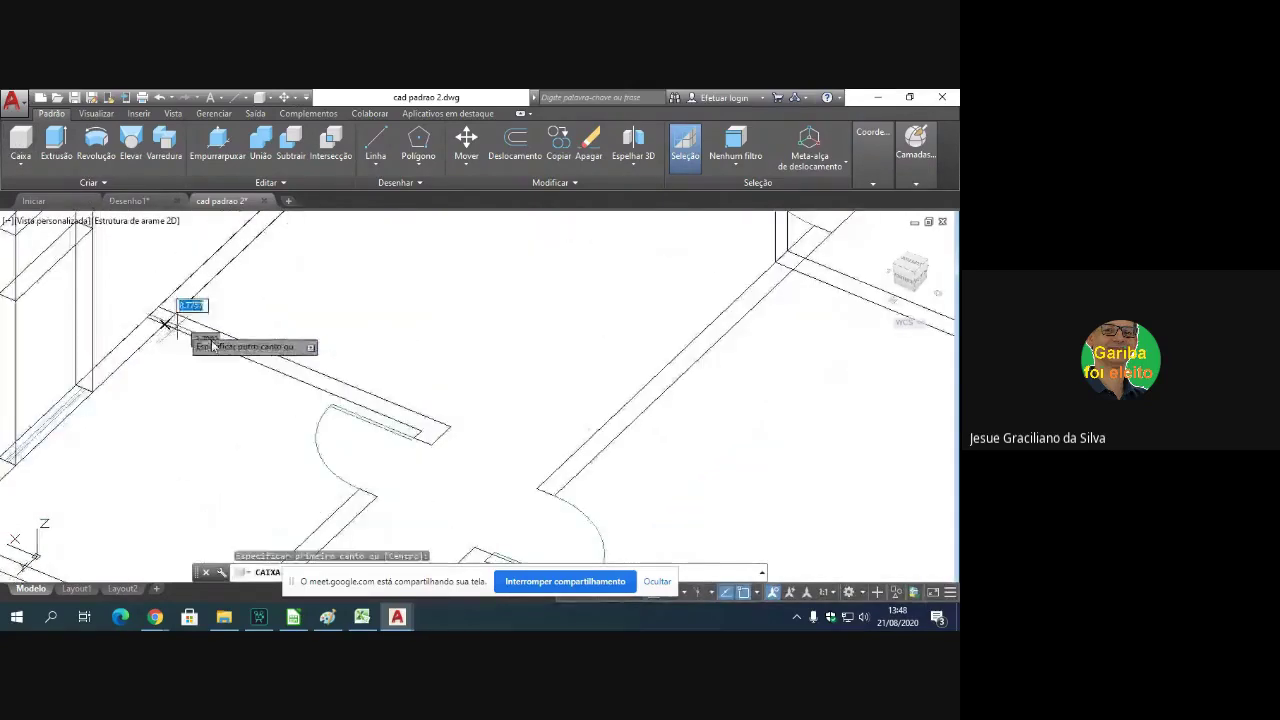
left_click(450, 427)
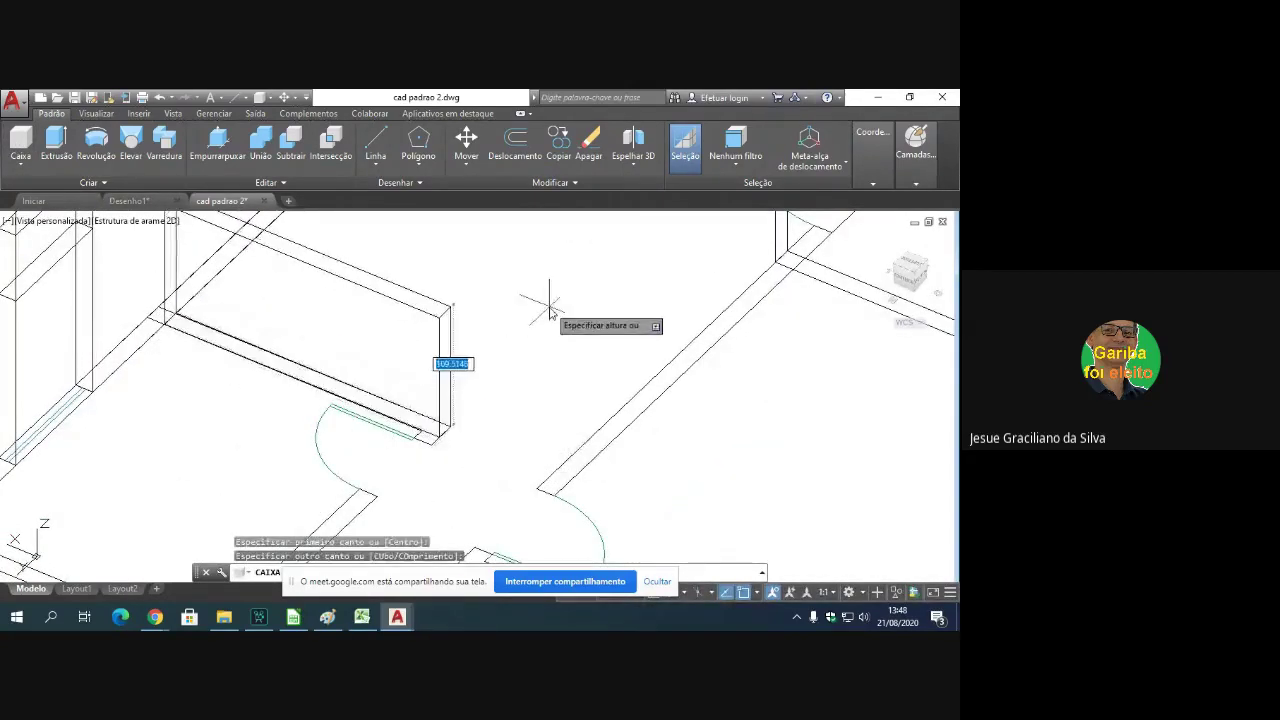
type("280")
key("Return")
scroll(540, 310, "down", 2)
scroll(537, 350, "down", 3)
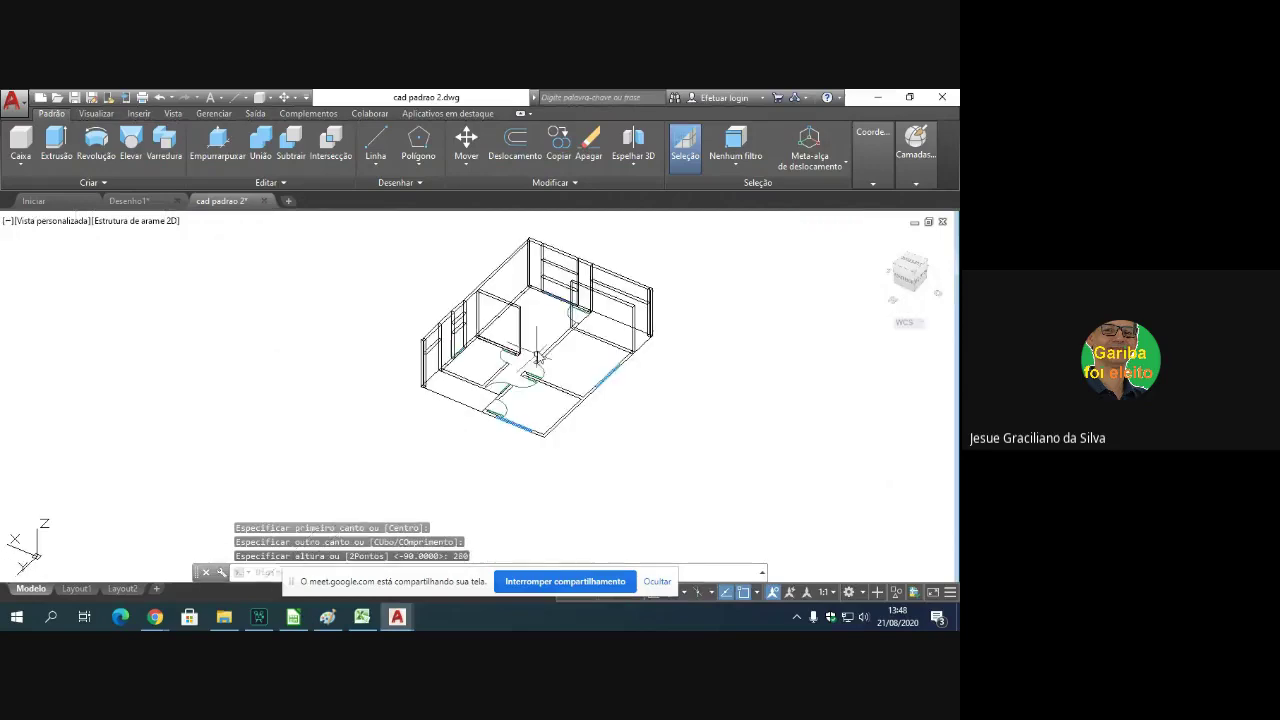
scroll(549, 300, "up", 3)
scroll(549, 300, "up", 3)
- Add a small 280-high box to close another gap
key("Return")
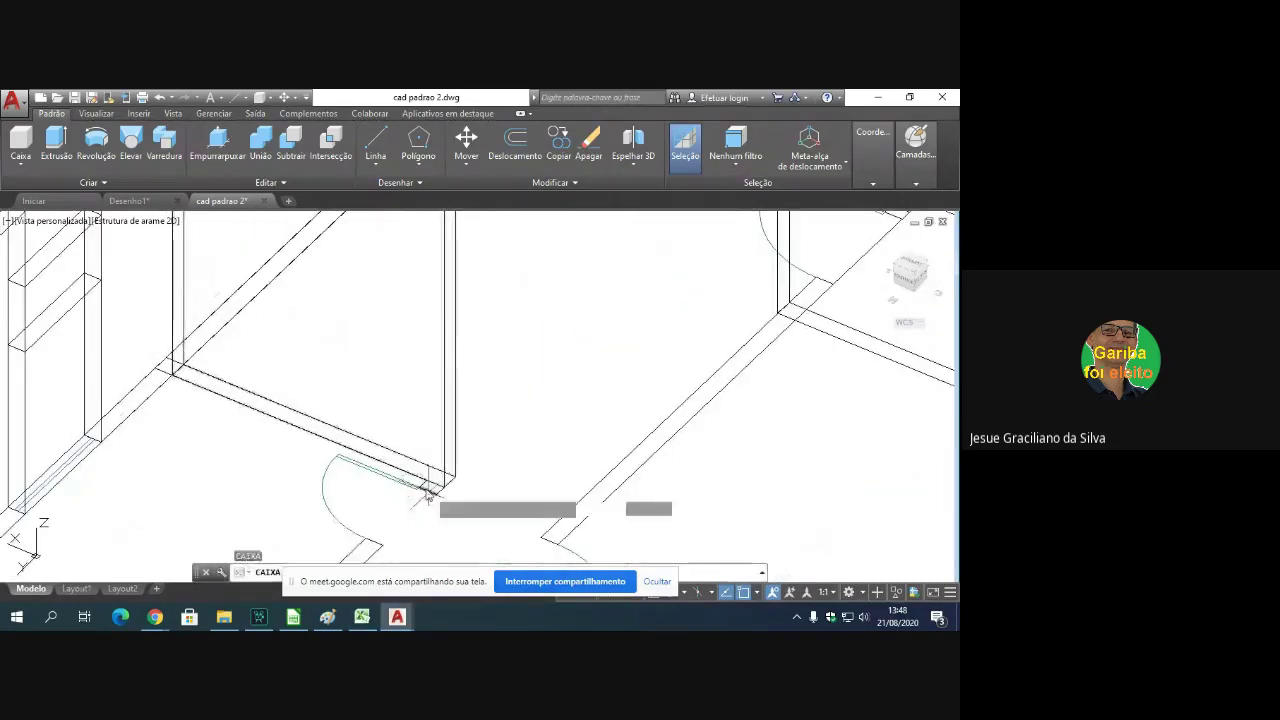
left_click(418, 487)
left_click(452, 472)
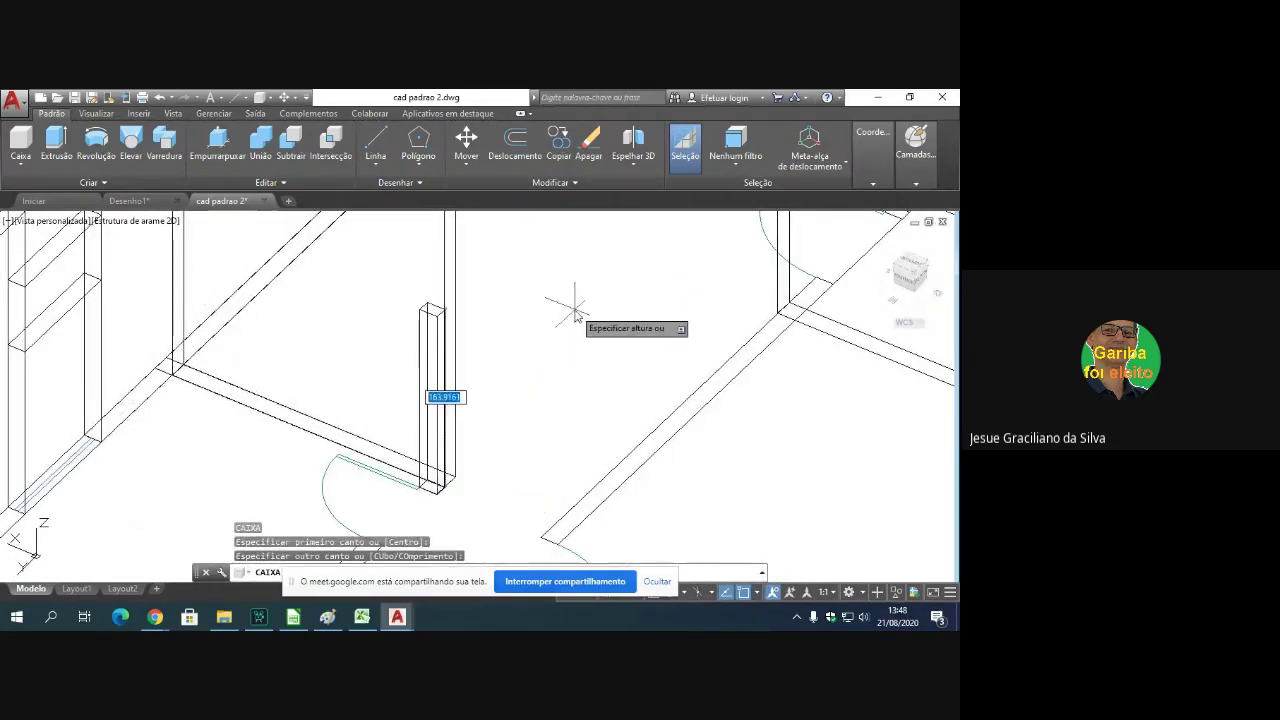
key("Return")
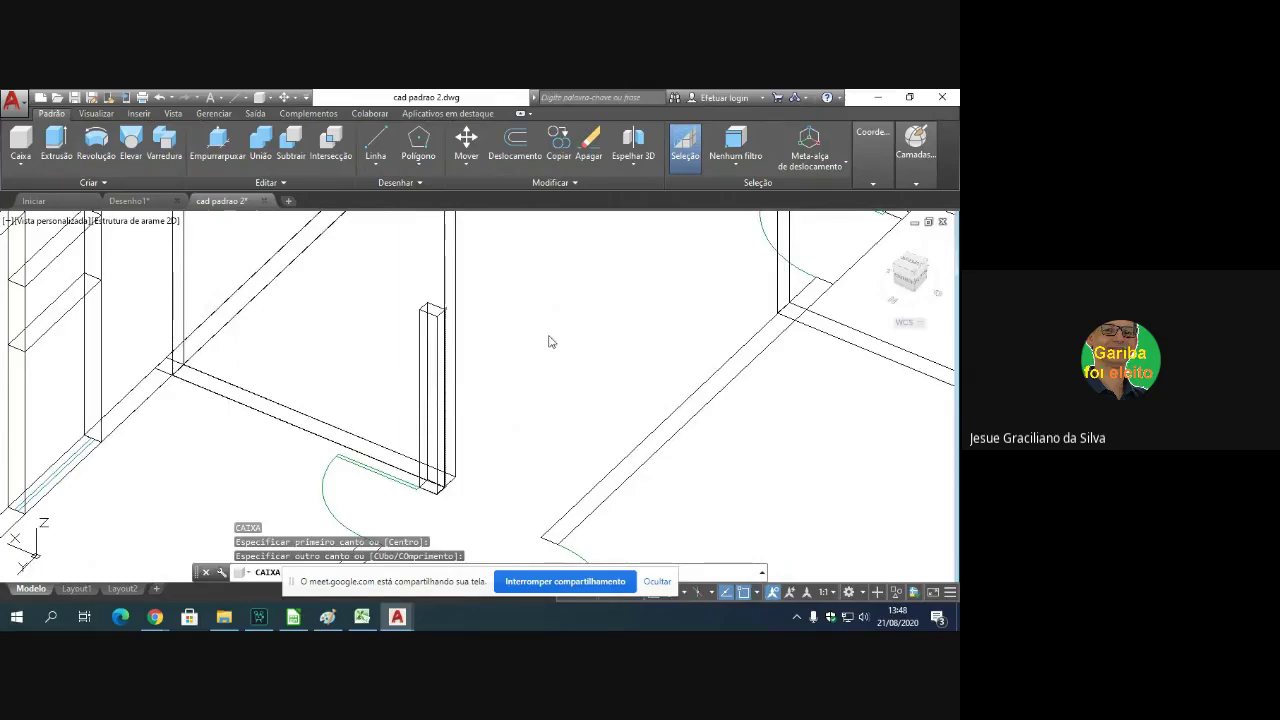
scroll(549, 340, "down", 3)
scroll(486, 386, "up", 4)
type("280")
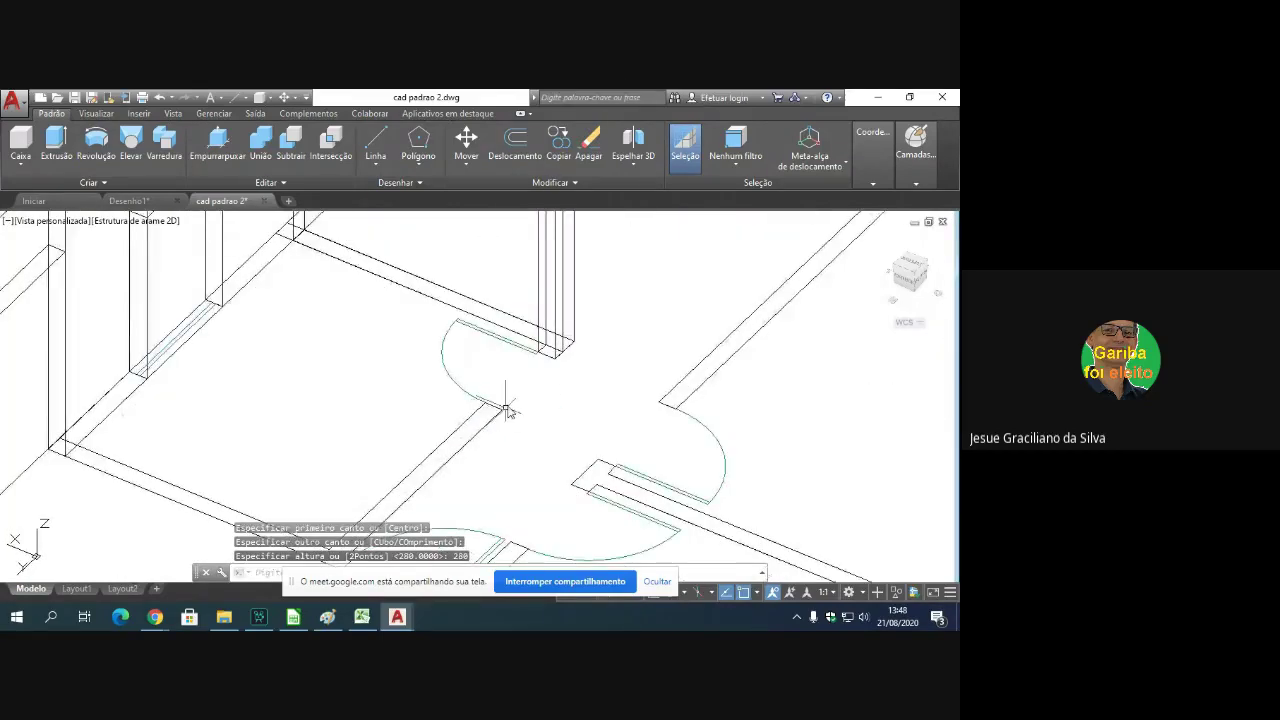
- Add a 210-high box beside the door opening
key("Return")
left_click(478, 382)
left_click(484, 402)
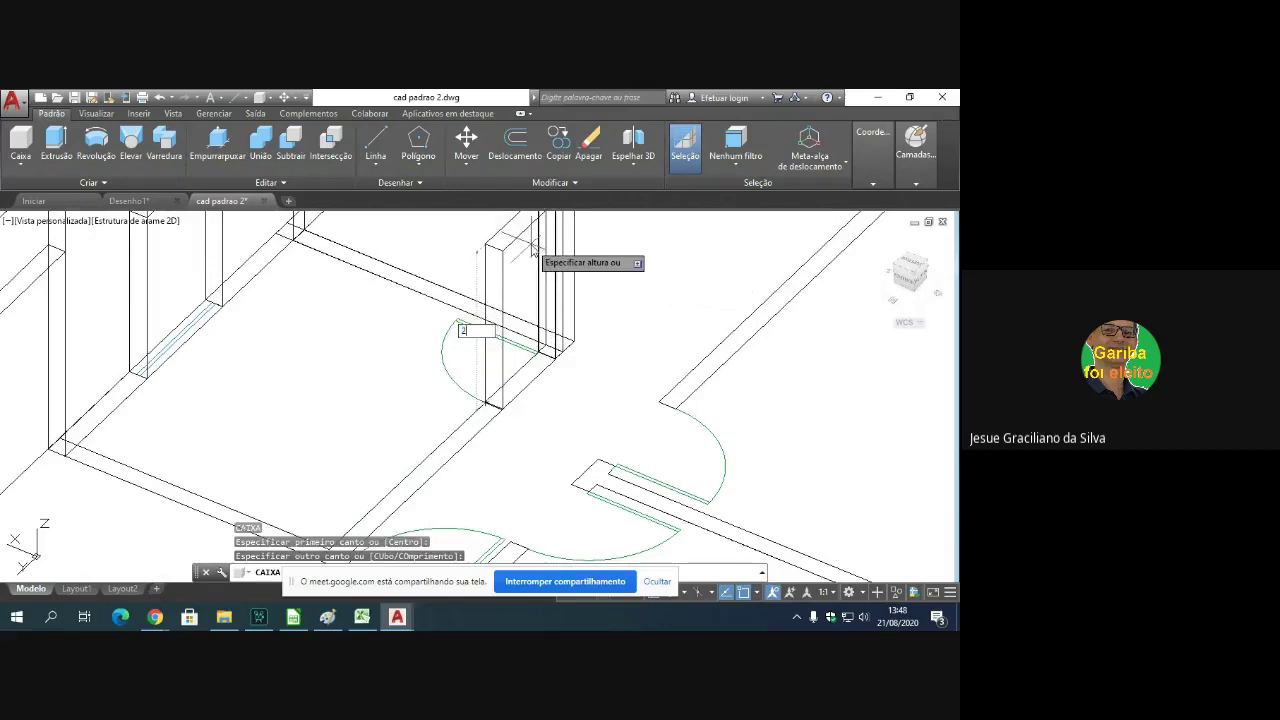
key("Return")
scroll(500, 320, "down", 3)
scroll(469, 378, "up", 4)
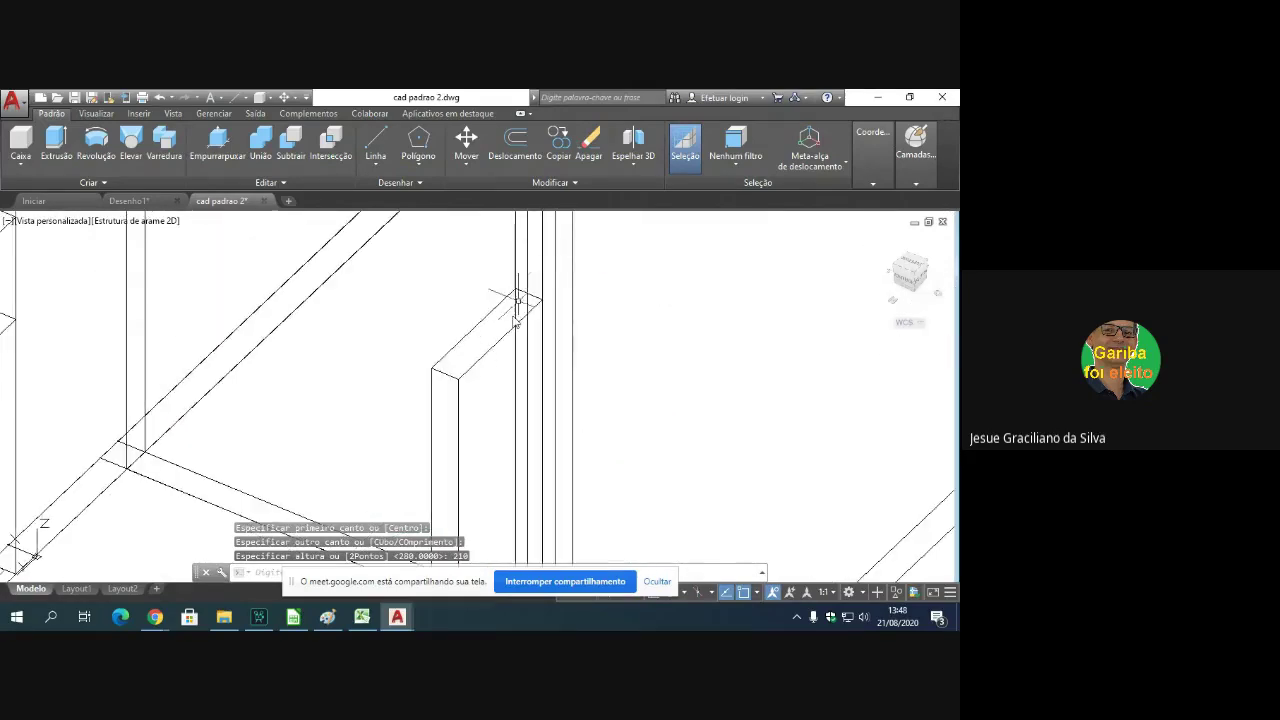
- Add a 70-high box on top of the door piece, then delete it
key("Return")
left_click(459, 378)
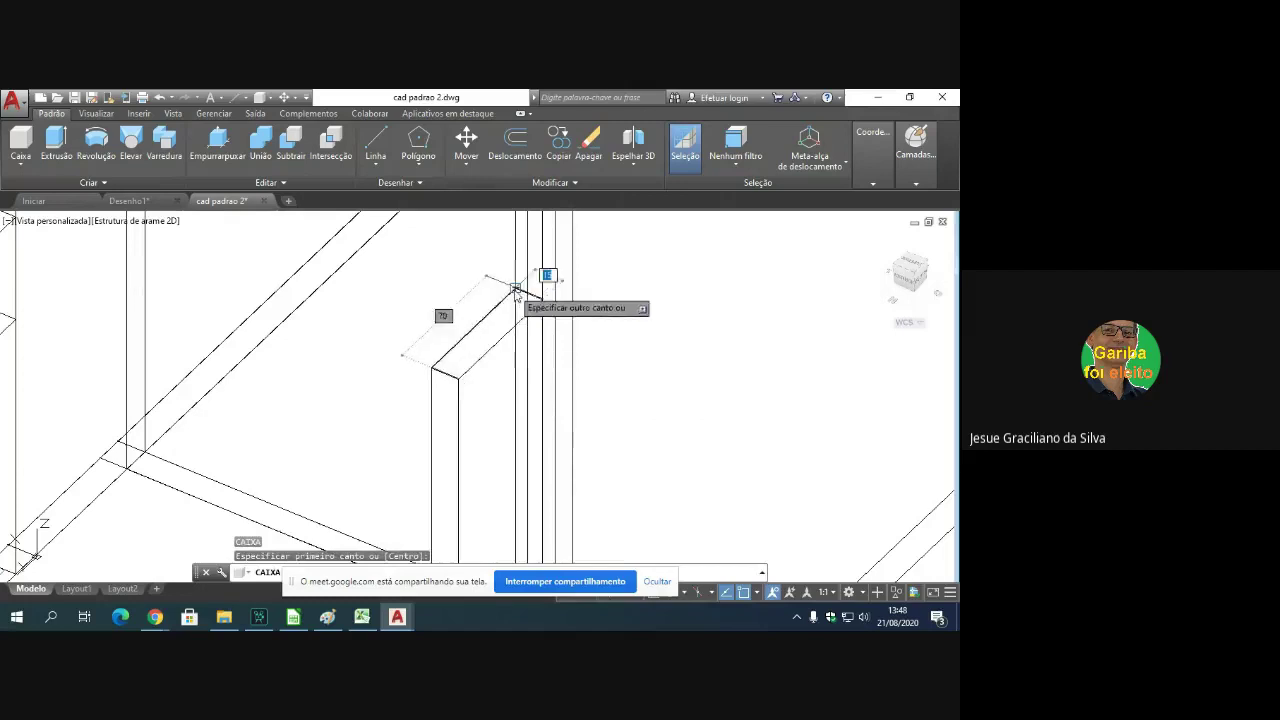
left_click(541, 296)
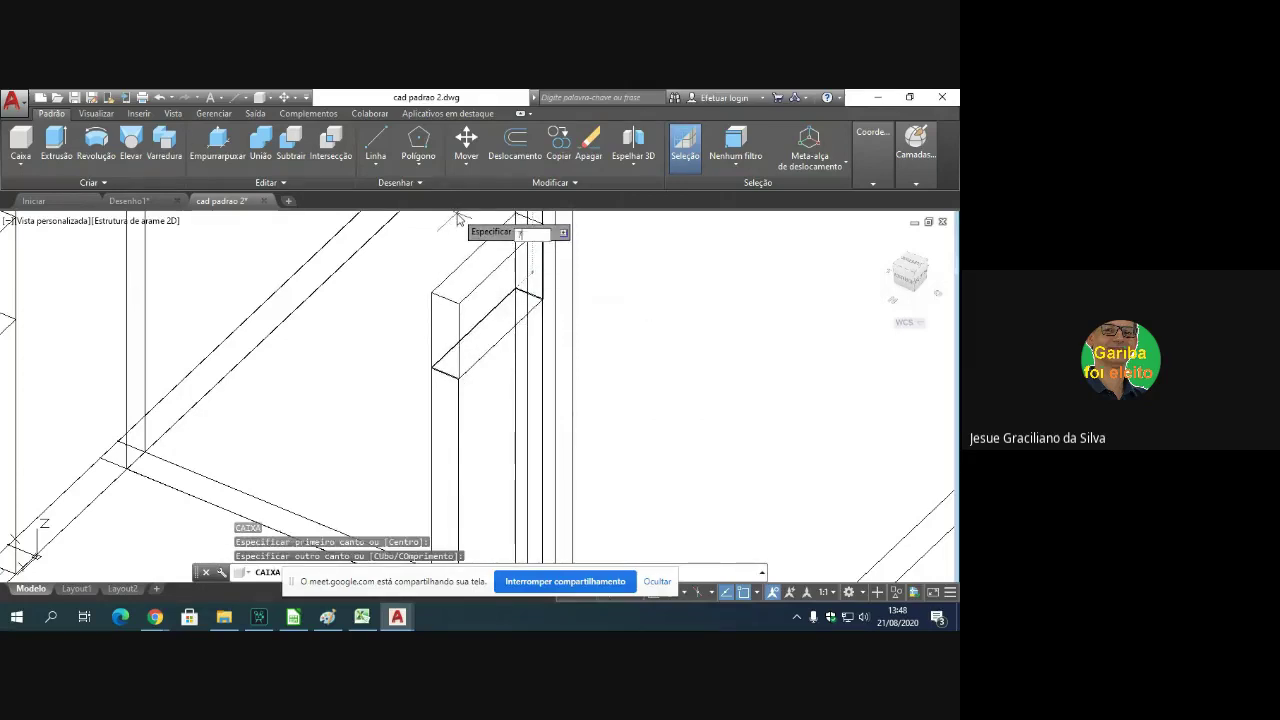
key("Return")
left_click(455, 395)
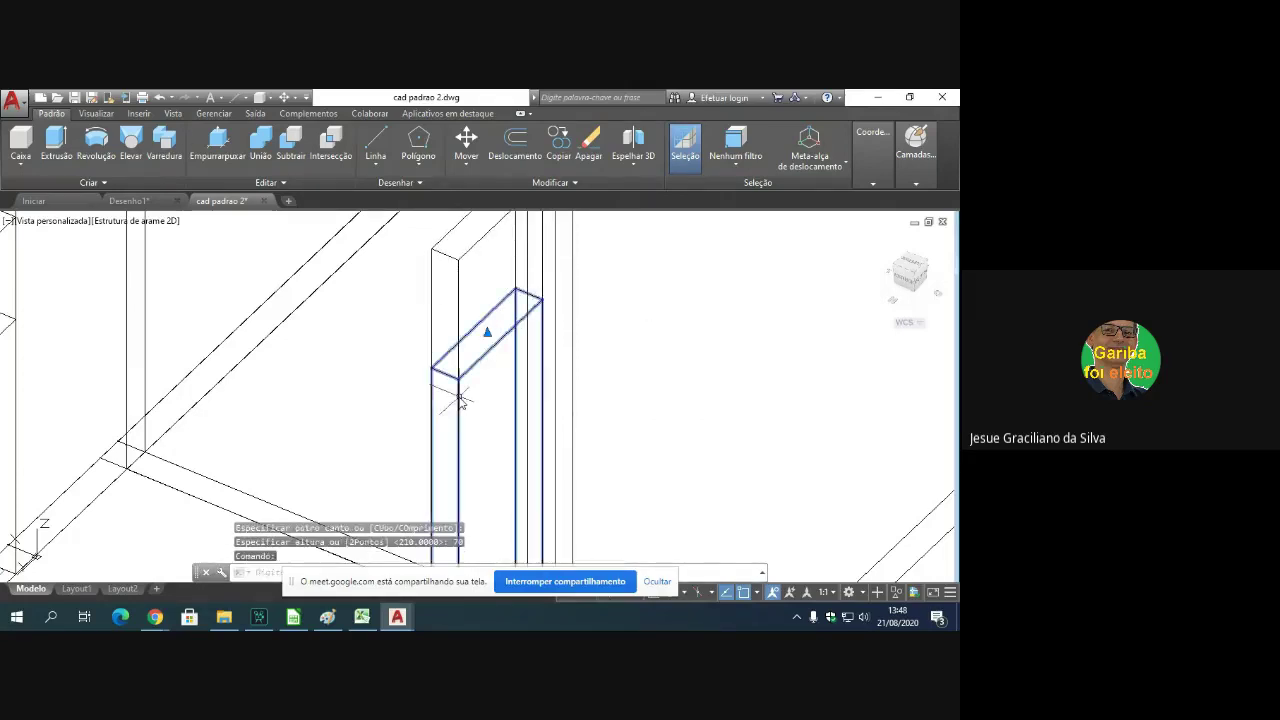
key("Delete")
scroll(614, 362, "down", 5)
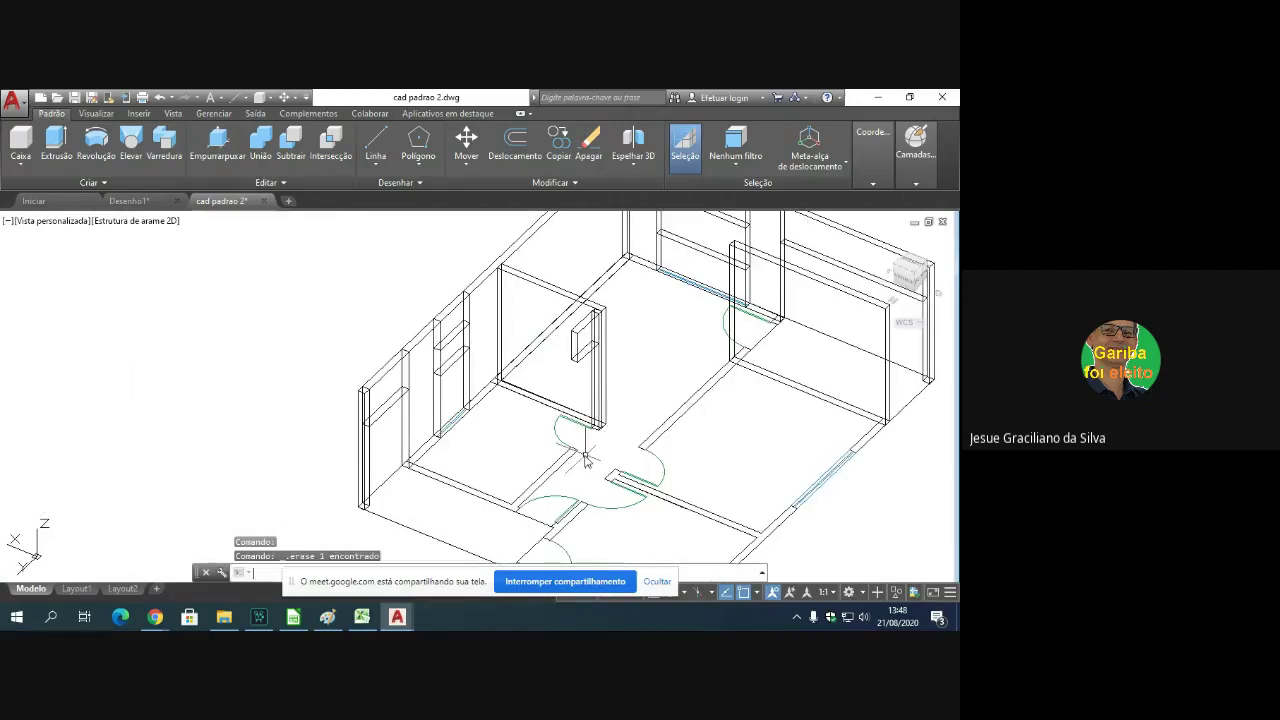
- Draw a 280-high wall box from the house corner across the first wall gap
key("Return")
left_click(20, 145)
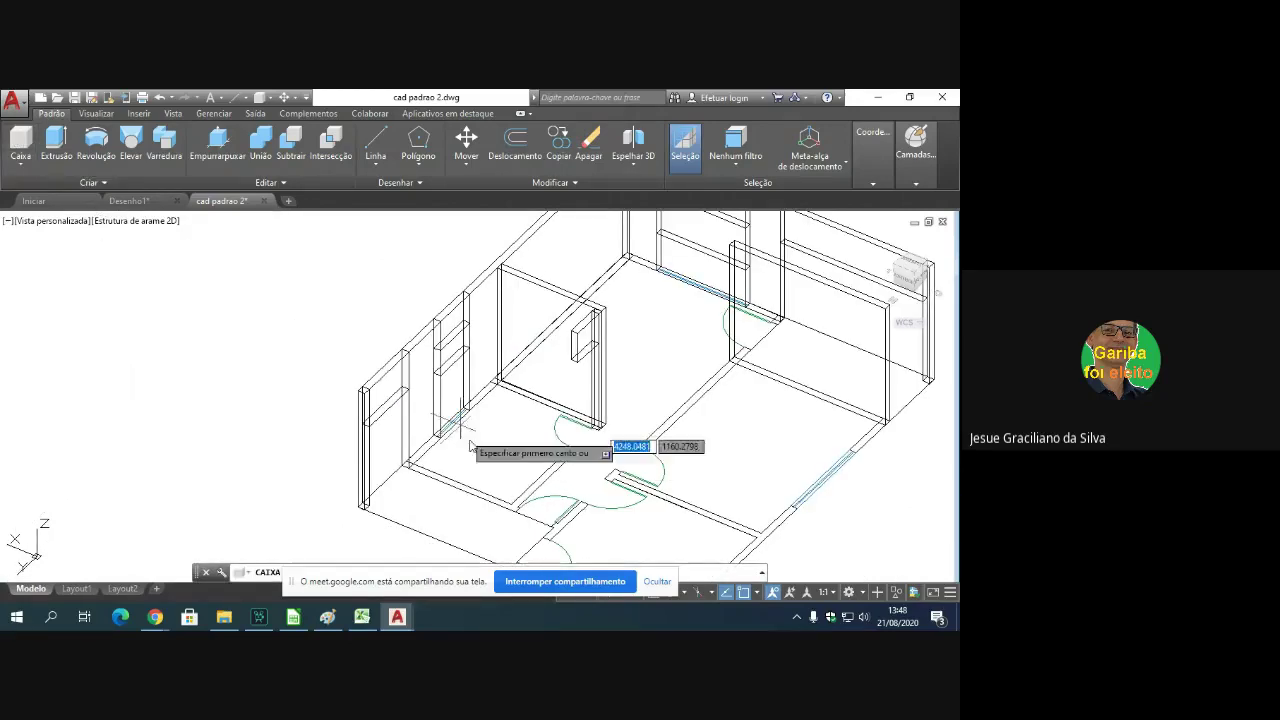
scroll(520, 508, "up", 5)
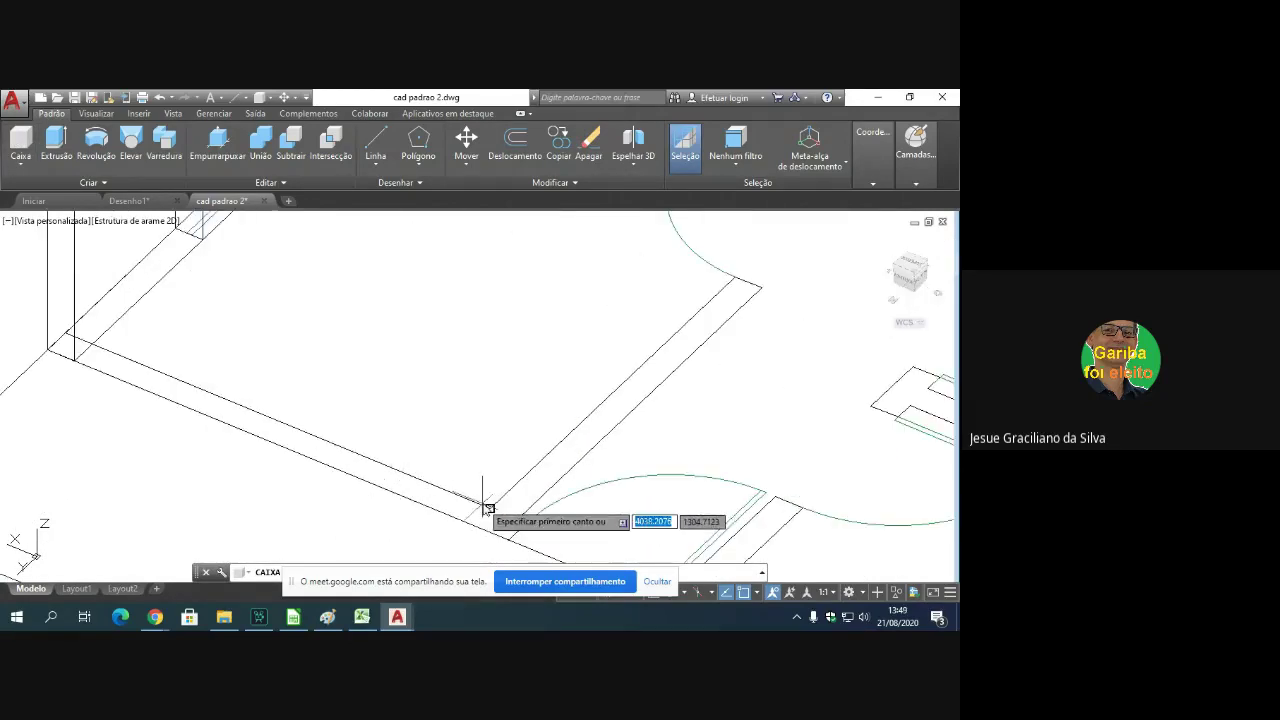
left_click(490, 507)
left_click(752, 280)
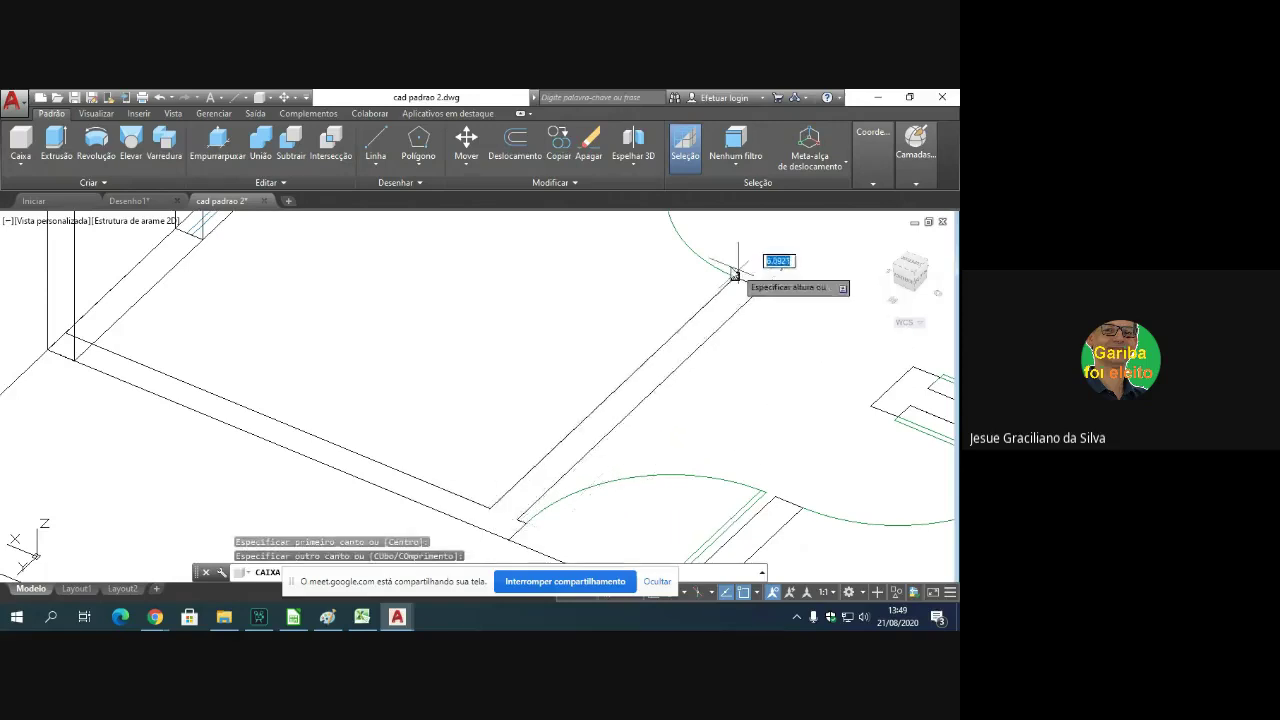
key("Return")
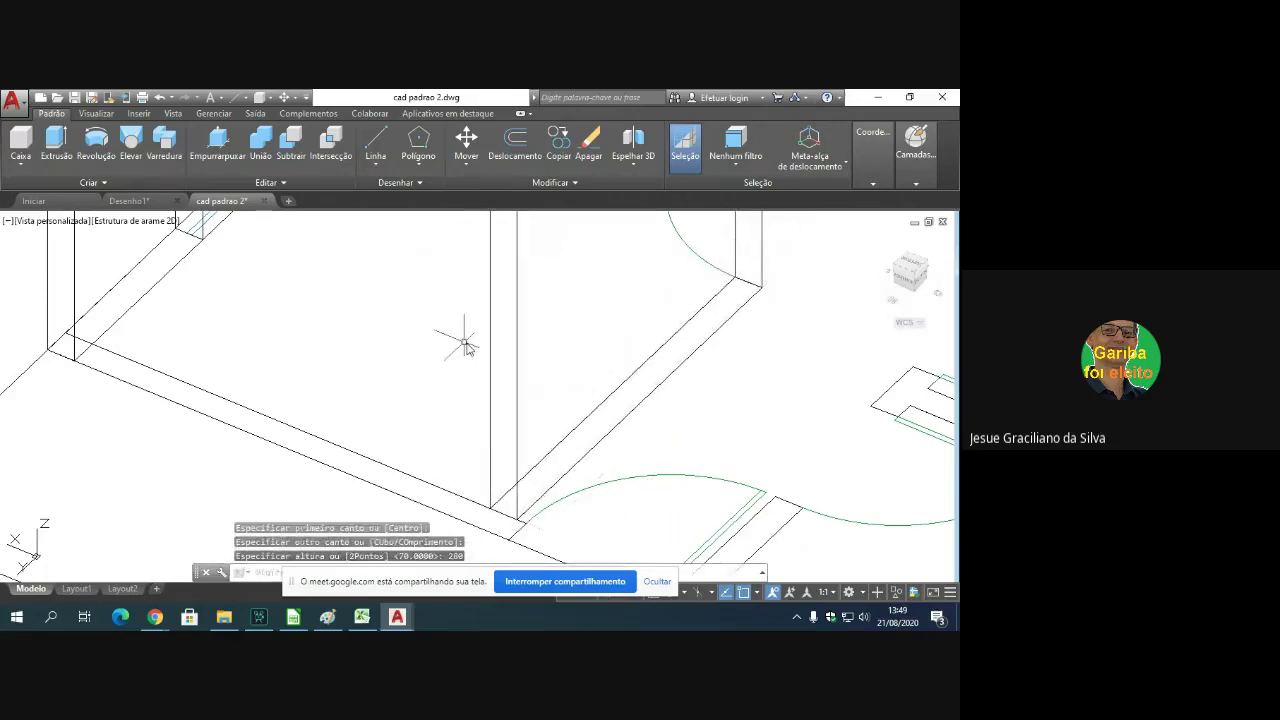
scroll(460, 340, "down", 2)
scroll(468, 349, "down", 2)
scroll(468, 349, "down", 2)
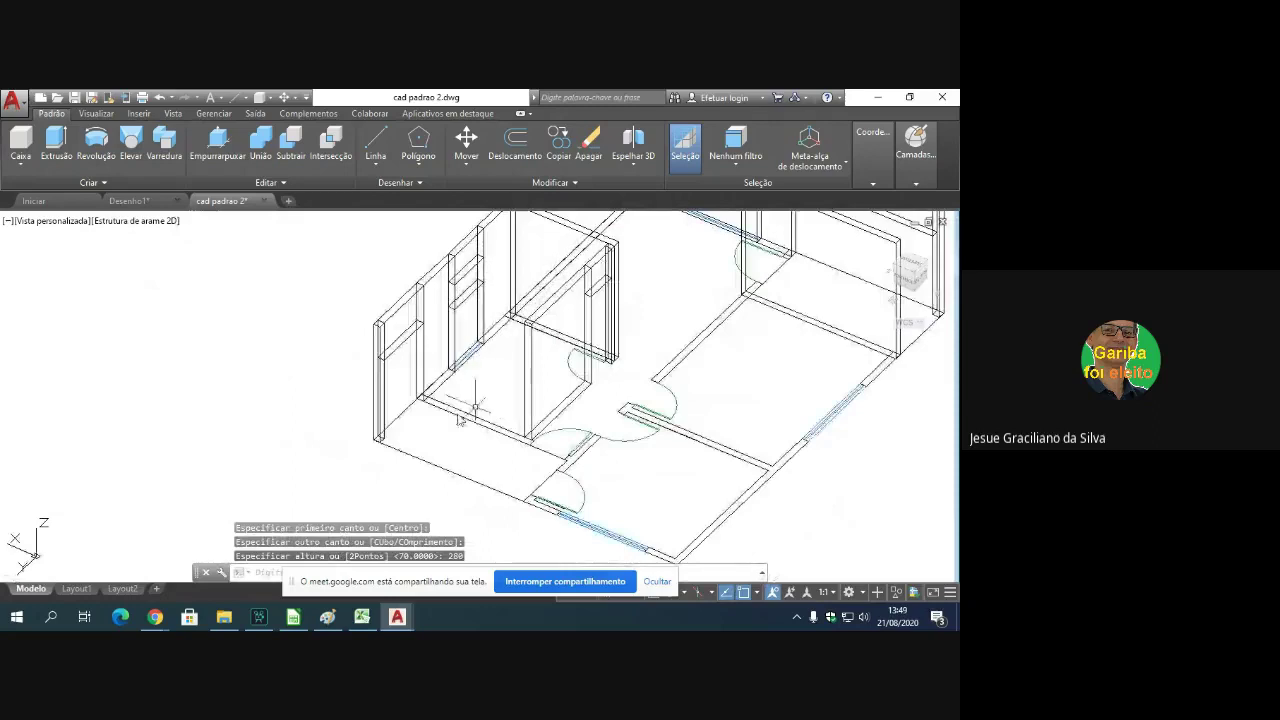
- Fill the next wall gap with another 280-high box
key("Return")
scroll(380, 400, "up", 2)
left_click(379, 392)
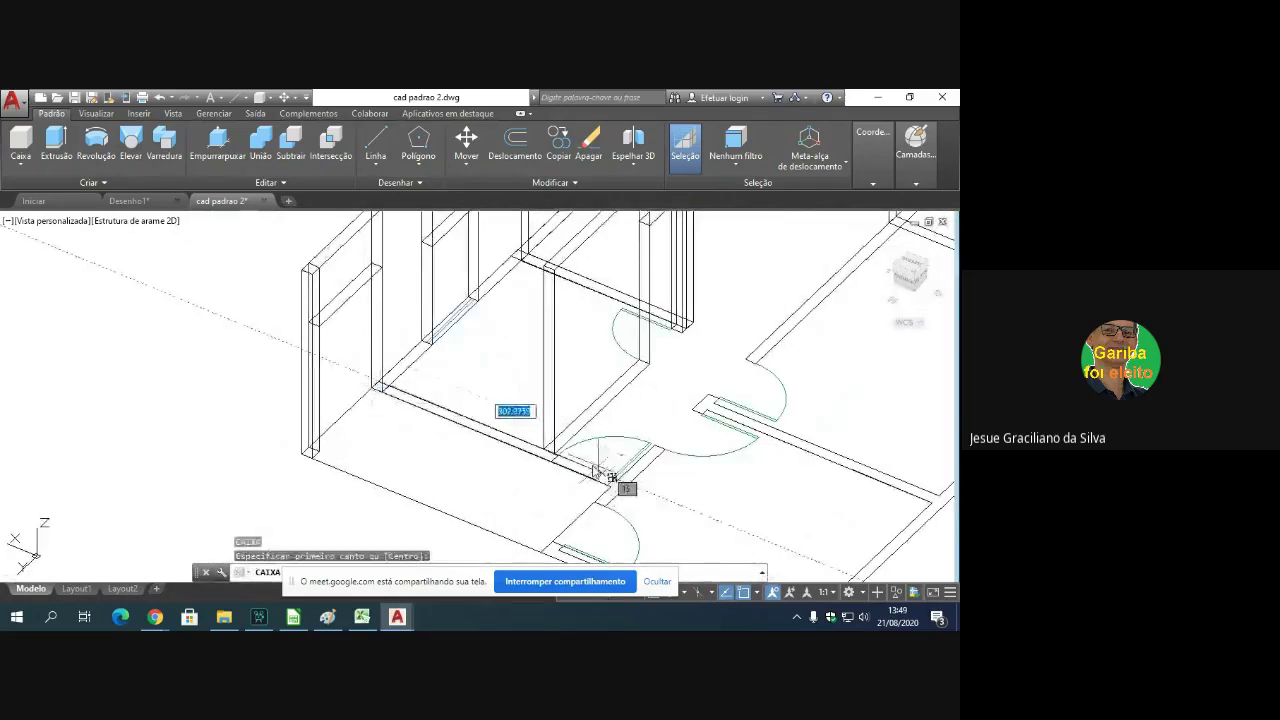
left_click(555, 455)
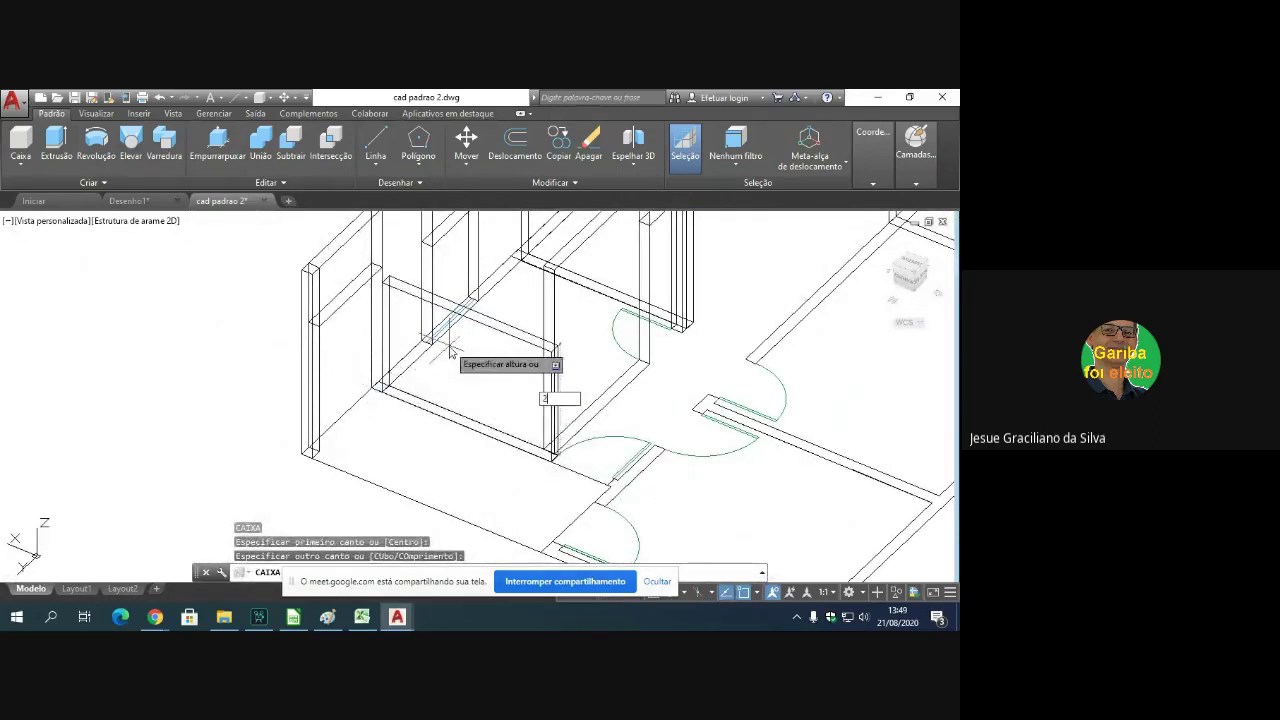
key("Return")
scroll(558, 410, "down", 5)
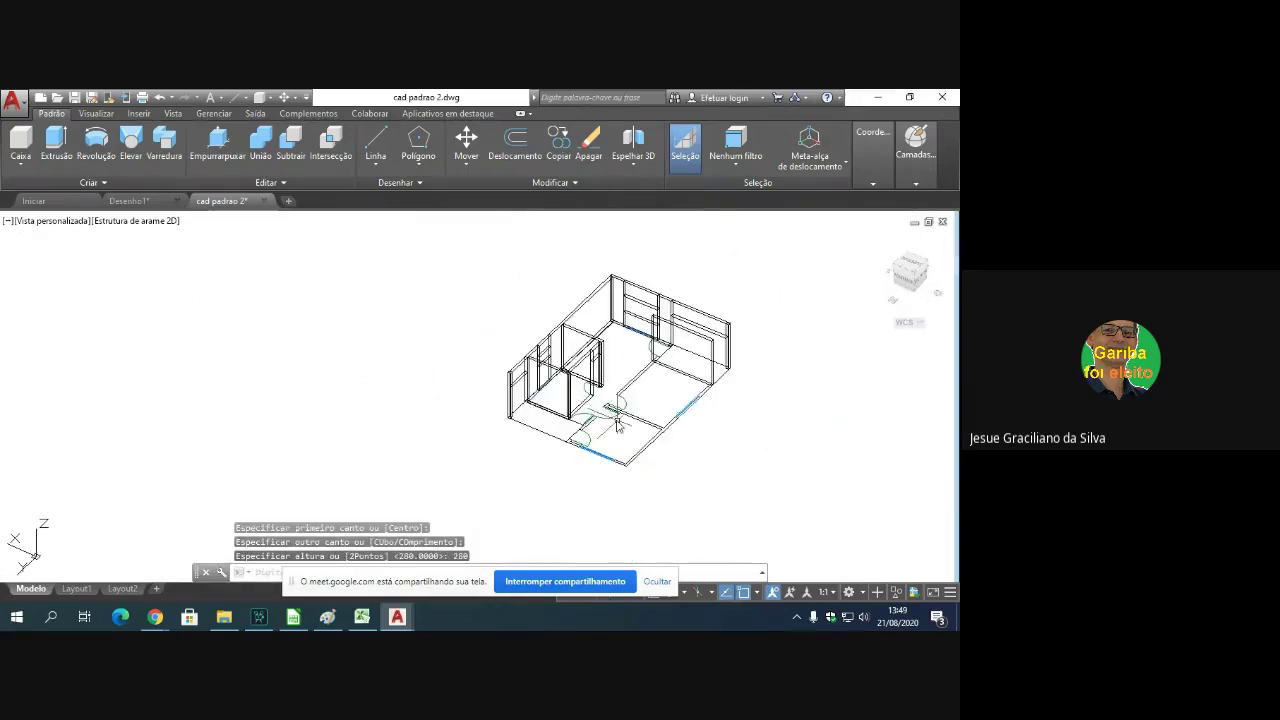
scroll(441, 465, "up", 5)
- Add a 280-high wall box by the door, redoing a misplaced first corner
scroll(456, 488, "up", 5)
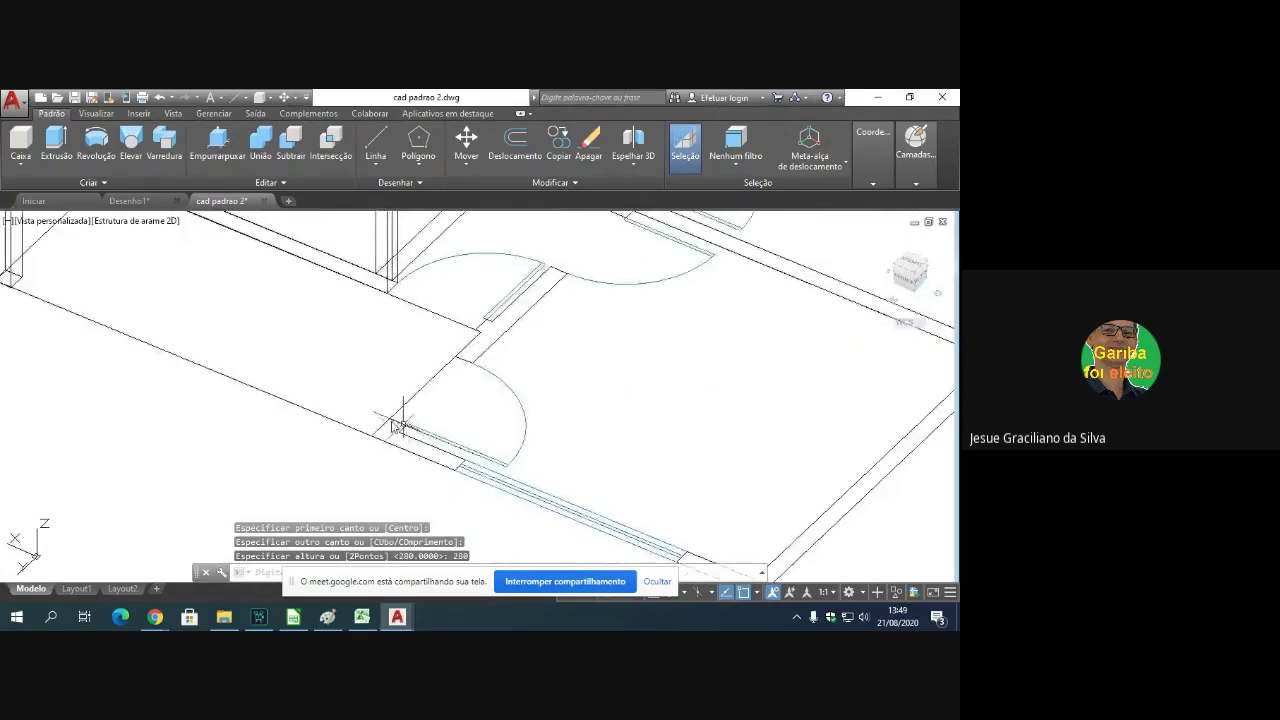
key("Return")
left_click(399, 432)
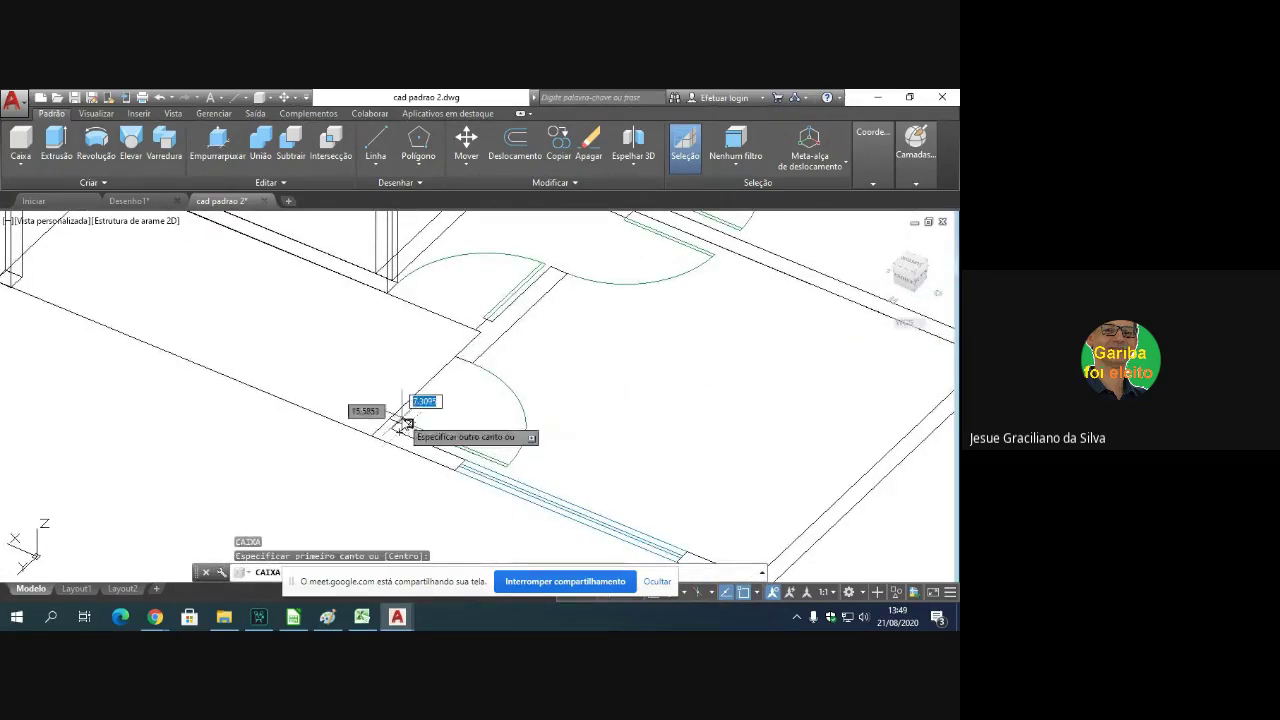
key("Escape")
key("Return")
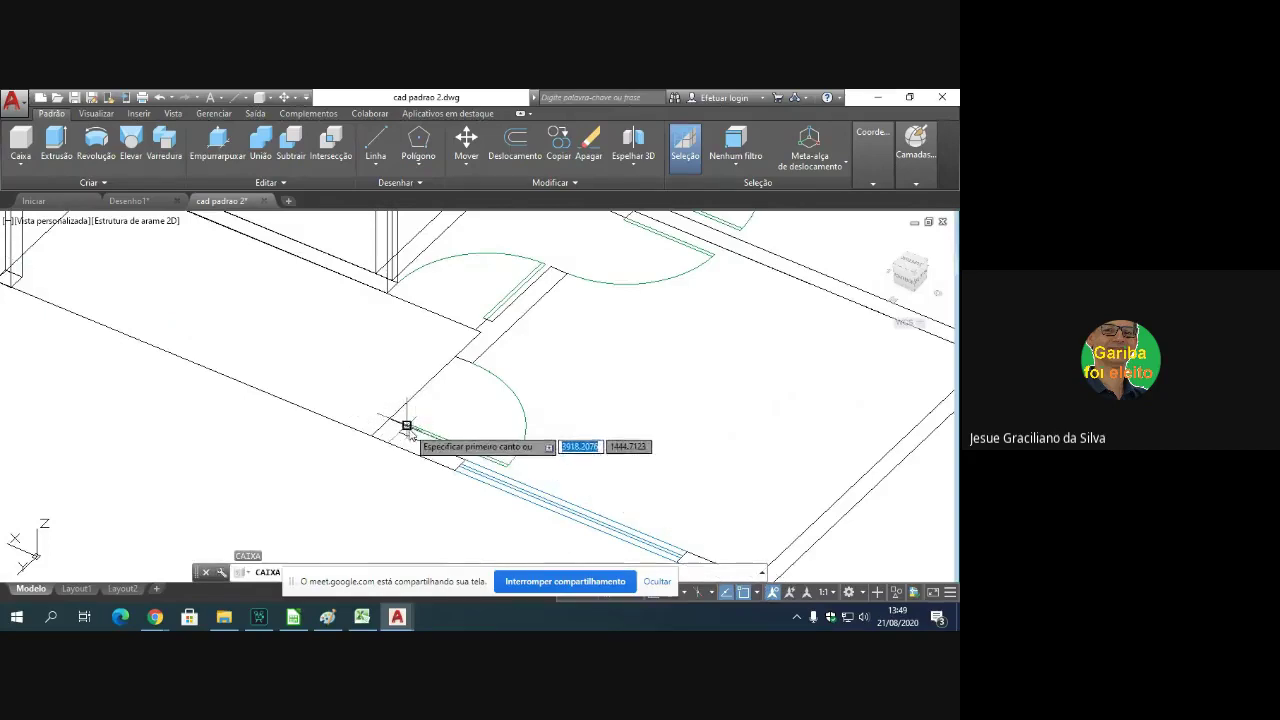
left_click(402, 424)
left_click(362, 412)
type("280")
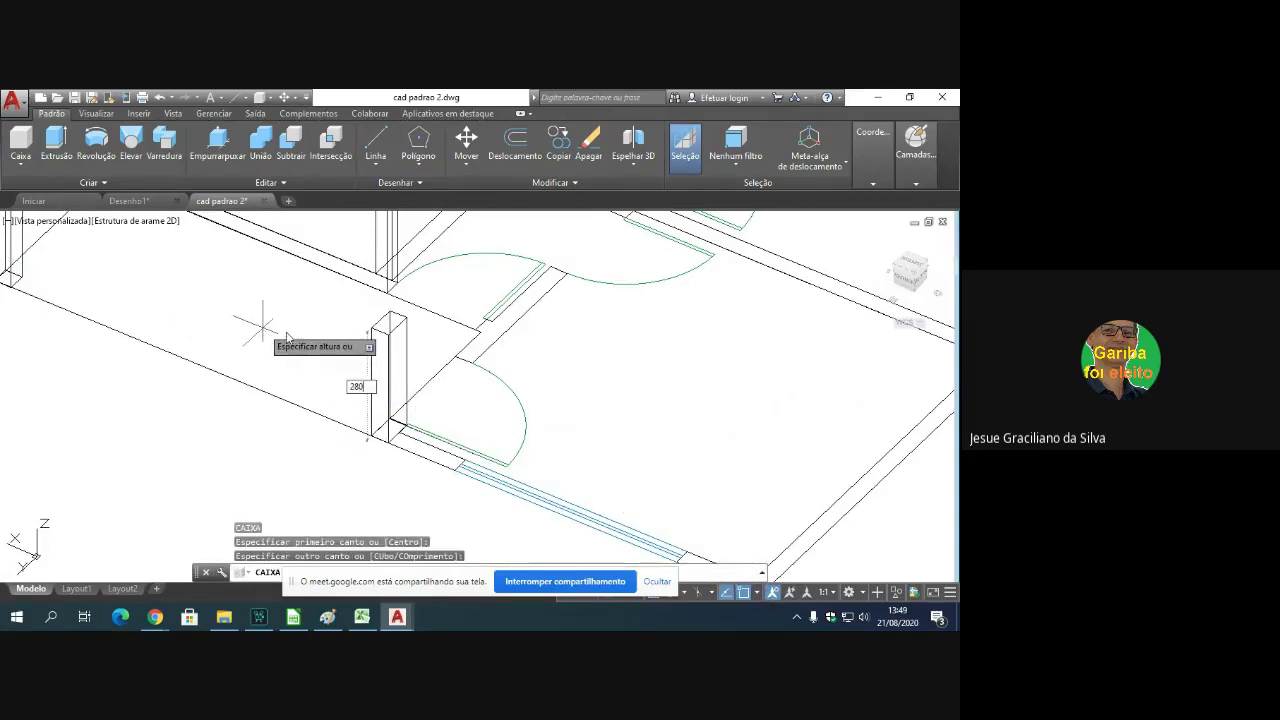
key("Return")
scroll(434, 351, "down", 3)
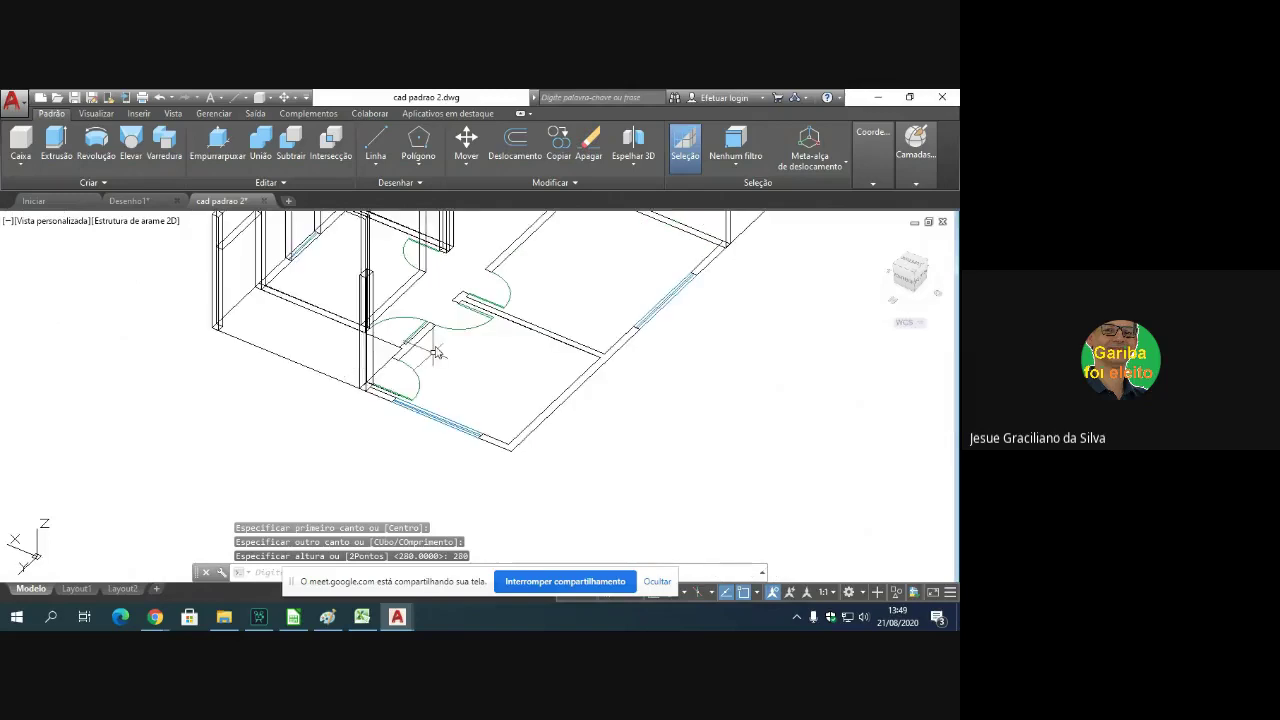
scroll(428, 371, "up", 2)
scroll(380, 487, "up", 2)
- Add a second 280-high wall box near the door
key("Return")
left_click(380, 487)
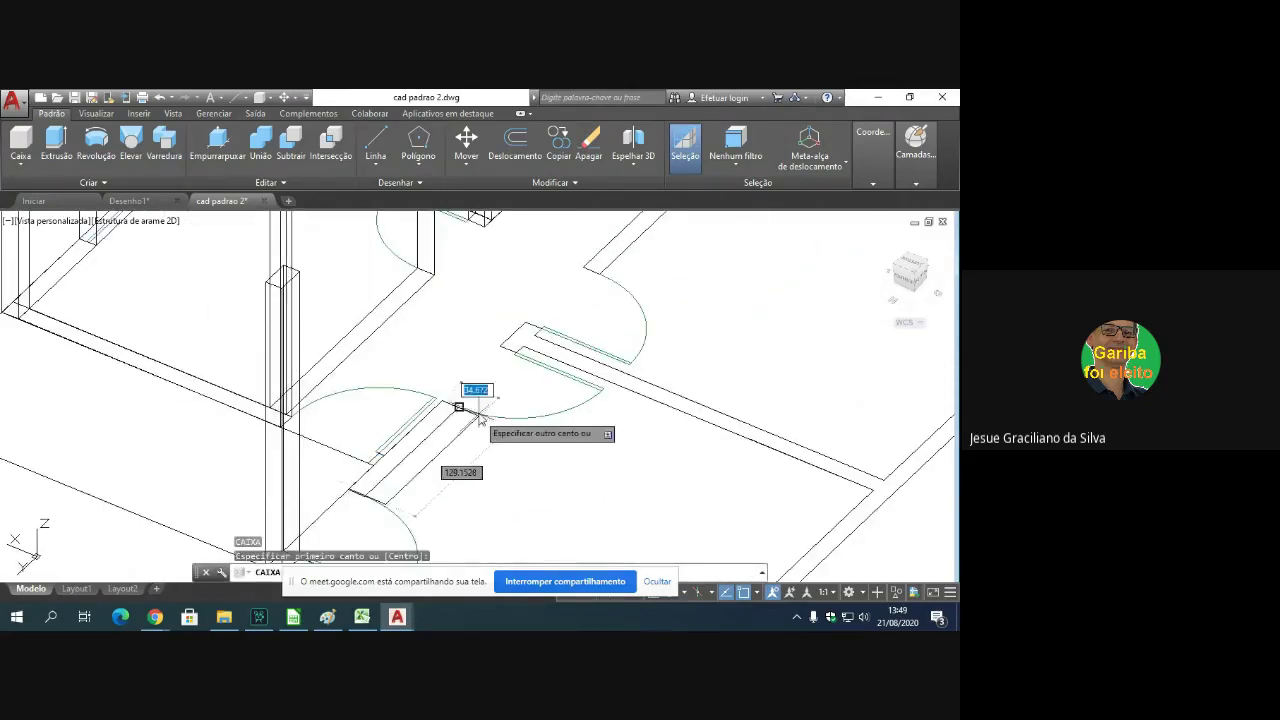
left_click(458, 406)
type("280")
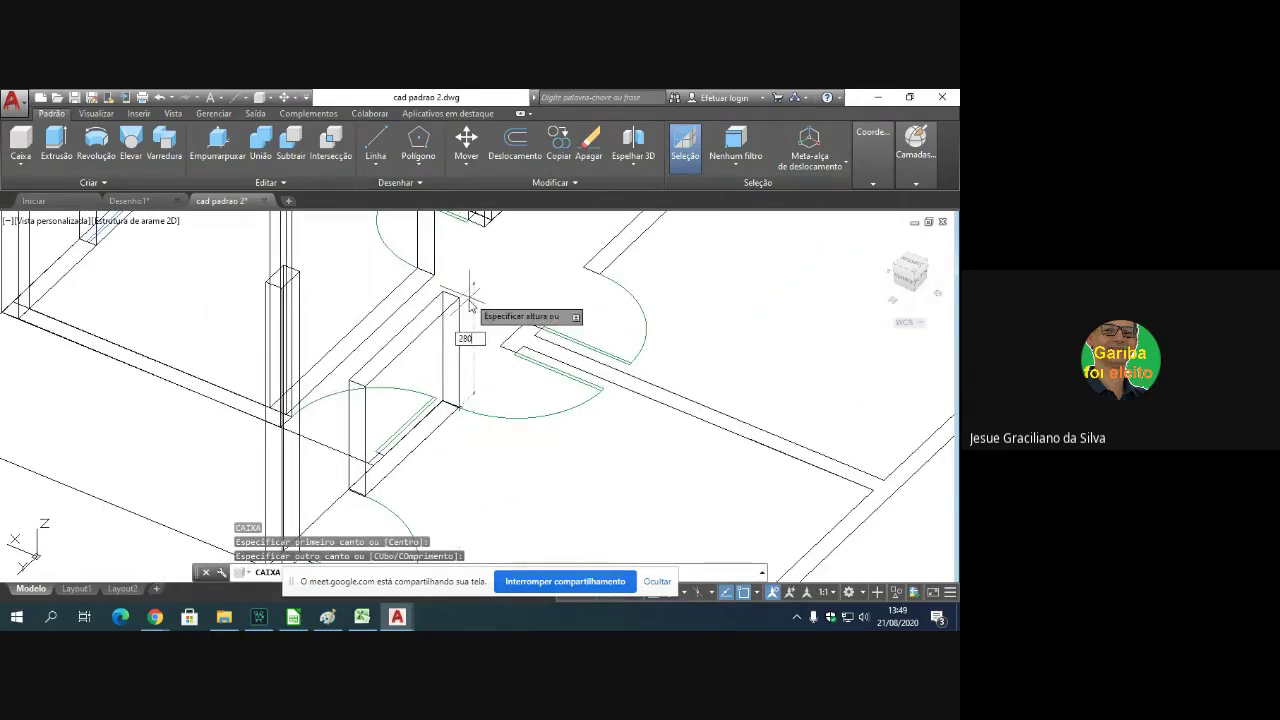
key("Return")
scroll(474, 323, "down", 3)
scroll(443, 429, "up", 4)
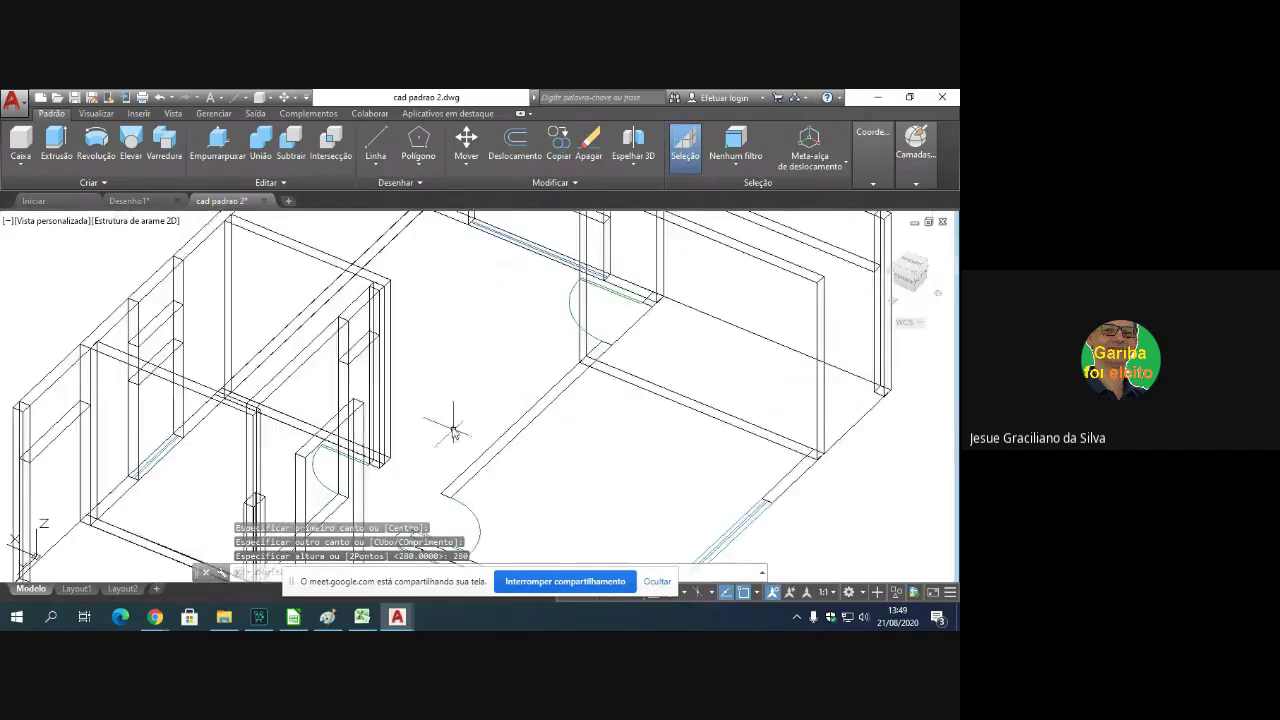
scroll(450, 458, "down", 4)
scroll(450, 458, "up", 5)
- Fill the next short wall gap with a 280-high box
key("Return")
left_click(340, 447)
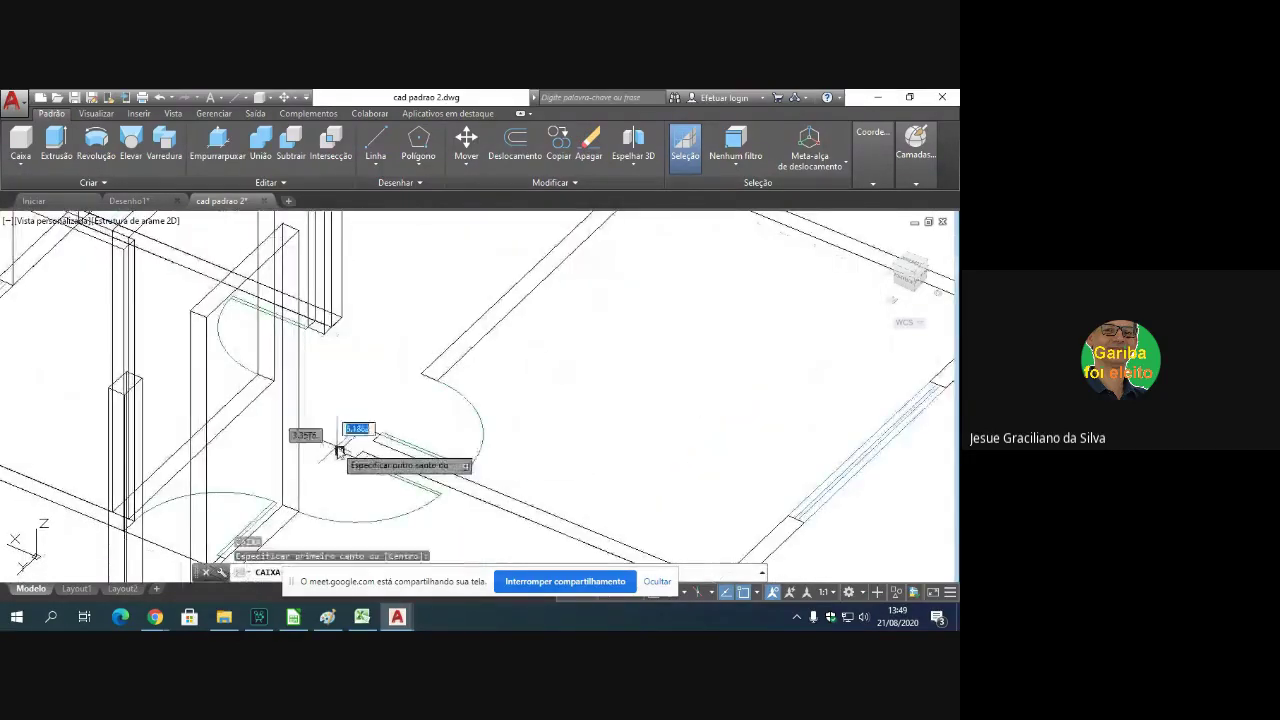
left_click(379, 436)
type("2")
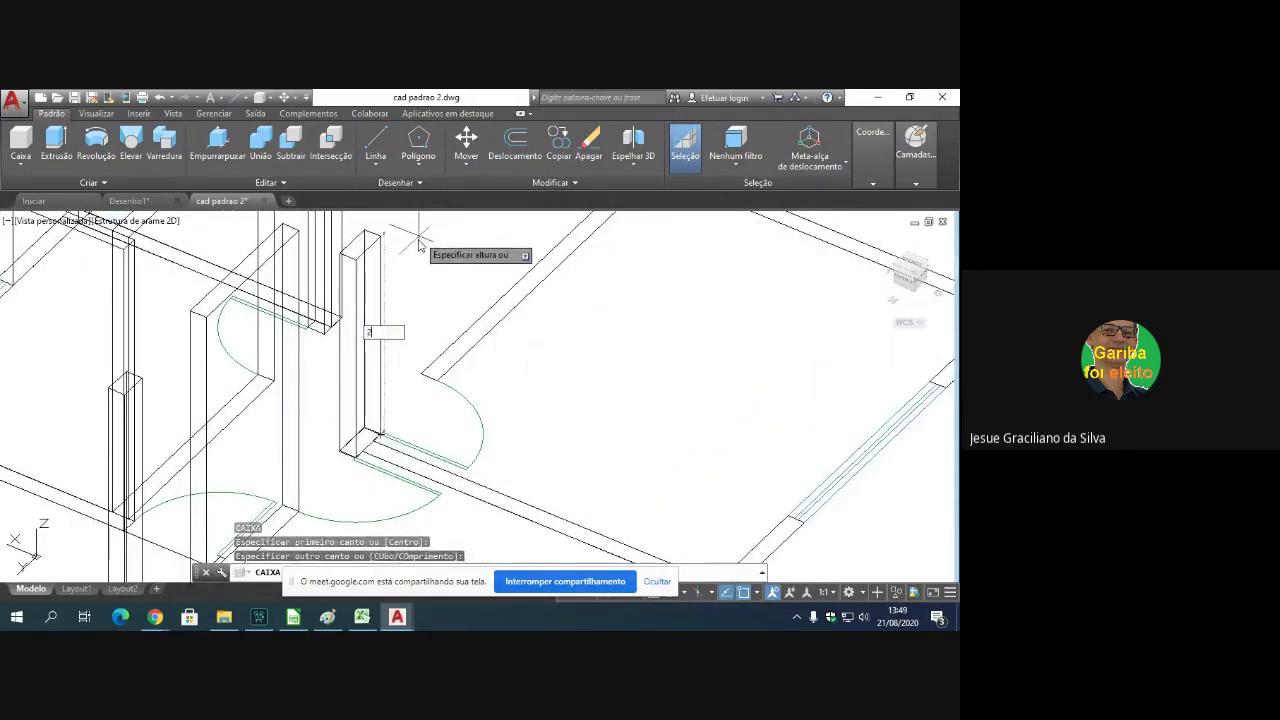
type("80")
key("Return")
scroll(469, 288, "down", 2)
scroll(469, 288, "down", 3)
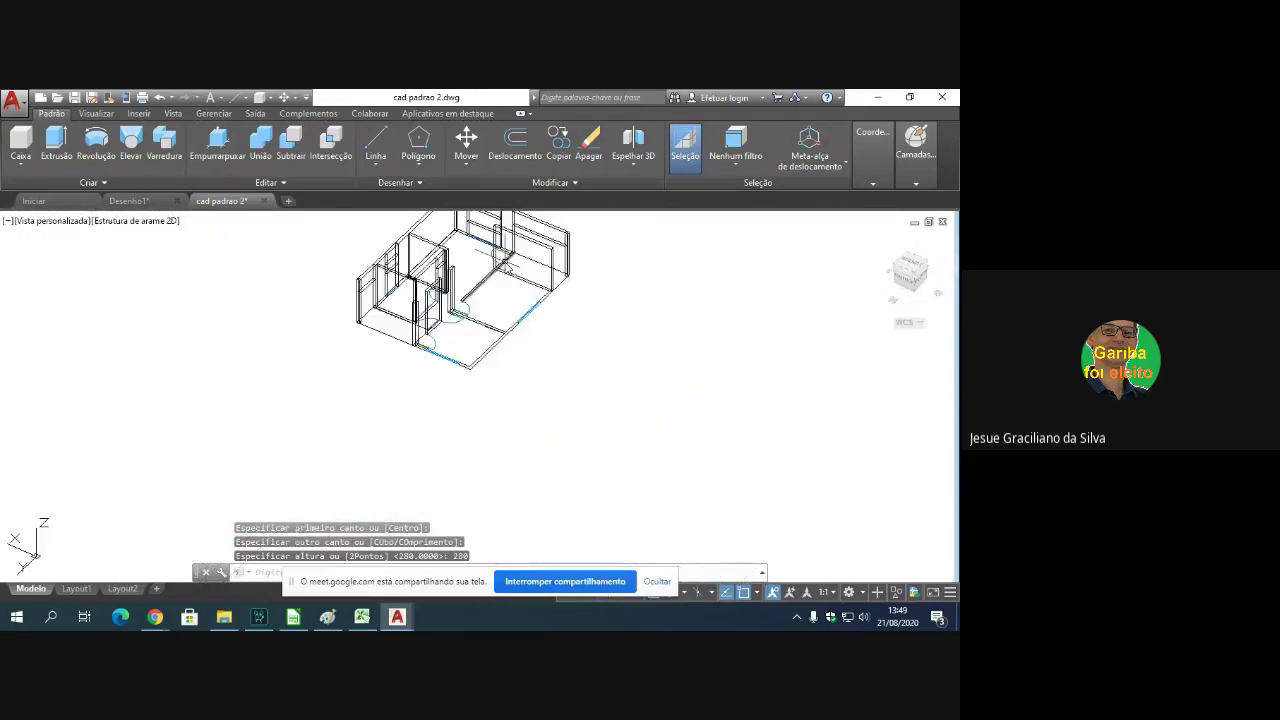
scroll(492, 290, "up", 1)
scroll(460, 360, "up", 3)
scroll(466, 434, "down", 3)
scroll(330, 470, "up", 3)
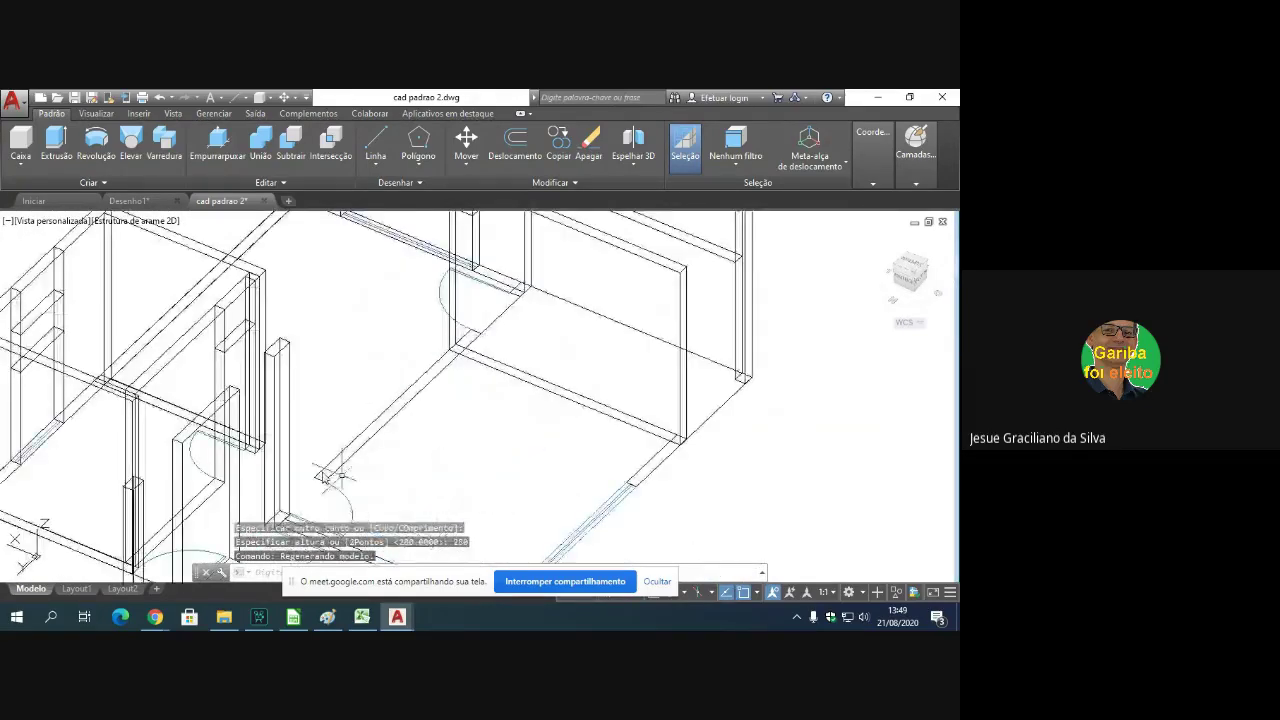
- Add a longer 280-high wall box along the wall outline
key("Return")
left_click(313, 477)
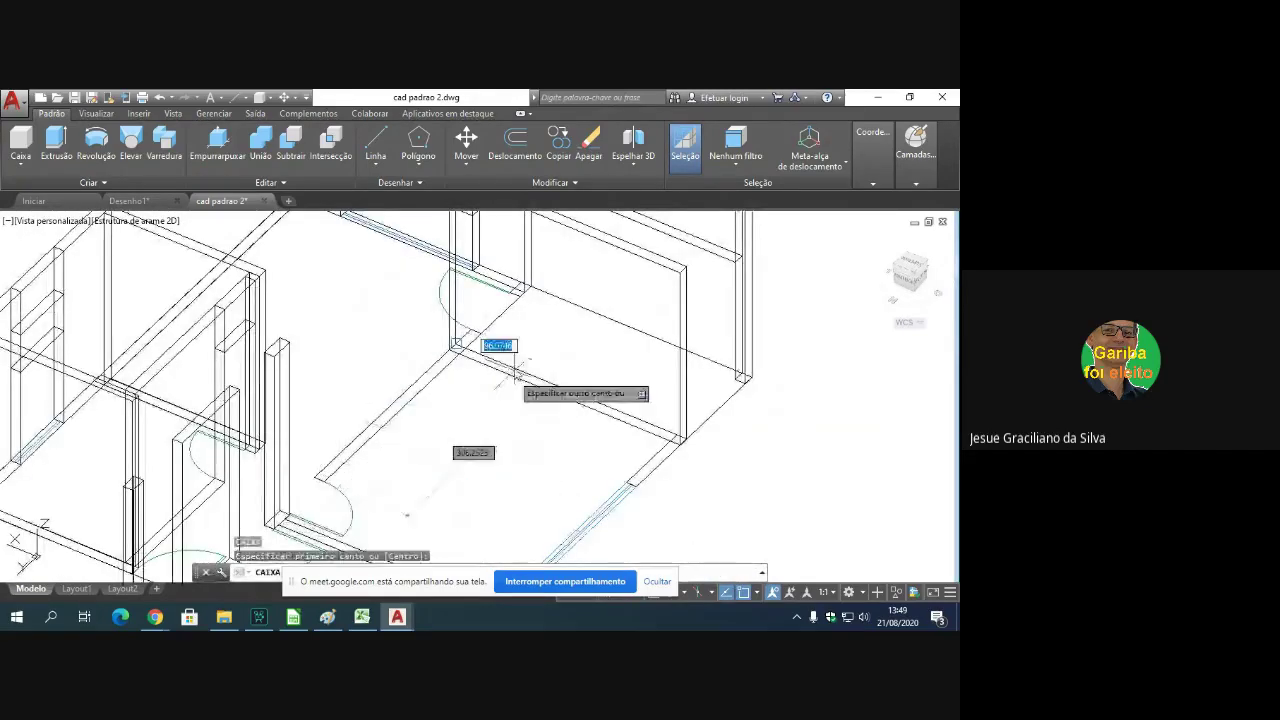
left_click(471, 333)
type("280")
key("Return")
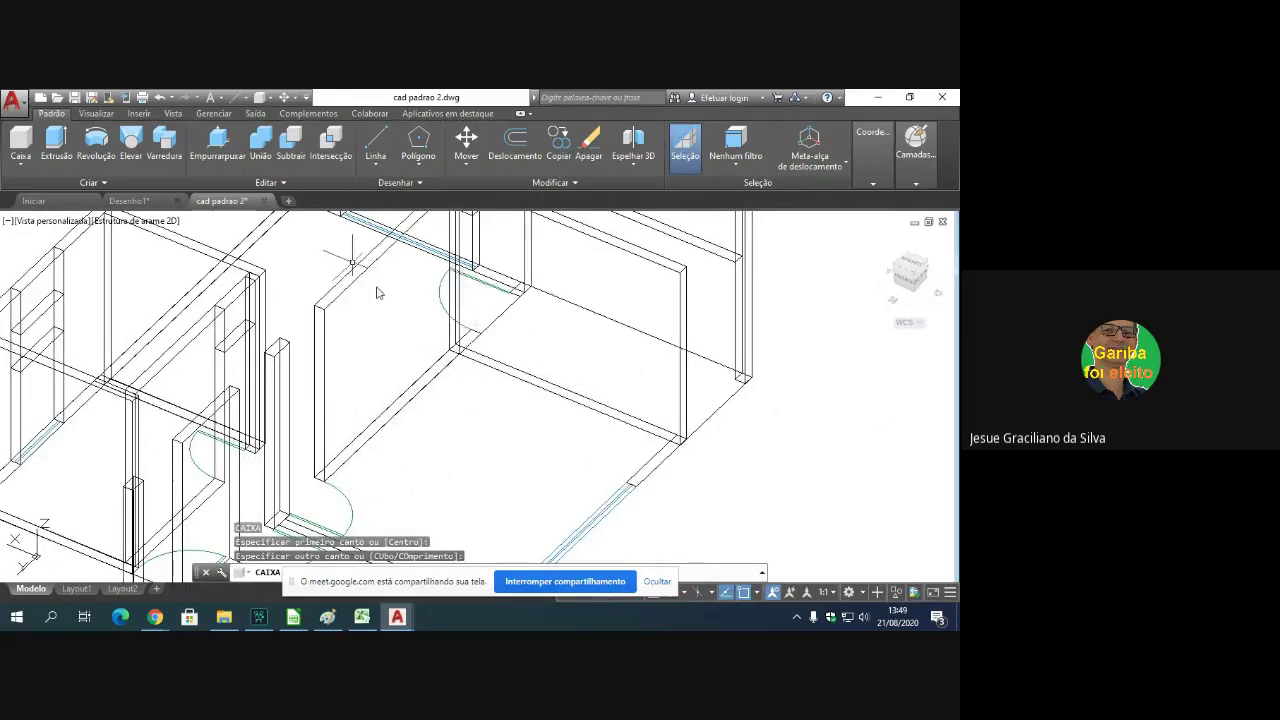
scroll(483, 360, "down", 5)
scroll(443, 398, "up", 5)
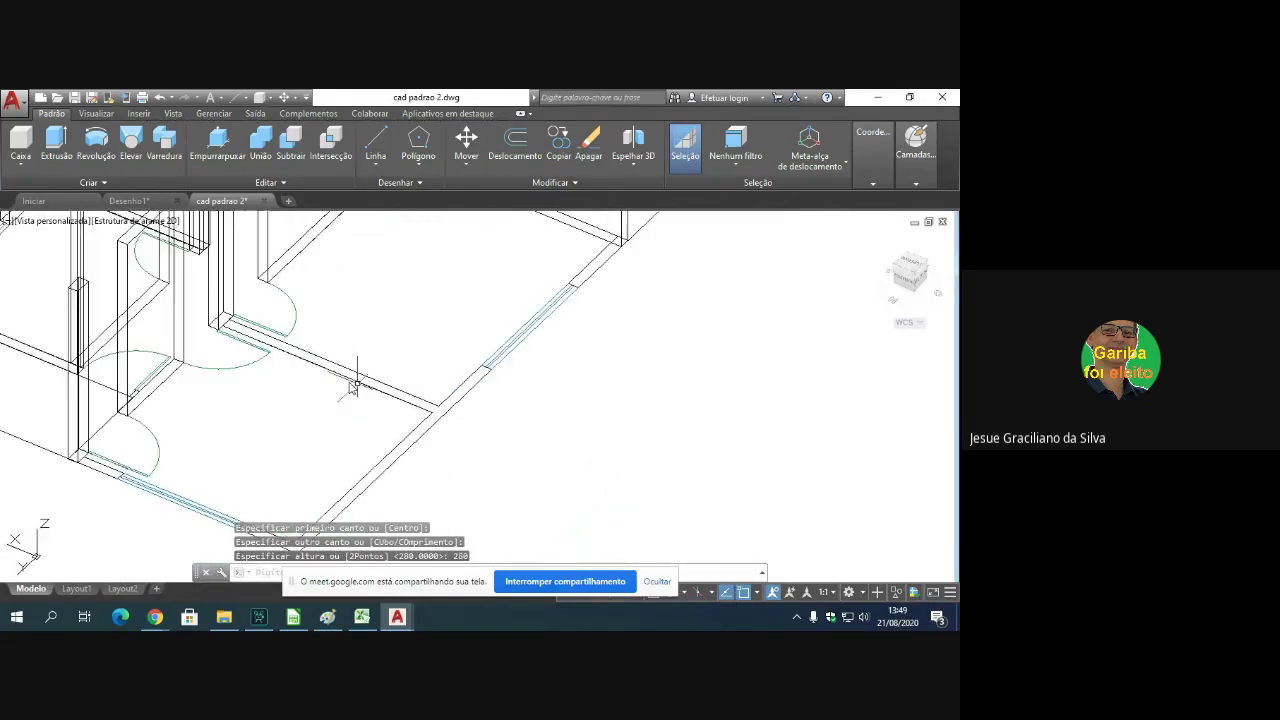
scroll(352, 388, "up", 3)
- Add two more 280-high wall boxes, the last at the front wall corner
key("Return")
left_click(226, 320)
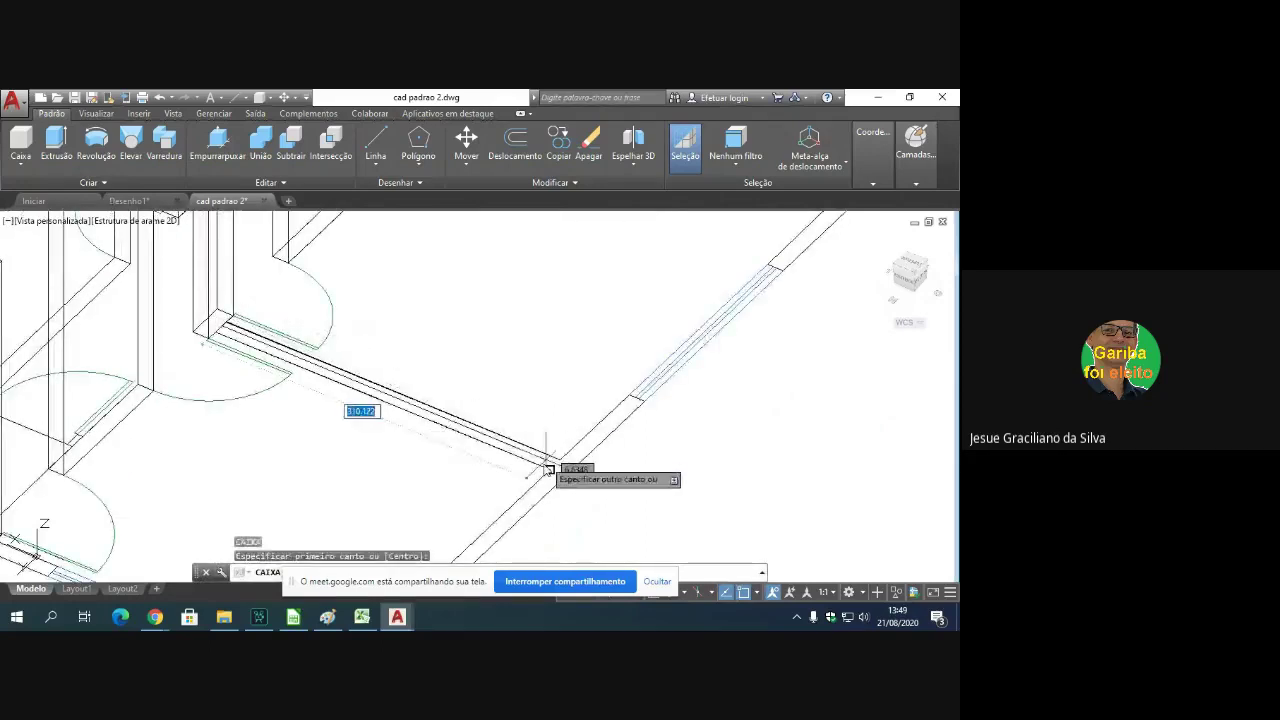
left_click(551, 418)
type("280")
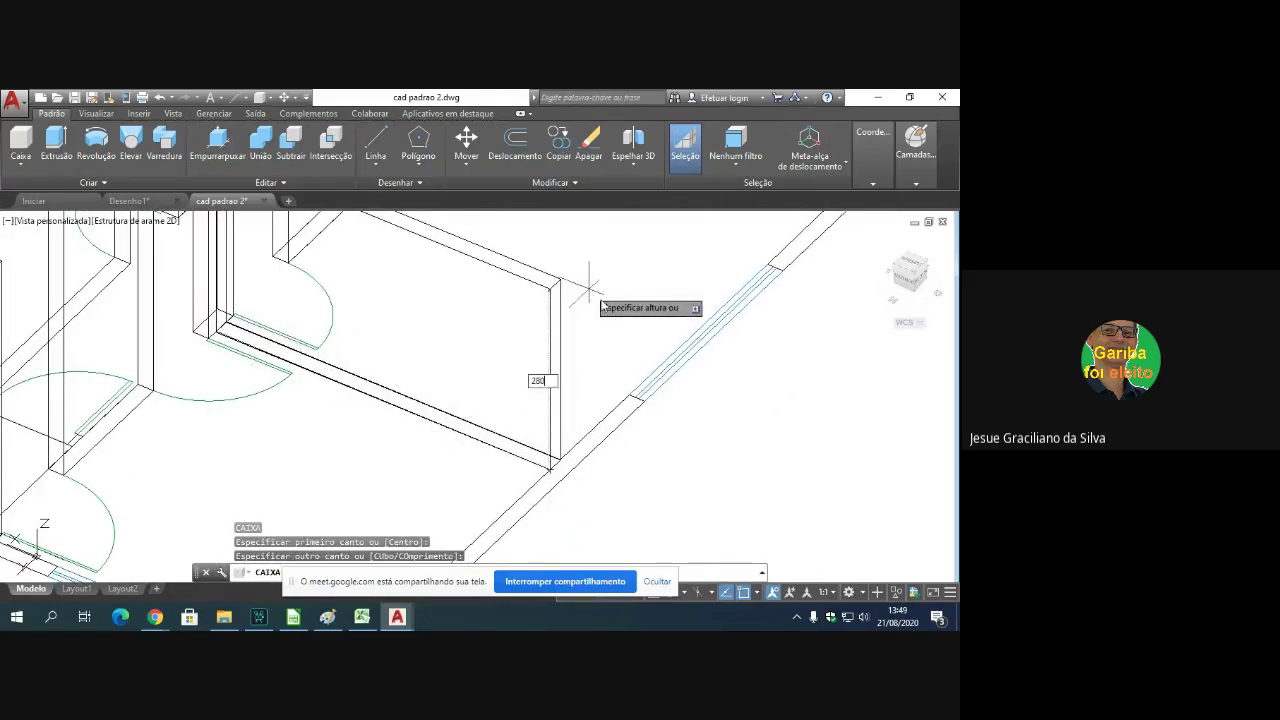
key("Return")
scroll(671, 338, "down", 5)
scroll(678, 280, "up", 2)
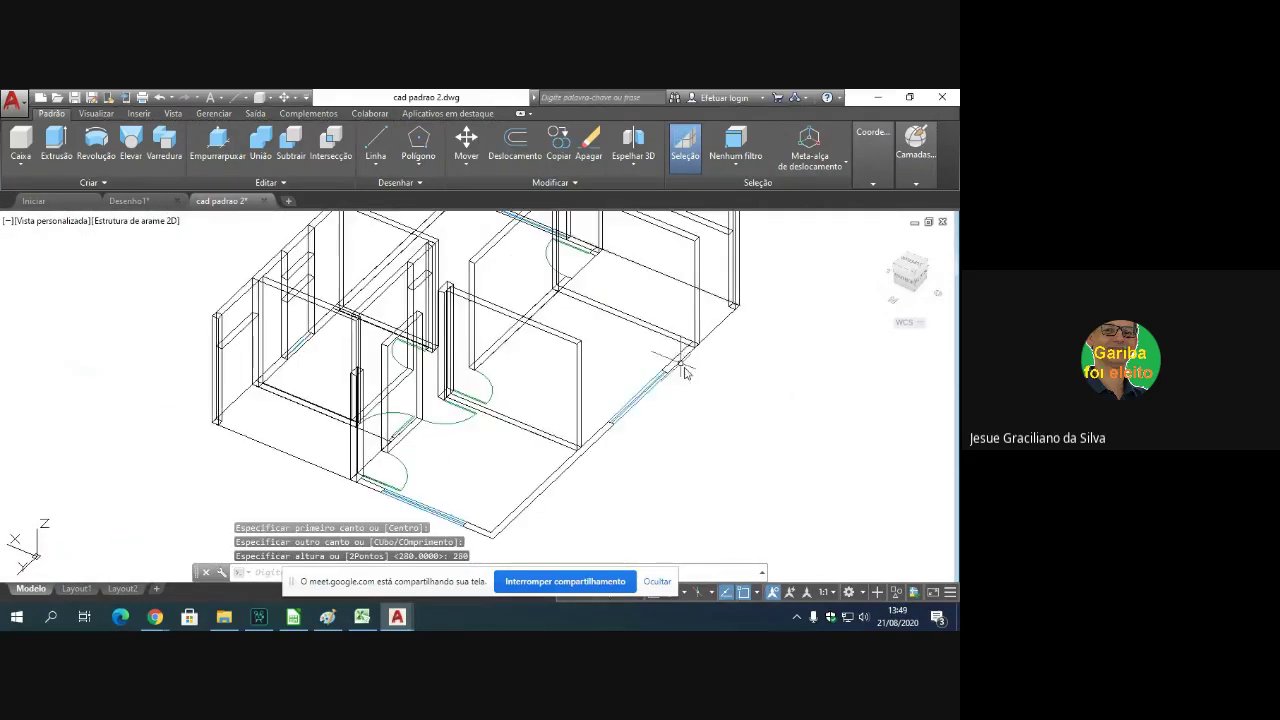
key("Return")
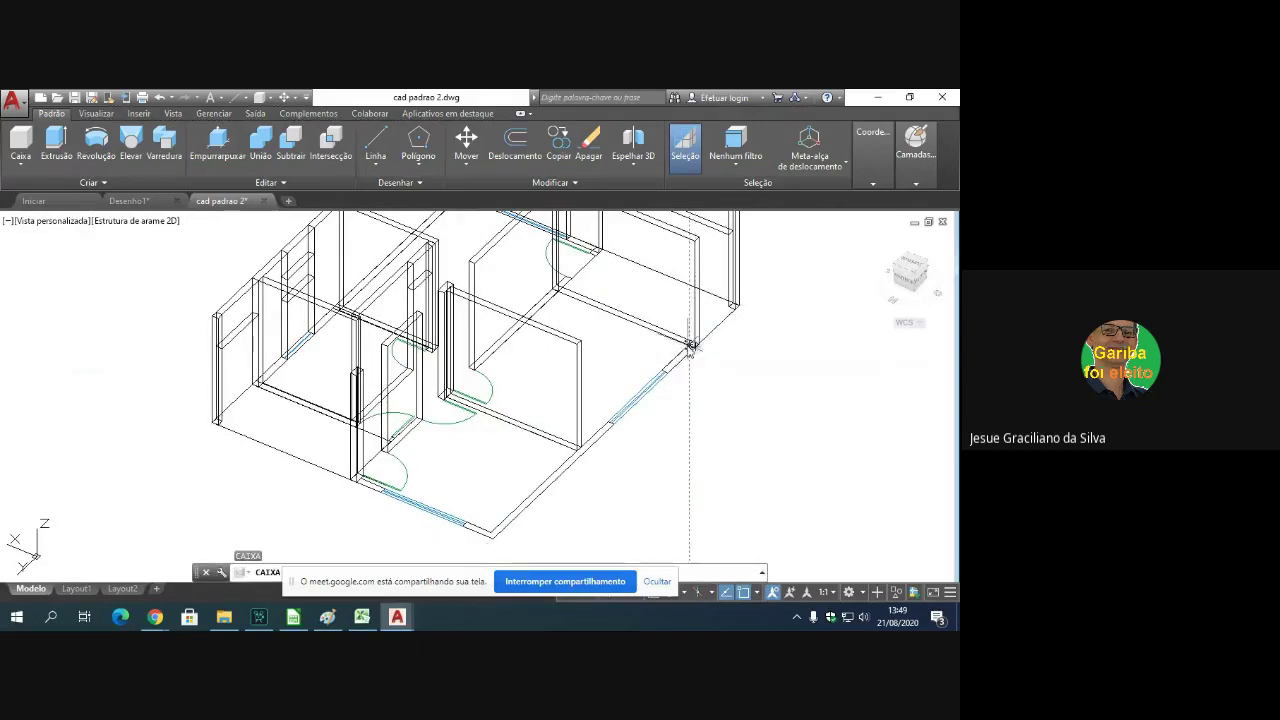
left_click(493, 539)
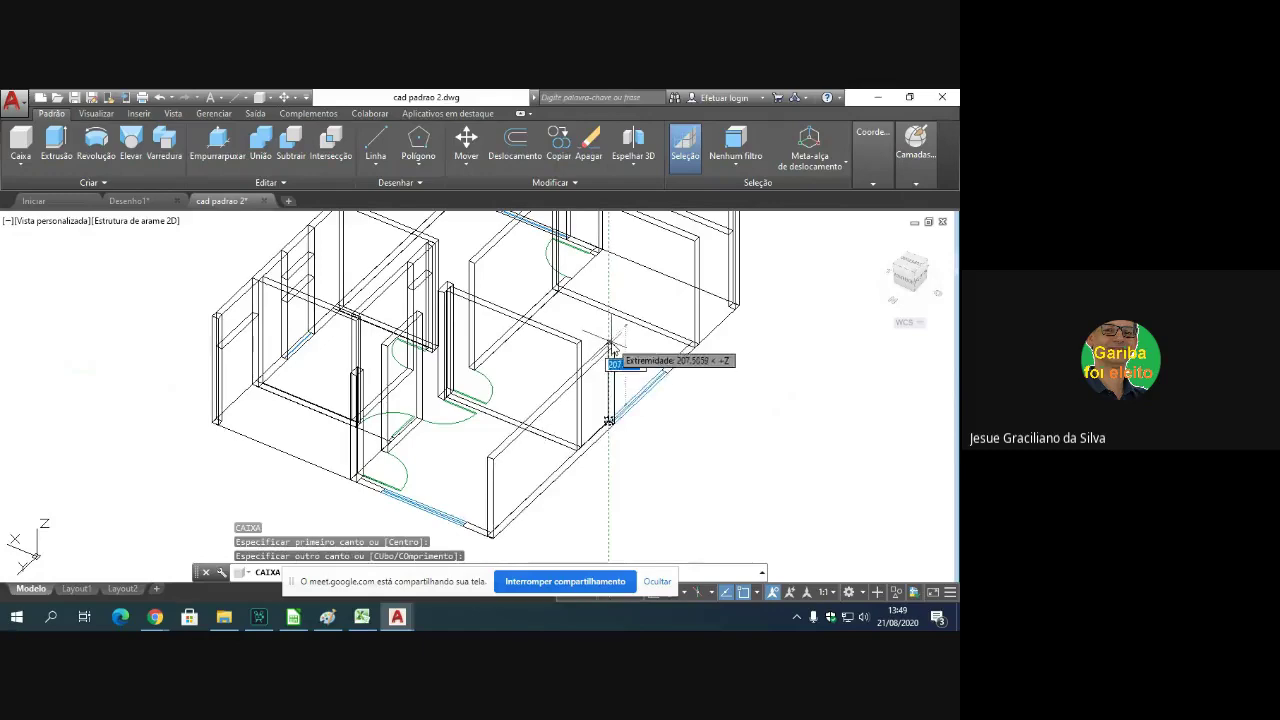
key("Return")
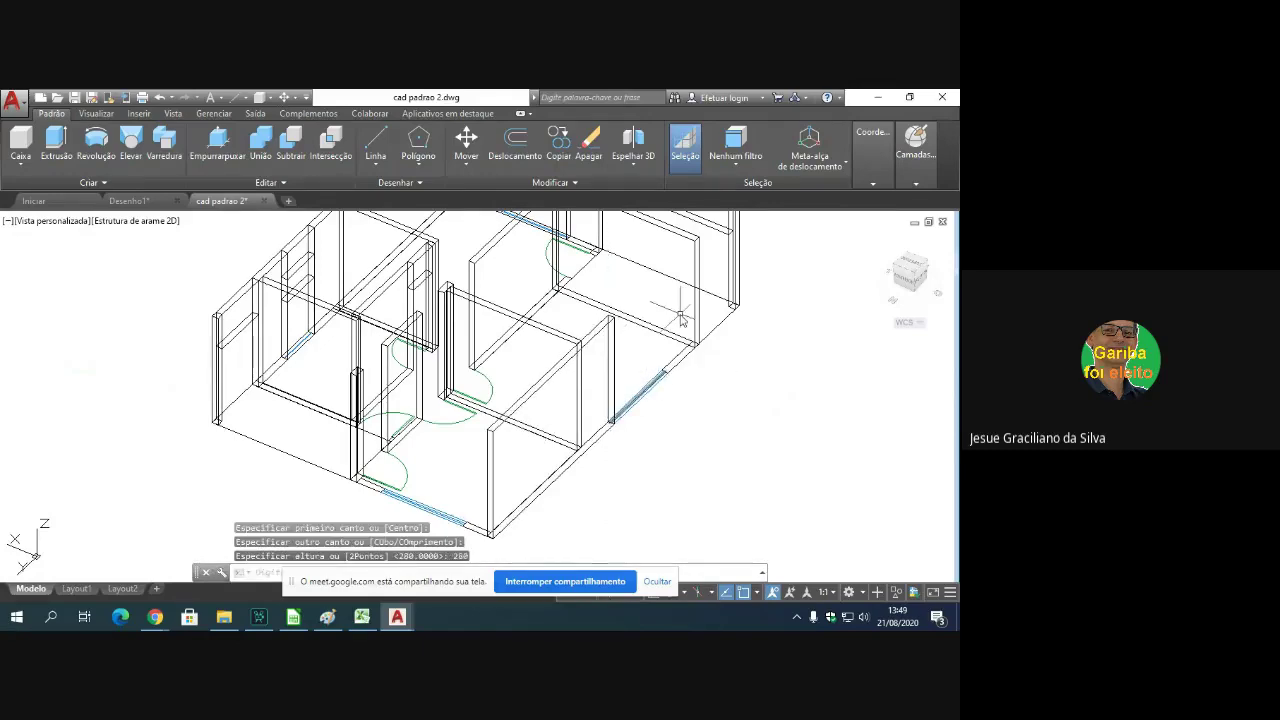
scroll(680, 318, "up", 5)
scroll(656, 503, "down", 3)
- Add a 280-high wall box for the next wall section
key("Return")
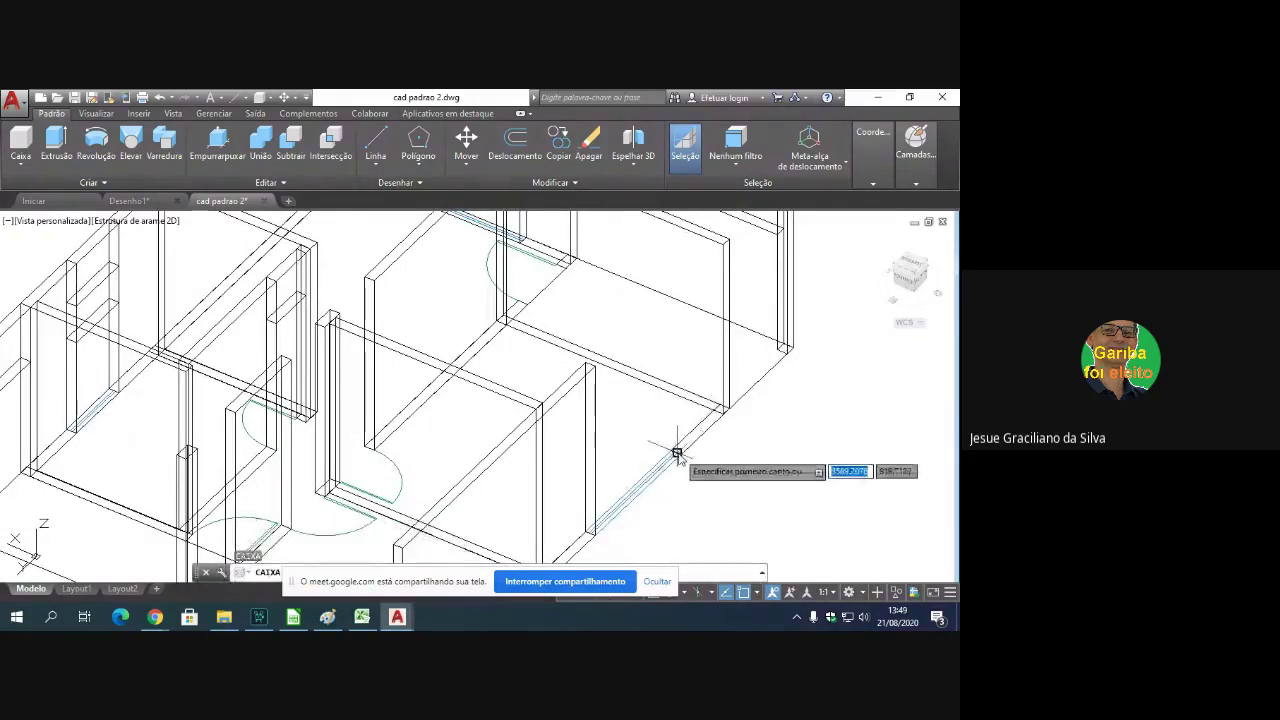
left_click(678, 452)
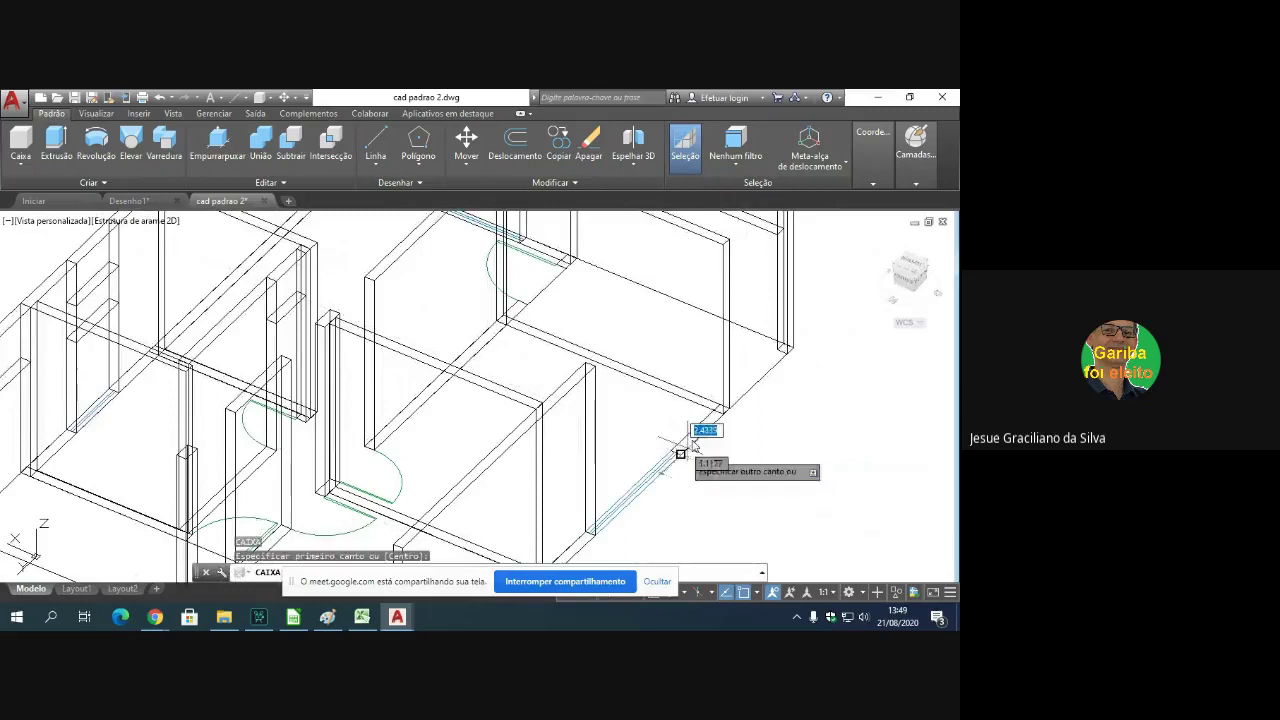
left_click(724, 406)
type("280")
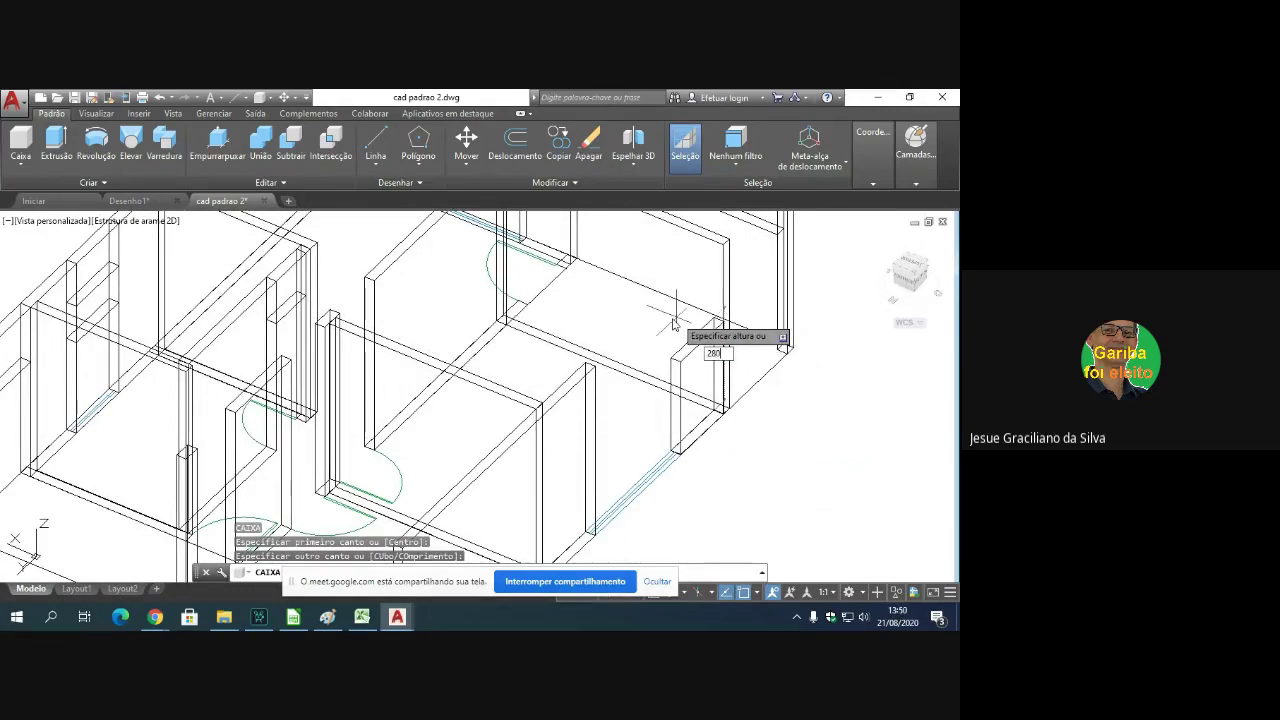
key("Return")
key("Return")
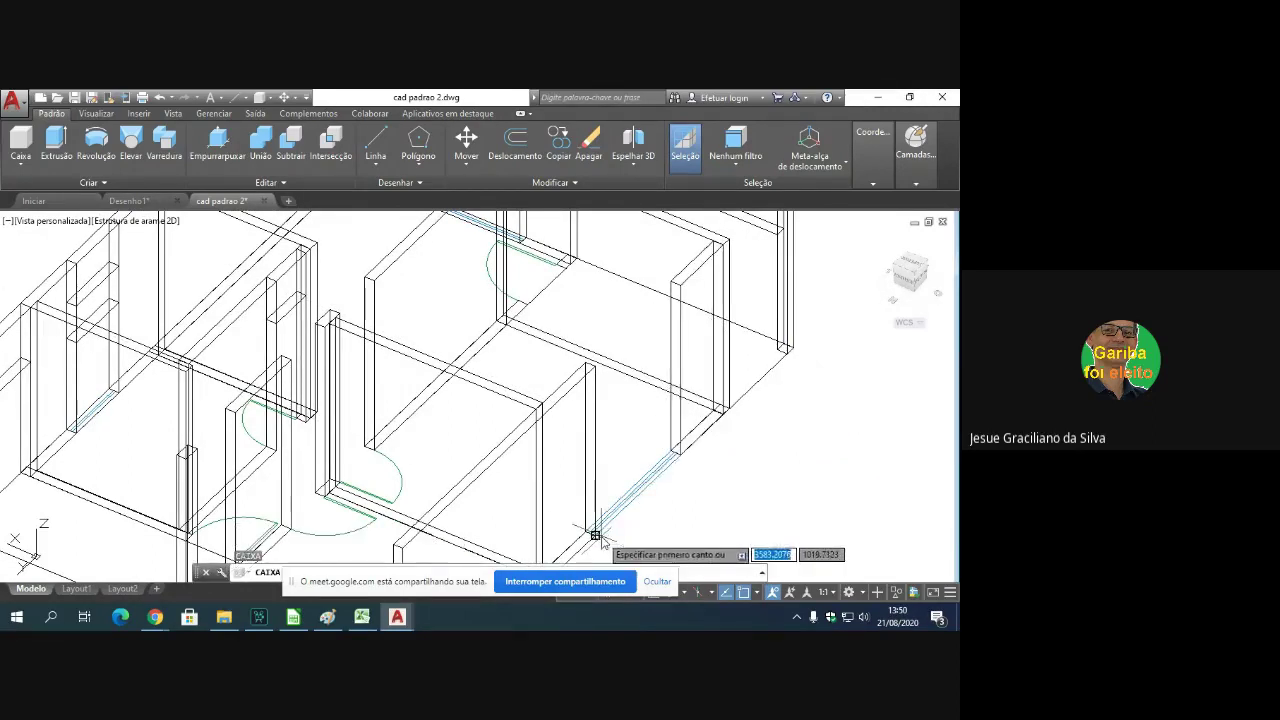
- Add a 90-high wall piece beneath the window
left_click(655, 487)
left_click(677, 451)
type("90")
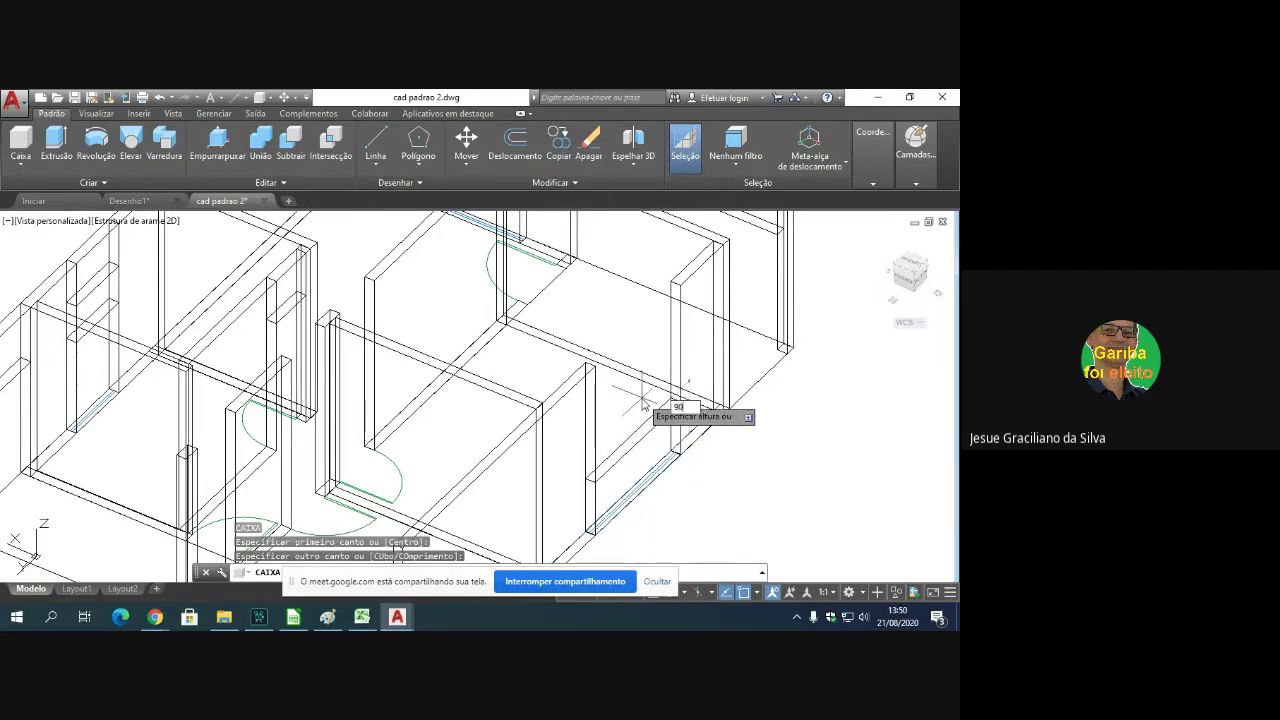
key("Return")
key("Return")
- Discard a misplaced box and create a 70-high box instead
left_click(603, 463)
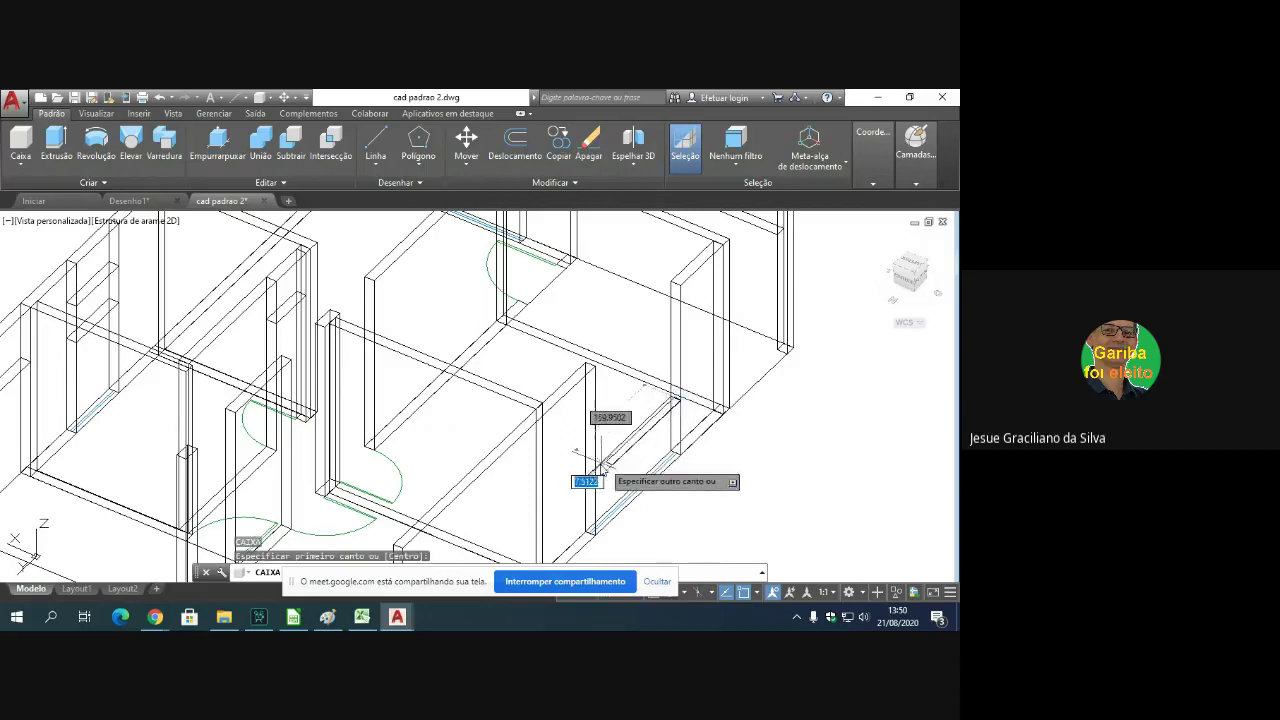
left_click(590, 478)
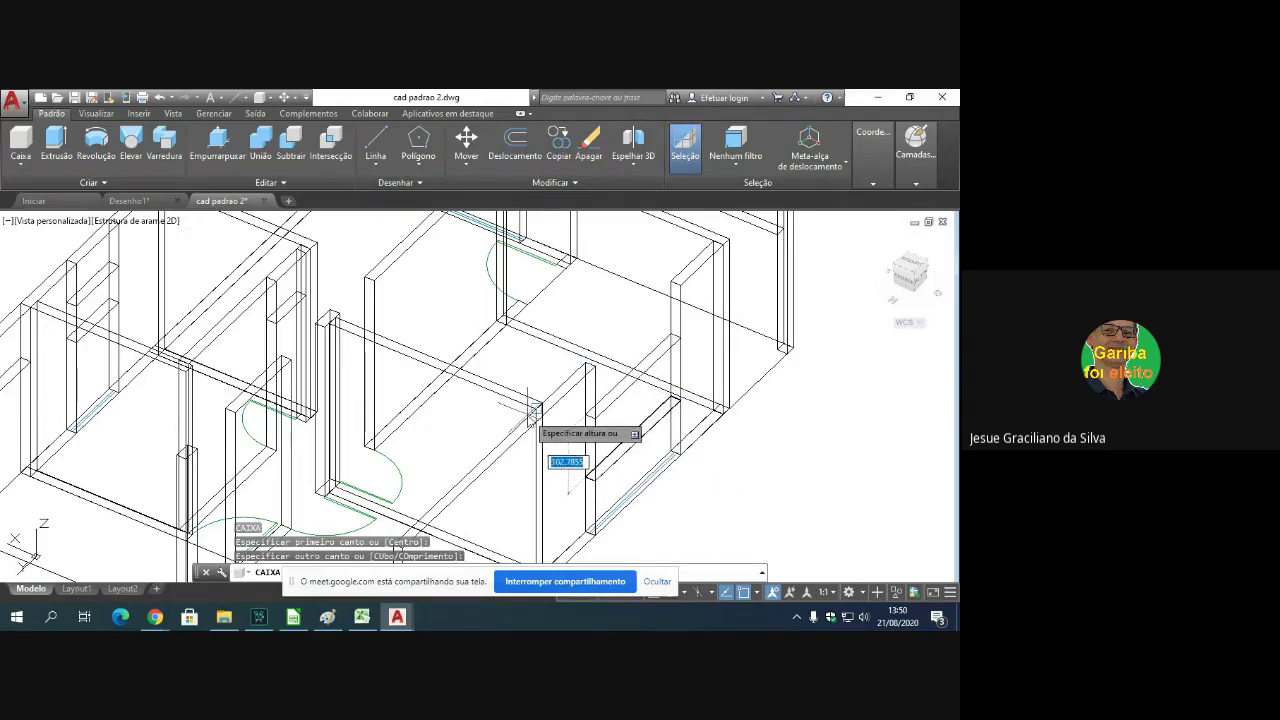
key("Escape")
key("Return")
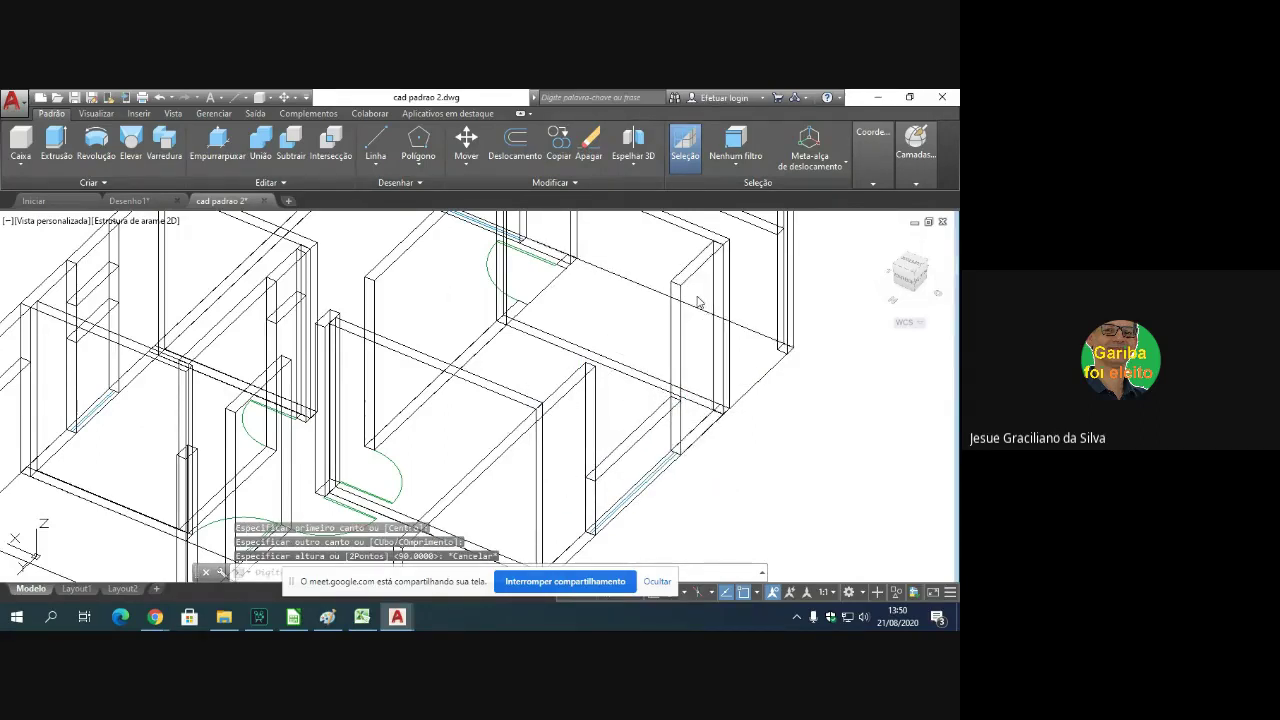
left_click(640, 268)
left_click(587, 371)
type("70")
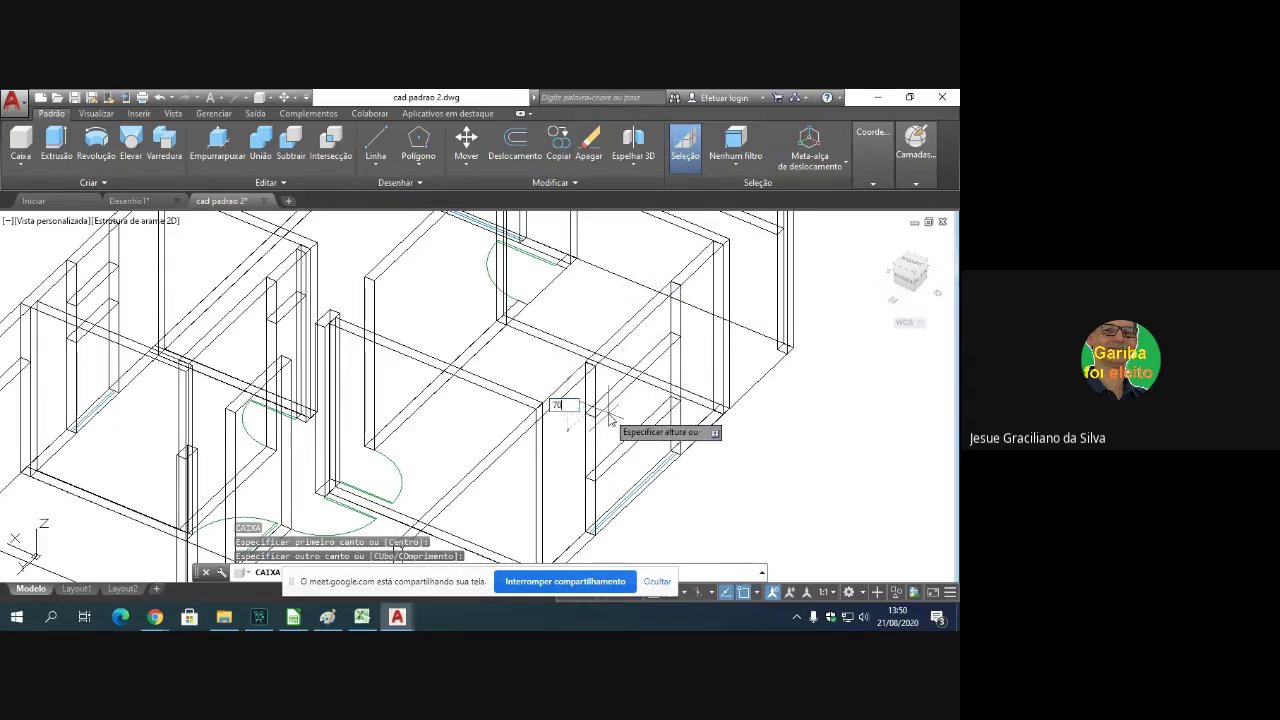
key("Return")
scroll(398, 415, "down", 5)
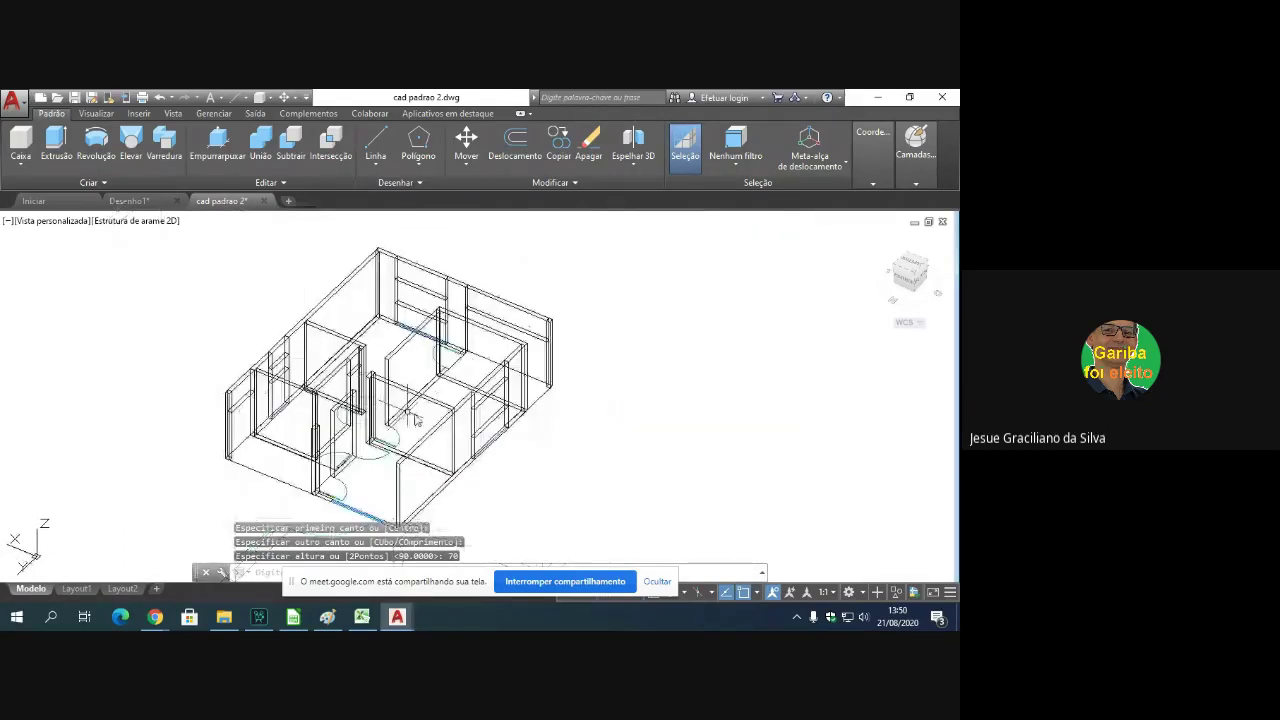
- Add a 280-high wall box against the wall
scroll(300, 440, "up", 3)
scroll(228, 452, "up", 3)
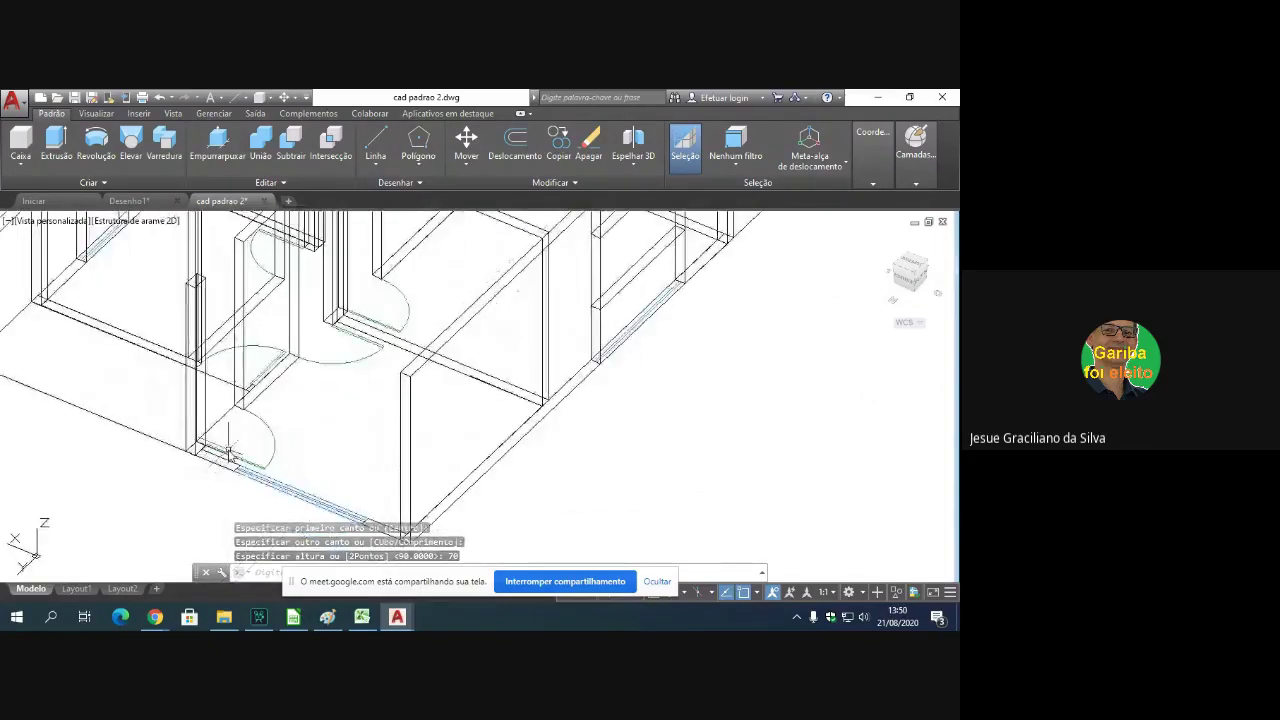
key("Return")
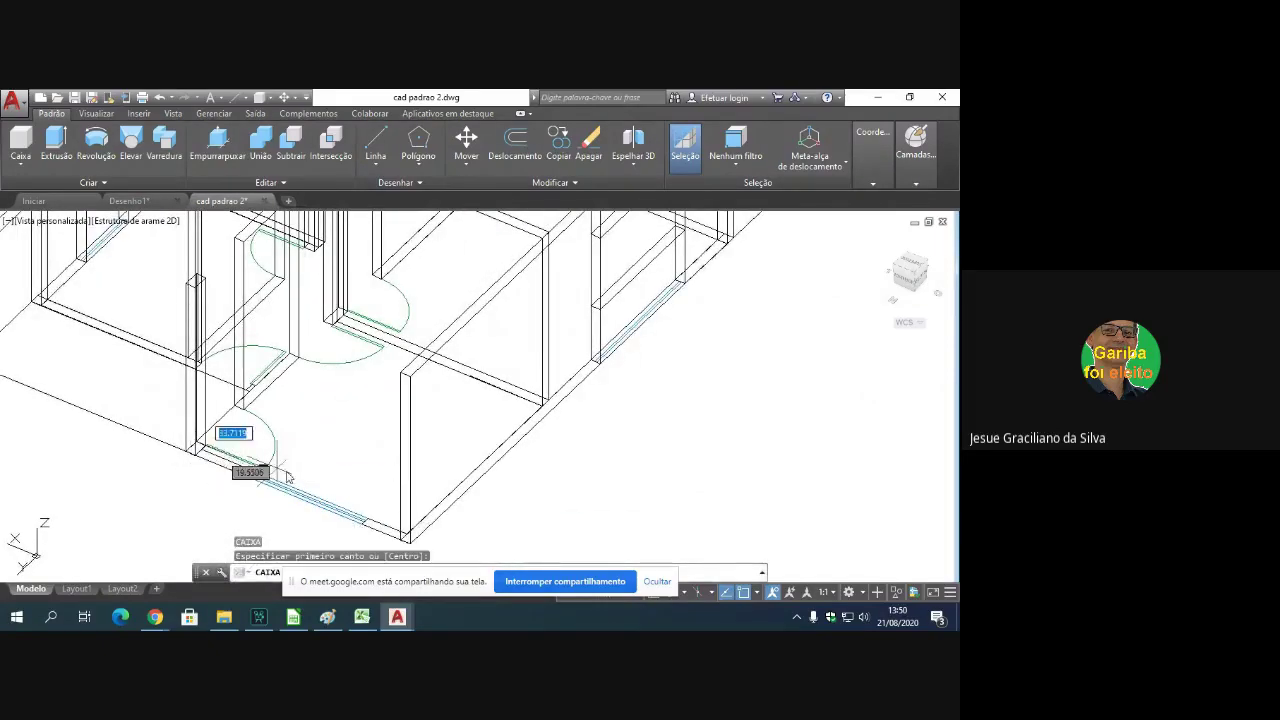
left_click(240, 468)
left_click(197, 450)
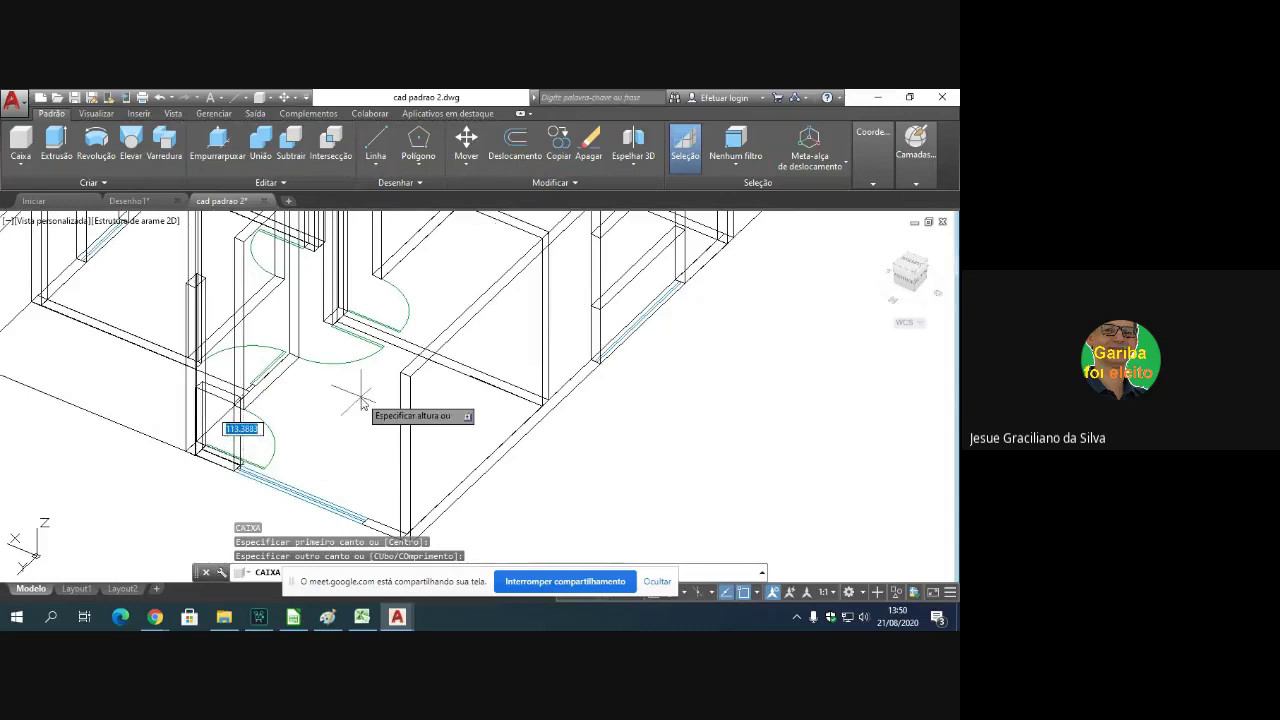
key("Return")
key("Return")
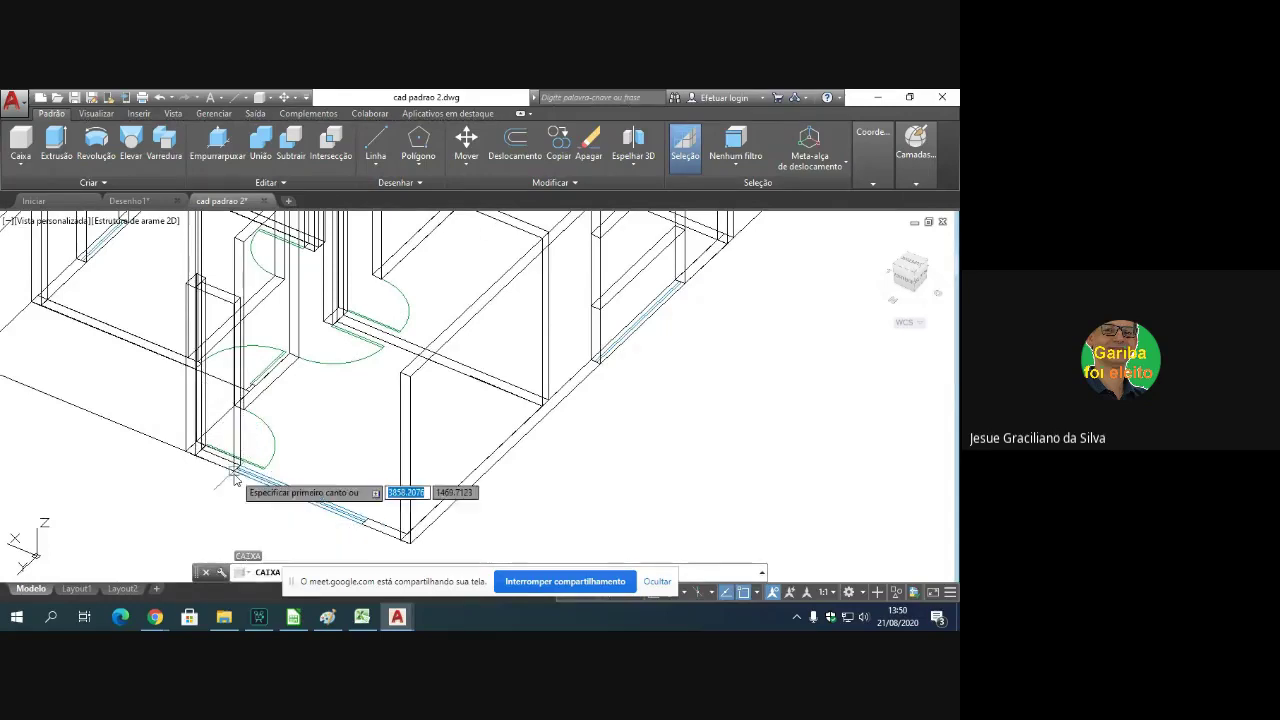
- Add a 90-high wall piece below the window
left_click(240, 467)
left_click(367, 518)
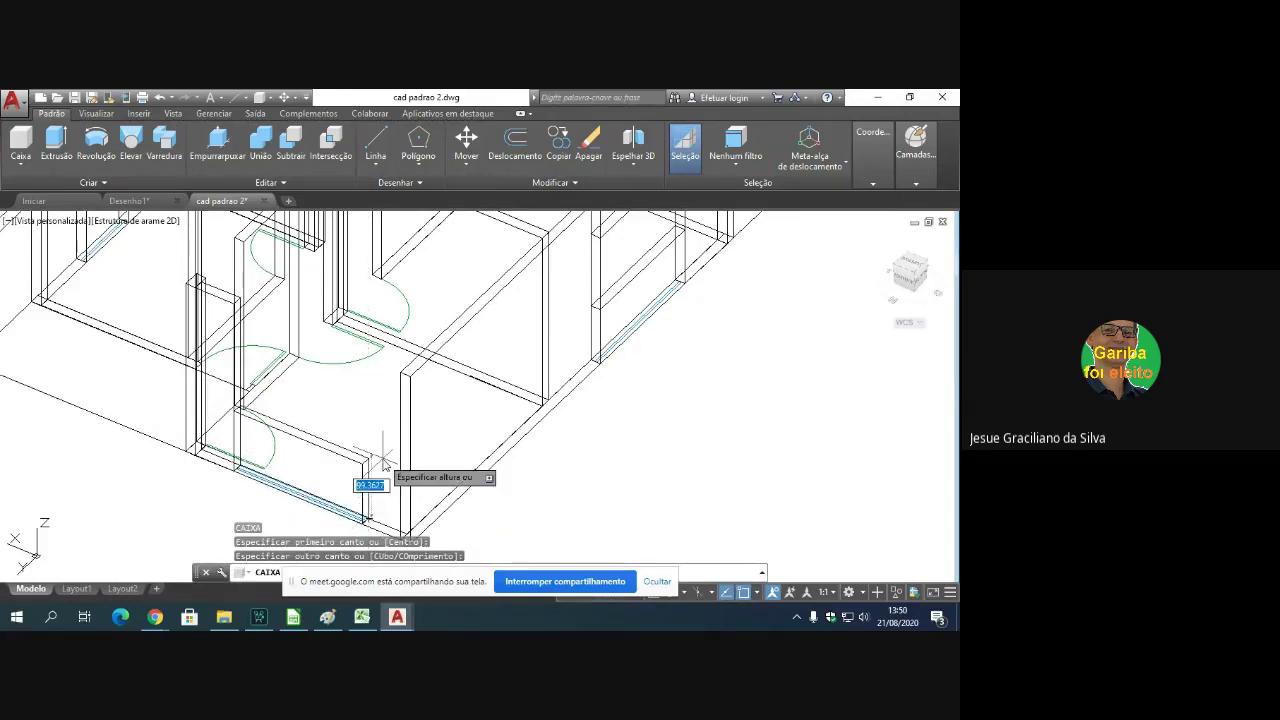
key("Return")
key("Return")
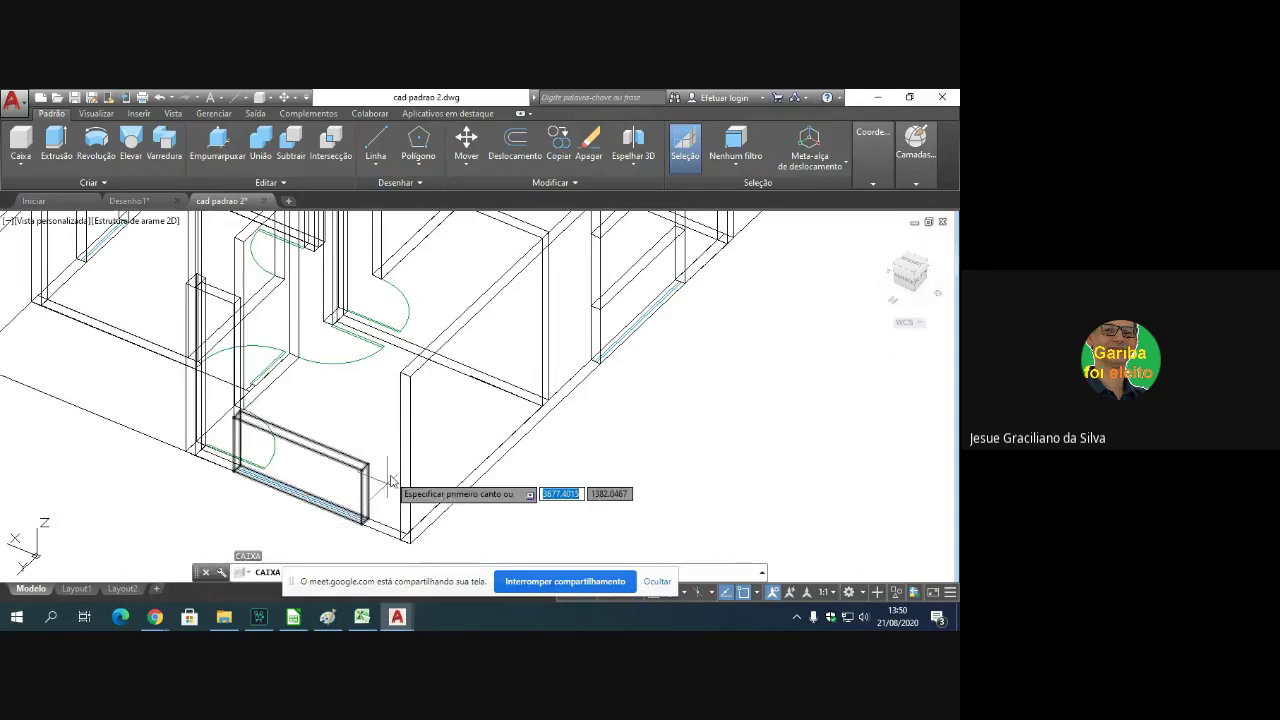
scroll(398, 505, "down", 2)
- Add another 280-high wall box in the next gap
left_click(400, 515)
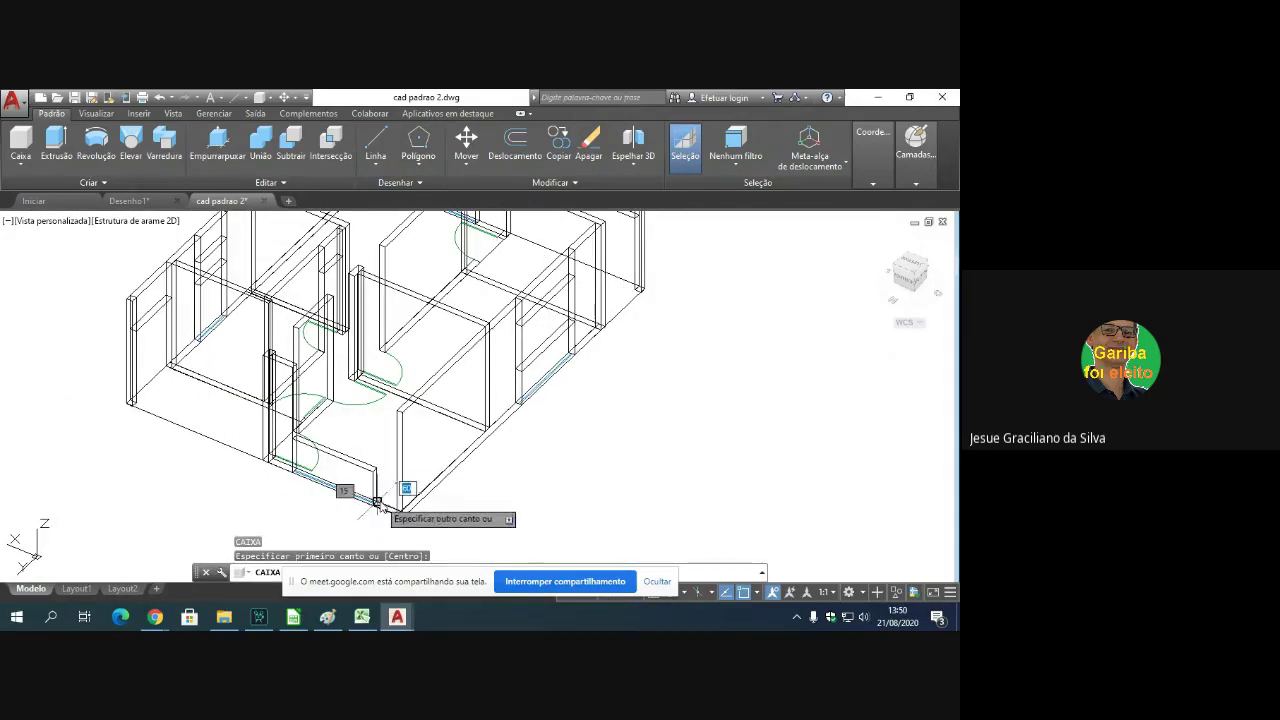
left_click(375, 501)
type("280")
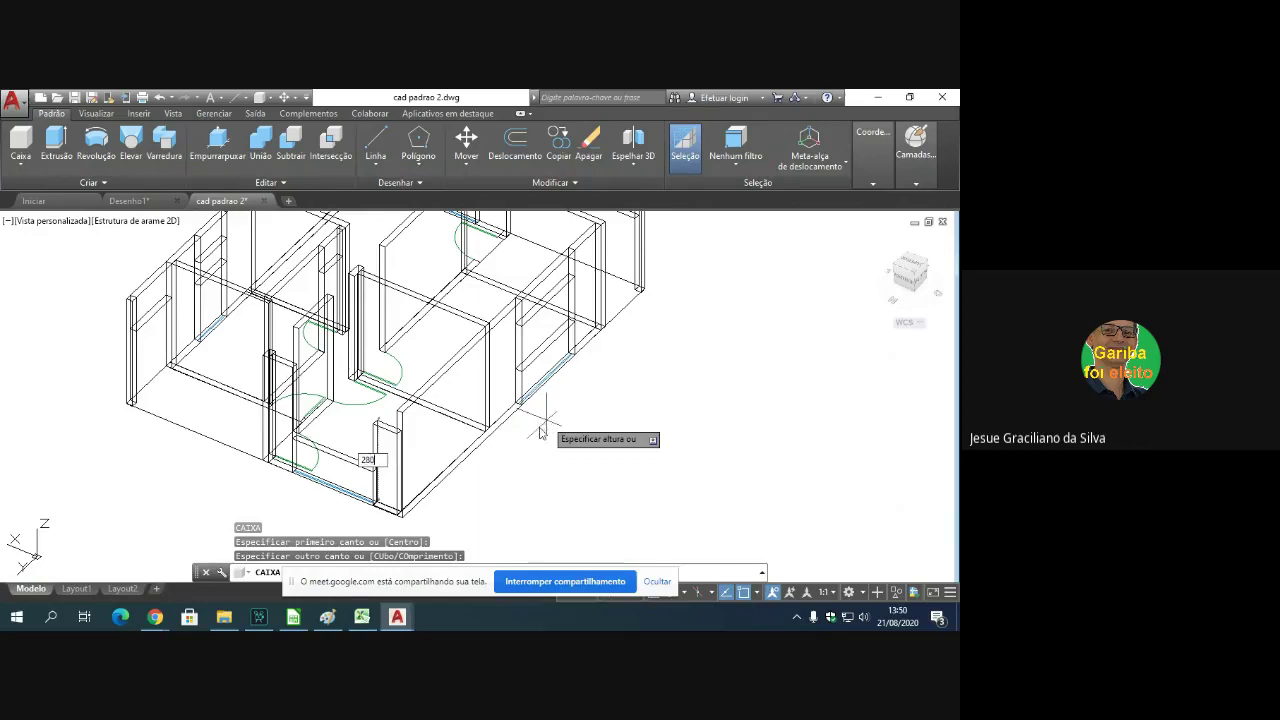
key("Return")
scroll(266, 425, "up", 4)
- Create a 70-high box to fill a low wall section
key("Return")
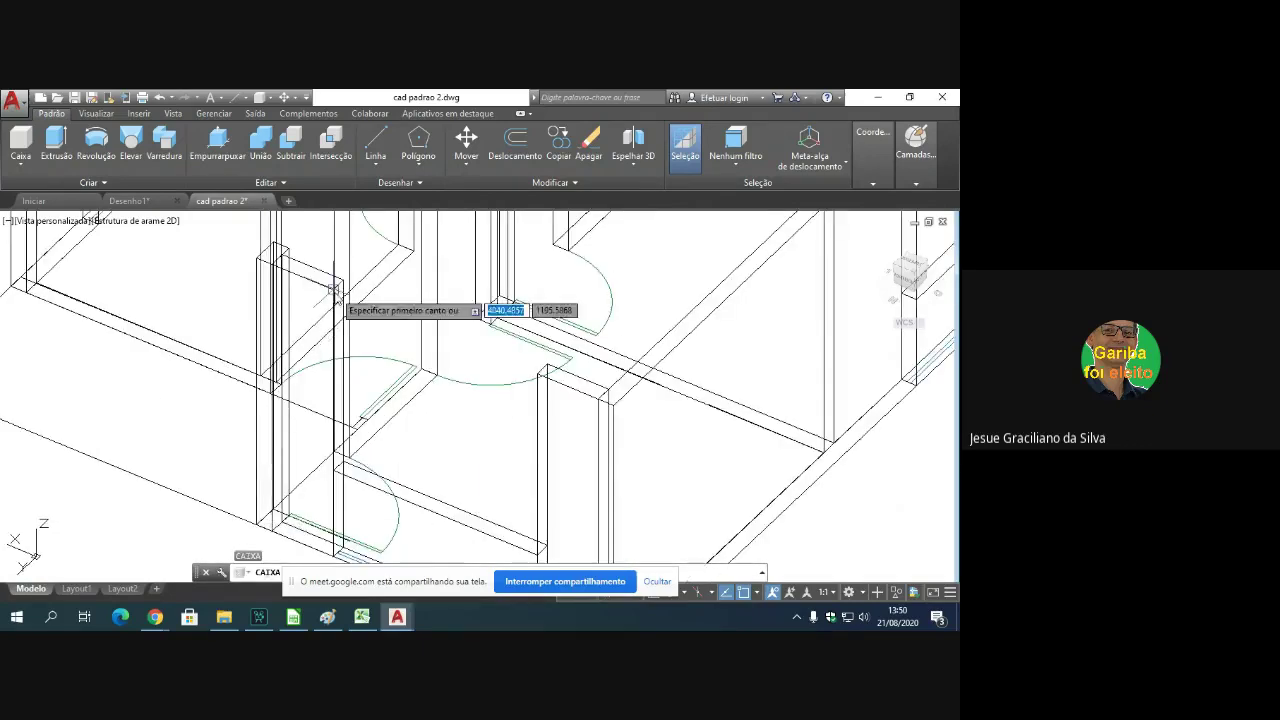
left_click(455, 302)
left_click(545, 366)
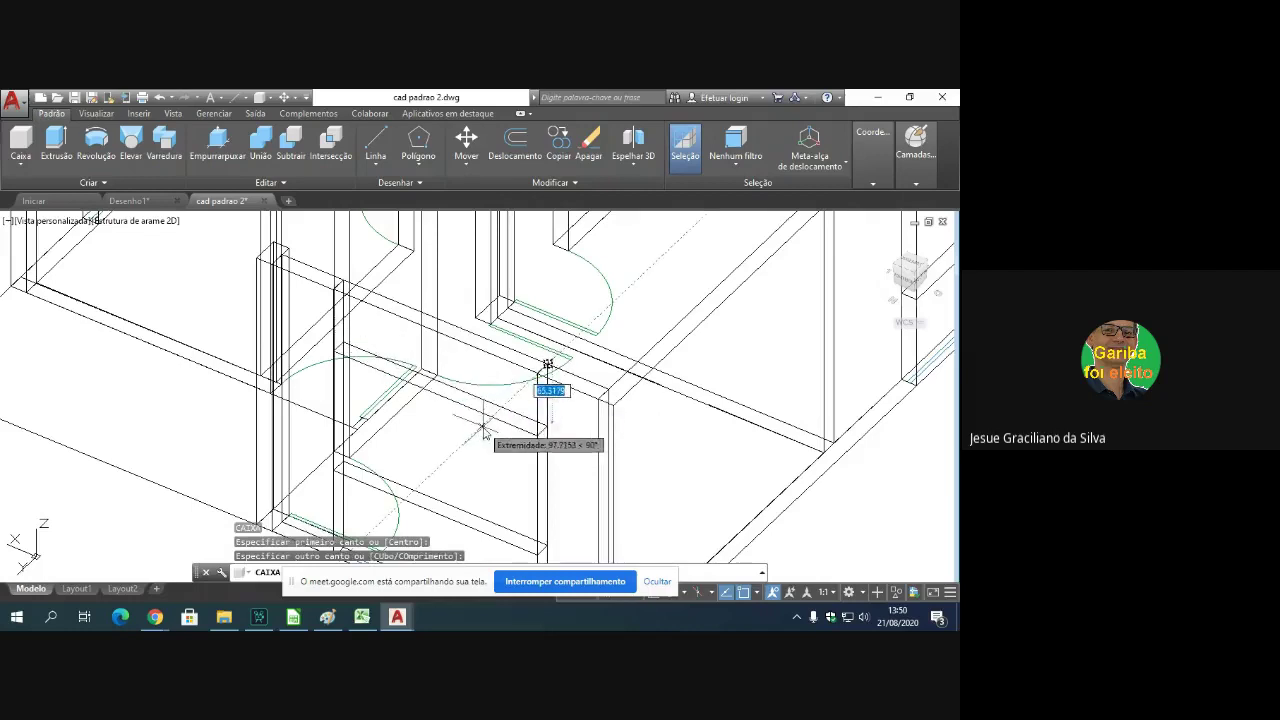
key("Return")
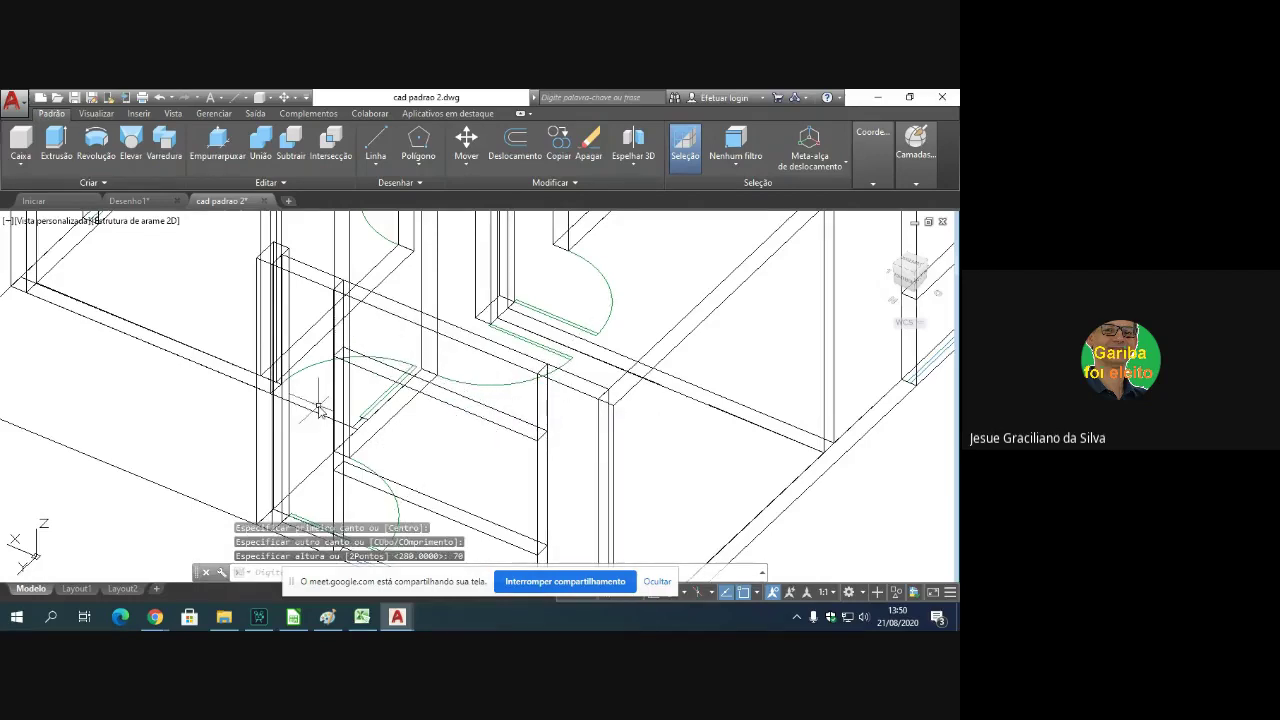
scroll(318, 408, "down", 2)
scroll(328, 412, "down", 3)
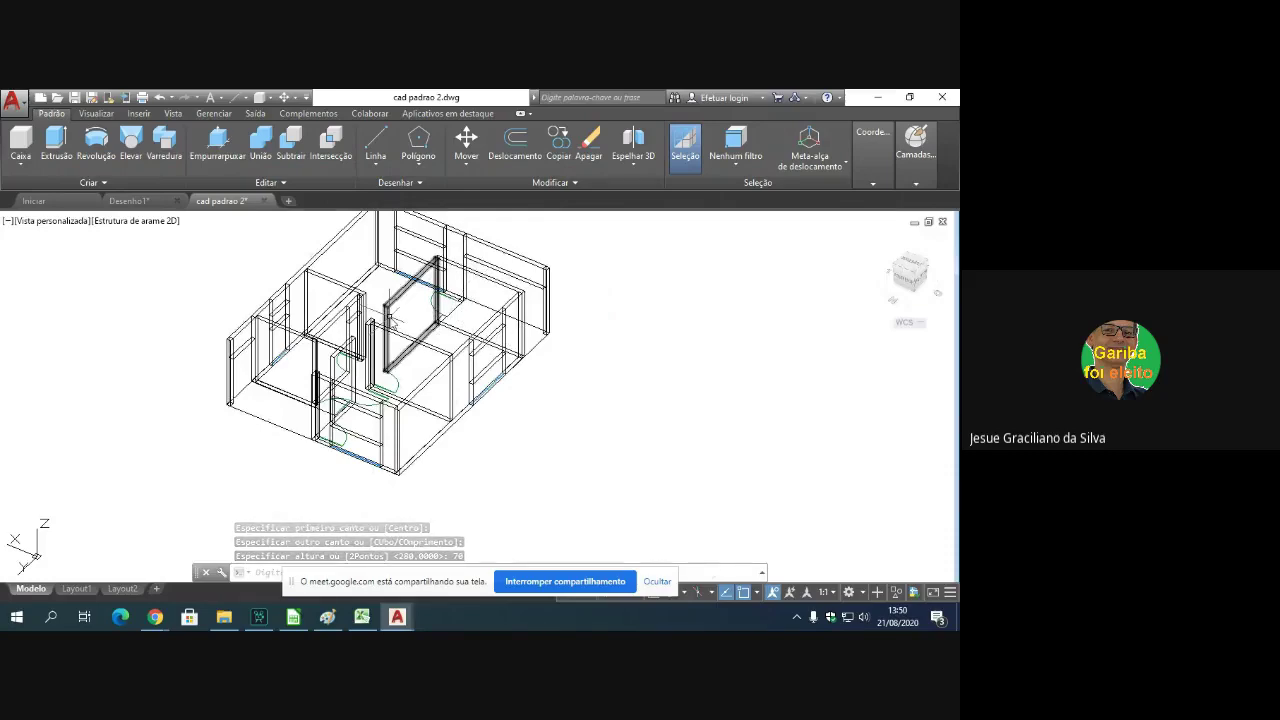
scroll(390, 319, "up", 4)
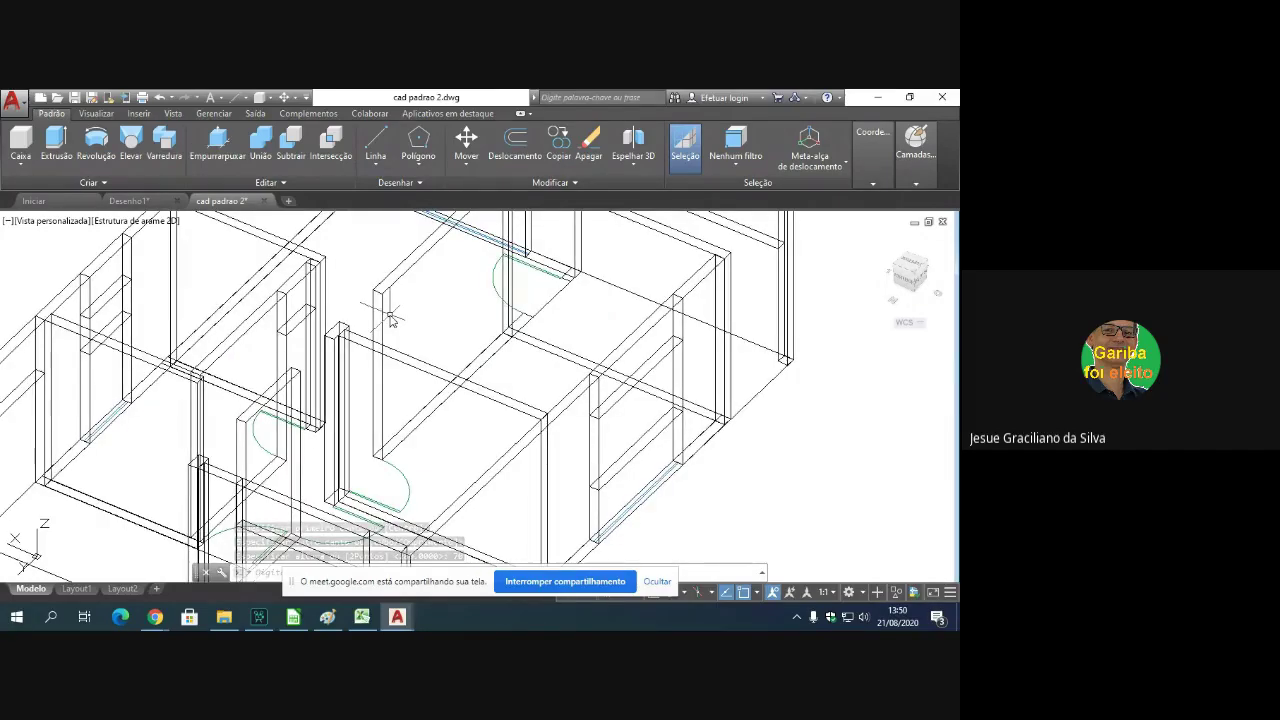
- Create two 70-high low-wall boxes, entering 70 for each height
scroll(390, 319, "up", 3)
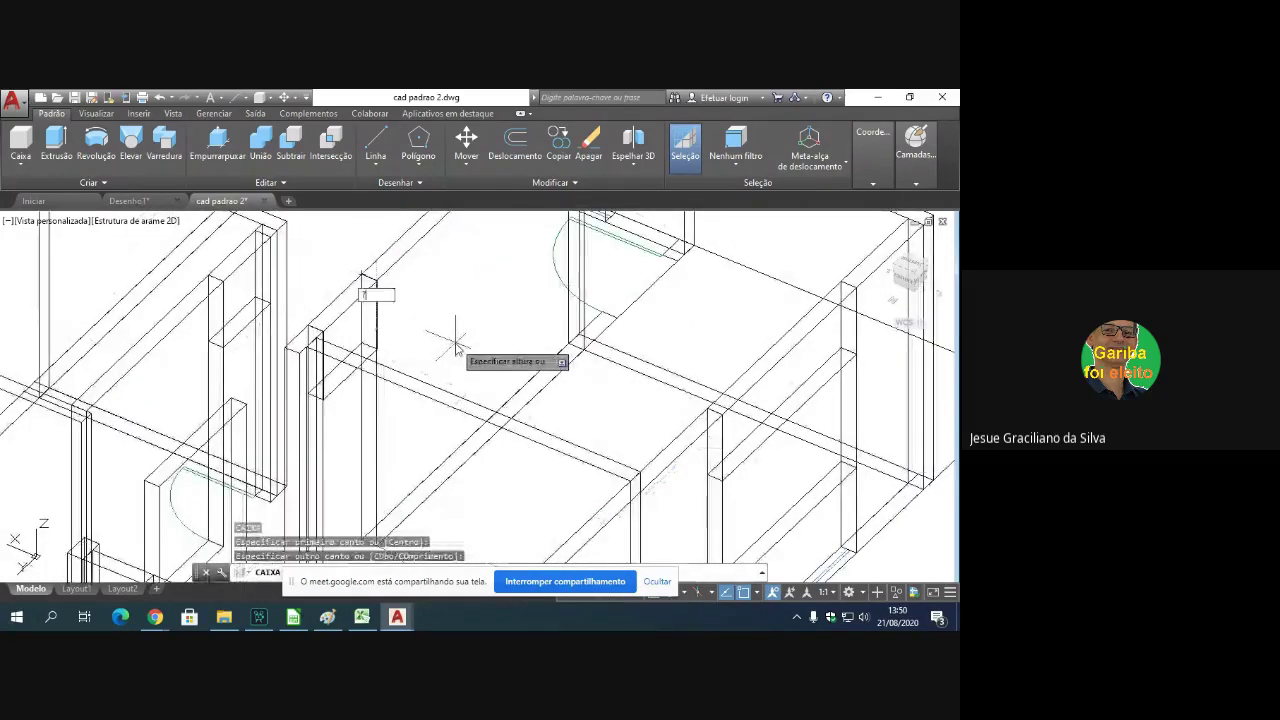
type("70")
key("Return")
scroll(455, 340, "down", 5)
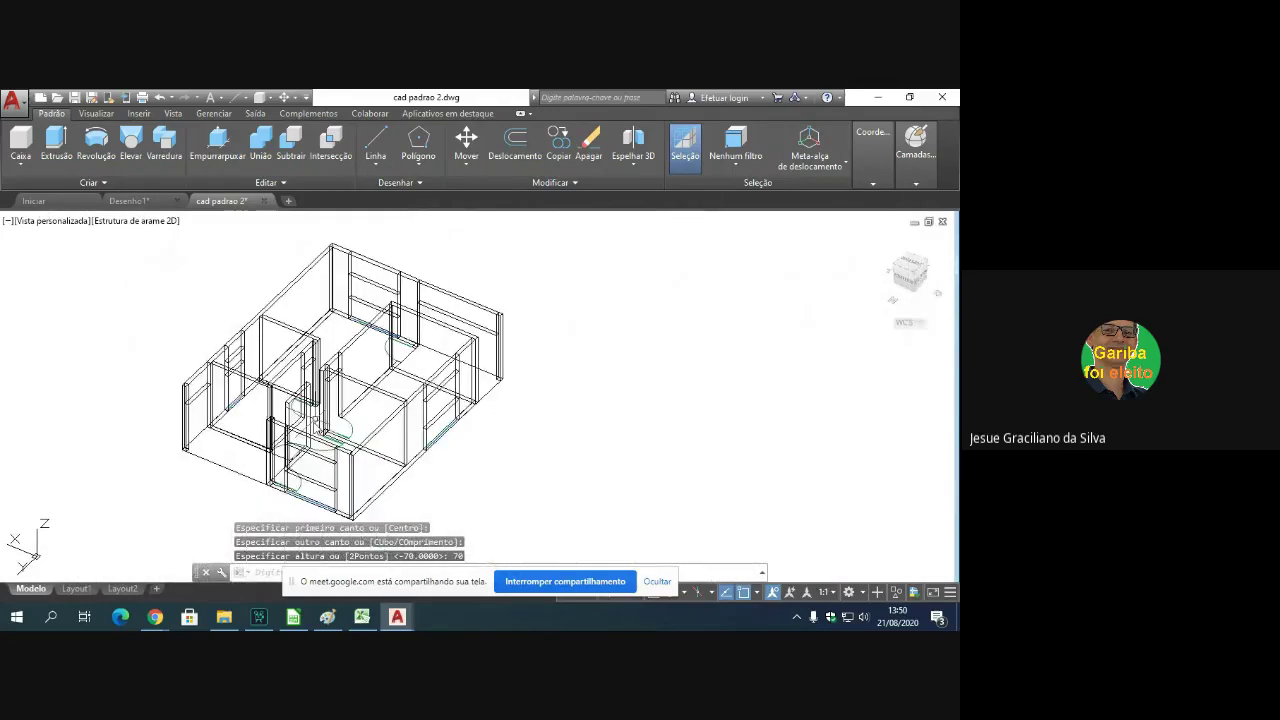
scroll(292, 355, "up", 5)
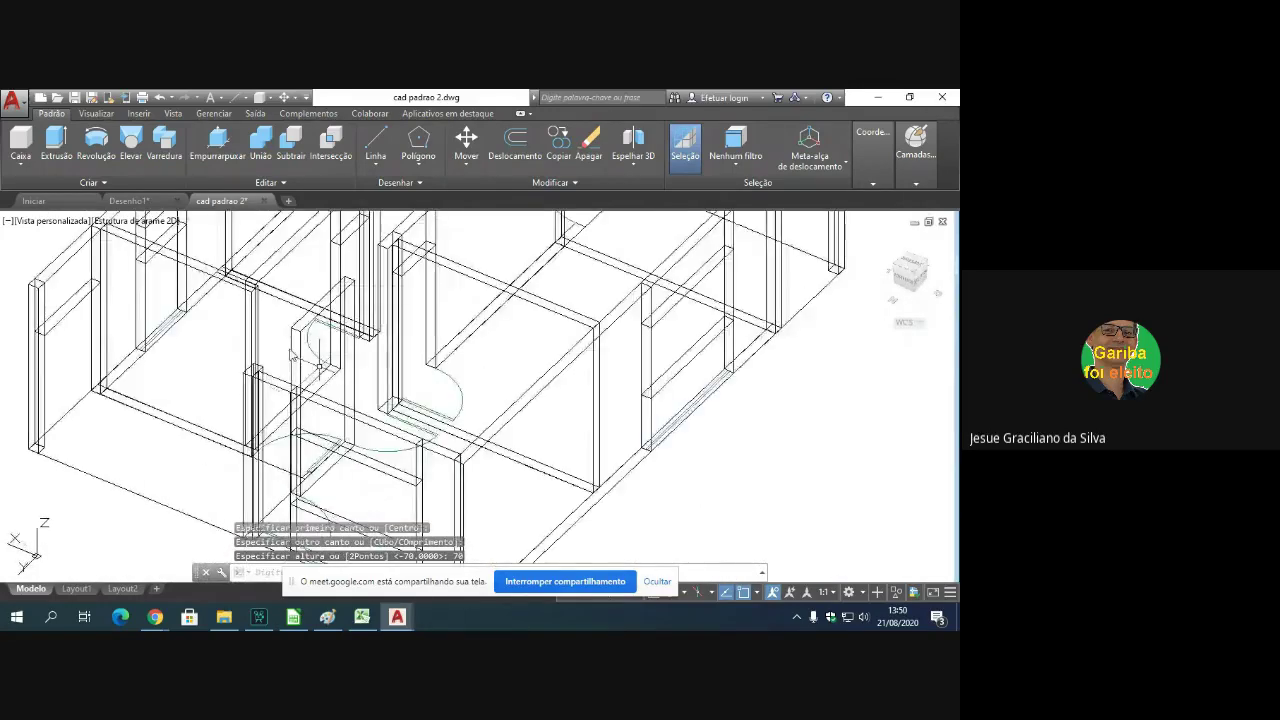
key("Return")
left_click(245, 372)
left_click(60, 288)
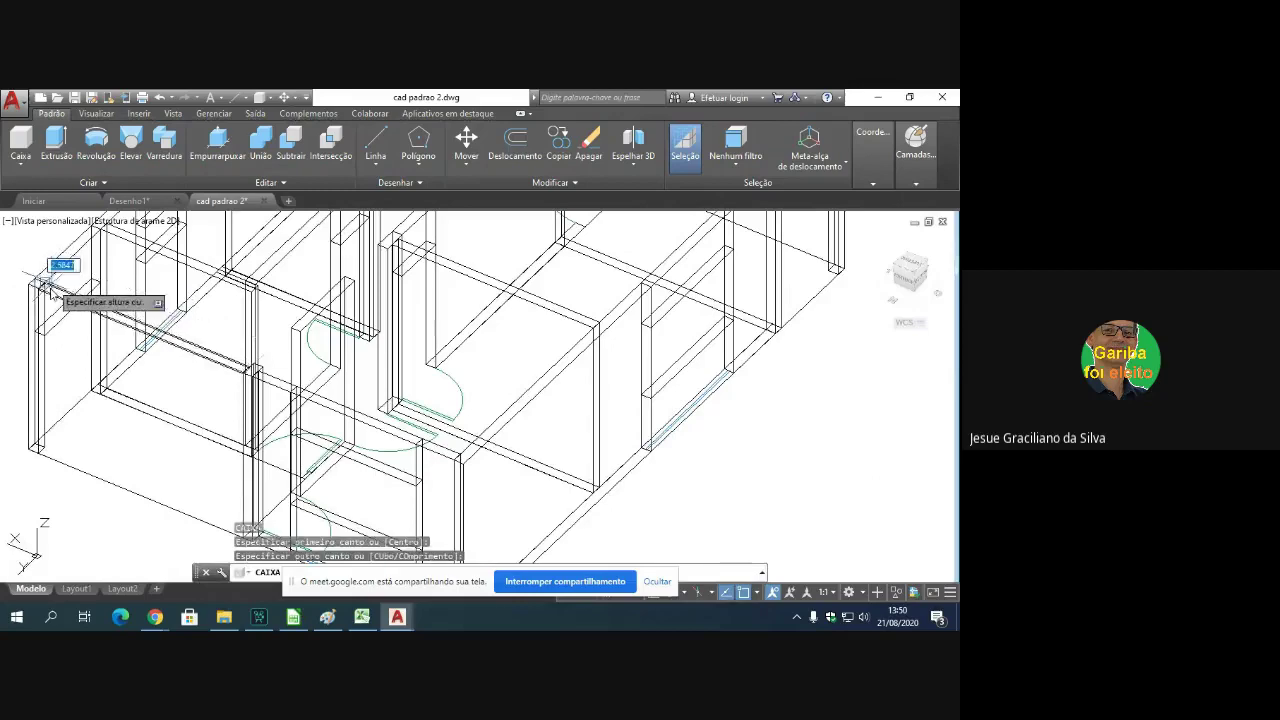
type("70")
key("Return")
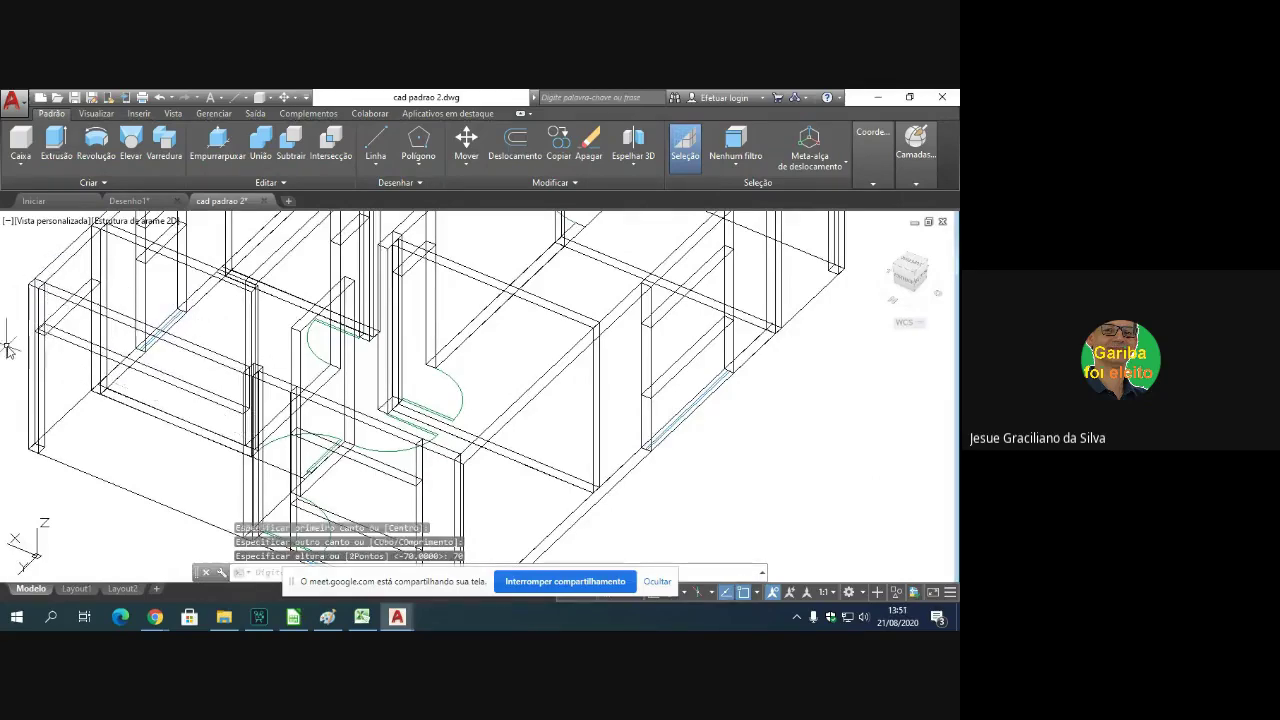
scroll(258, 365, "down", 5)
scroll(480, 280, "up", 4)
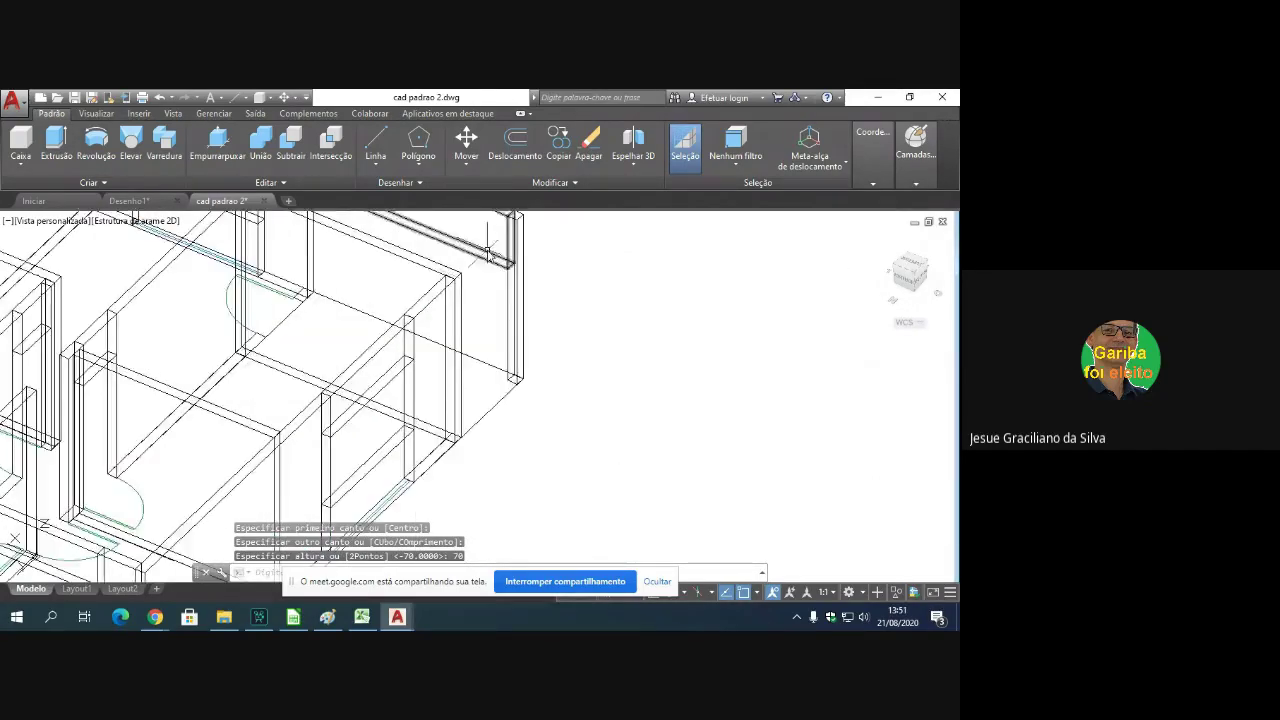
scroll(495, 262, "down", 4)
scroll(495, 262, "up", 3)
- Add two more 70-high boxes, the last near the door opening, then cancel the command
key("Return")
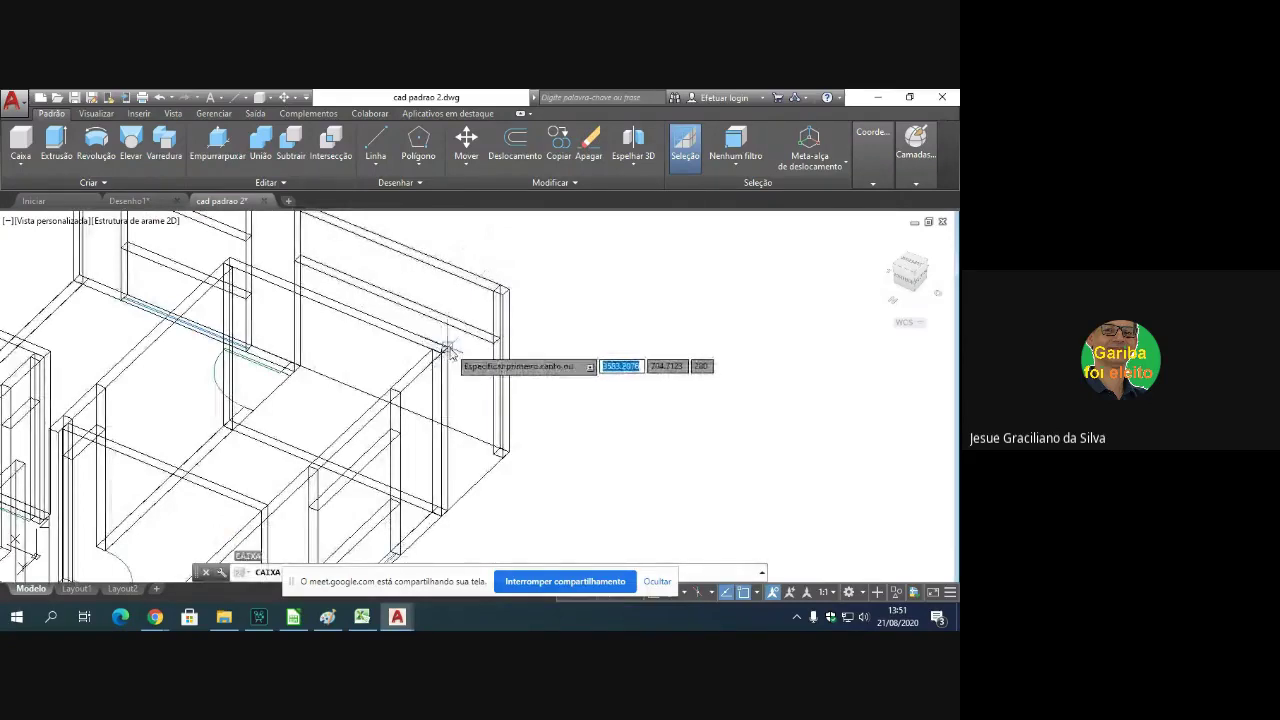
left_click(480, 305)
left_click(503, 307)
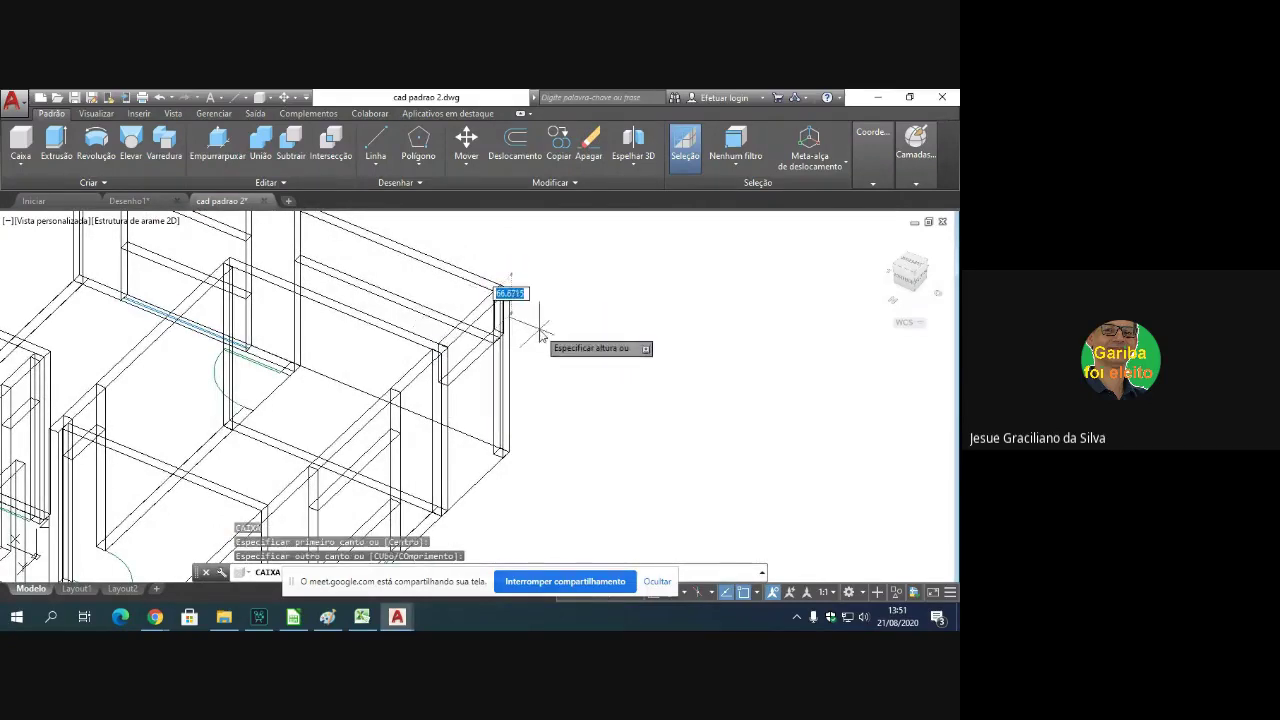
type("70")
key("Return")
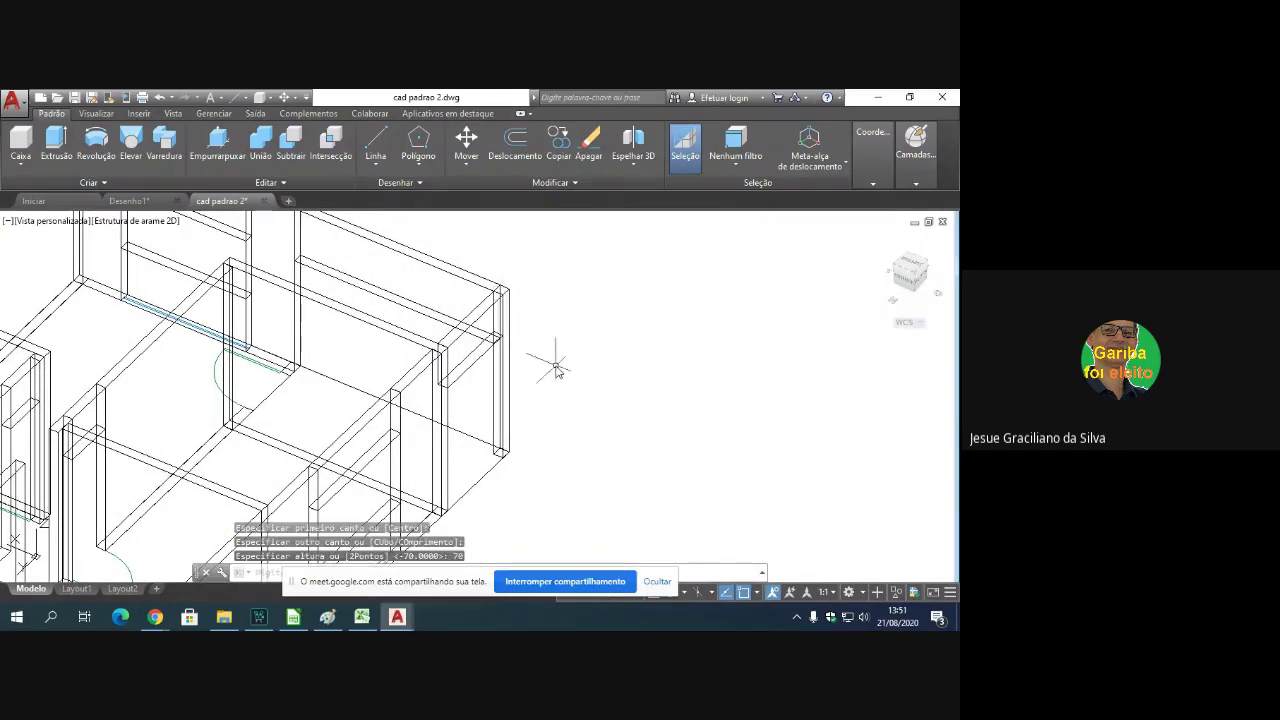
scroll(557, 370, "down", 5)
scroll(420, 360, "up", 2)
scroll(387, 352, "up", 2)
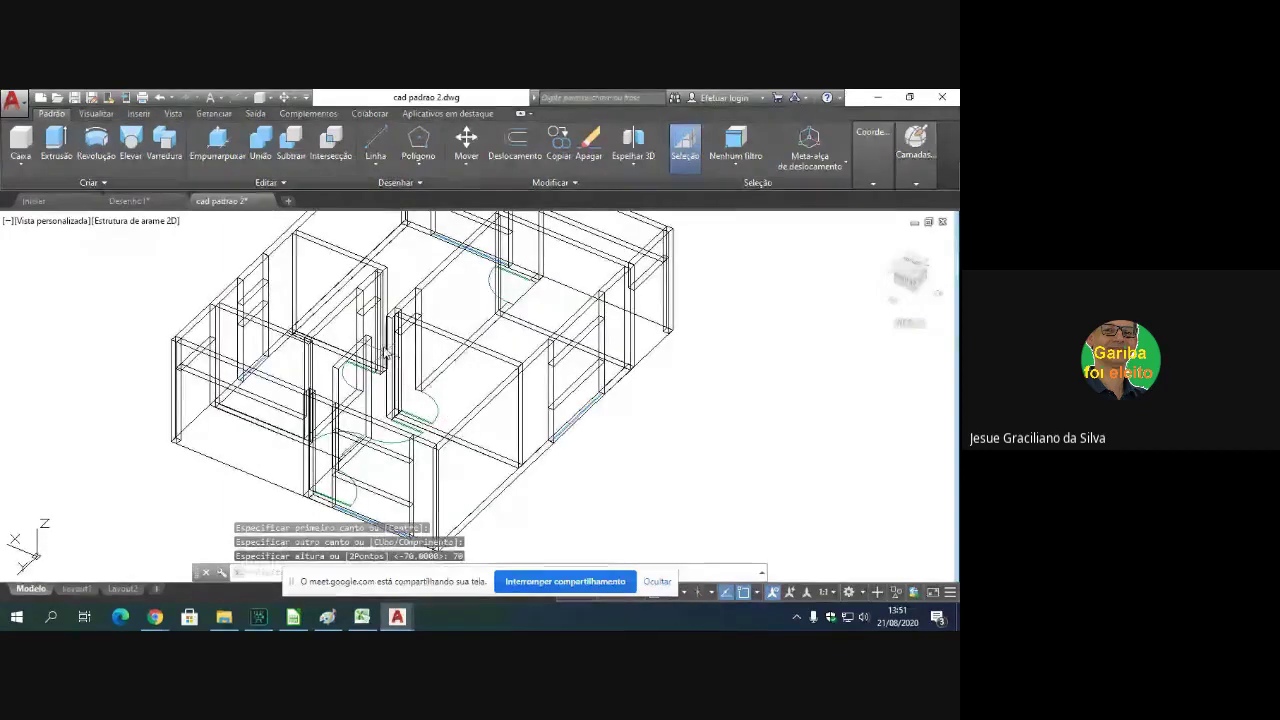
scroll(387, 352, "up", 3)
key("Return")
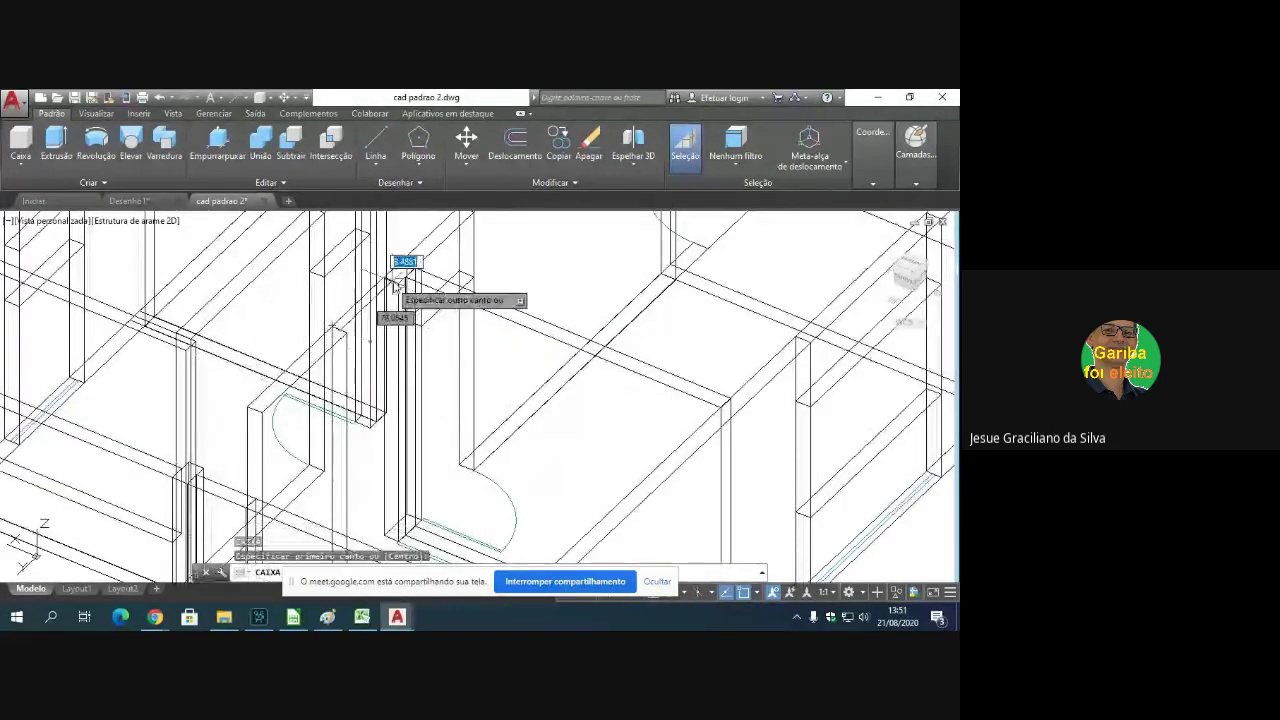
left_click(409, 262)
left_click(412, 300)
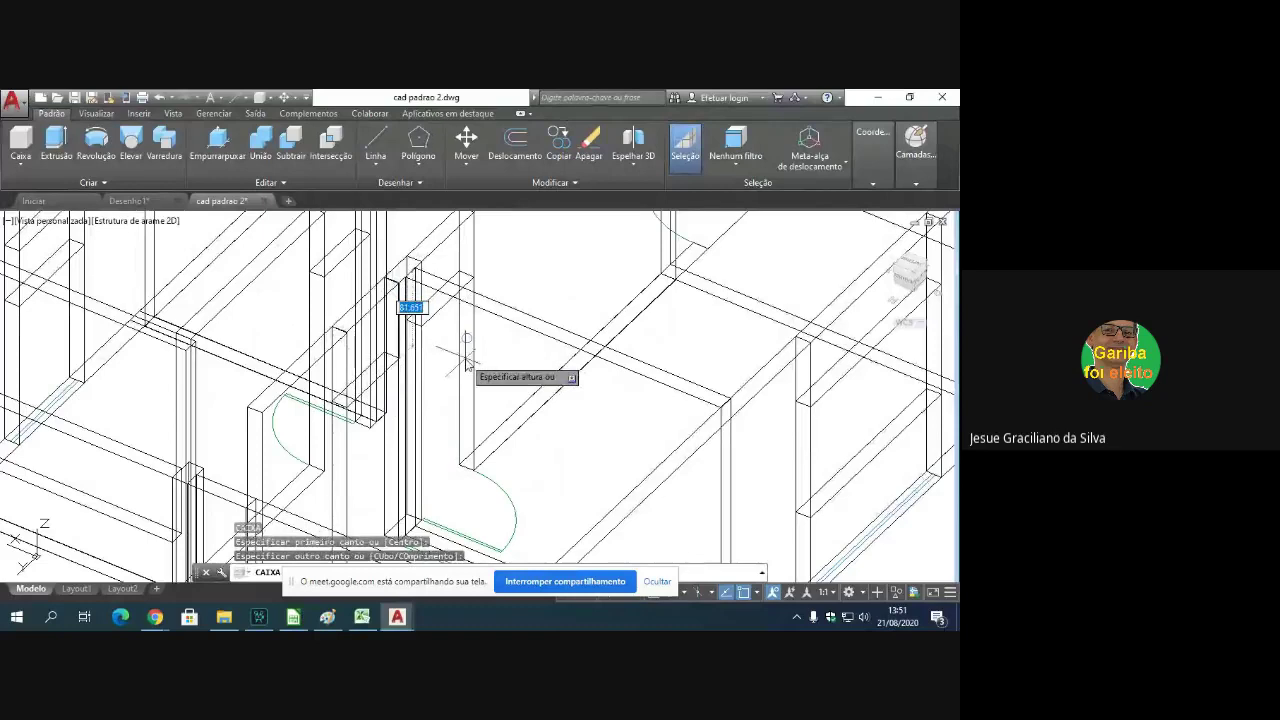
key("Return")
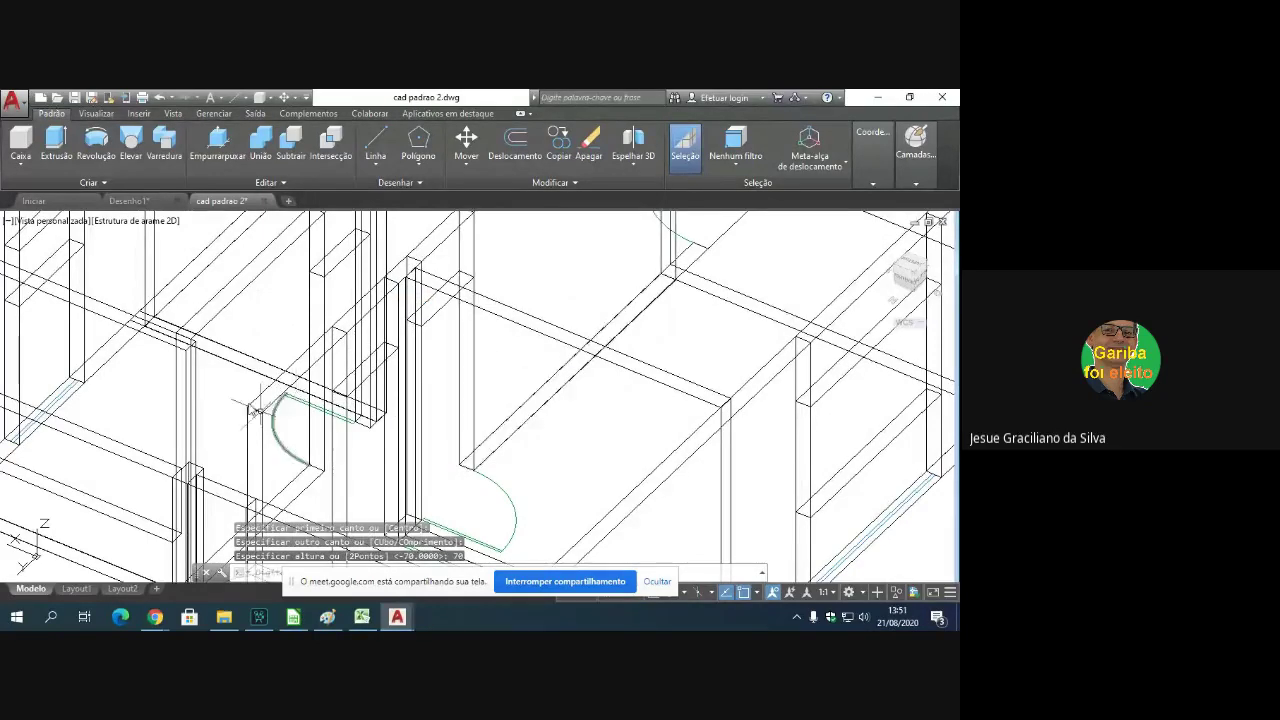
scroll(858, 450, "down", 4)
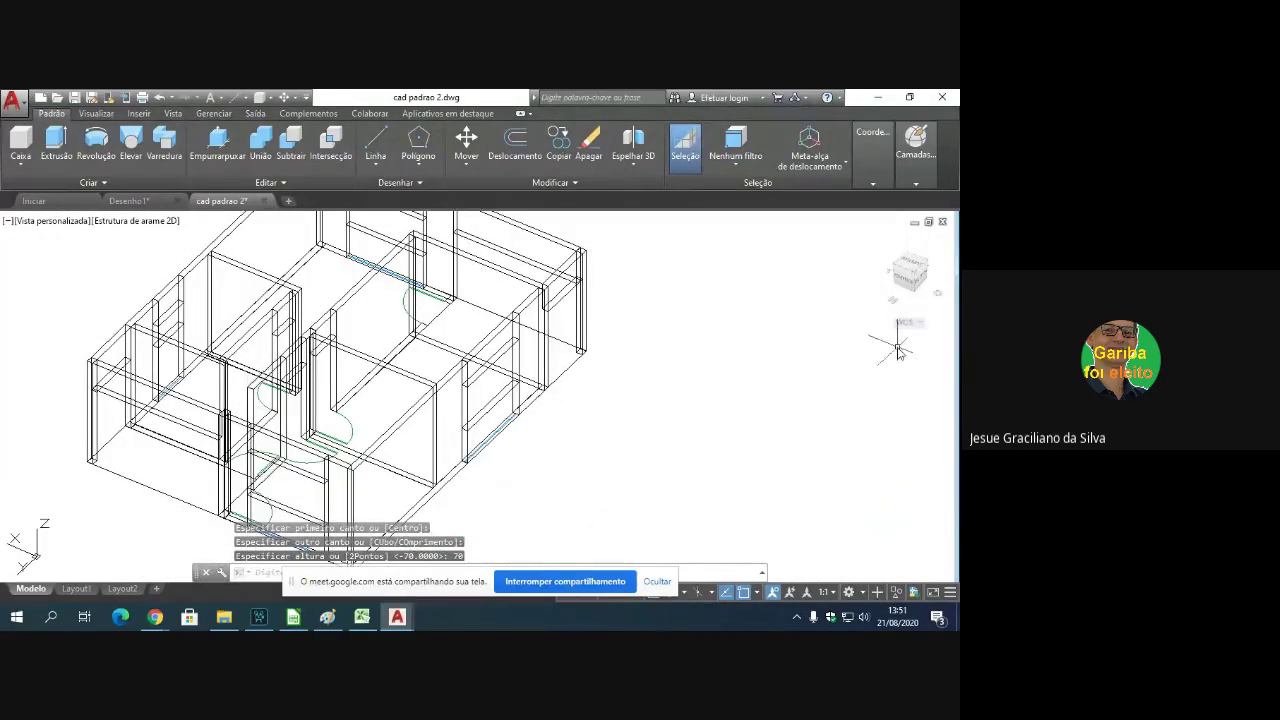
key("Escape")
scroll(873, 500, "down", 3)
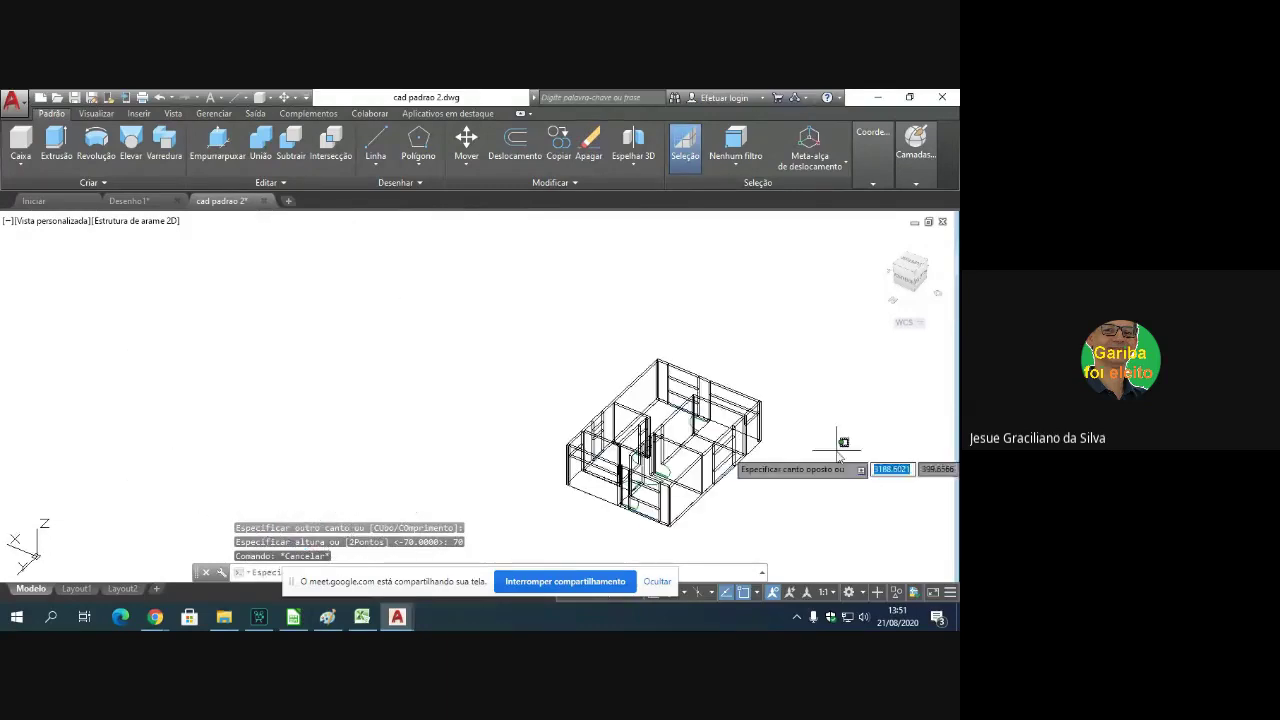
scroll(740, 483, "down", 2)
scroll(849, 500, "up", 4)
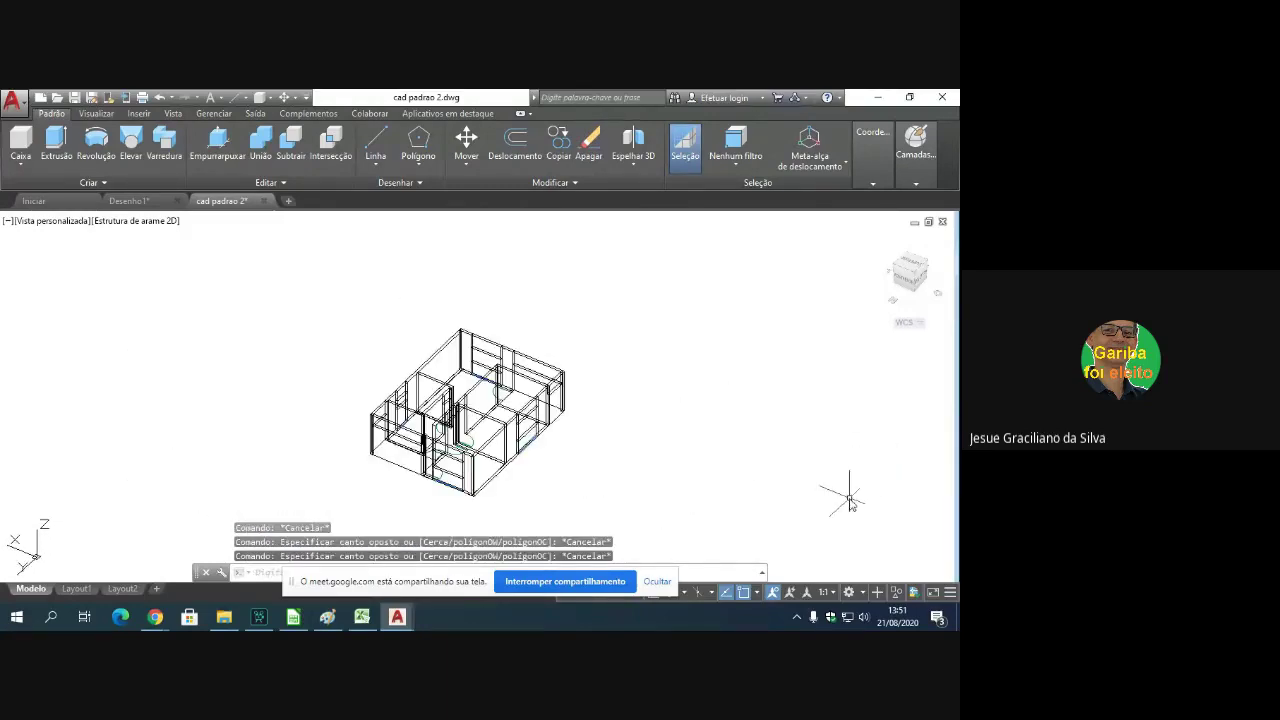
scroll(440, 480, "up", 2)
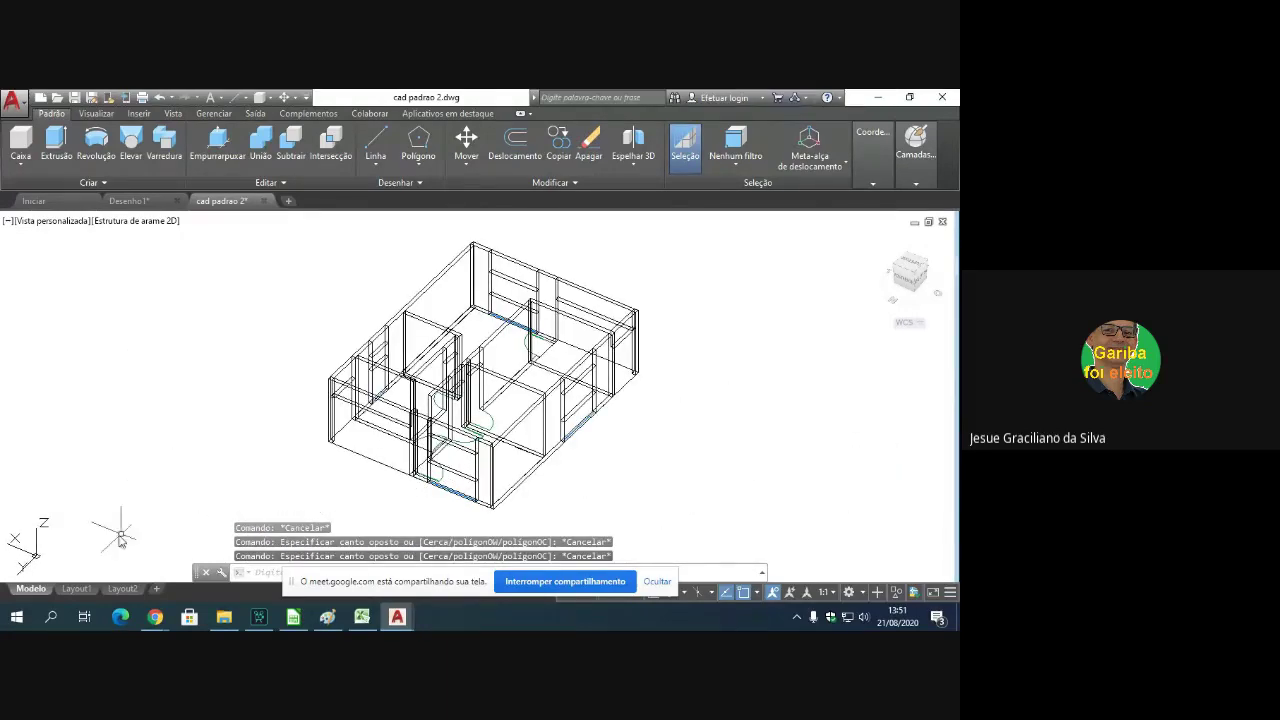
- Switch the workspace to Desenho e anotação and back to Introdução ao 3D
key("Escape")
key("Escape")
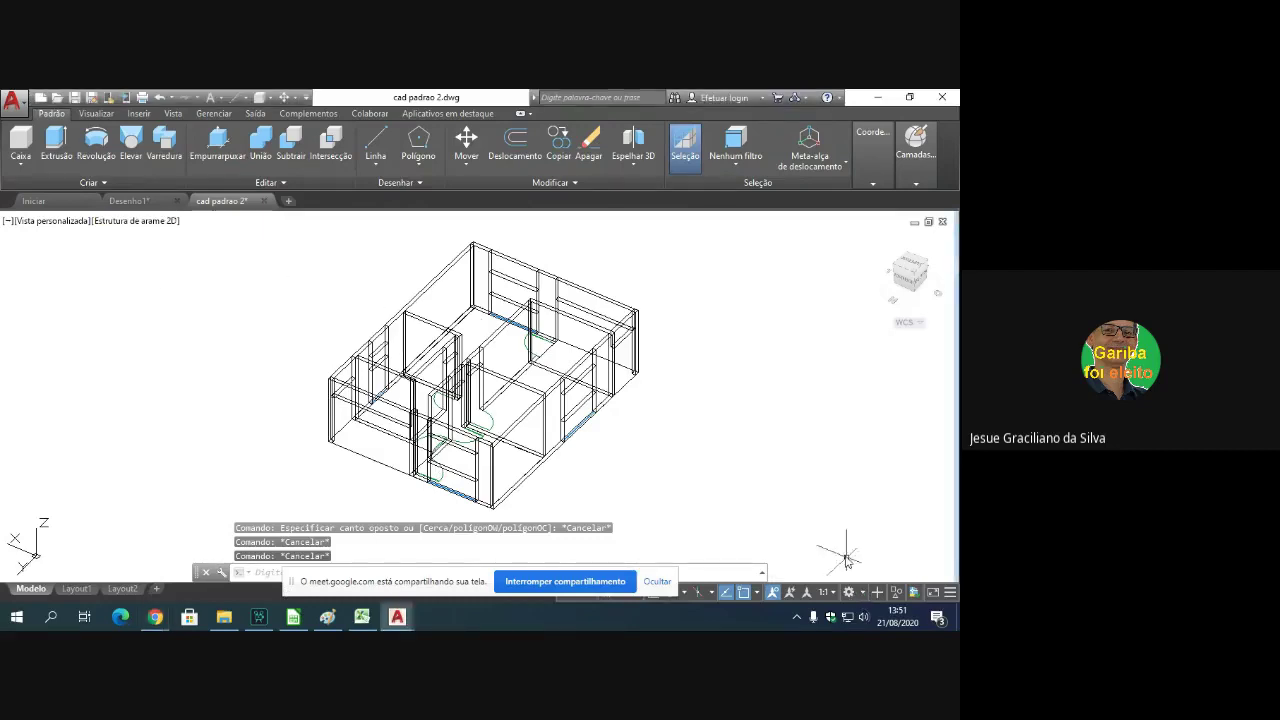
left_click(862, 594)
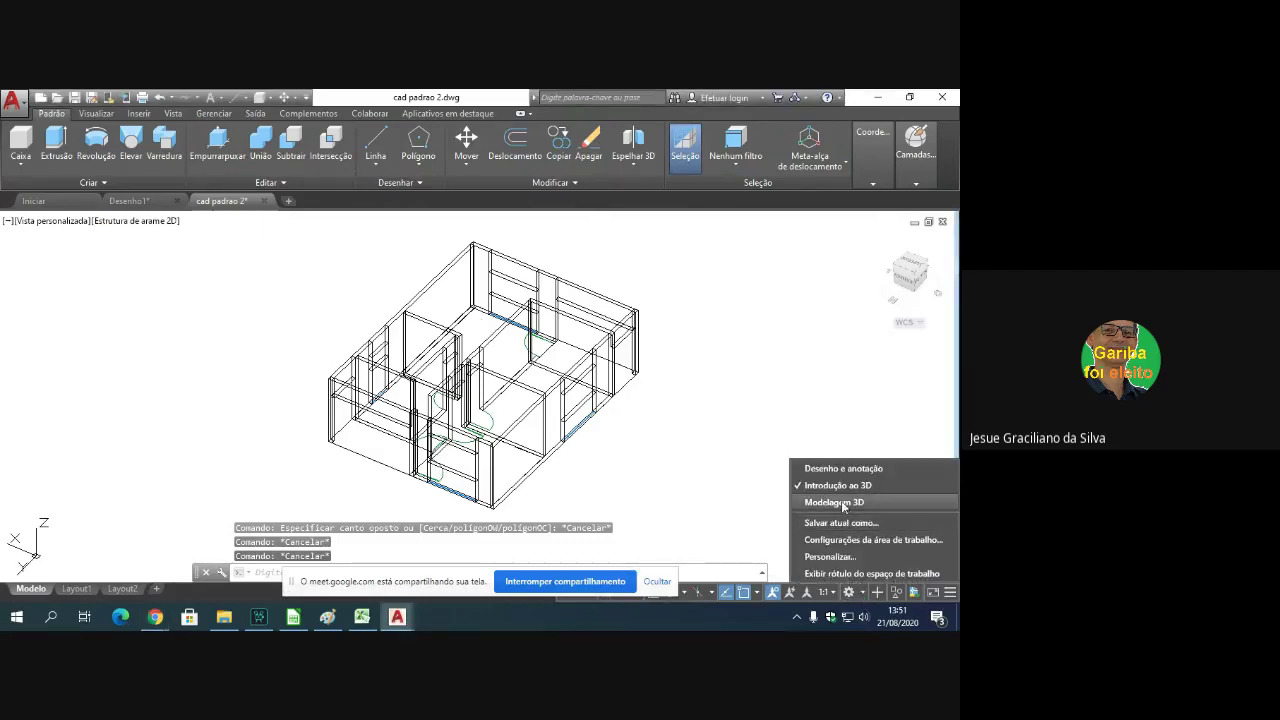
left_click(843, 468)
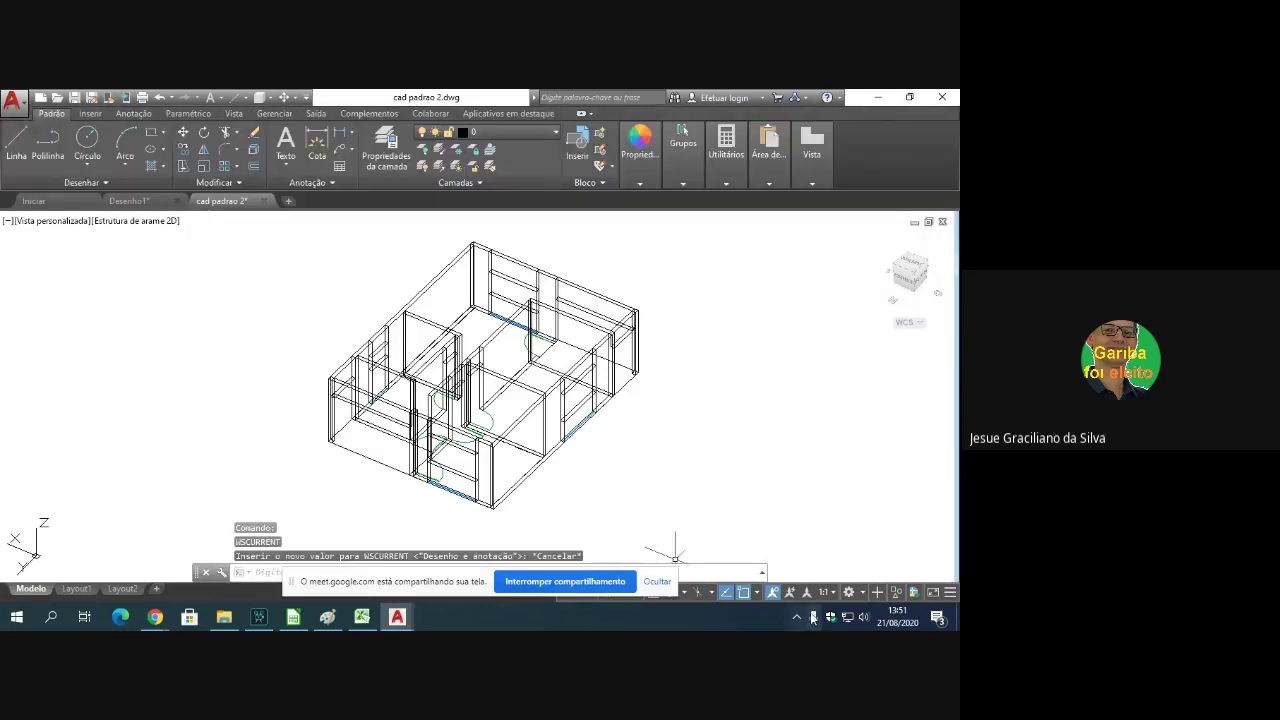
left_click(862, 594)
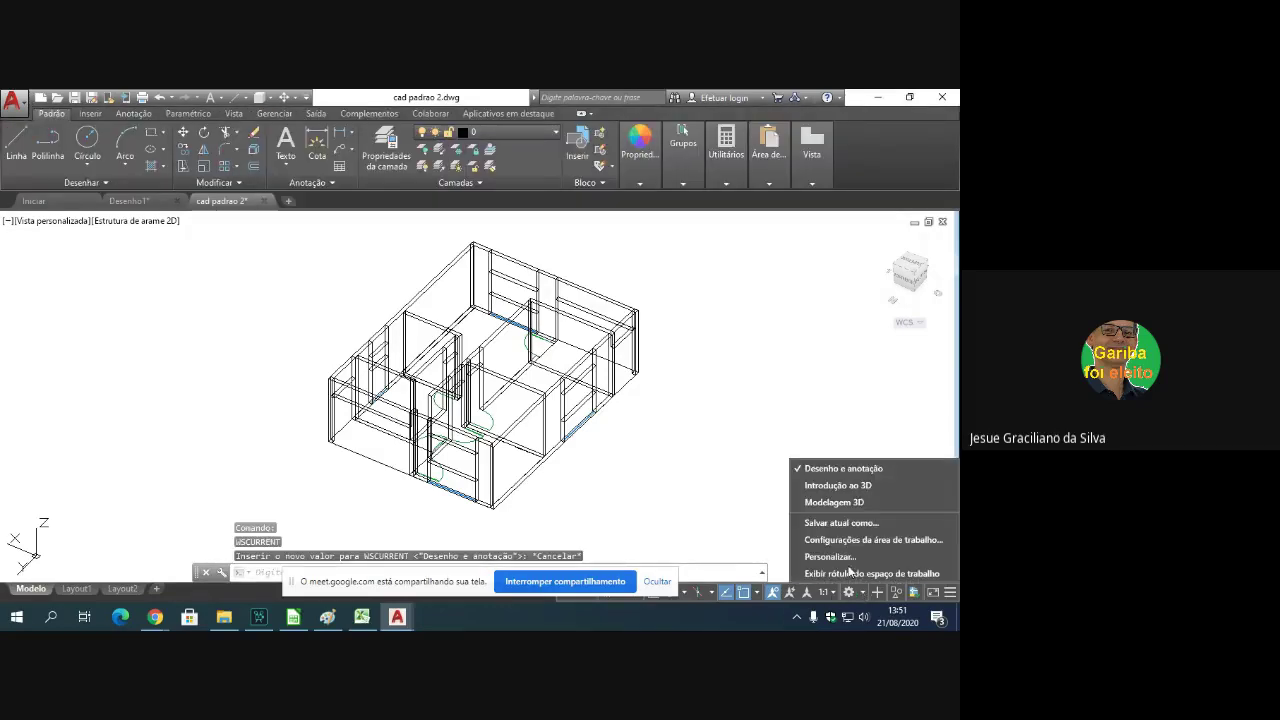
left_click(830, 488)
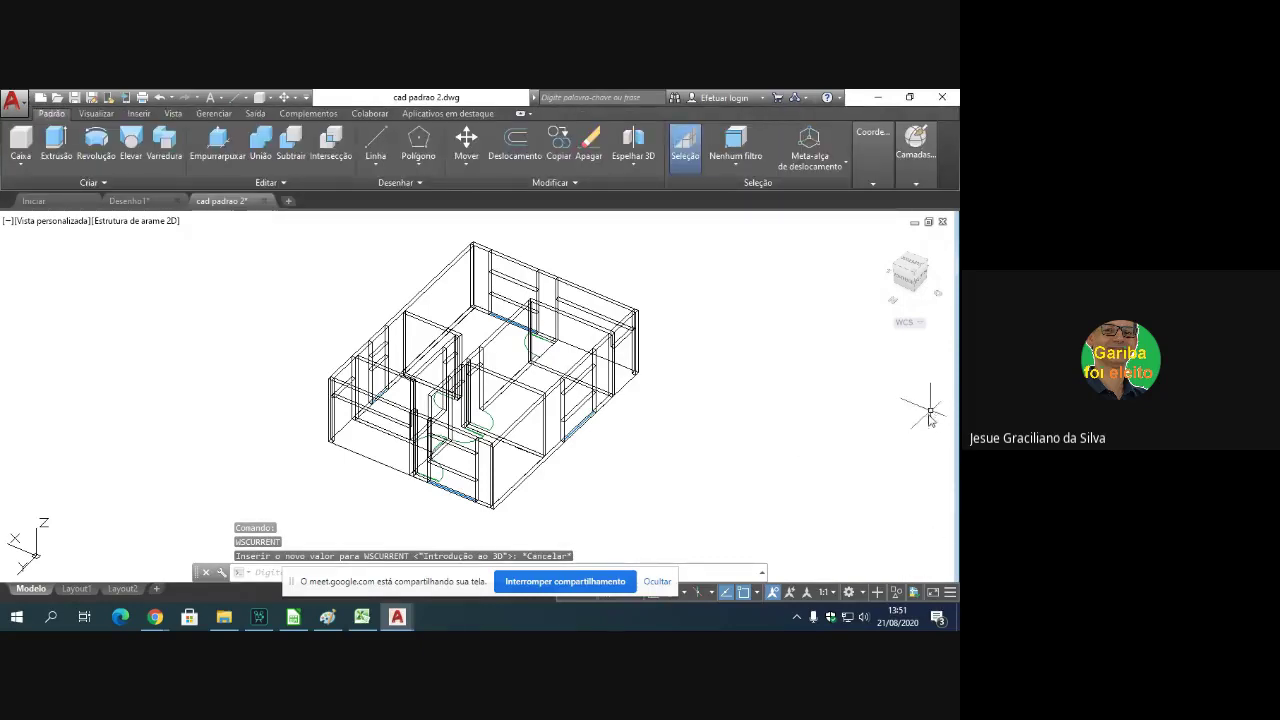
- Put the house in a 3D view from the ViewCube and rotate it around its vertical axis
key("Escape")
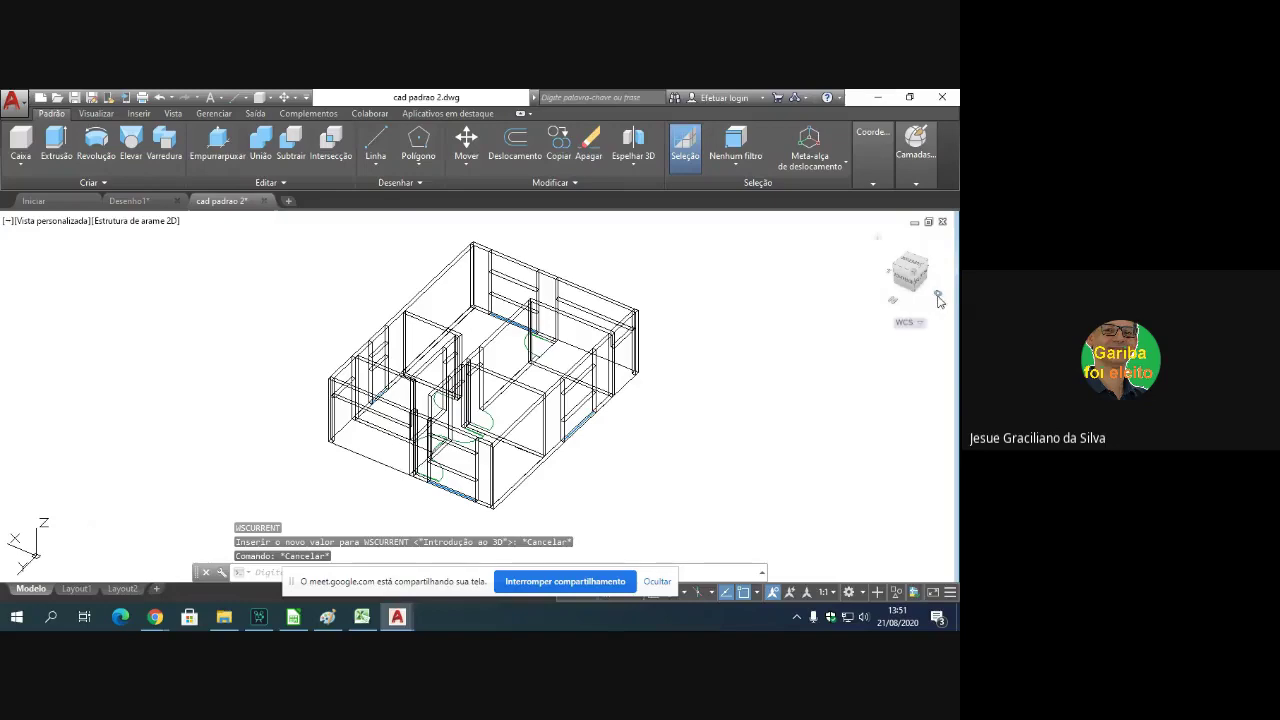
left_click(913, 305)
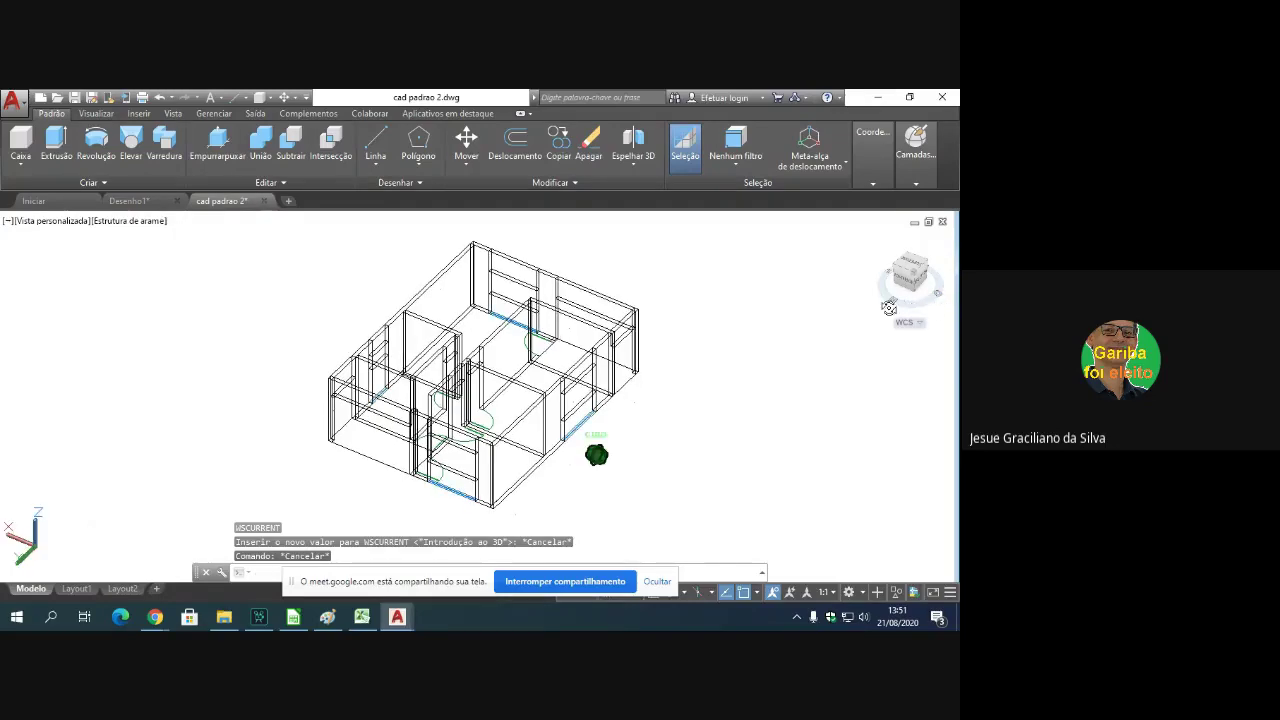
mouse_move(889, 307)
left_mouse_down()
mouse_move(780, 317)
mouse_move(829, 397)
mouse_move(874, 425)
mouse_move(706, 363)
left_mouse_up()
- Fill two wall gaps with Caixa box solids 280 tall
scroll(551, 412, "down", 4)
scroll(553, 425, "up", 6)
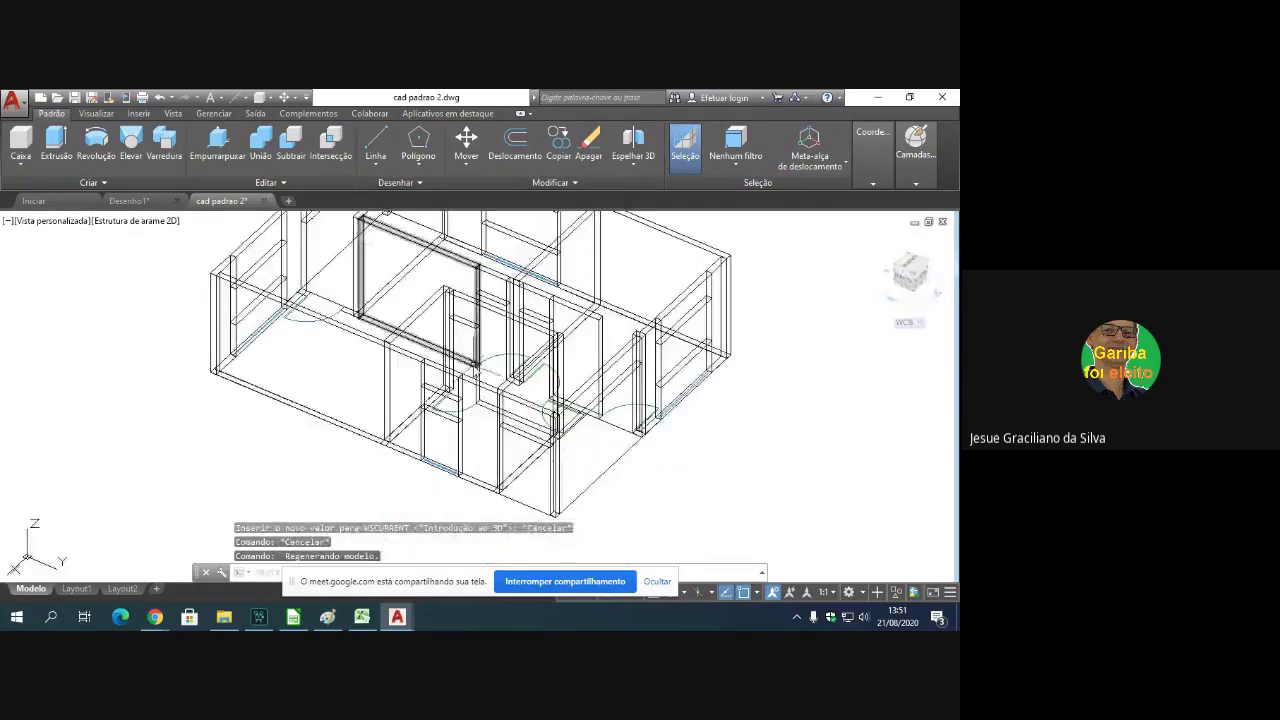
scroll(478, 368, "down", 5)
scroll(420, 340, "up", 4)
scroll(398, 320, "up", 3)
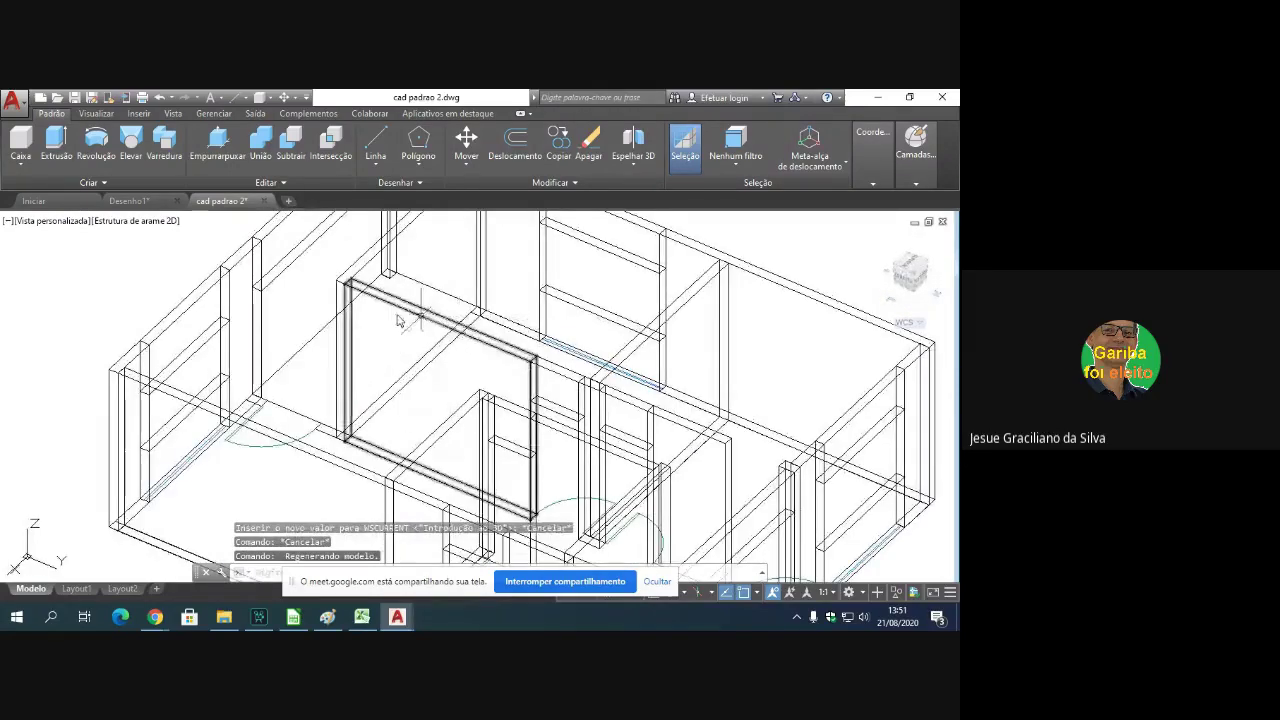
left_click(38, 155)
scroll(268, 418, "up", 2)
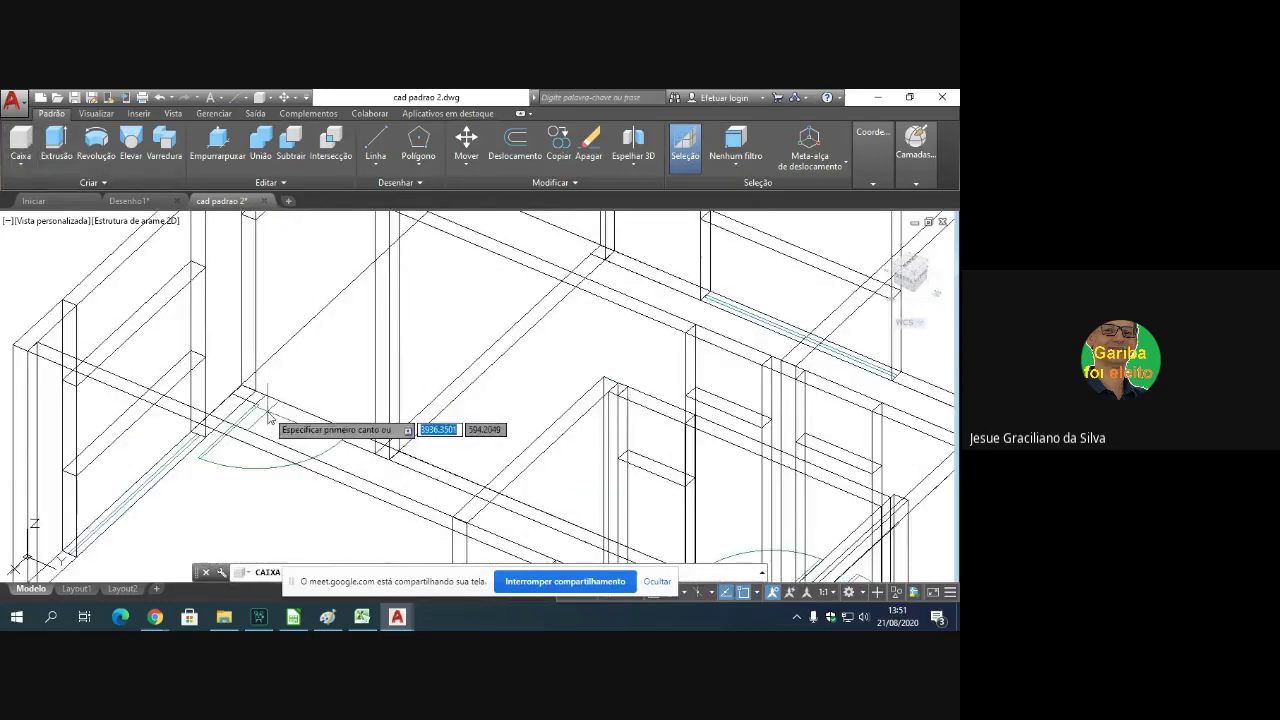
left_click(253, 396)
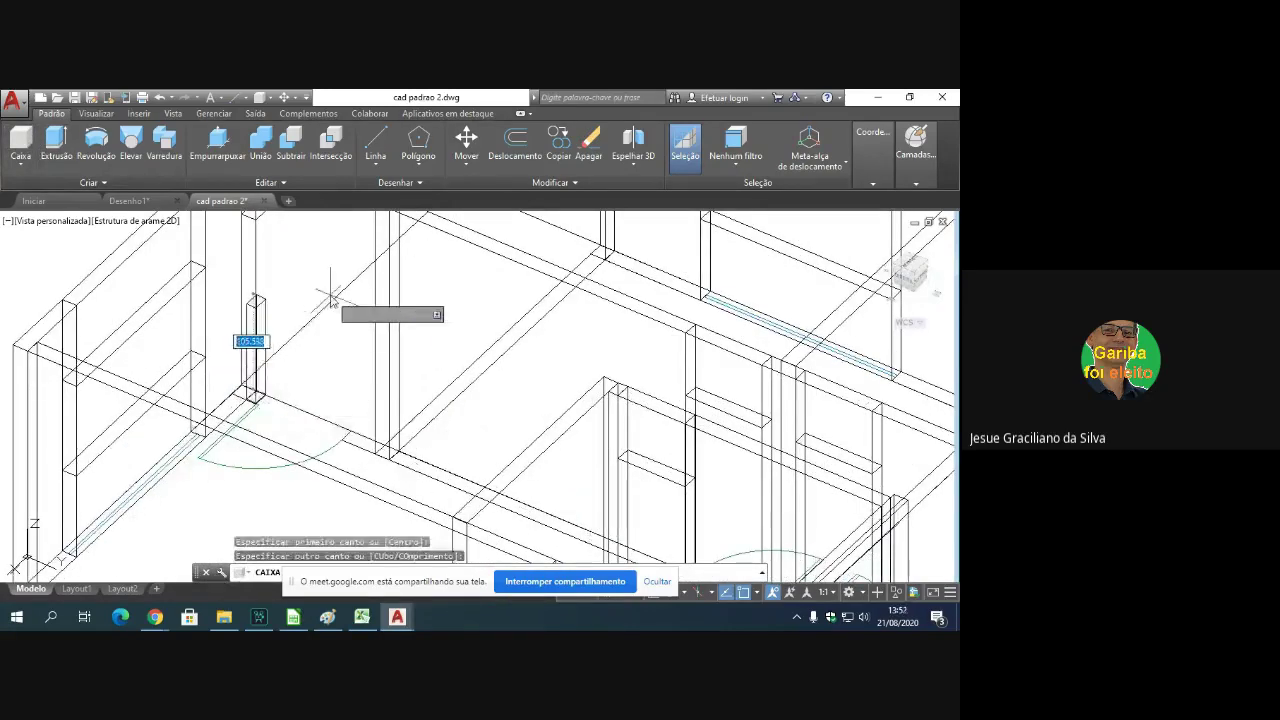
type("280")
key("Return")
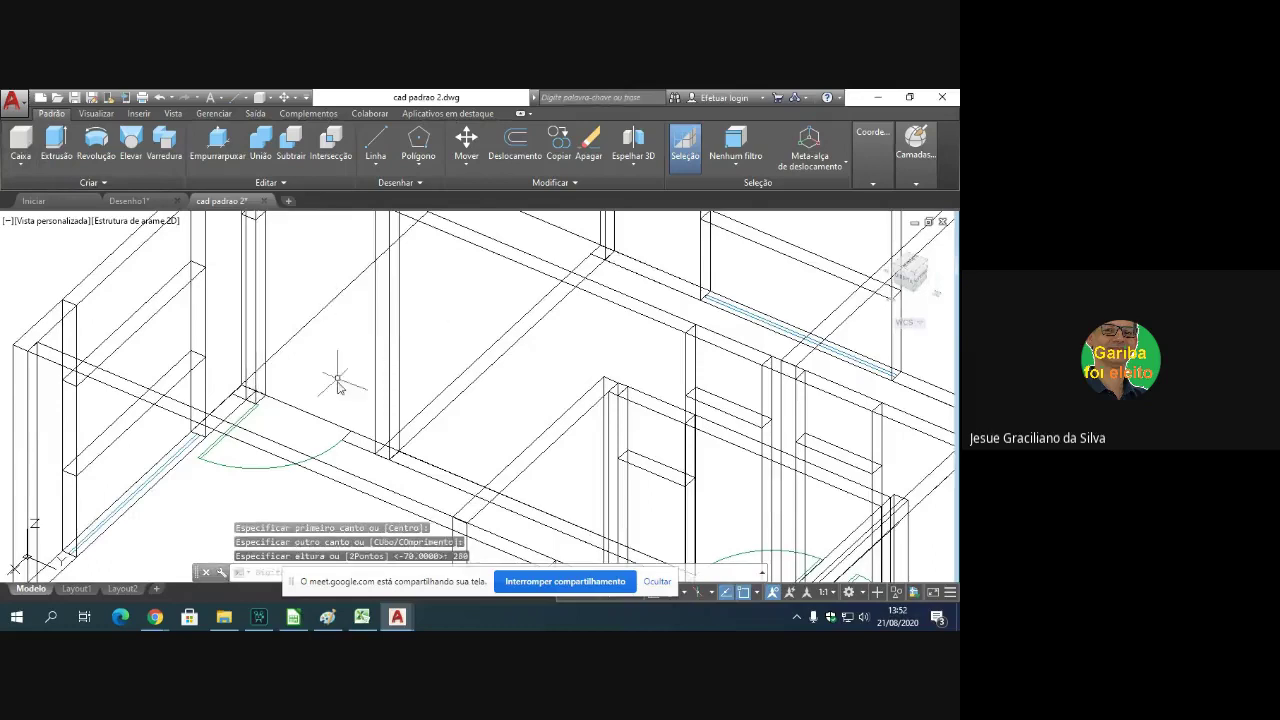
key("Return")
left_click(343, 440)
left_click(388, 452)
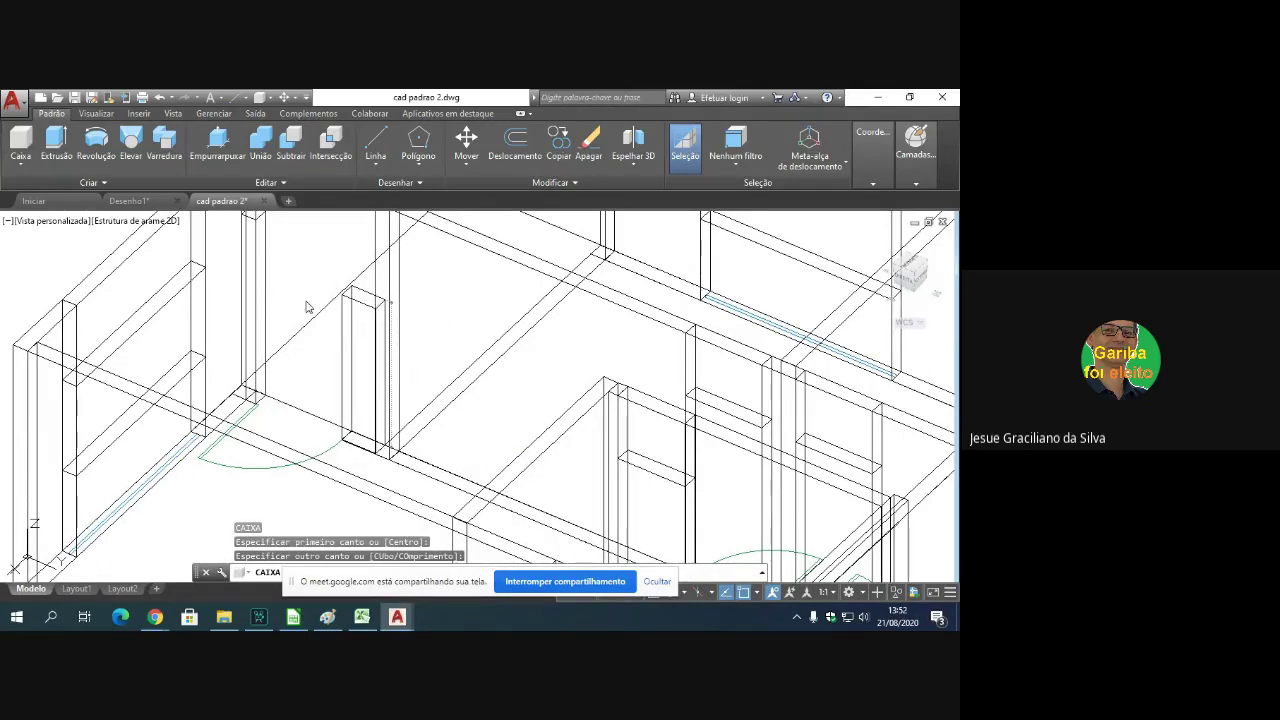
type("280")
key("Return")
- Fill two low wall sections with box solids 70 tall
scroll(298, 340, "down", 3)
scroll(300, 345, "up", 4)
key("Return")
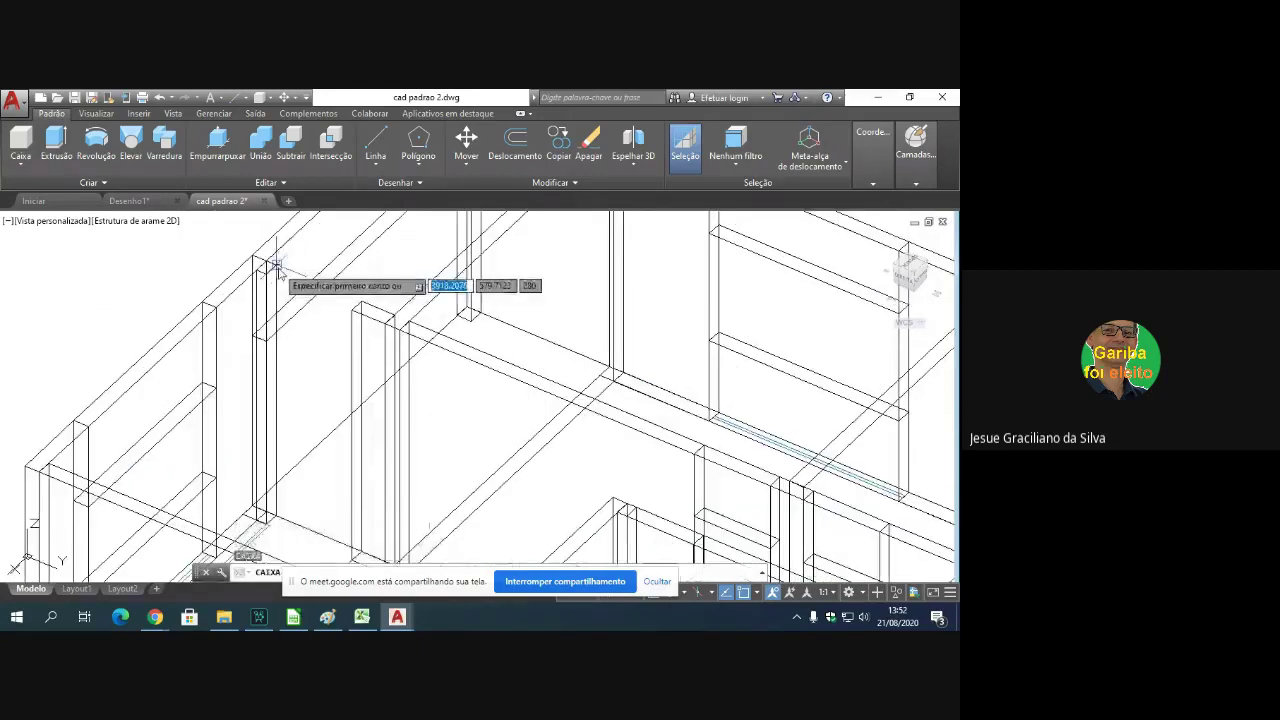
left_click(350, 311)
left_click(357, 377)
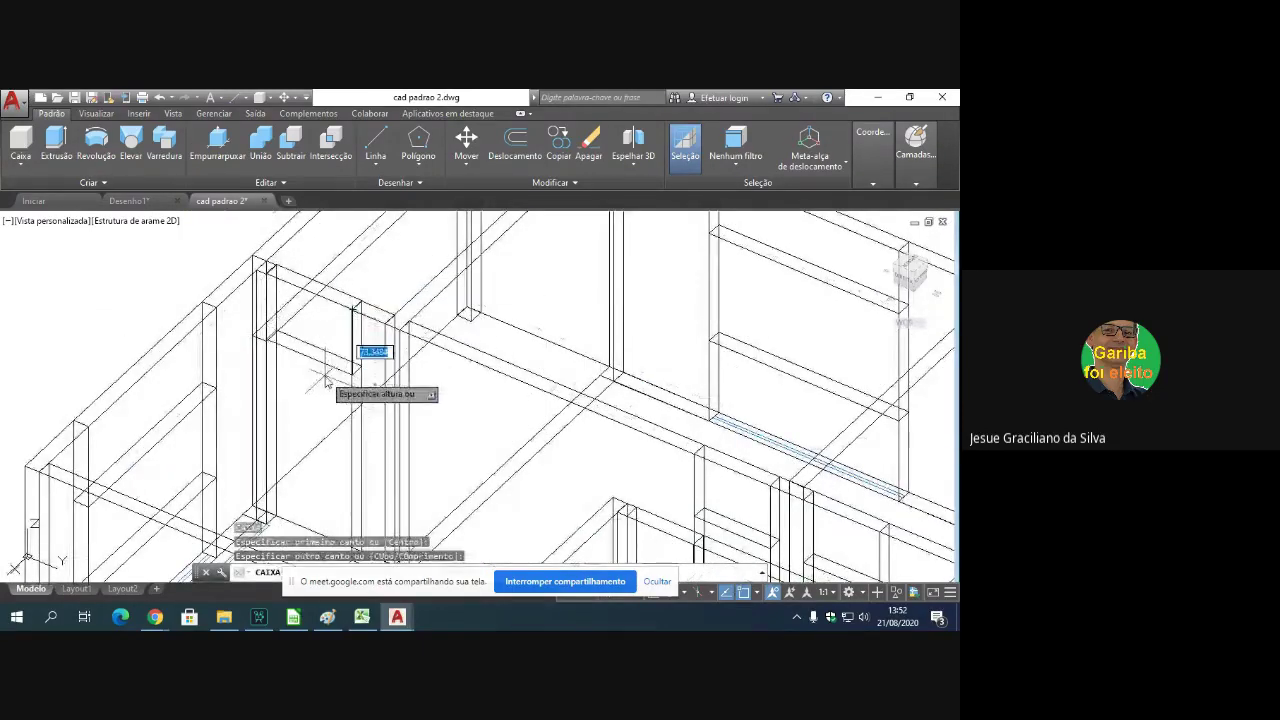
key("Return")
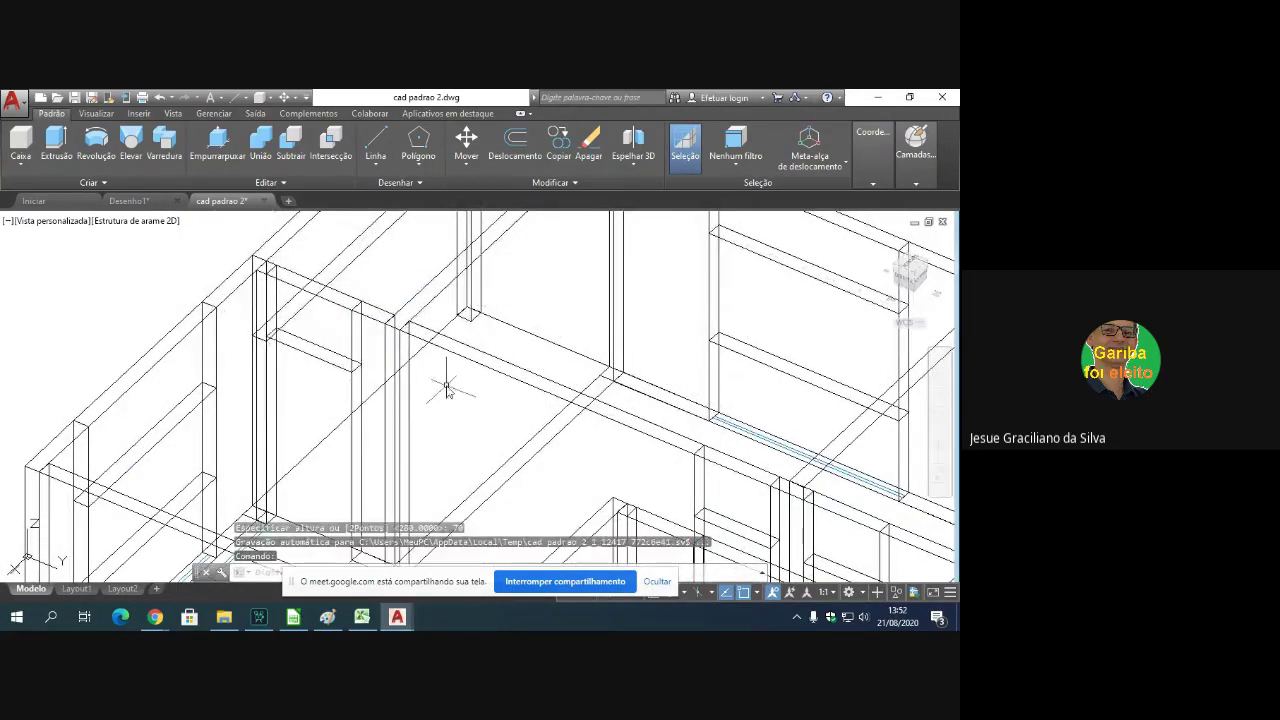
scroll(446, 388, "down", 3)
scroll(500, 420, "down", 2)
scroll(520, 440, "down", 1)
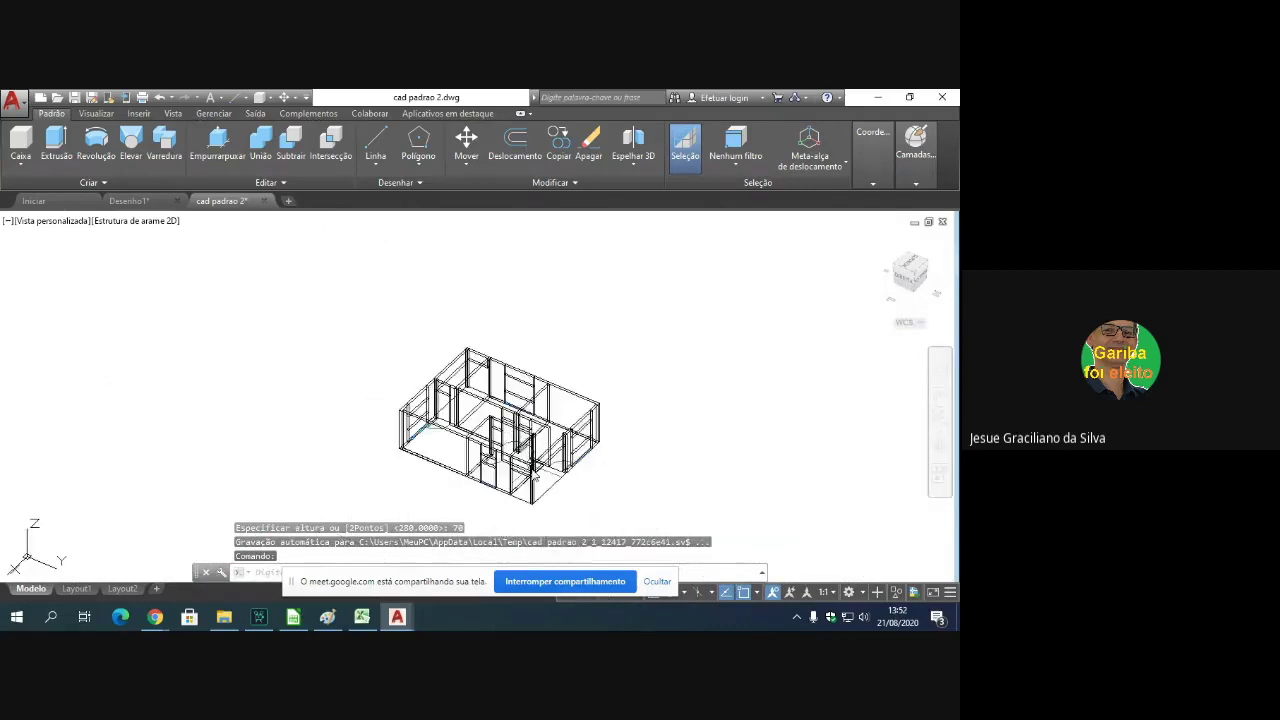
scroll(534, 468, "up", 2)
scroll(500, 420, "down", 1)
scroll(445, 320, "down", 2)
scroll(440, 330, "up", 5)
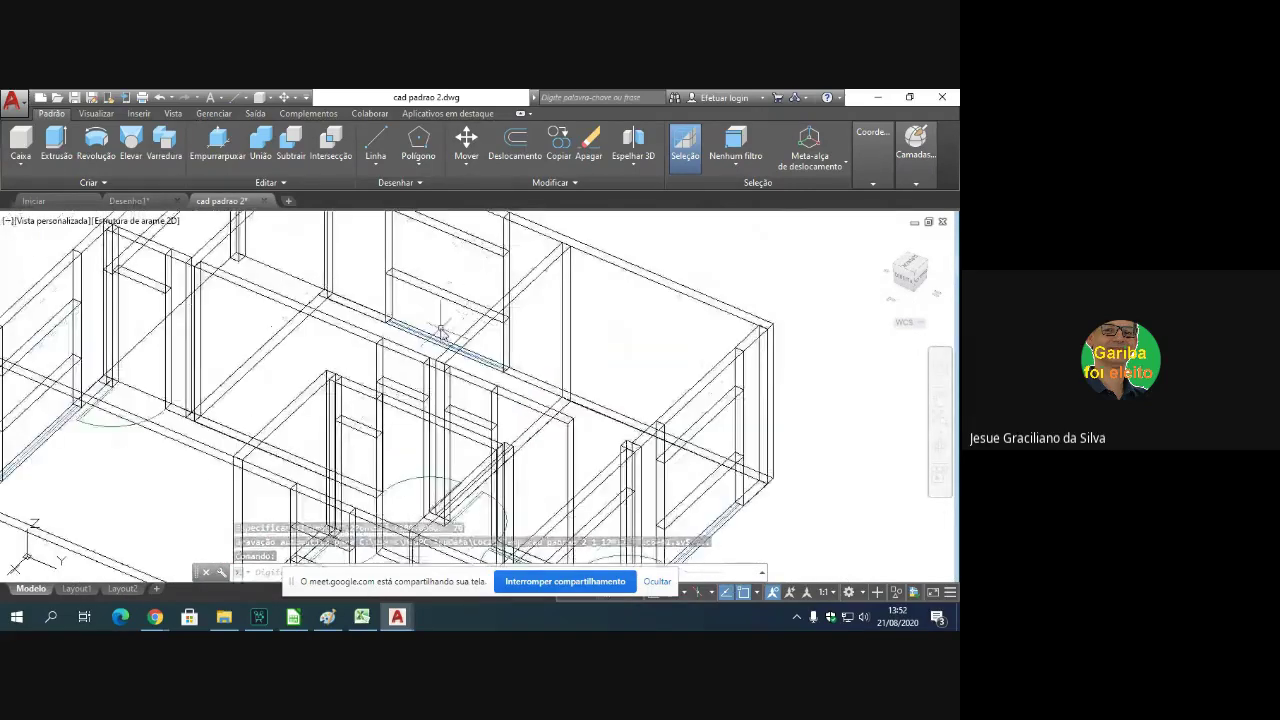
scroll(597, 418, "down", 3)
scroll(554, 408, "up", 4)
key("Return")
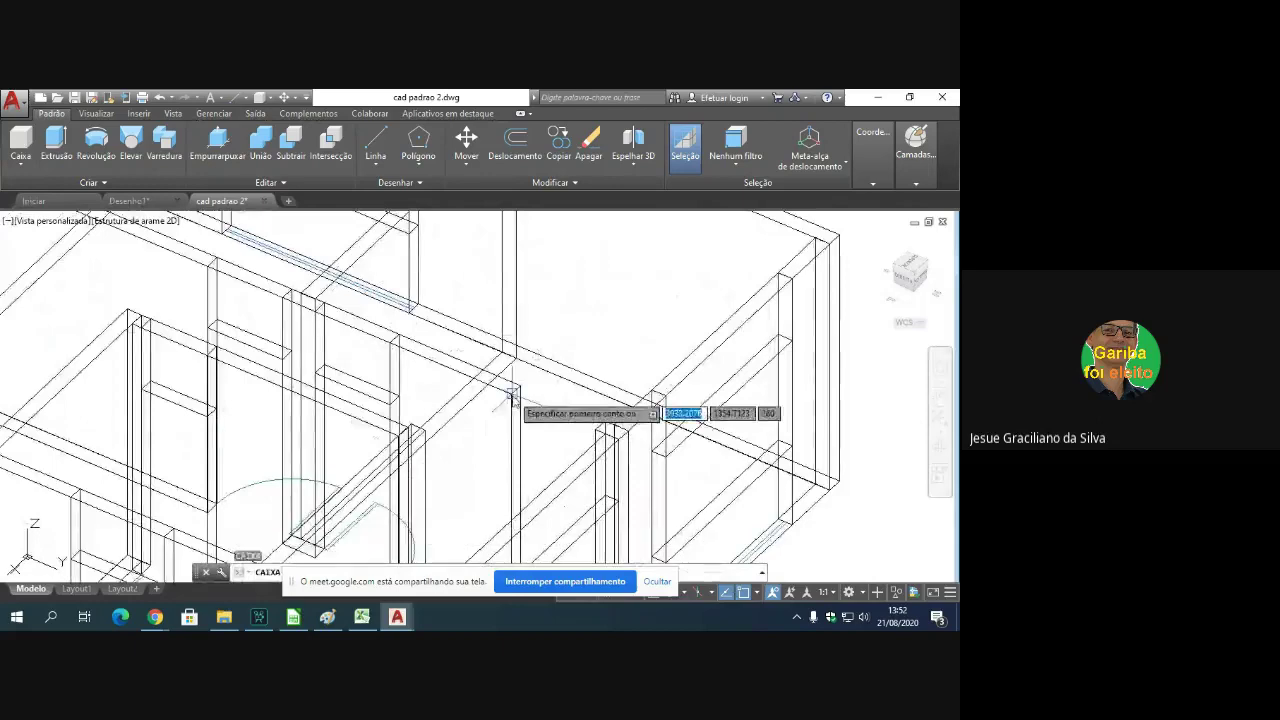
left_click(602, 422)
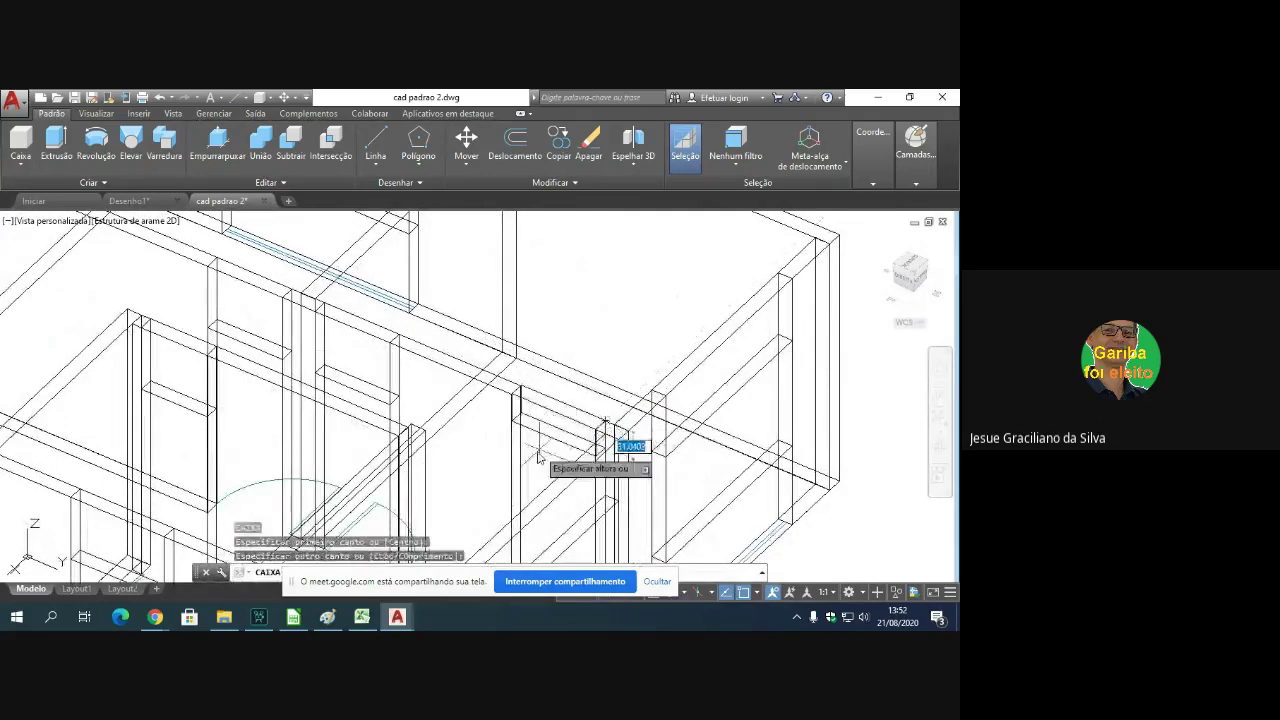
type("70")
key("Return")
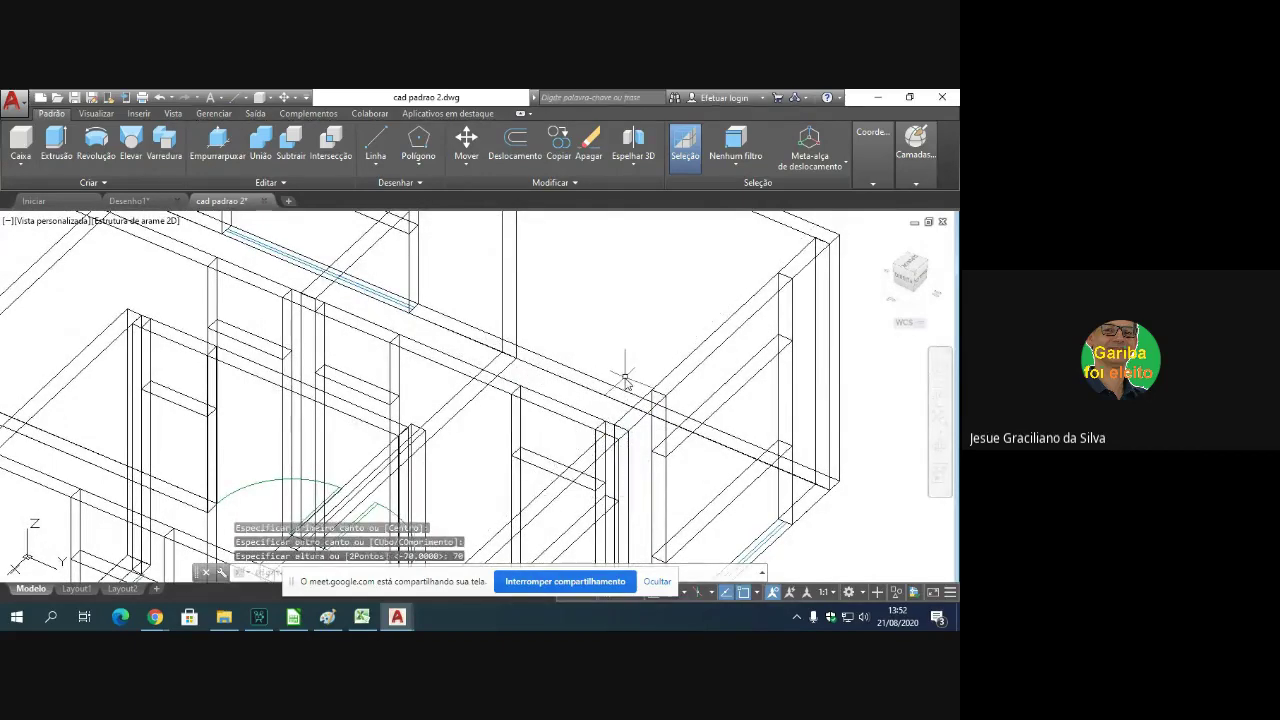
scroll(624, 380, "down", 4)
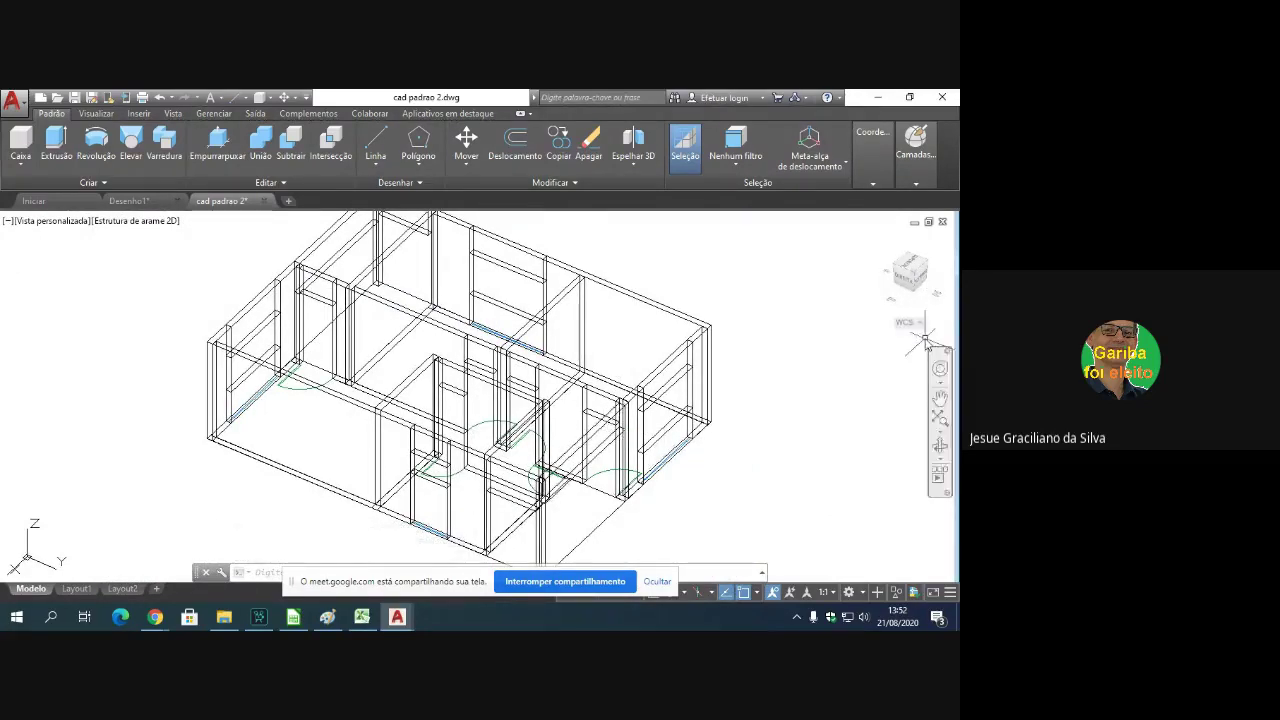
- Orbit the house to a new angle and render it in the Raio X visual style
left_click(940, 447)
mouse_move(900, 445)
left_mouse_down()
mouse_move(681, 417)
mouse_move(631, 438)
left_mouse_up()
left_click_drag(640, 444, 630, 425)
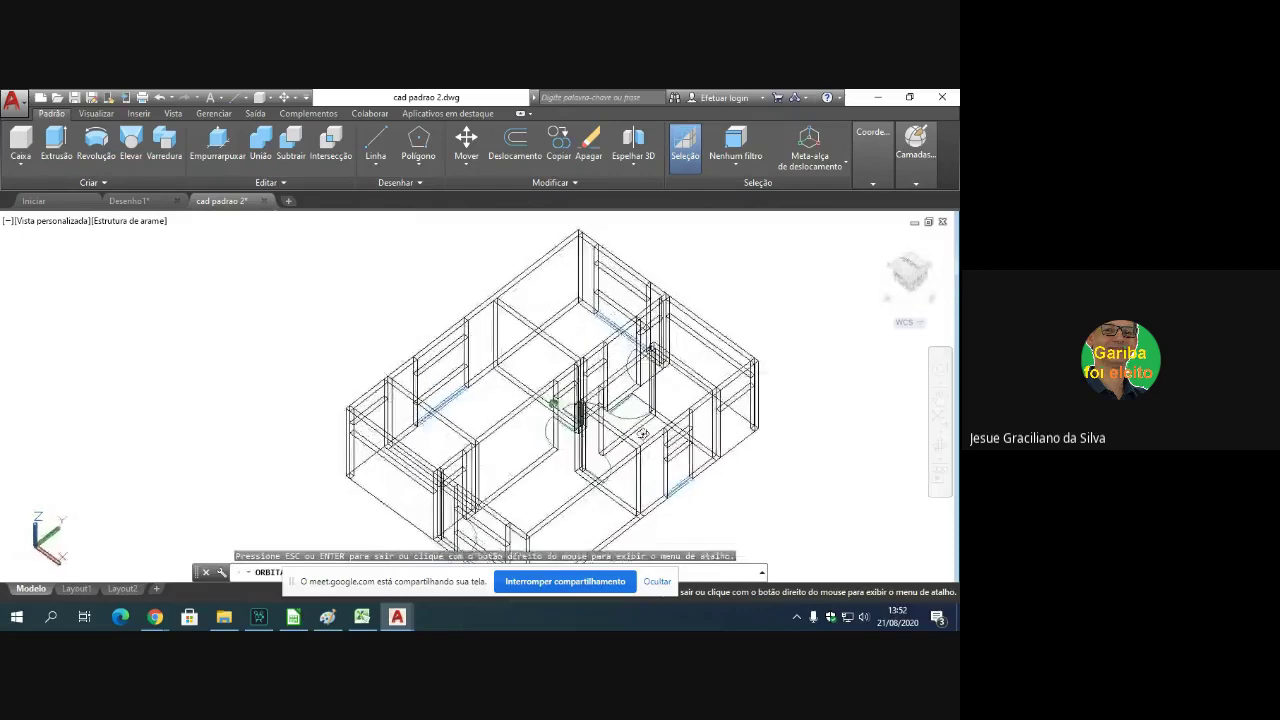
left_click(916, 184)
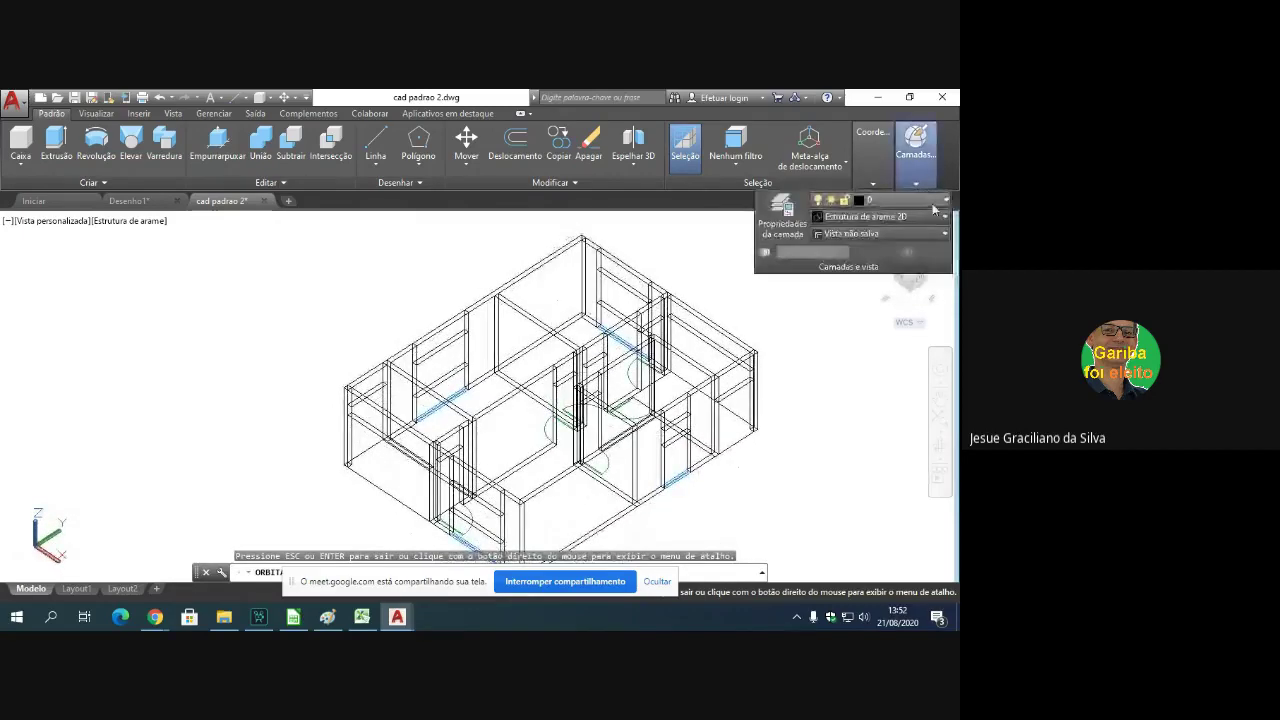
left_click(921, 220)
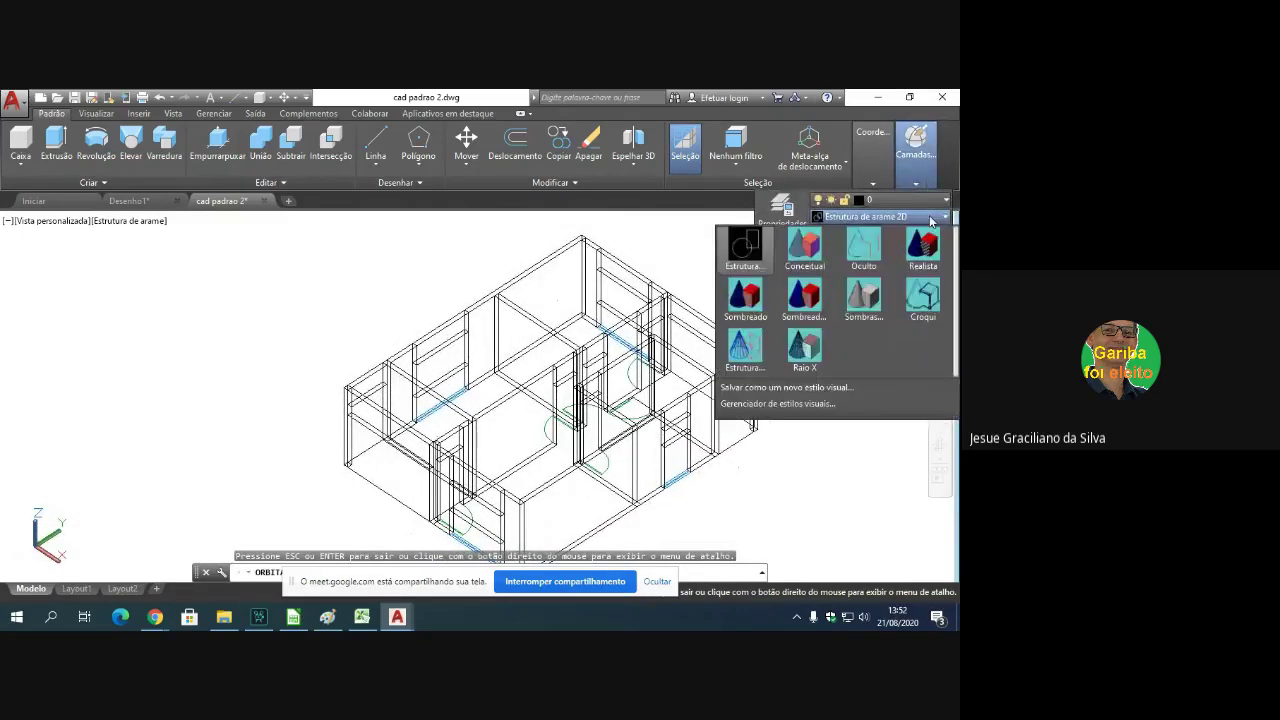
left_click(807, 345)
key("Escape")
- Open the Propriedades da camada layer manager
left_click(873, 184)
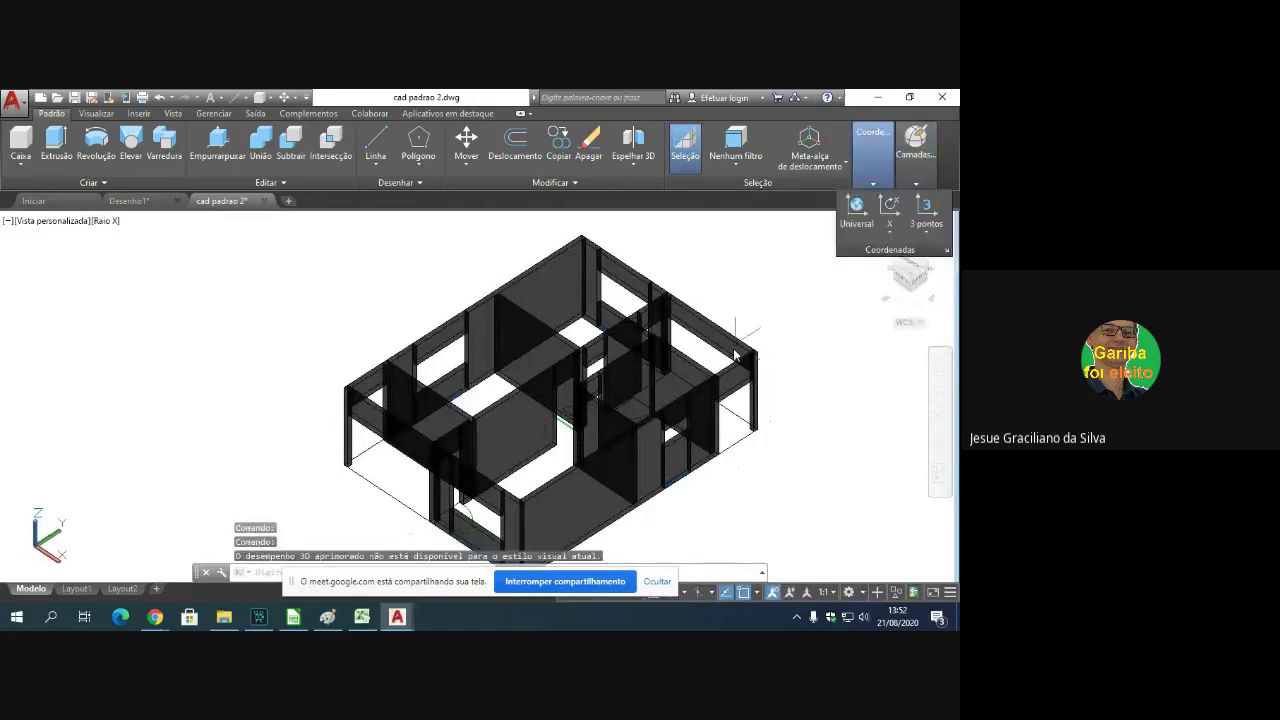
key("Escape")
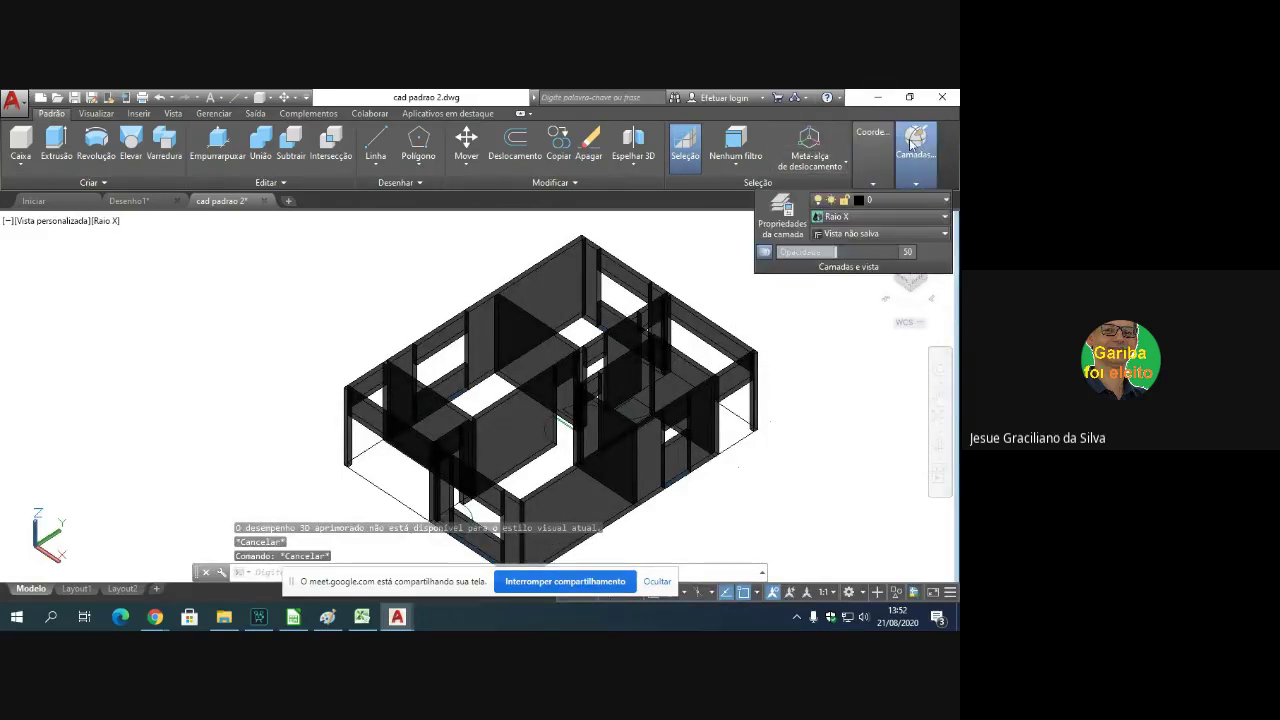
mouse_move(915, 145)
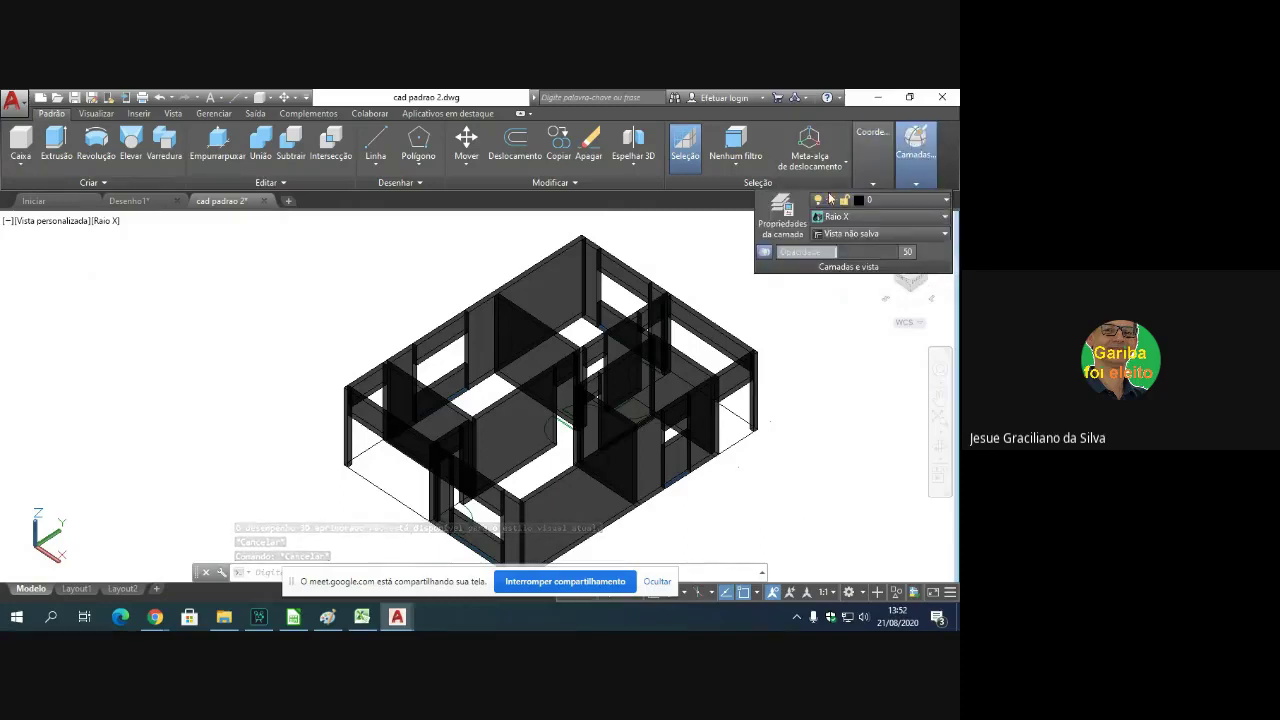
left_click(782, 210)
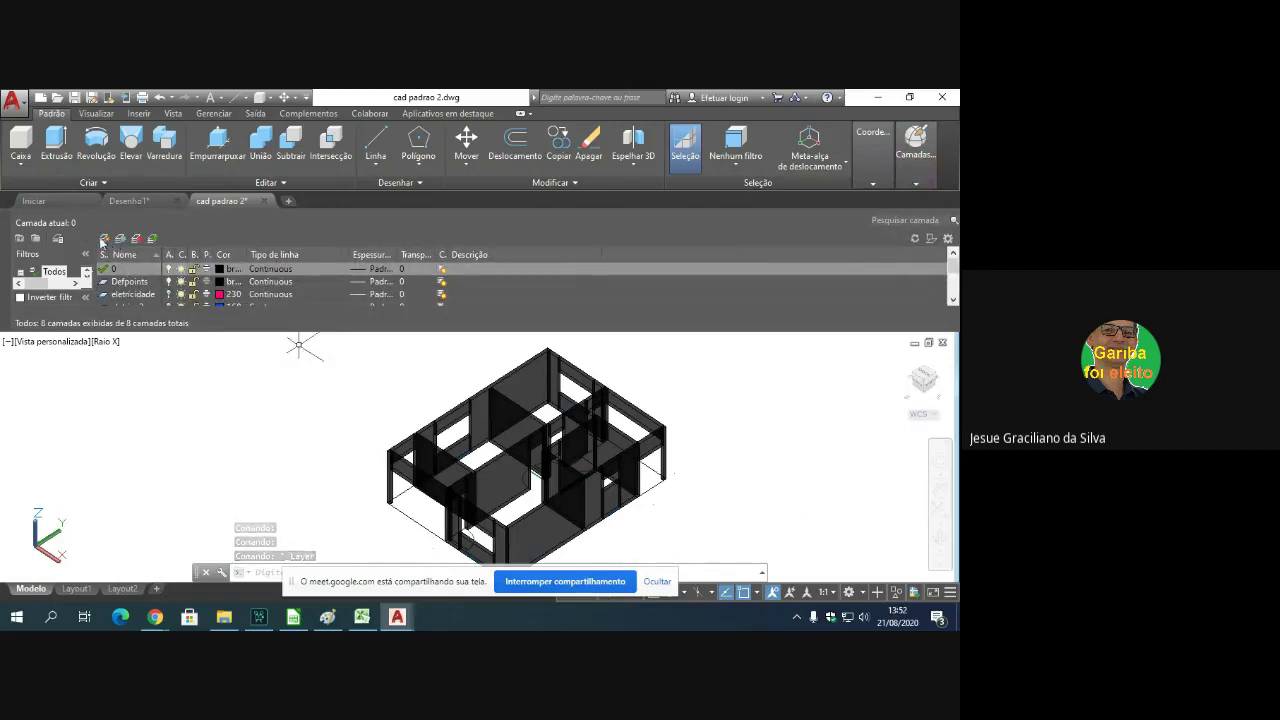
- Create layer PAREDE 3D with tan index colour 41, then close Layer Properties
left_click(104, 241)
type("PAREDE 3D")
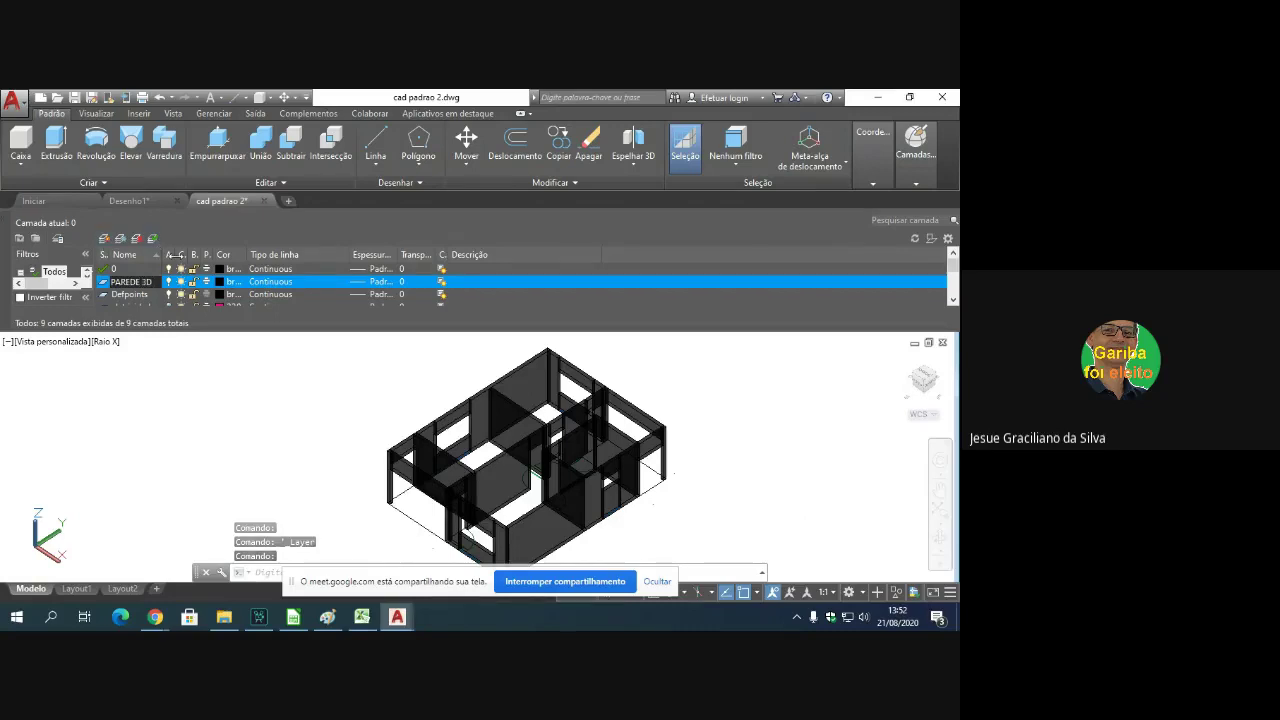
key("Return")
left_click(219, 283)
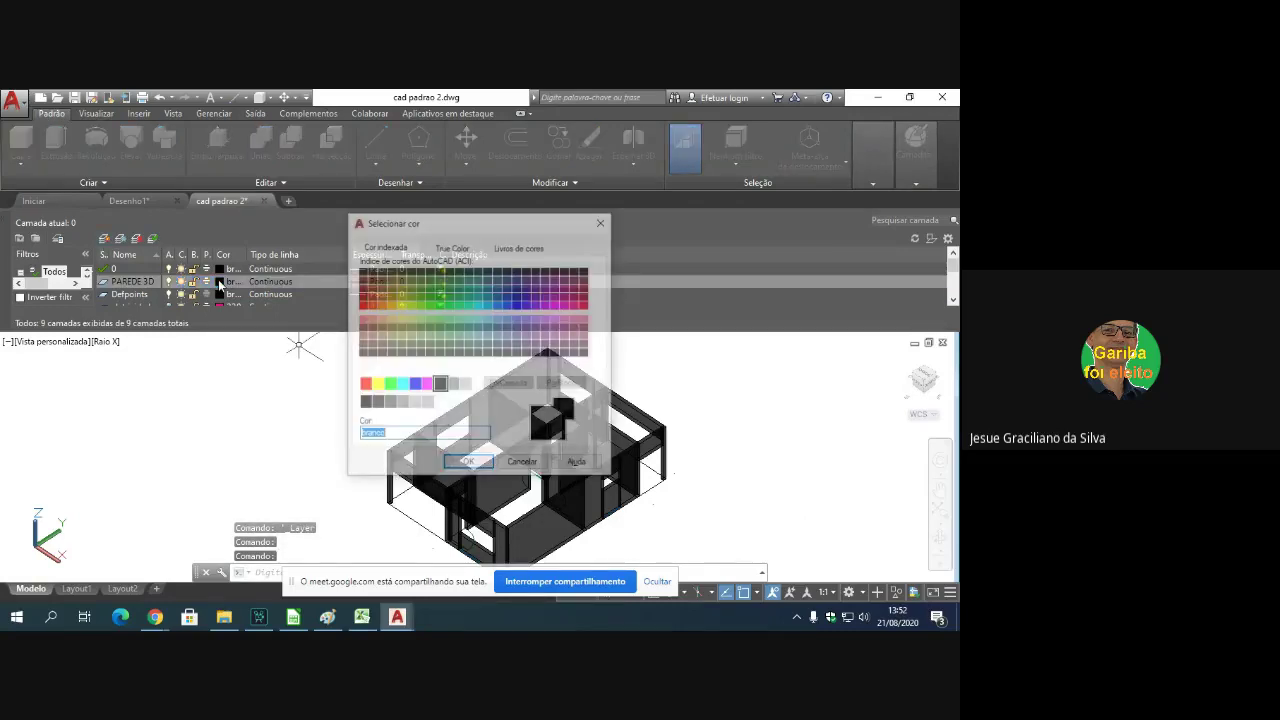
left_click(381, 290)
type("41")
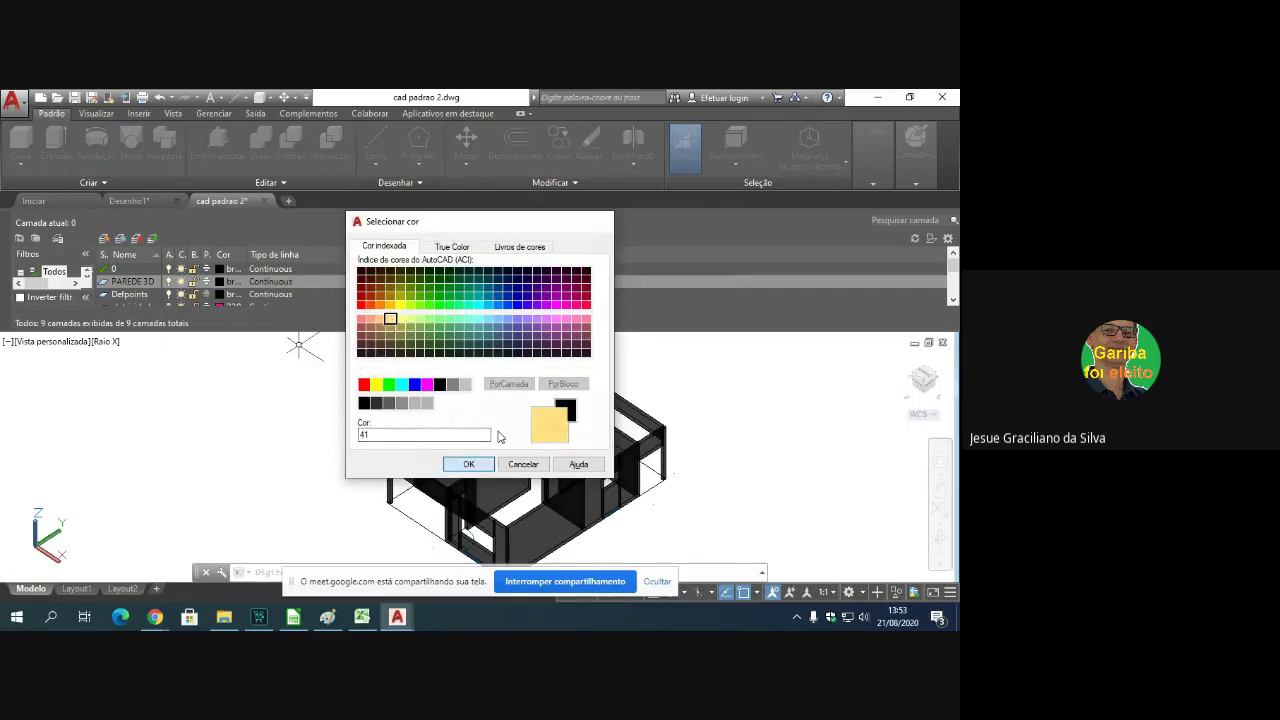
key("Return")
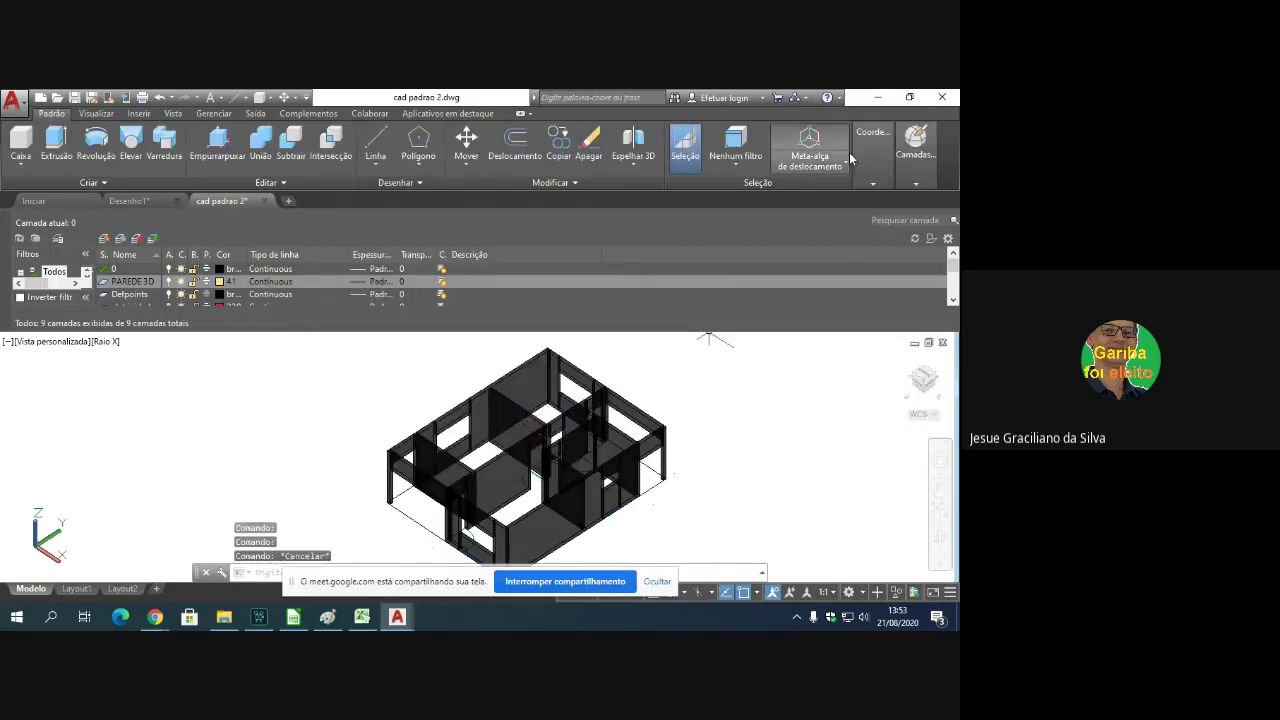
mouse_move(873, 150)
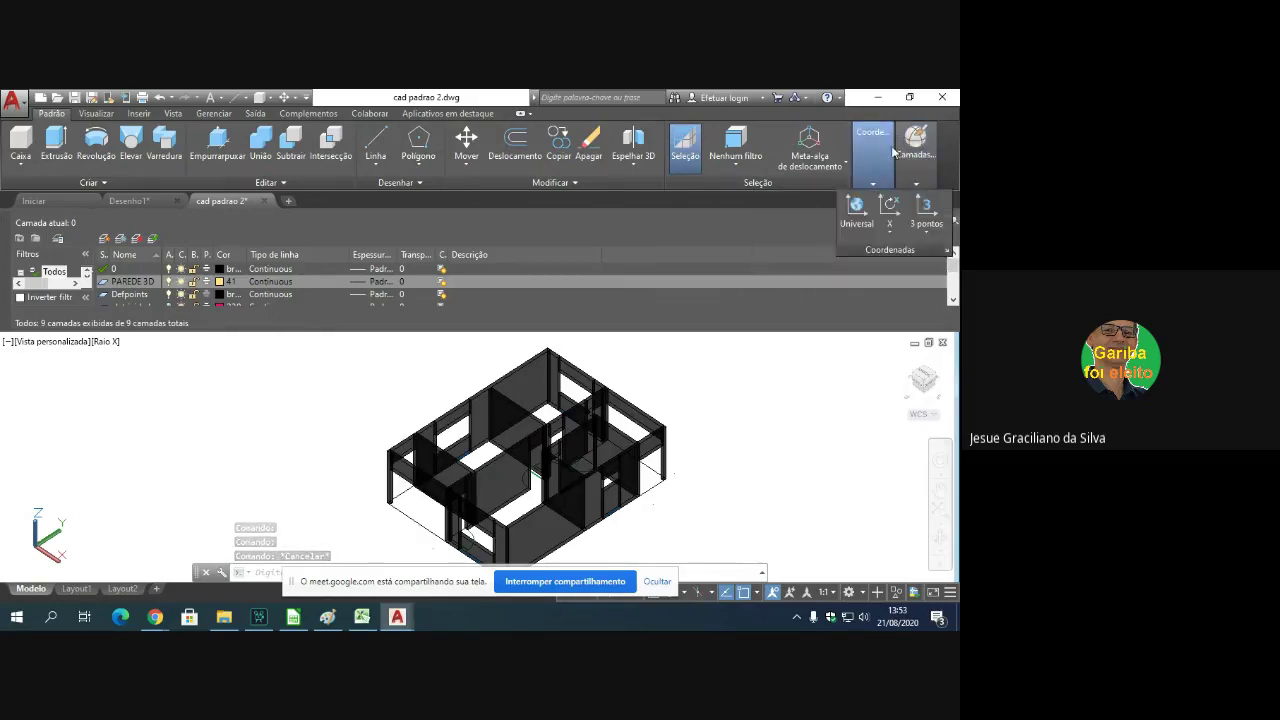
left_click(782, 230)
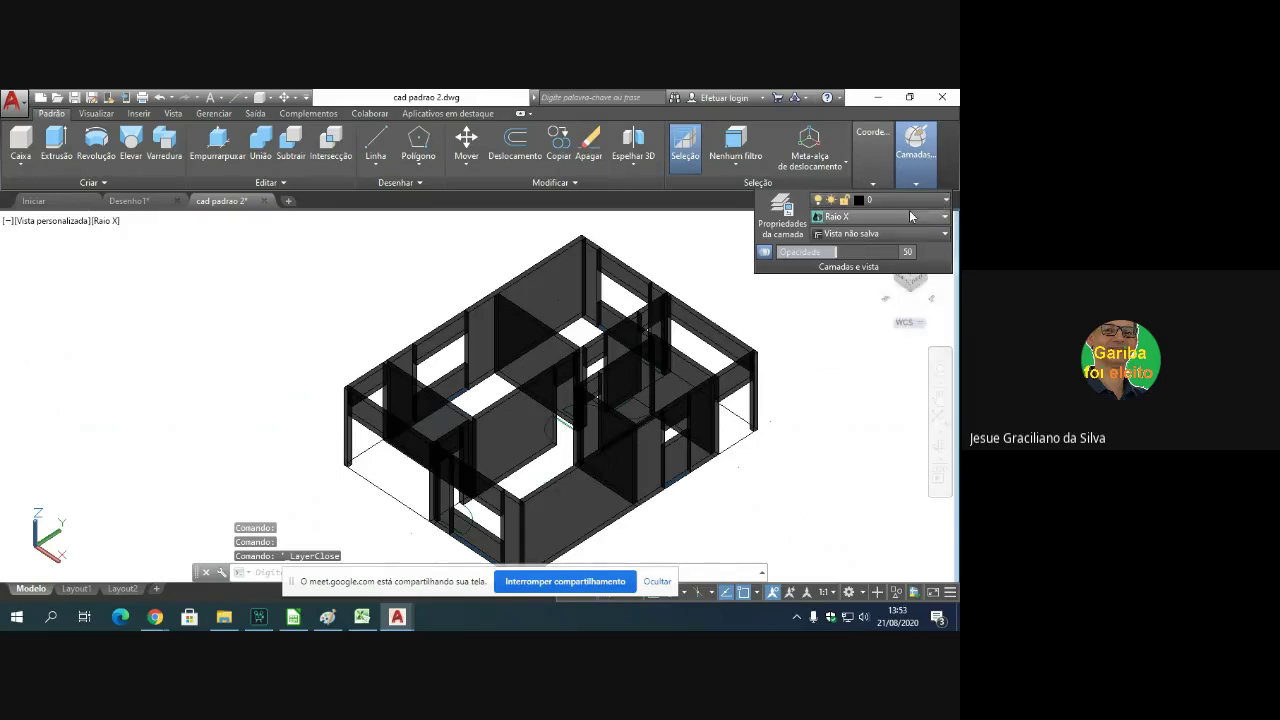
- Select the whole house with a crossing window and move it onto the PAREDE 3D layer
left_click(776, 540)
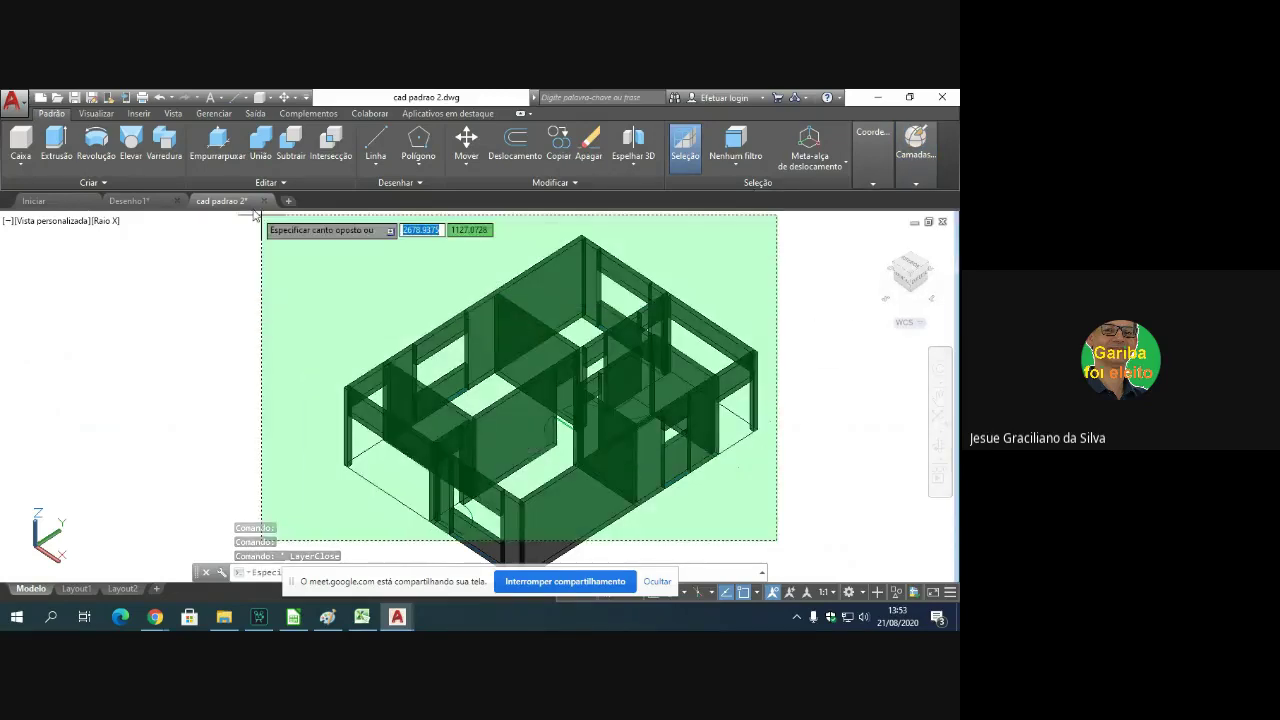
left_click(313, 232)
left_click(915, 145)
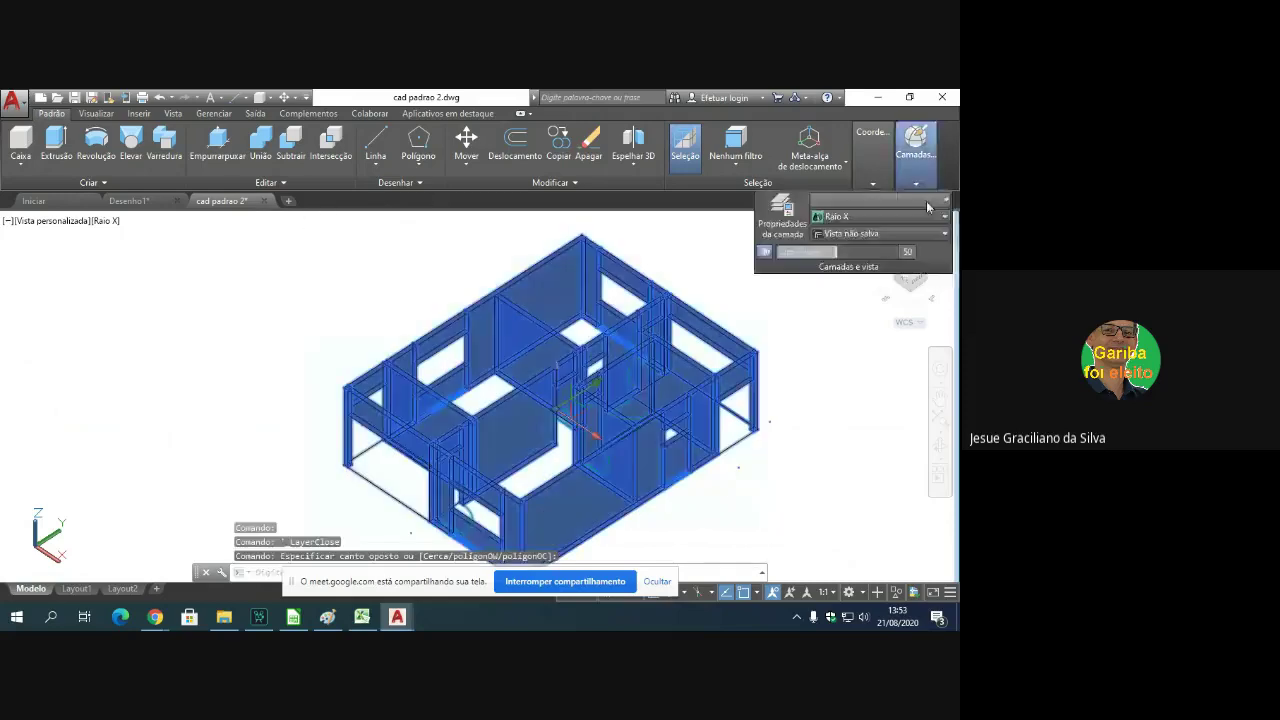
left_click(936, 201)
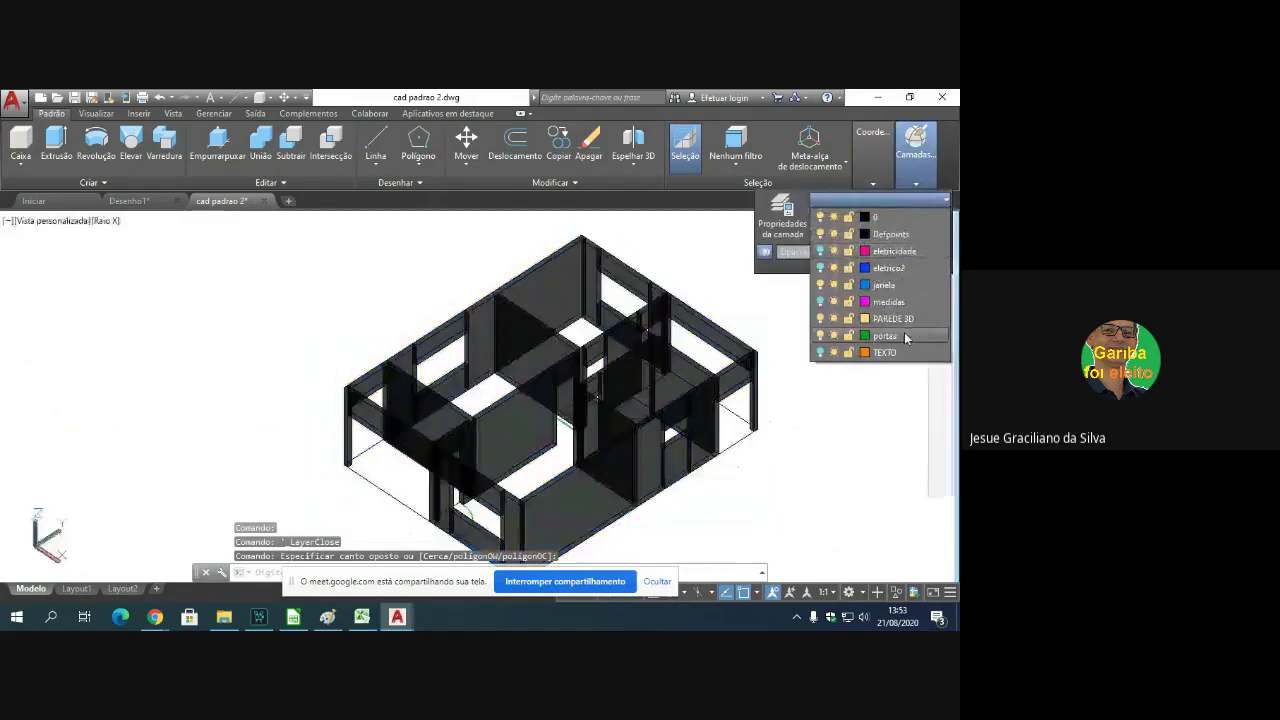
left_click(910, 318)
key("Escape")
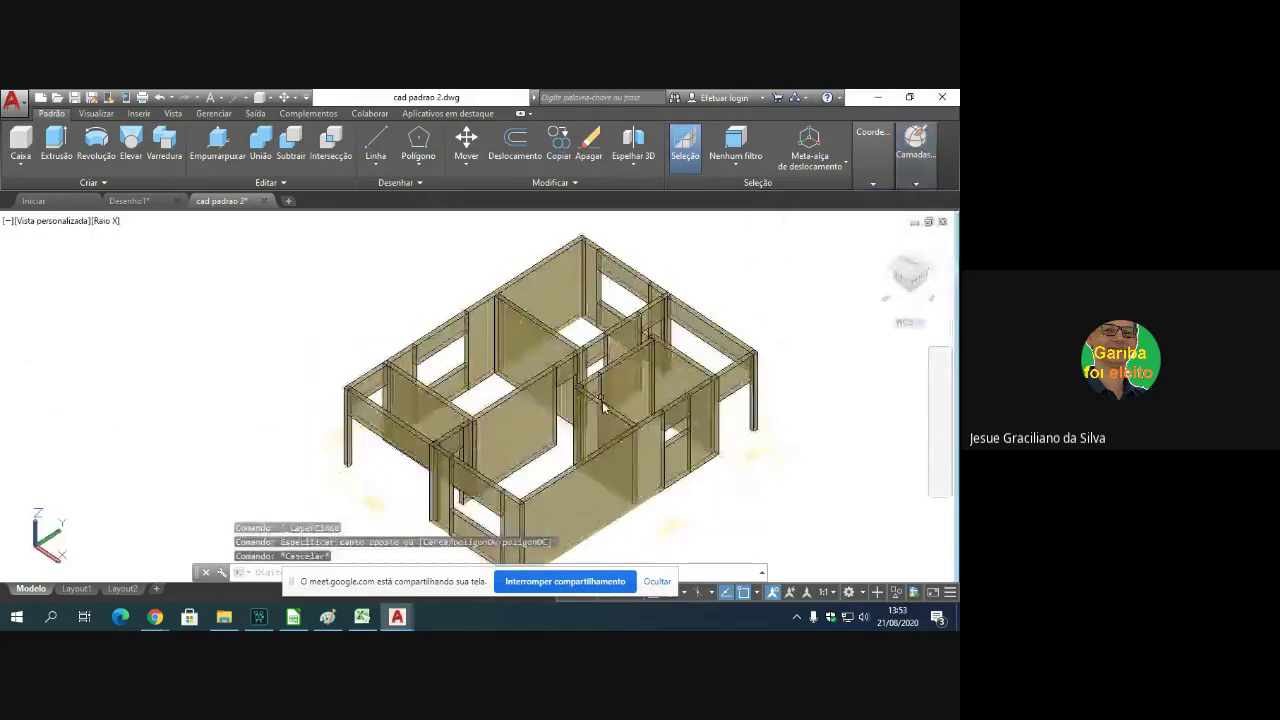
- Check the layer list in the expanded Layers panel without changing anything
scroll(730, 390, "down", 2)
scroll(730, 390, "up", 2)
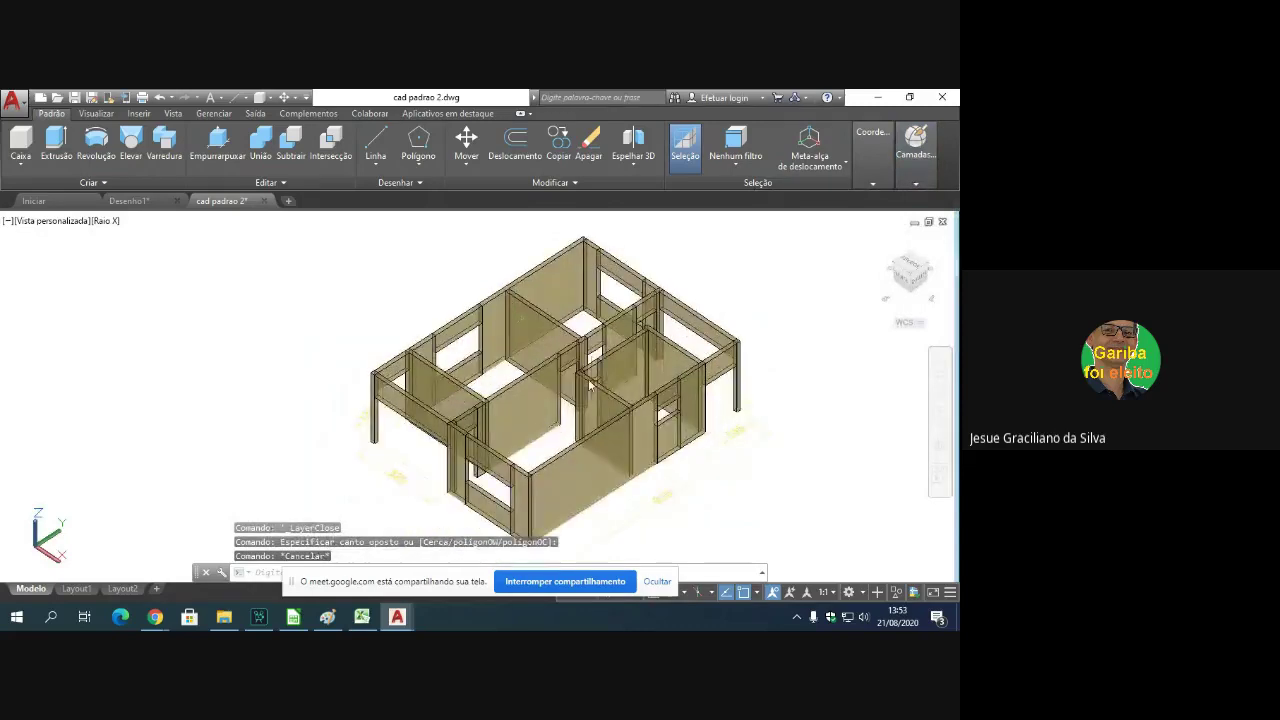
left_click(916, 184)
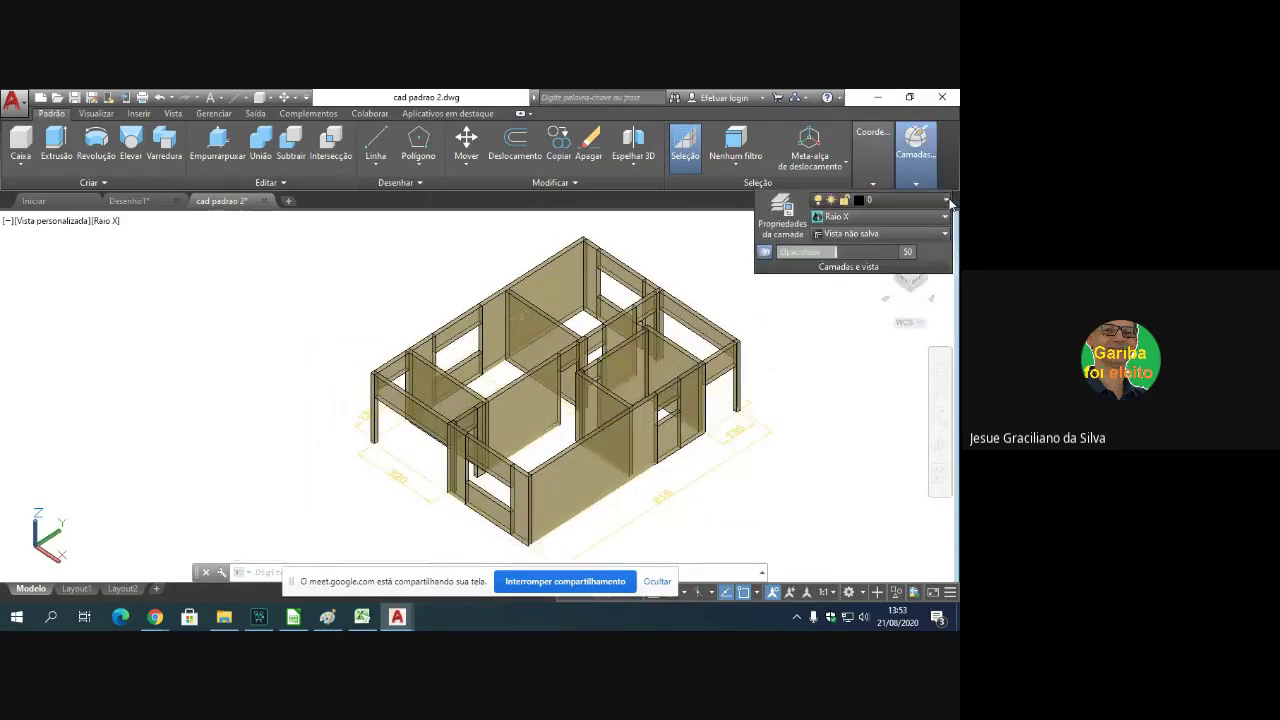
left_click(880, 200)
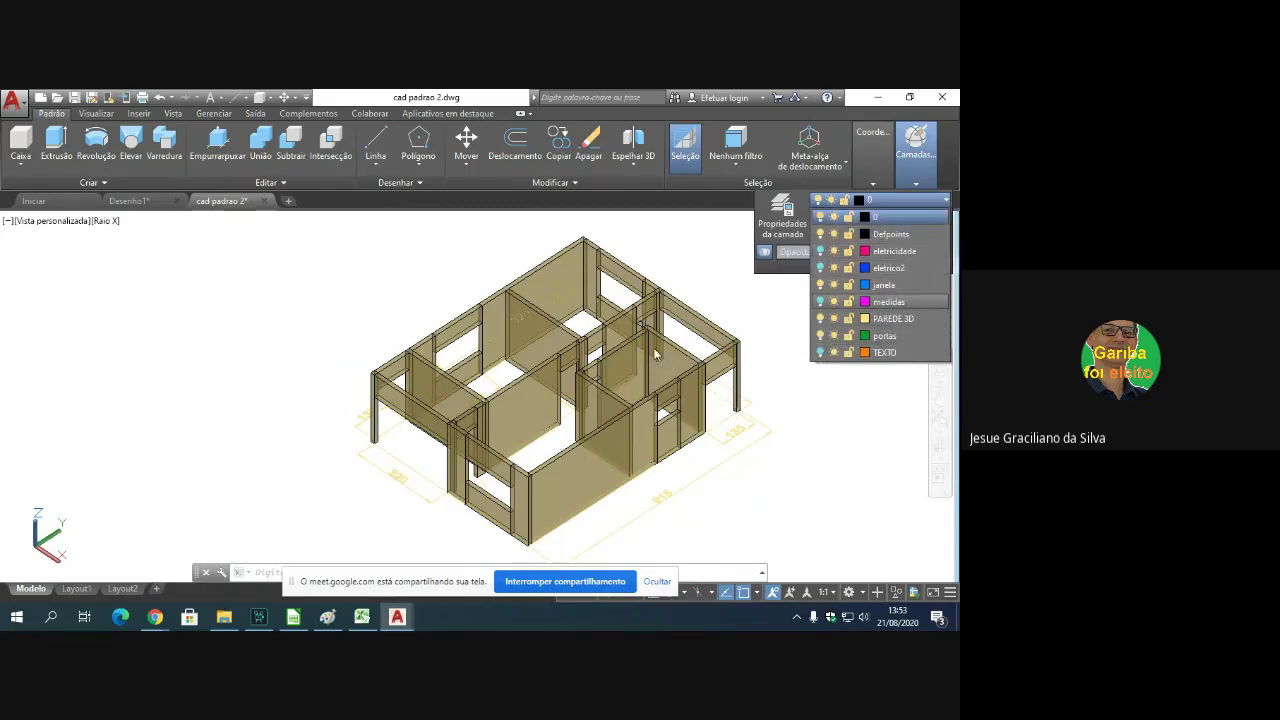
left_click(750, 334)
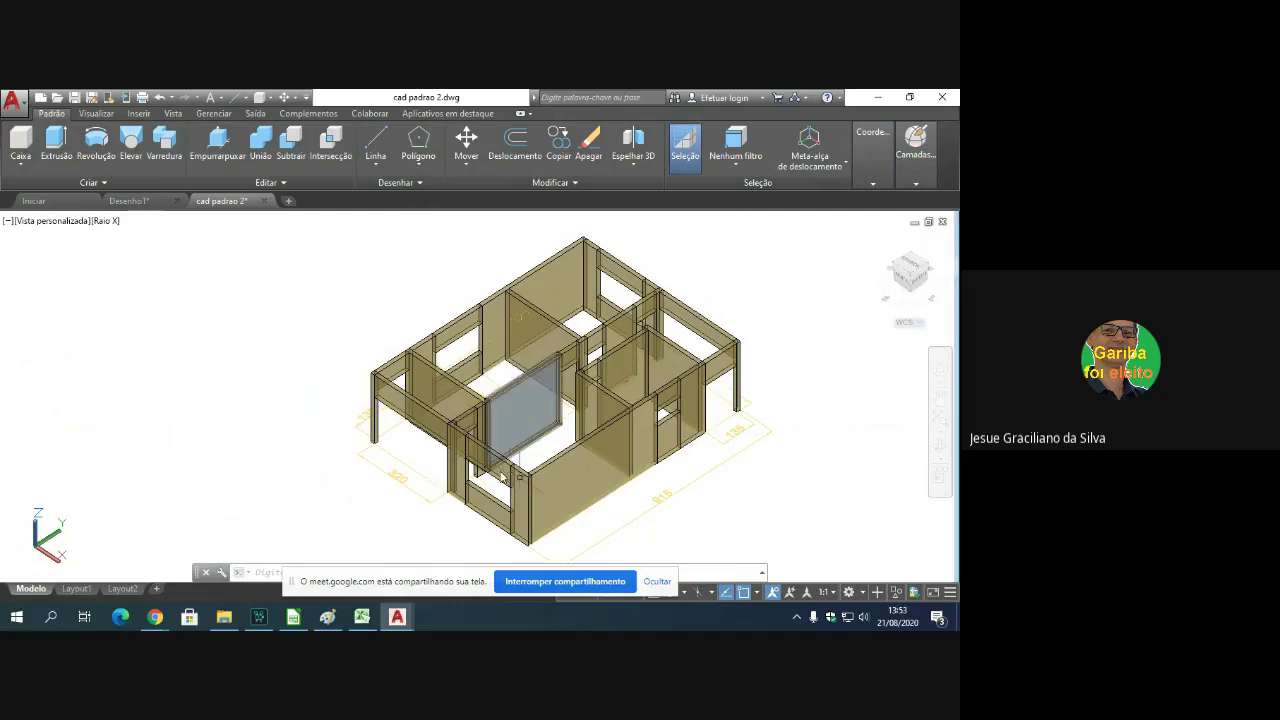
scroll(562, 490, "up", 2)
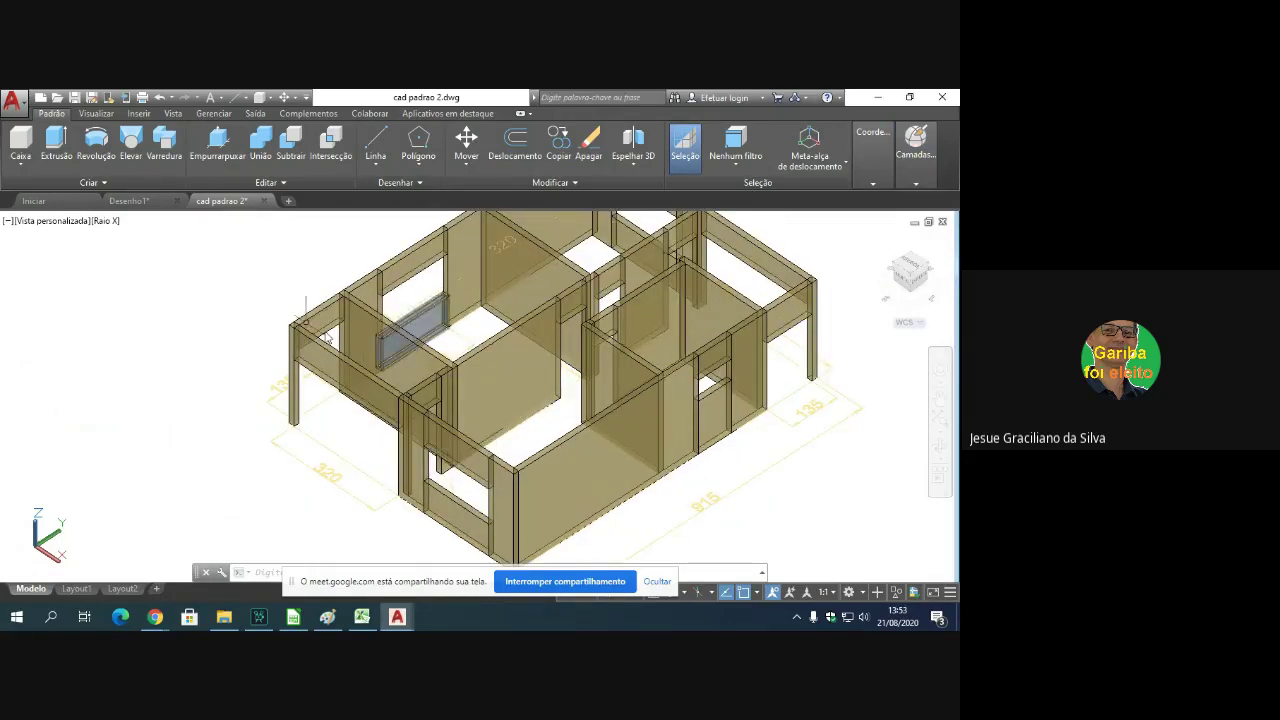
scroll(418, 316, "down", 2)
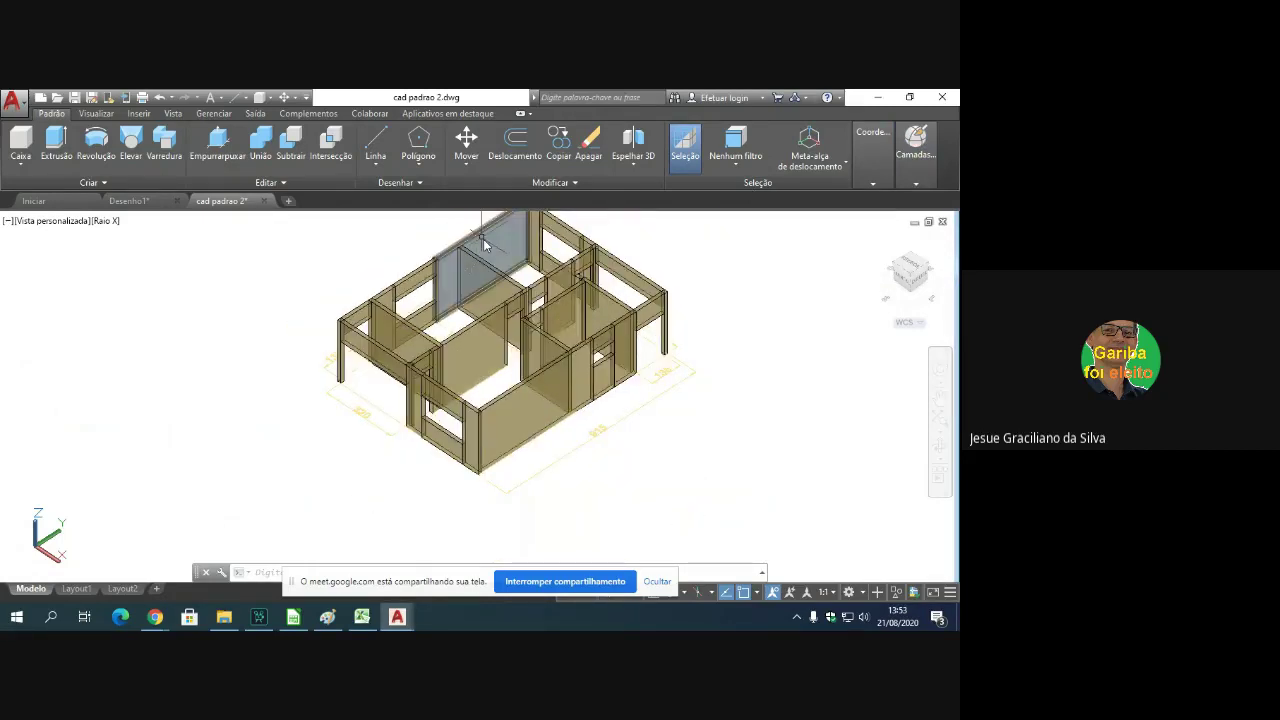
scroll(483, 243, "up", 2)
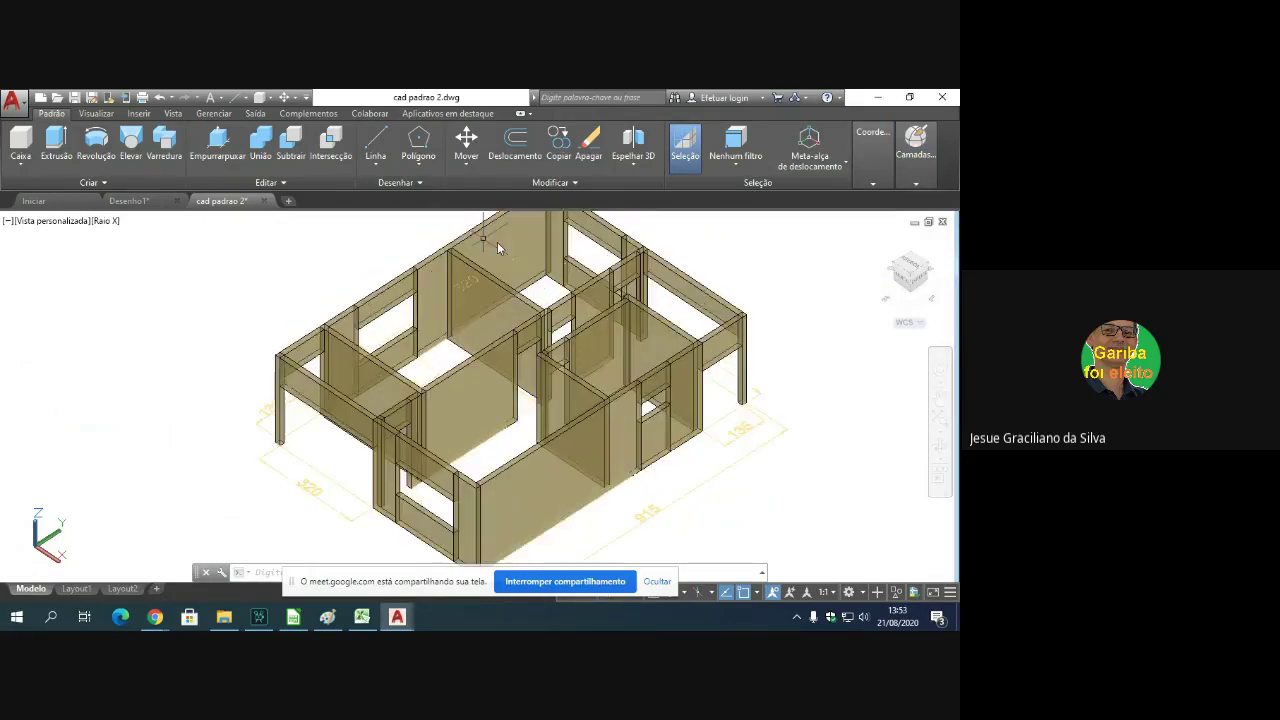
- Start a union and pick the first three left wall solids
left_click(262, 145)
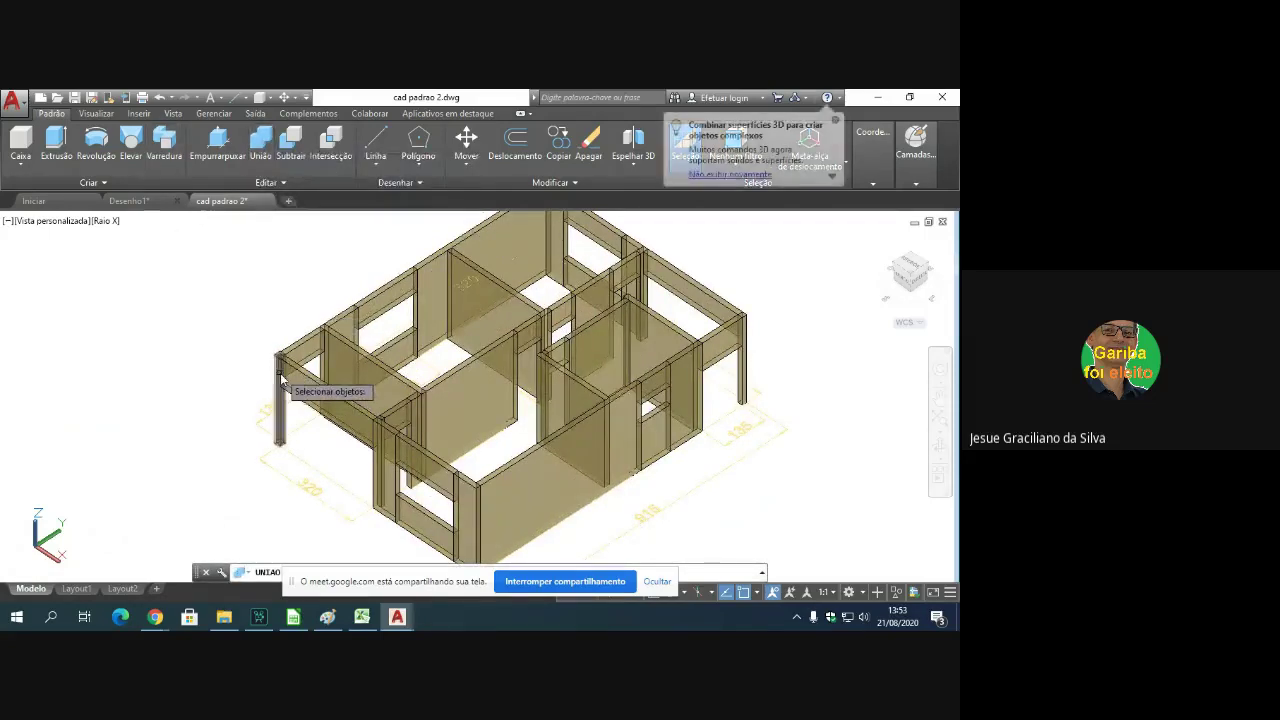
left_click(292, 372)
left_click(306, 360)
left_click(318, 352)
- Add six more left and front-left wall pieces and merge the left walls into one solid
left_click(385, 408)
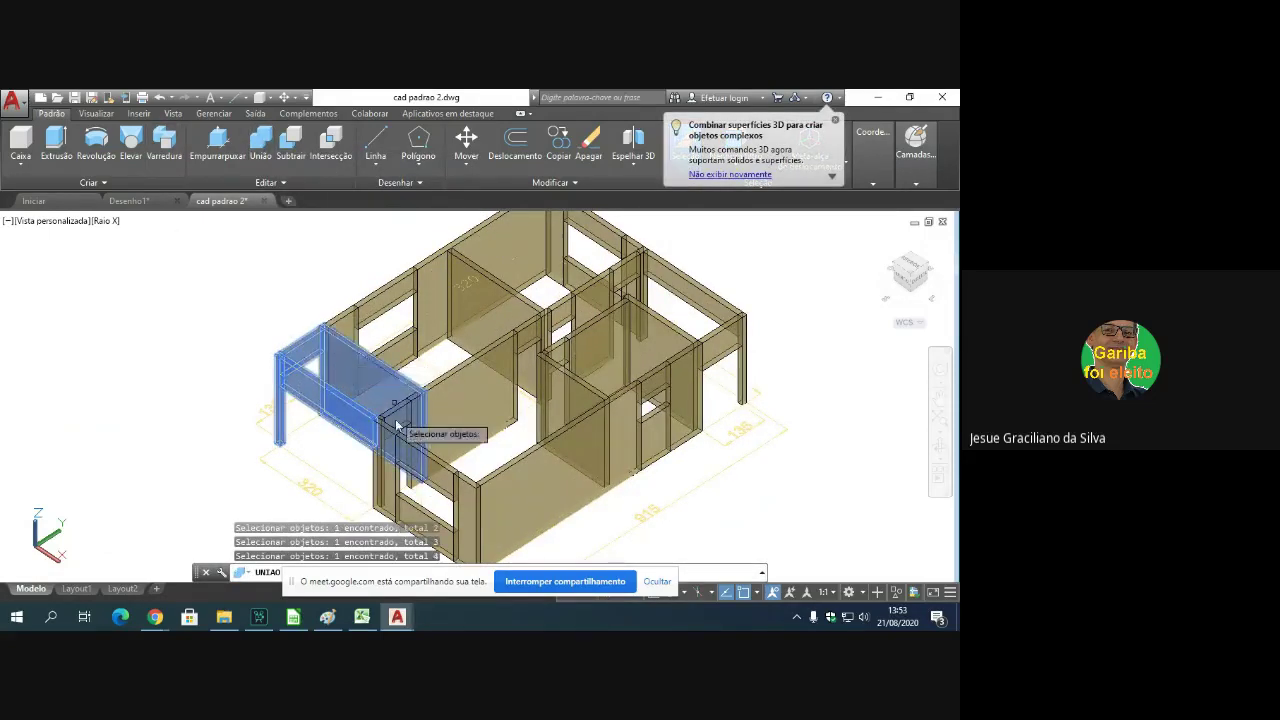
left_click(407, 430)
left_click(396, 472)
left_click(423, 480)
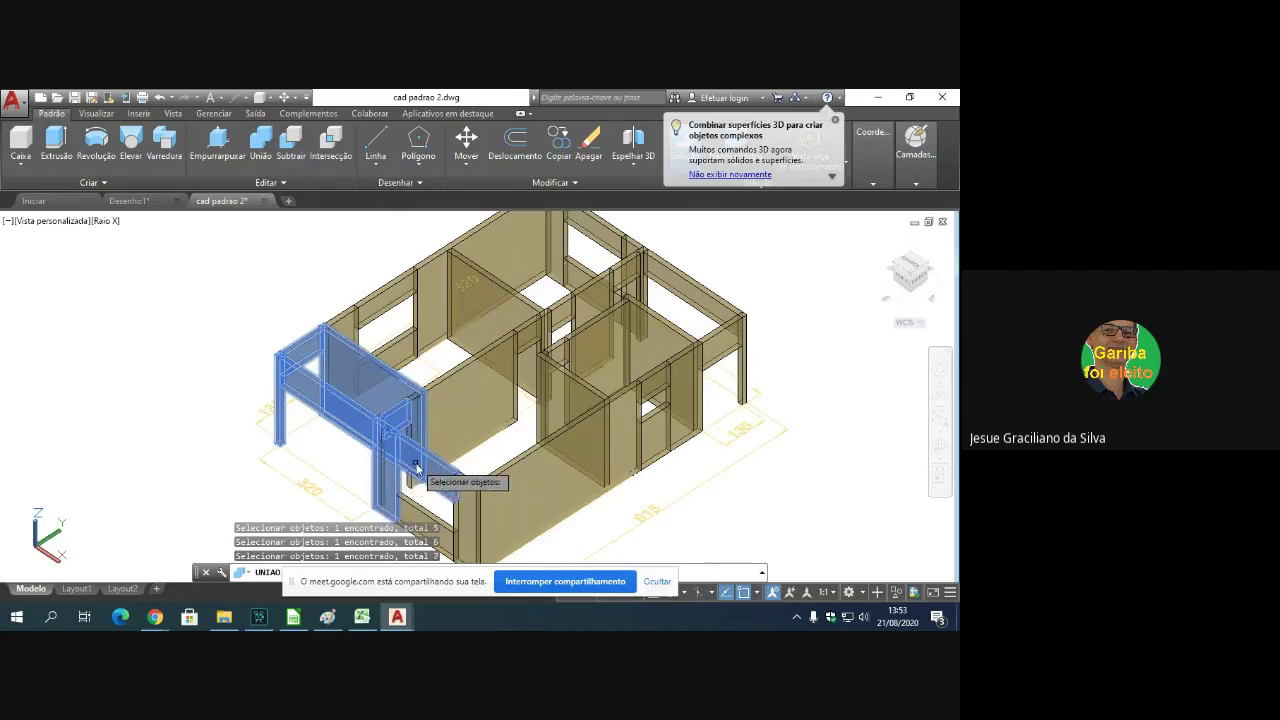
left_click(445, 505)
left_click(558, 469)
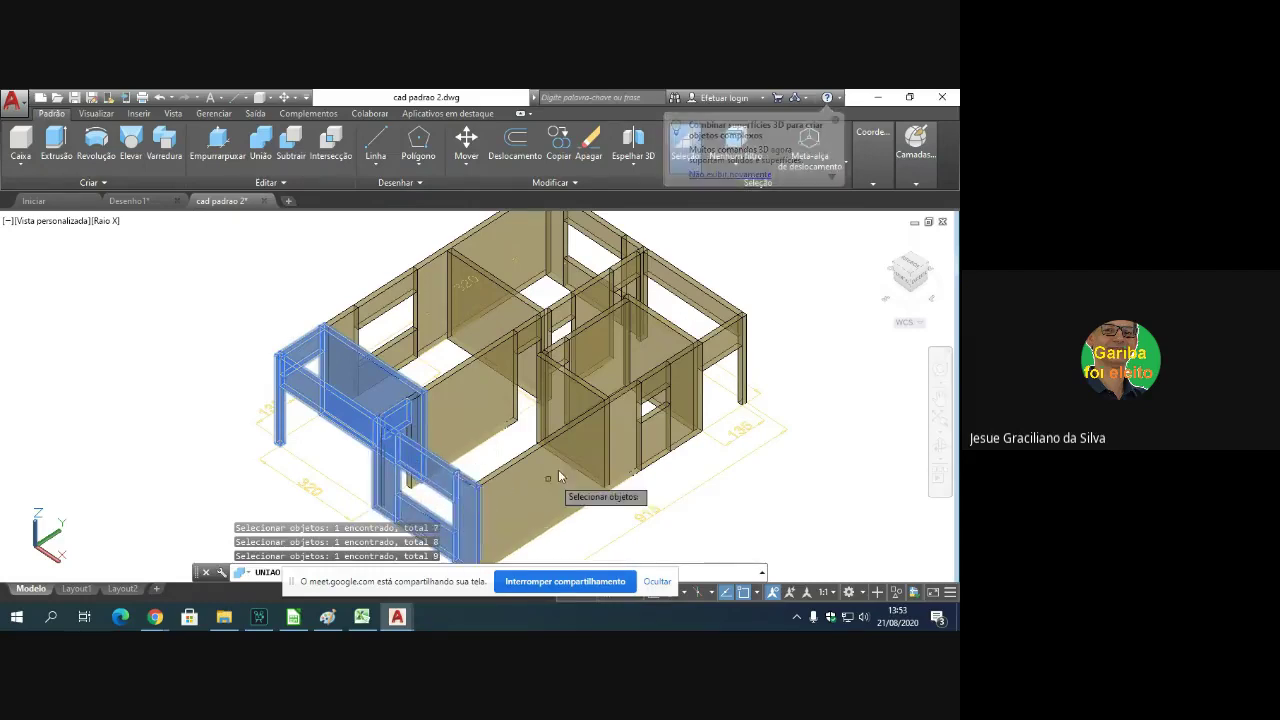
key("Return")
key("Return")
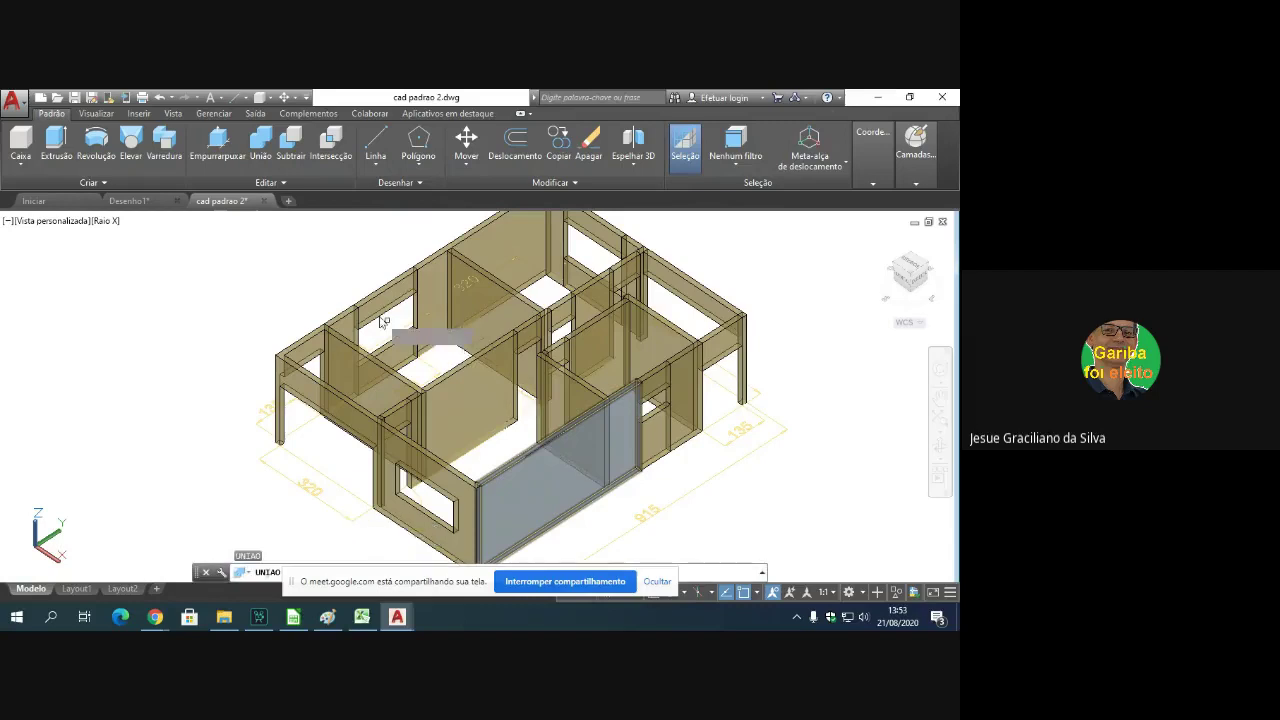
- Start a new union with the merged left wall, window wall, partition, back and right walls
left_click(352, 325)
left_click(370, 312)
left_click(335, 333)
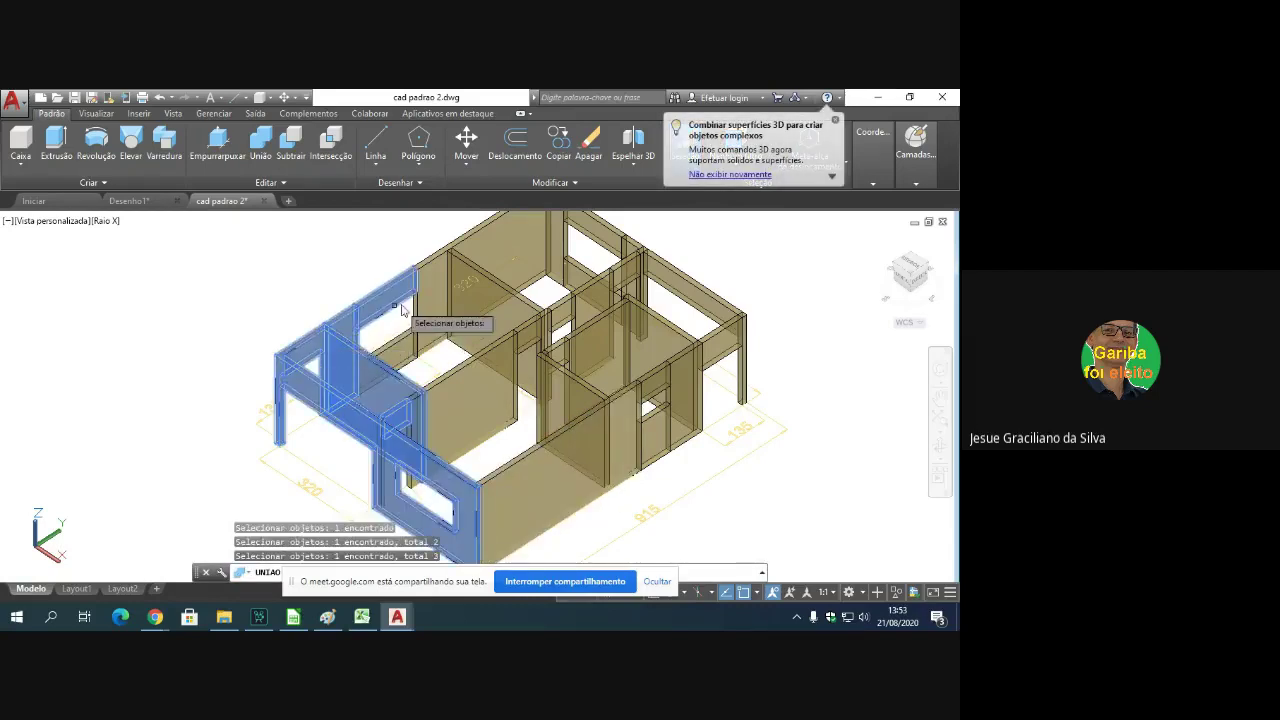
left_click(414, 338)
left_click(410, 345)
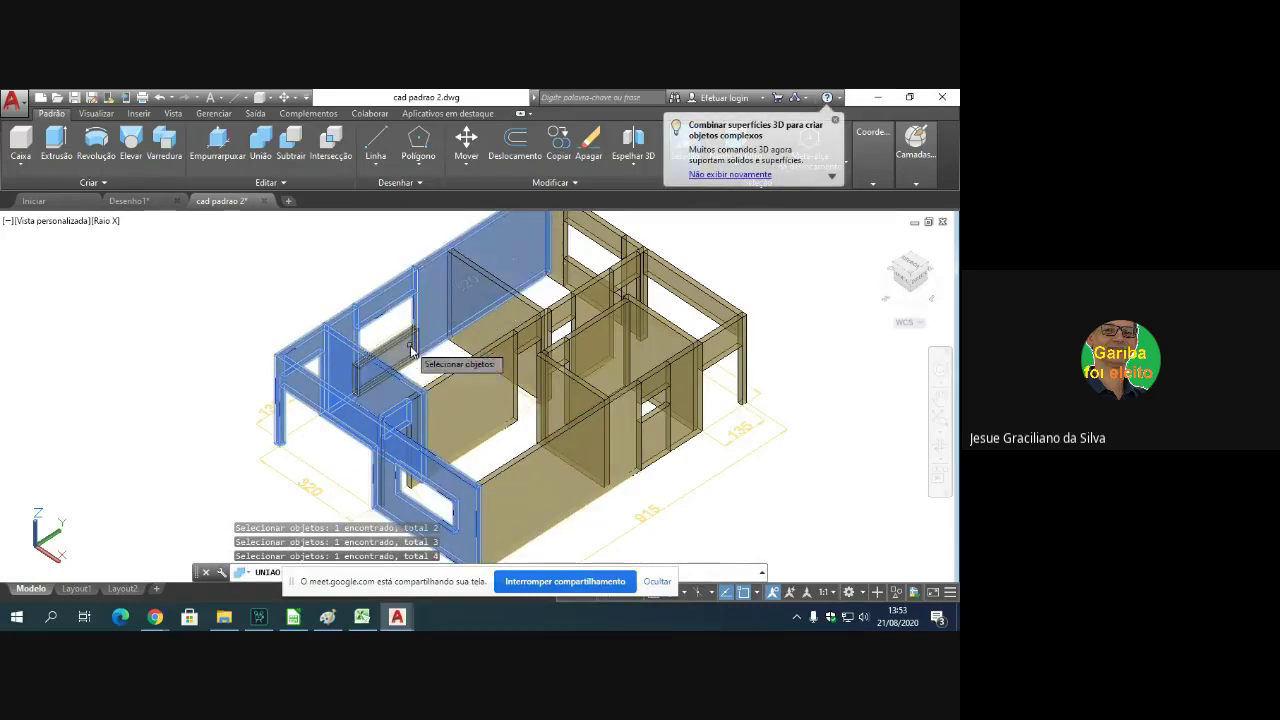
left_click(492, 320)
left_click(565, 258)
left_click(600, 280)
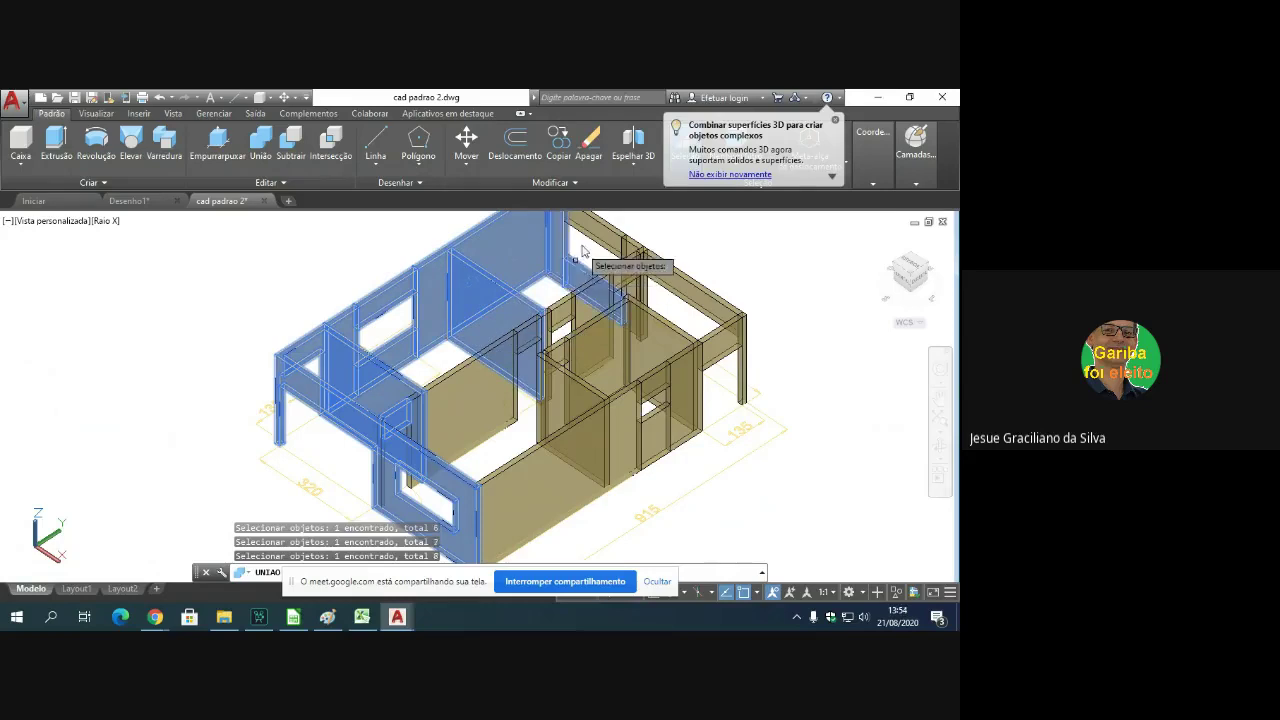
left_click(636, 262)
left_click(640, 268)
left_click(652, 266)
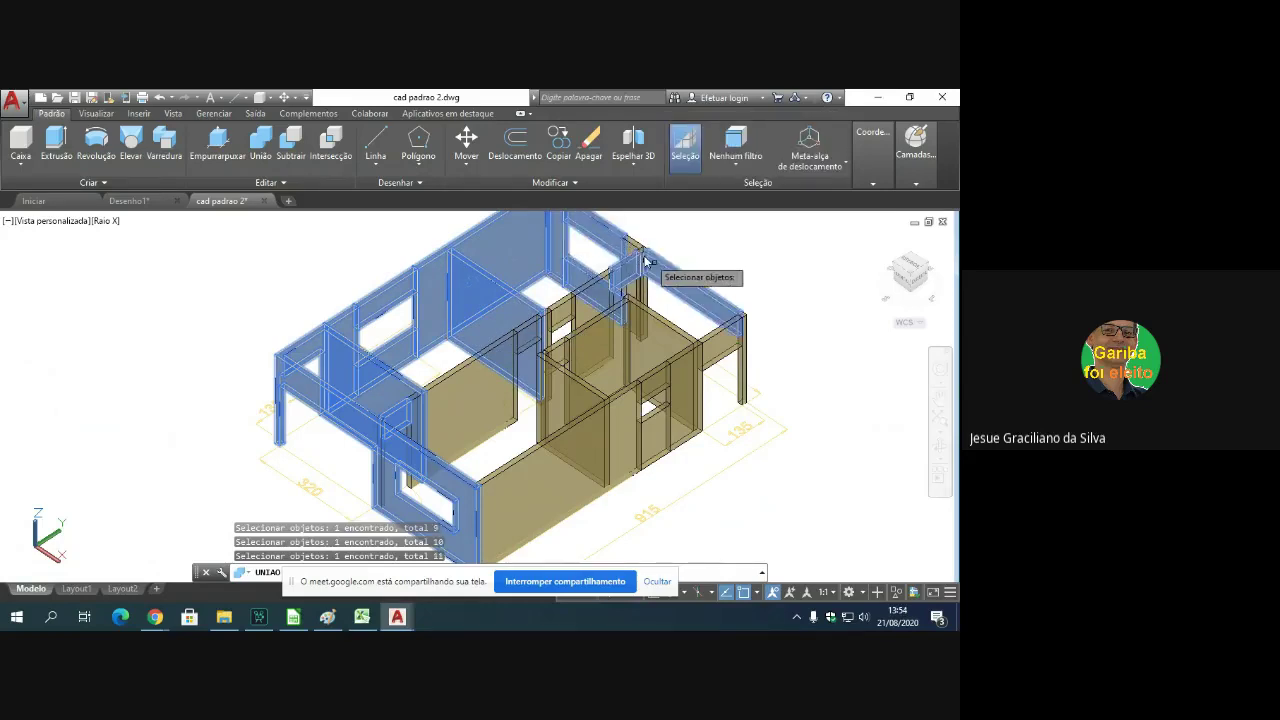
left_click(635, 252)
left_click(683, 325)
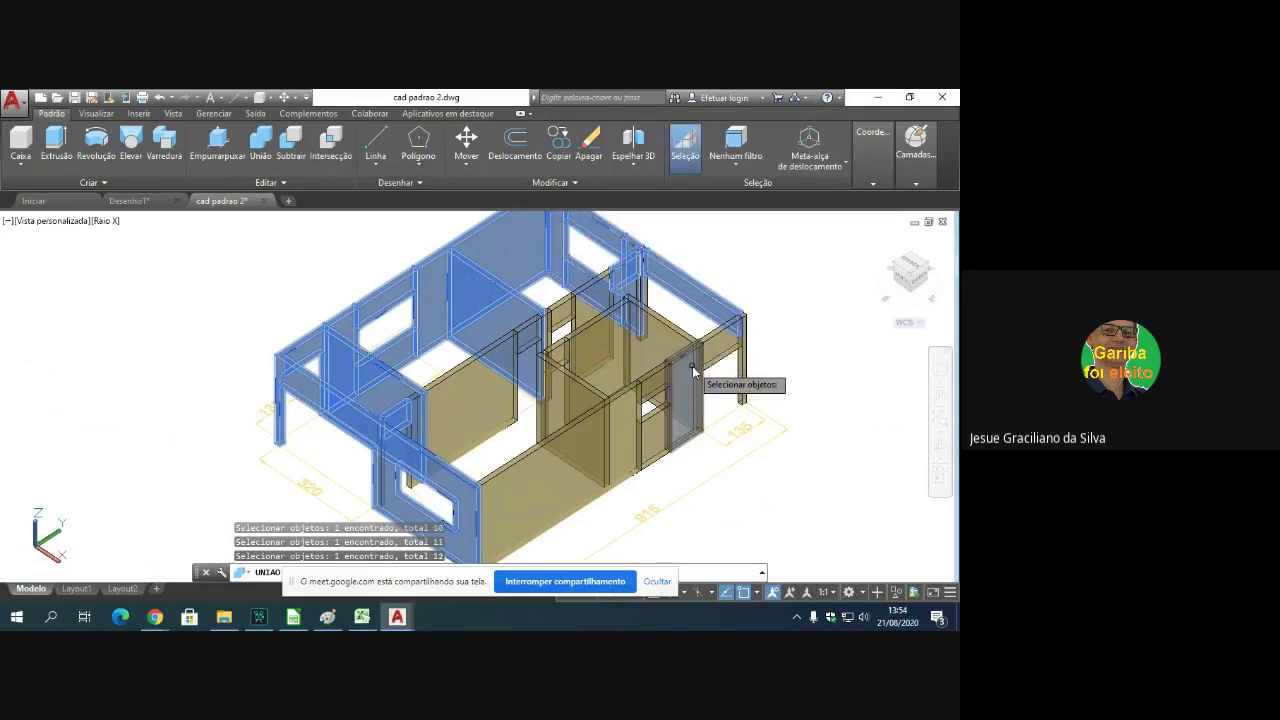
left_click(693, 371)
left_click(665, 348)
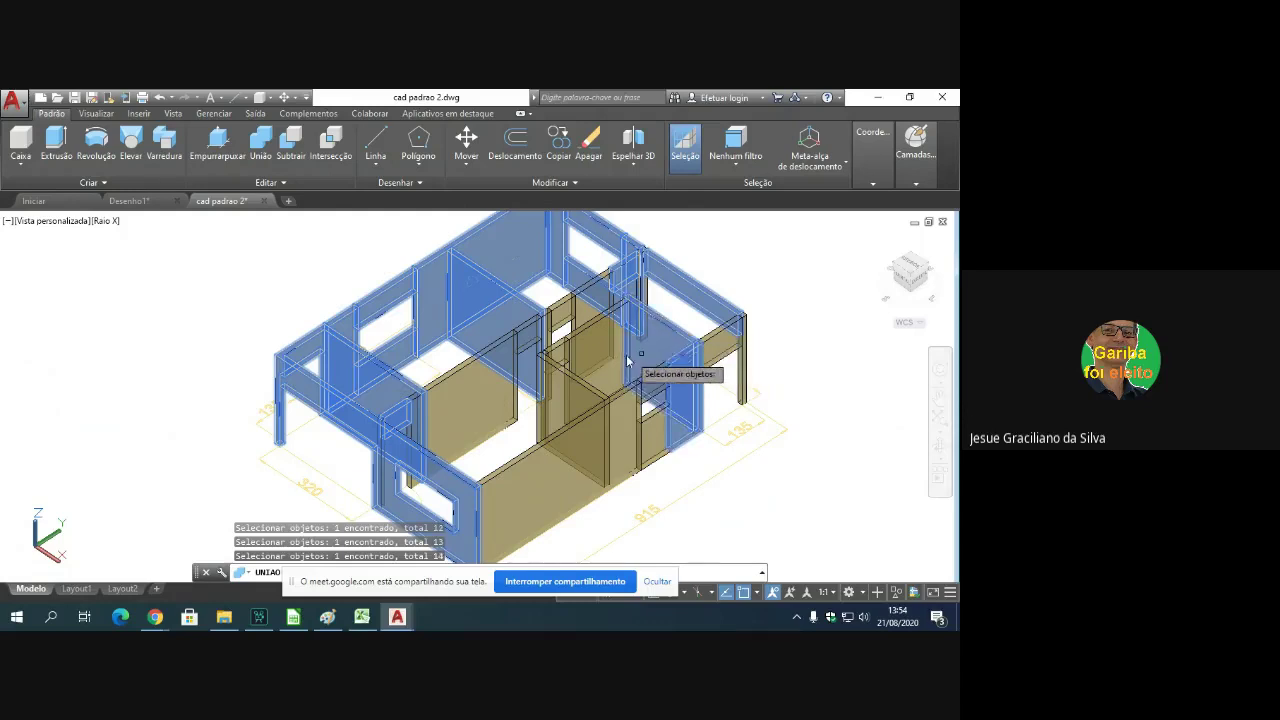
left_click(645, 388)
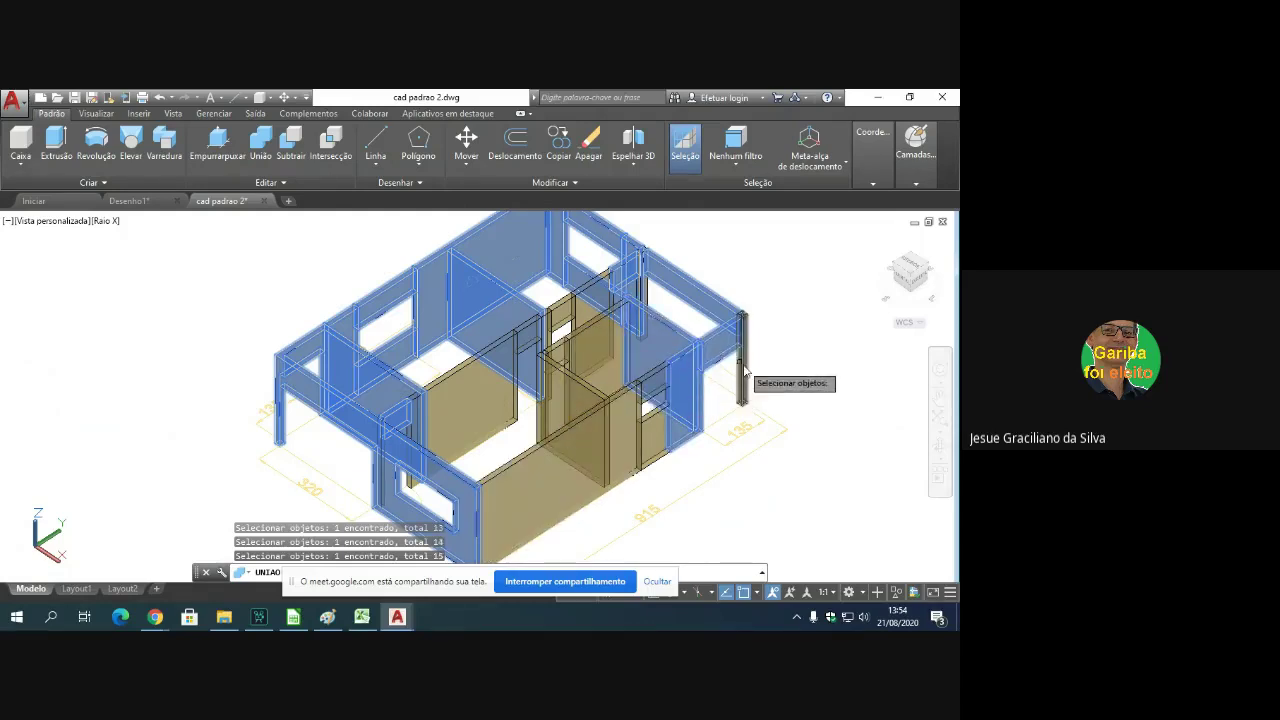
- Add the right corner post, front wall and interior pieces, then merge all walls into one solid
left_click(748, 370)
left_click(686, 437)
left_click(640, 440)
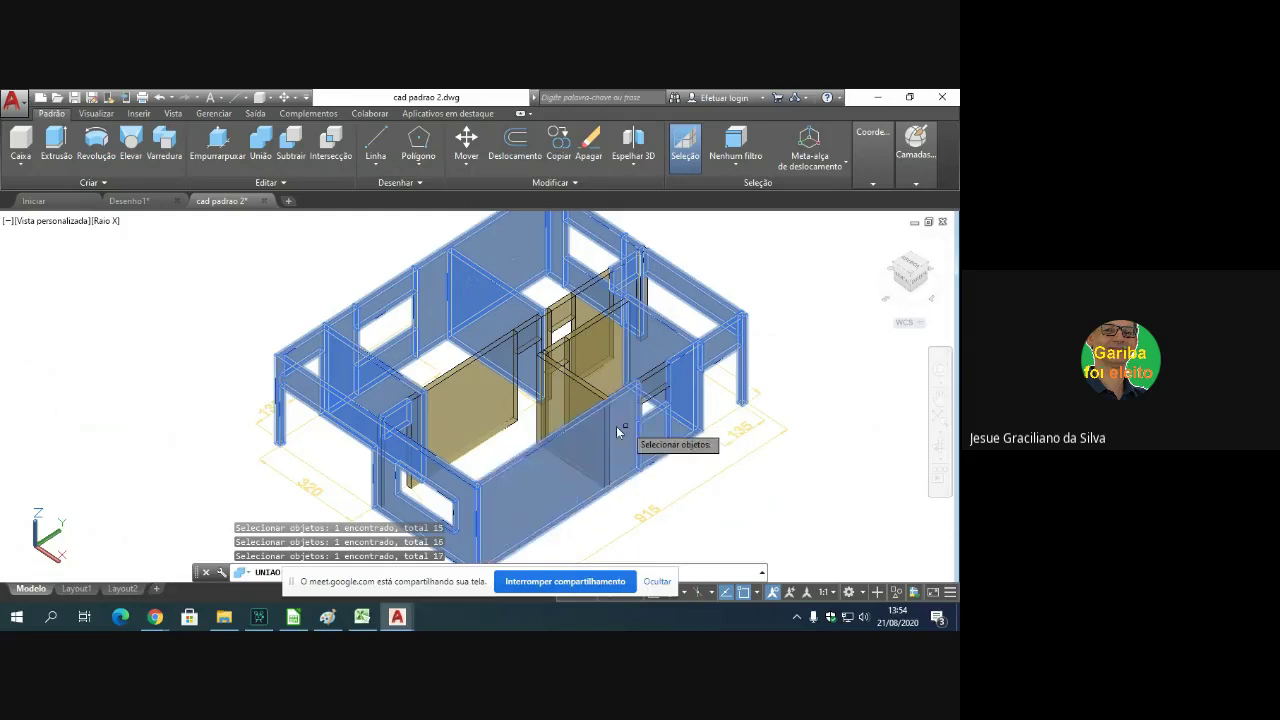
left_click(580, 358)
left_click(578, 362)
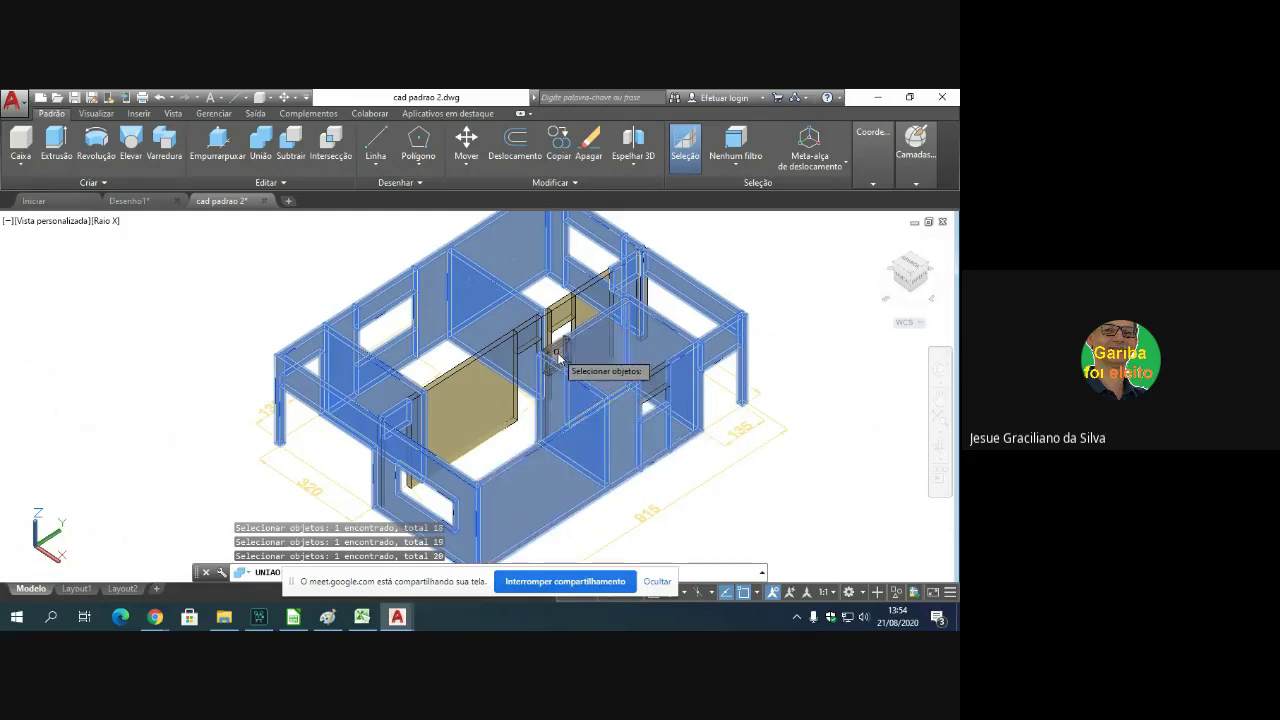
left_click(560, 318)
left_click(560, 318)
left_click(535, 375)
left_click(490, 410)
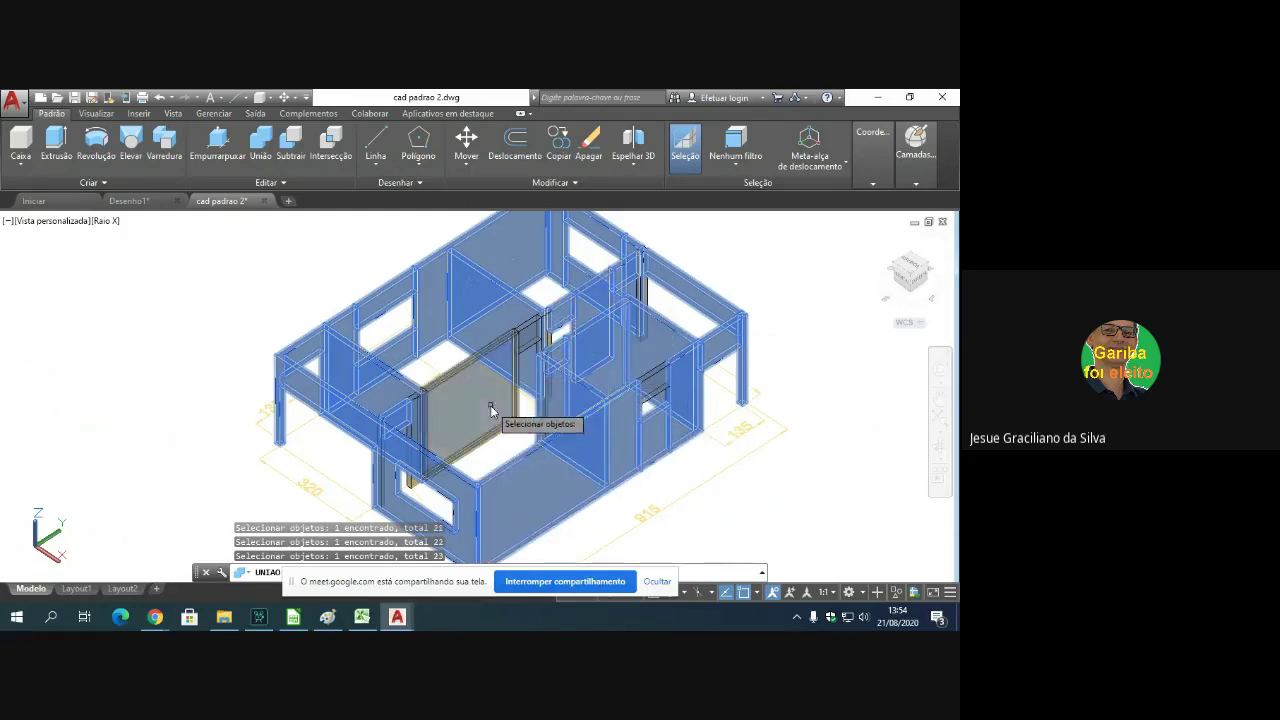
left_click(549, 347)
left_click(415, 428)
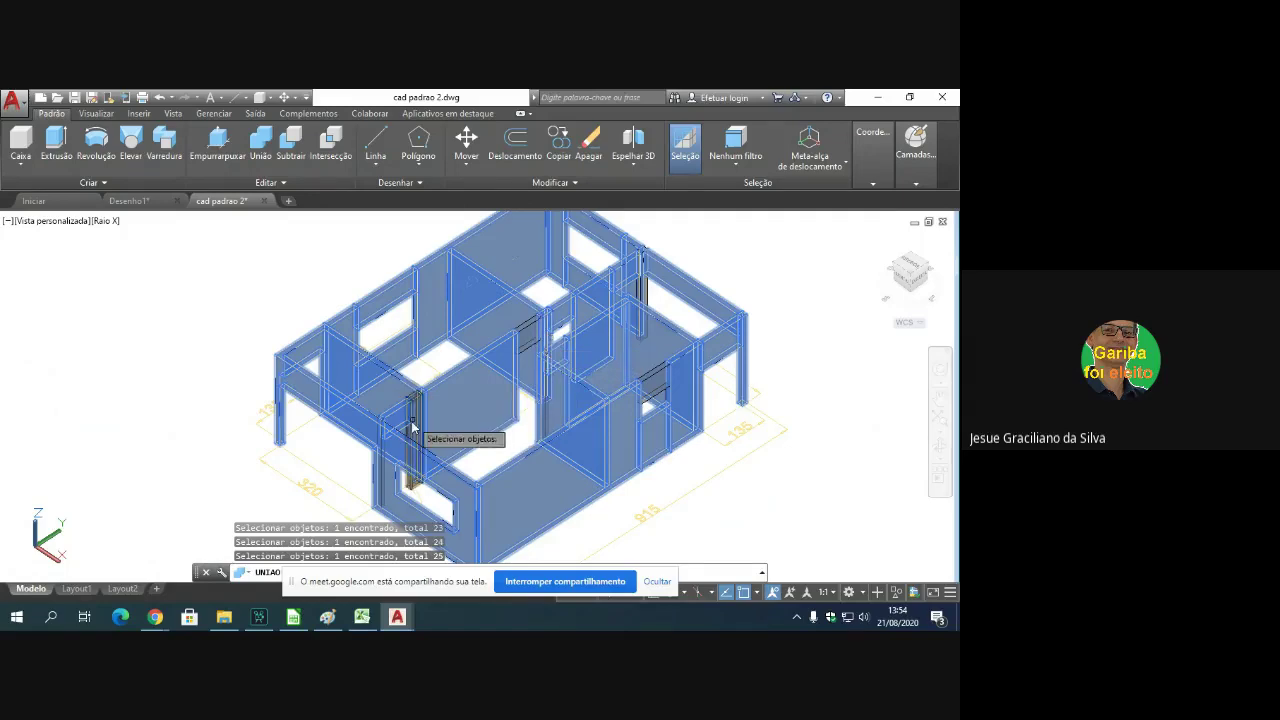
key("Return")
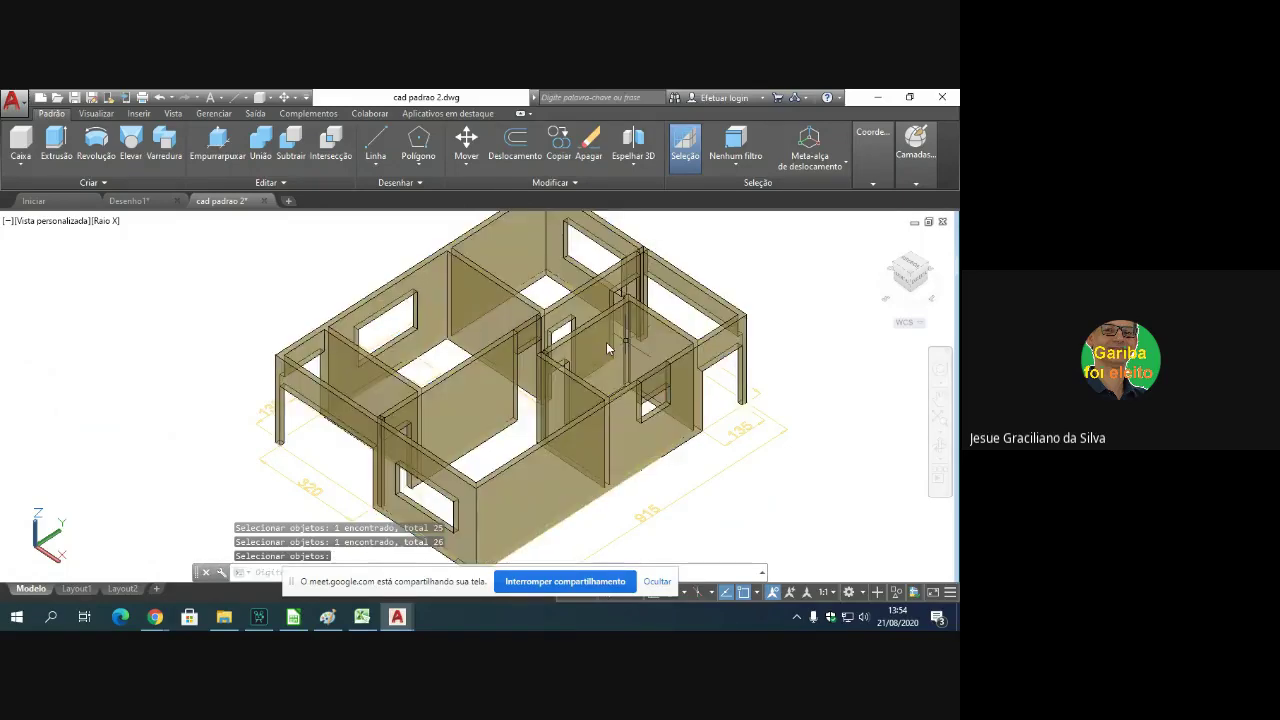
key("Escape")
- Add layer PISO E TETO with salmon index colour 21 in Layer Properties, then close it
scroll(567, 290, "down", 2)
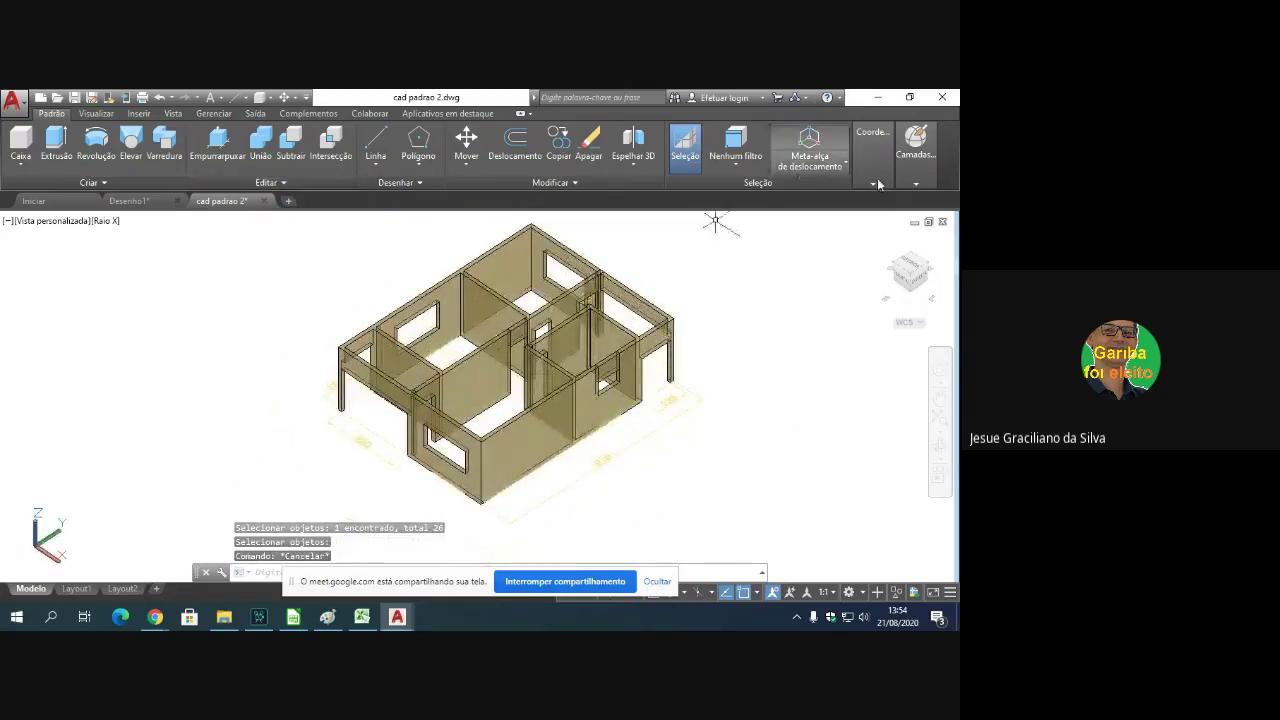
left_click(915, 184)
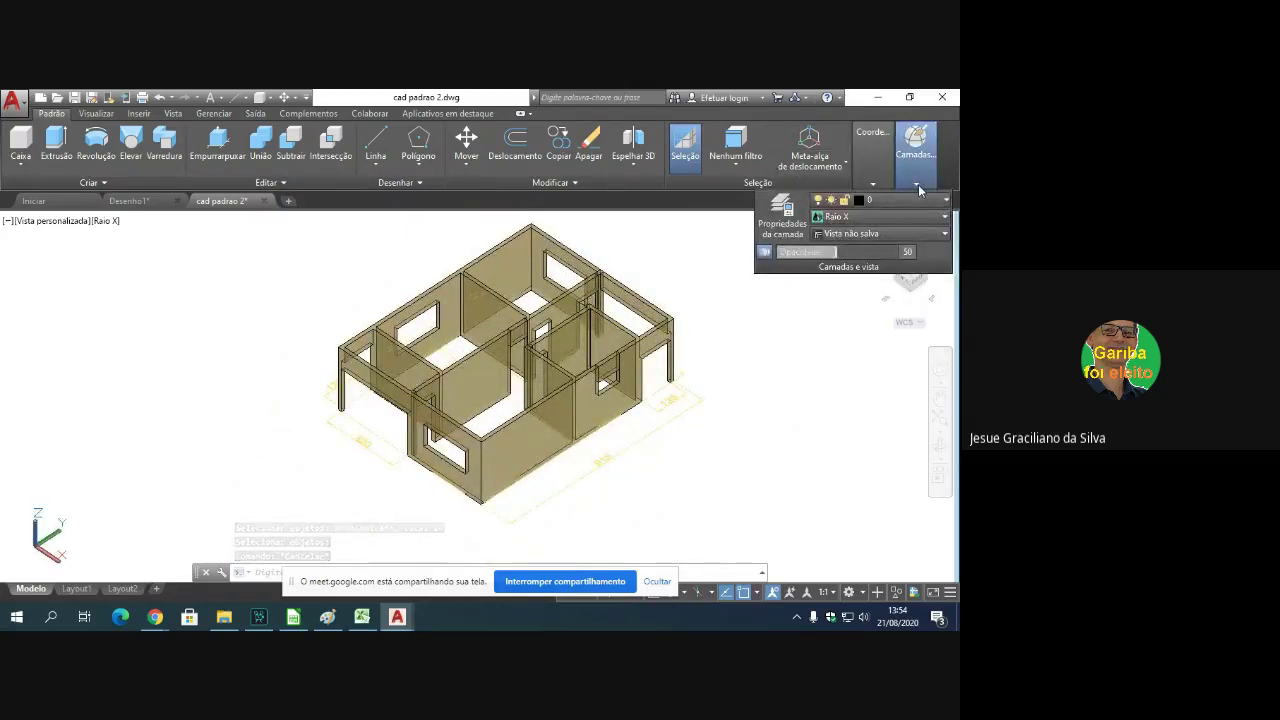
left_click(931, 206)
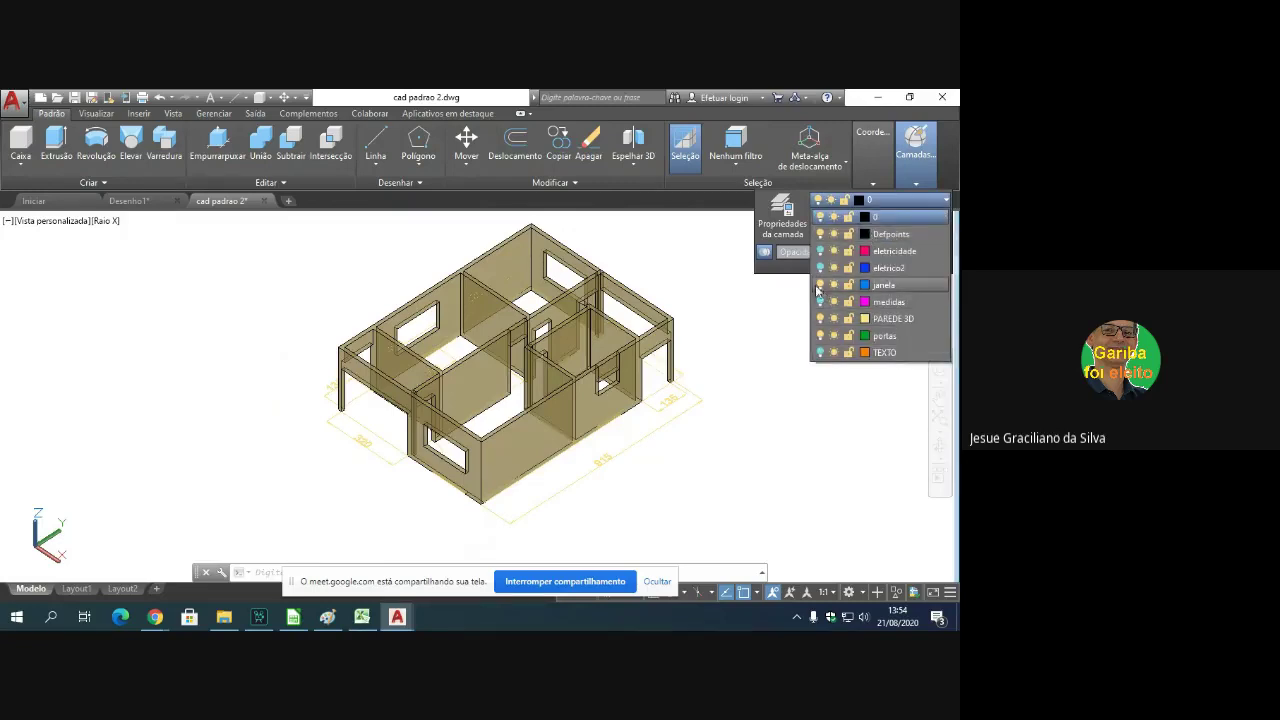
left_click(905, 147)
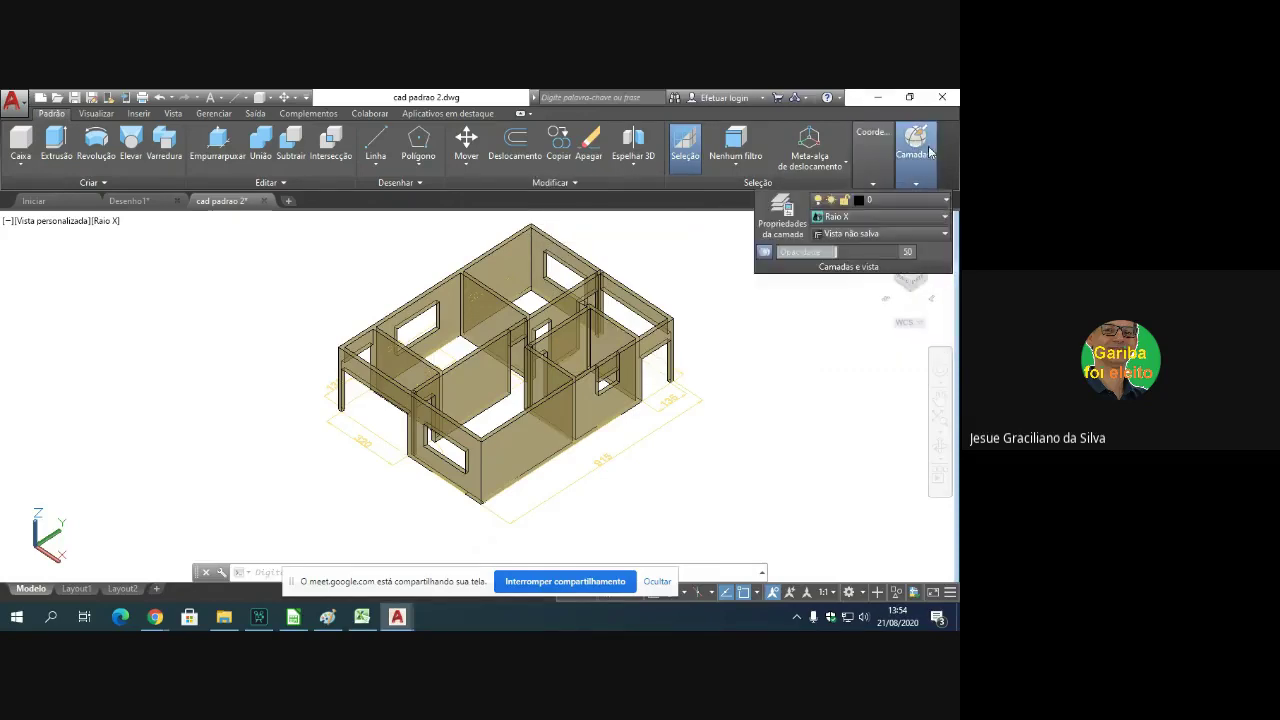
left_click(782, 212)
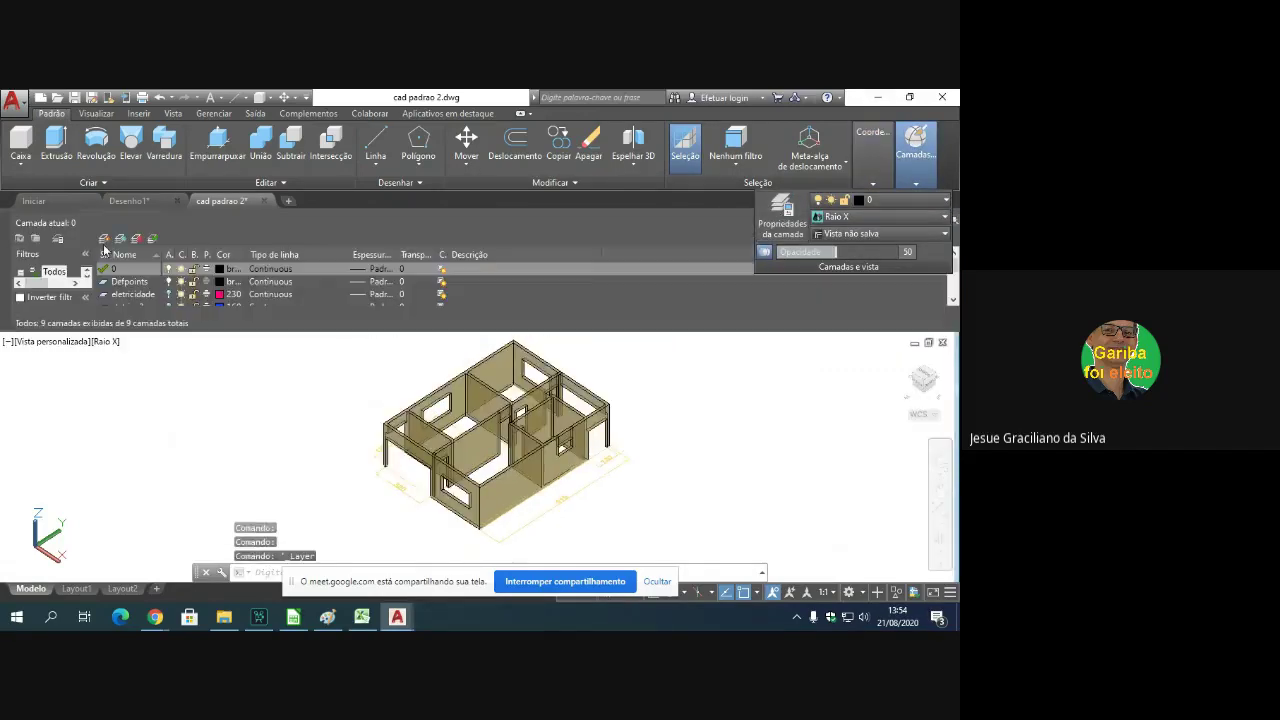
left_click(104, 239)
type("PISO E TETO")
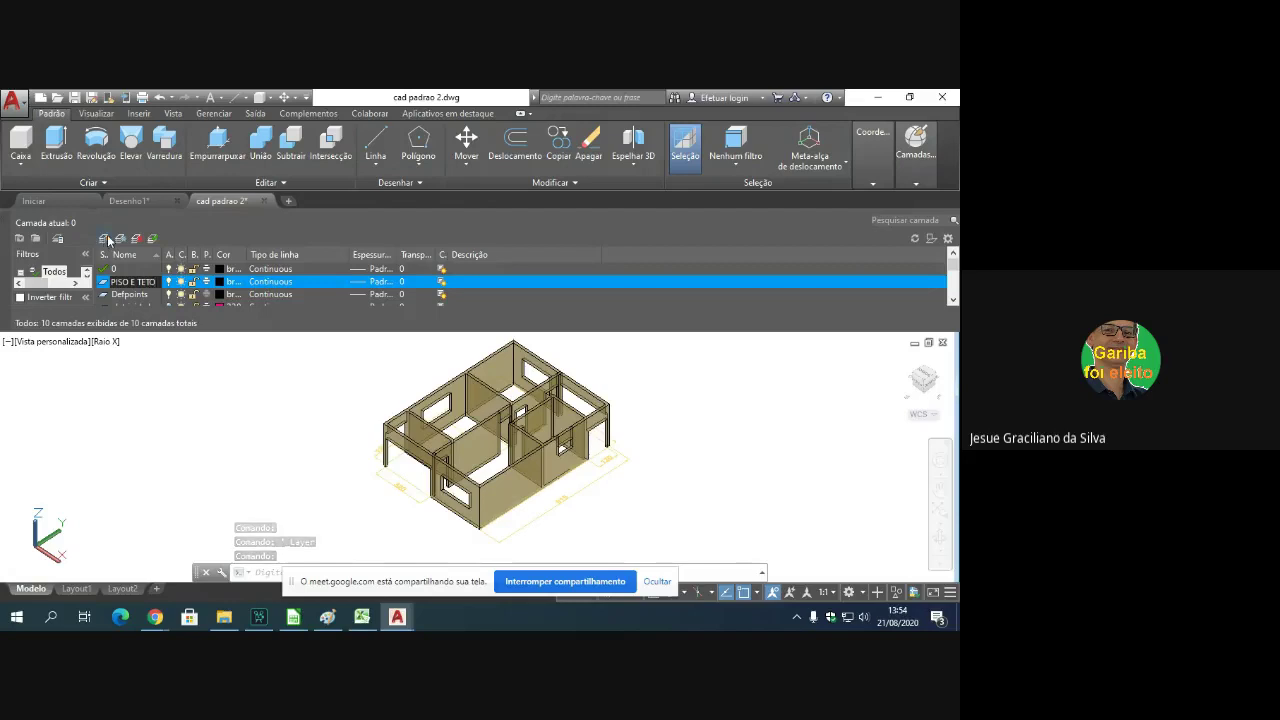
left_click(222, 282)
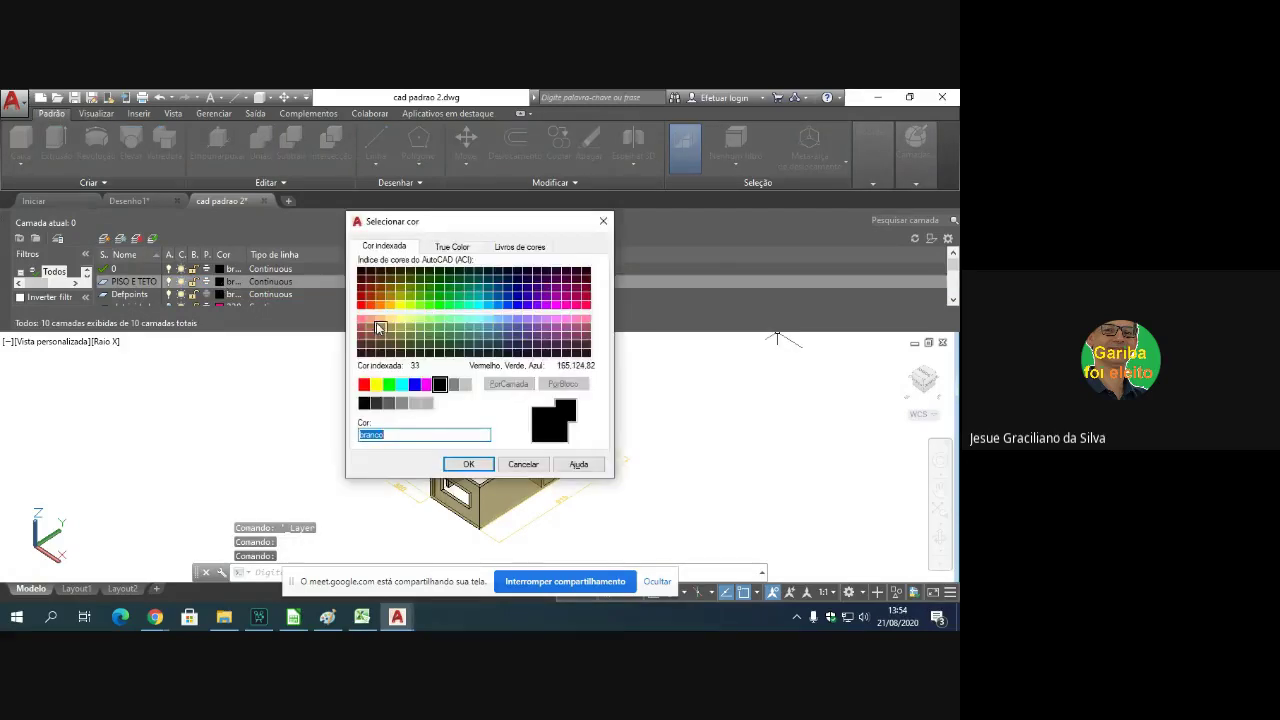
left_click(370, 320)
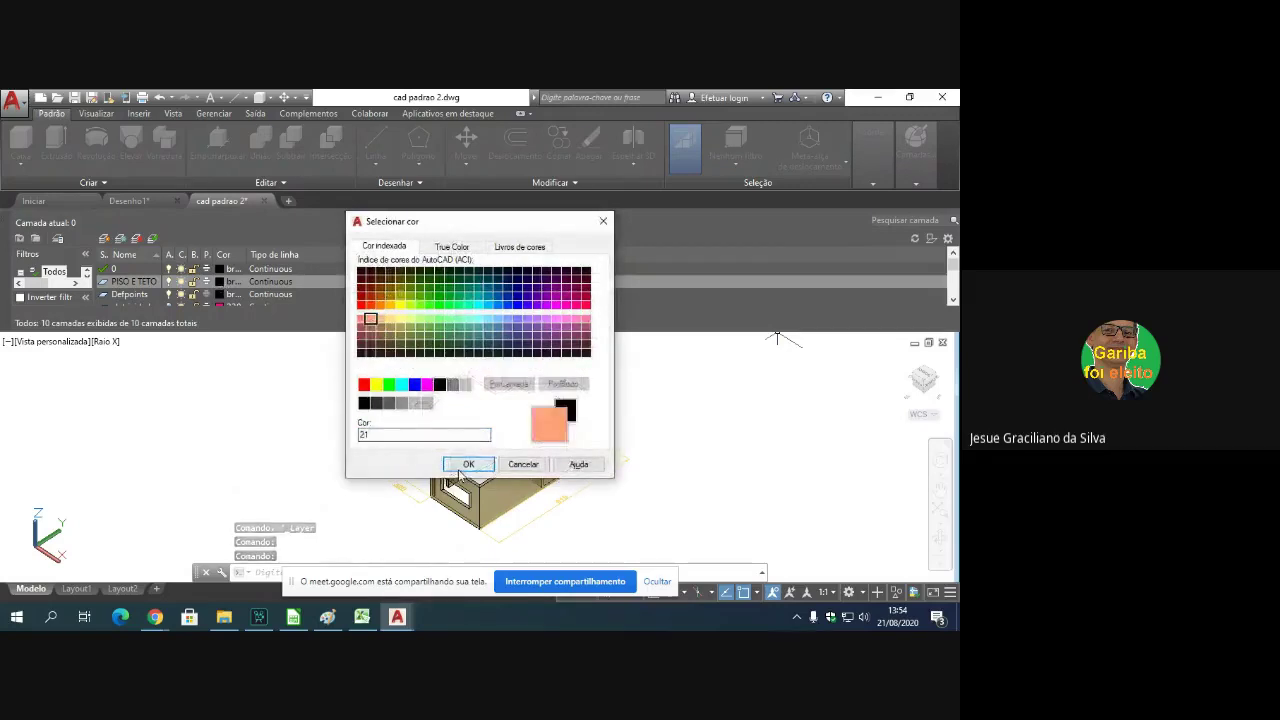
left_click(462, 466)
key("Escape")
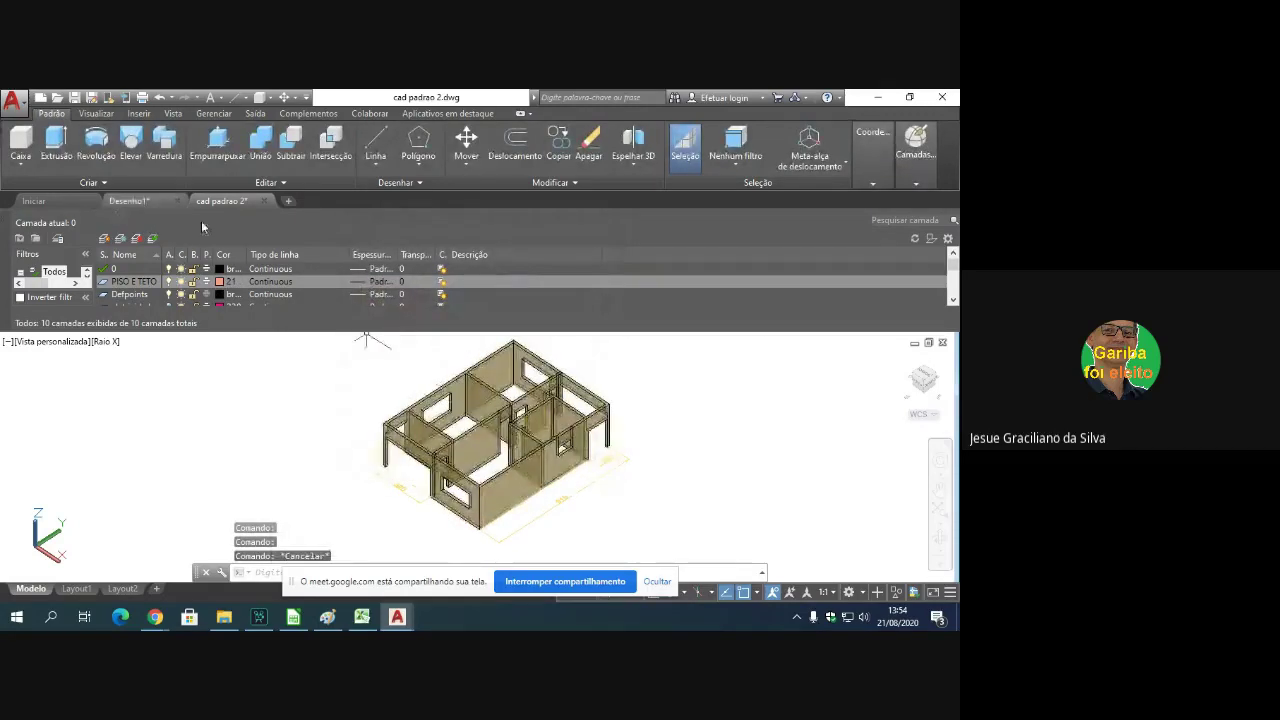
left_click(915, 145)
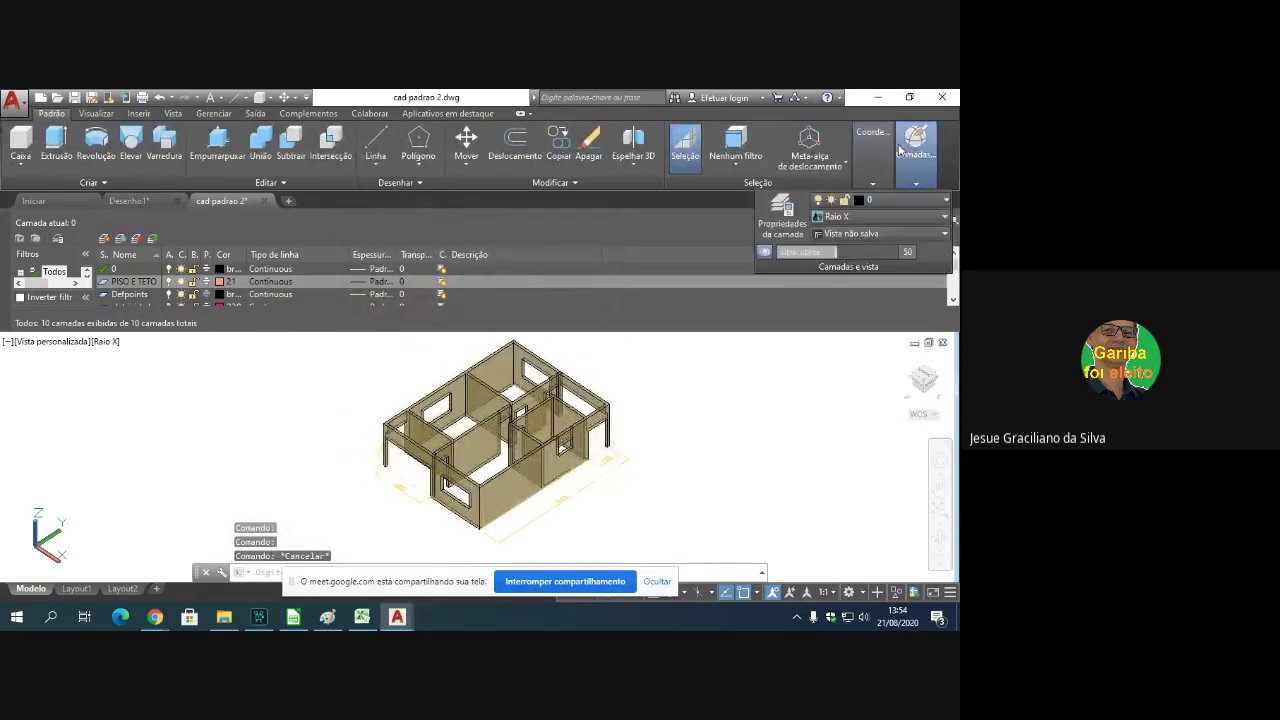
left_click(784, 215)
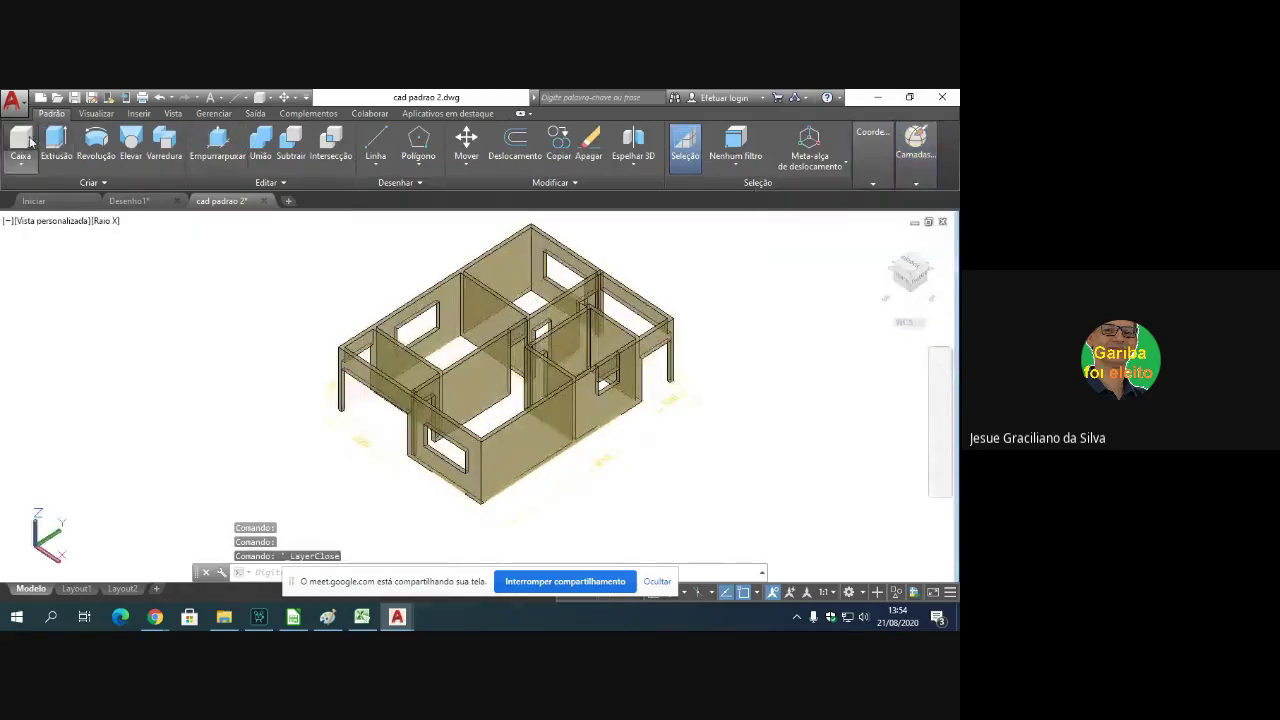
- Abandon a first box attempt and make PISO E TETO the current layer
left_click(20, 145)
left_click(339, 349)
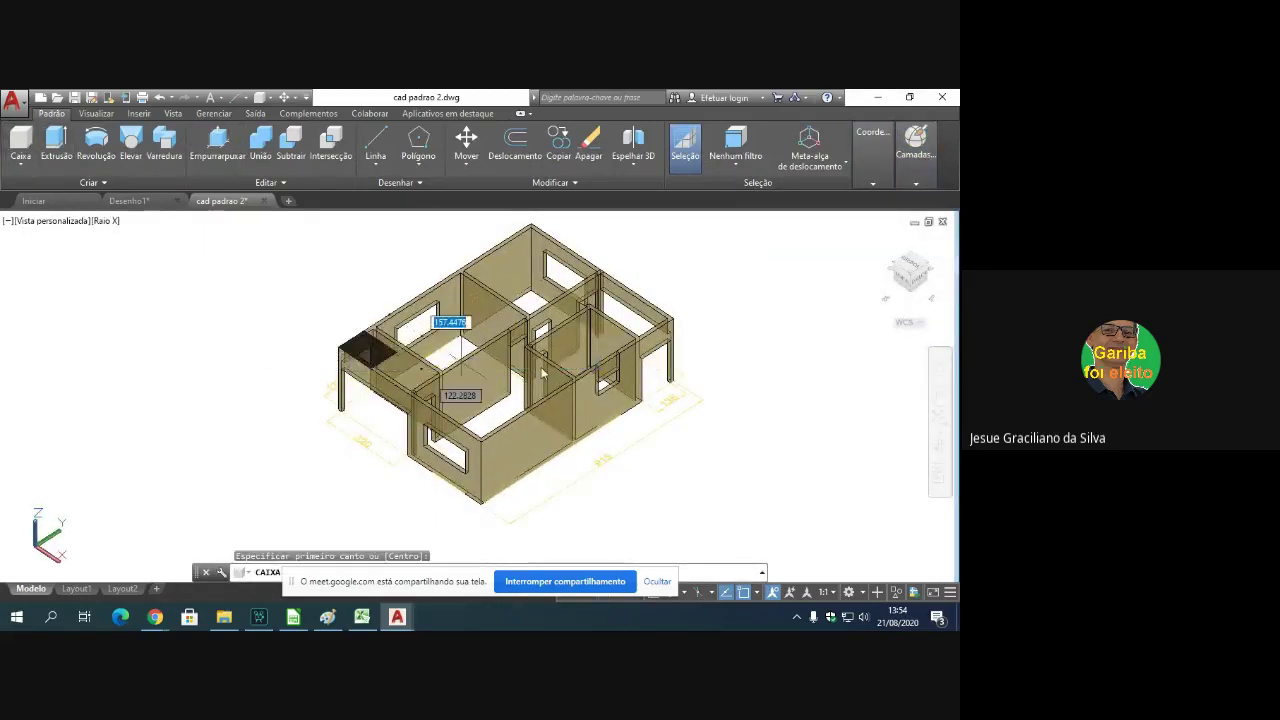
left_click(678, 318)
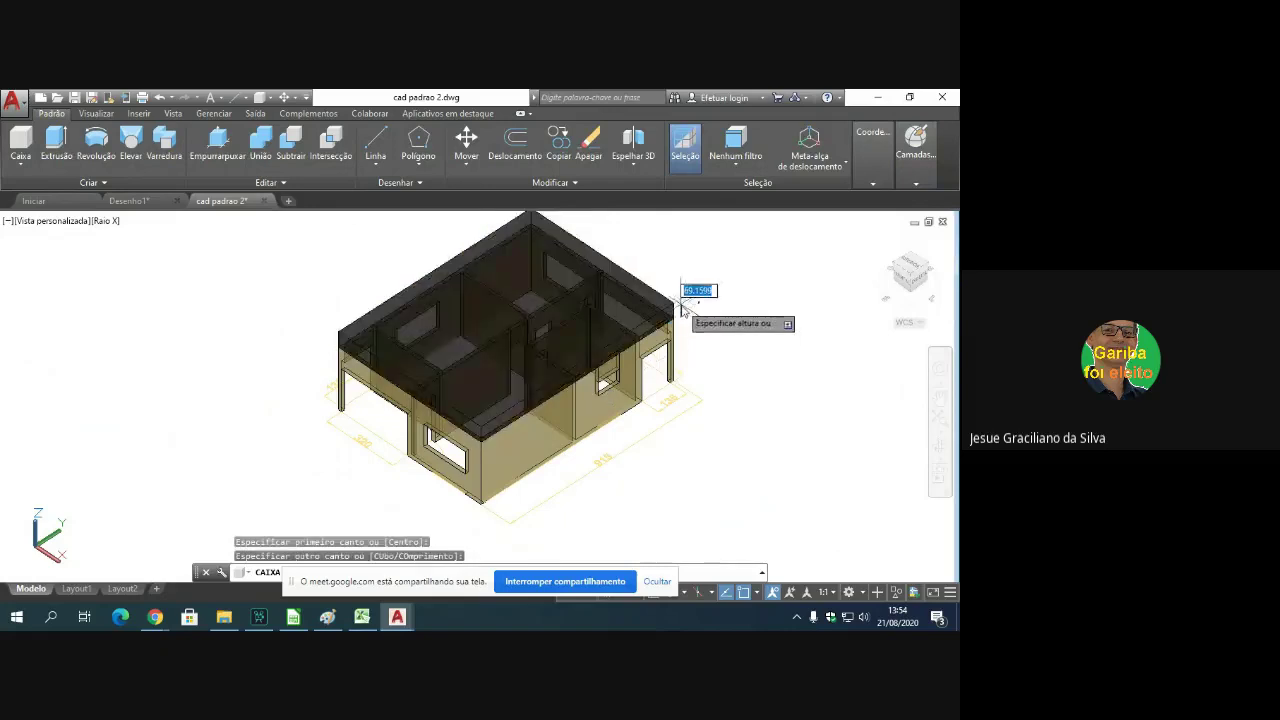
key("Escape")
left_click(917, 186)
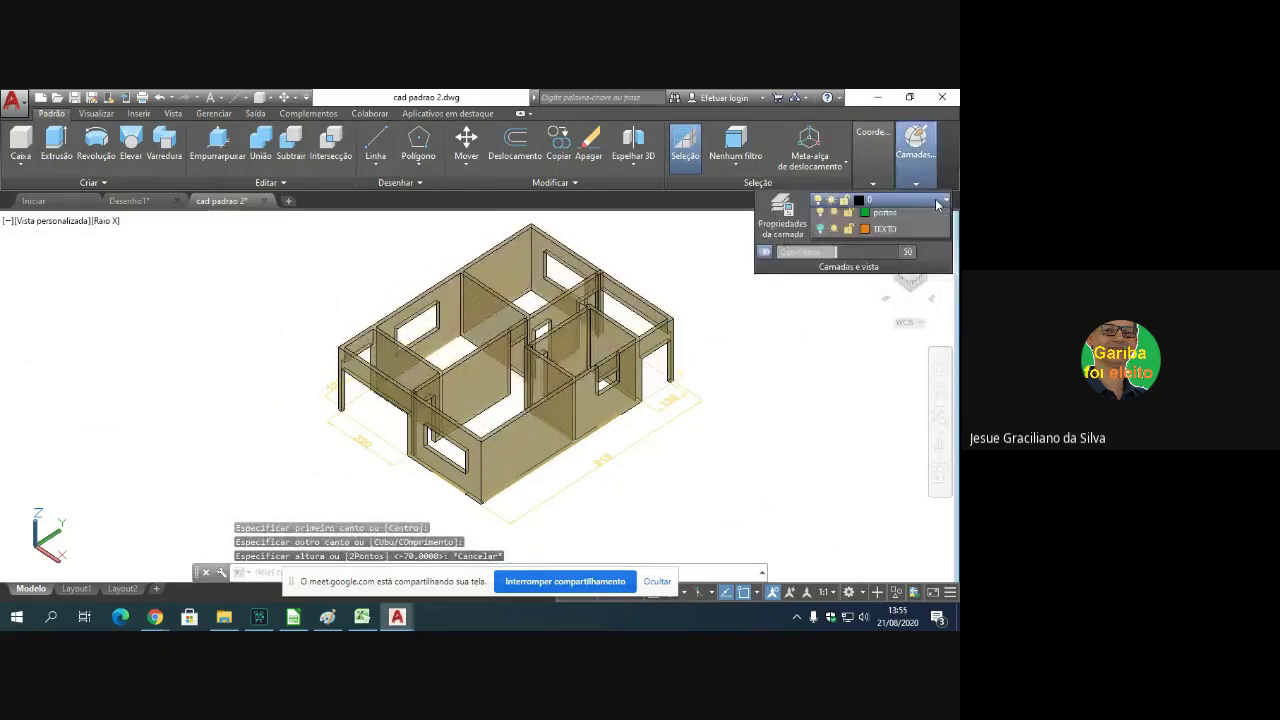
left_click(900, 200)
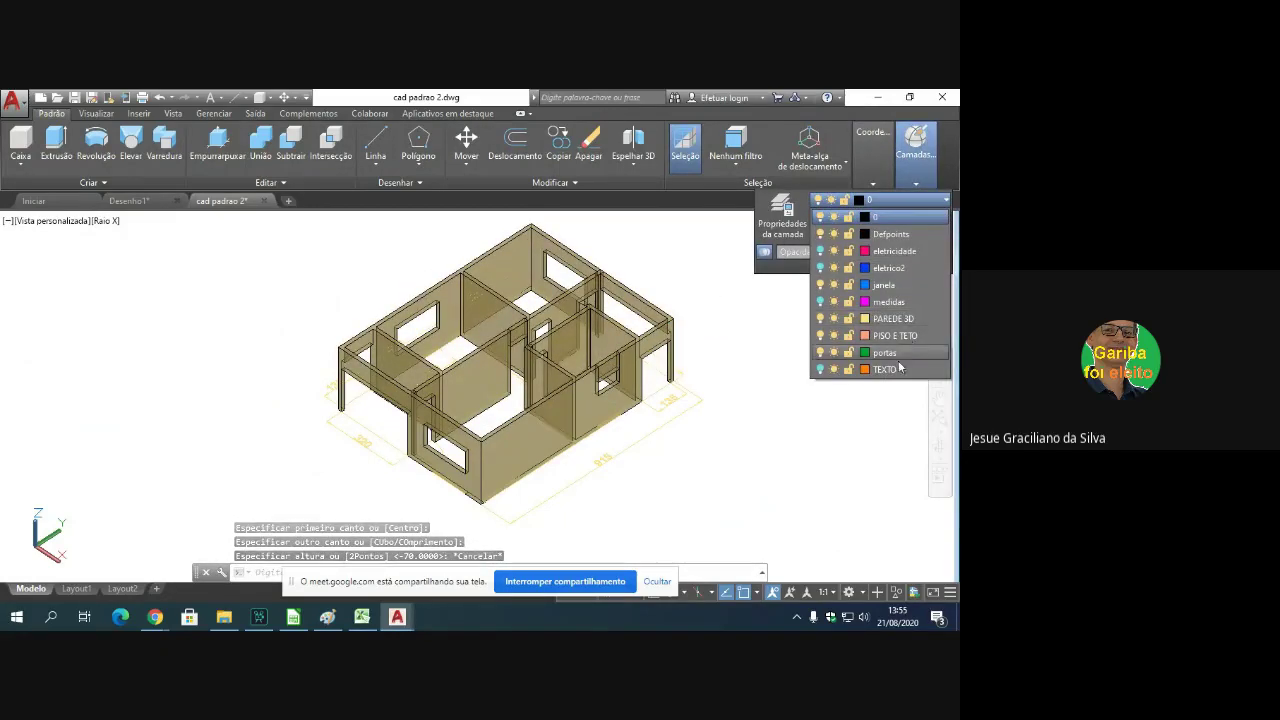
left_click(895, 336)
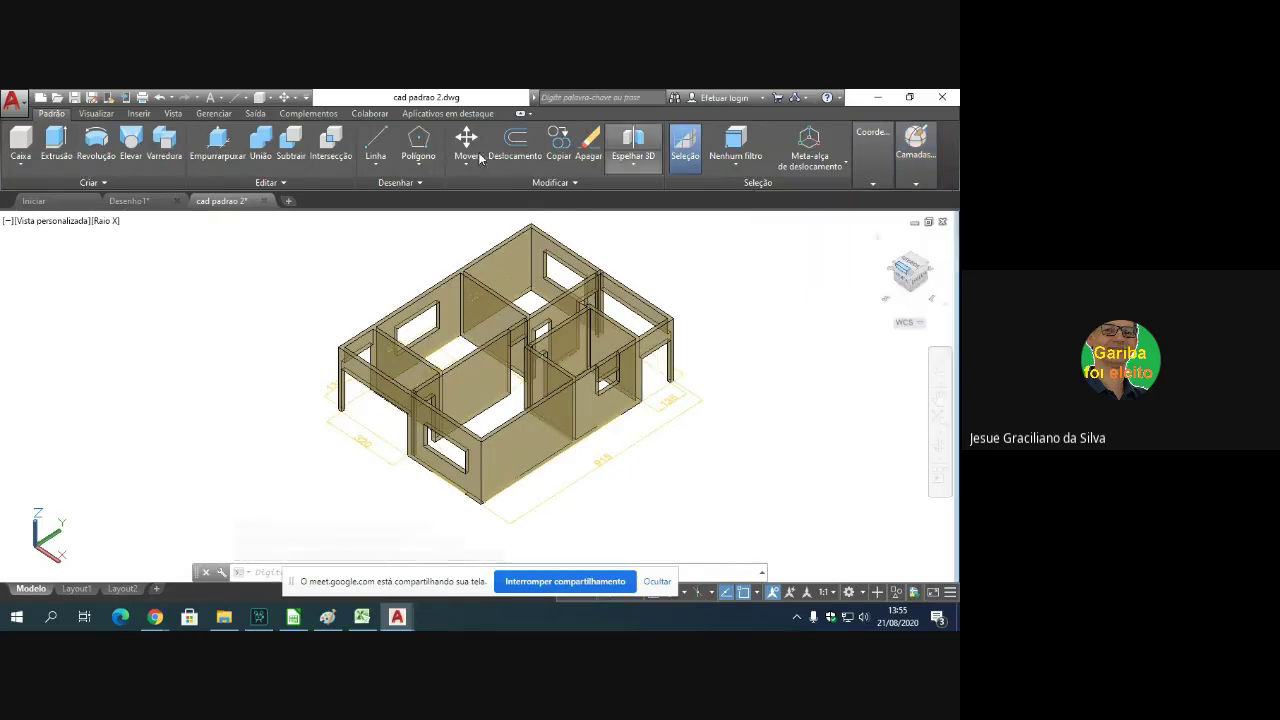
- Draw a 12-thick box slab spanning the house from corner to opposite corner
left_click(20, 140)
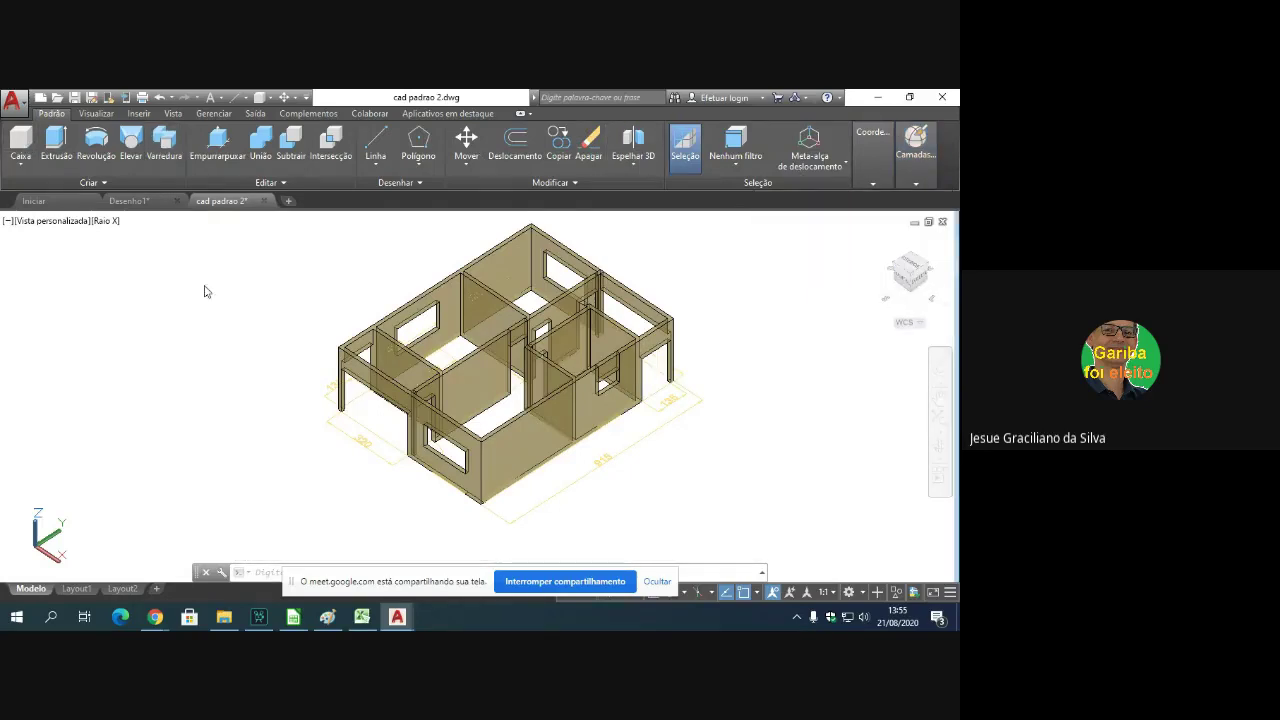
left_click(338, 349)
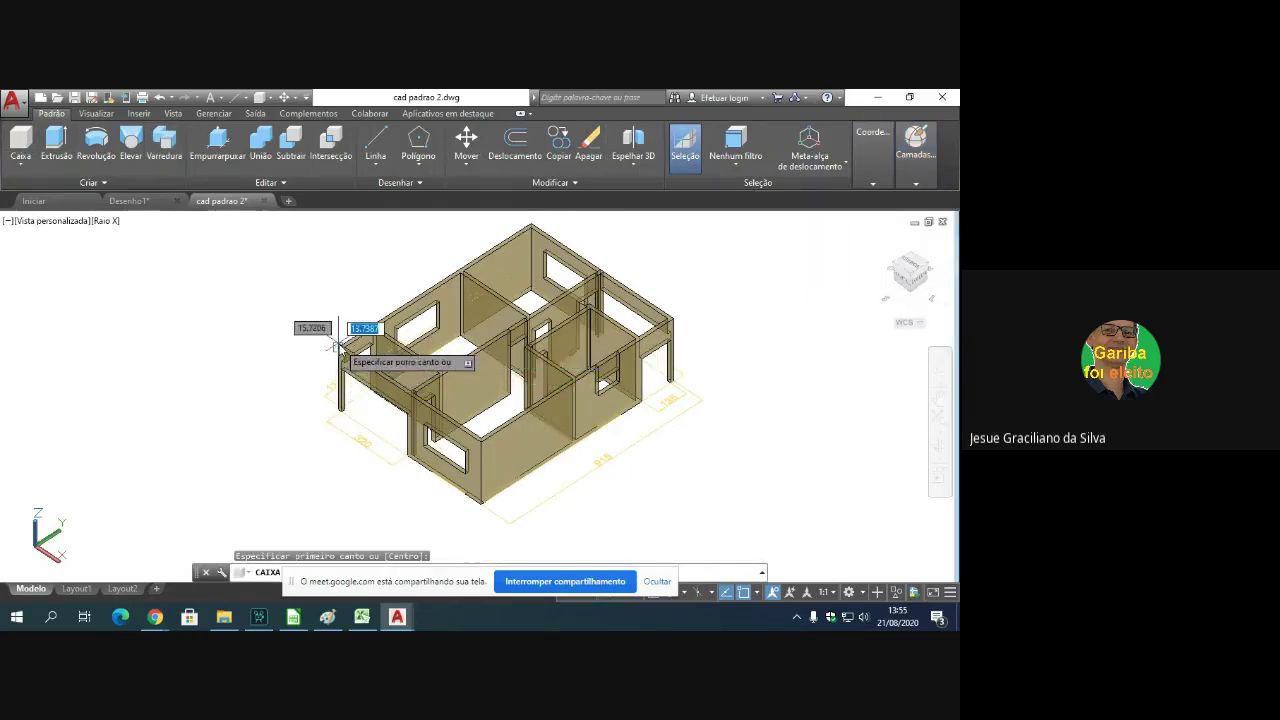
left_click(681, 322)
key("Return")
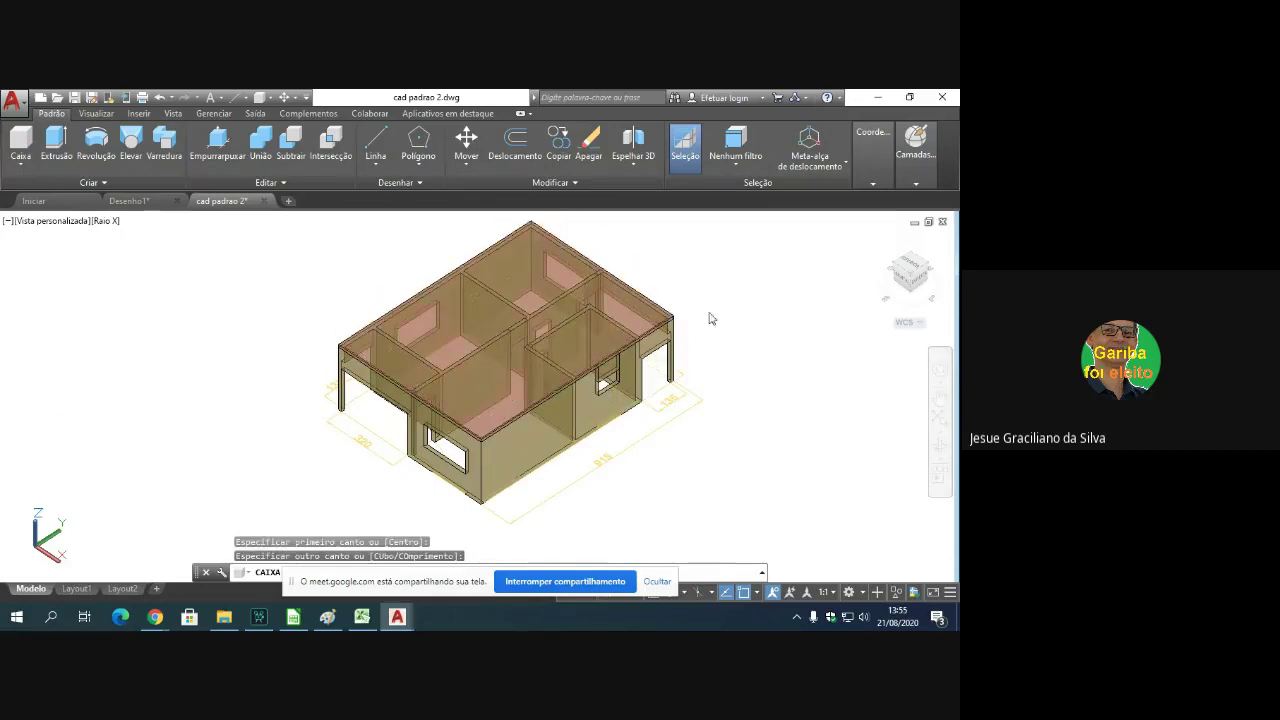
type("12")
key("Return")
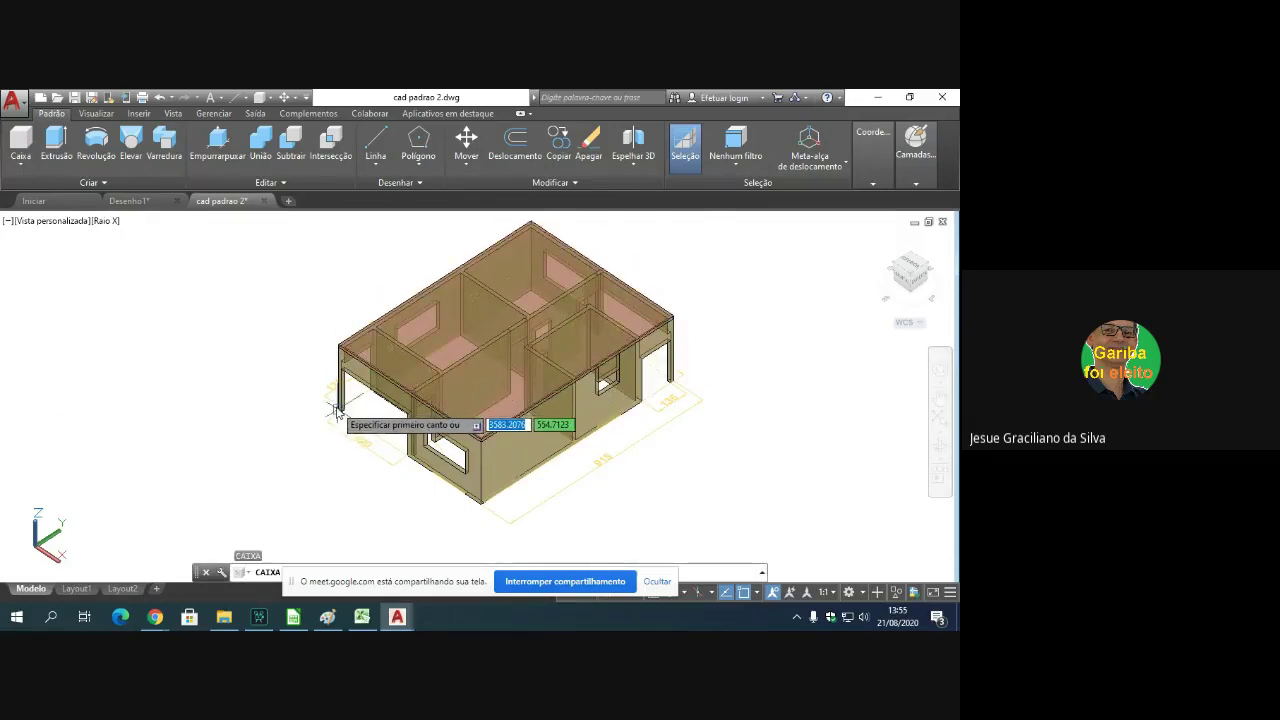
- Begin a floor slab box with two corners too close together, then cancel the wrongly sized box
scroll(335, 410, "up", 3)
scroll(850, 475, "down", 2)
scroll(865, 460, "up", 2)
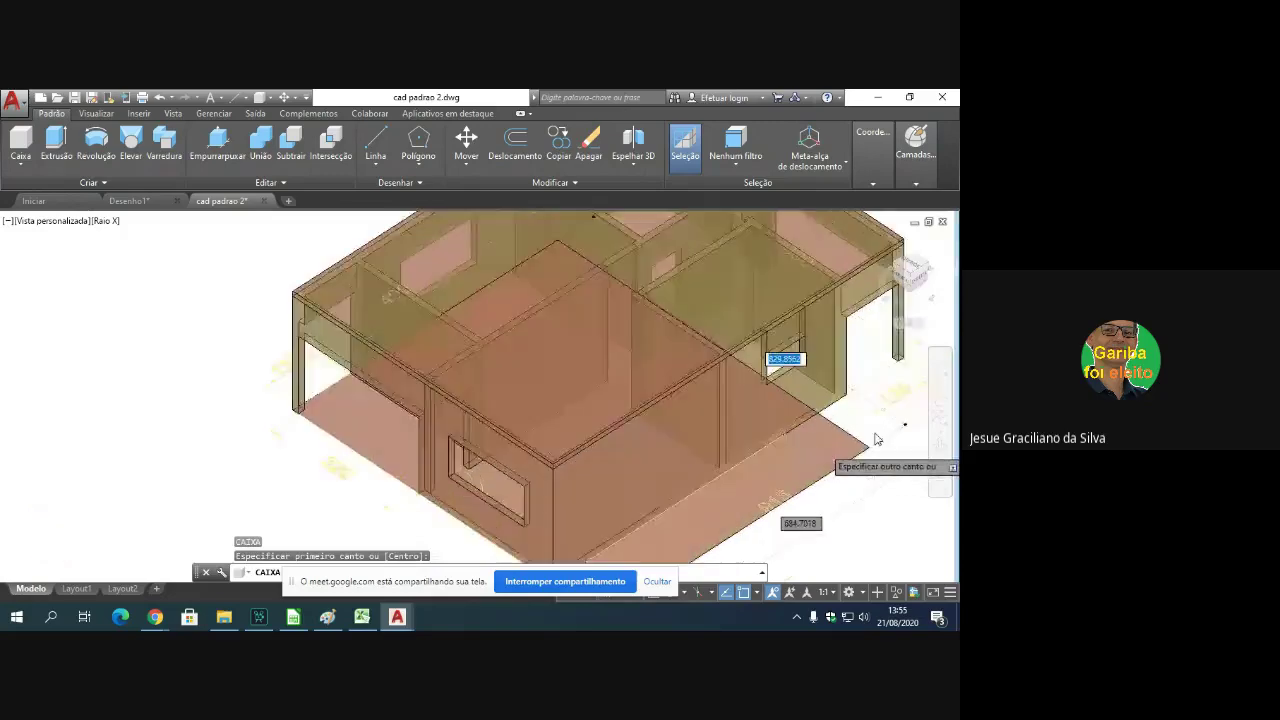
scroll(762, 410, "up", 3)
scroll(800, 395, "down", 3)
scroll(850, 370, "up", 3)
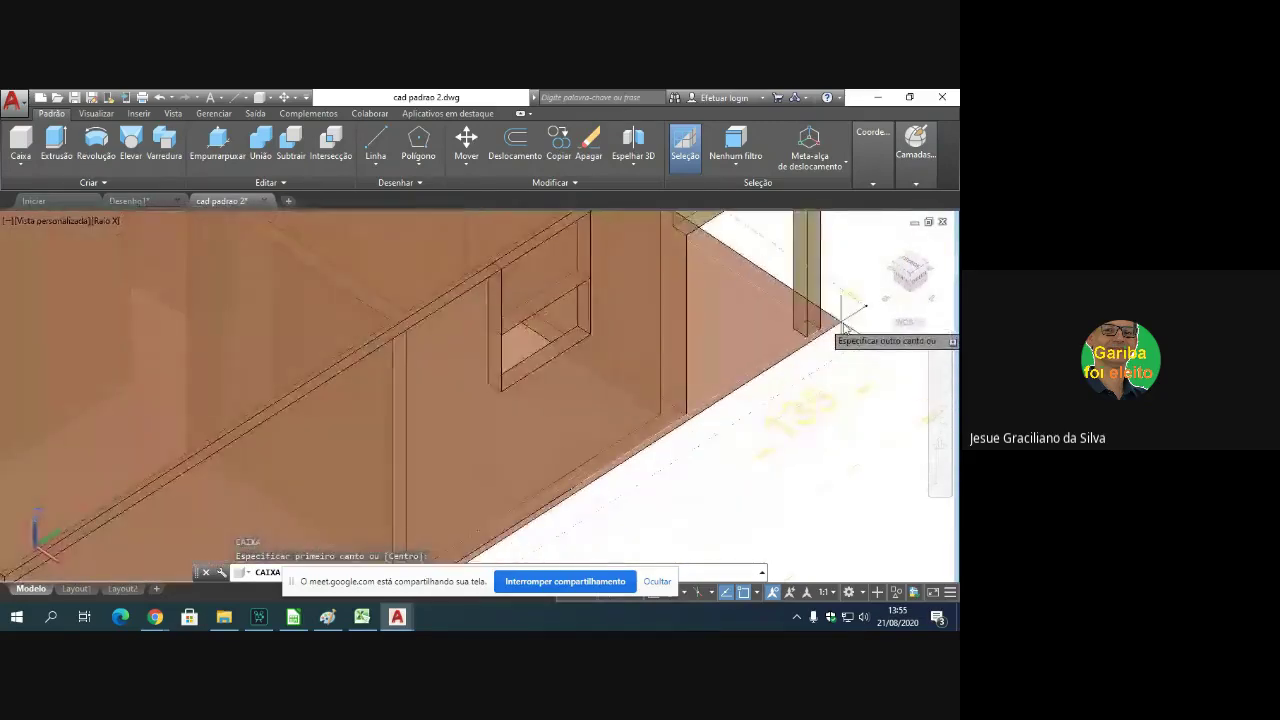
left_click(823, 330)
left_click(828, 338)
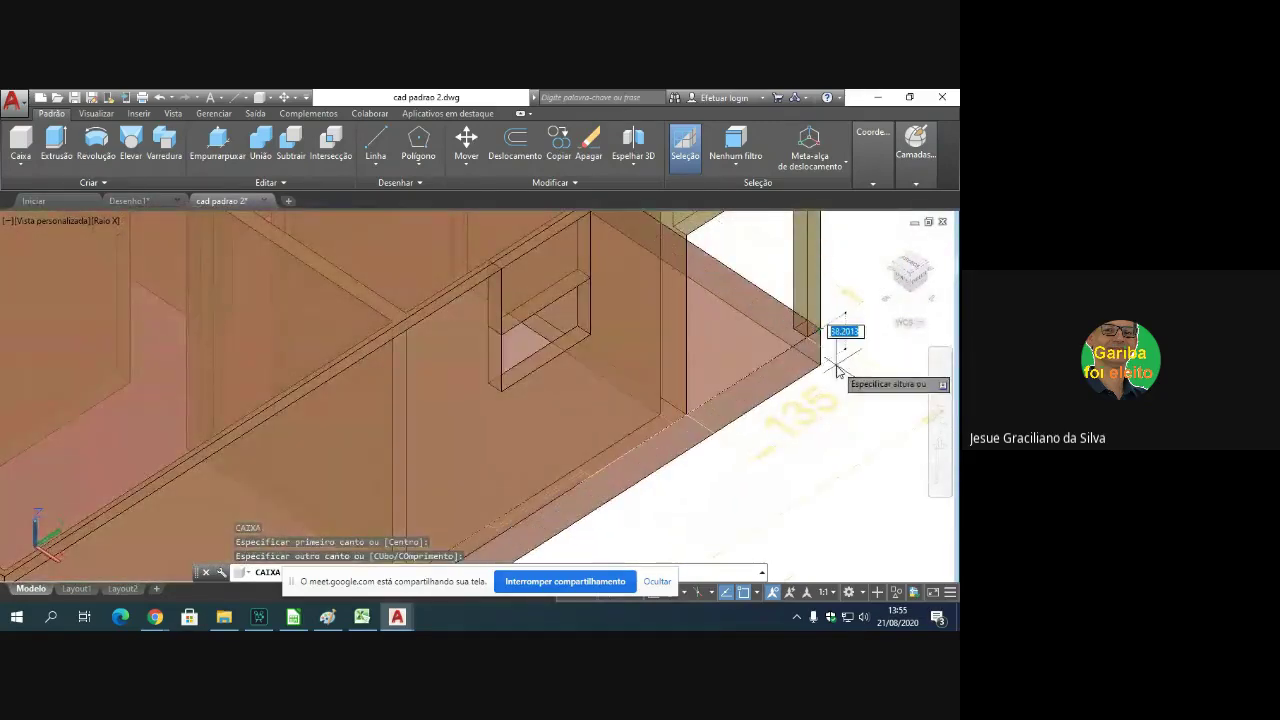
key("Escape")
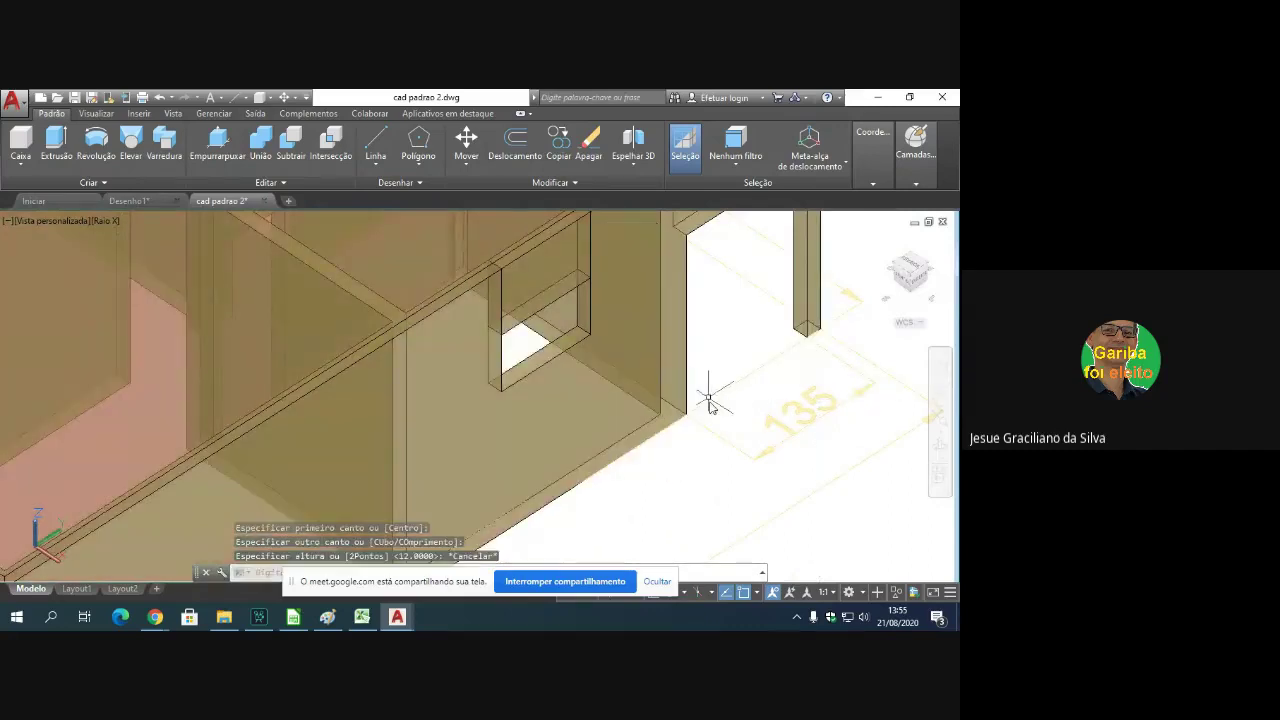
scroll(710, 400, "down", 5)
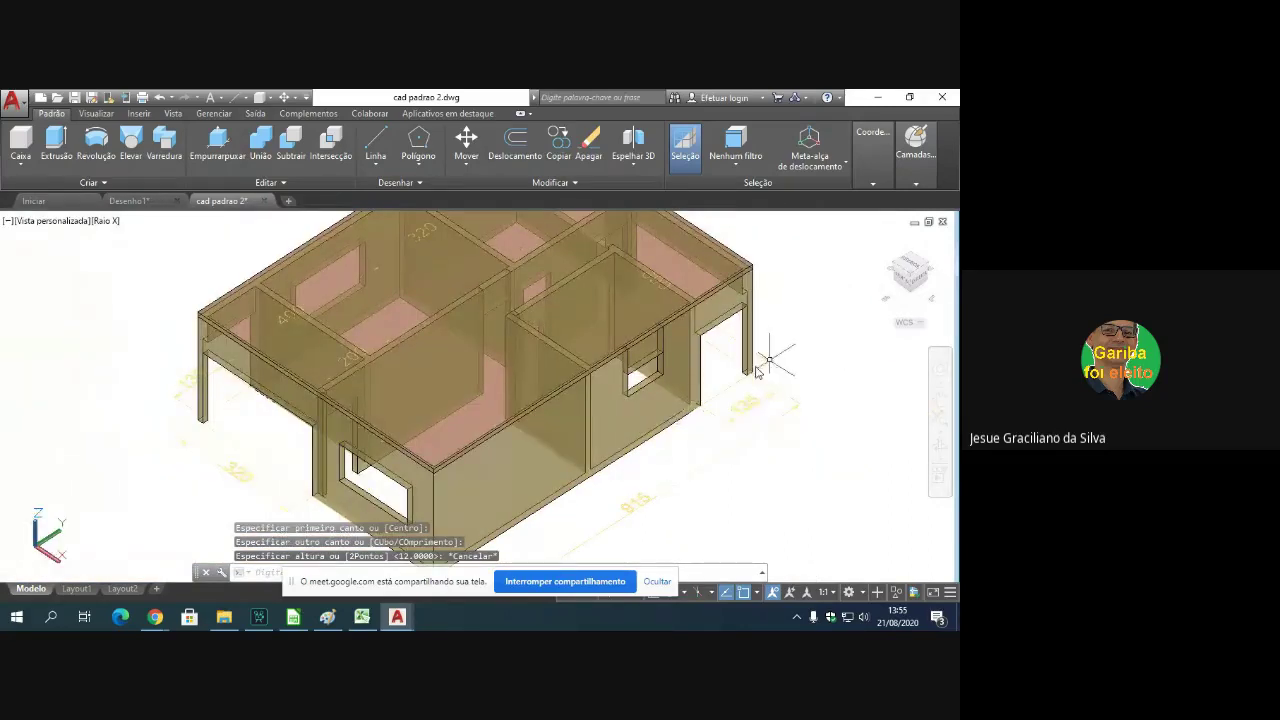
- Draw a 5-unit-thick floor slab box extending beyond the house footprint and view it from the Front
left_click(22, 145)
left_click(124, 400)
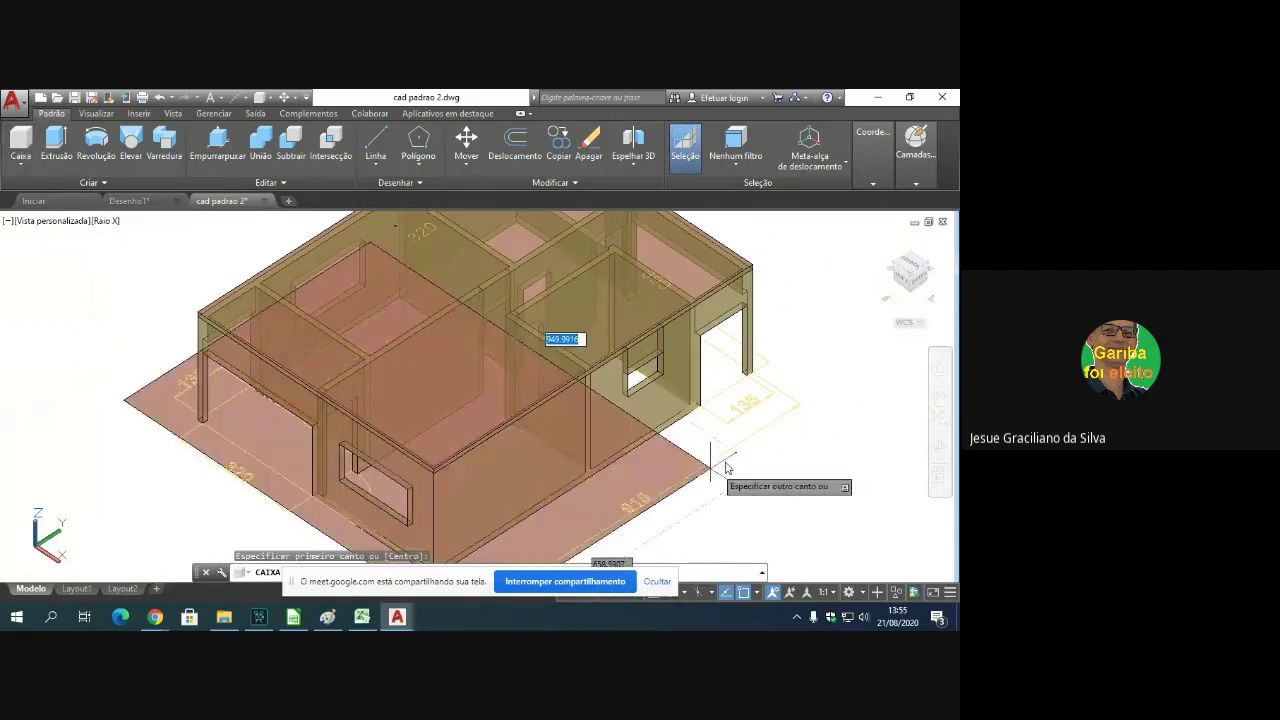
left_click(833, 379)
type("5")
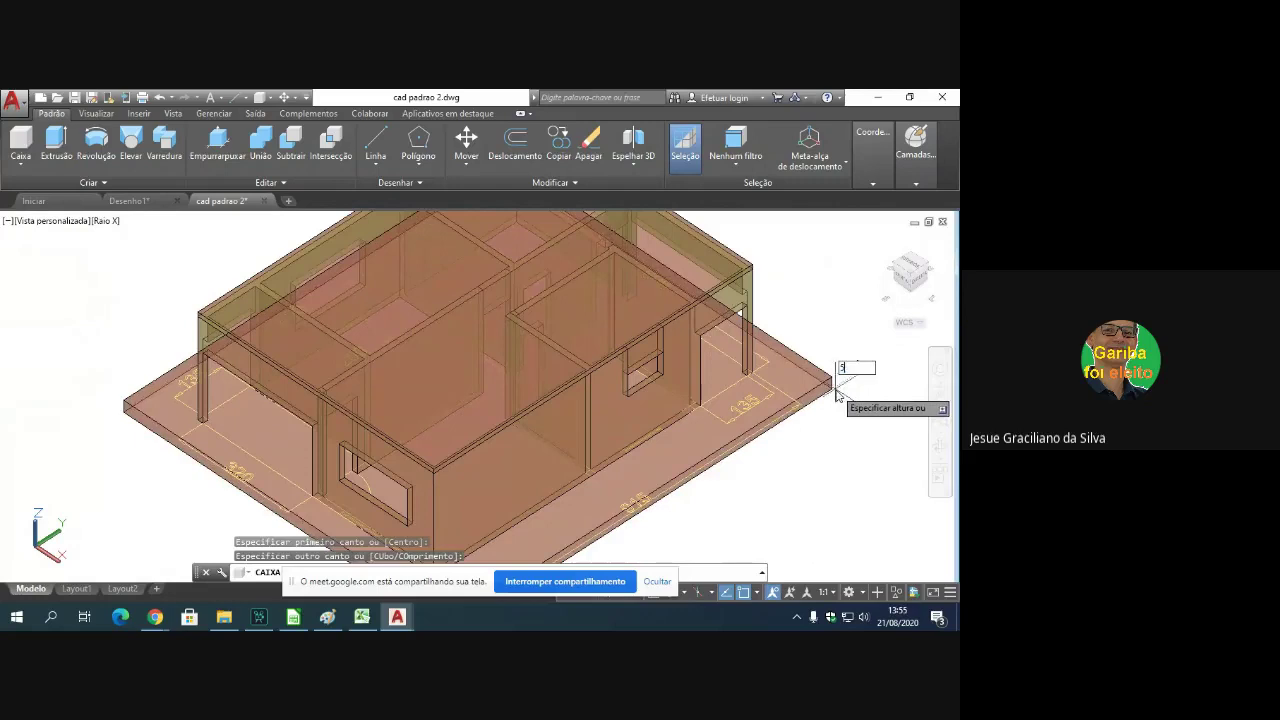
key("Return")
scroll(820, 400, "down", 4)
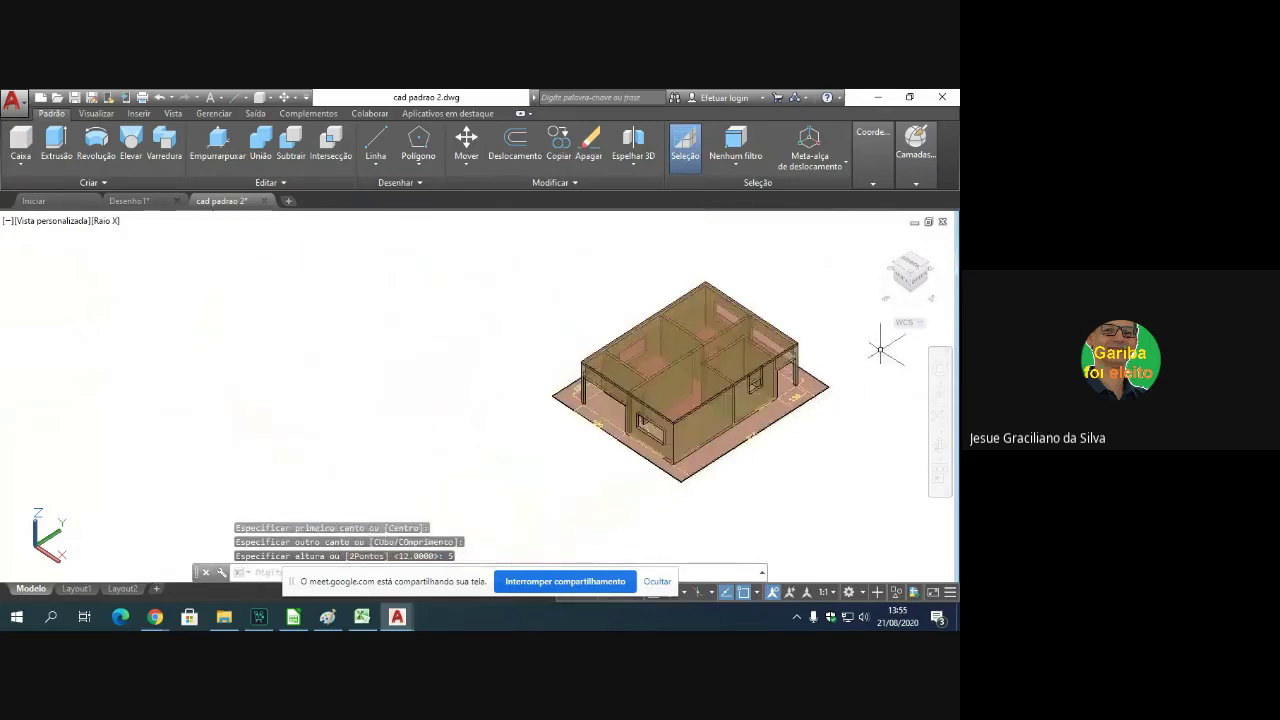
left_click(903, 283)
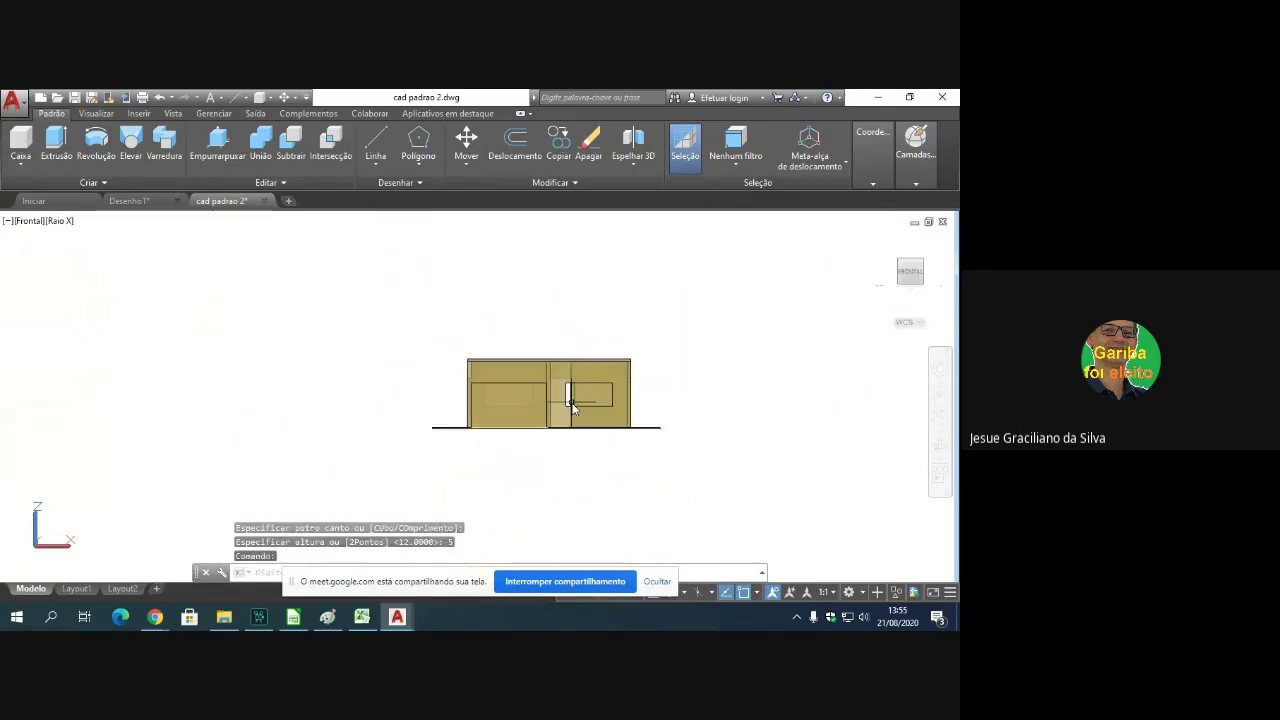
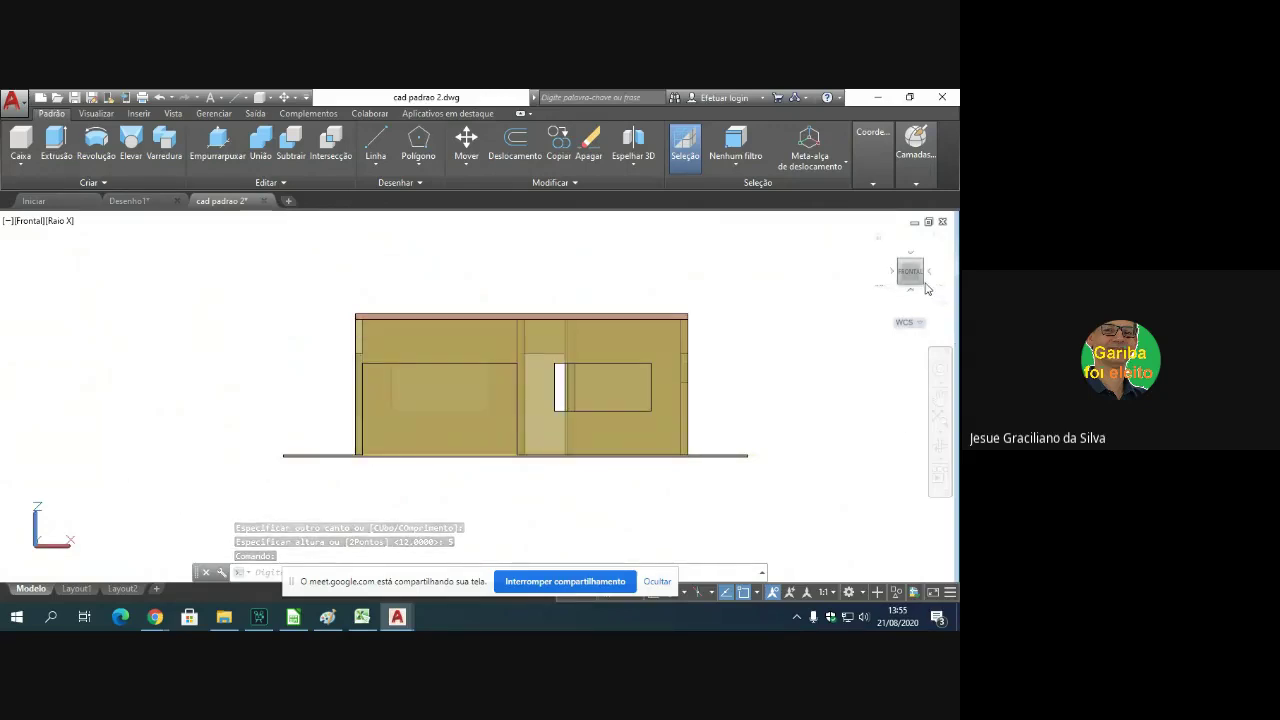
- Orbit the house from the front elevation to an oblique view and zoom to fit it
mouse_move(925, 290)
left_mouse_down()
mouse_move(900, 318)
mouse_move(737, 400)
left_mouse_up()
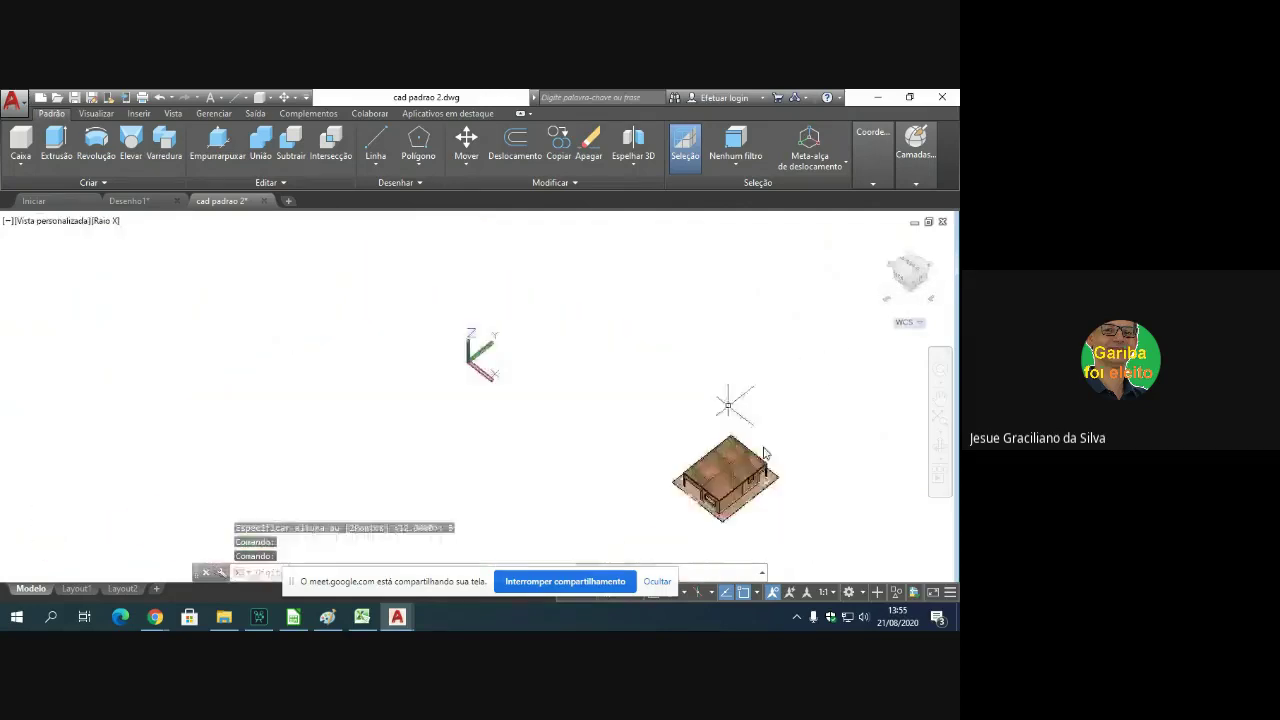
scroll(720, 428, "up", 3)
scroll(720, 428, "down", 3)
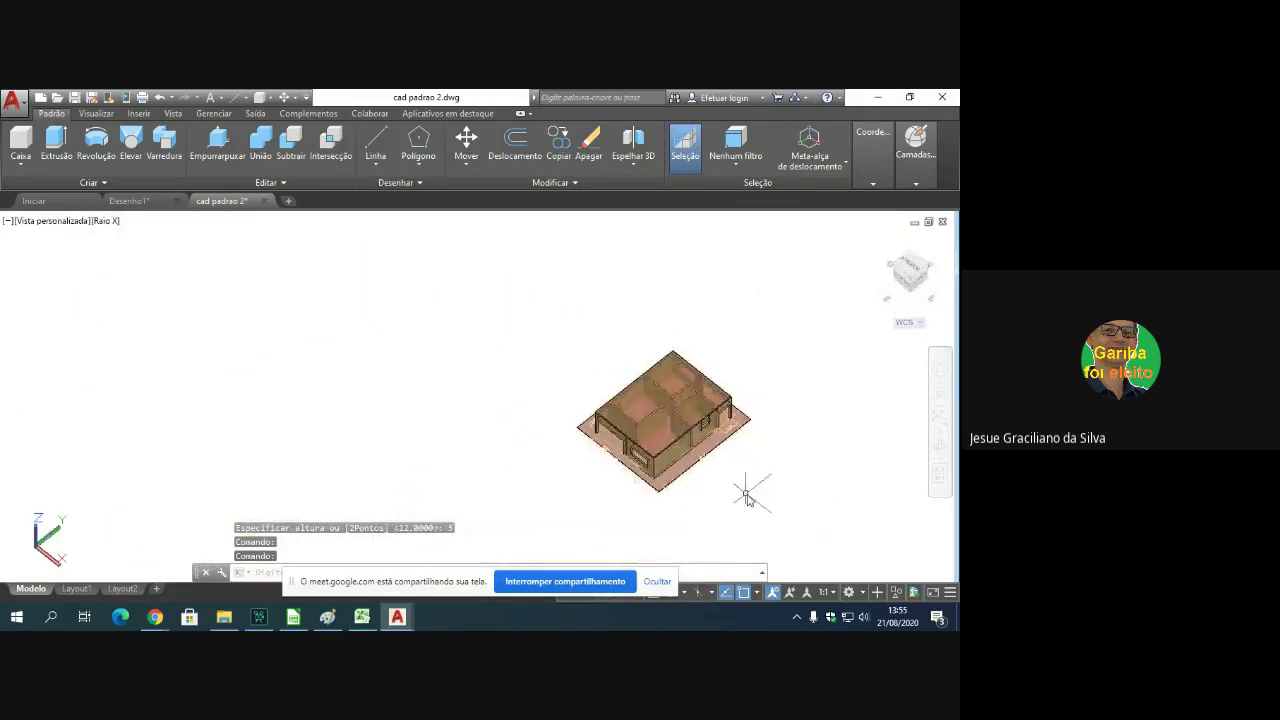
scroll(719, 428, "up", 2)
scroll(787, 386, "up", 2)
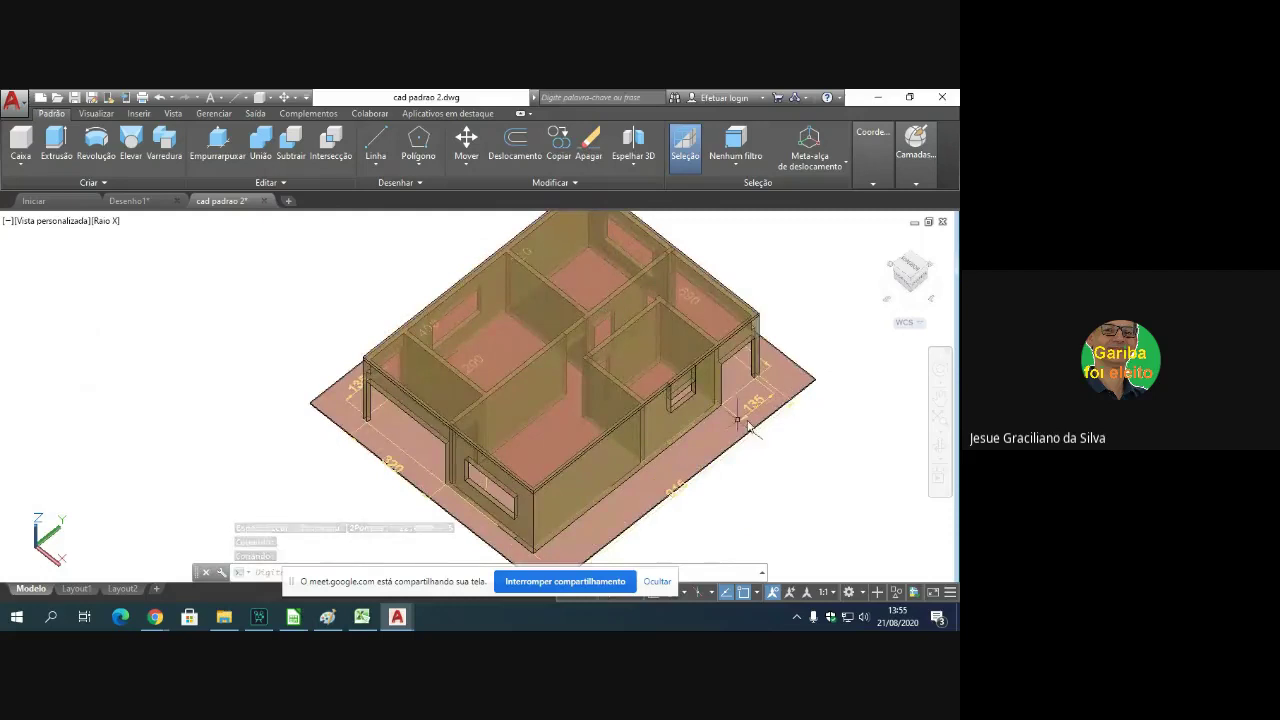
scroll(494, 395, "down", 4)
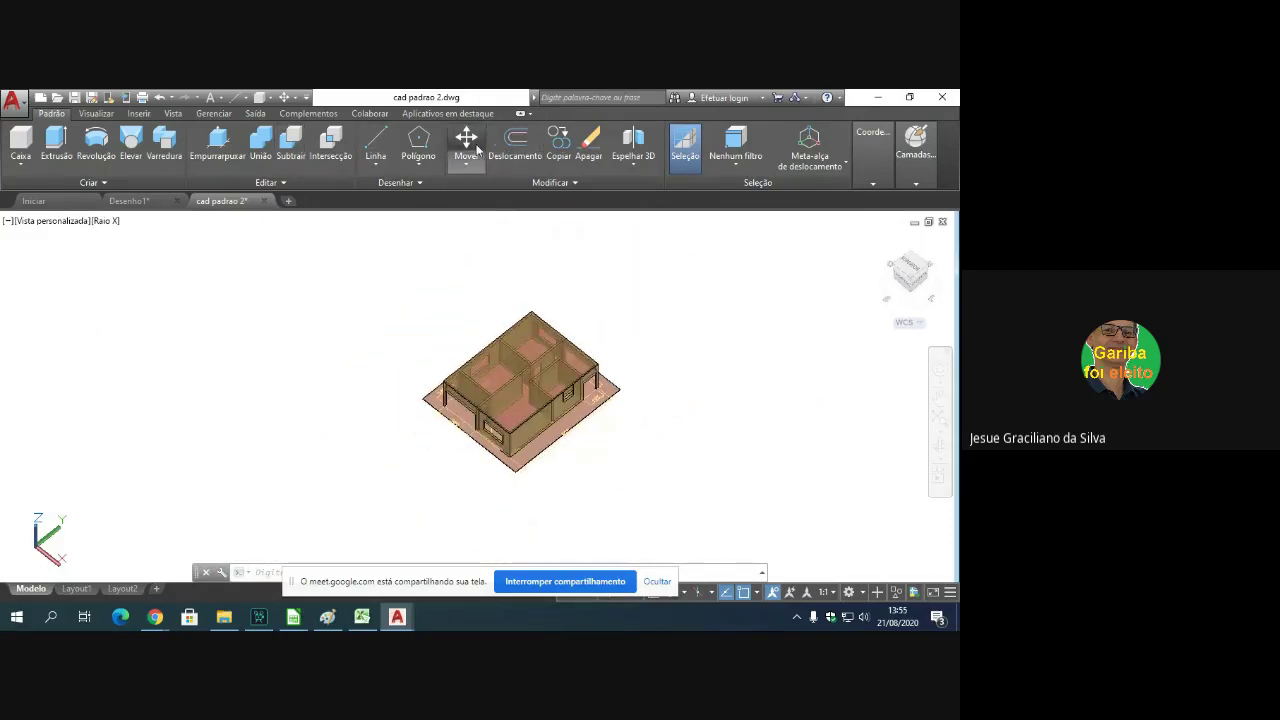
- Move the top slab higher above the house, then undo a repeated slab selection
left_click(466, 145)
left_click(543, 347)
key("Return")
left_click(669, 350)
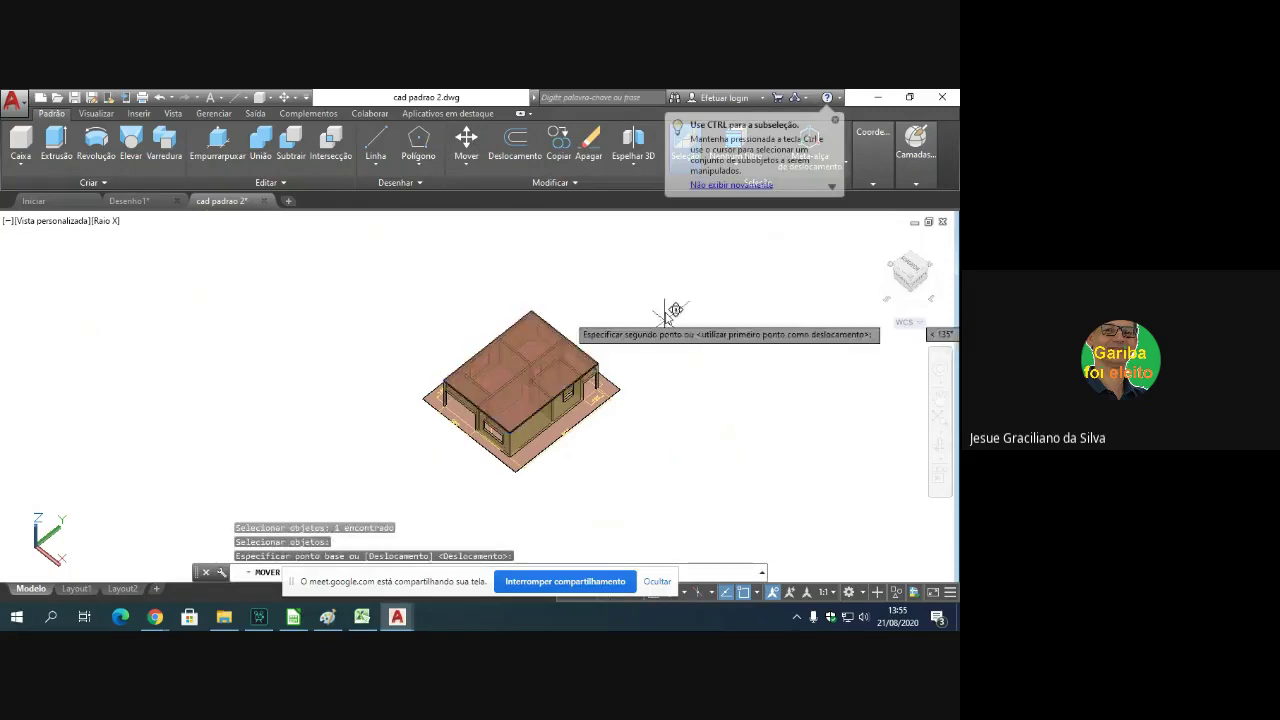
left_click(664, 267)
key("Return")
left_click(547, 342)
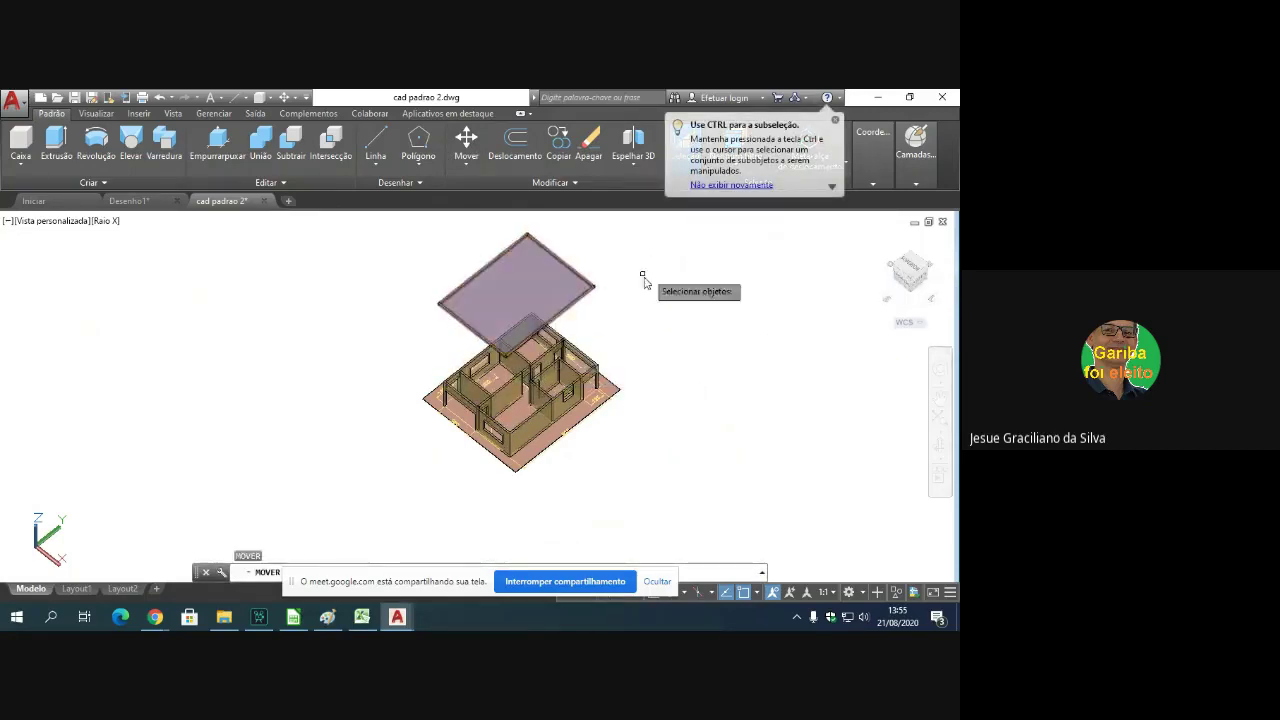
key("ctrl+z")
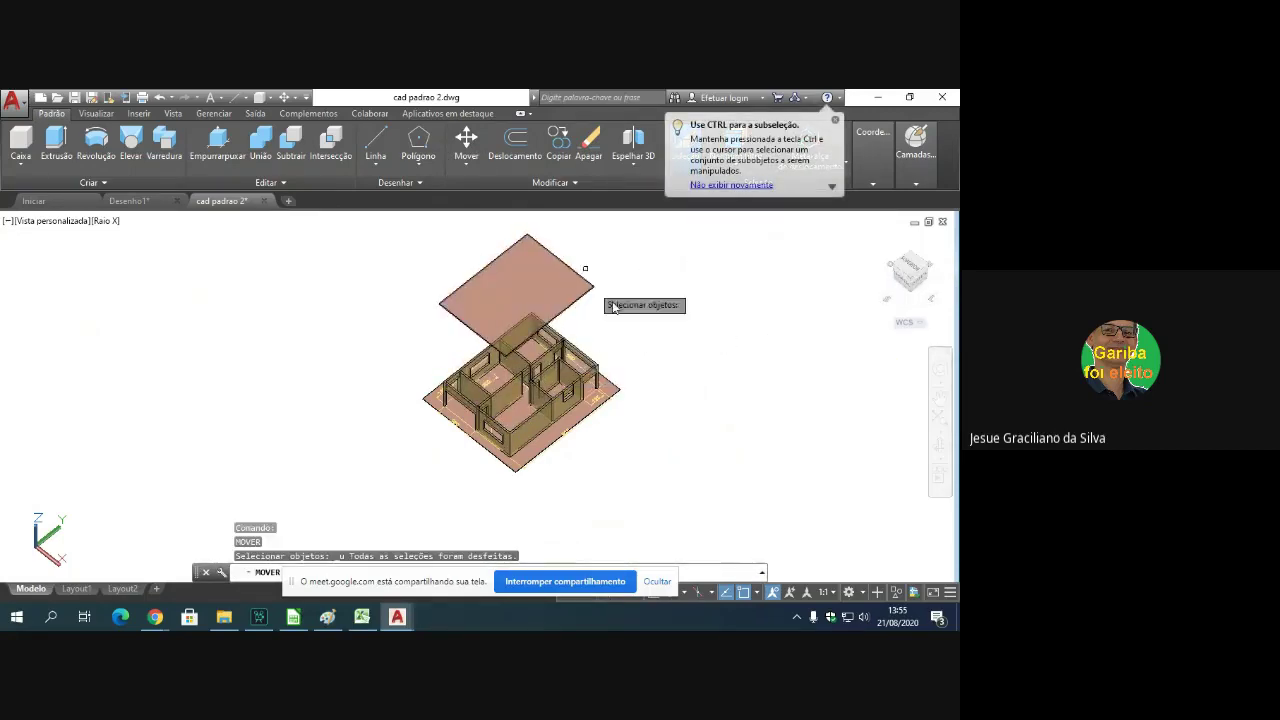
- From a lower side view, move the roof slab by its corner onto the top wall corner
scroll(586, 346, "up", 3)
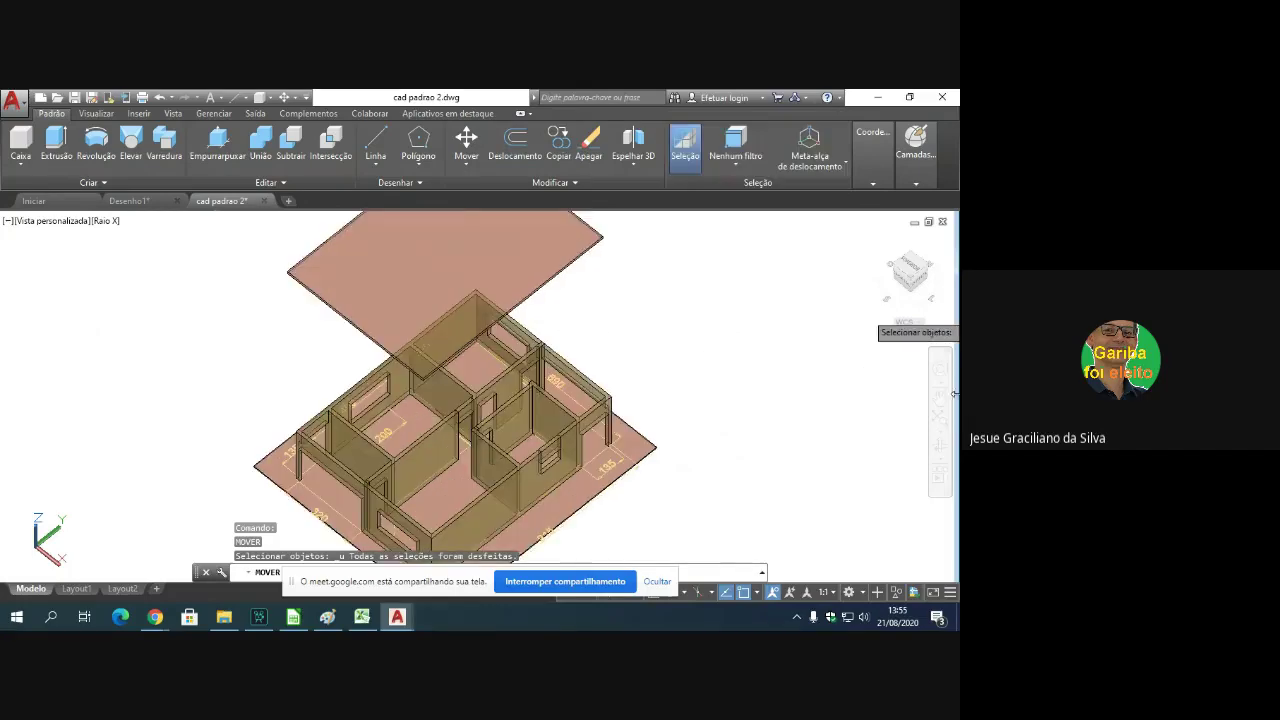
left_click(940, 448)
mouse_move(612, 470)
left_mouse_down()
mouse_move(775, 420)
mouse_move(768, 443)
left_mouse_up()
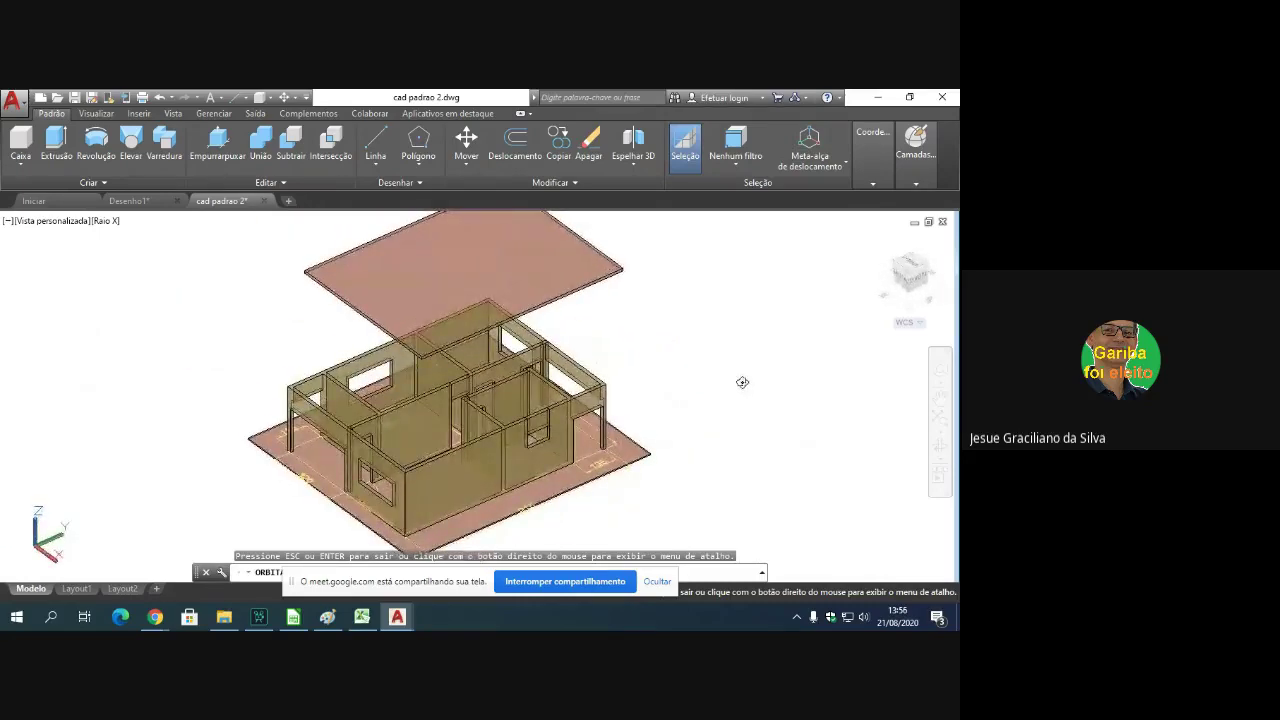
key("Escape")
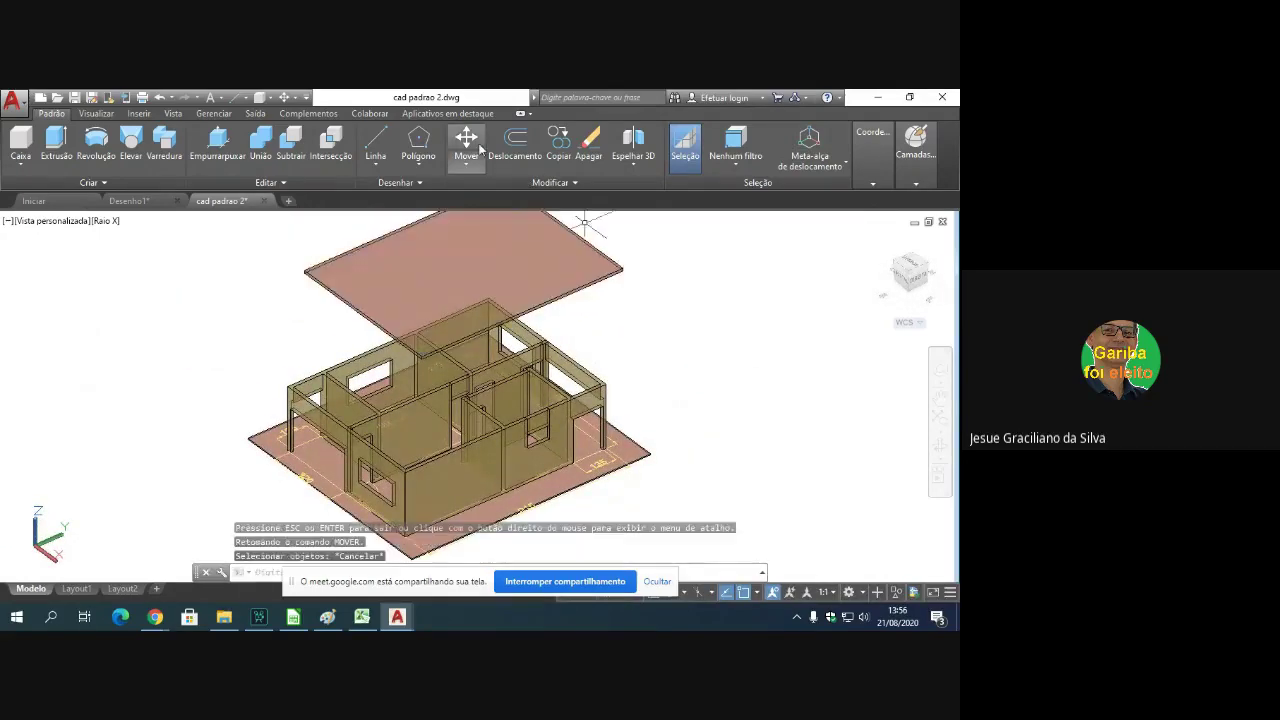
left_click(617, 270)
key("Return")
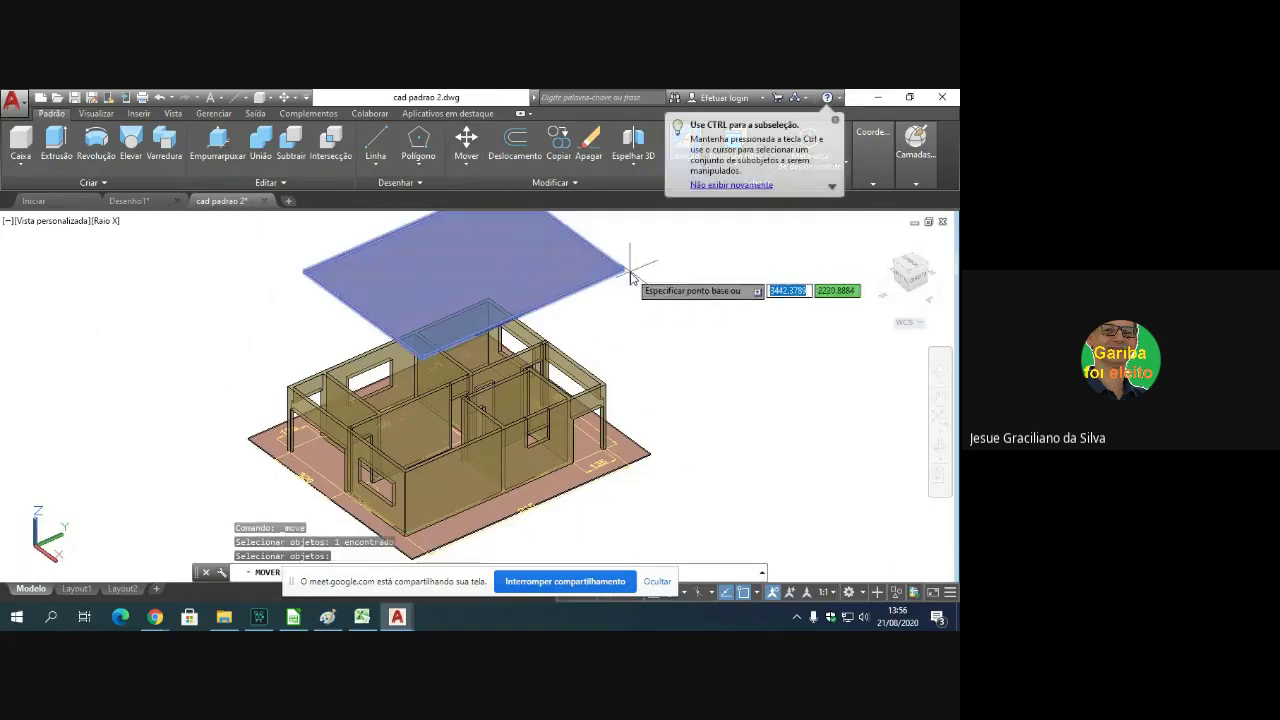
scroll(623, 265, "up", 3)
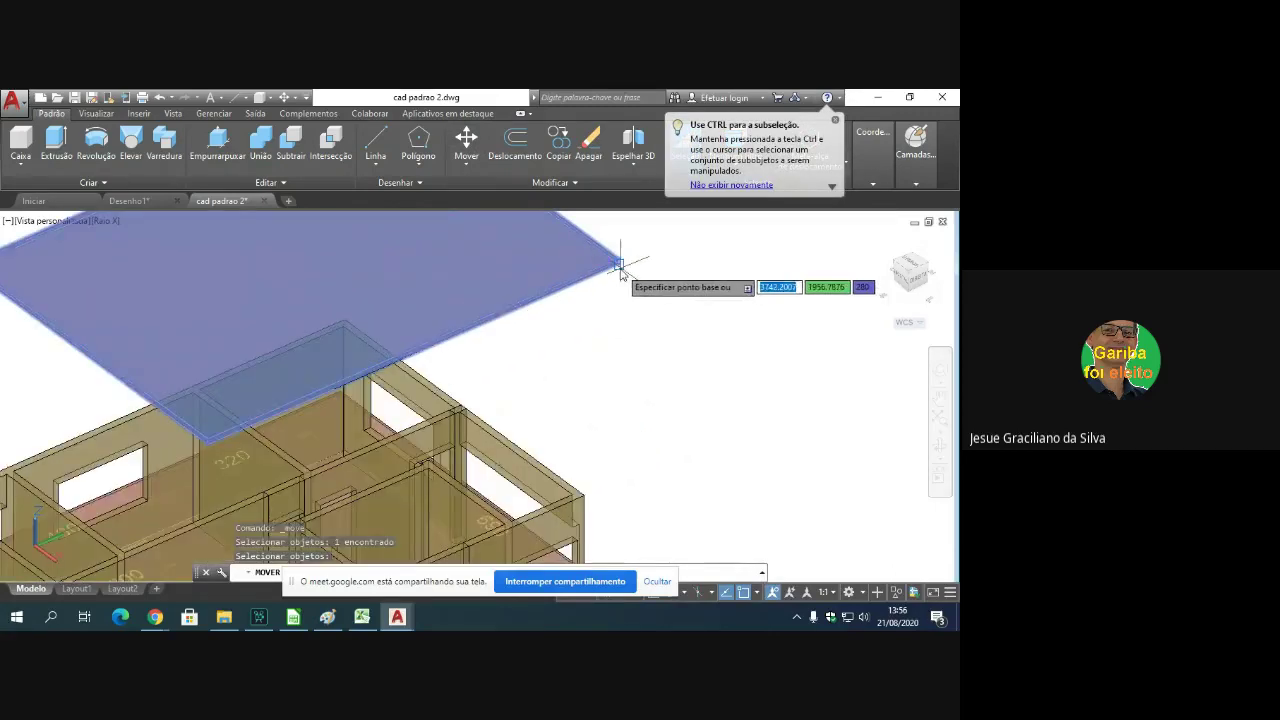
left_click(633, 484)
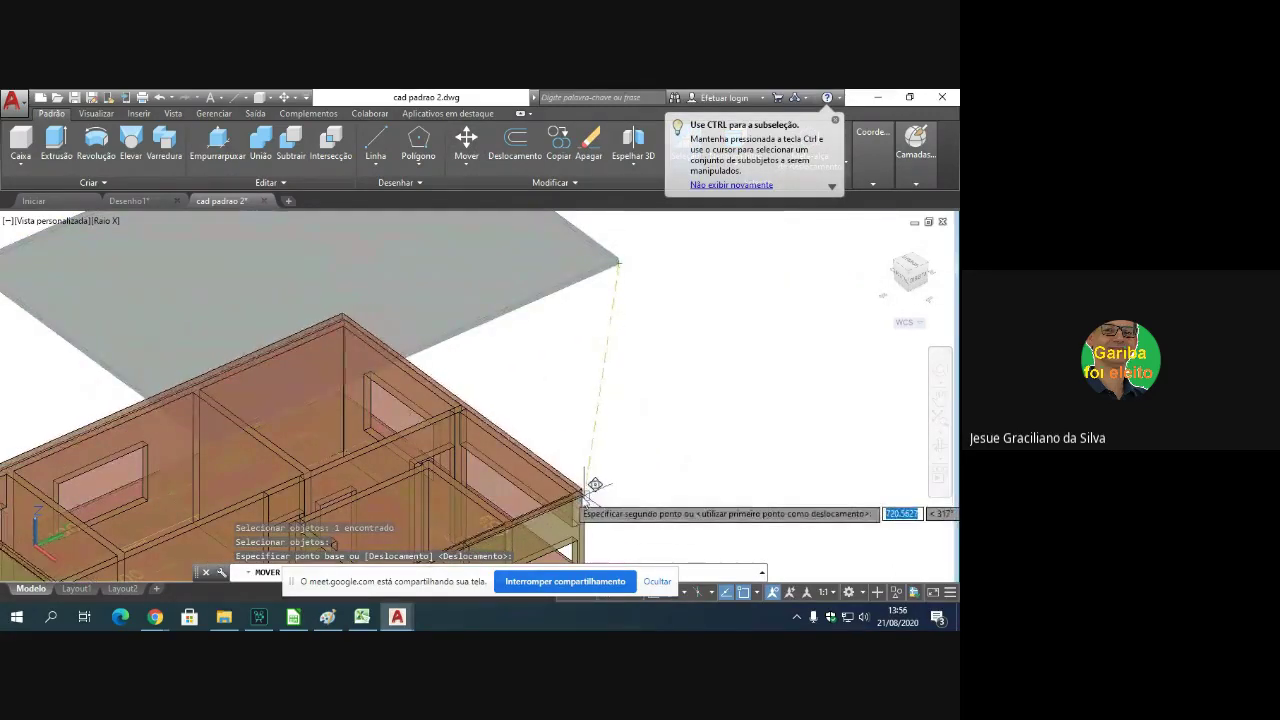
left_click(675, 345)
key("Return")
key("Escape")
scroll(638, 369, "down", 5)
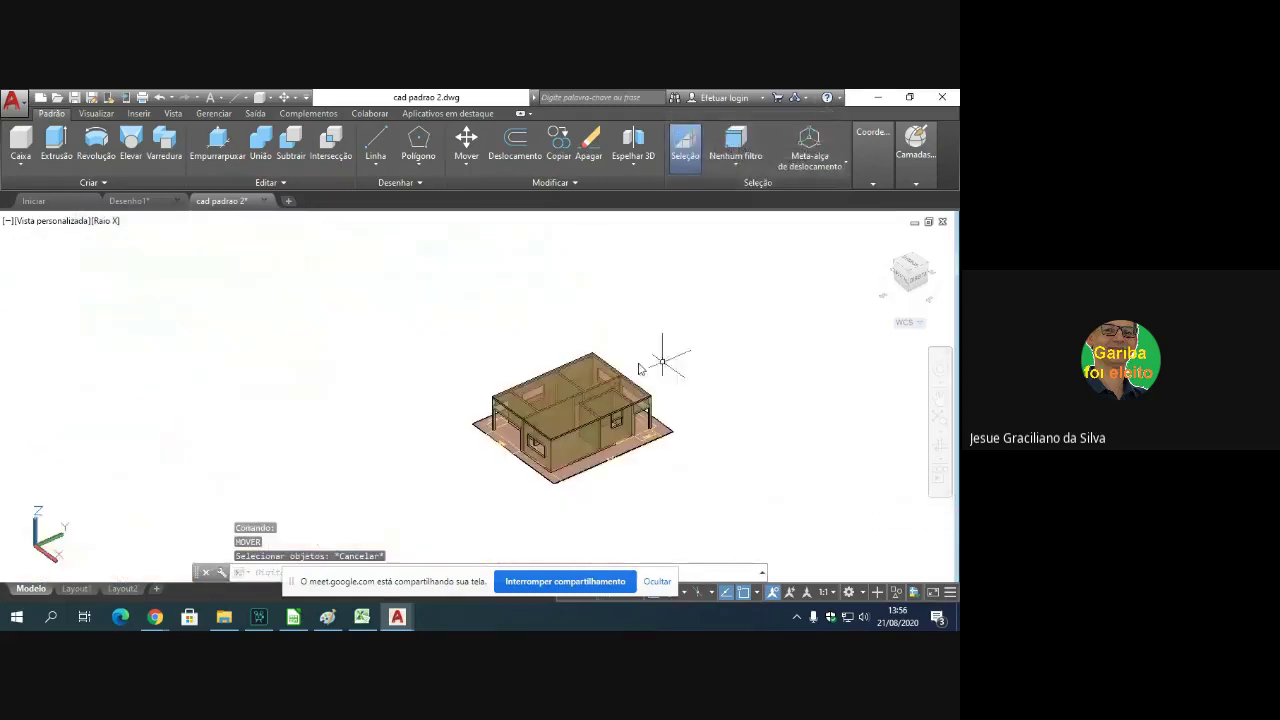
- Try drawing a Wedge (Cunha) solid from the wall corner to the roof corner, then cancel it
scroll(627, 368, "up", 3)
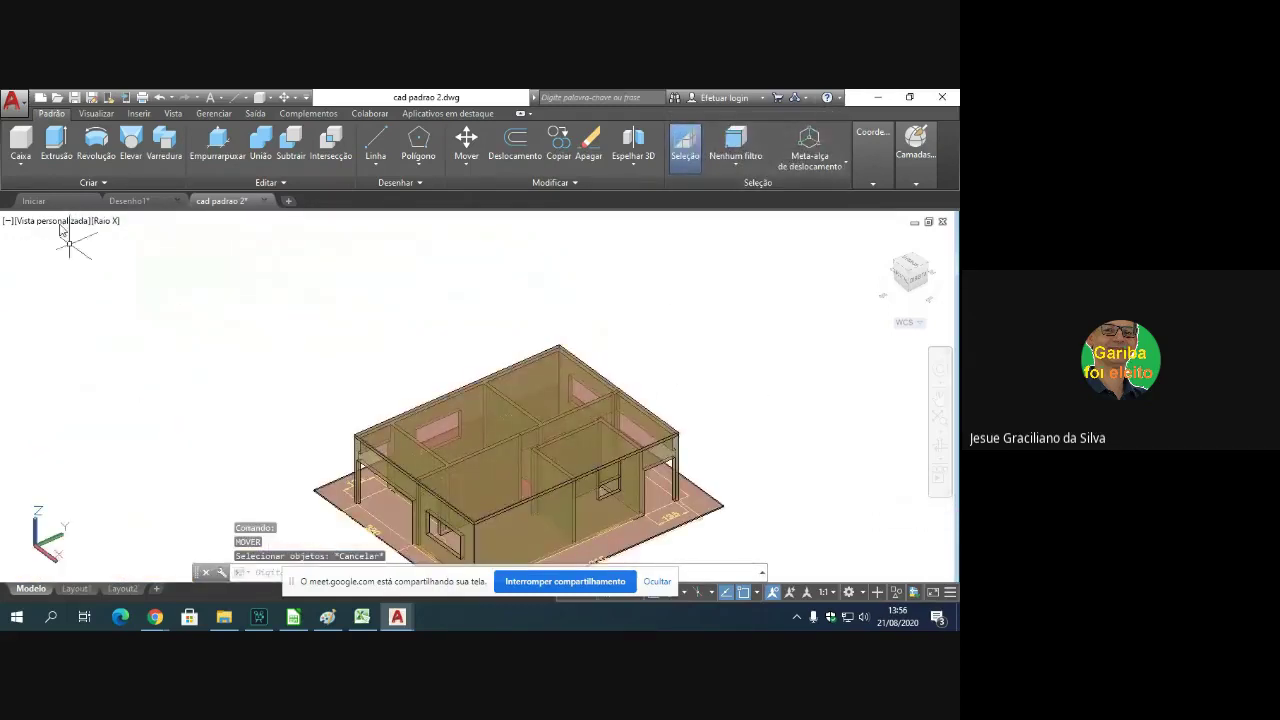
left_click(20, 166)
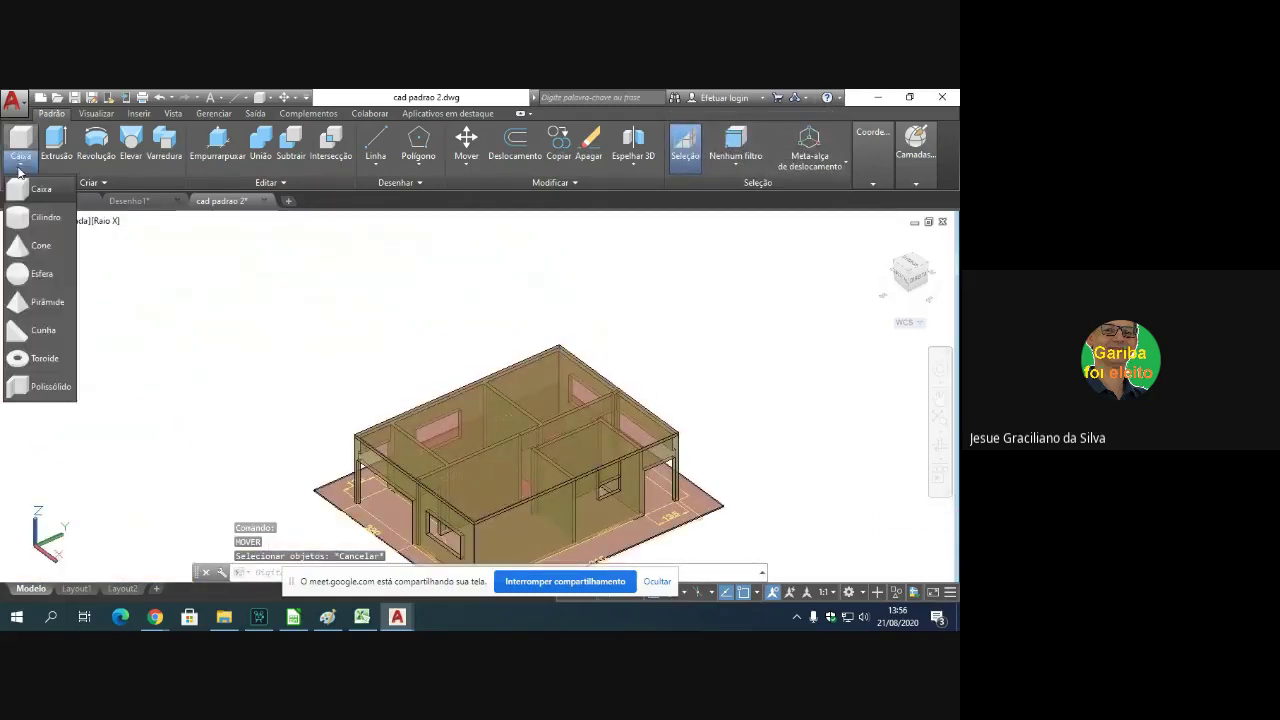
left_click(17, 327)
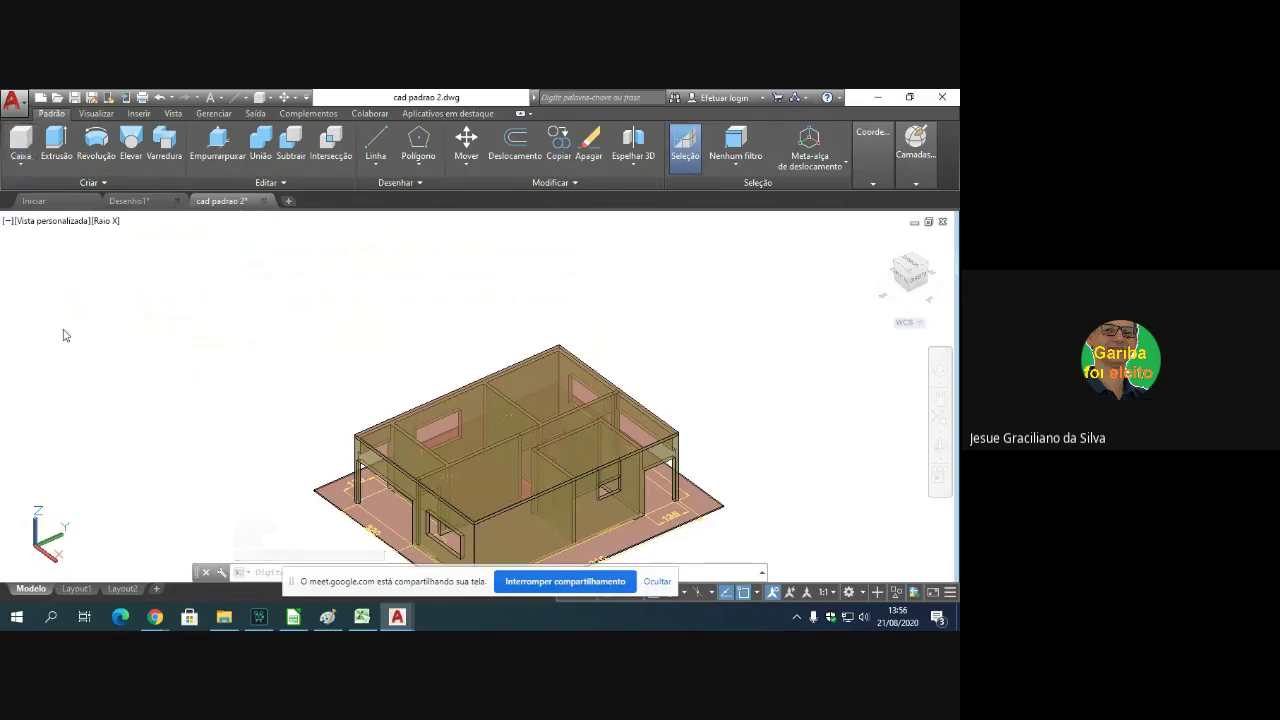
left_click(416, 481)
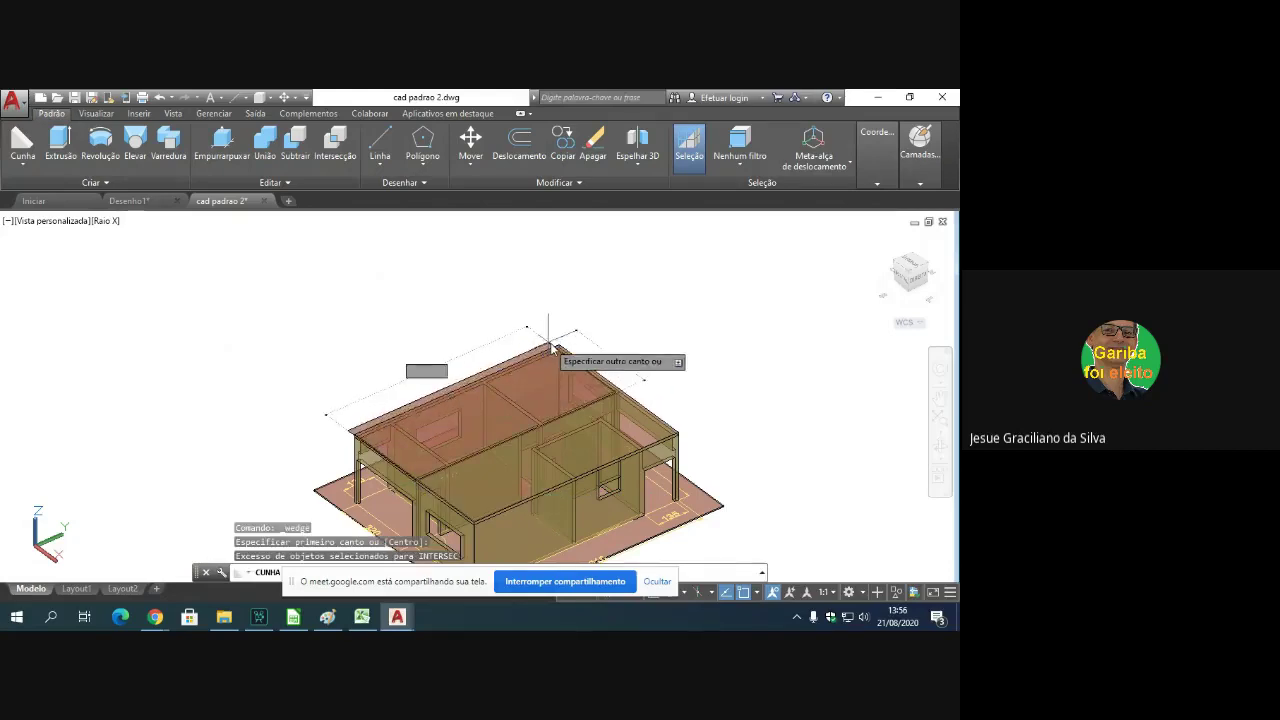
left_click(578, 332)
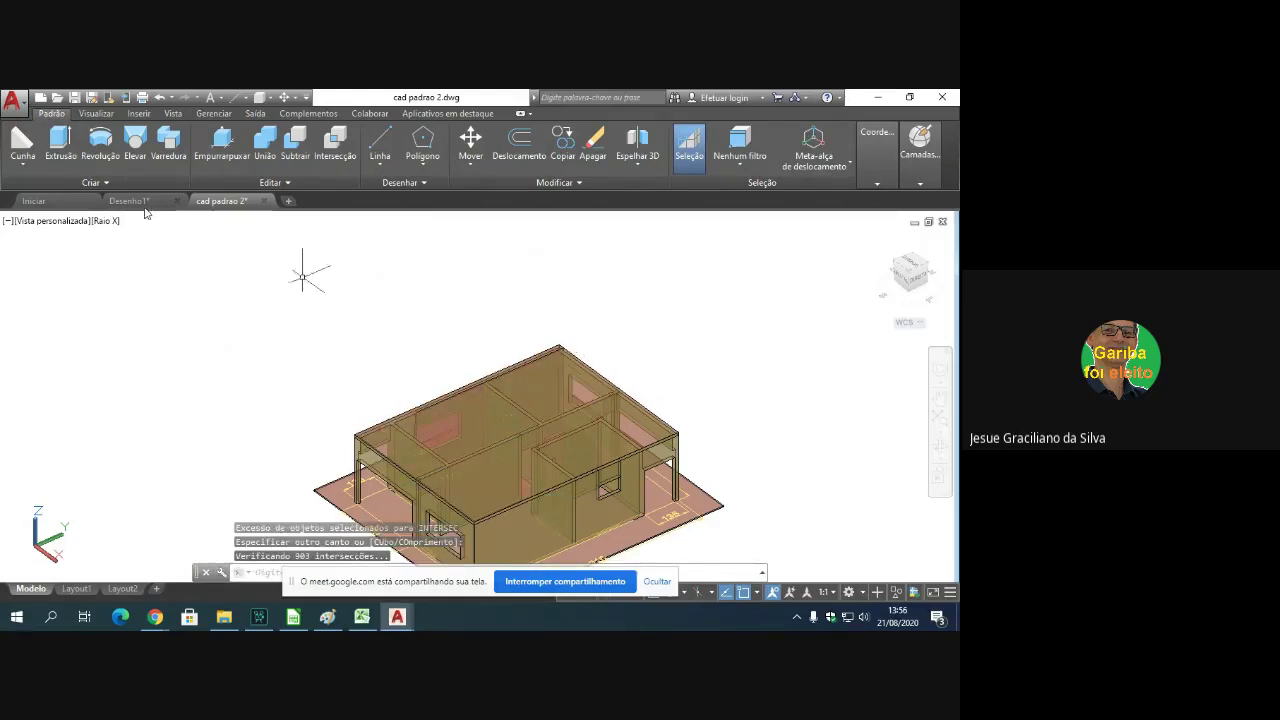
key("Return")
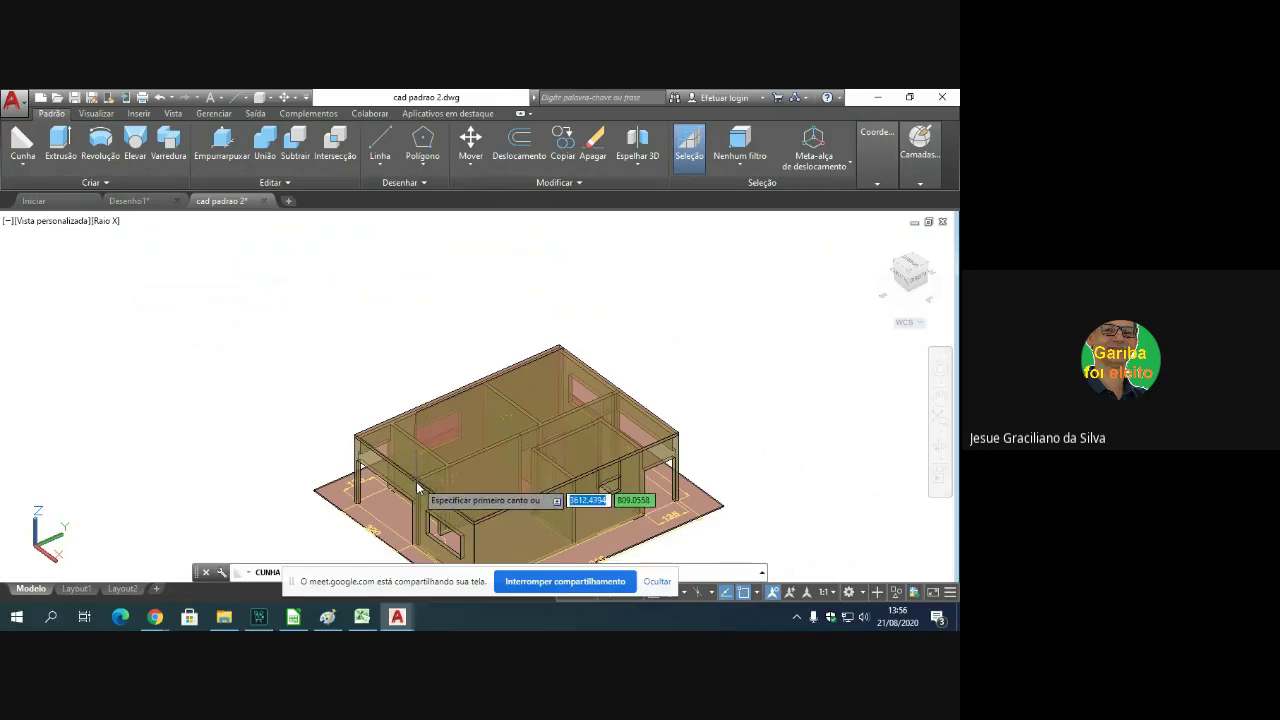
scroll(418, 488, "up", 3)
left_click(420, 487)
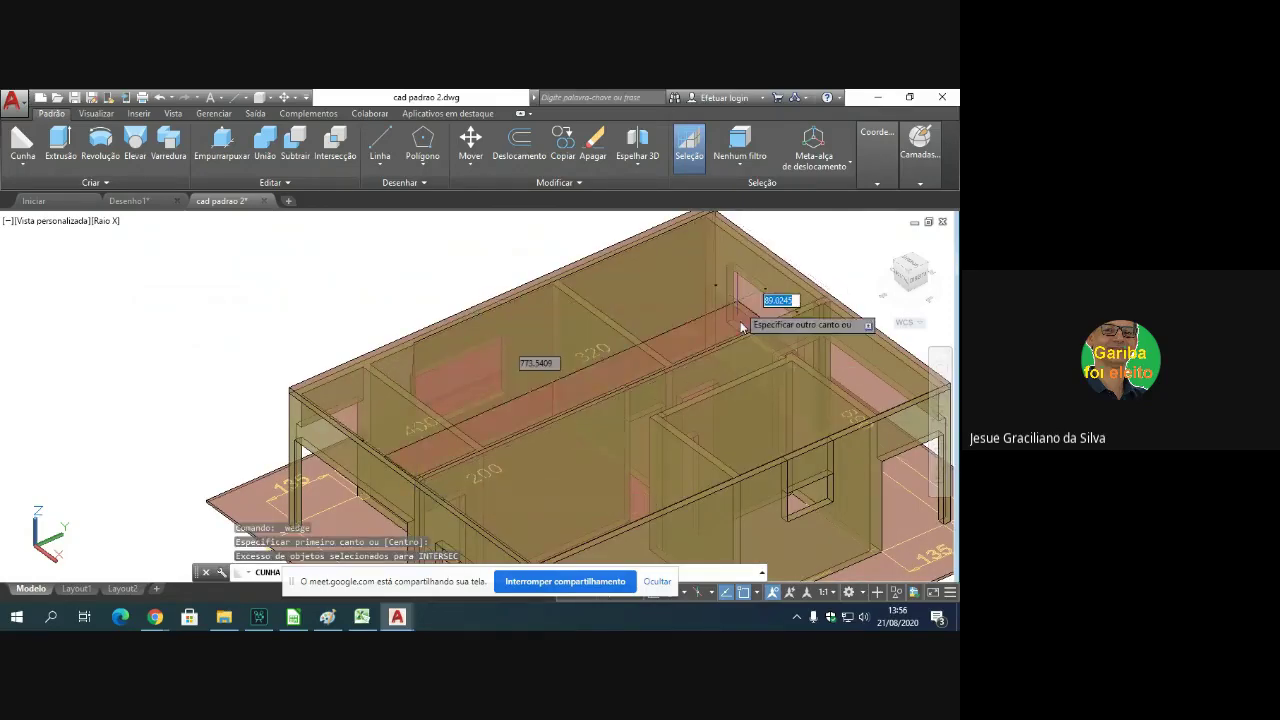
scroll(742, 327, "down", 3)
scroll(697, 245, "up", 5)
left_click(697, 245)
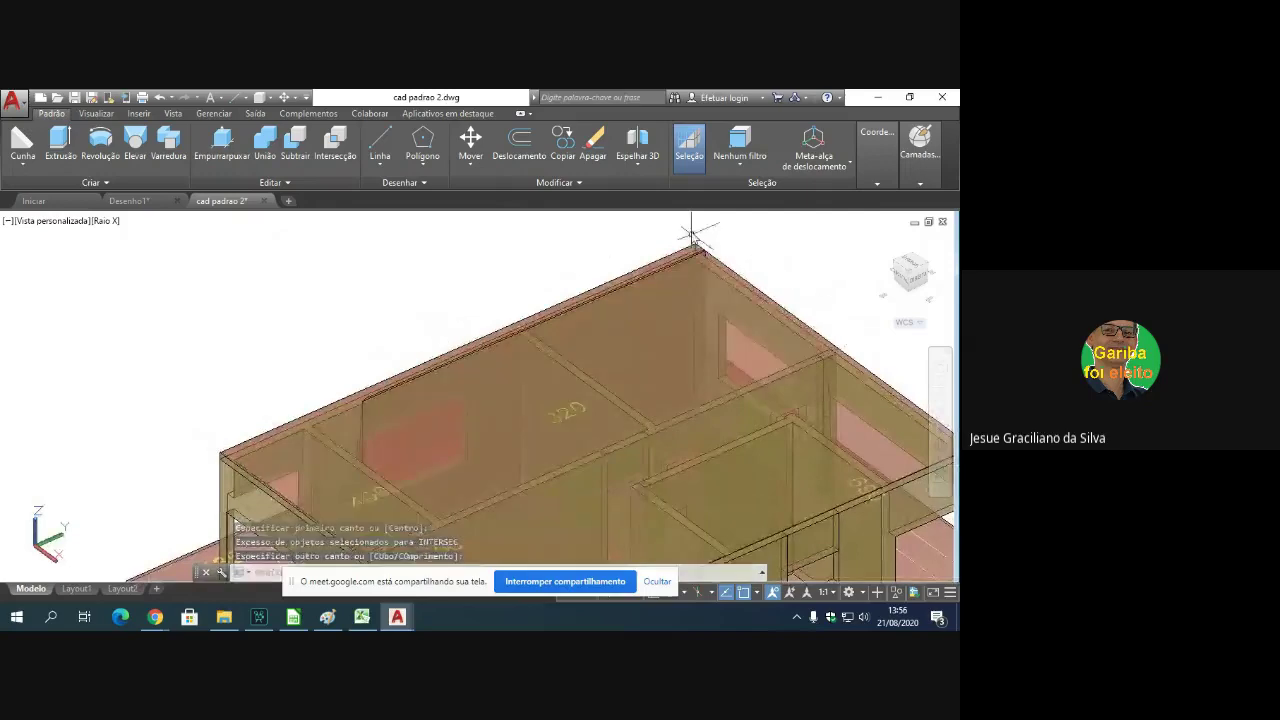
key("Escape")
- Select the roof slab and delete it
scroll(686, 330, "down", 2)
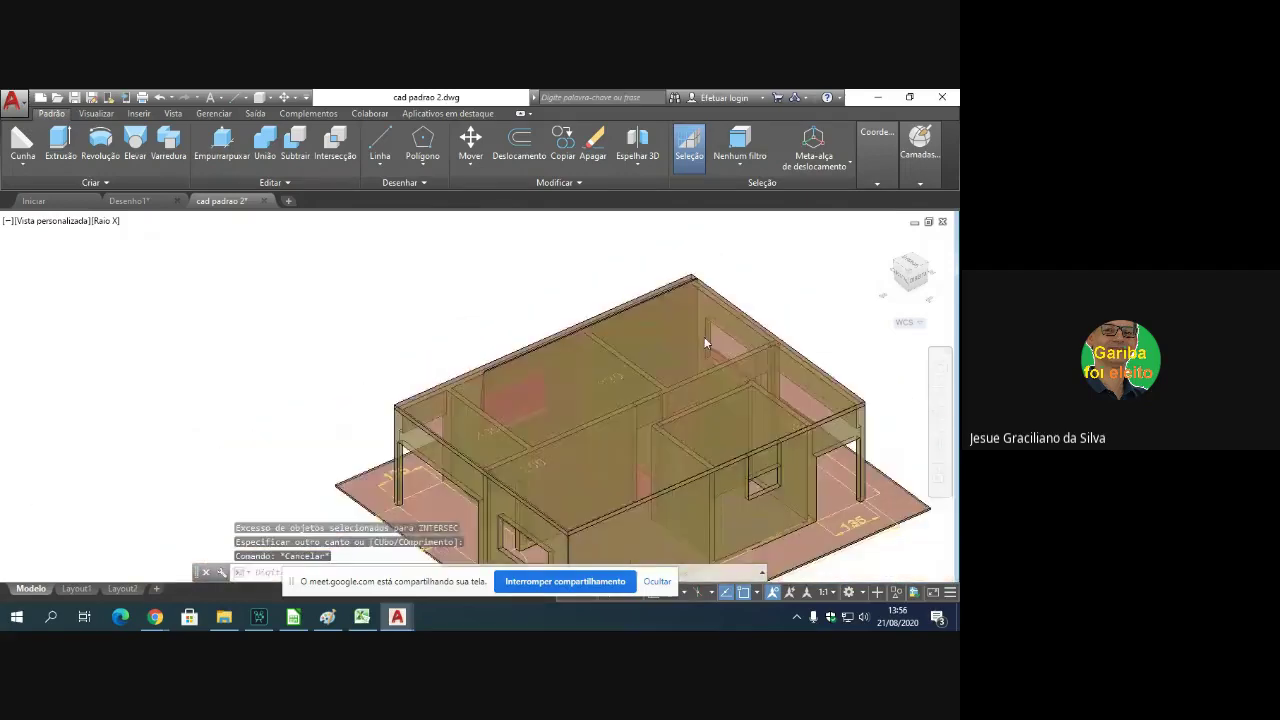
scroll(706, 337, "down", 1)
scroll(810, 358, "up", 2)
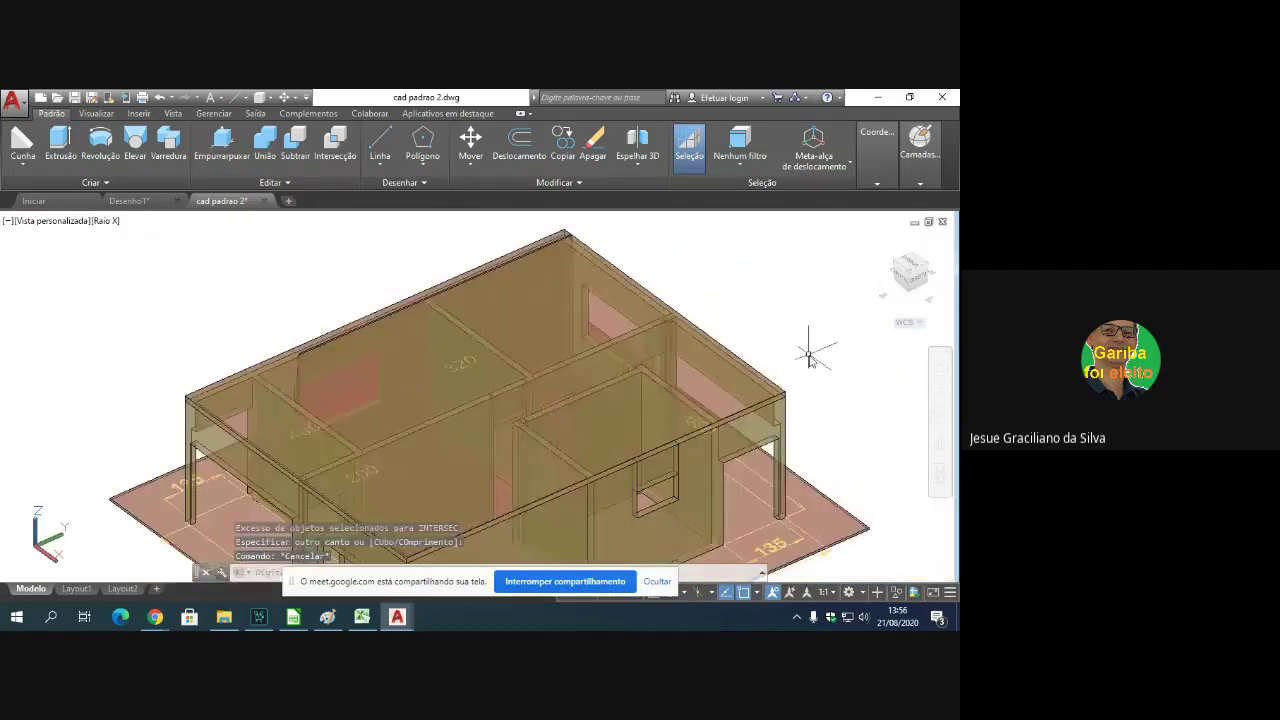
left_click(537, 320)
key("Delete")
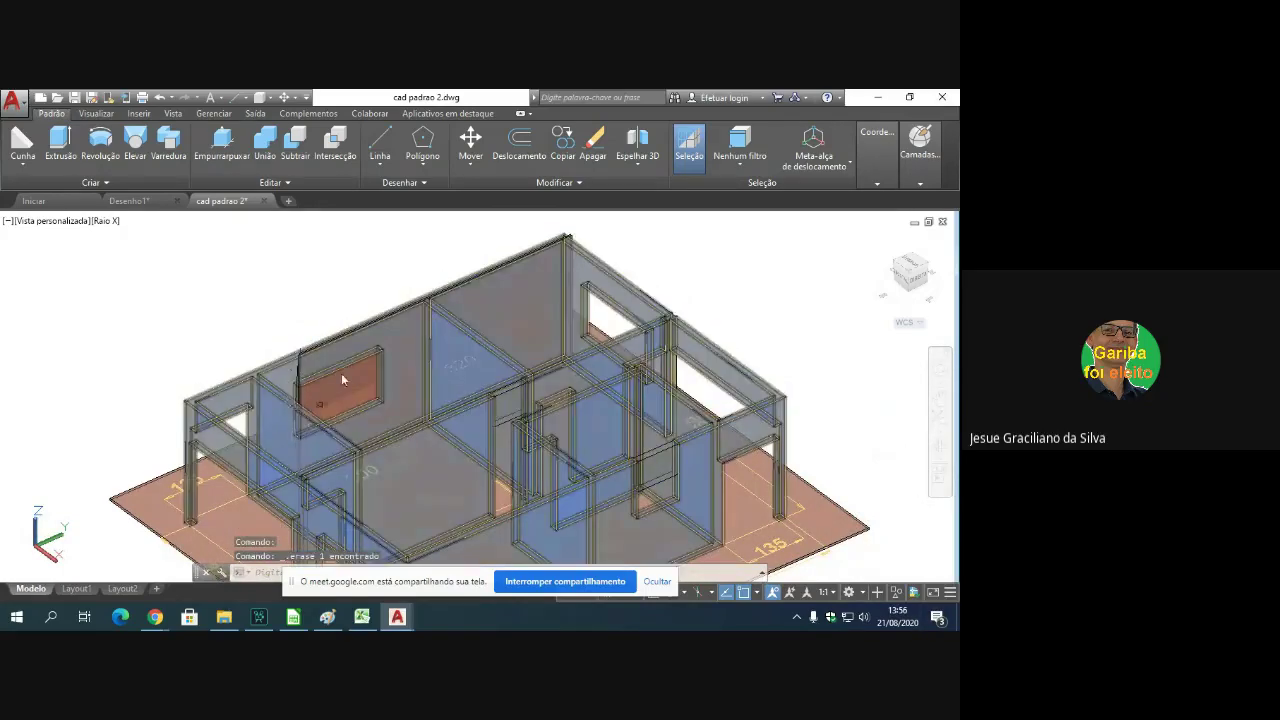
- Draw a 150-unit line starting at the top wall corner
left_click(380, 142)
scroll(333, 480, "up", 3)
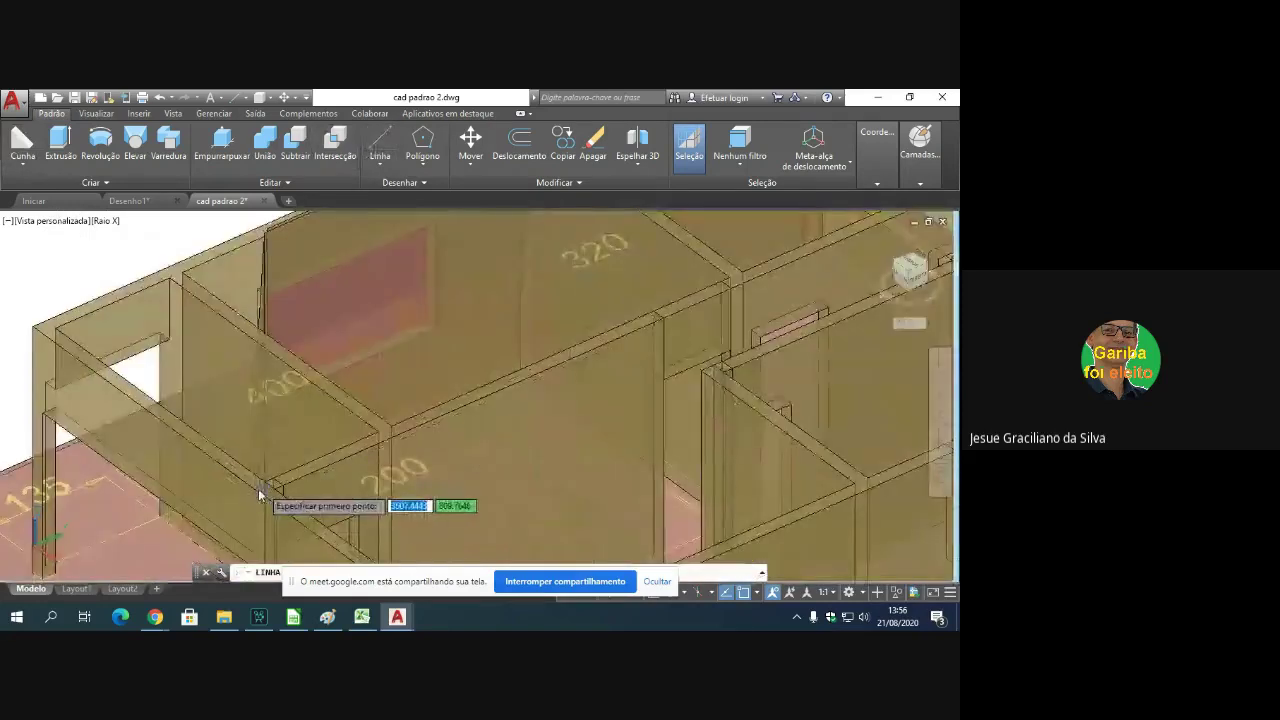
left_click(276, 488)
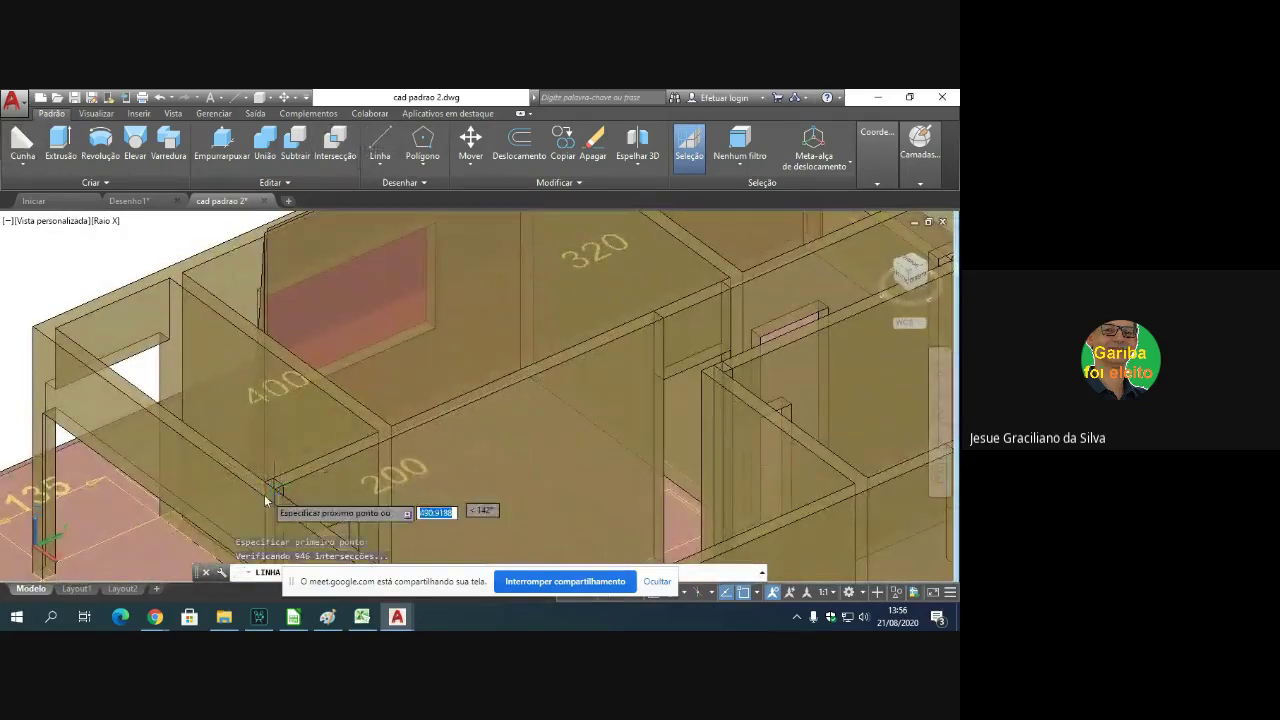
scroll(471, 446, "down", 5)
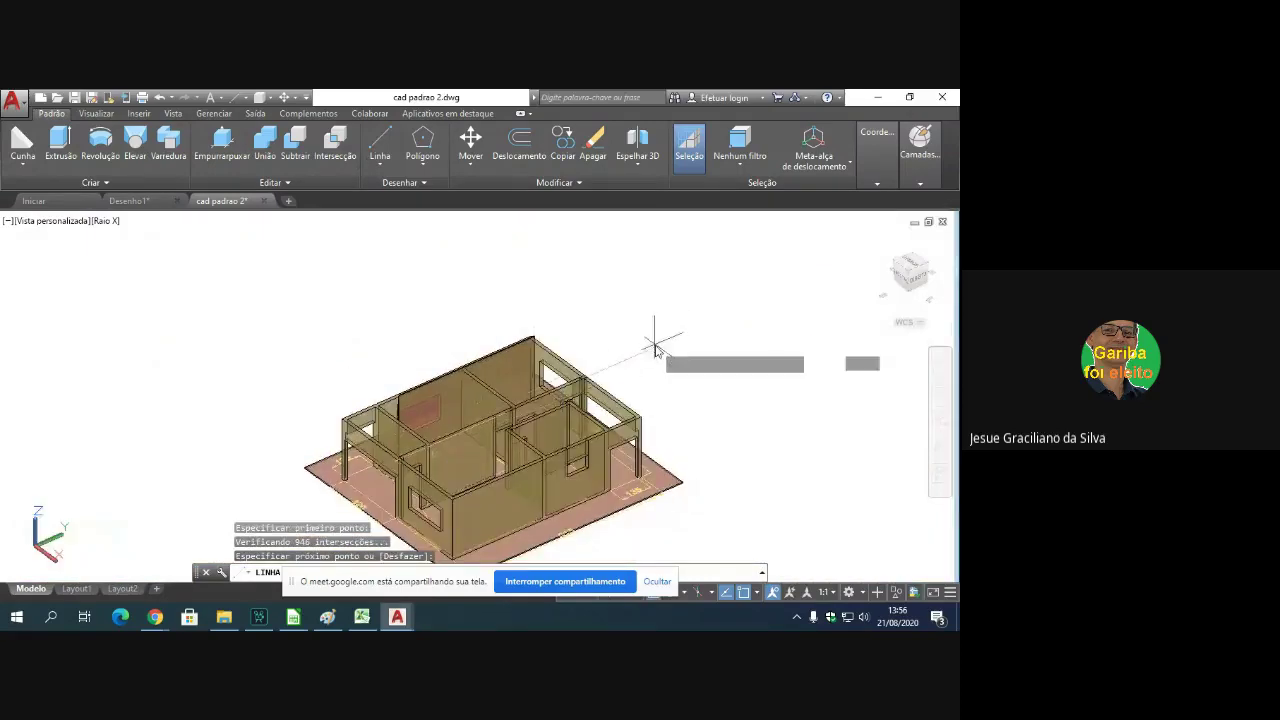
key("Return")
key("Return")
scroll(588, 380, "up", 3)
scroll(588, 380, "up", 2)
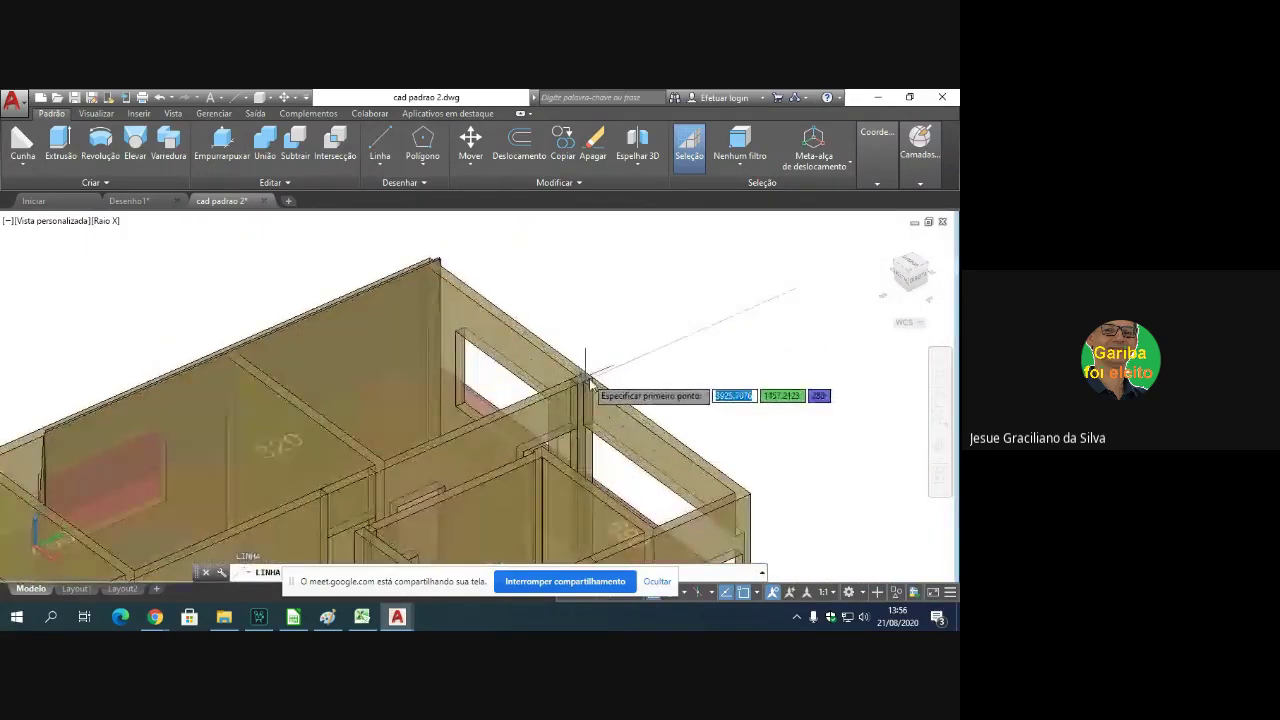
left_click(588, 379)
type("150")
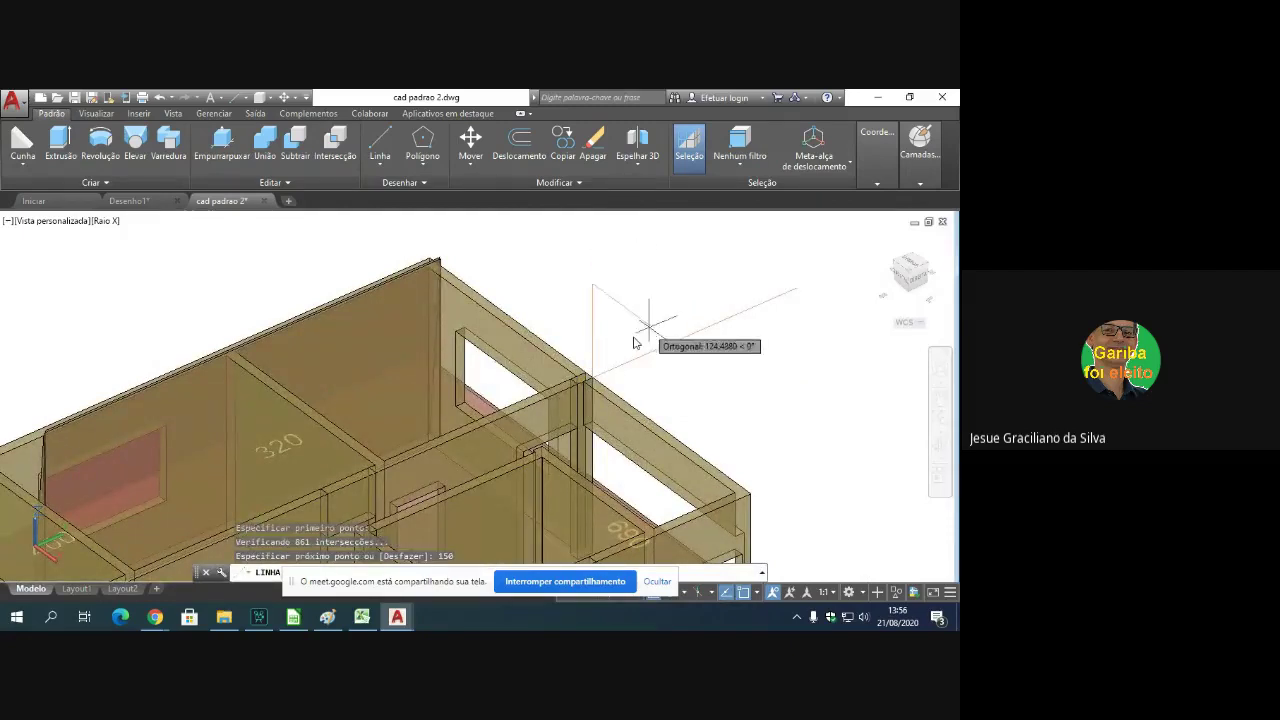
key("Return")
scroll(520, 408, "down", 4)
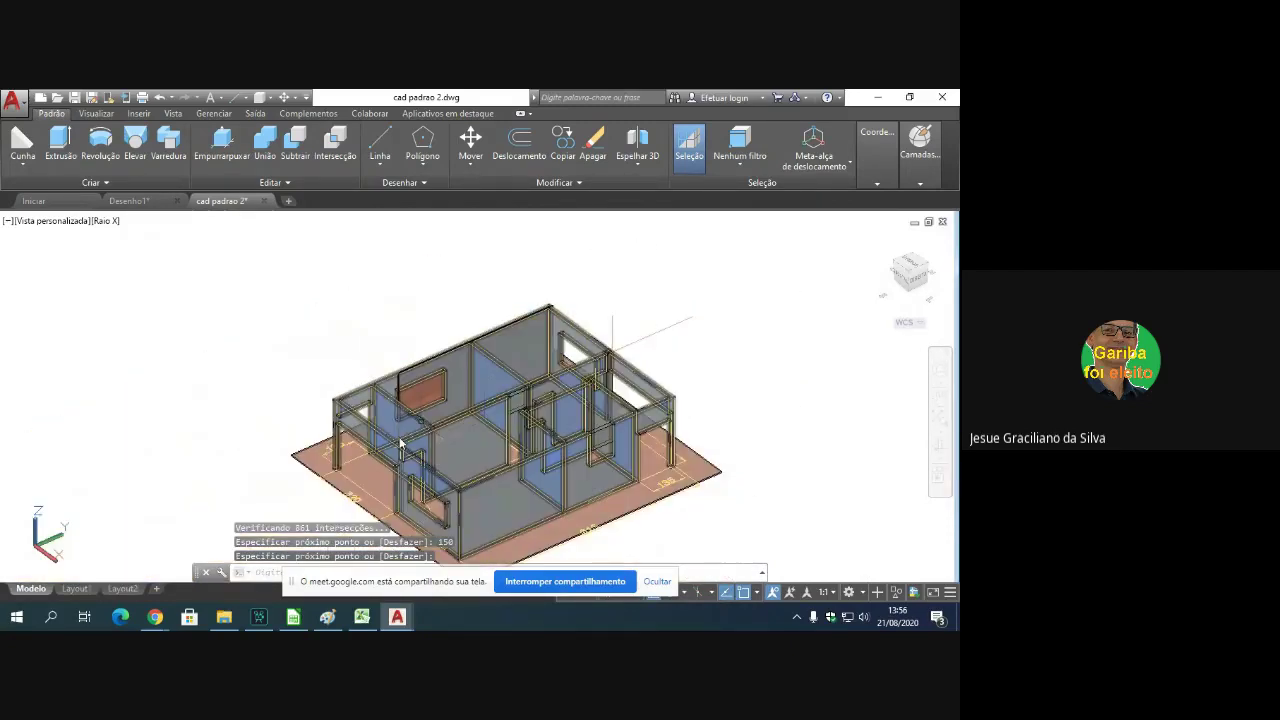
- Start and cancel another line, then launch the Wedge (Cunha) tool
key("Return")
key("Return")
scroll(450, 420, "up", 3)
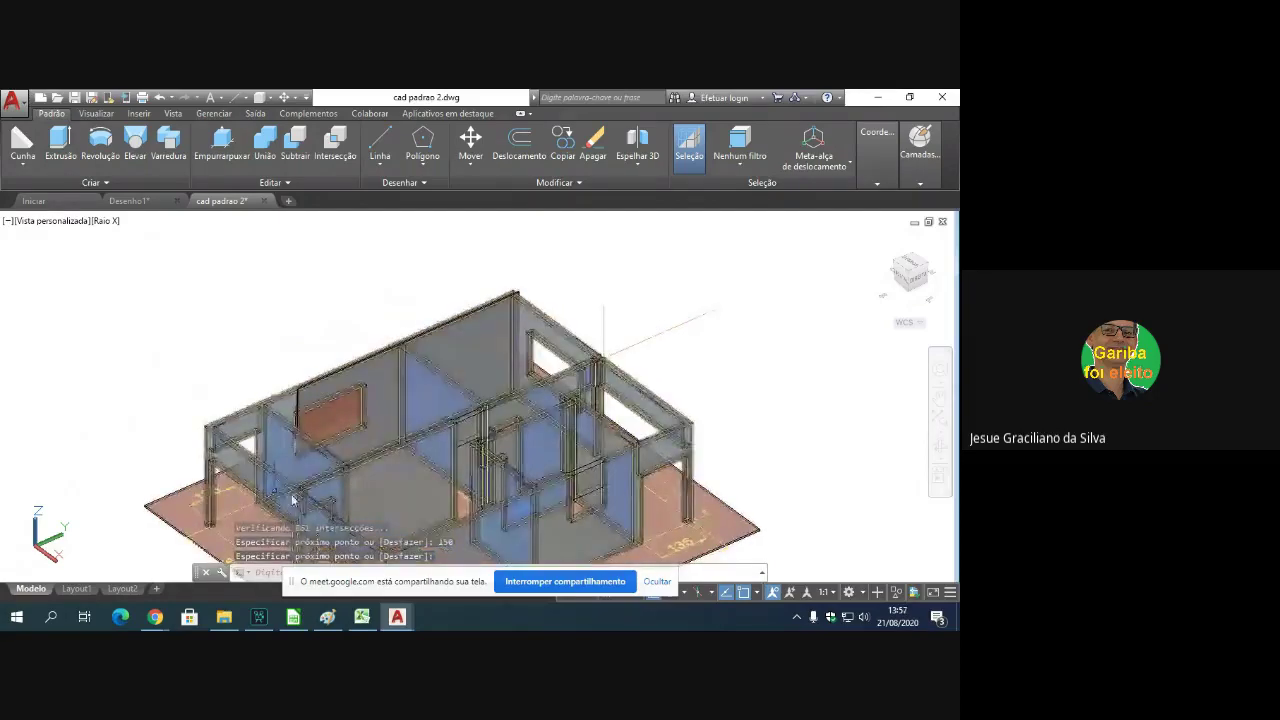
scroll(292, 507, "up", 5)
scroll(292, 507, "down", 3)
left_click(290, 480)
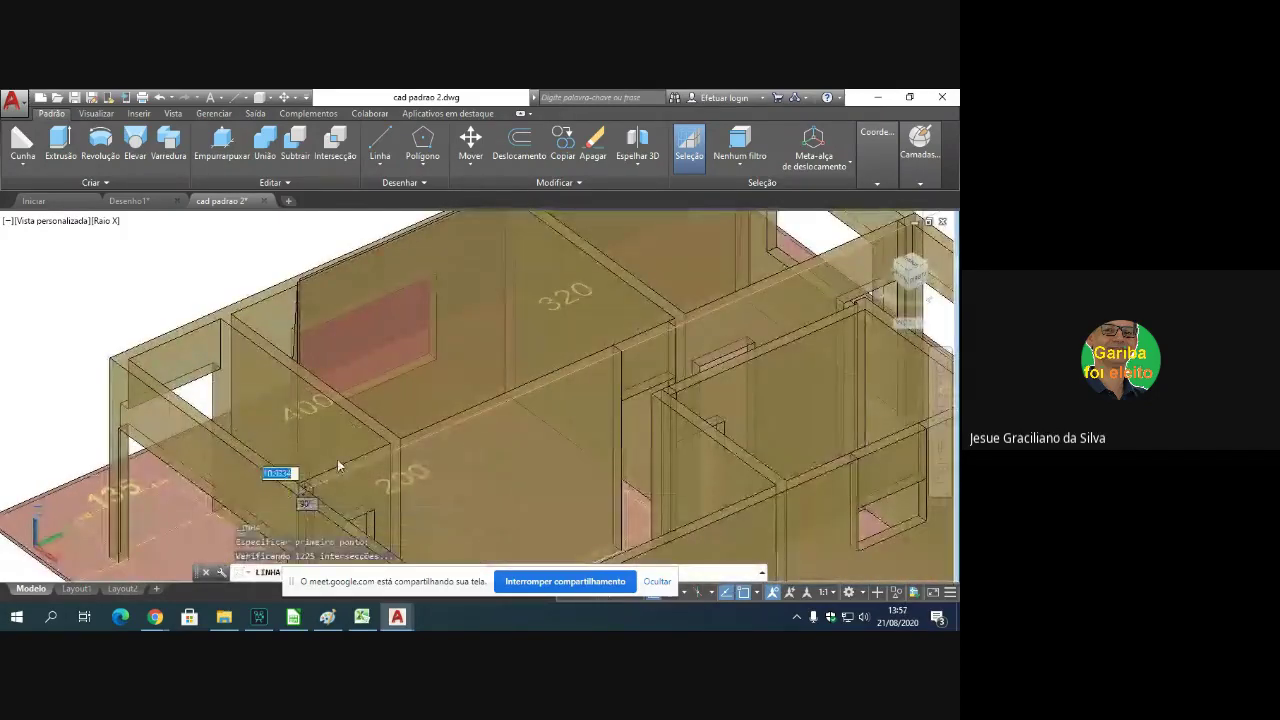
key("Escape")
scroll(522, 379, "down", 2)
scroll(522, 379, "down", 2)
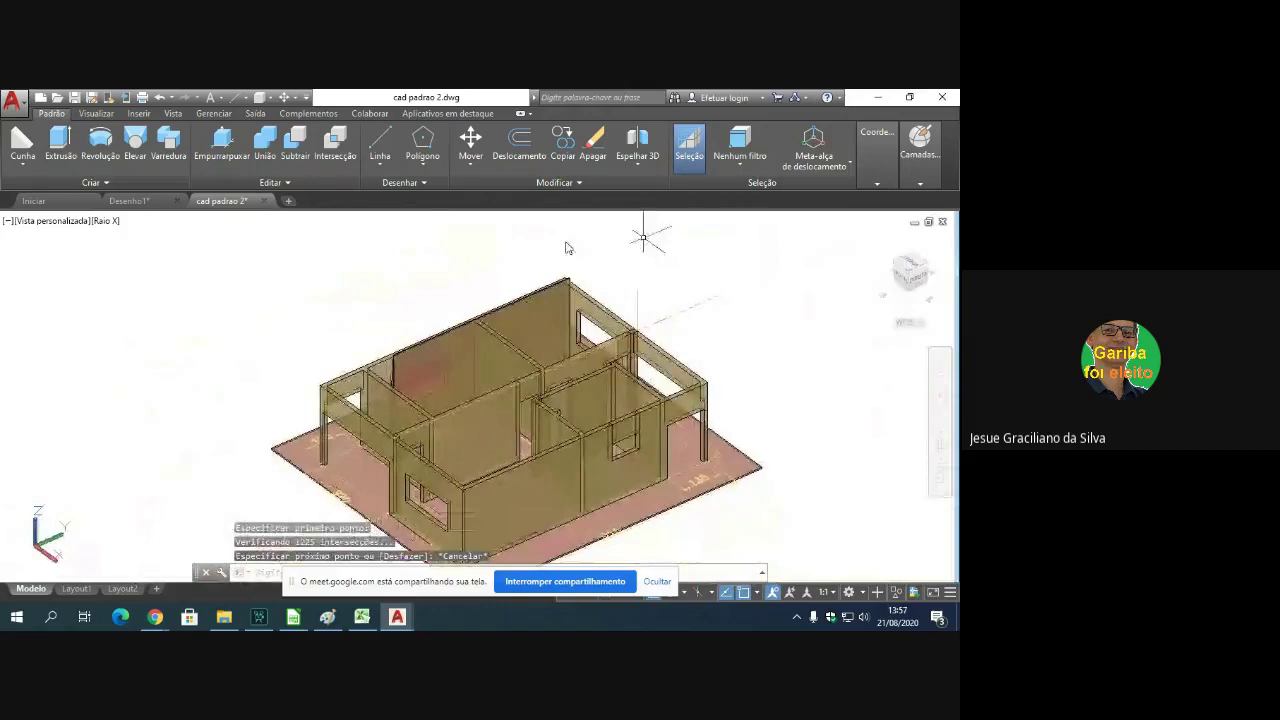
left_click(22, 142)
left_click(319, 385)
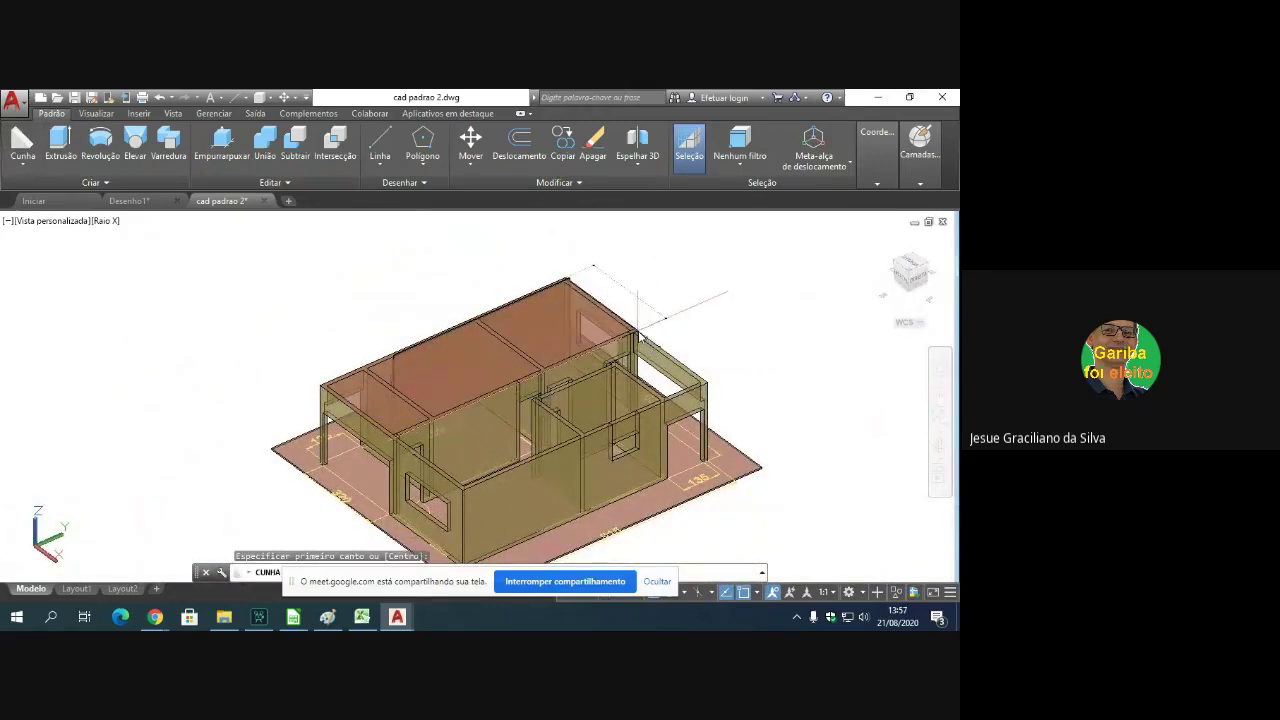
left_click(636, 332)
key("Escape")
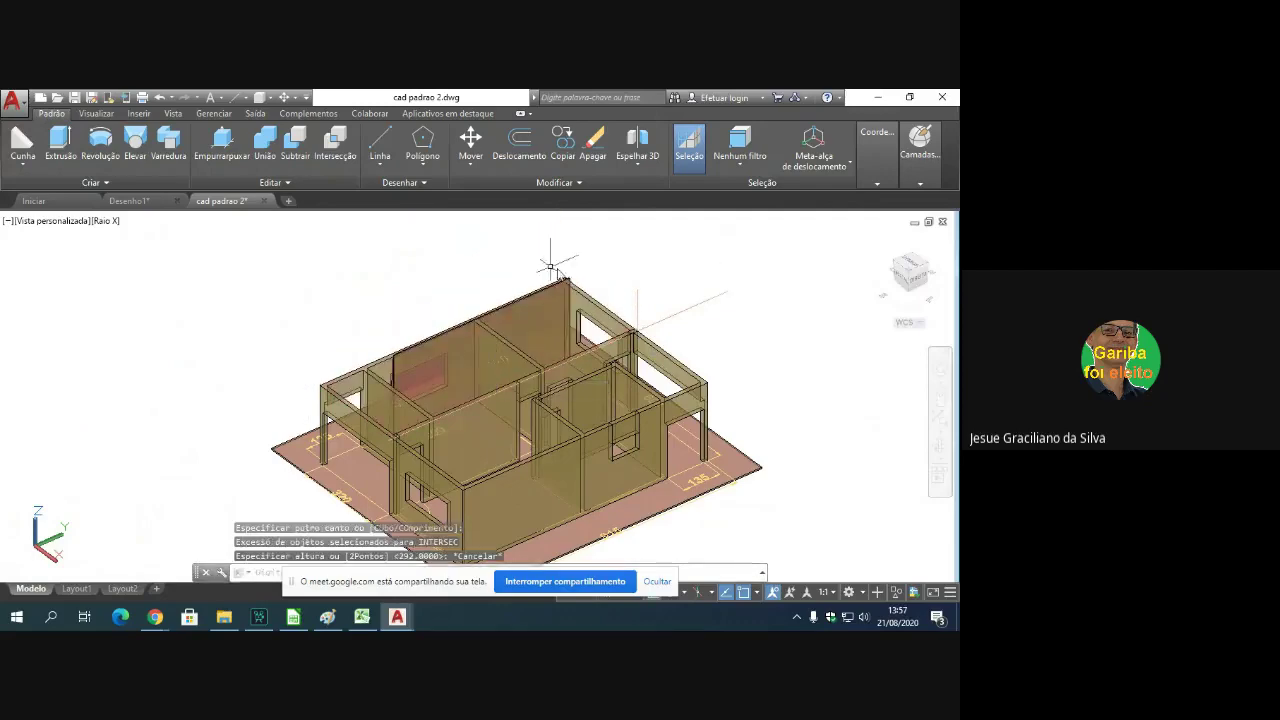
key("Return")
scroll(563, 280, "up", 2)
scroll(545, 279, "up", 3)
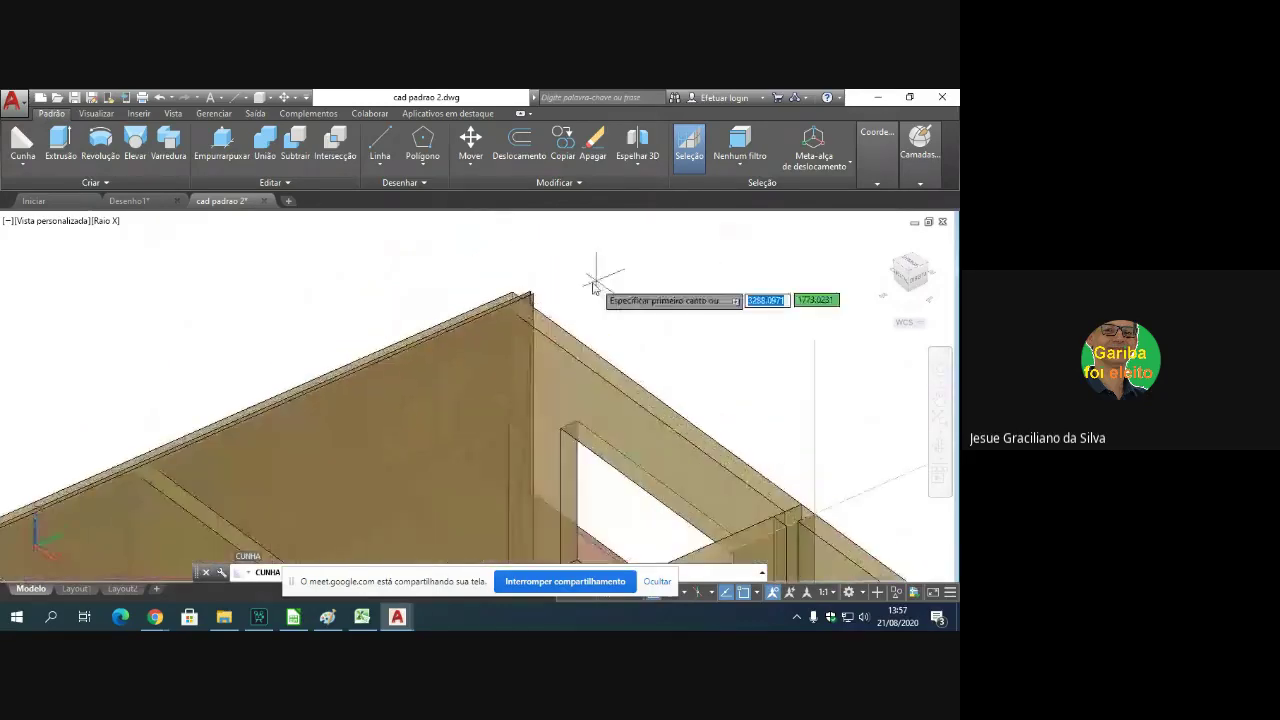
scroll(560, 305, "down", 1)
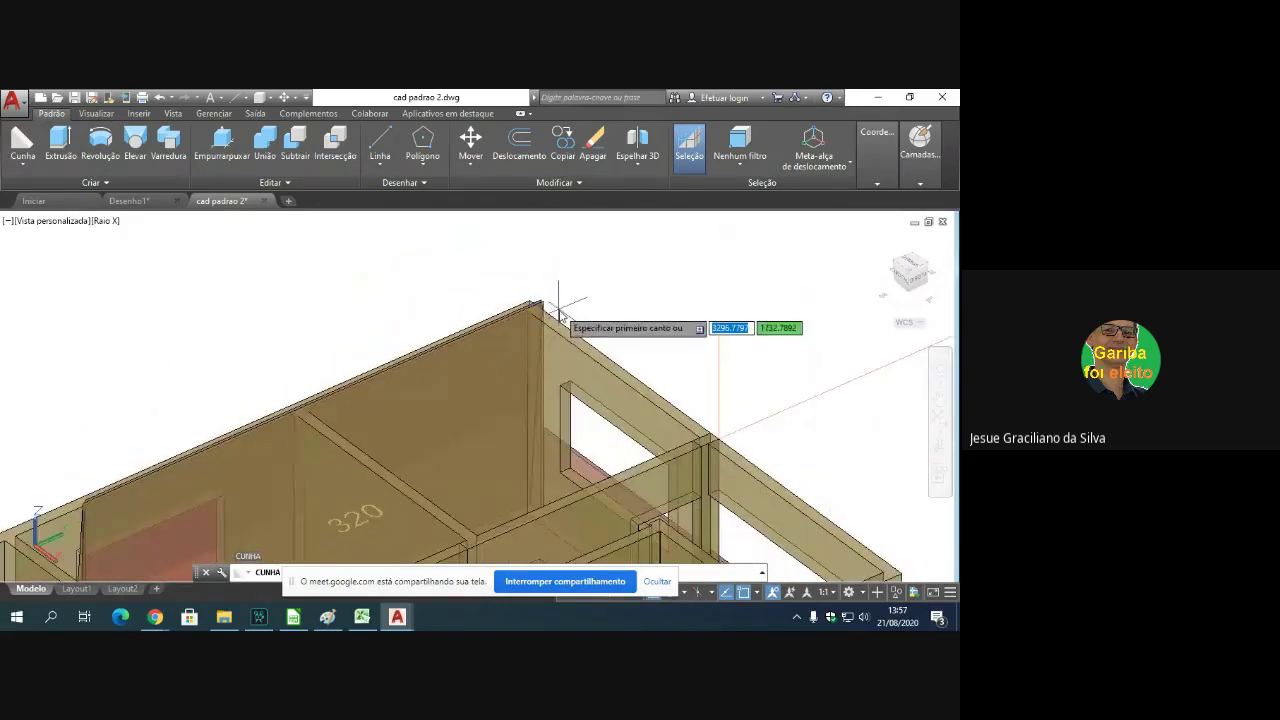
key("Escape")
scroll(562, 380, "down", 3)
scroll(328, 490, "up", 3)
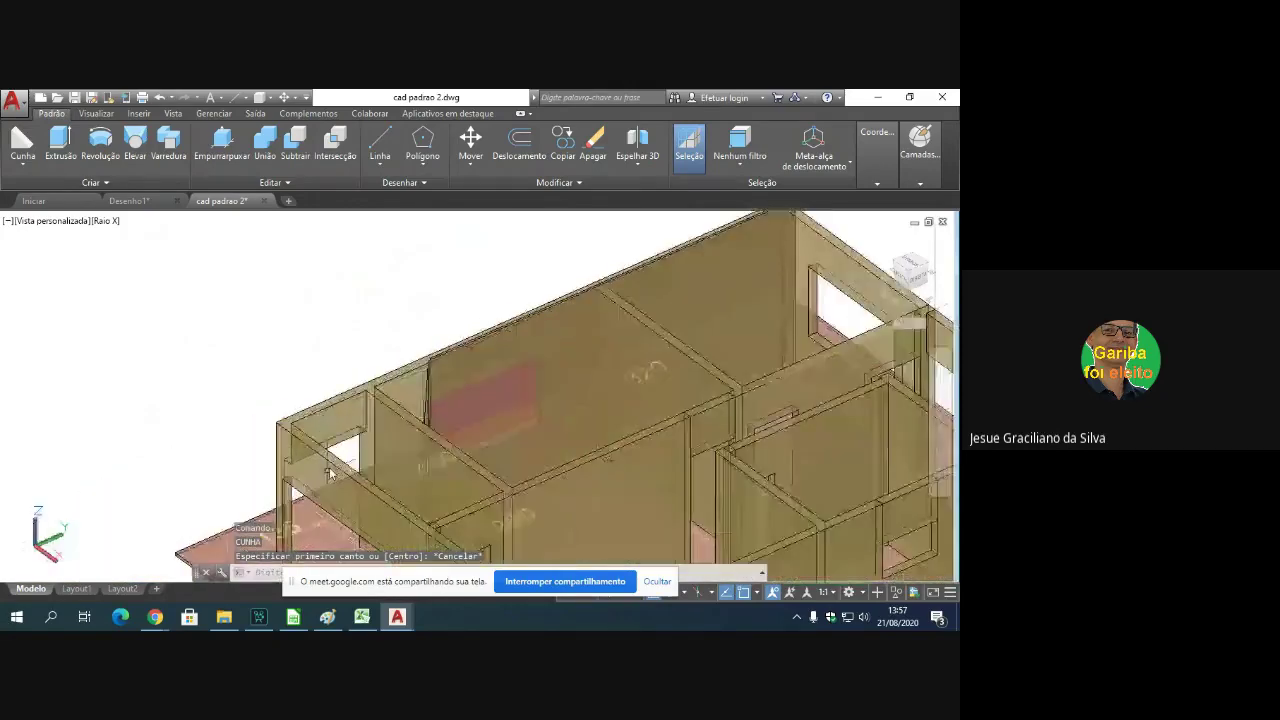
scroll(754, 364, "down", 3)
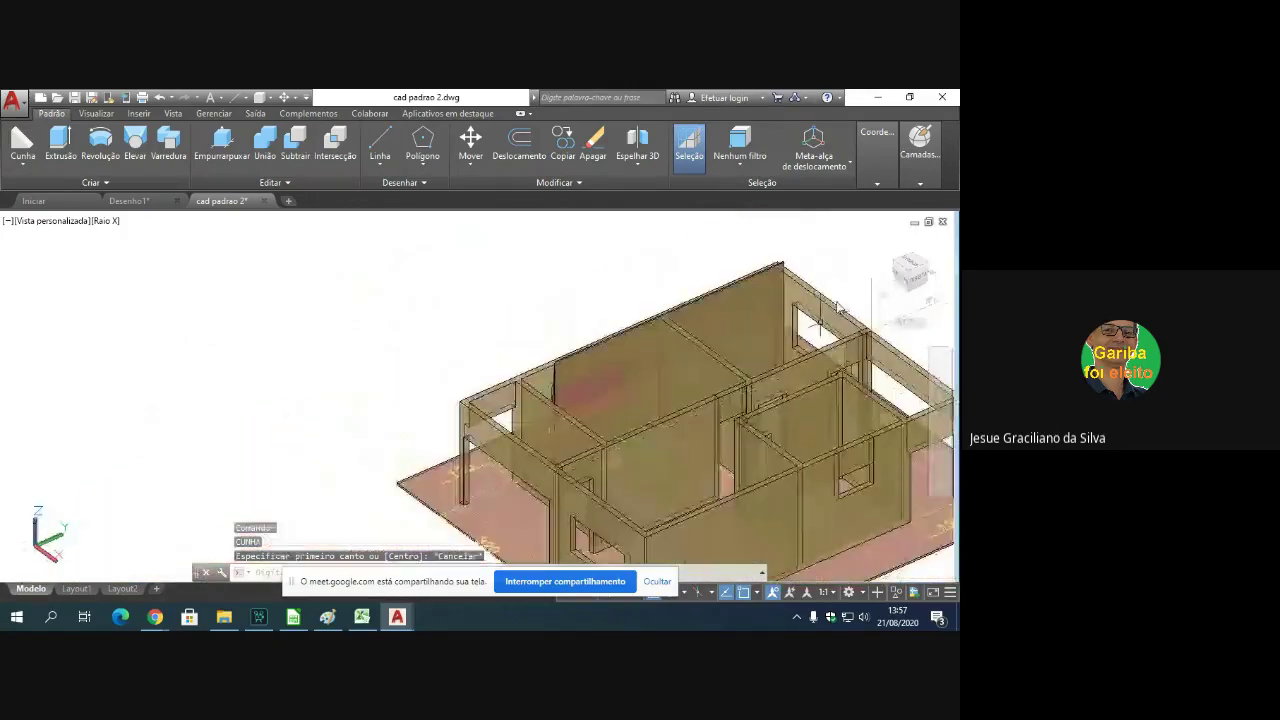
left_click(789, 260)
key("Delete")
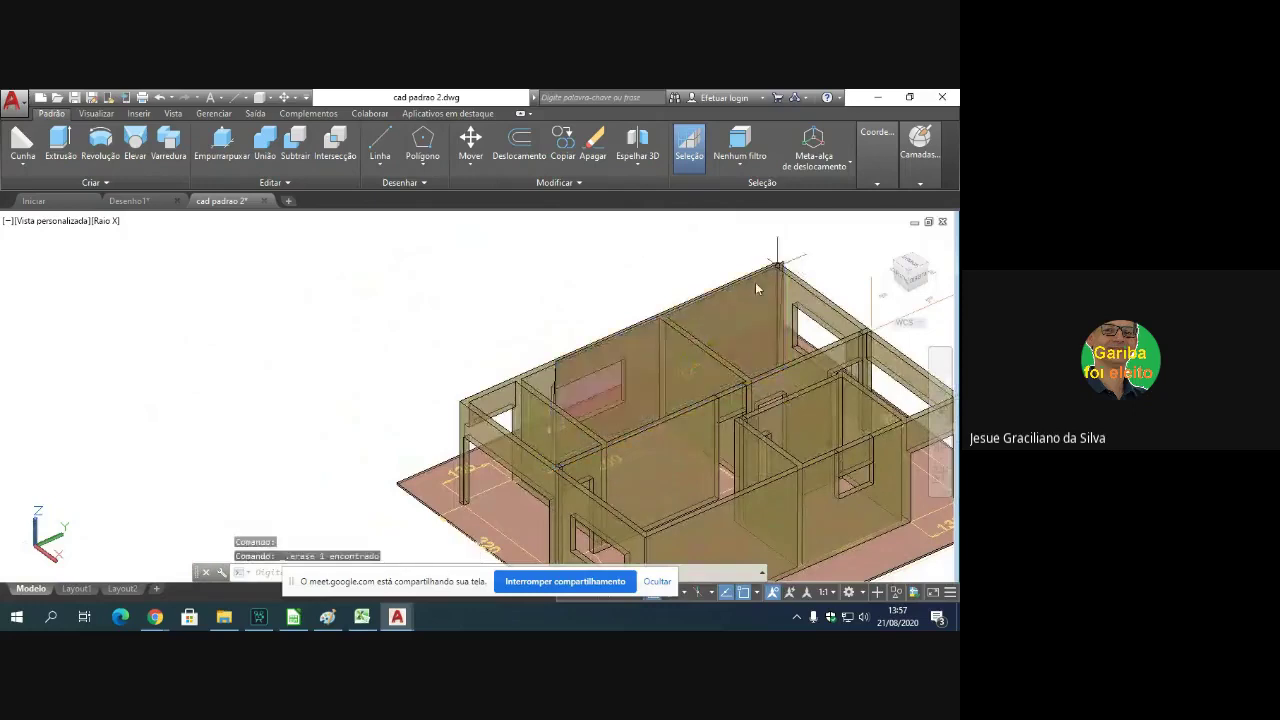
key("Escape")
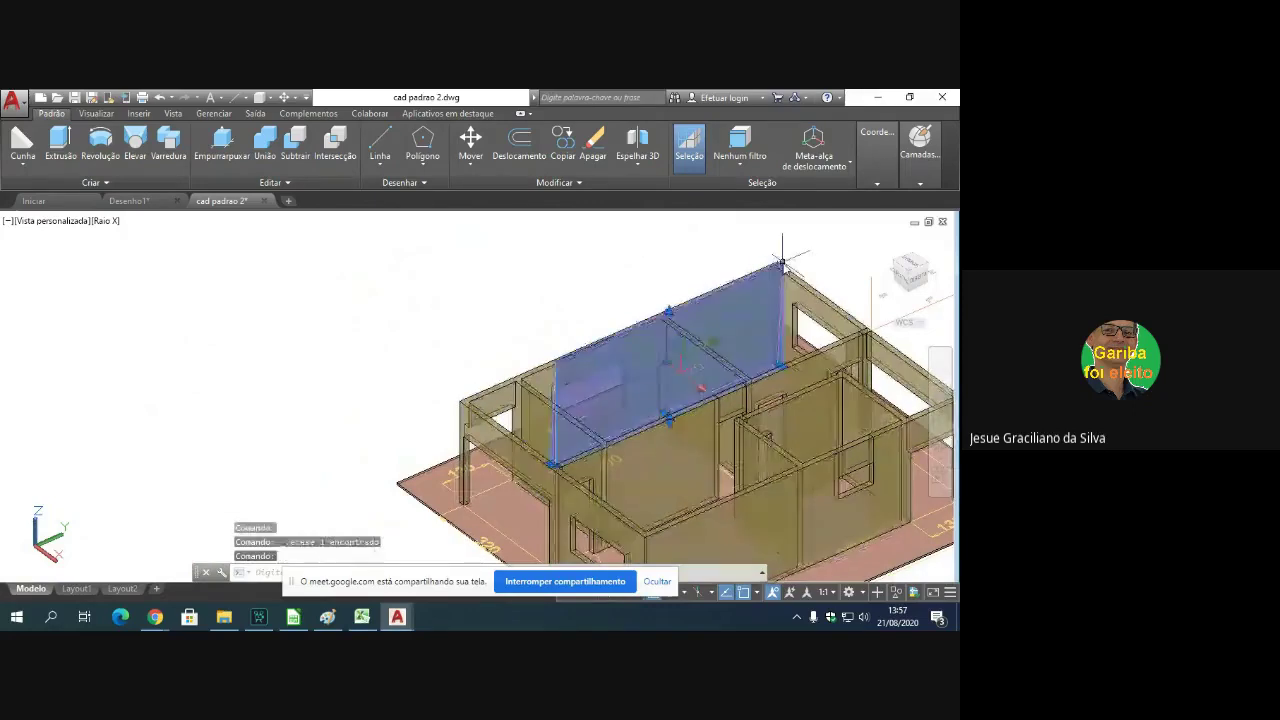
left_click(783, 264)
key("Delete")
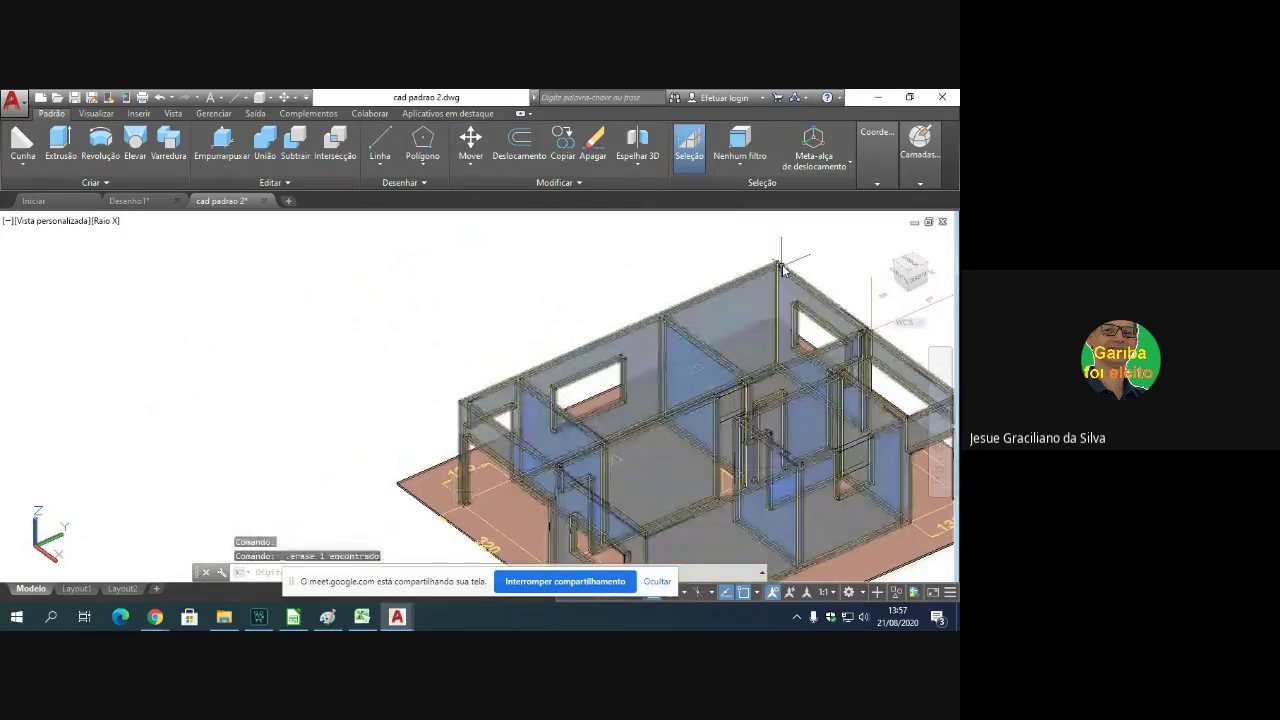
scroll(757, 345, "down", 3)
scroll(705, 347, "up", 5)
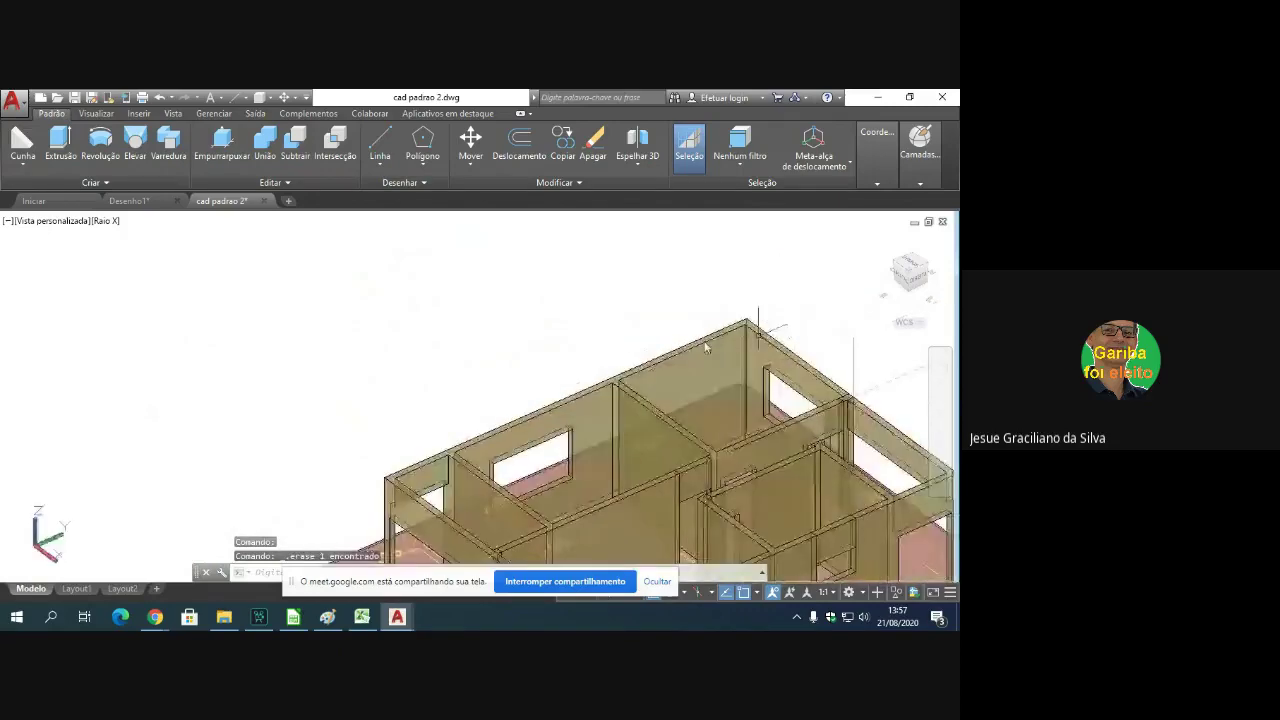
scroll(460, 305, "down", 3)
scroll(460, 305, "up", 1)
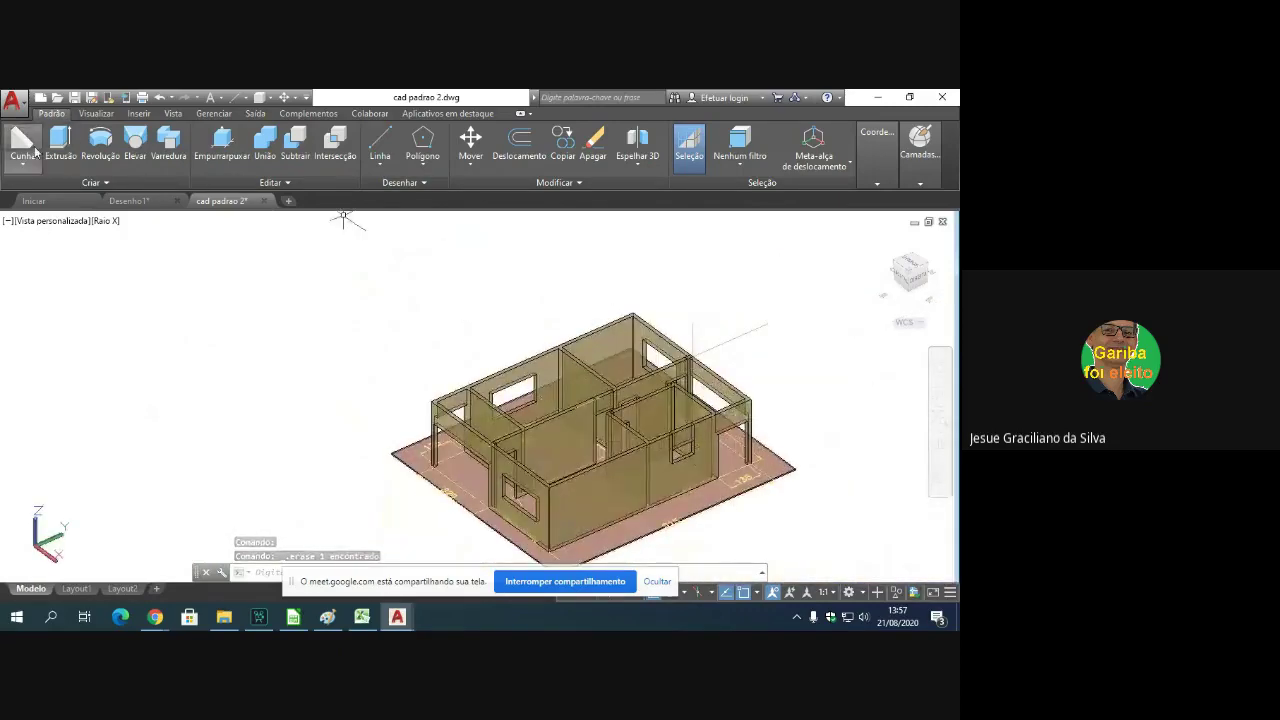
left_click(632, 316)
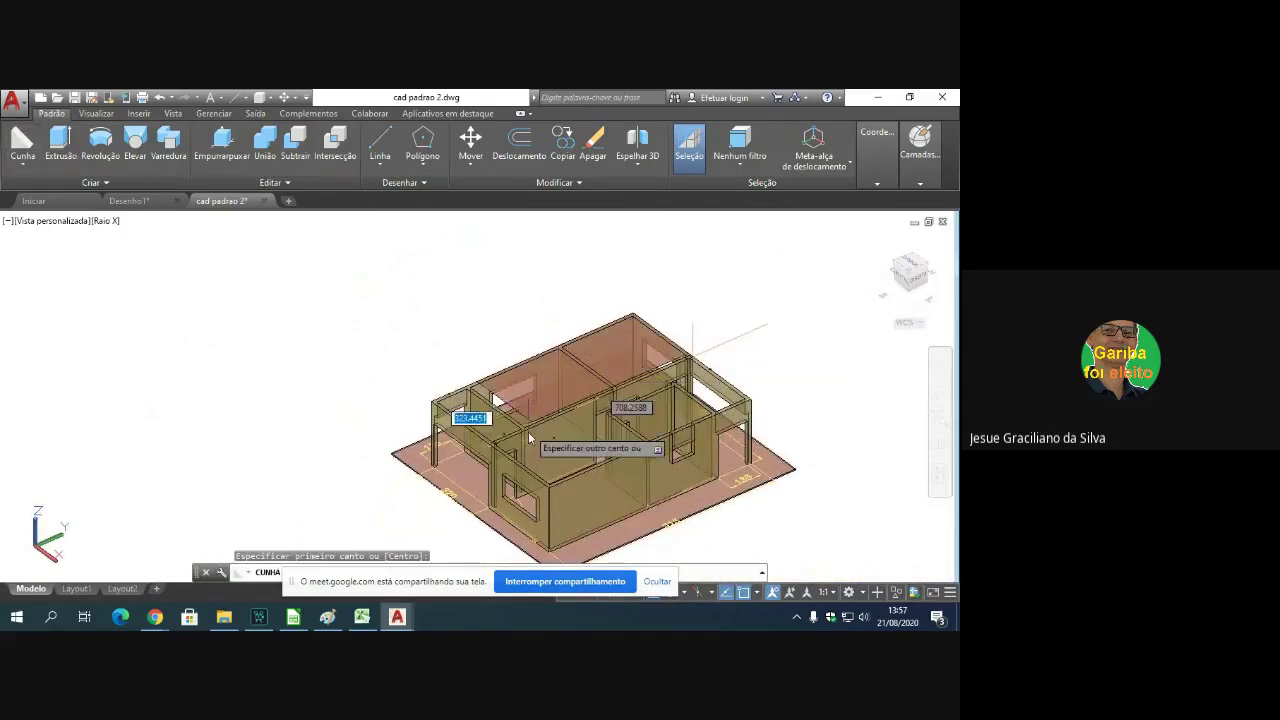
scroll(505, 455, "up", 3)
scroll(512, 462, "up", 2)
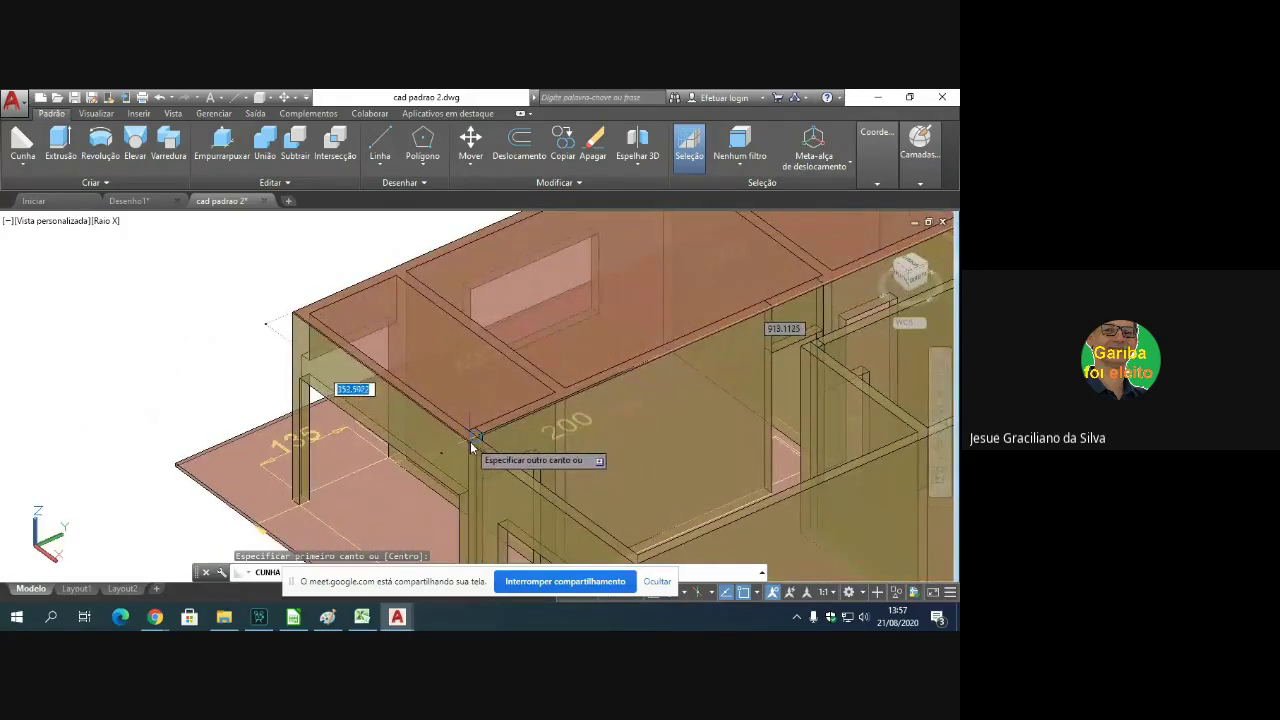
left_click(471, 446)
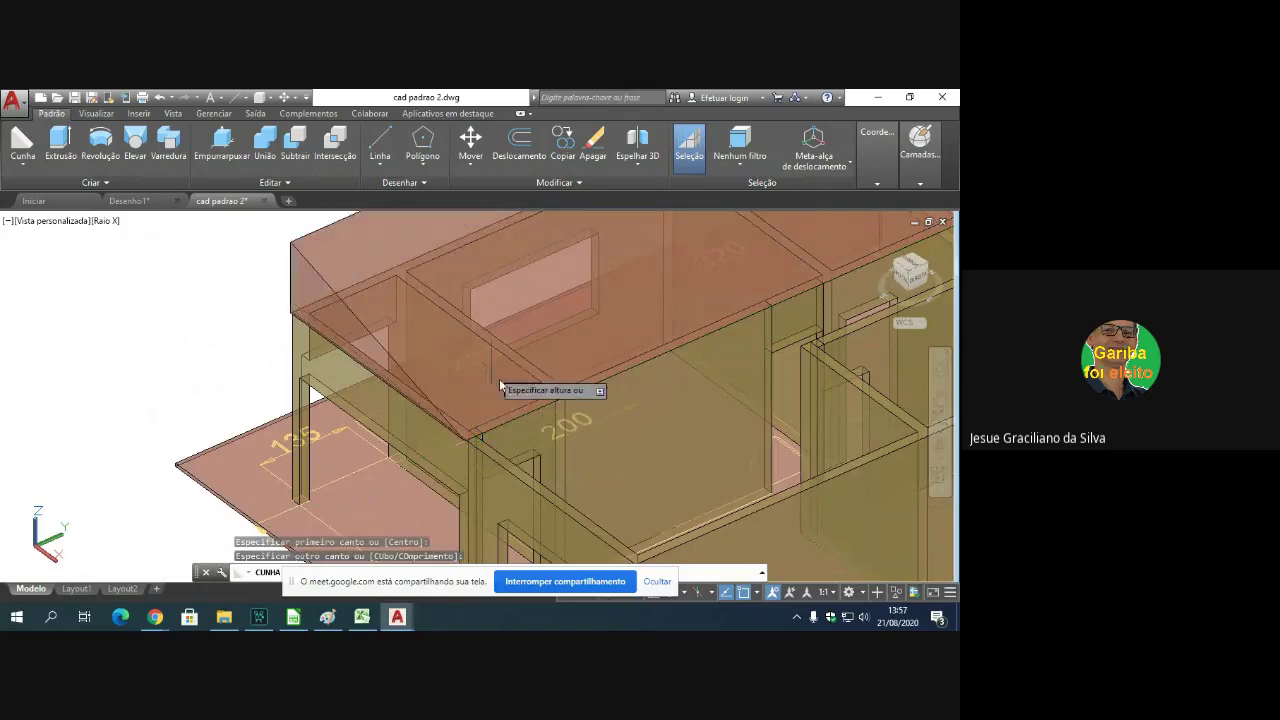
key("Escape")
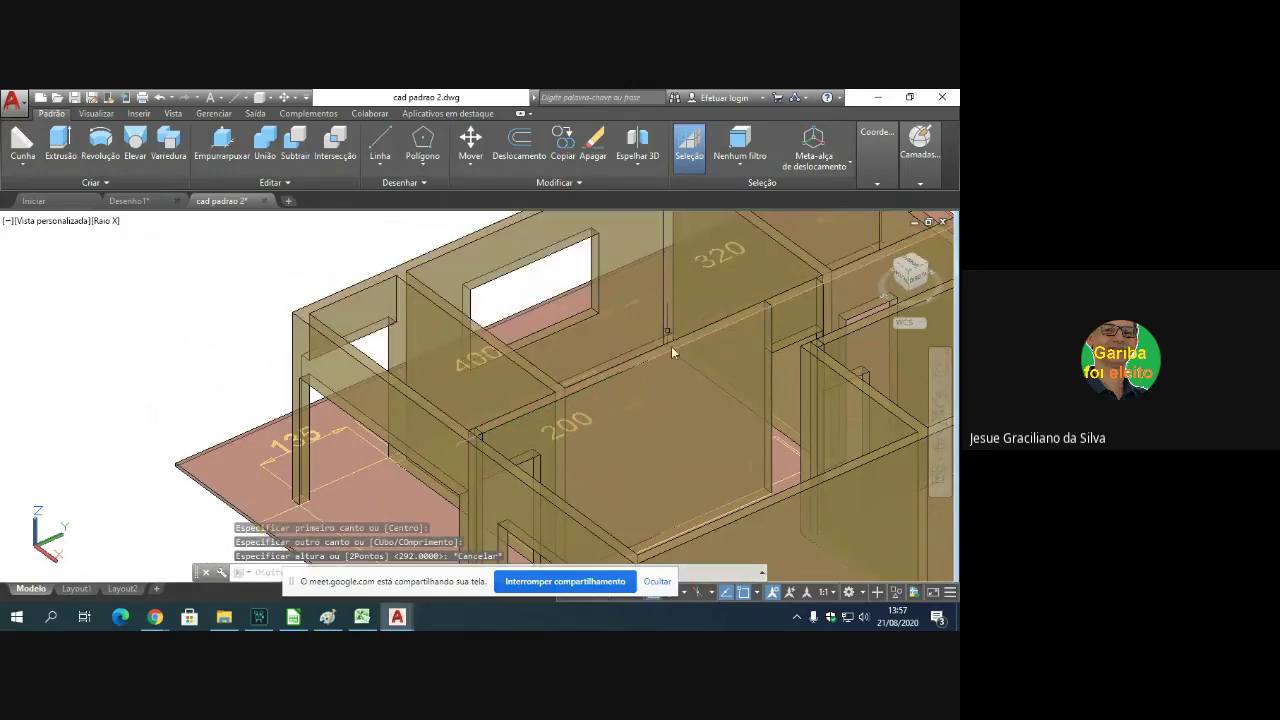
scroll(677, 384, "down", 5)
scroll(840, 290, "up", 3)
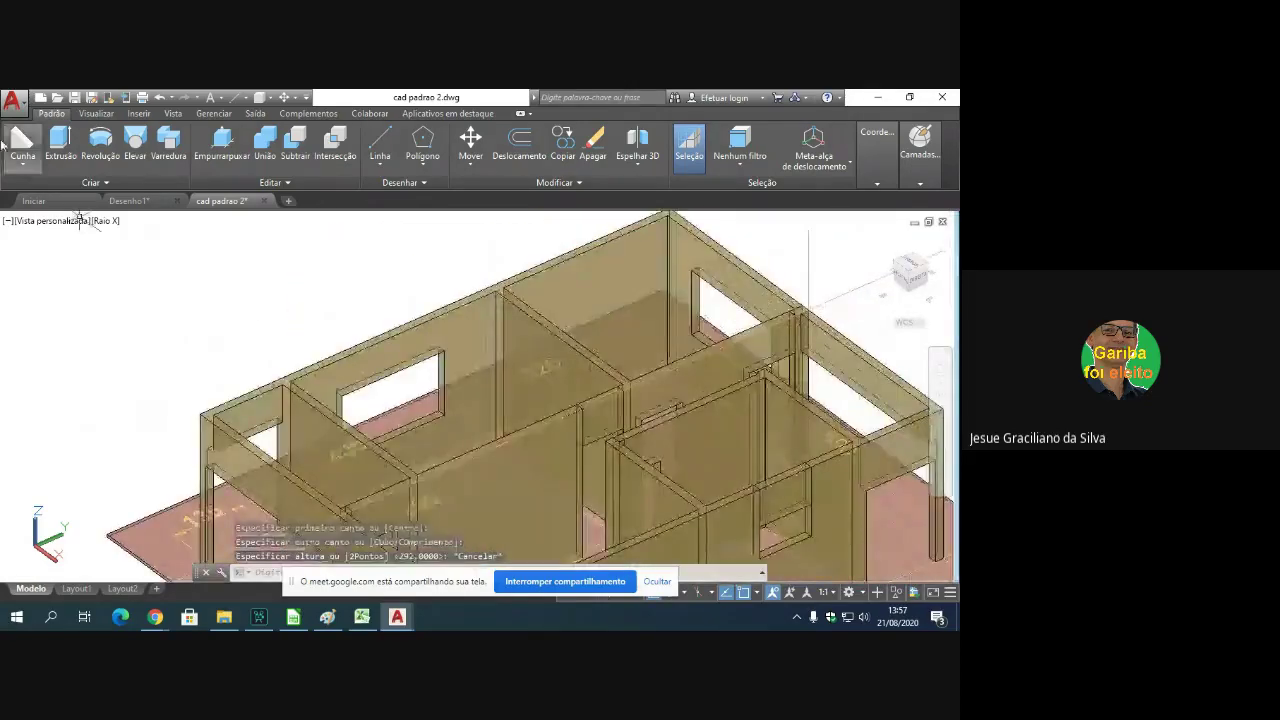
left_click(20, 142)
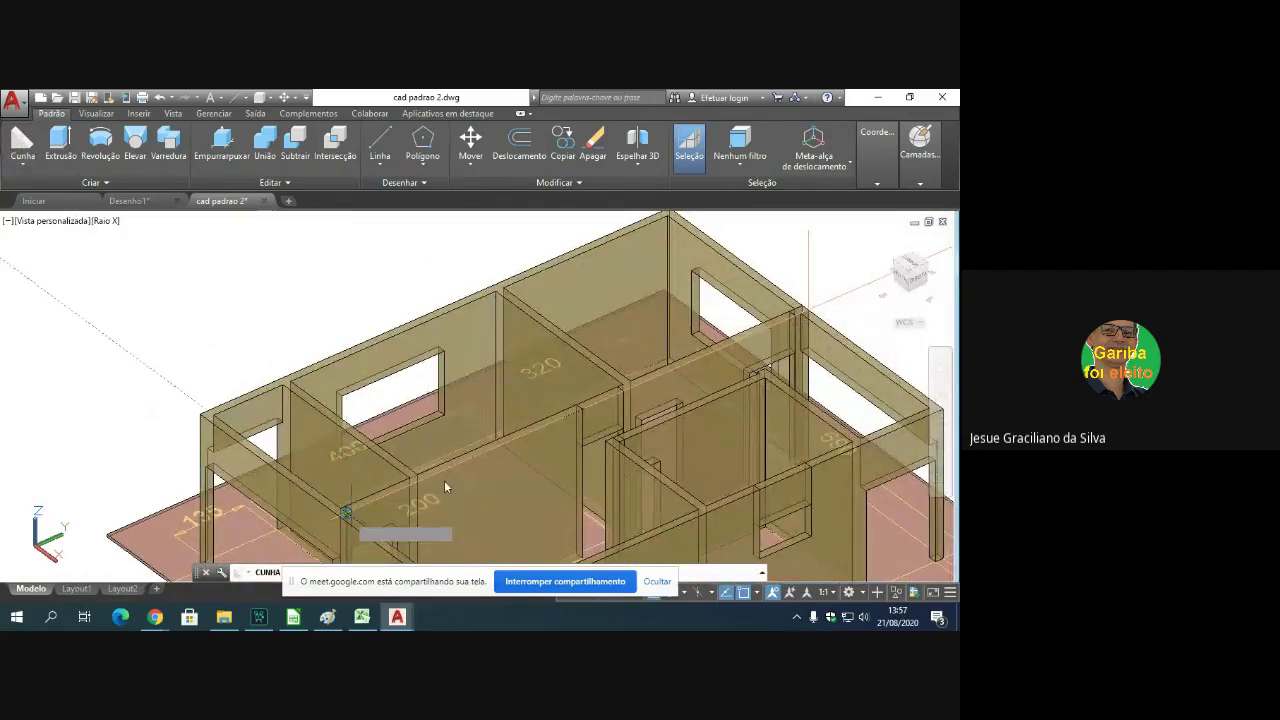
left_click(800, 318)
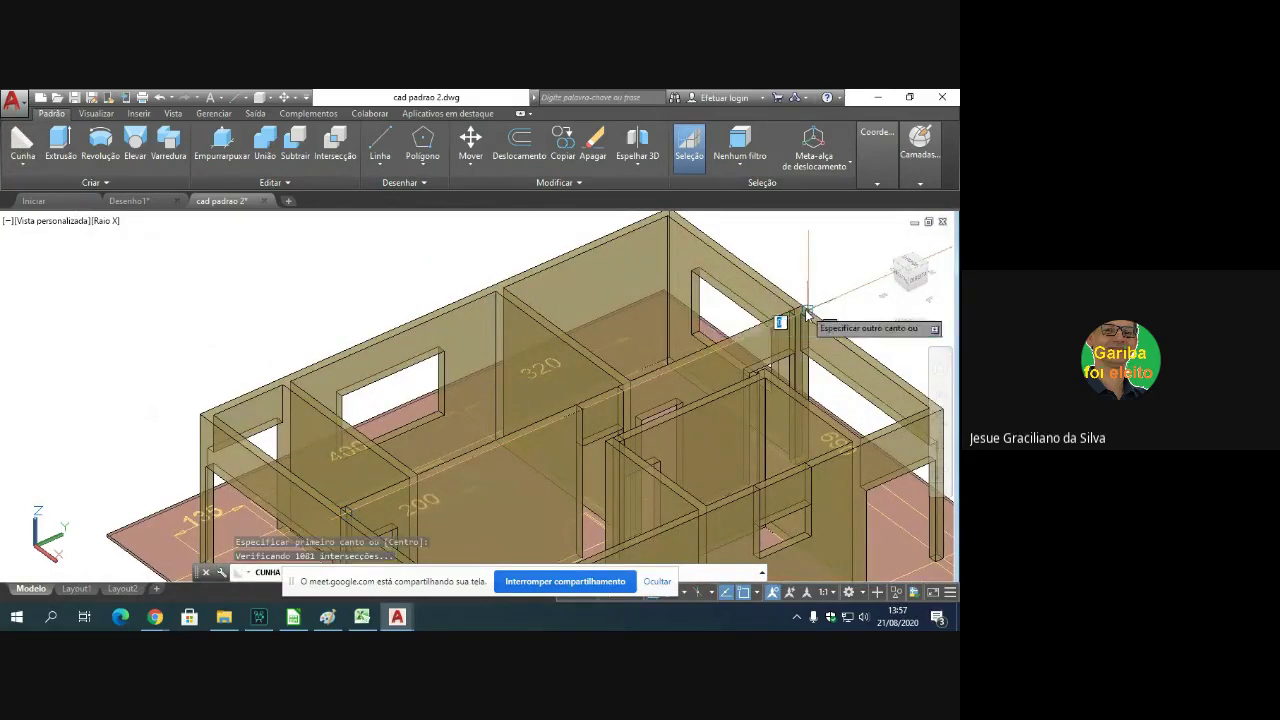
left_click(205, 418)
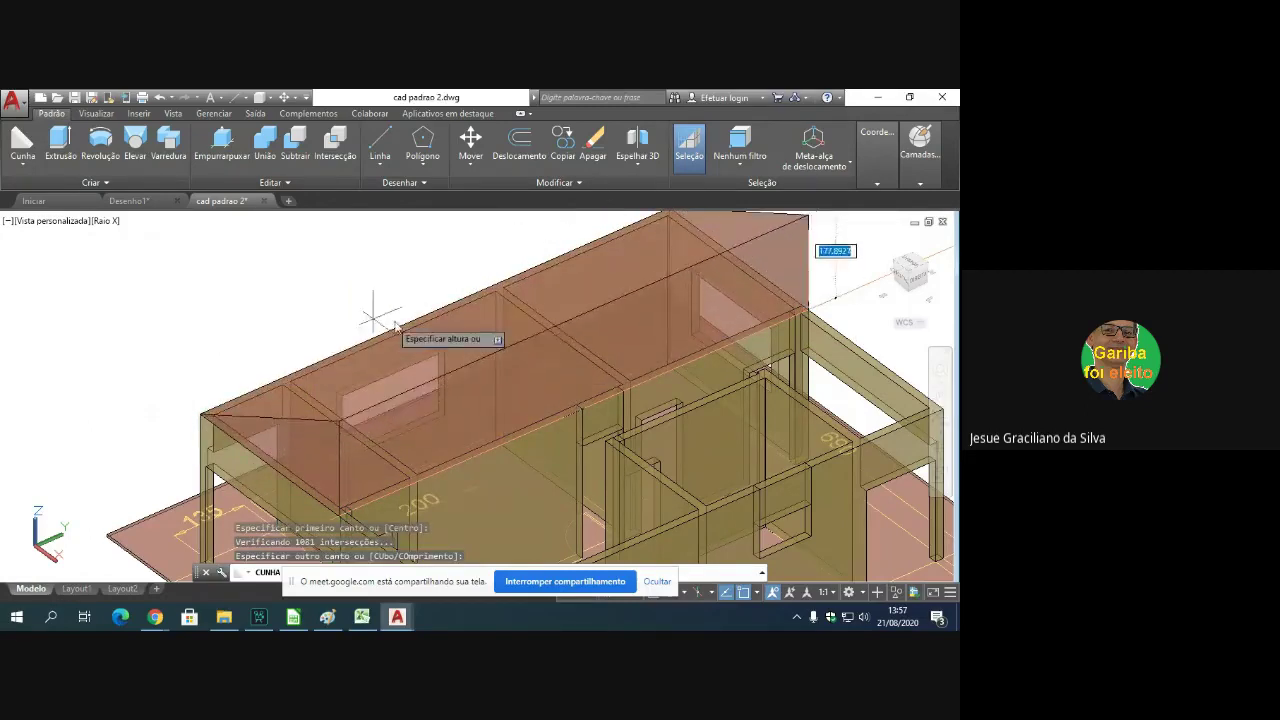
scroll(427, 388, "down", 3)
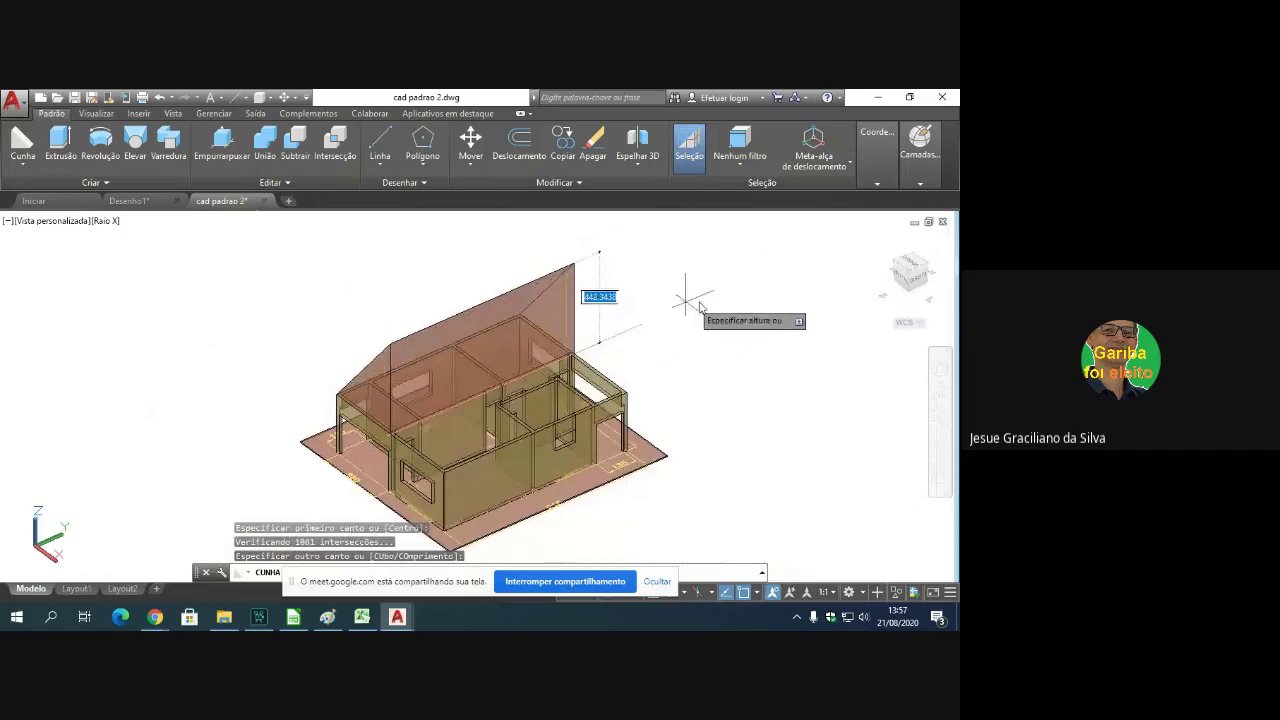
type("150")
key("Return")
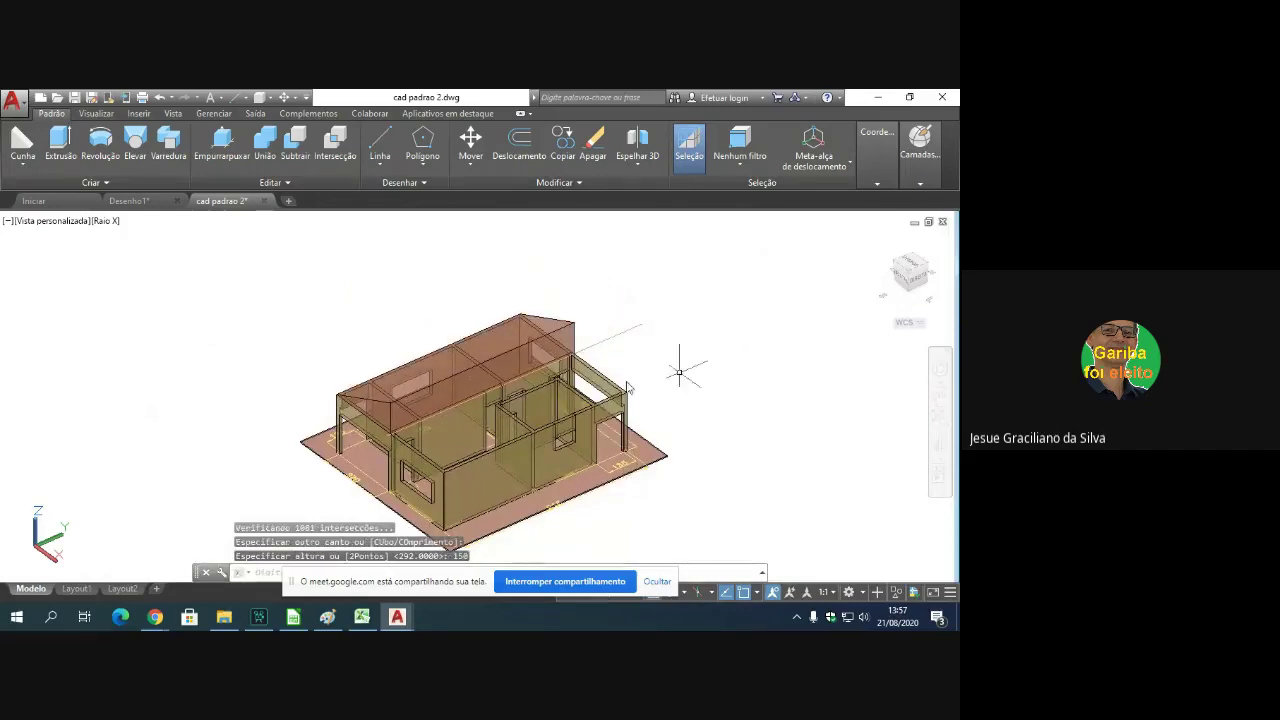
scroll(466, 431, "up", 2)
scroll(466, 431, "up", 2)
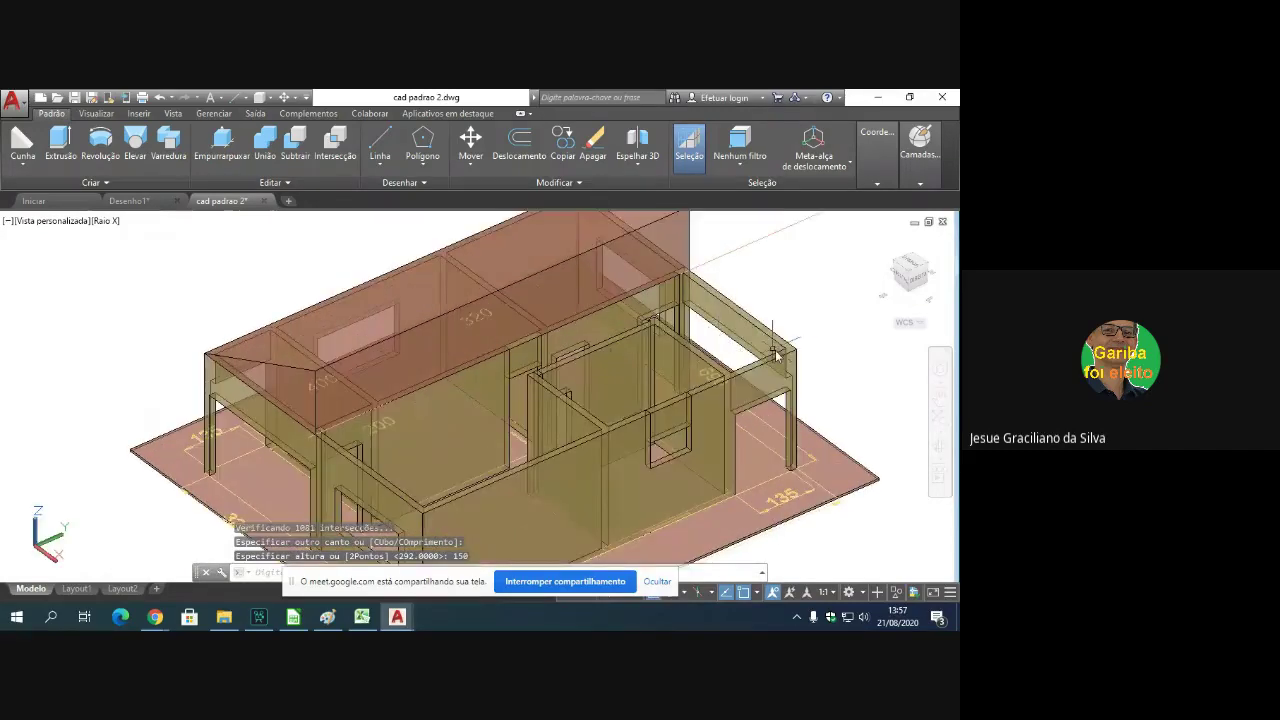
key("Return")
left_click(652, 322)
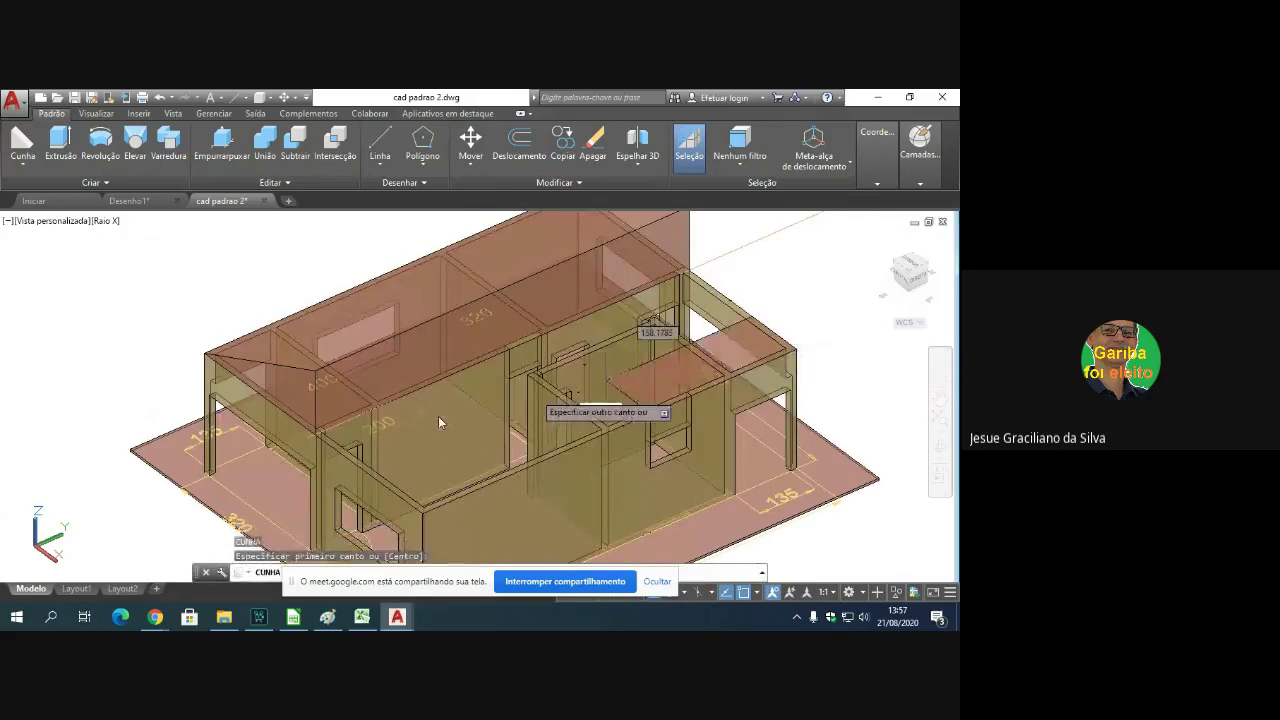
left_click(312, 440)
key("Escape")
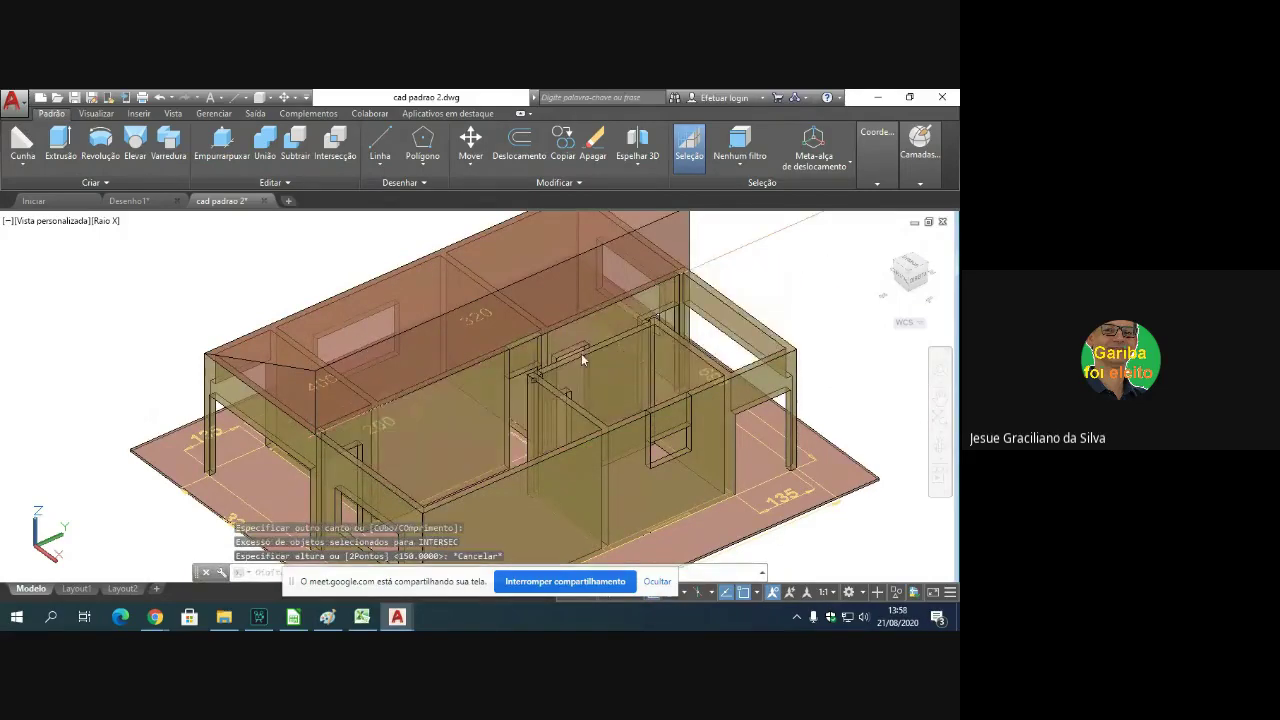
key("Return")
scroll(325, 455, "down", 2)
scroll(714, 400, "up", 2)
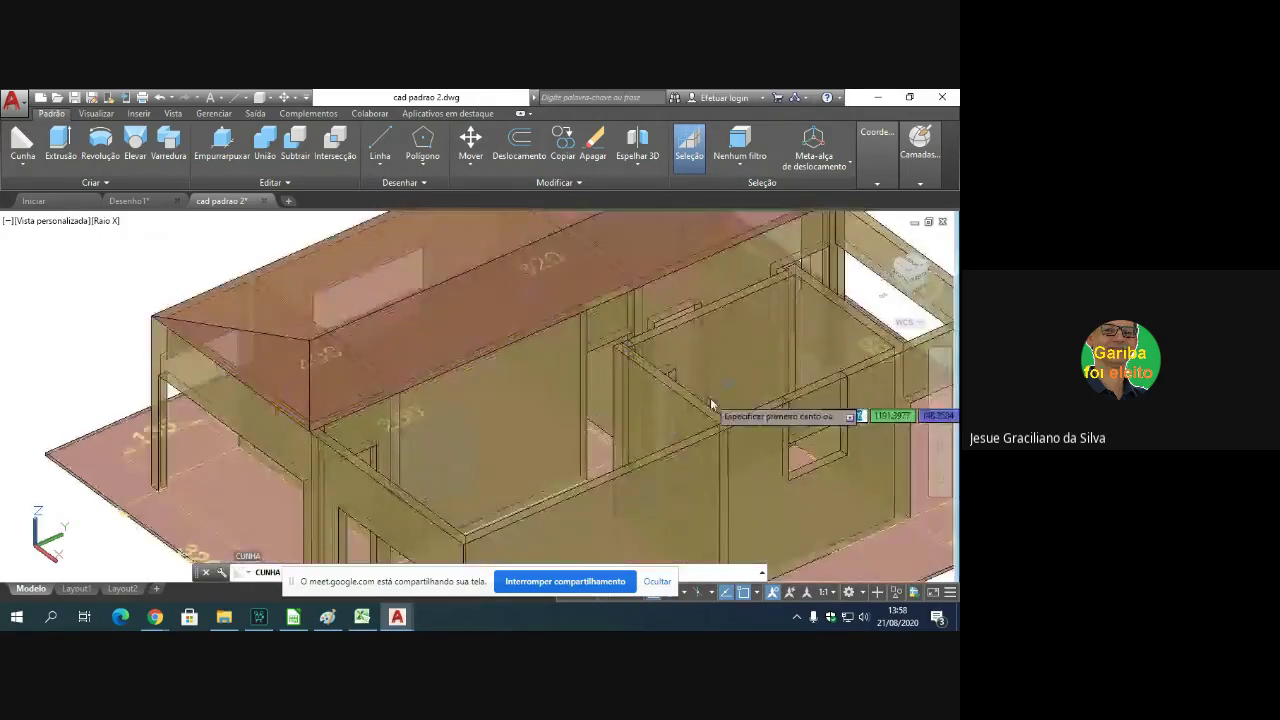
scroll(795, 318, "down", 3)
scroll(797, 318, "up", 3)
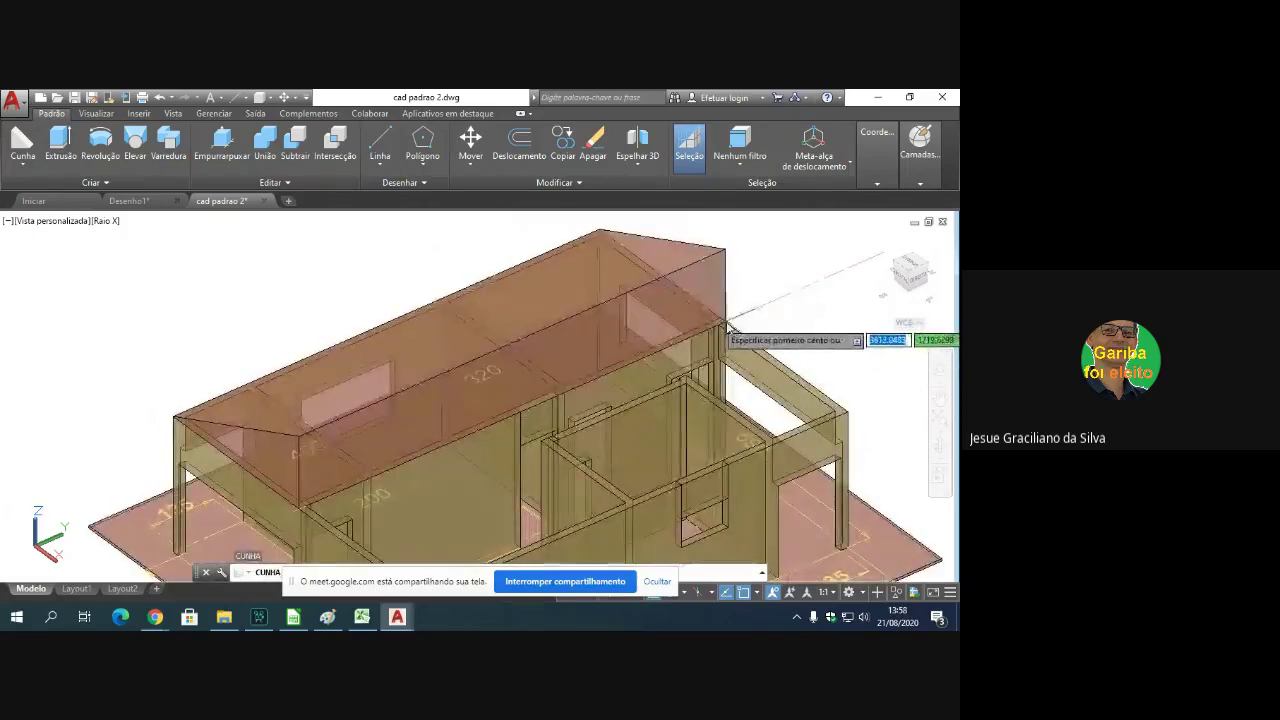
left_click(730, 328)
scroll(500, 490, "down", 3)
scroll(510, 520, "up", 4)
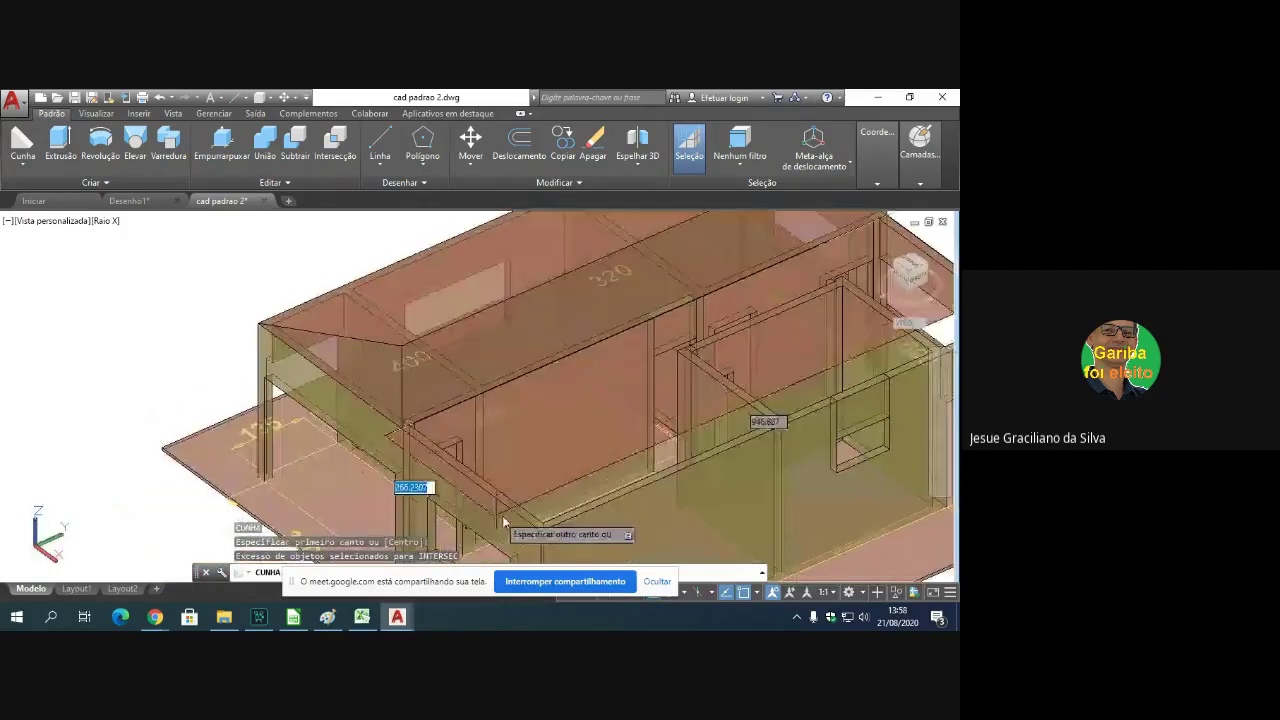
left_click(543, 540)
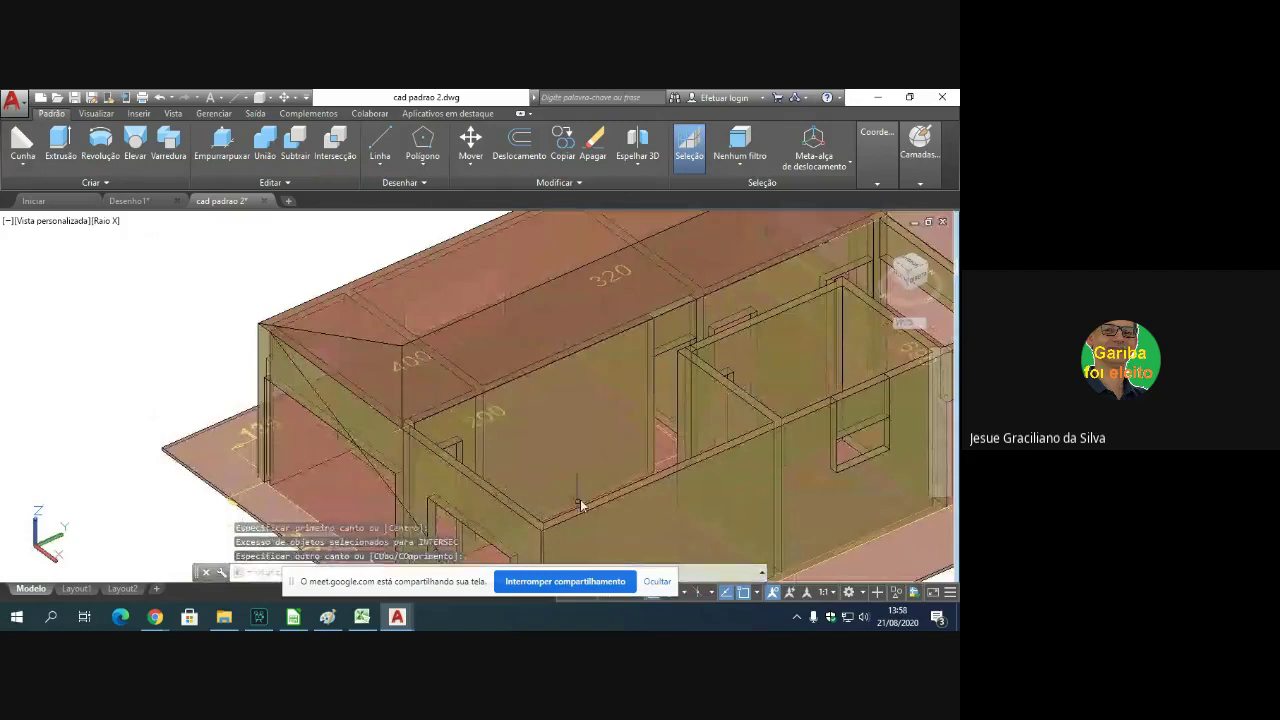
key("Escape")
key("Escape")
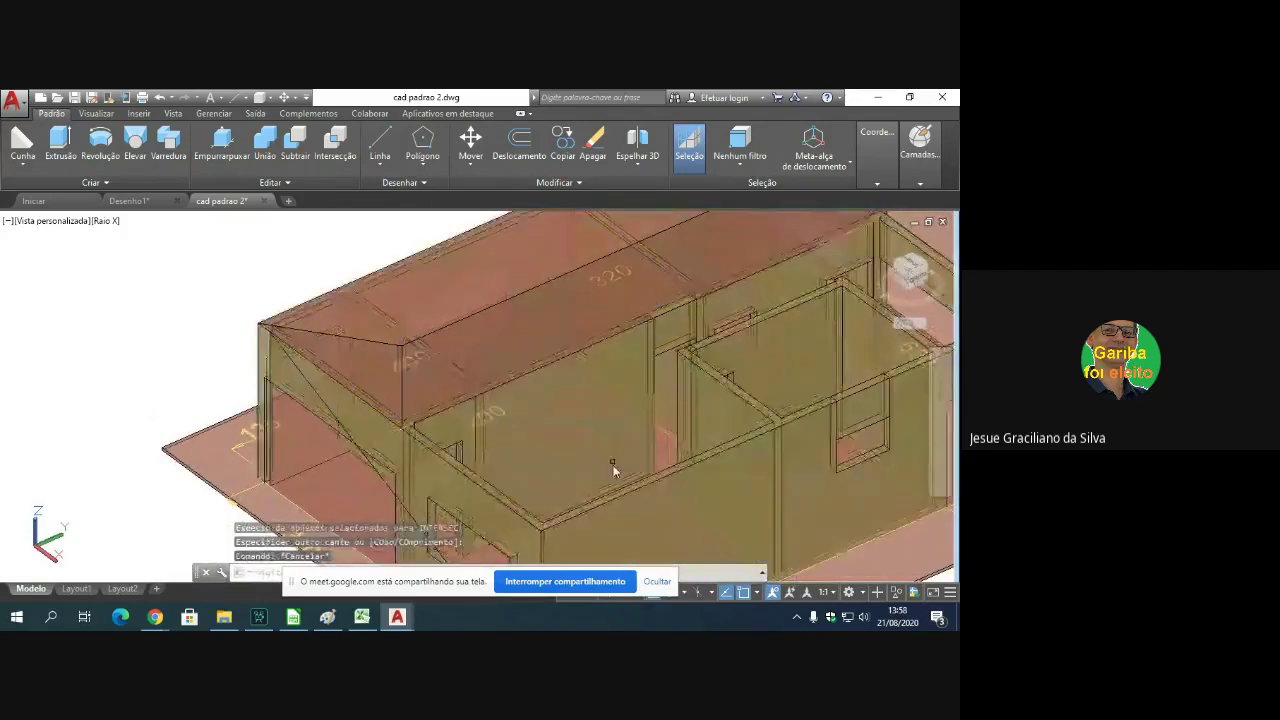
scroll(760, 480, "down", 5)
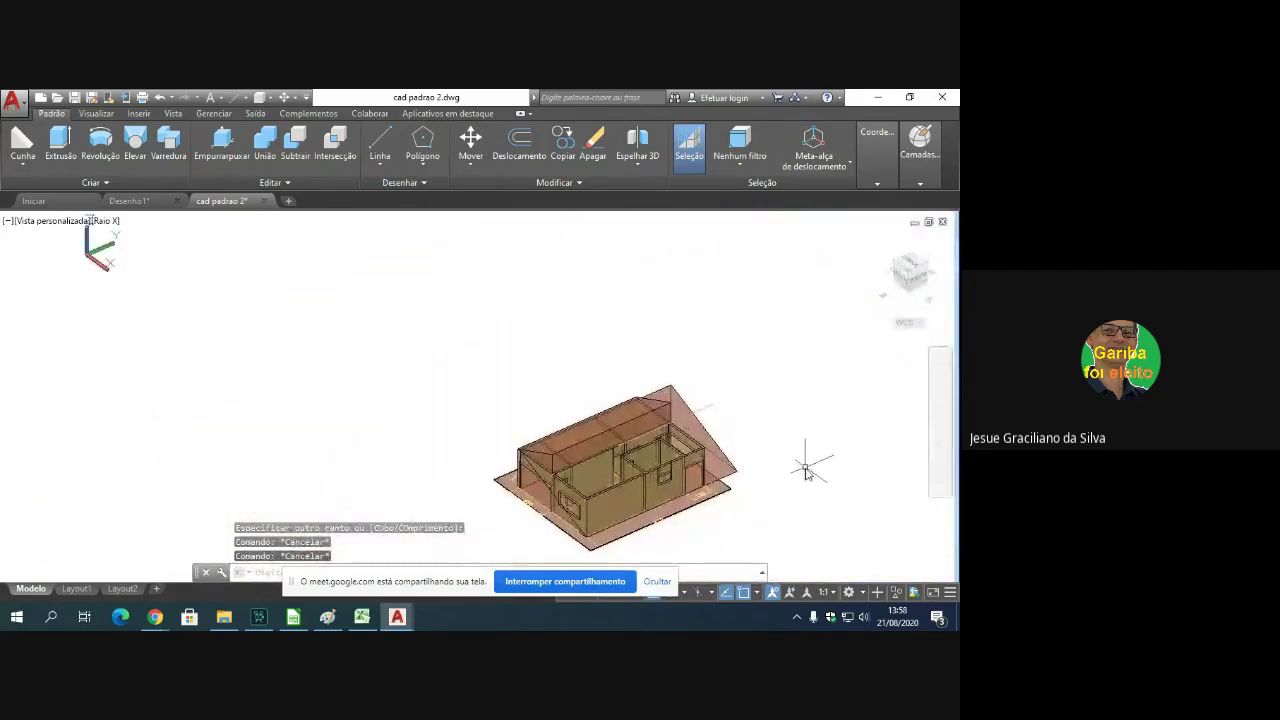
scroll(806, 470, "up", 5)
scroll(805, 468, "down", 2)
scroll(805, 468, "down", 2)
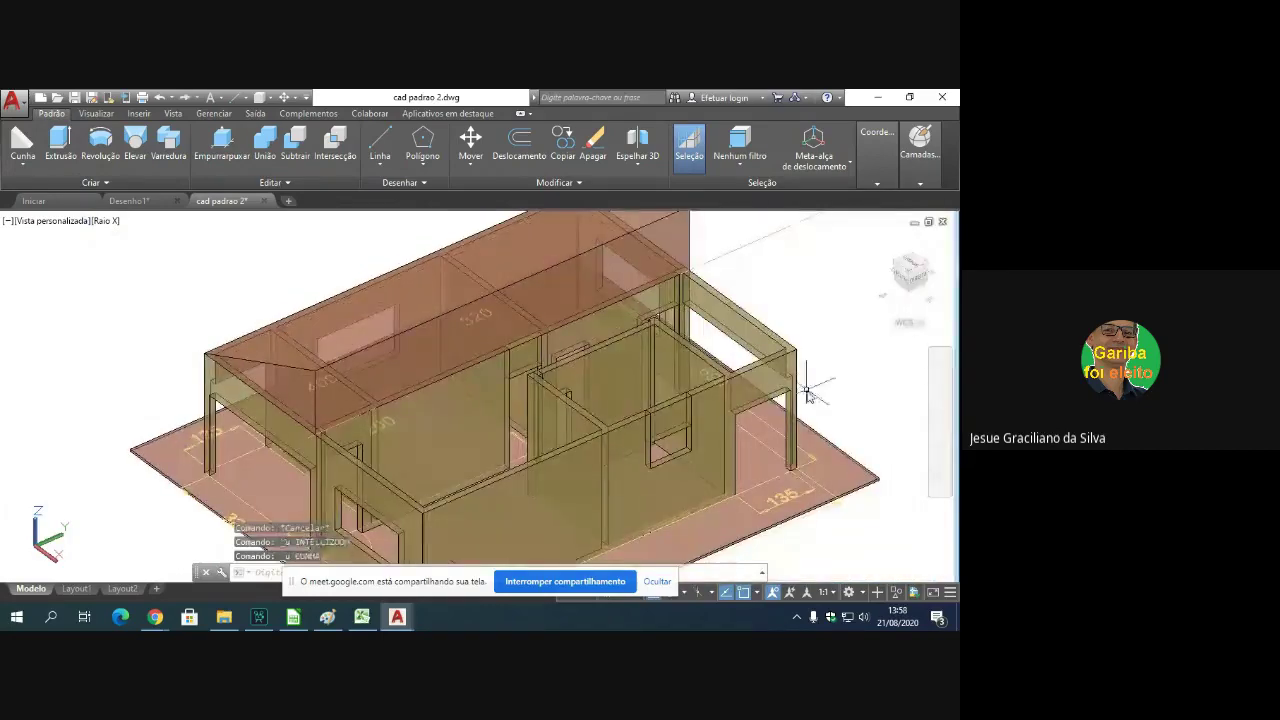
scroll(810, 365, "down", 2)
scroll(811, 366, "up", 2)
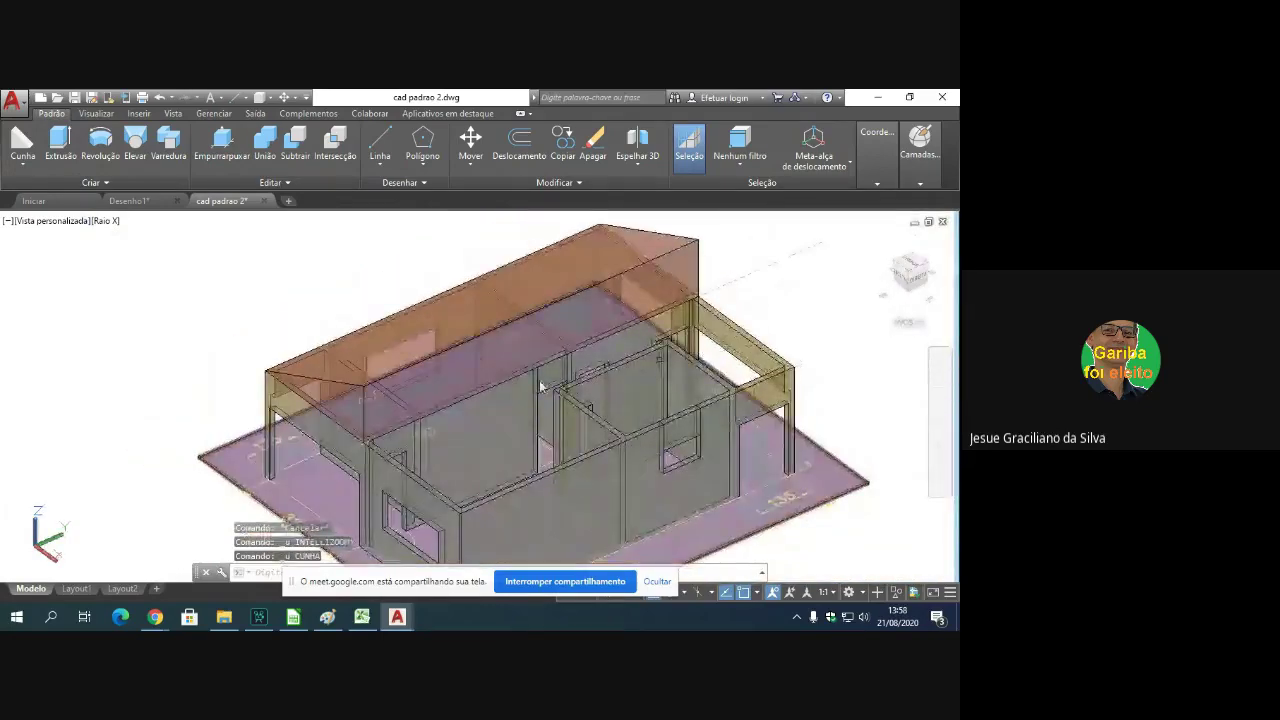
- Keep PISO E TETO as the current layer and set the visual style to 2D Wireframe
key("Escape")
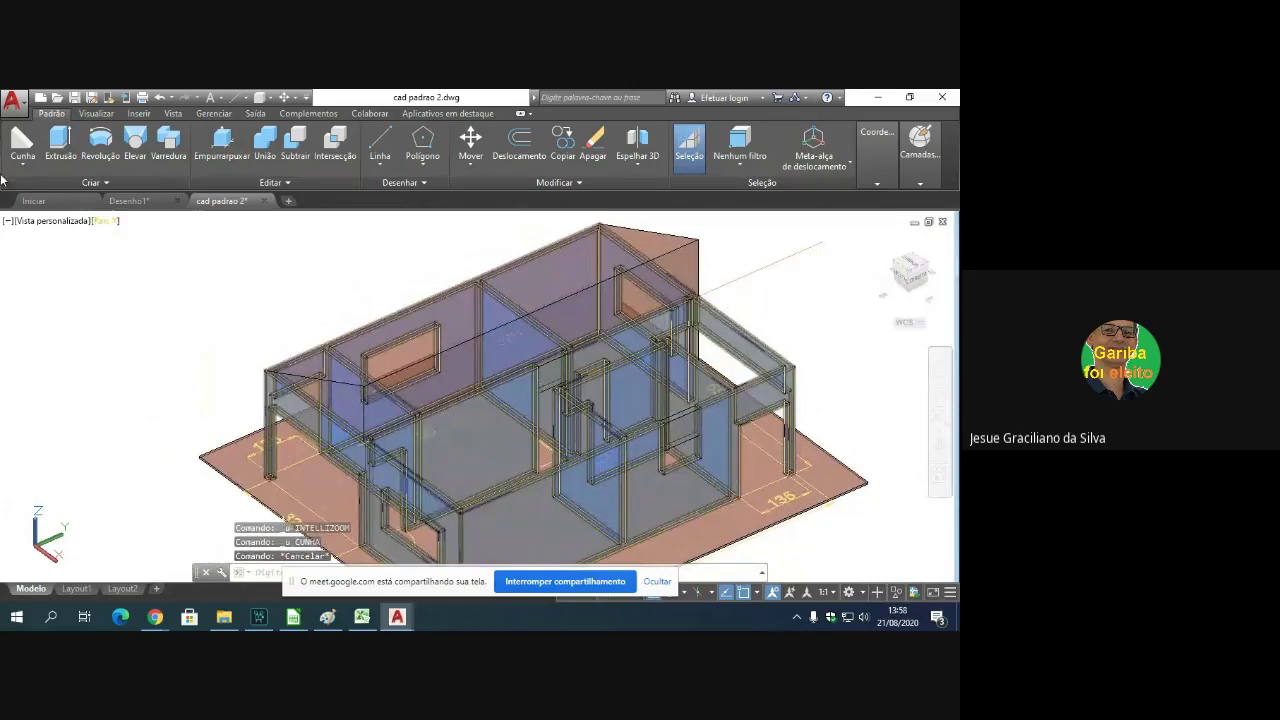
left_click(920, 145)
left_click(924, 202)
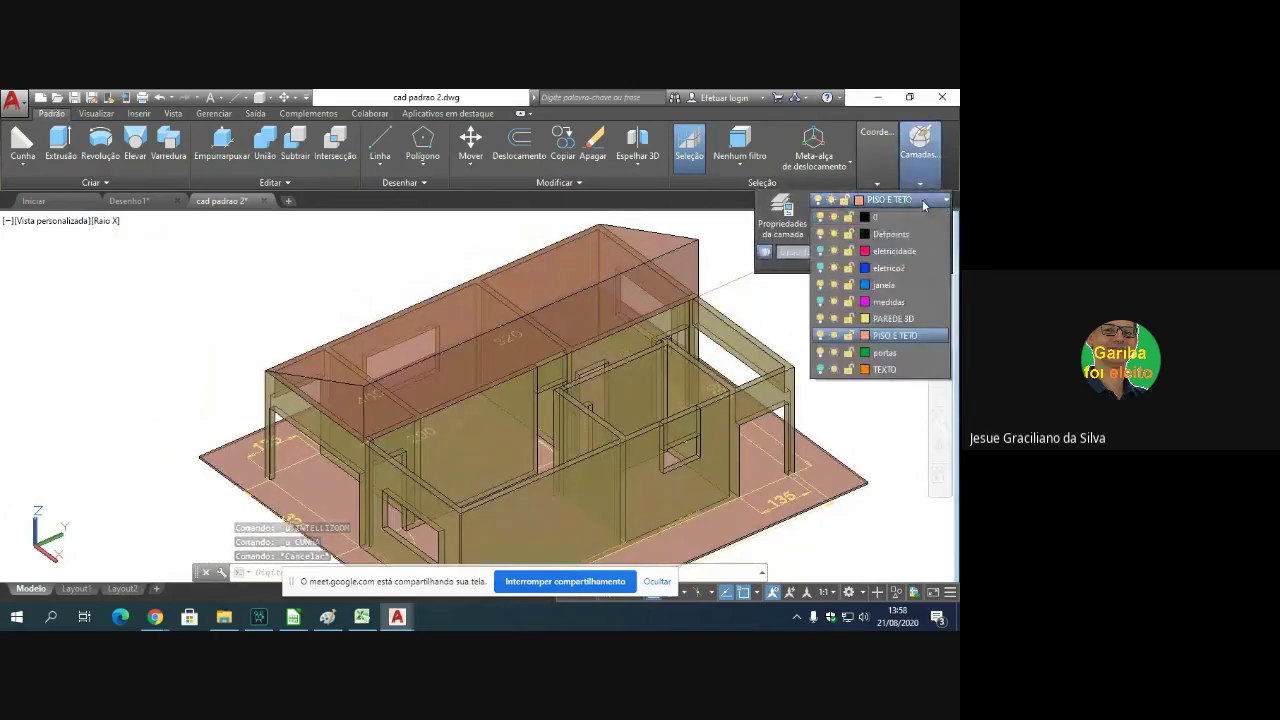
left_click(909, 204)
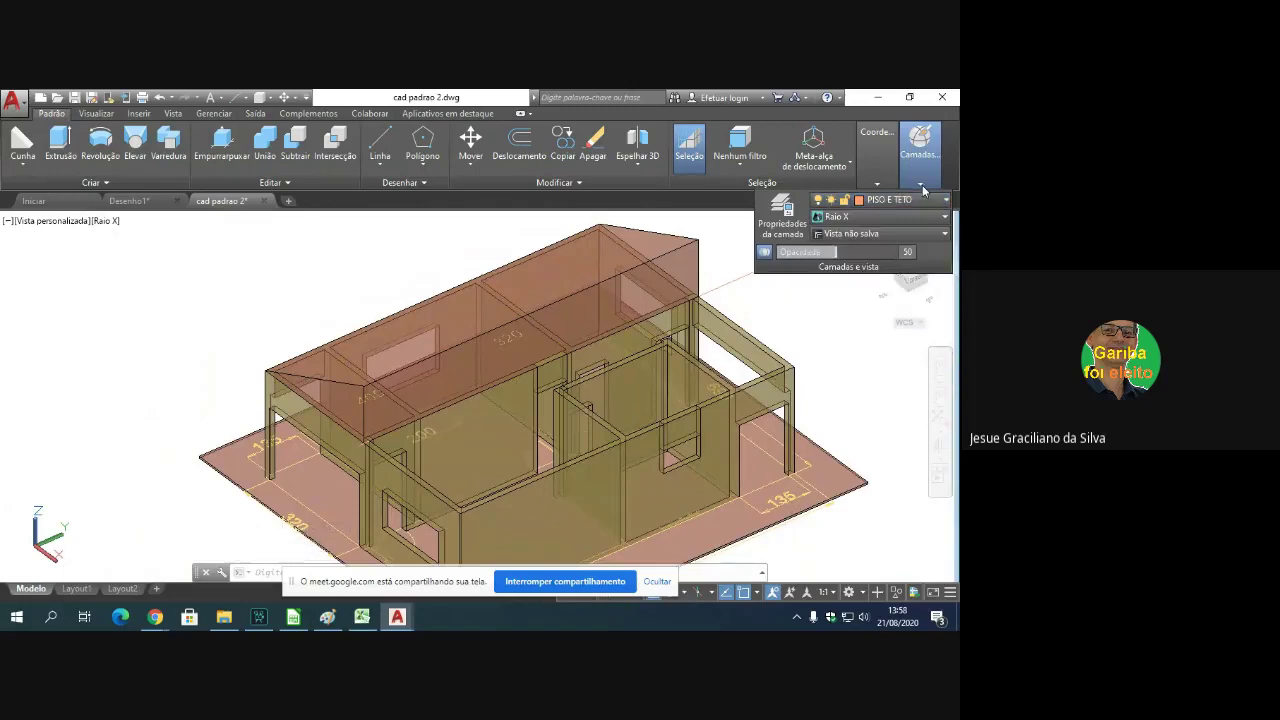
left_click(878, 219)
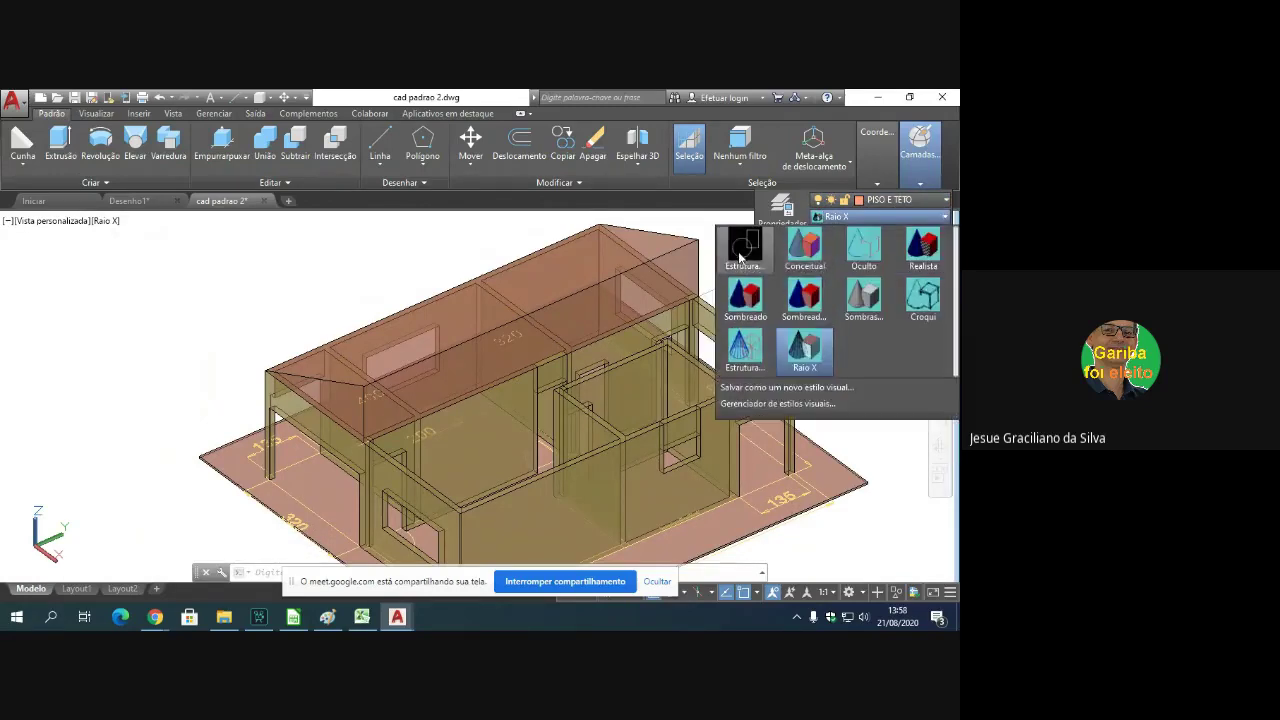
left_click(740, 258)
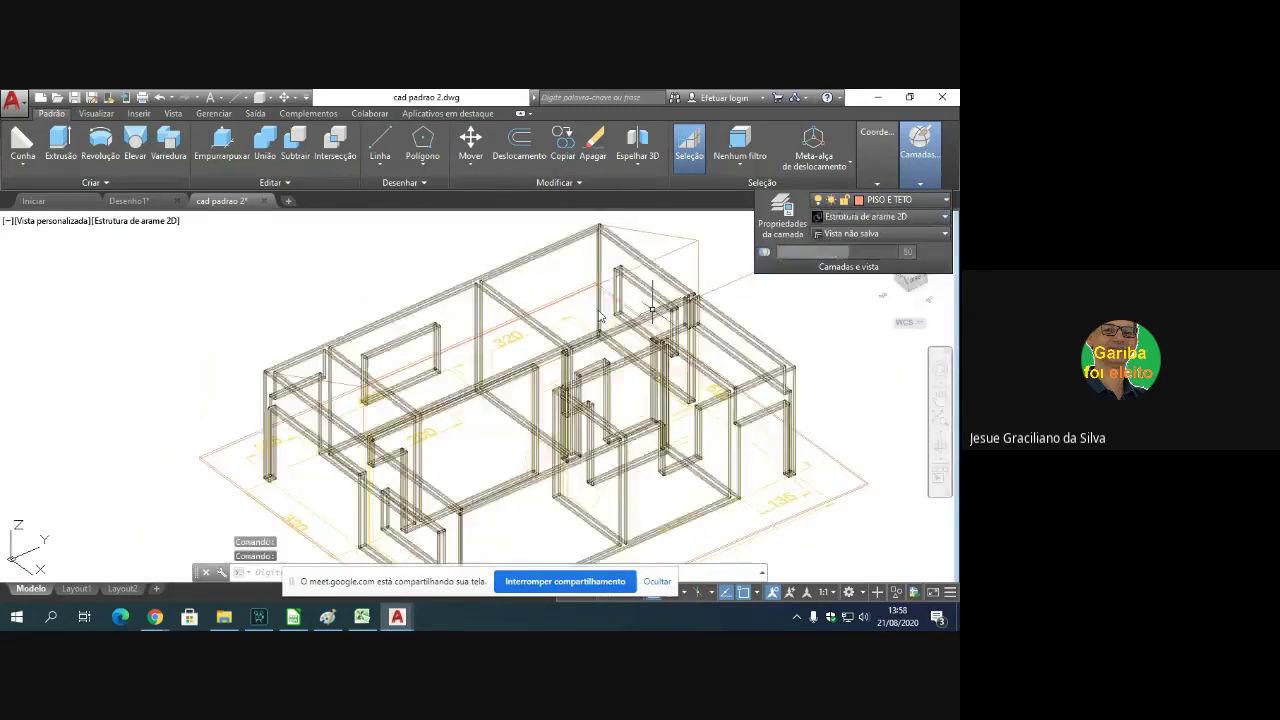
- Start a wedge with corners over the house, then cancel it at the height prompt
left_click(22, 145)
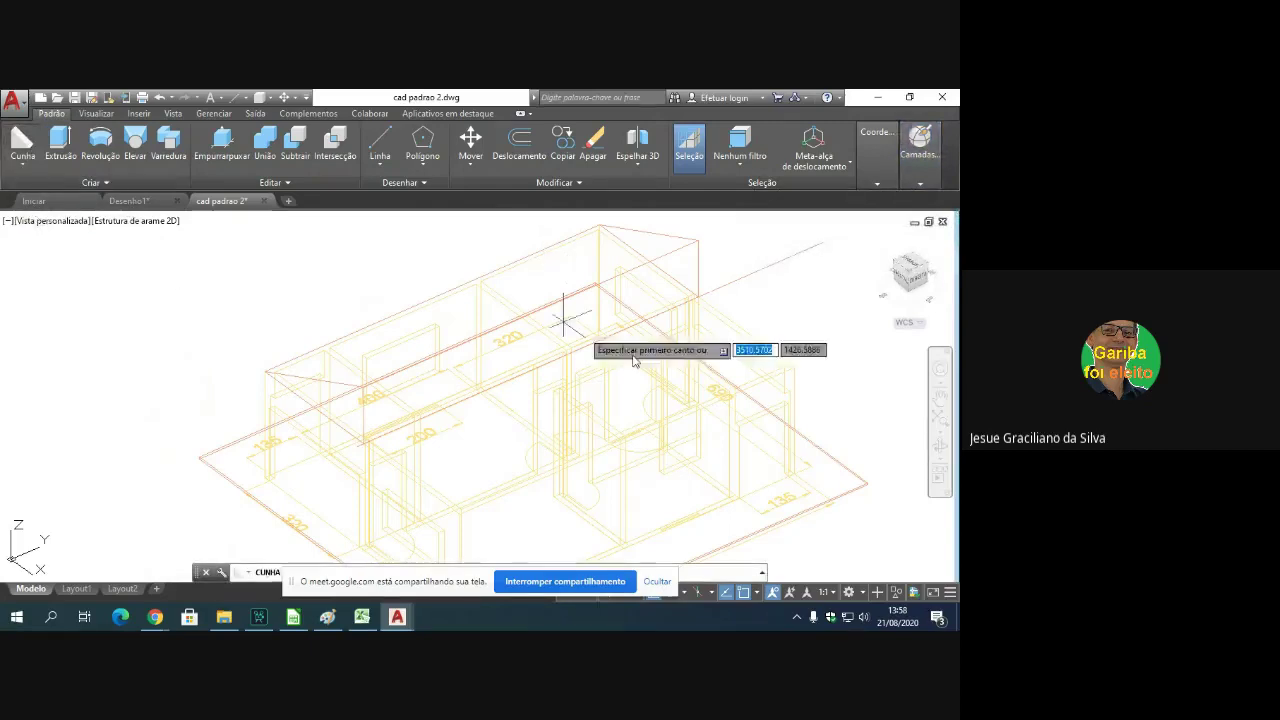
left_click(795, 368)
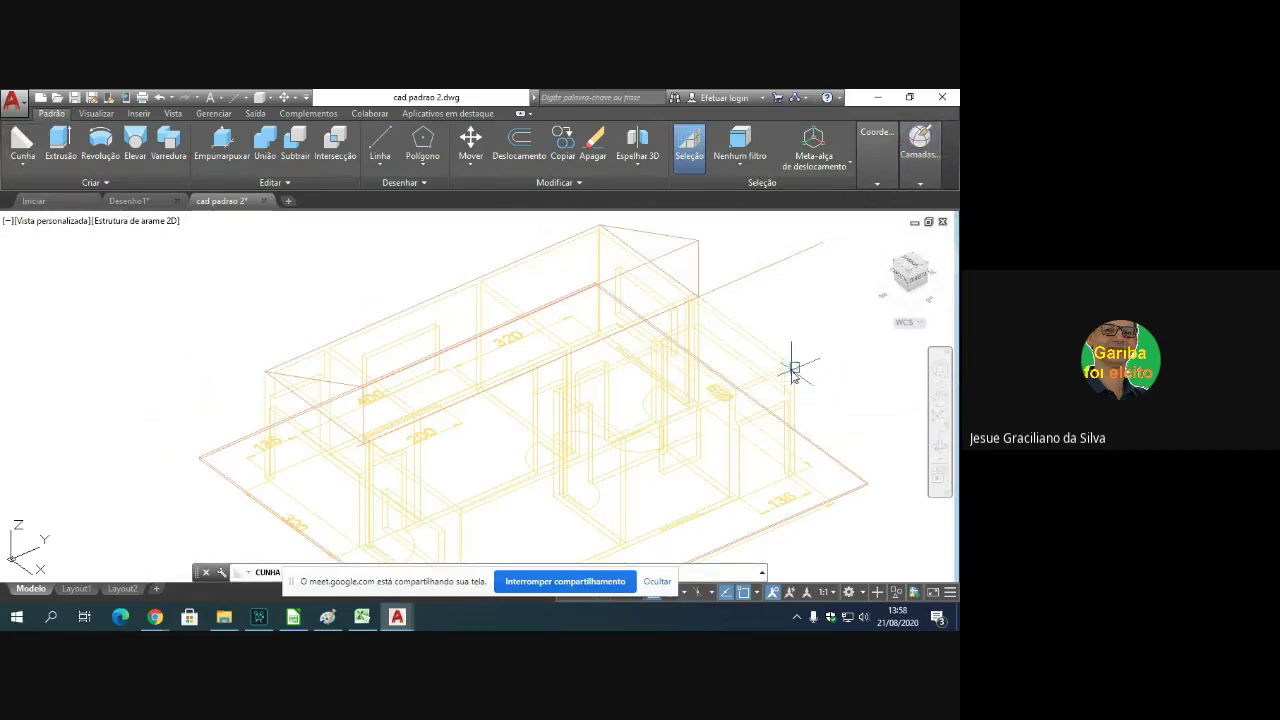
left_click(370, 453)
scroll(370, 453, "up", 5)
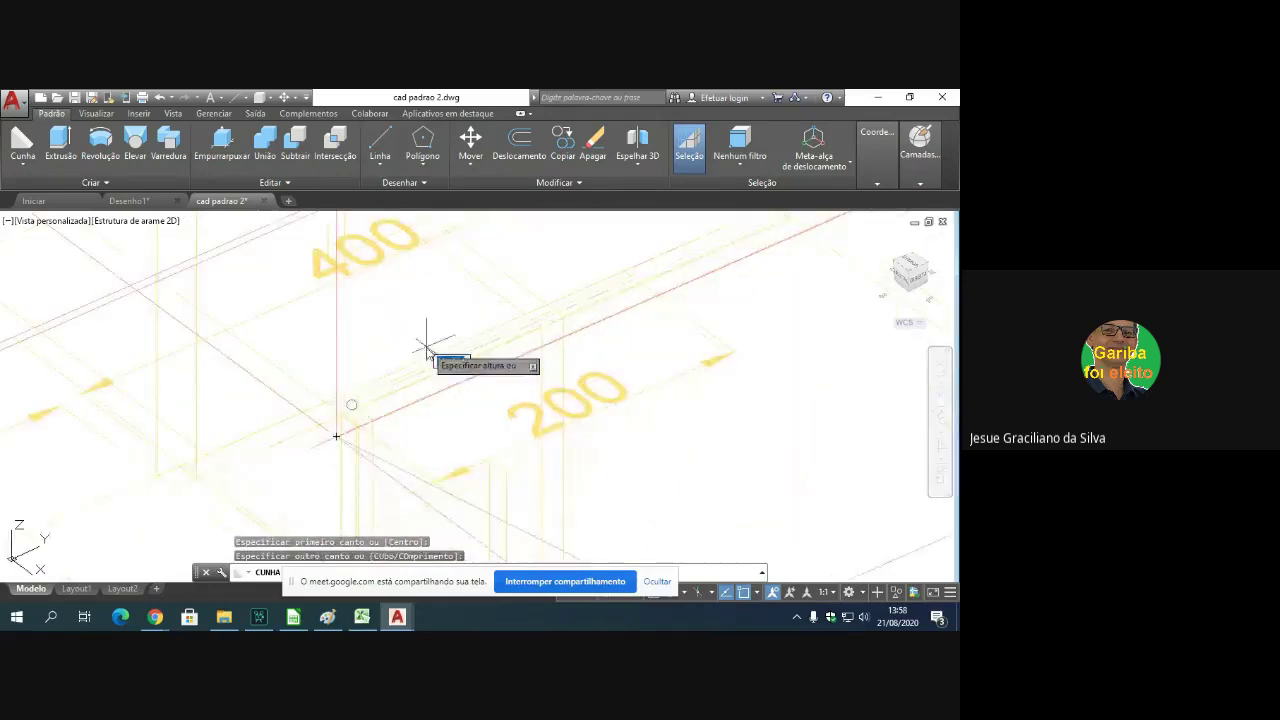
key("Escape")
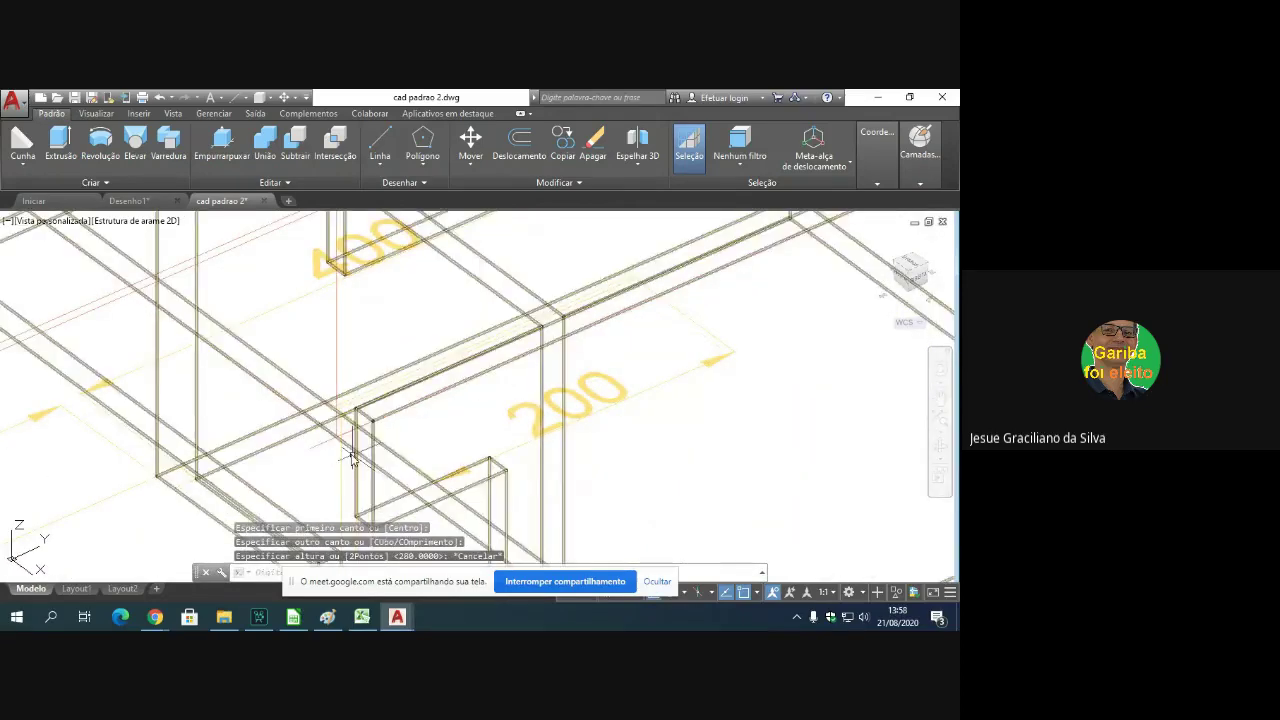
- Draw a new wedge with both corners over the house and a height of 150
key("Return")
left_click(771, 414)
scroll(840, 440, "down", 5)
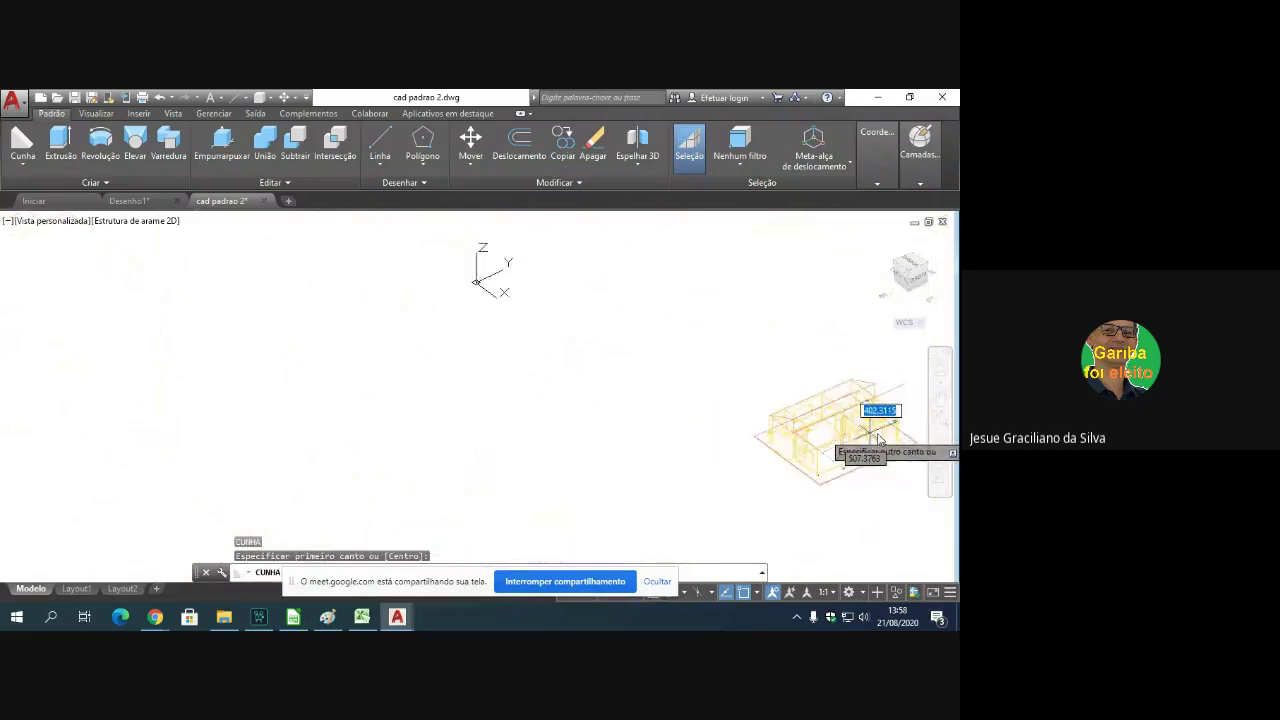
scroll(880, 445, "up", 2)
scroll(840, 425, "up", 3)
scroll(884, 428, "down", 6)
scroll(885, 428, "up", 5)
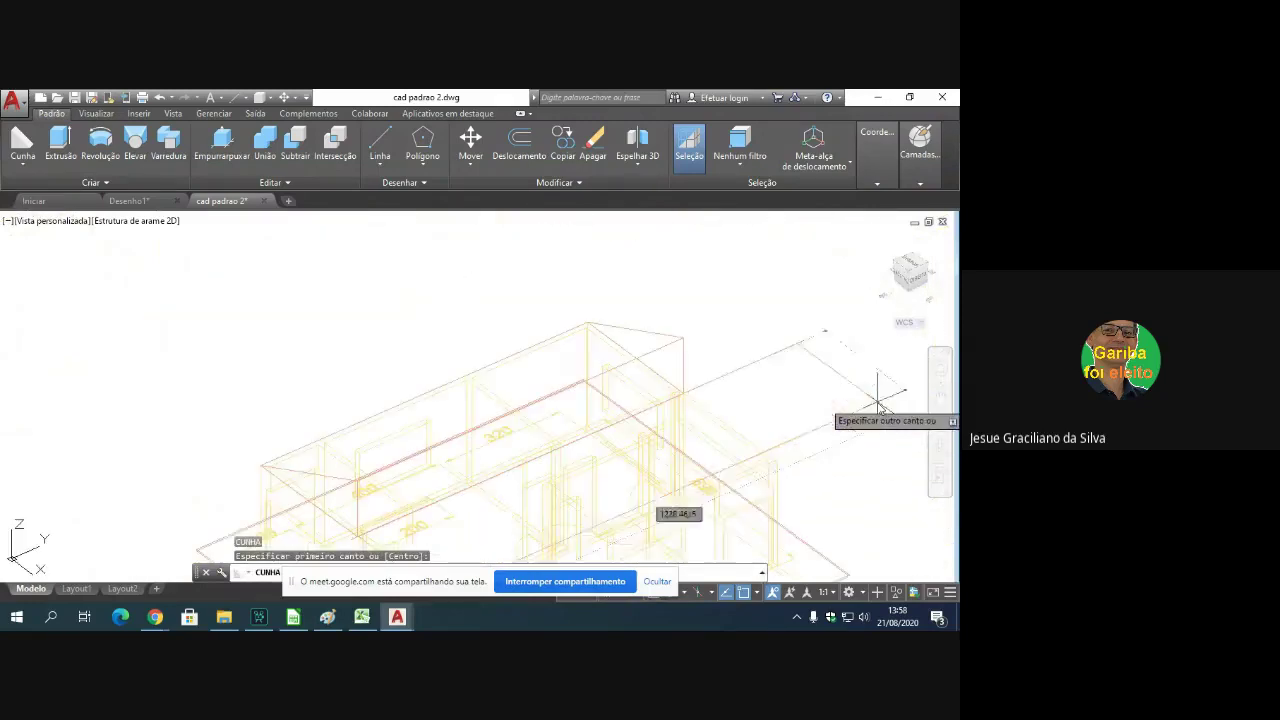
left_click(779, 463)
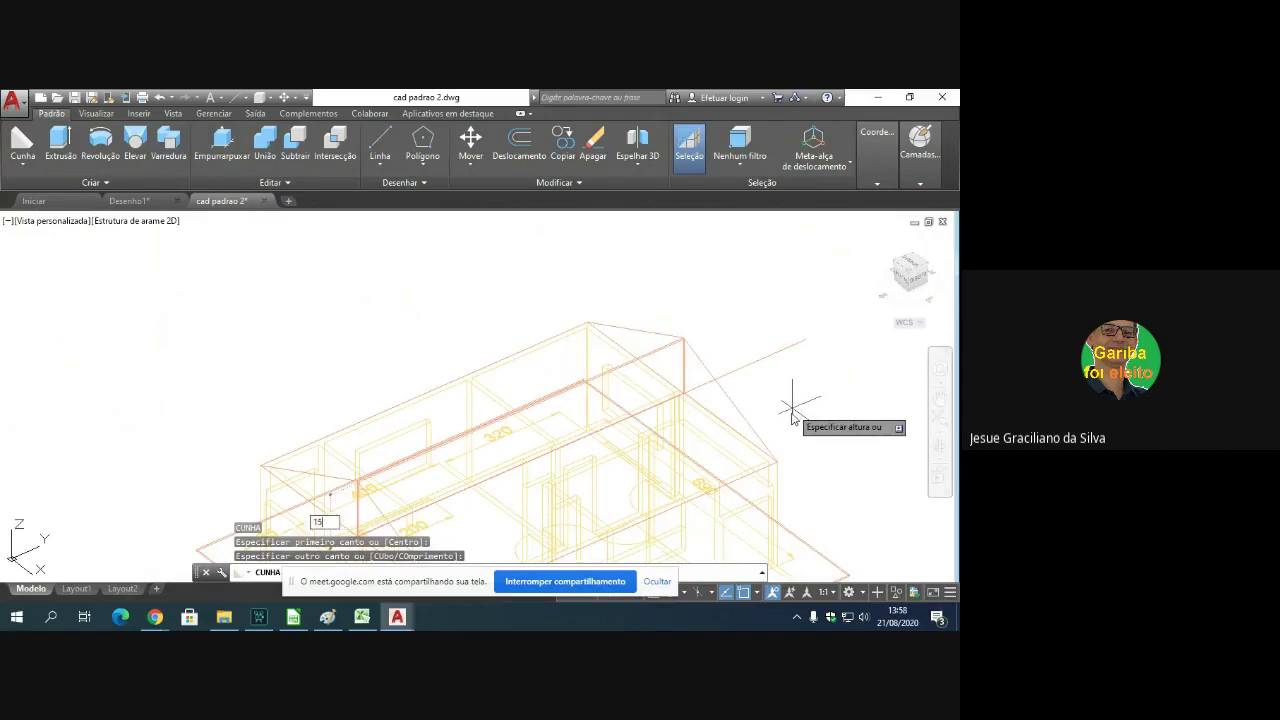
type("150")
key("Return")
scroll(767, 446, "down", 4)
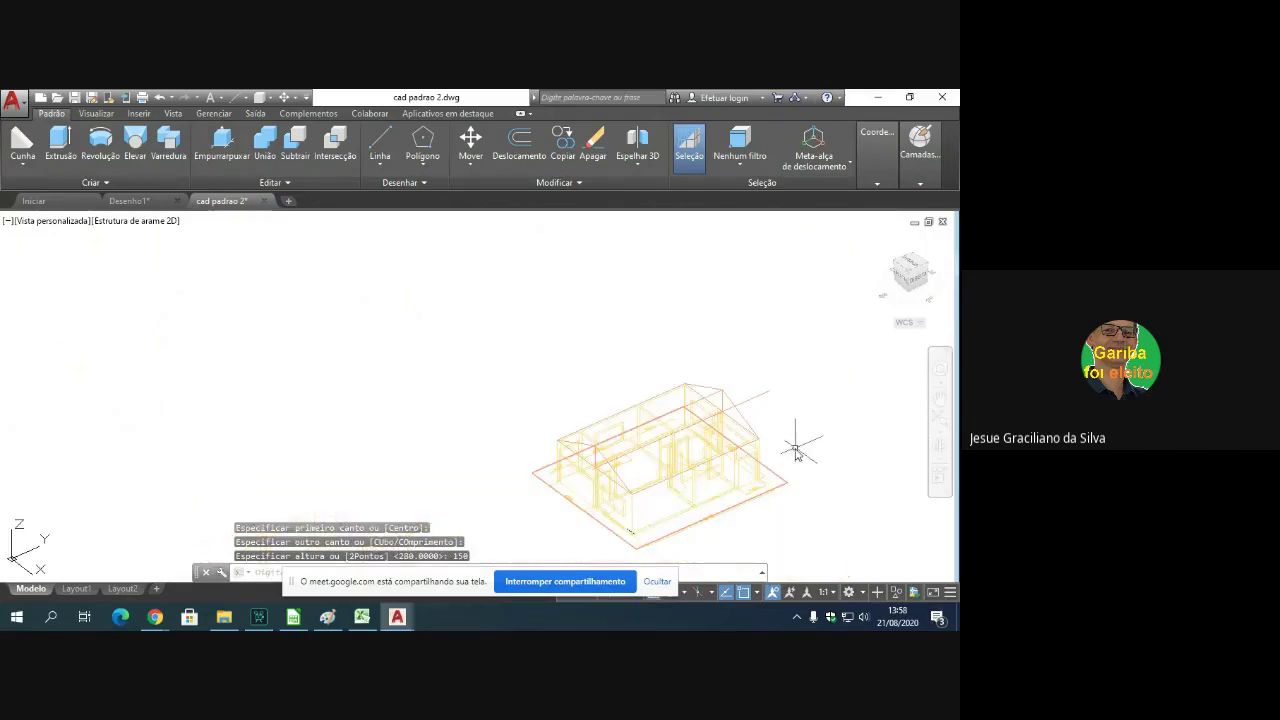
scroll(797, 452, "up", 2)
left_click(920, 184)
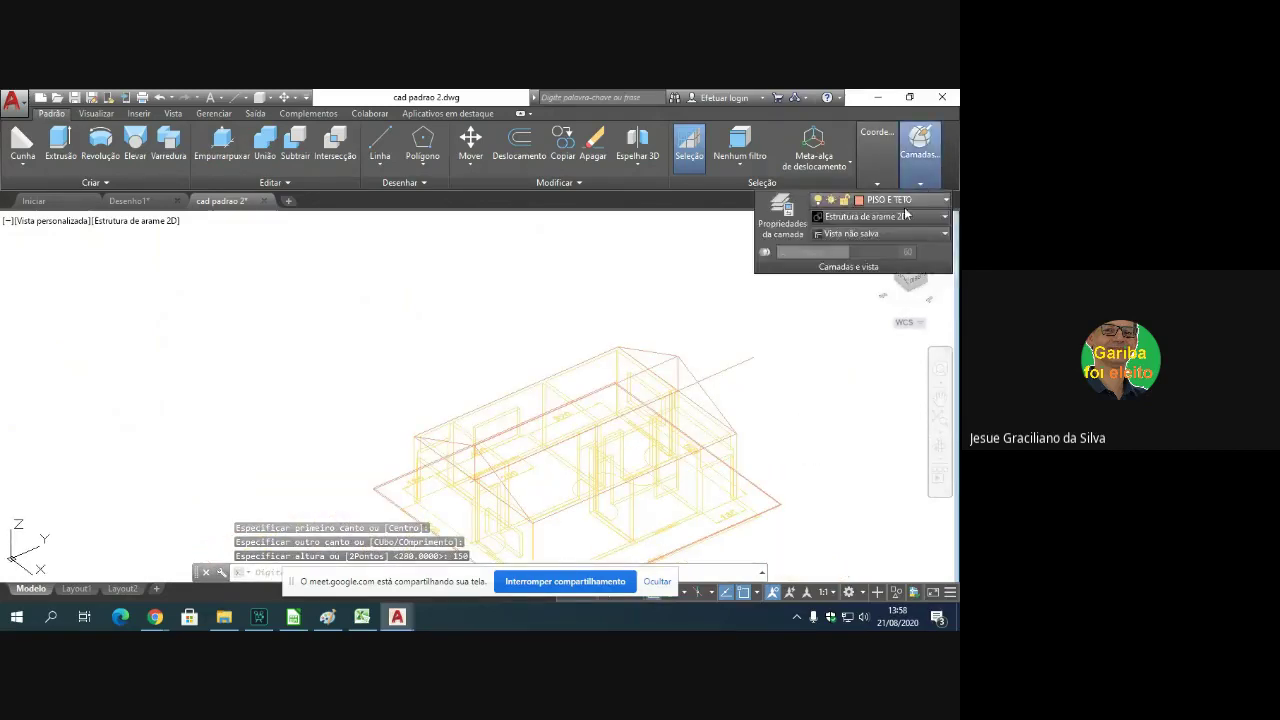
left_click(913, 217)
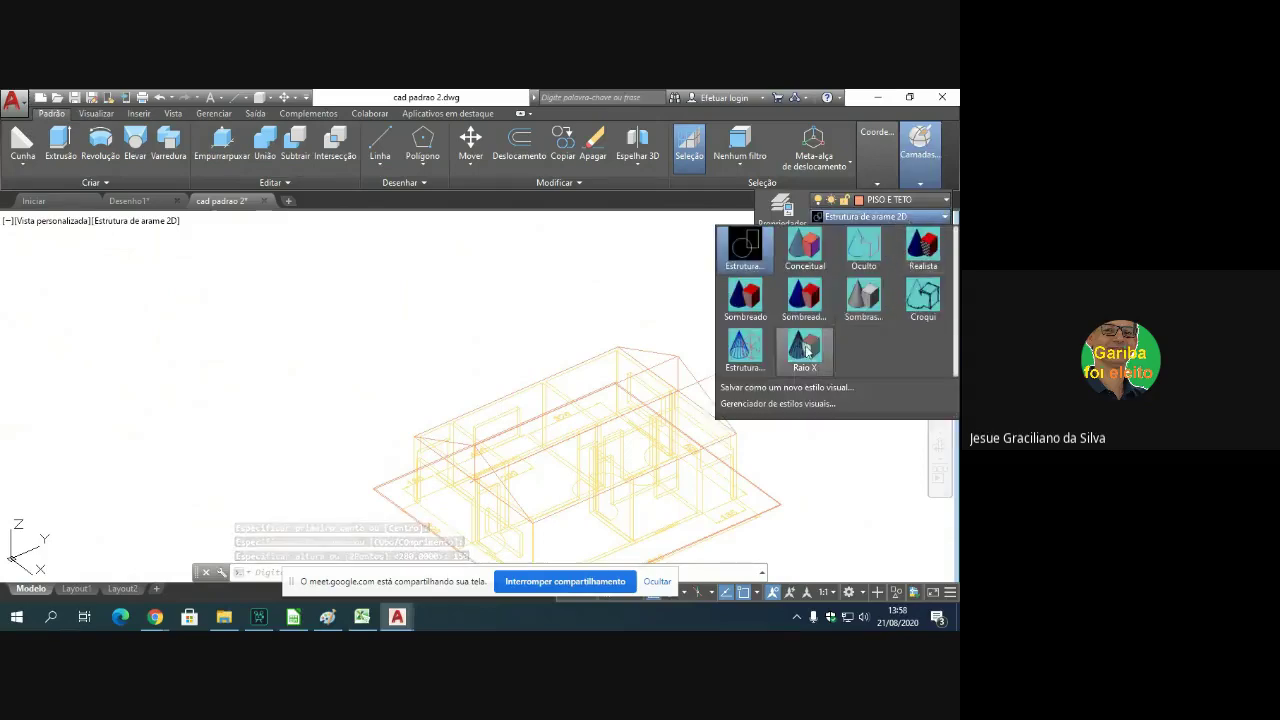
left_click(806, 349)
middle_click_drag(665, 483, 645, 528, "shift")
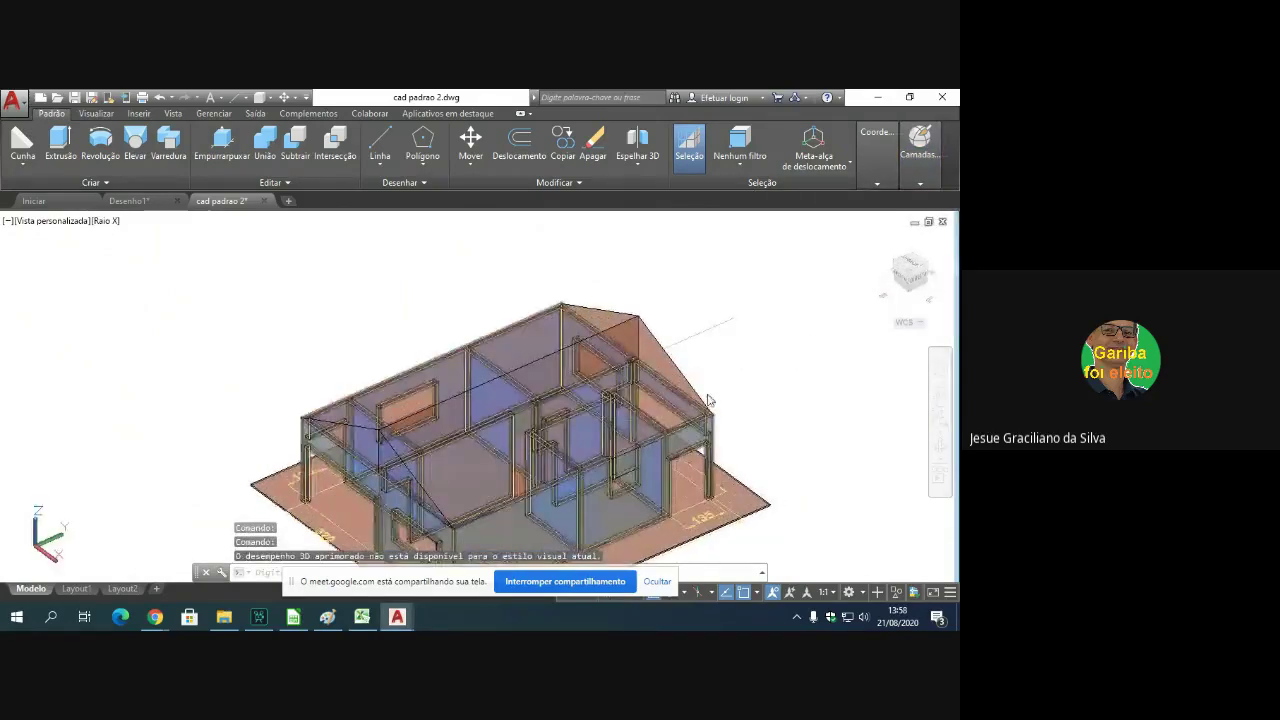
scroll(645, 528, "down", 2)
scroll(645, 528, "up", 2)
scroll(645, 528, "up", 3)
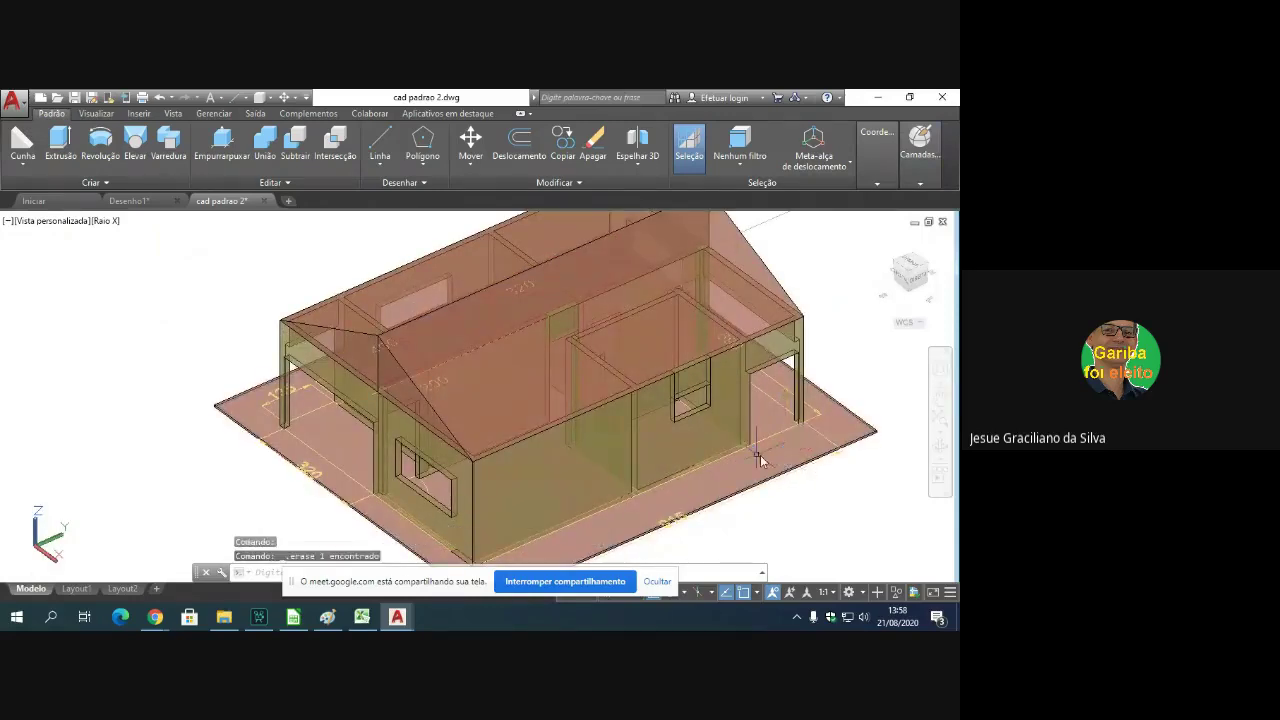
left_click(797, 446)
key("Delete")
left_click(826, 441)
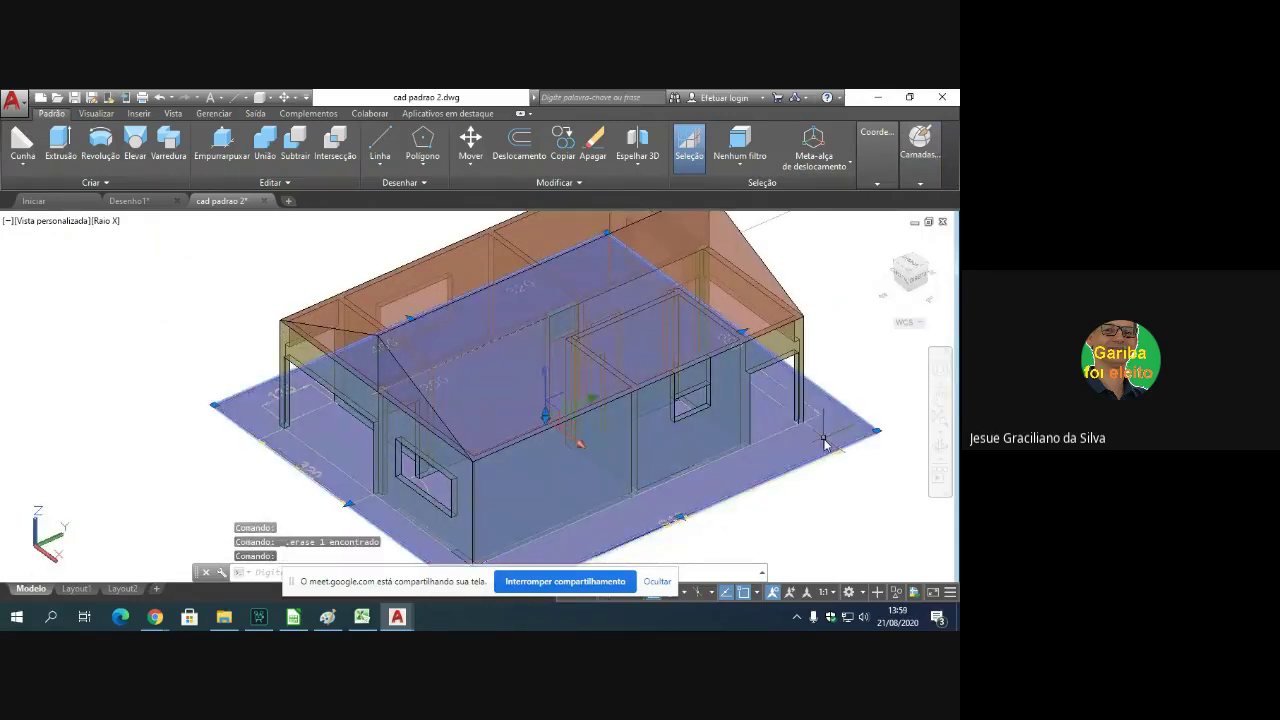
key("Escape")
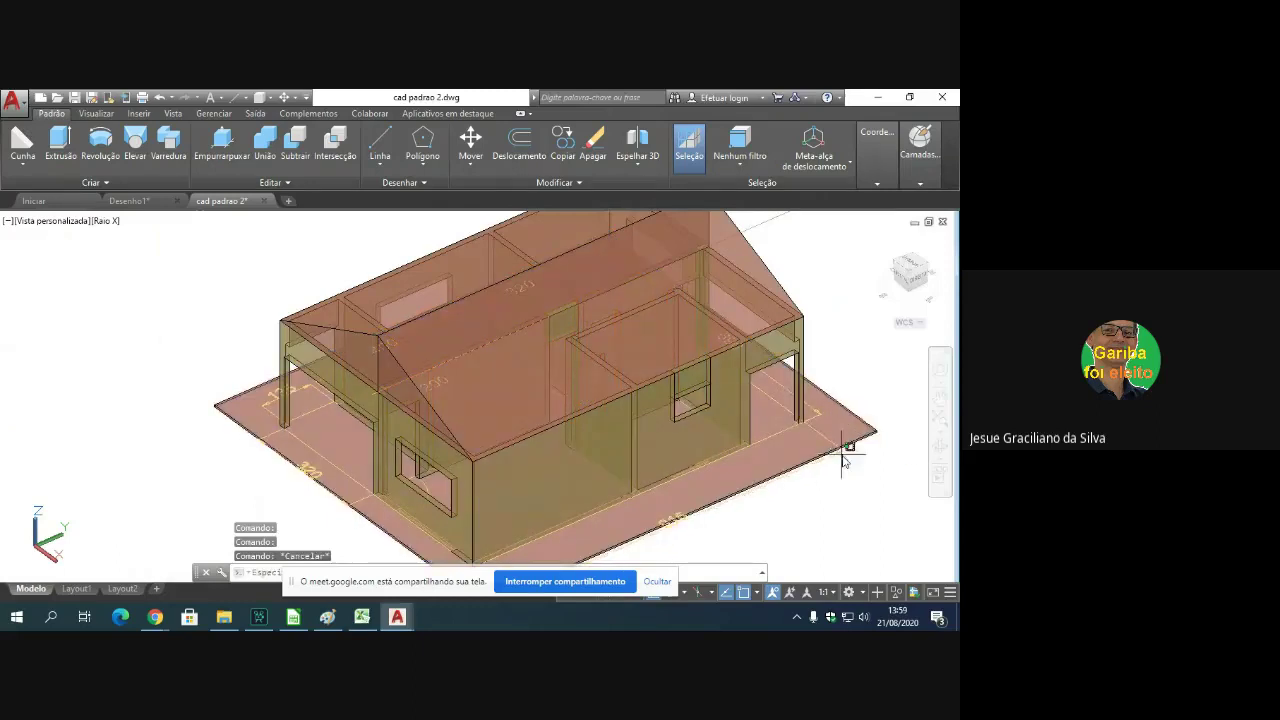
left_click(843, 457)
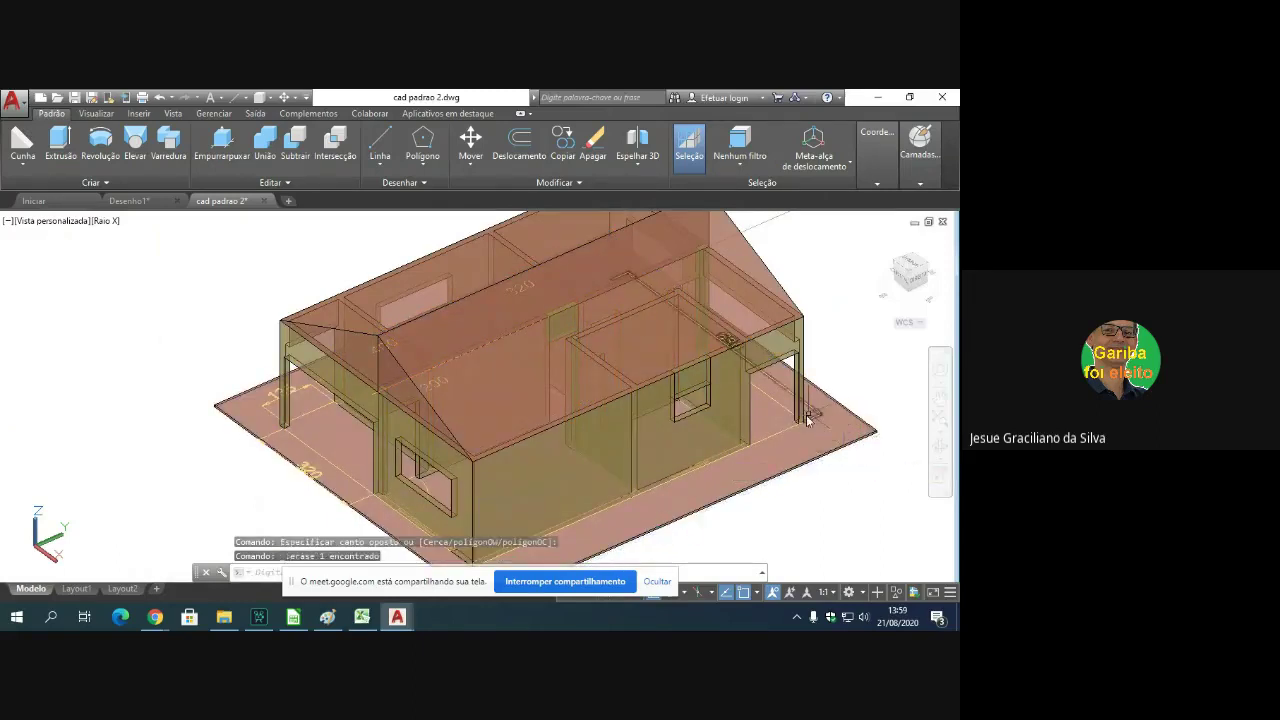
left_click(819, 412)
key("Delete")
left_click(819, 412)
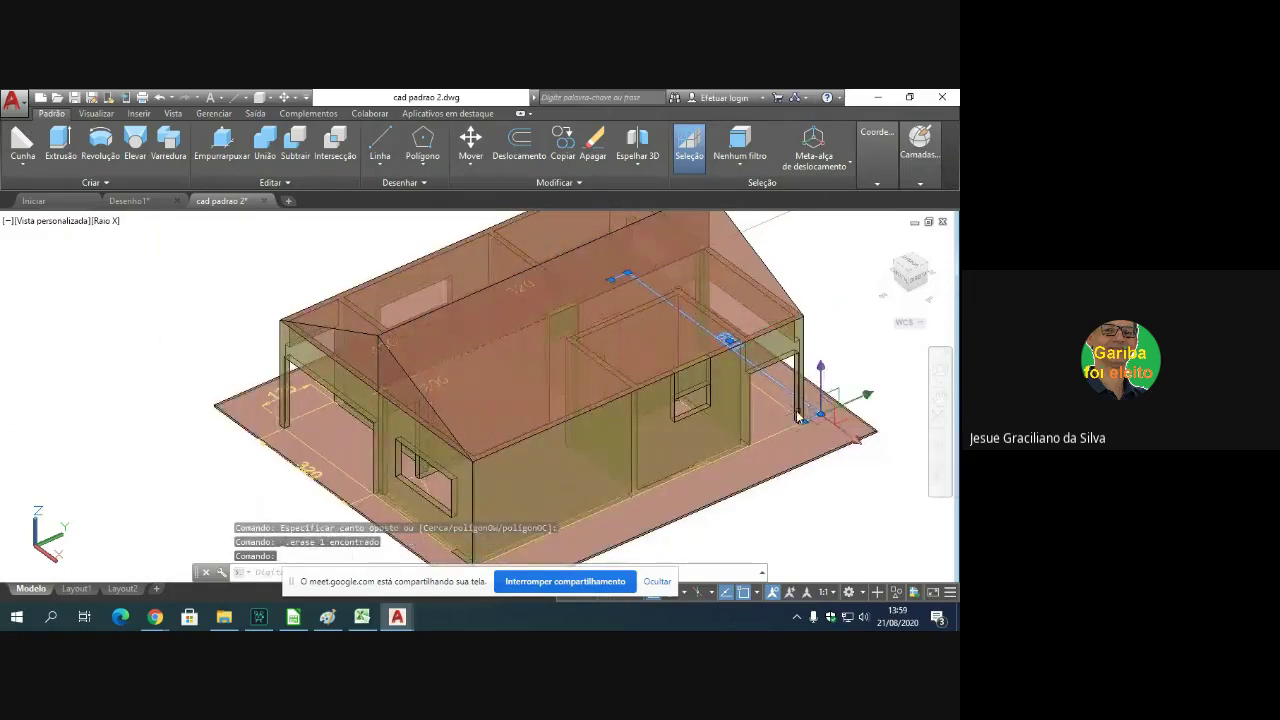
key("Delete")
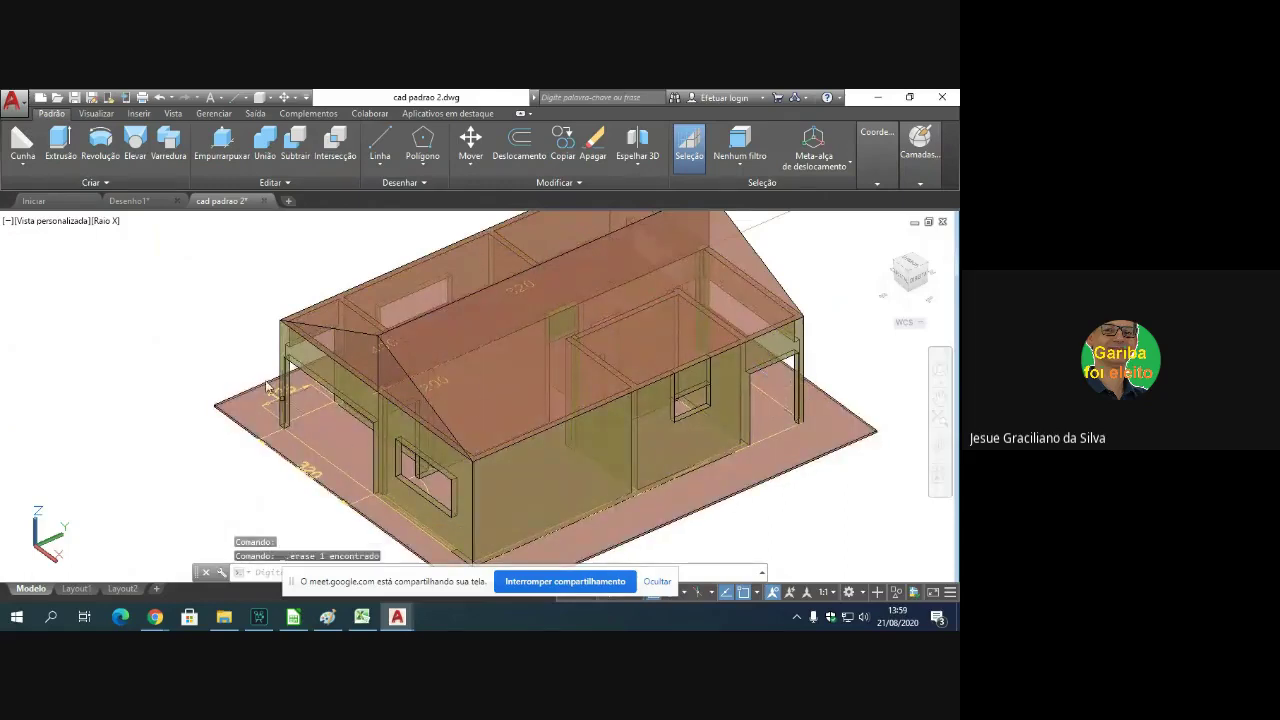
left_click(731, 318)
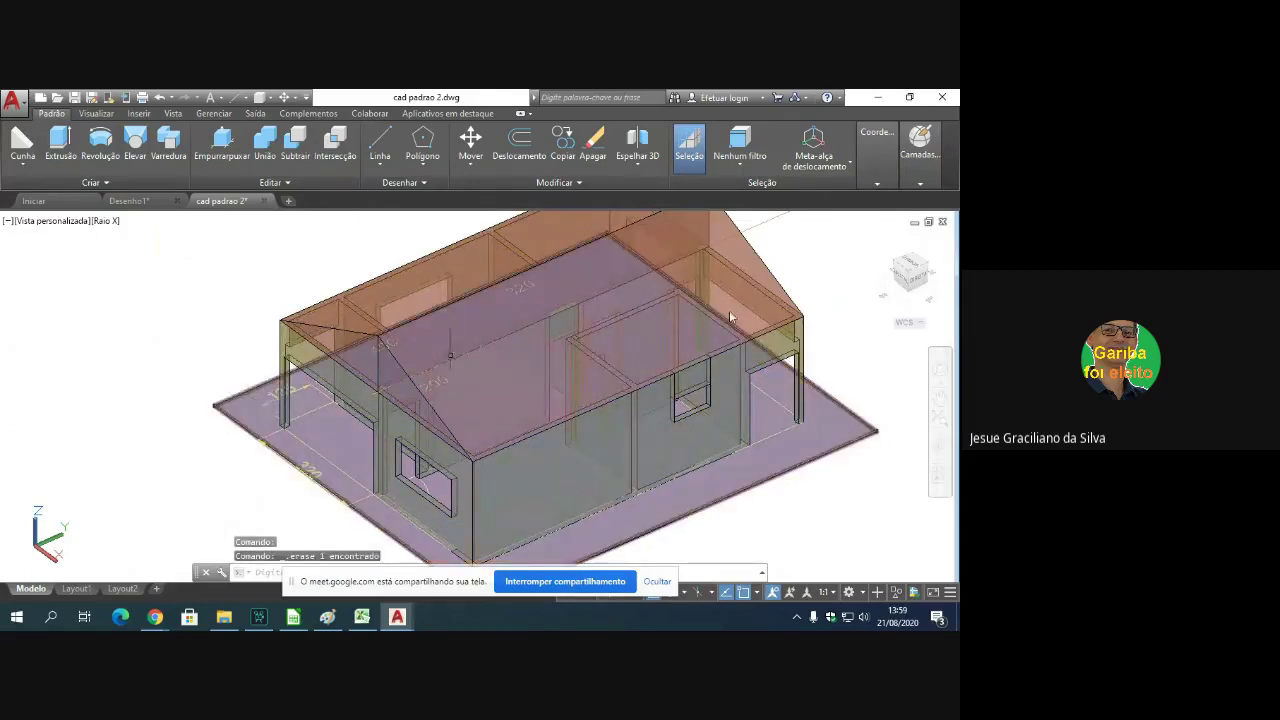
key("Escape")
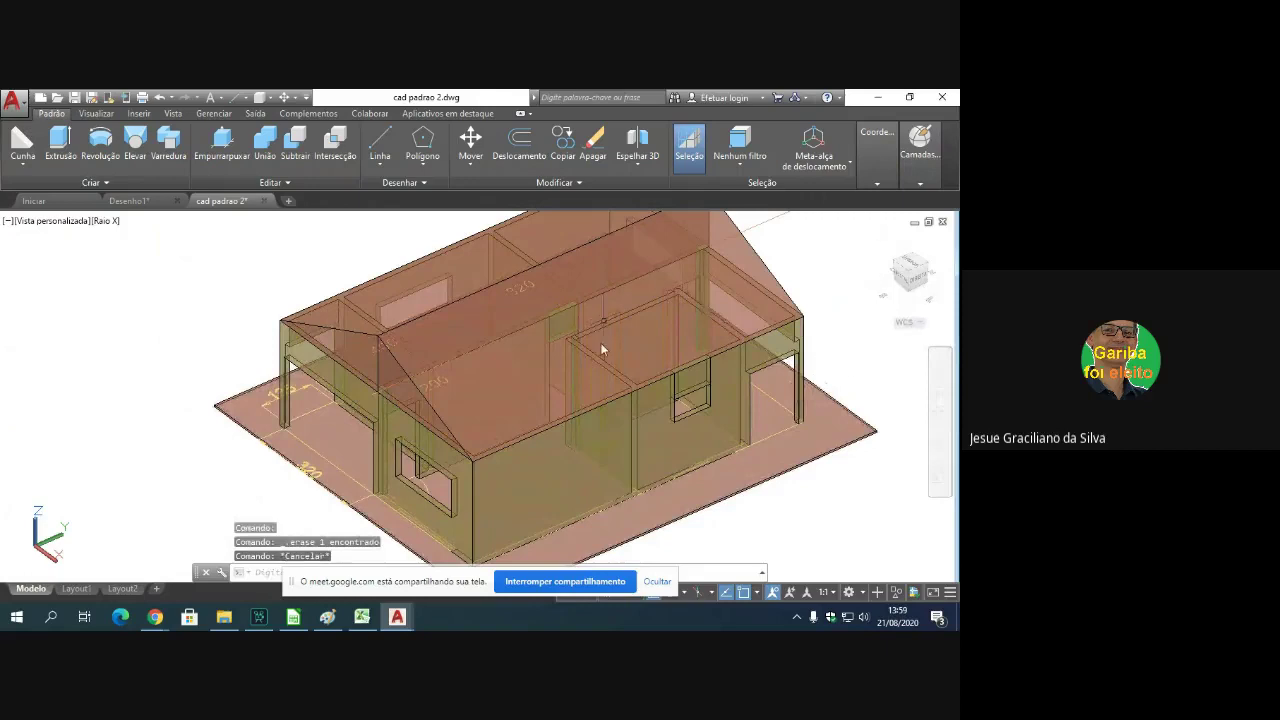
scroll(603, 374, "down", 4)
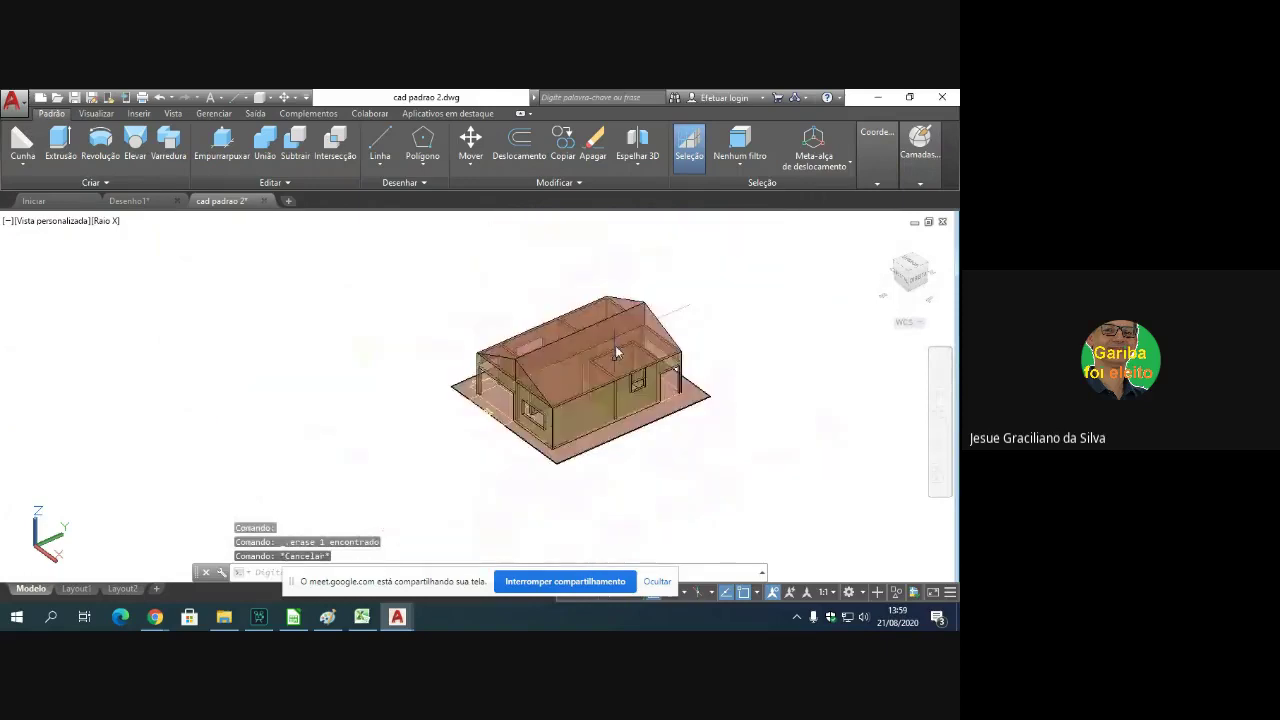
scroll(617, 352, "up", 4)
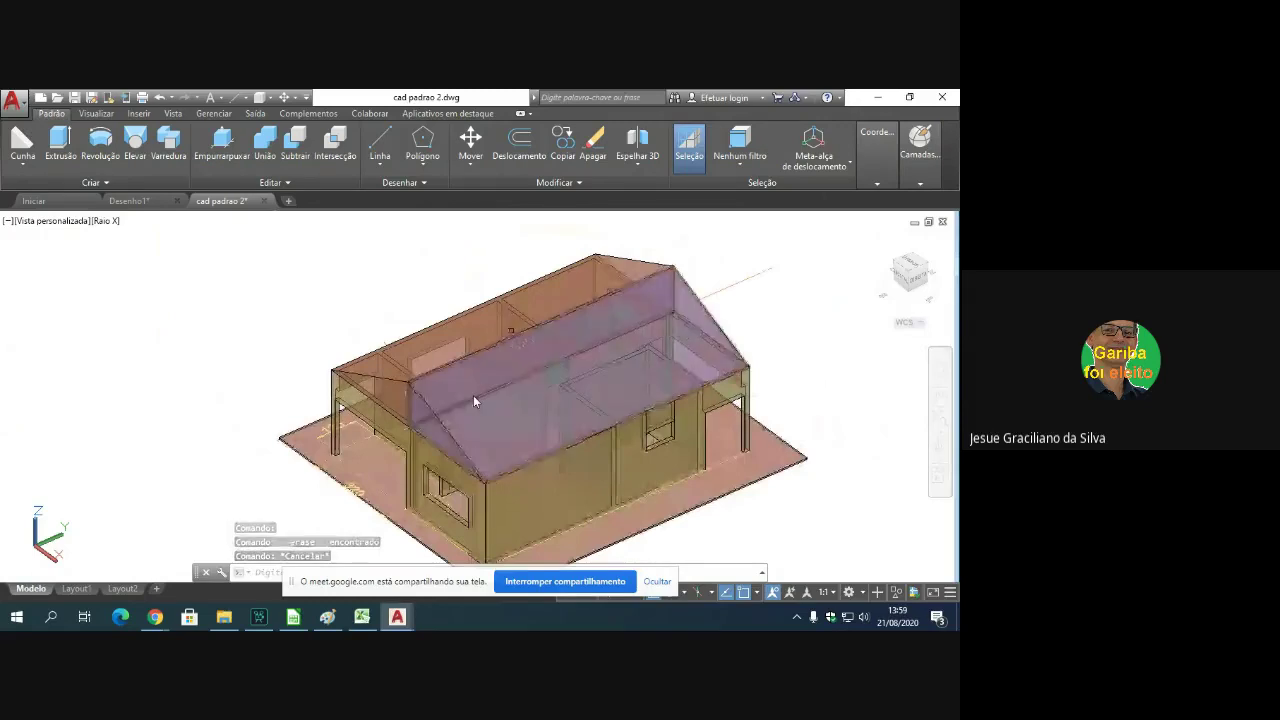
- Choose Box (Caixa) from the solid primitives dropdown and zoom toward the slab corner
scroll(563, 330, "down", 2)
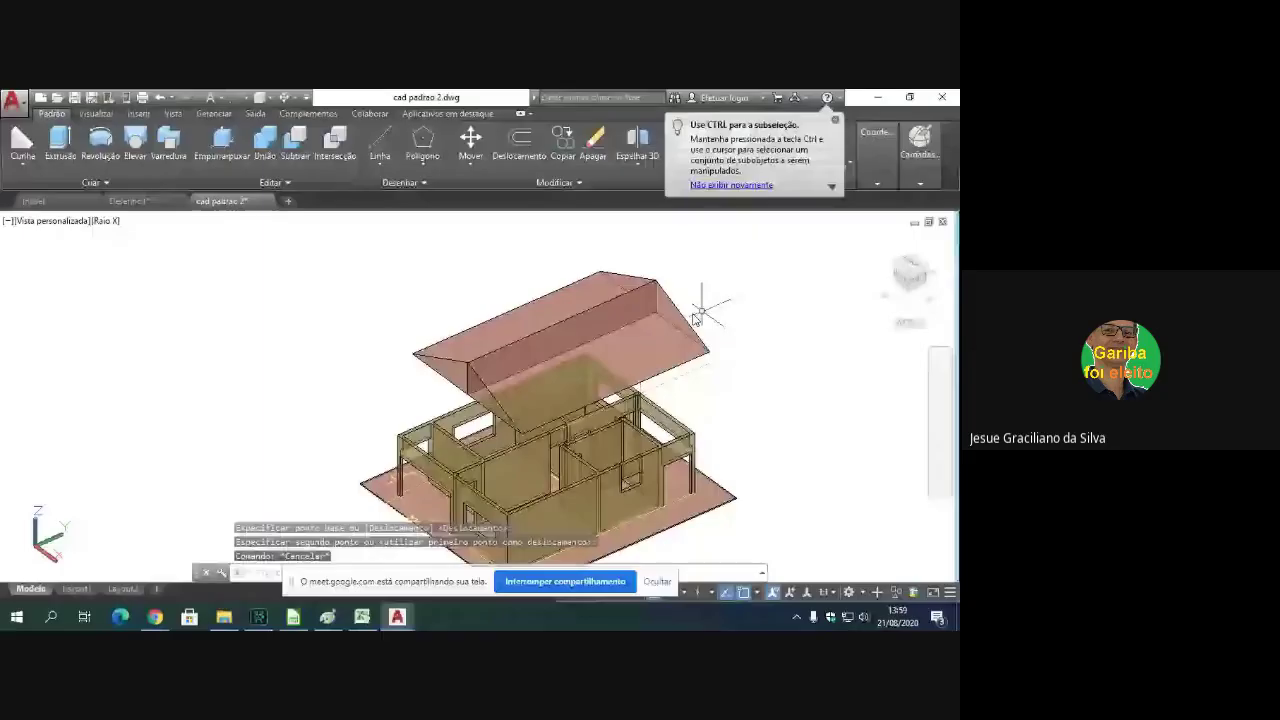
left_click(22, 163)
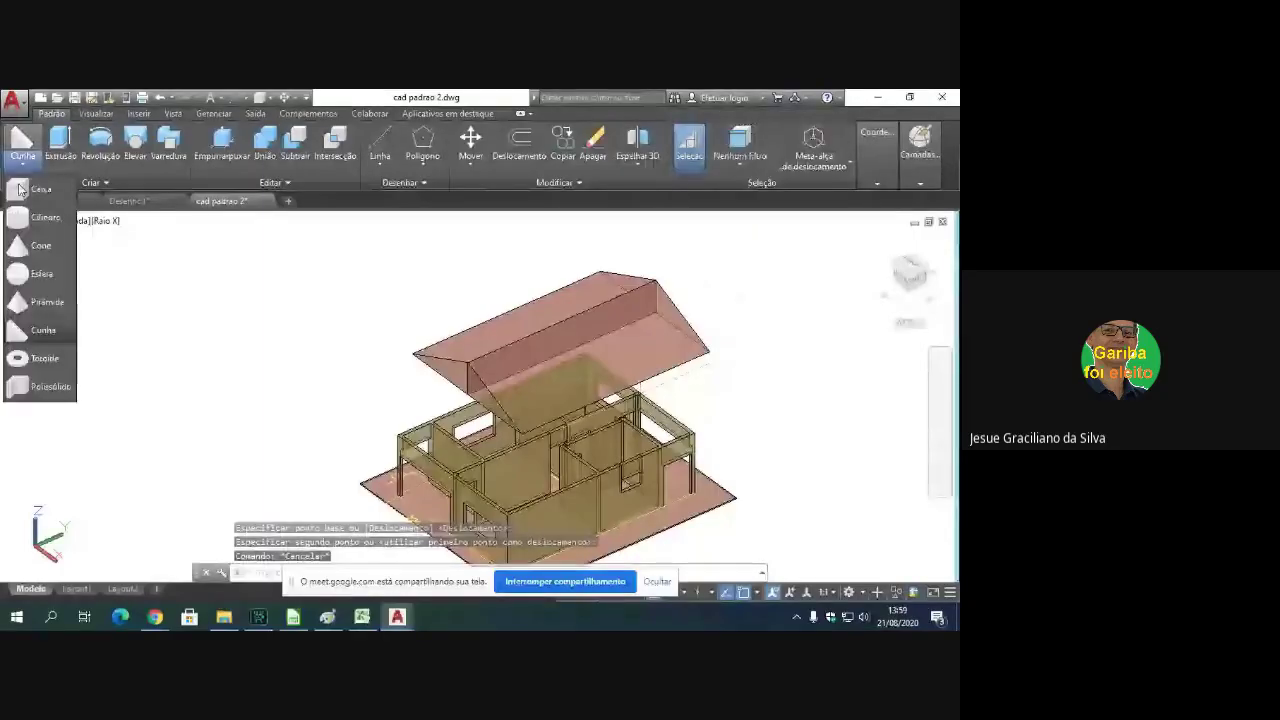
left_click(20, 190)
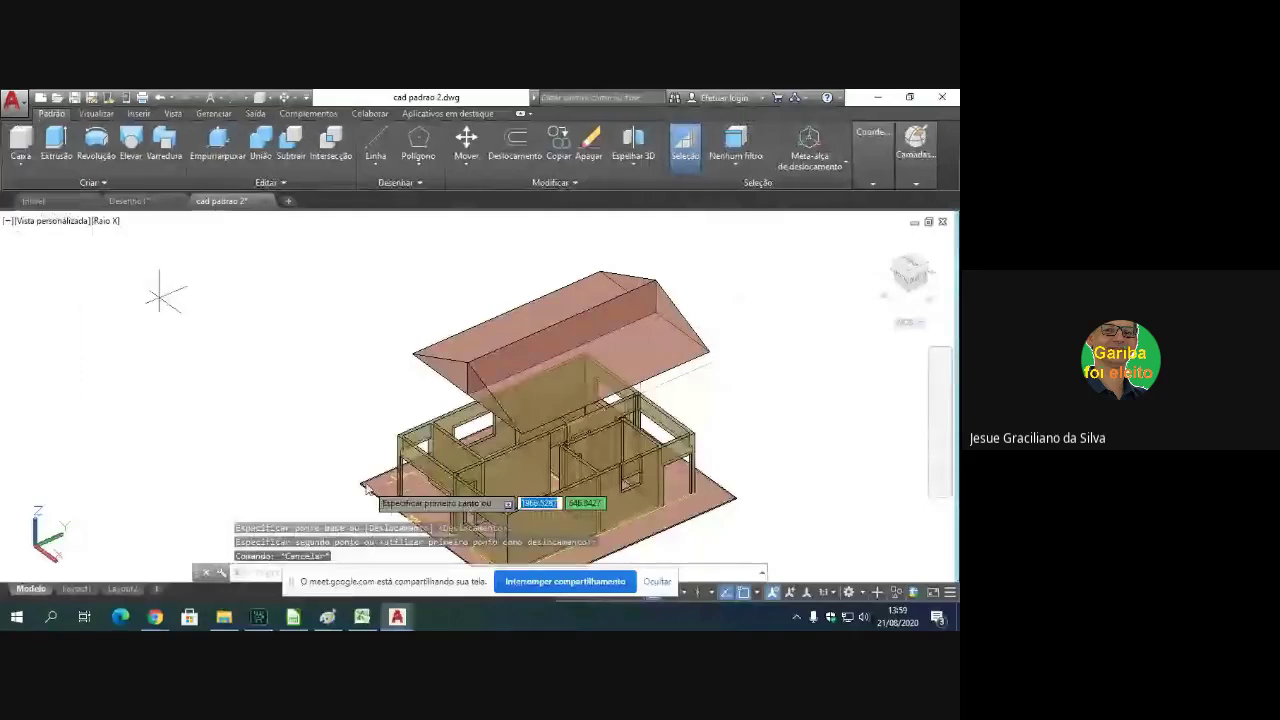
scroll(365, 488, "up", 4)
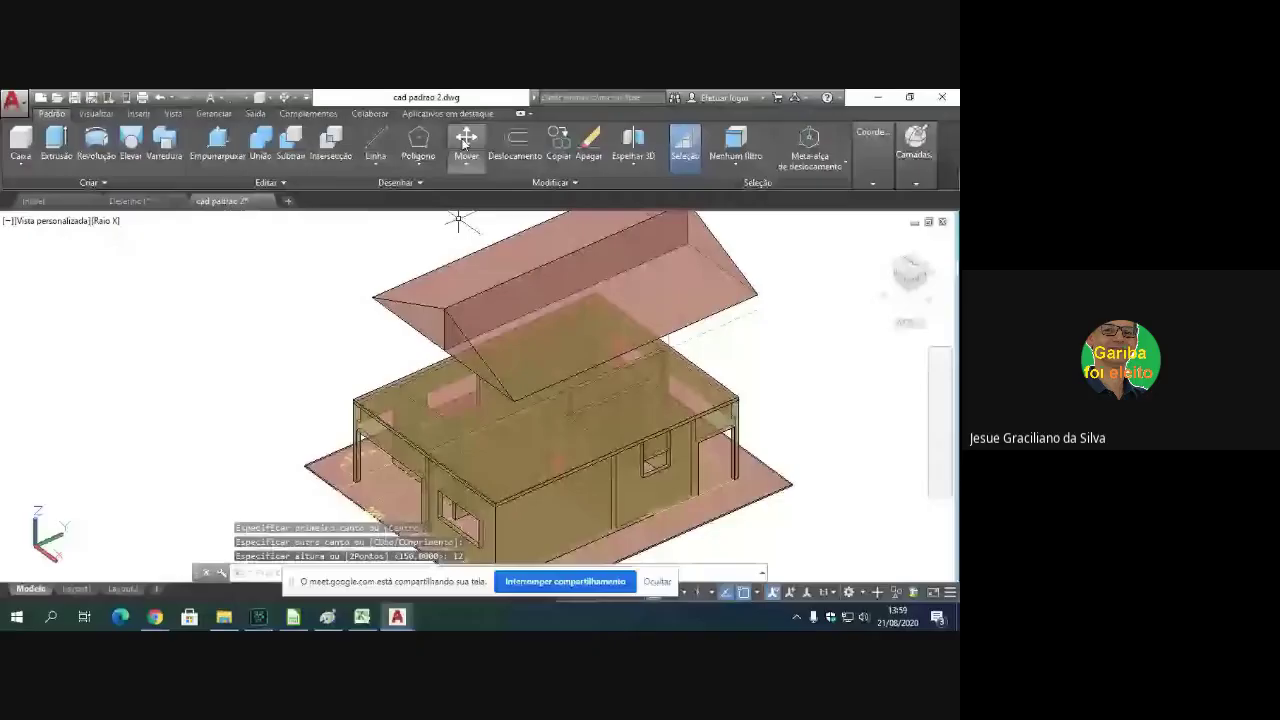
- Move the wedge roof from its base point down onto the new ceiling slab
left_click(463, 143)
left_click(600, 300)
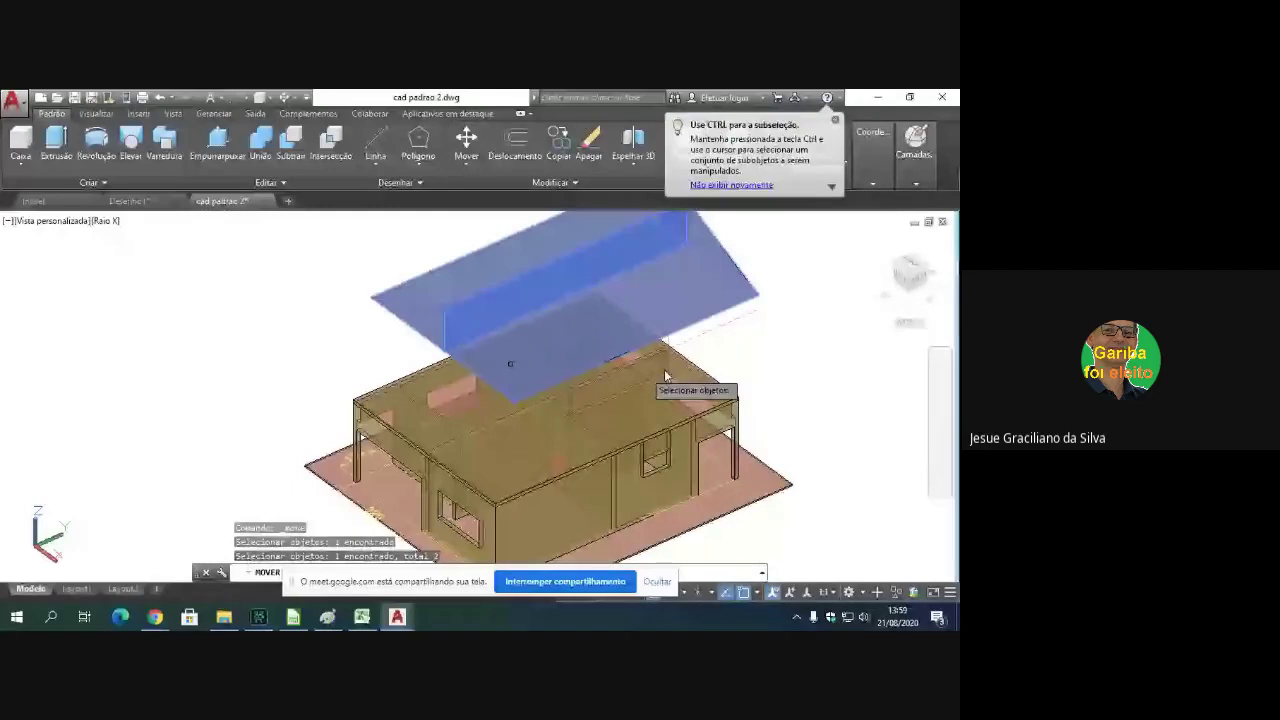
key("Return")
left_click(762, 292)
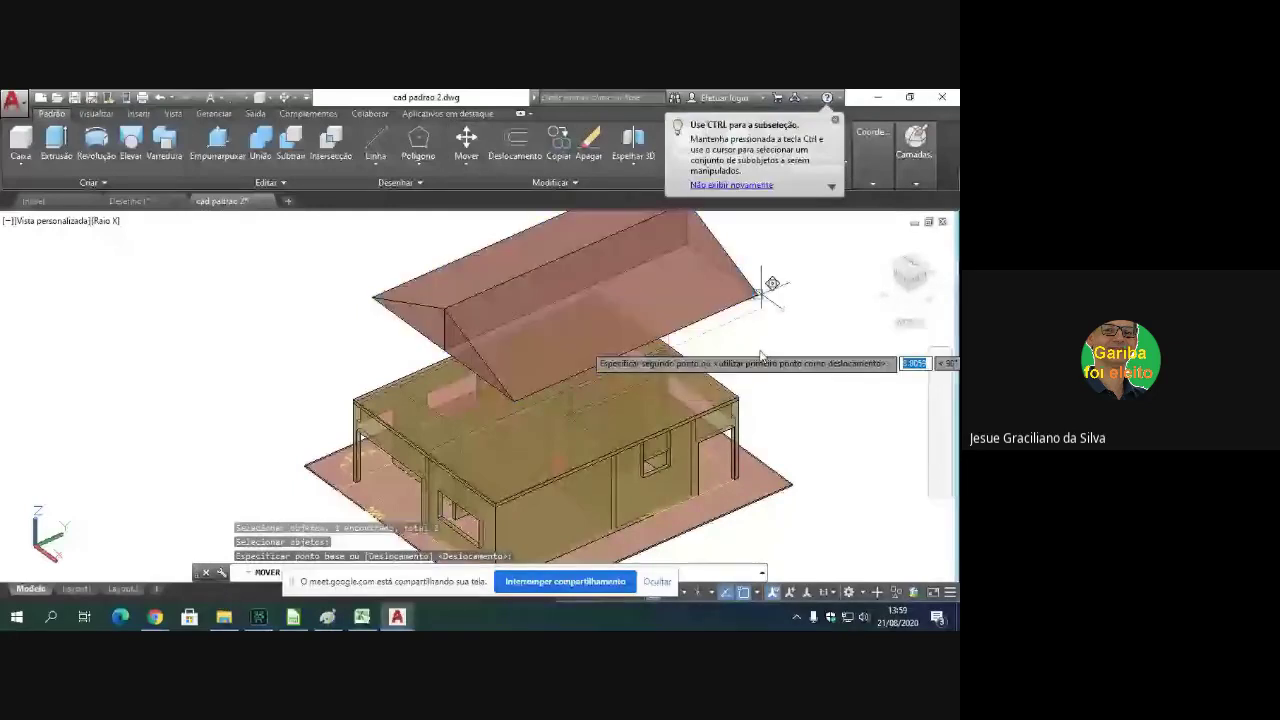
scroll(760, 355, "up", 5)
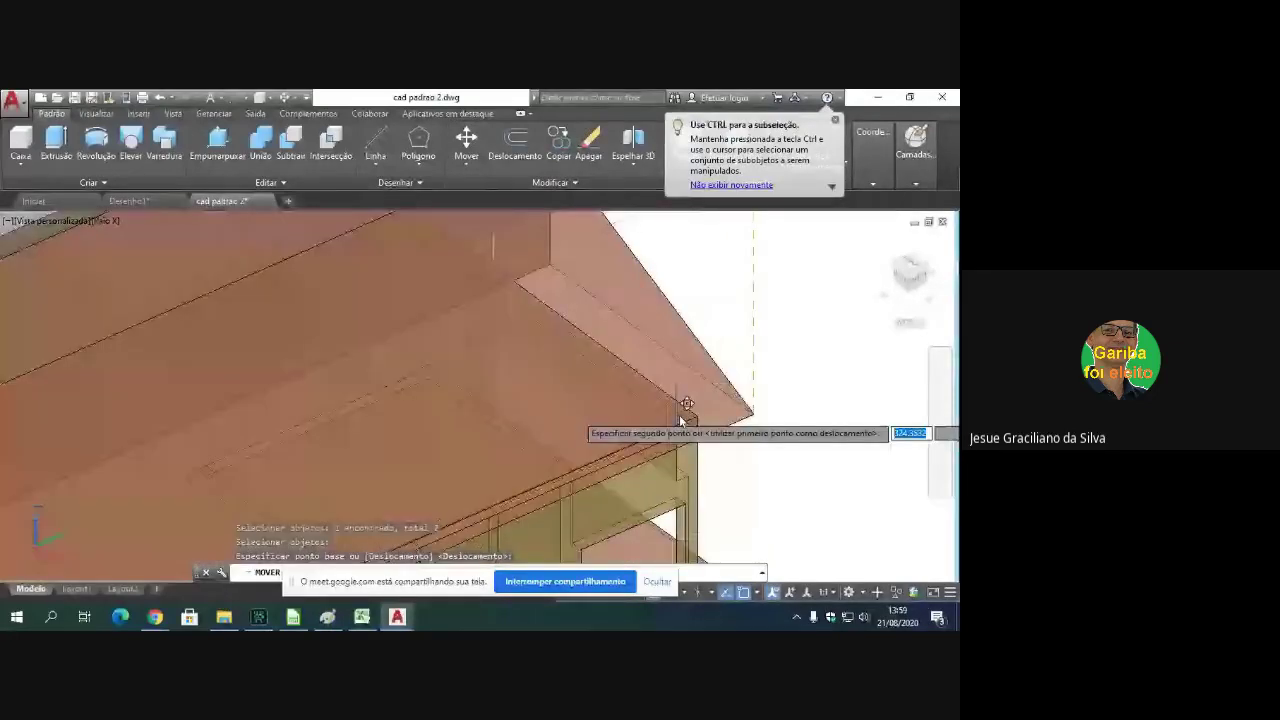
key("Escape")
scroll(749, 354, "down", 3)
scroll(715, 392, "down", 3)
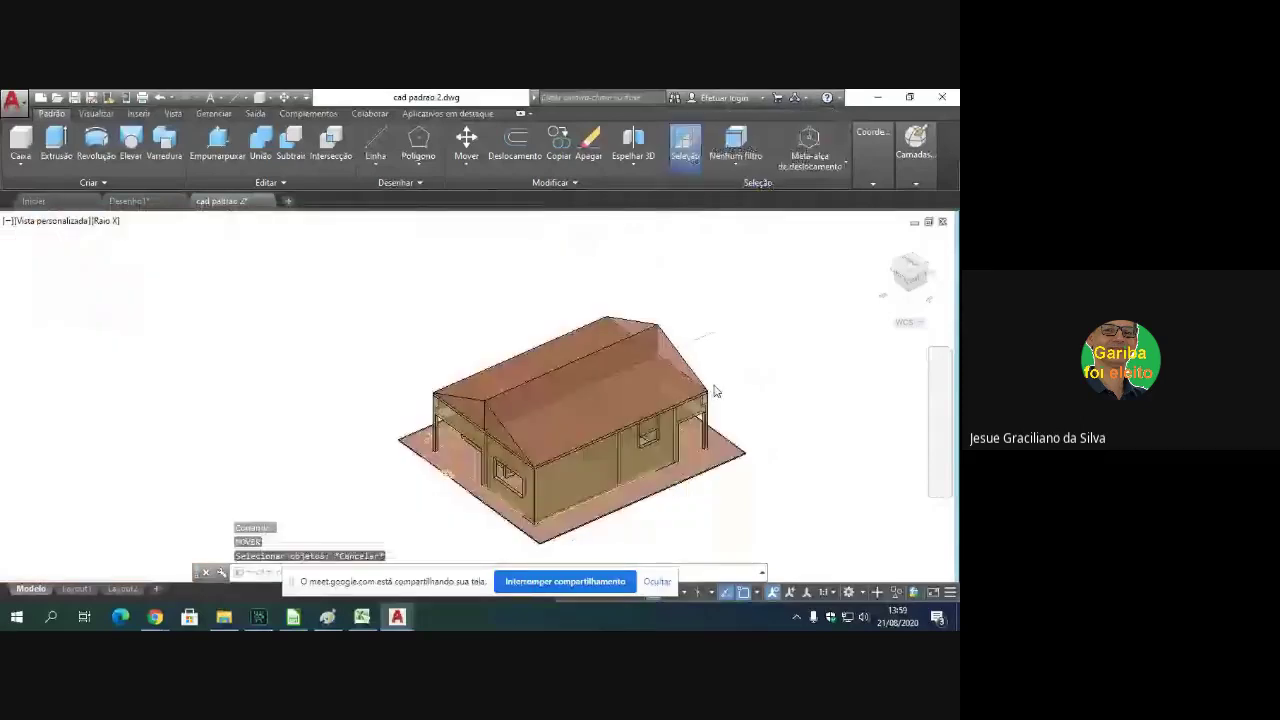
scroll(715, 392, "up", 2)
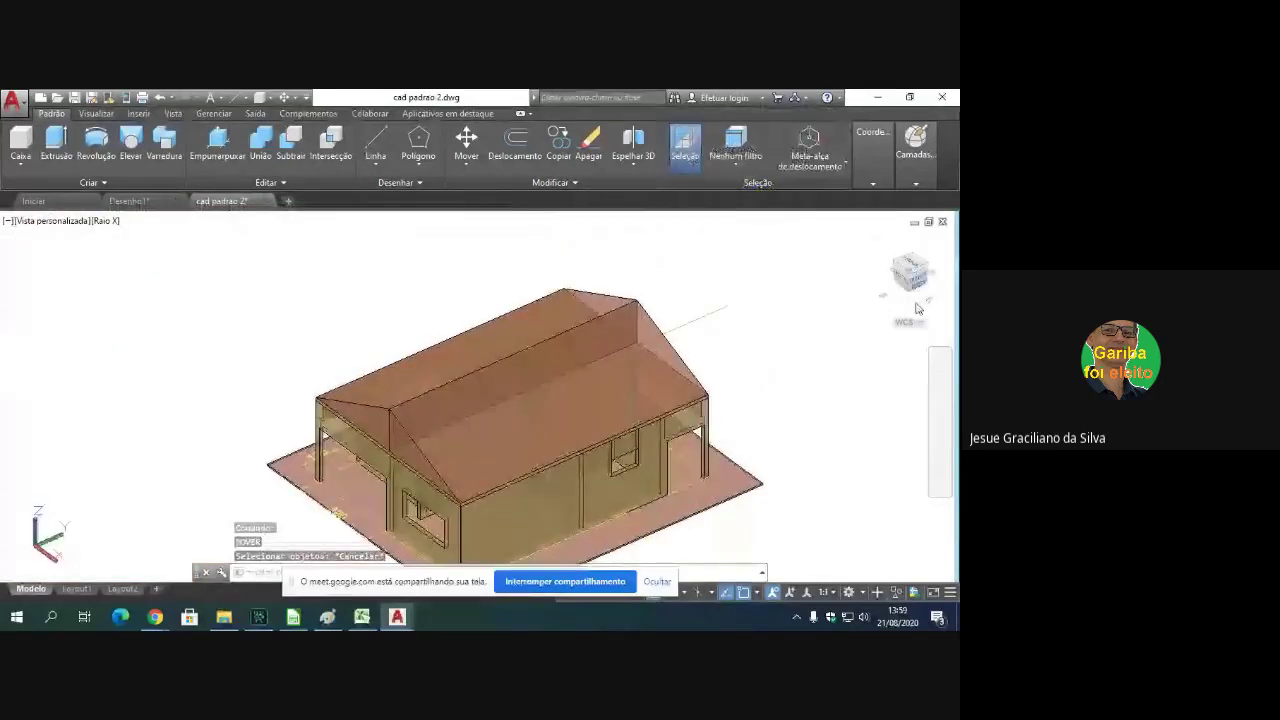
- Orbit the enclosed house from the front elevation to an oblique view
middle_click_drag(630, 474, 718, 416, "shift")
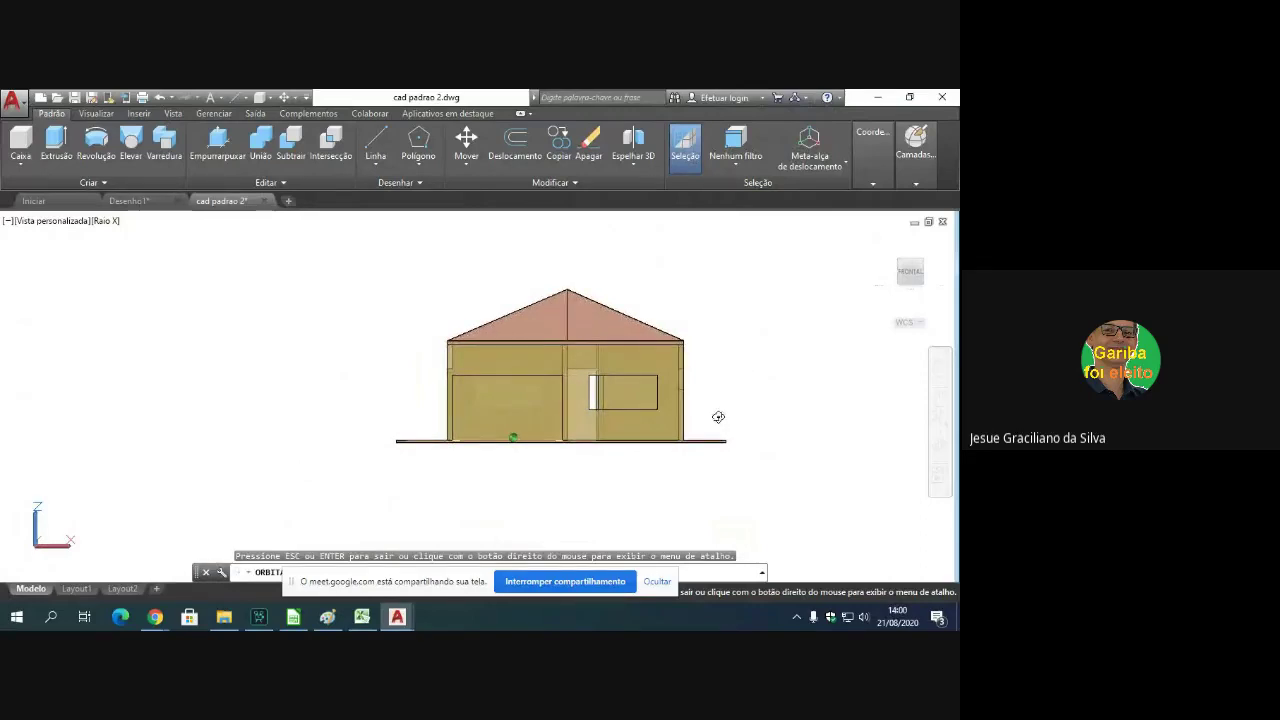
mouse_move(714, 419)
left_mouse_down()
mouse_move(632, 447)
mouse_move(647, 441)
mouse_move(630, 464)
mouse_move(430, 461)
mouse_move(571, 449)
mouse_move(646, 460)
mouse_move(700, 430)
left_mouse_up()
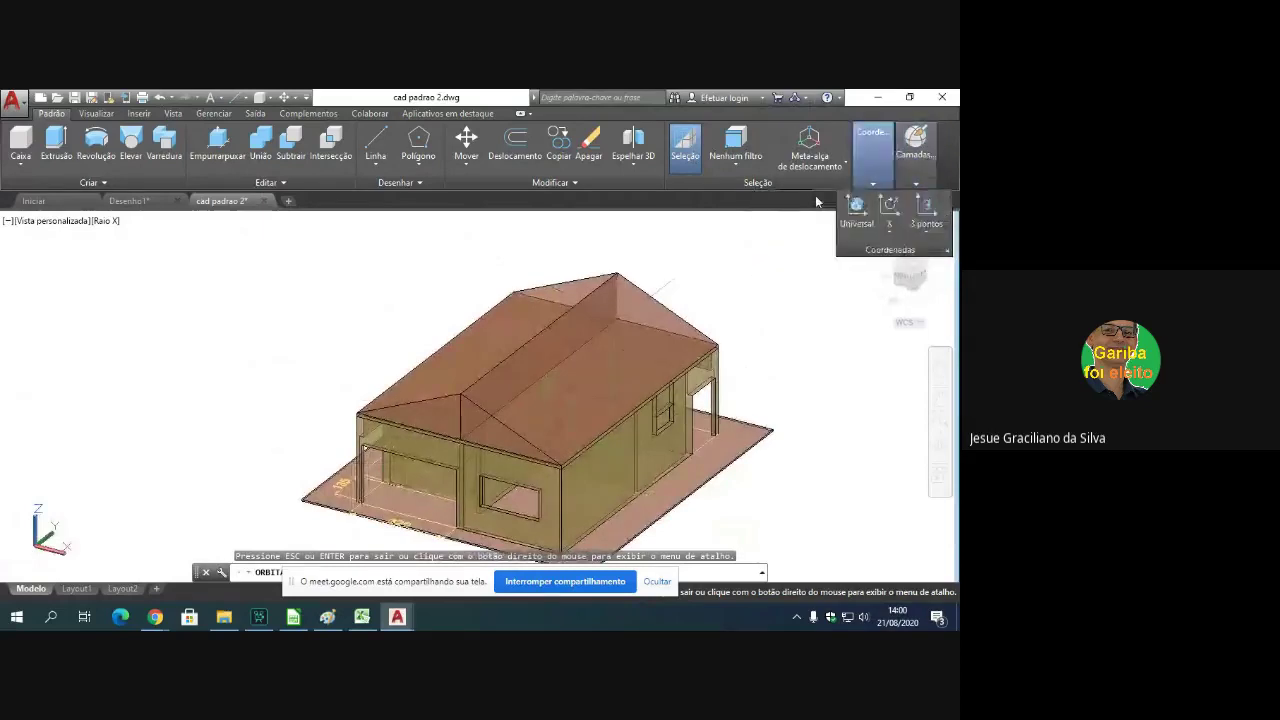
mouse_move(915, 145)
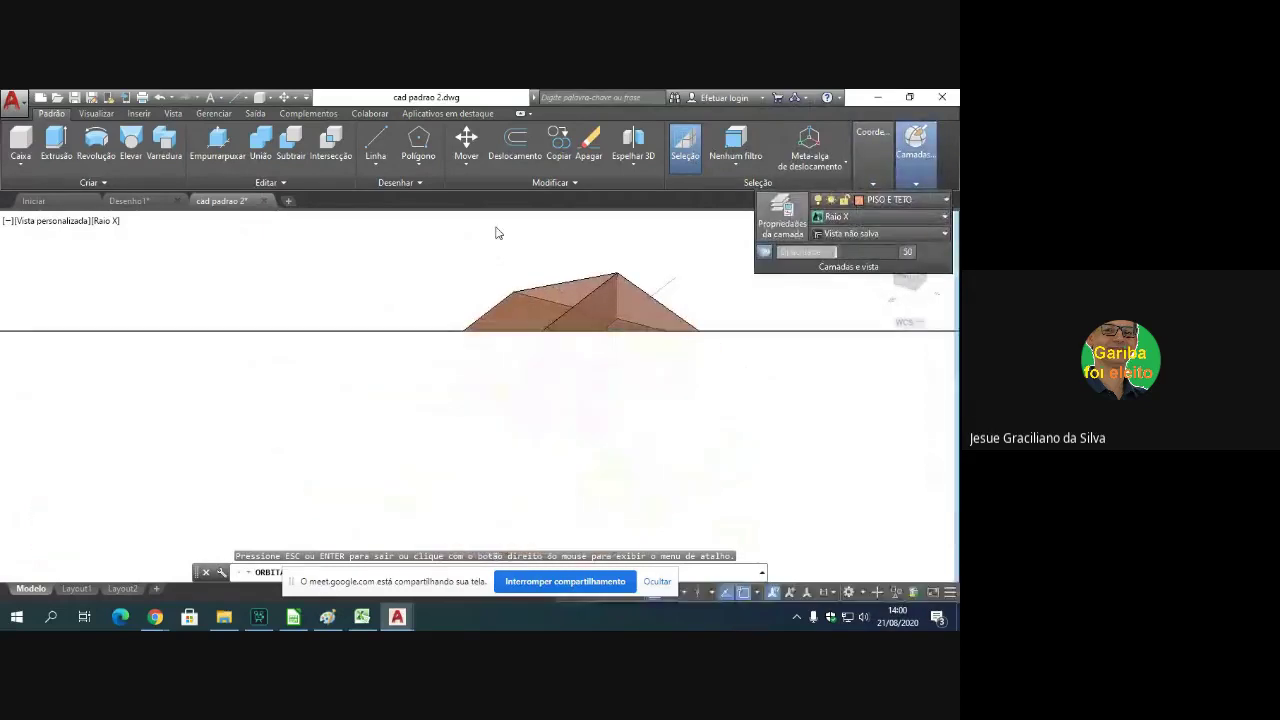
- Add a new layer named VIDROS and assign it colour 141
left_click(105, 240)
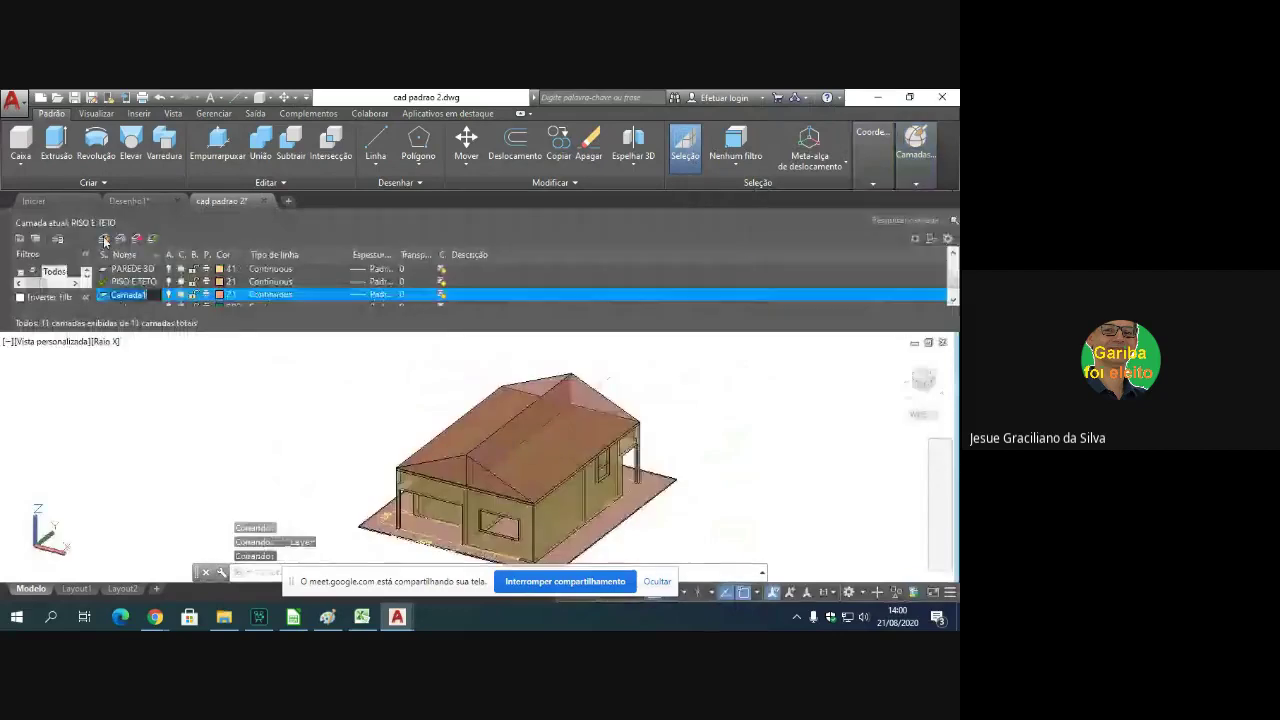
type("OS")
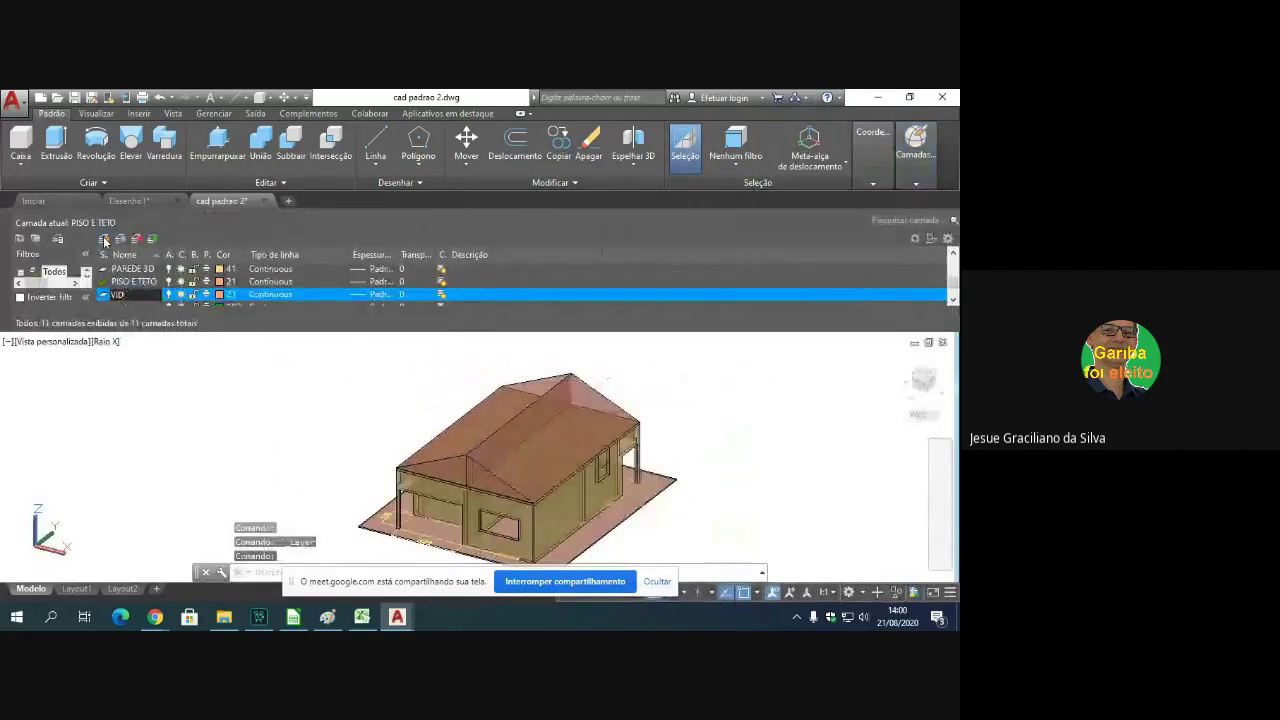
key("Return")
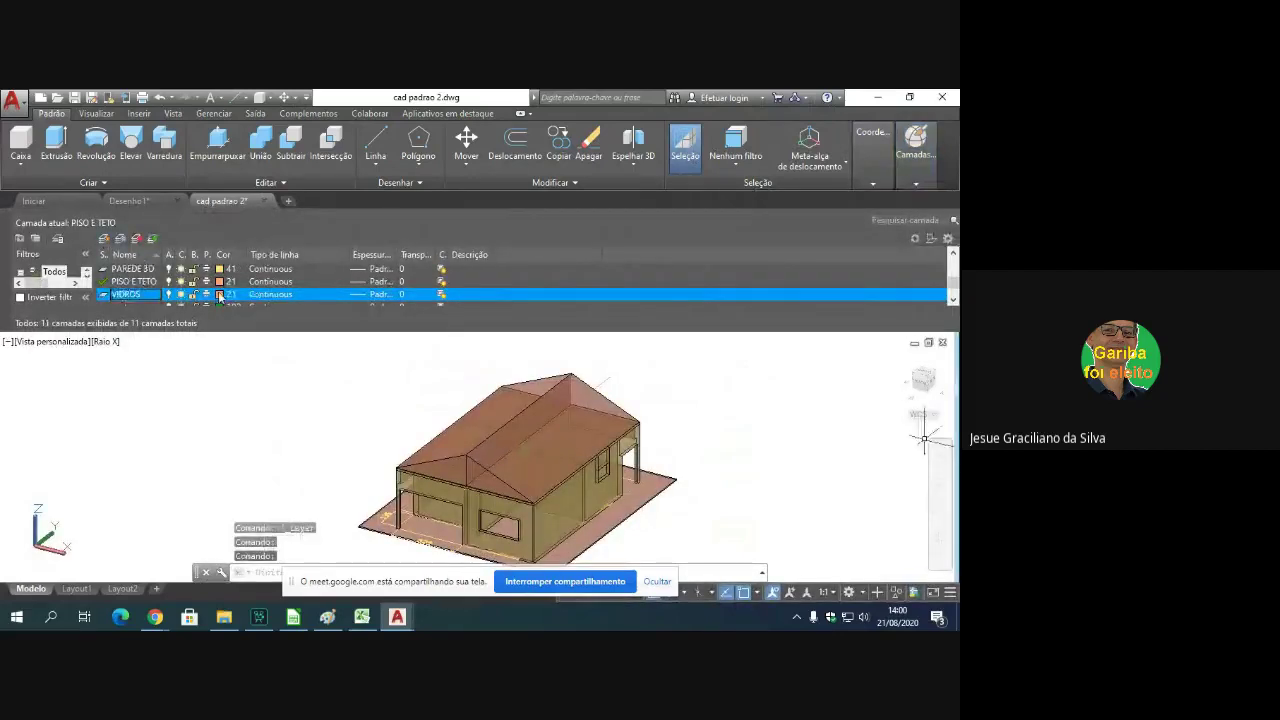
left_click(220, 297)
left_click(487, 318)
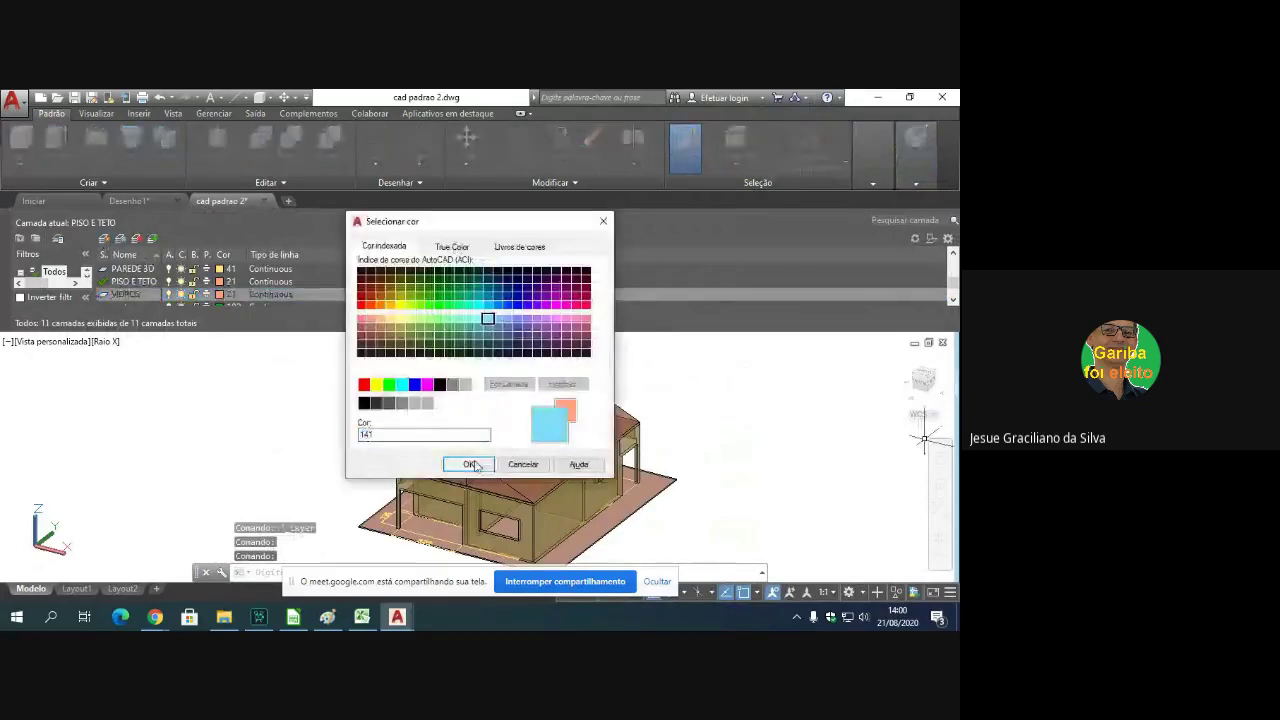
left_click(470, 465)
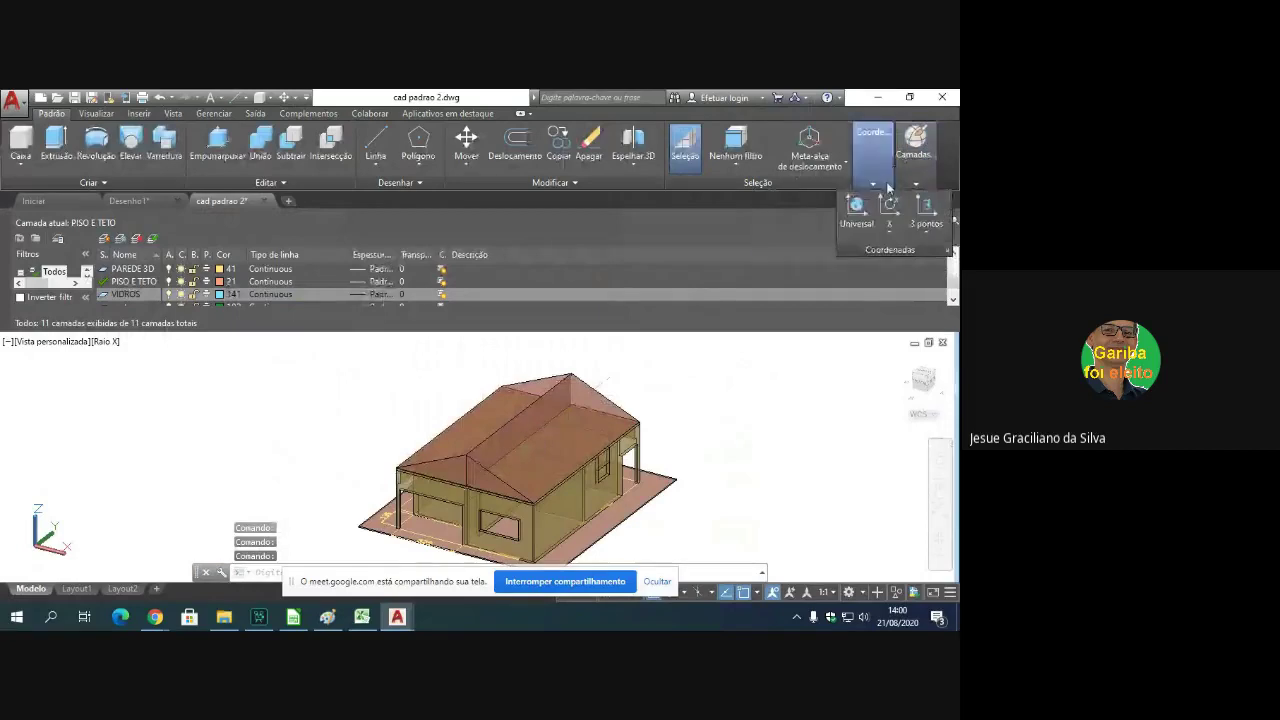
mouse_move(915, 150)
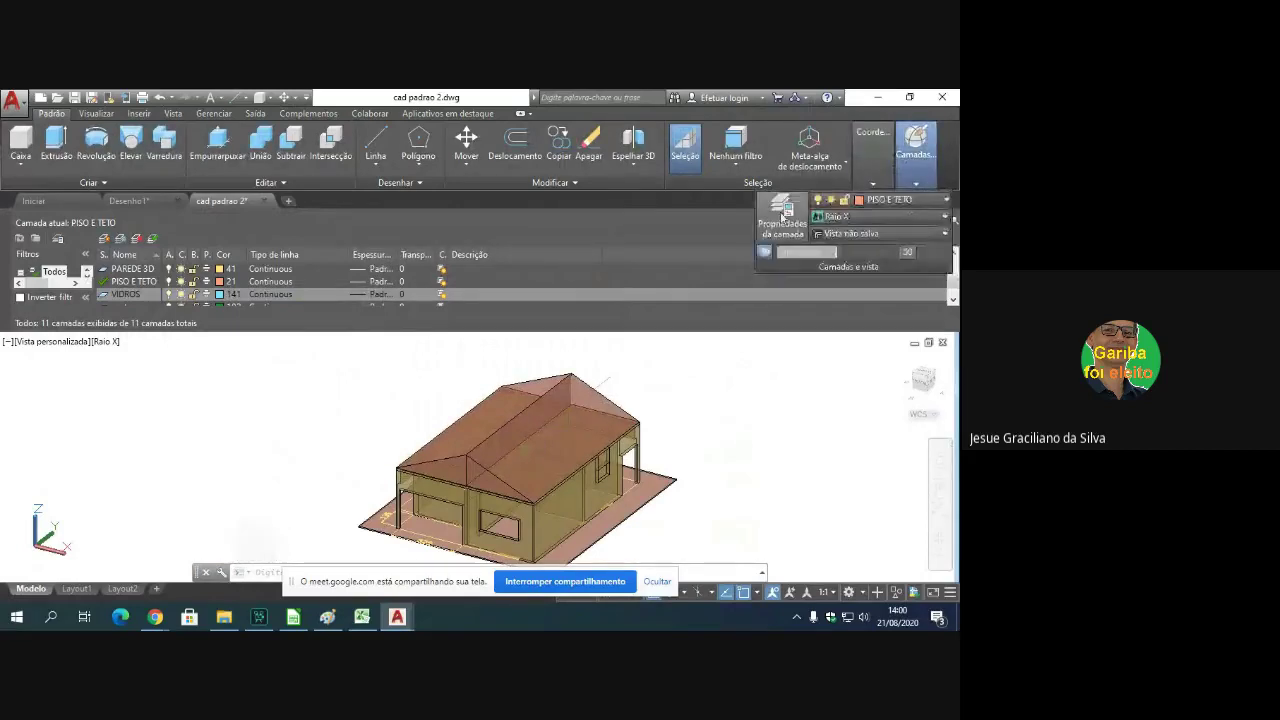
left_click(783, 218)
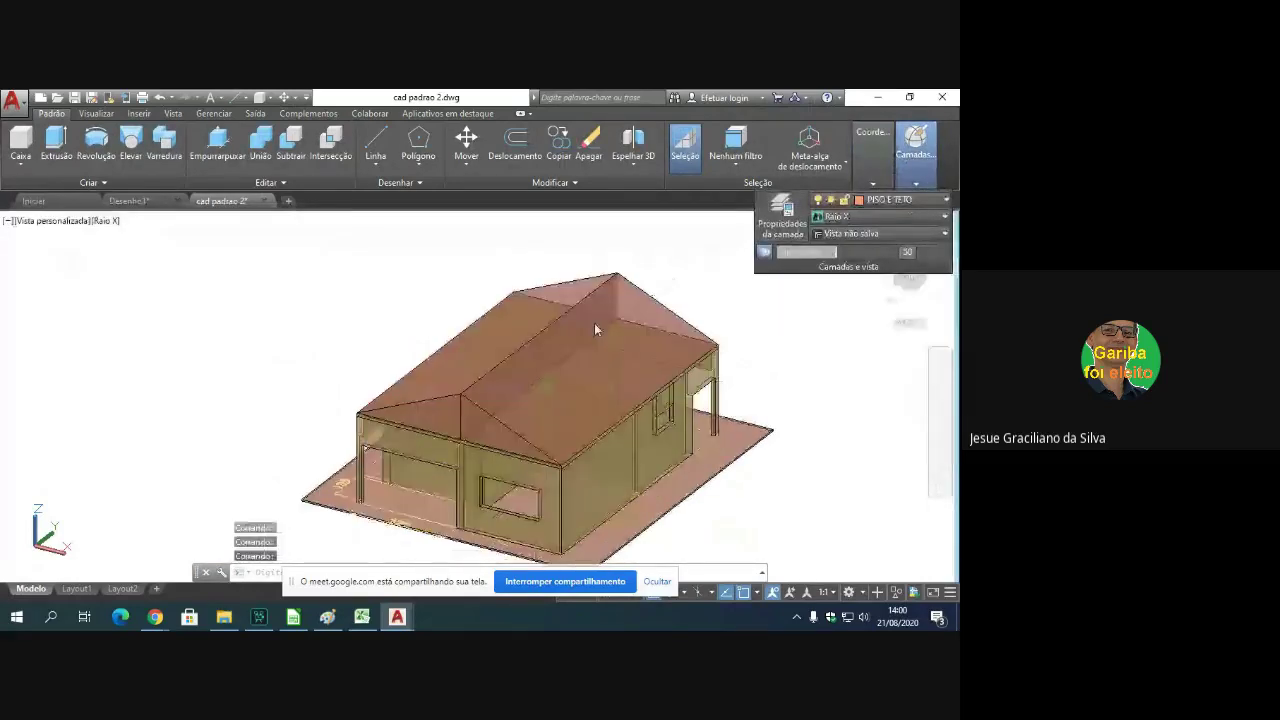
- In the Camadas panel, make VIDROS current and choose the Estrutura de arame 2D style
scroll(533, 540, "up", 5)
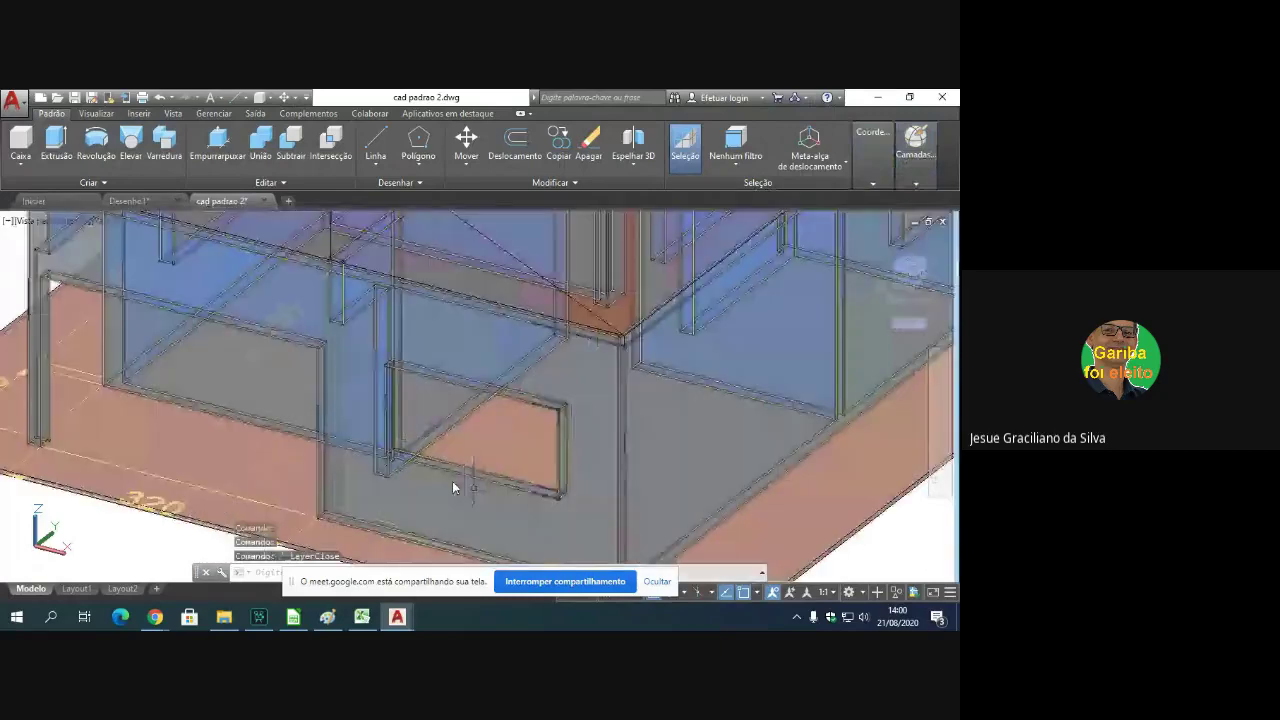
scroll(308, 340, "down", 1)
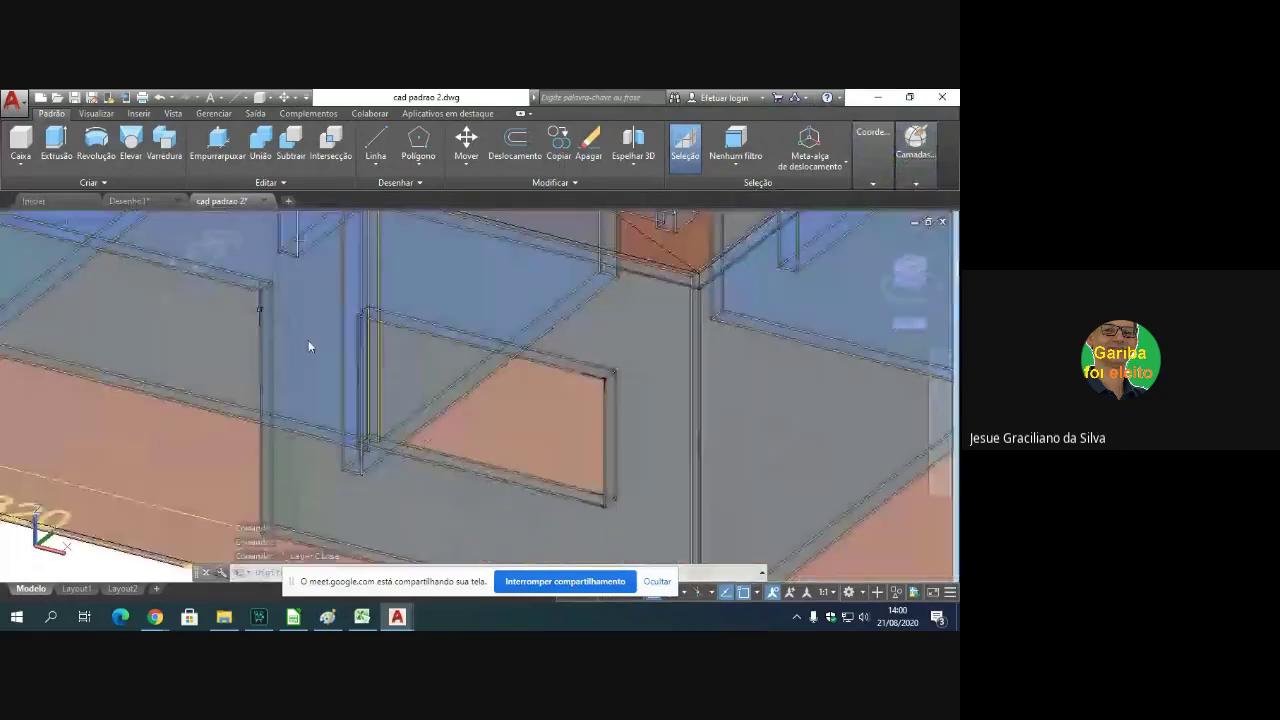
scroll(308, 340, "down", 2)
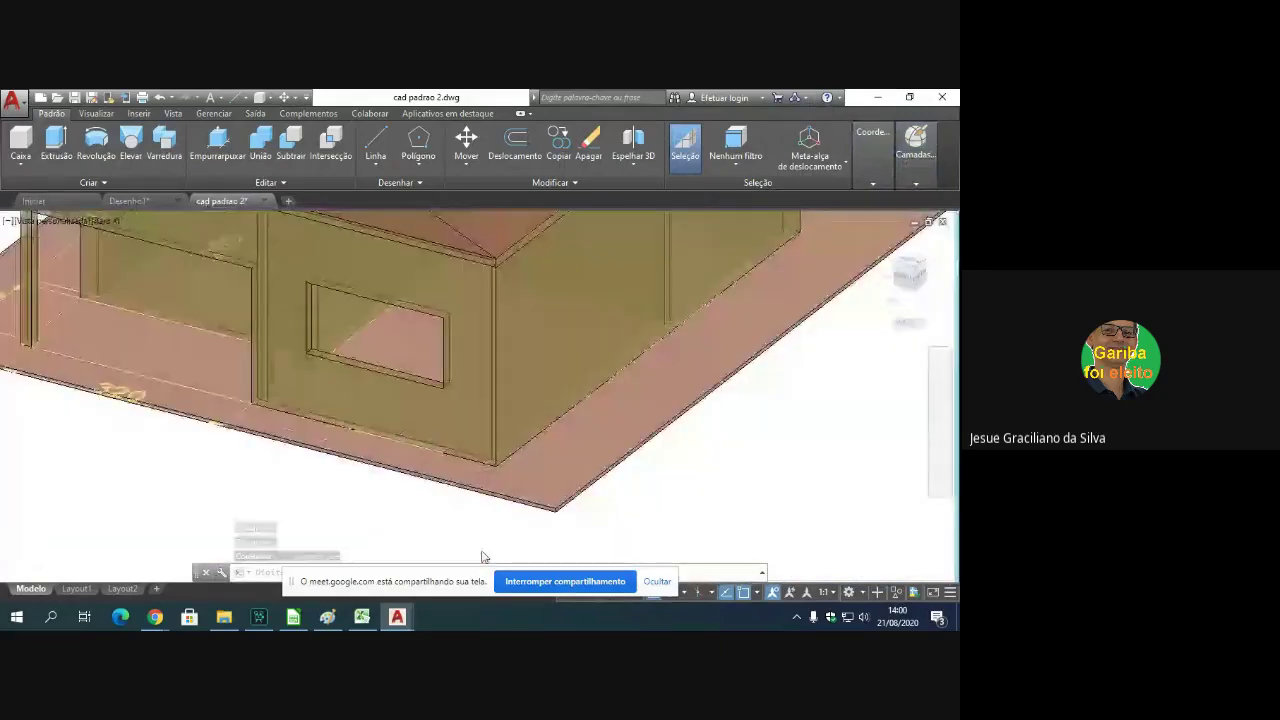
left_click(916, 183)
mouse_move(914, 145)
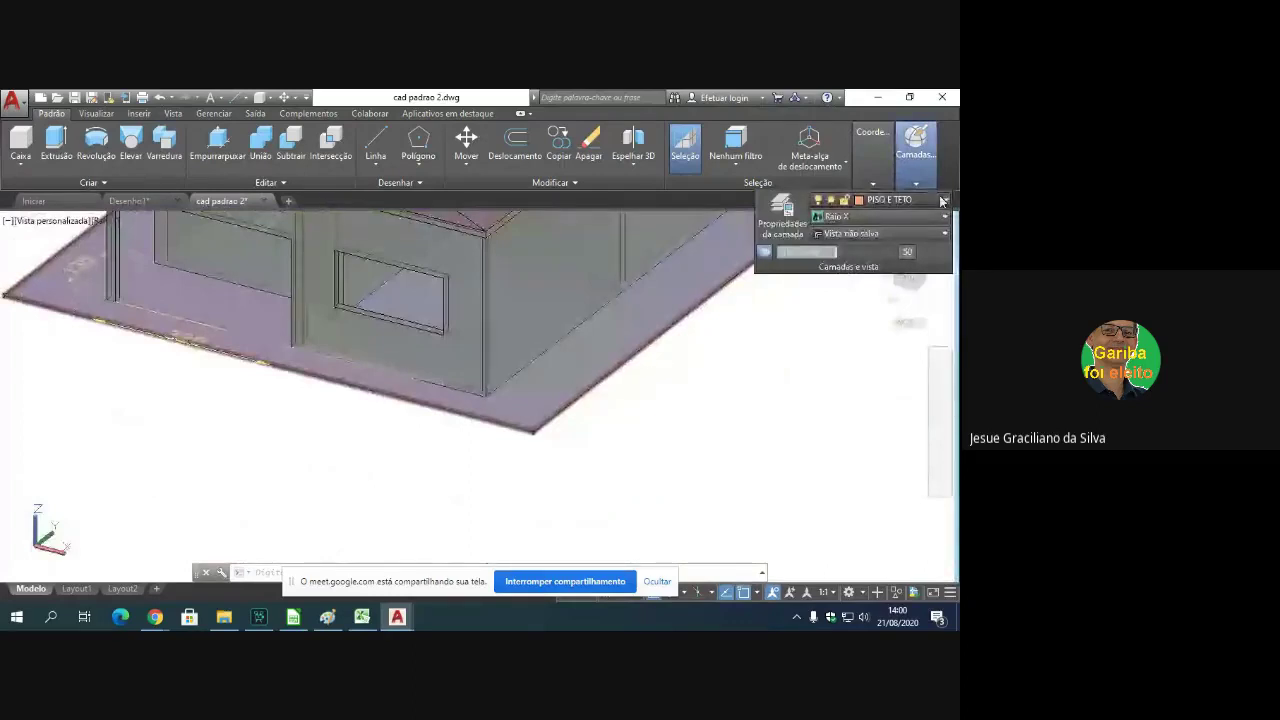
left_click(941, 201)
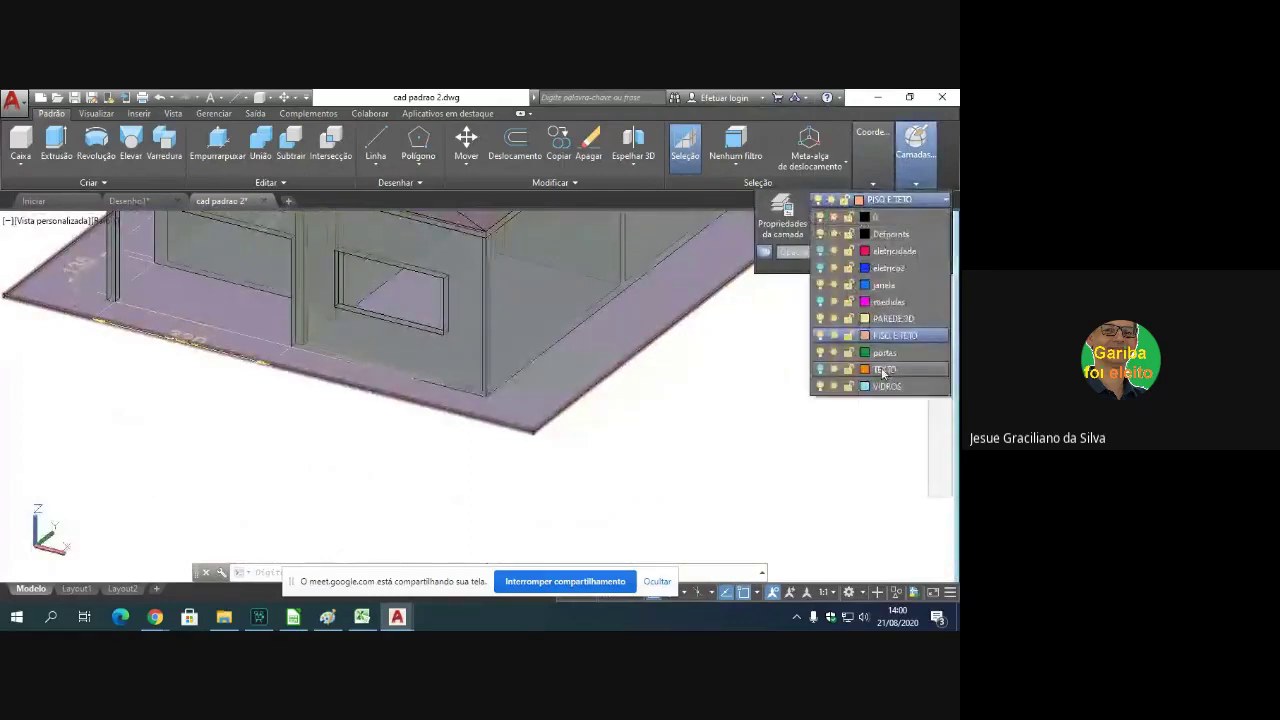
left_click(886, 386)
left_click(878, 249)
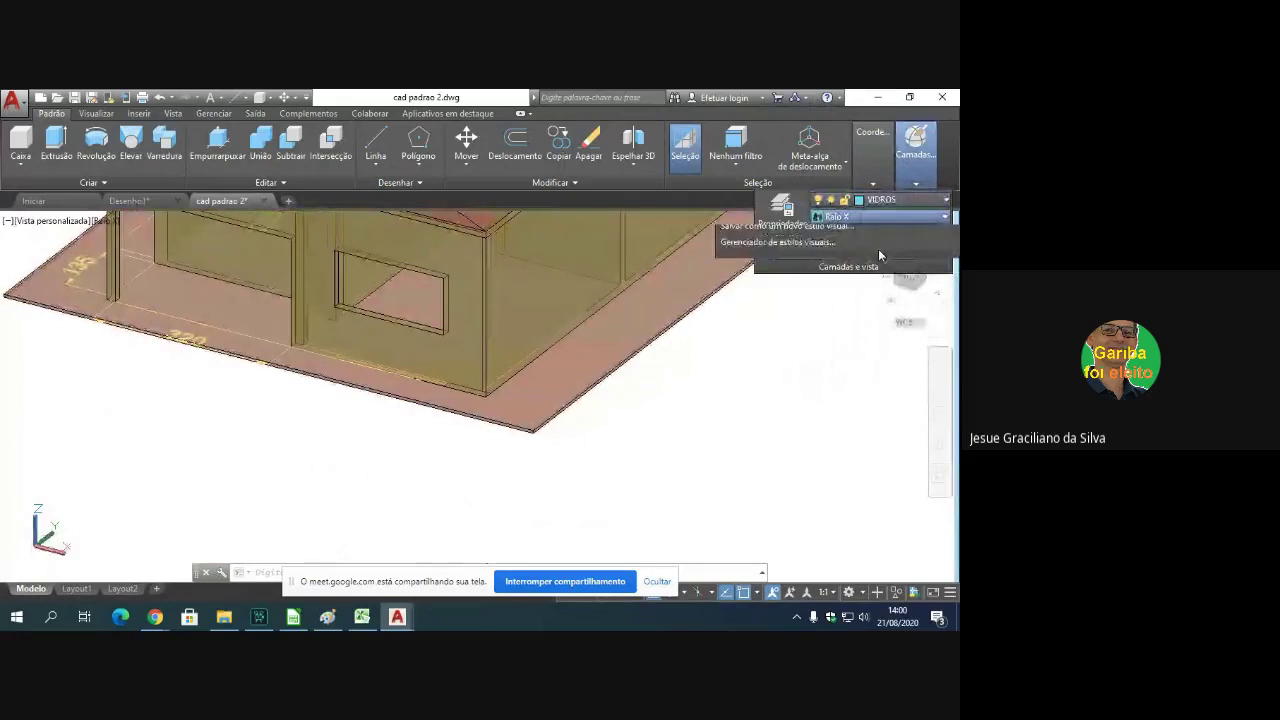
left_click(740, 256)
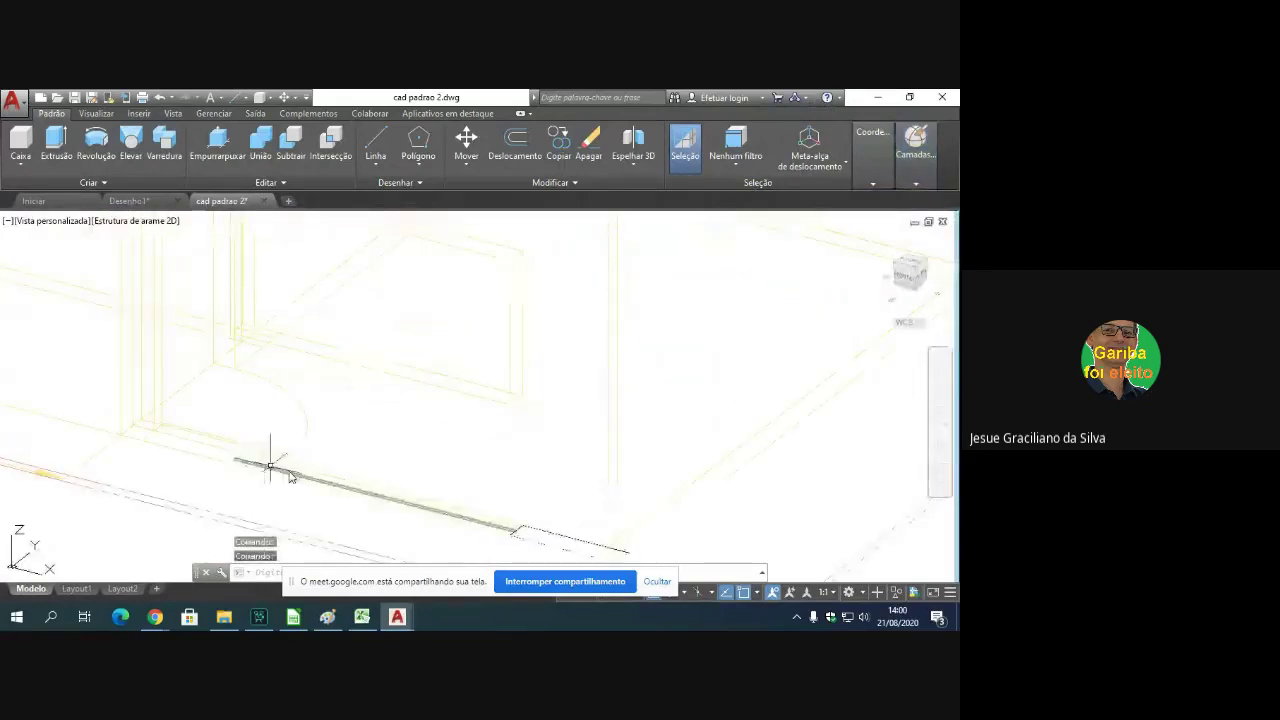
- Draw a 90-high box across a window opening as a glass pane
left_click(20, 142)
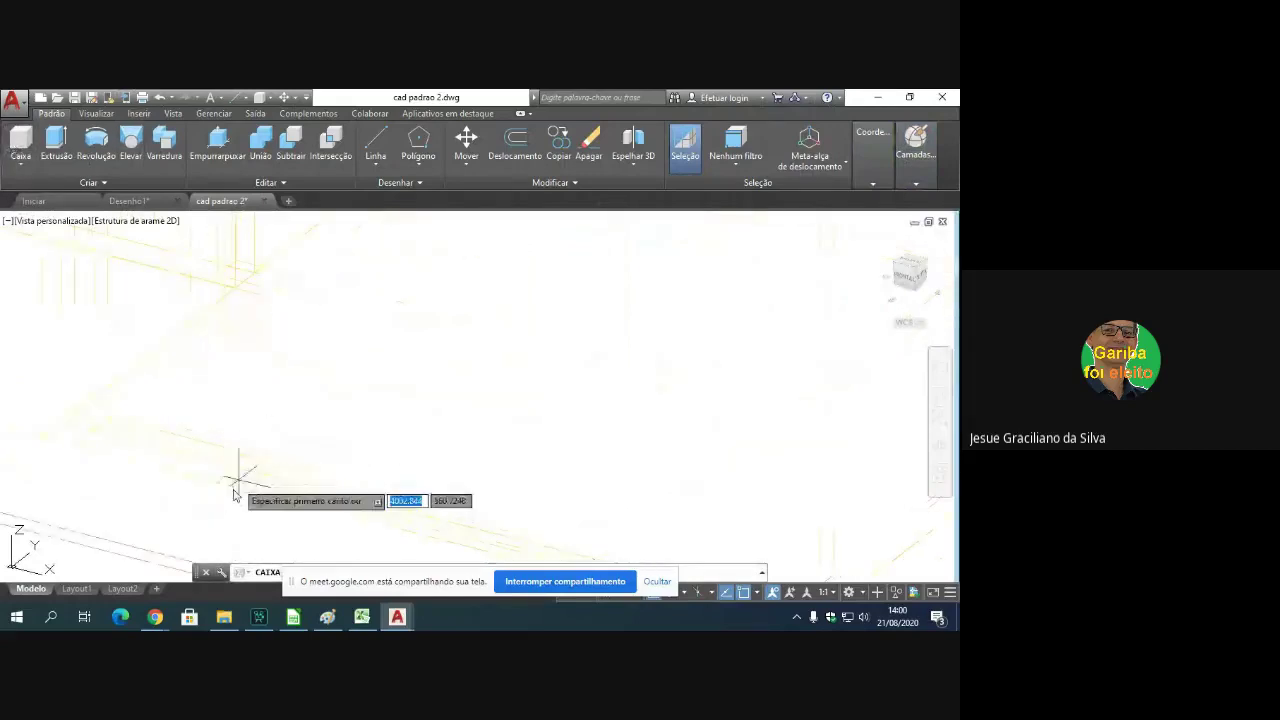
left_click(226, 474)
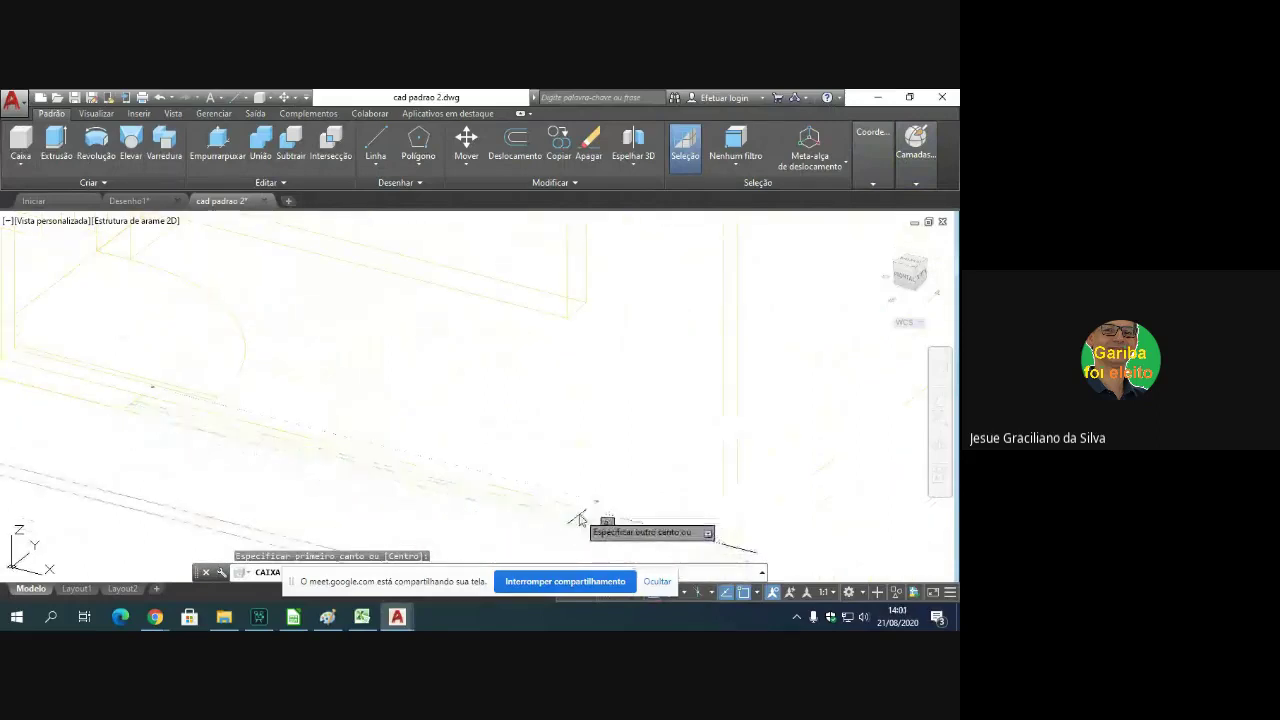
left_click(584, 520)
type("90")
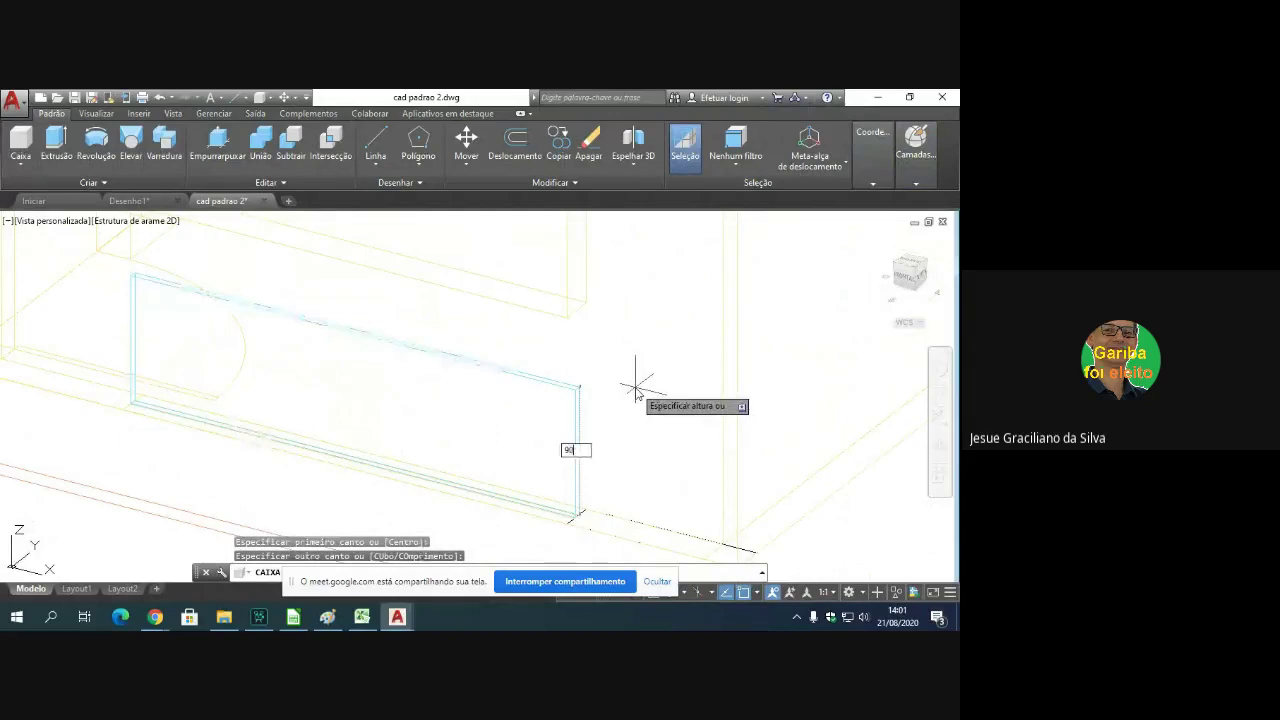
key("Return")
scroll(511, 313, "up", 2)
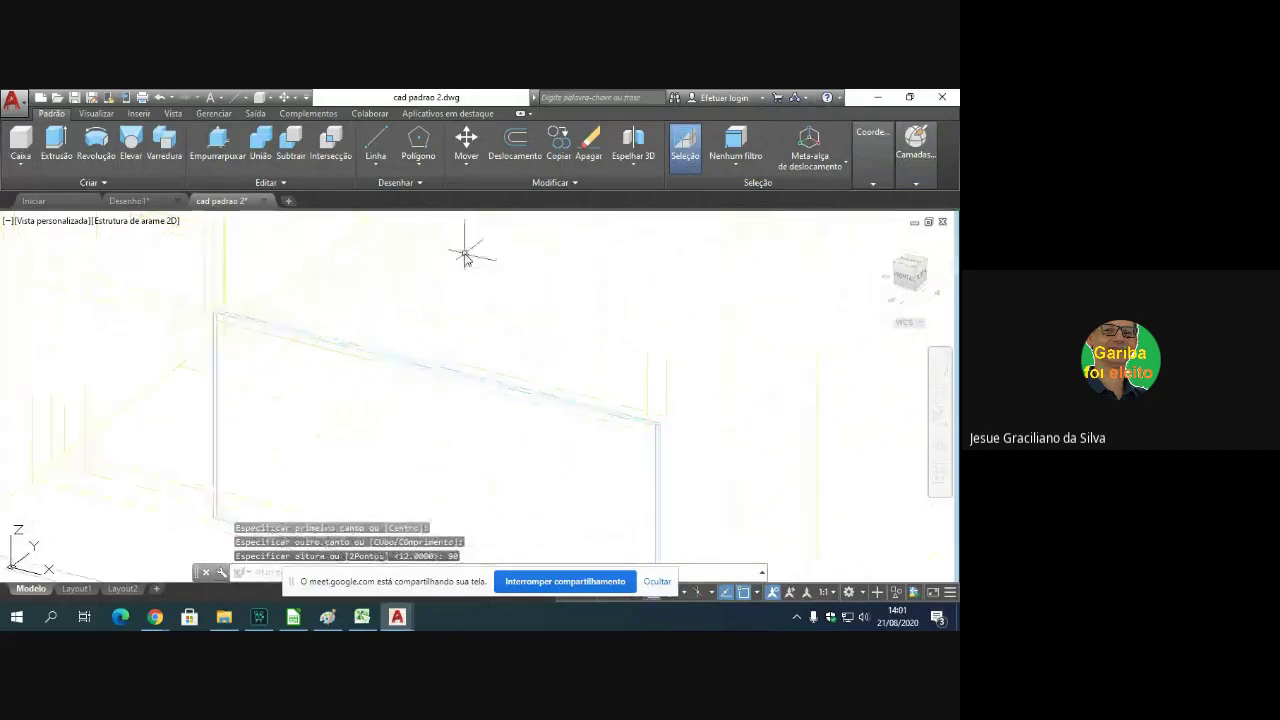
scroll(271, 280, "up", 3)
- Draw a trial 120-high box, then delete it
key("Return")
left_click(214, 313)
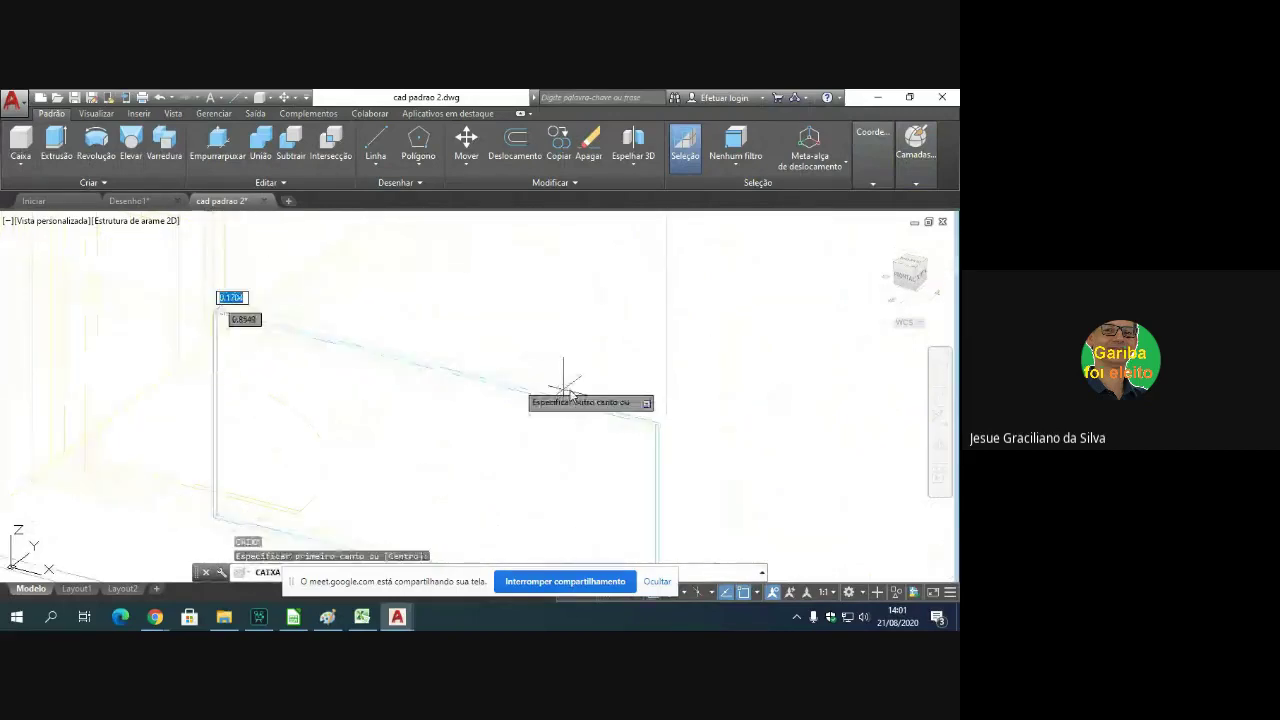
left_click(658, 424)
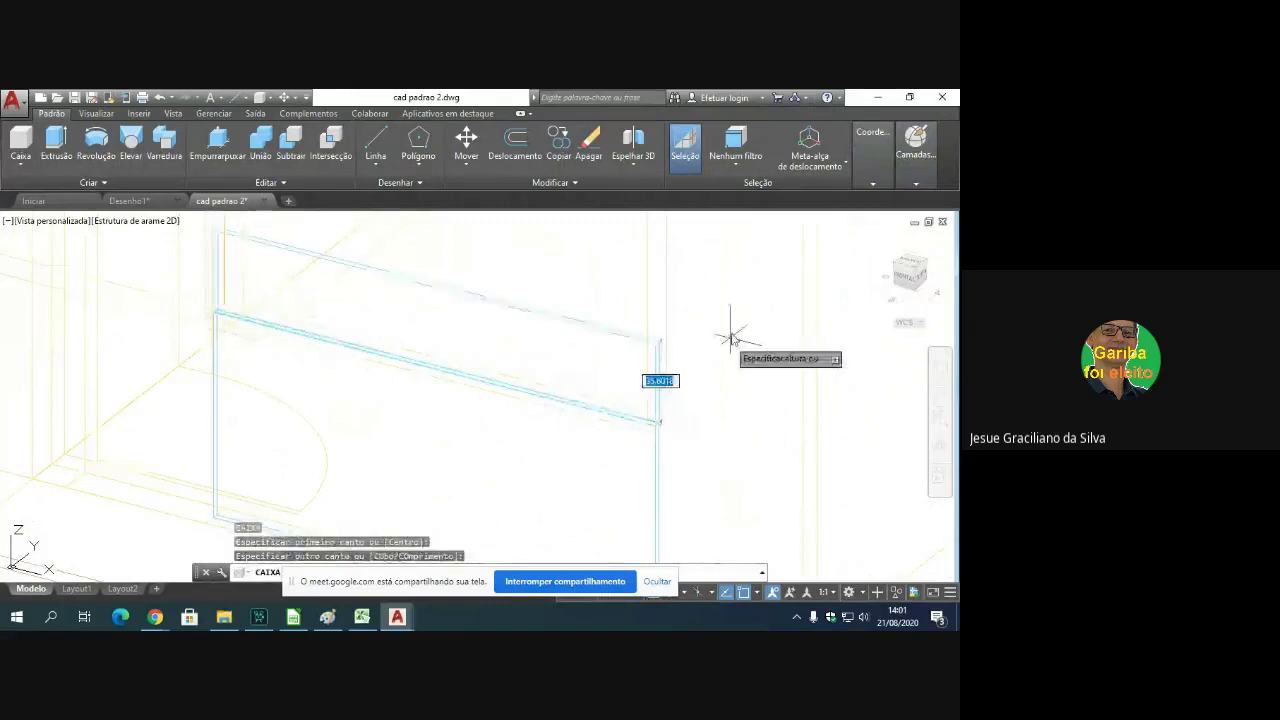
type("120")
key("Return")
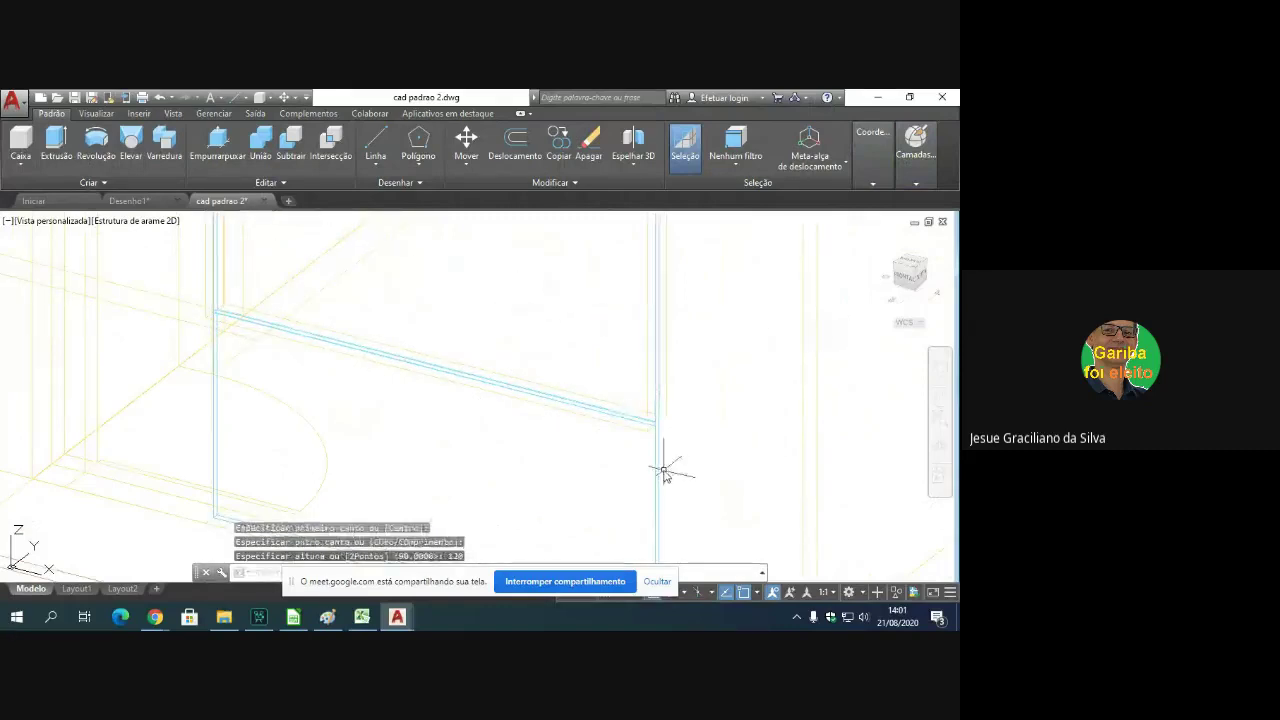
left_click(434, 366)
key("Delete")
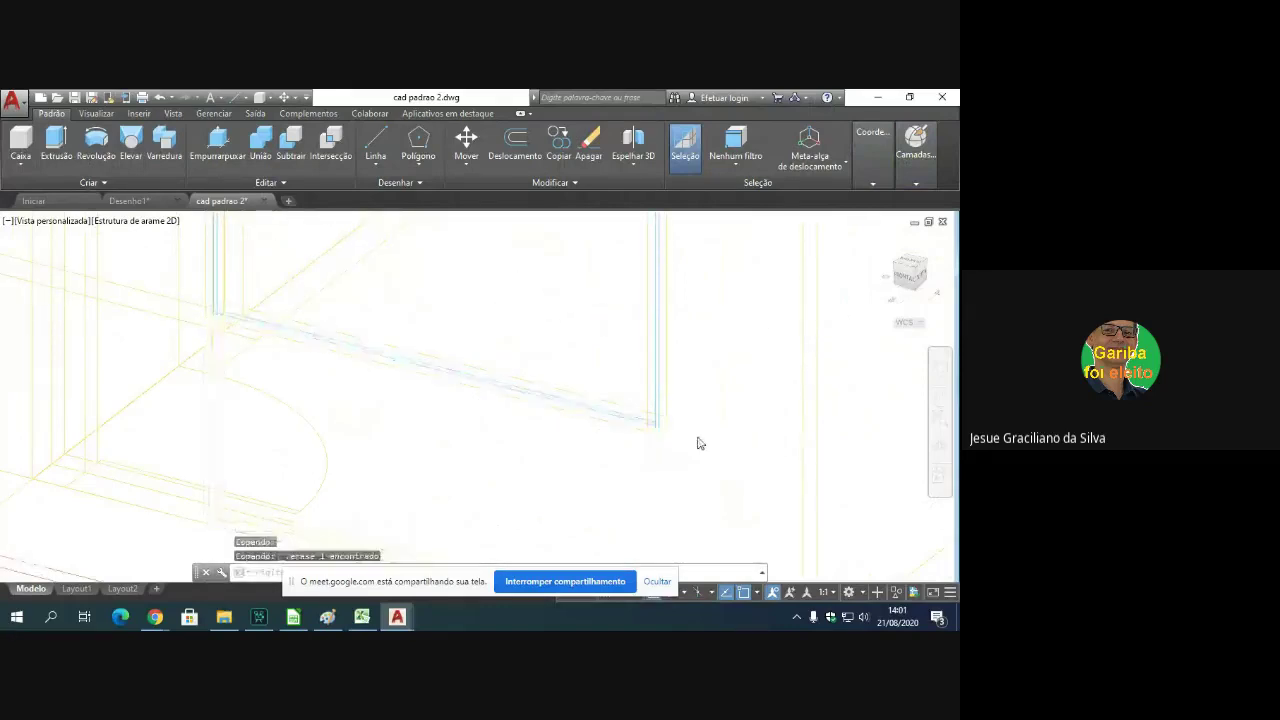
- Erase the stray line running along the floor slab's front edge
scroll(698, 440, "down", 5)
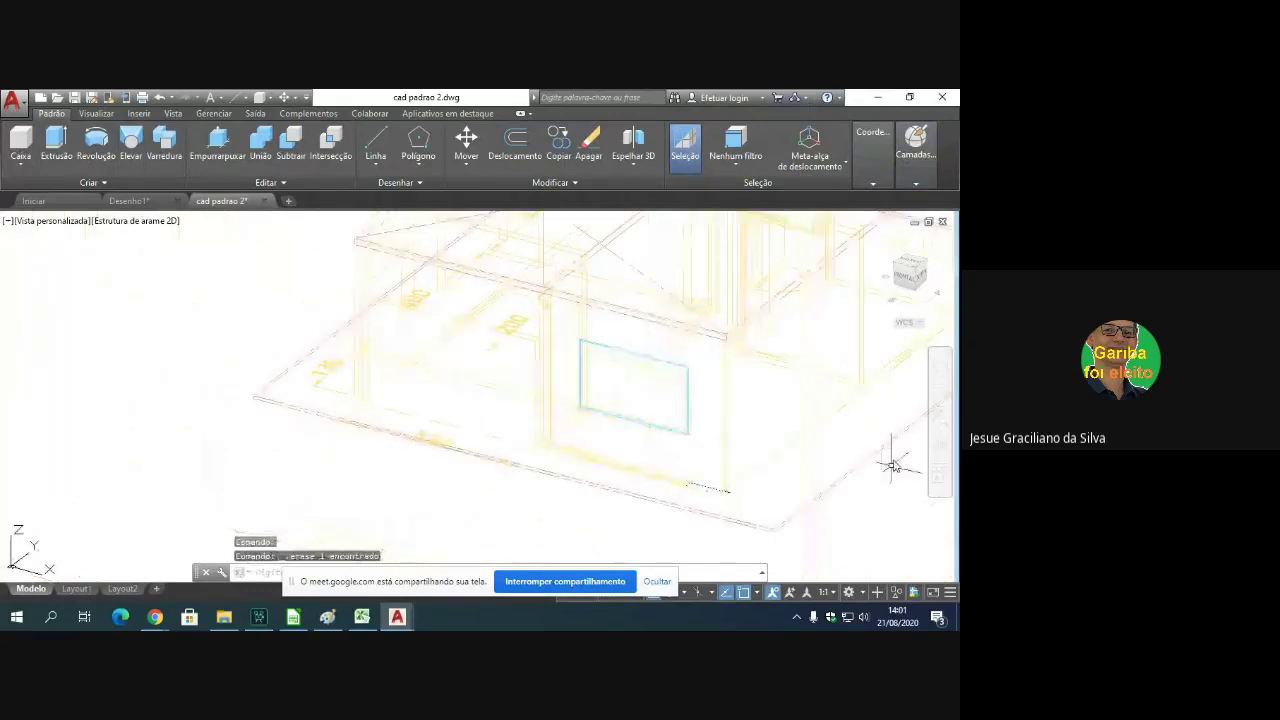
left_click(430, 438)
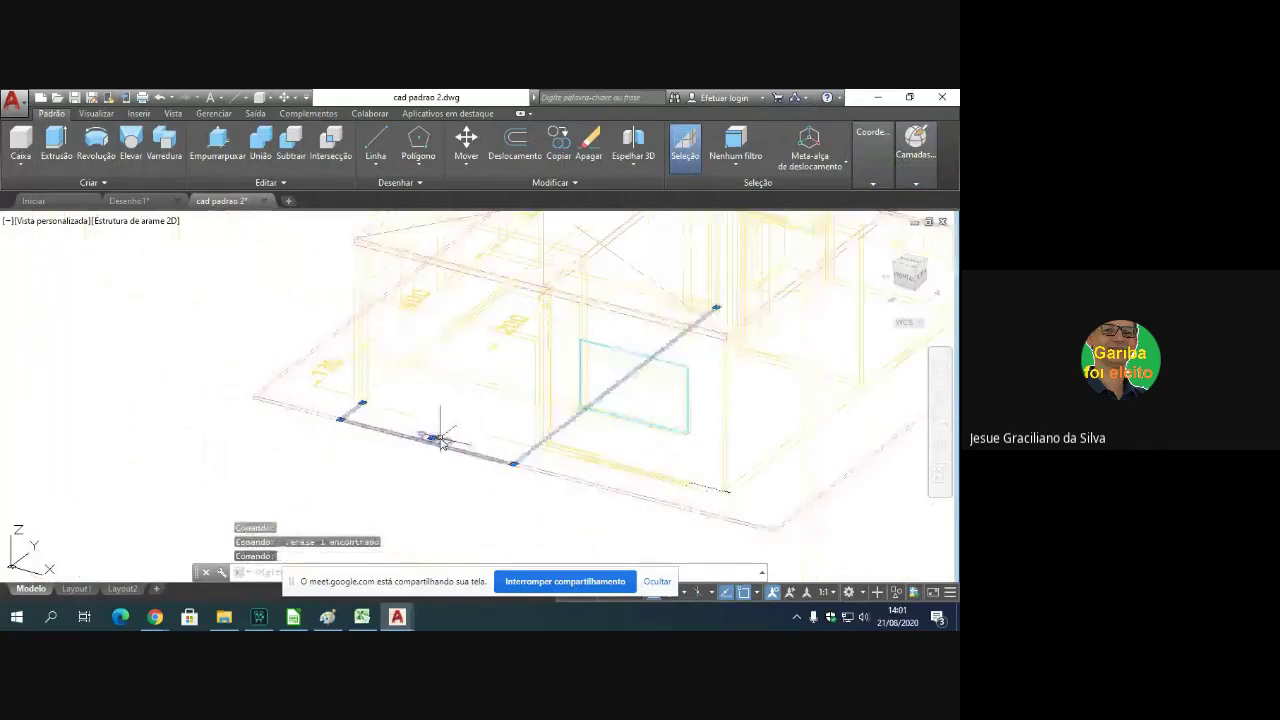
key("Delete")
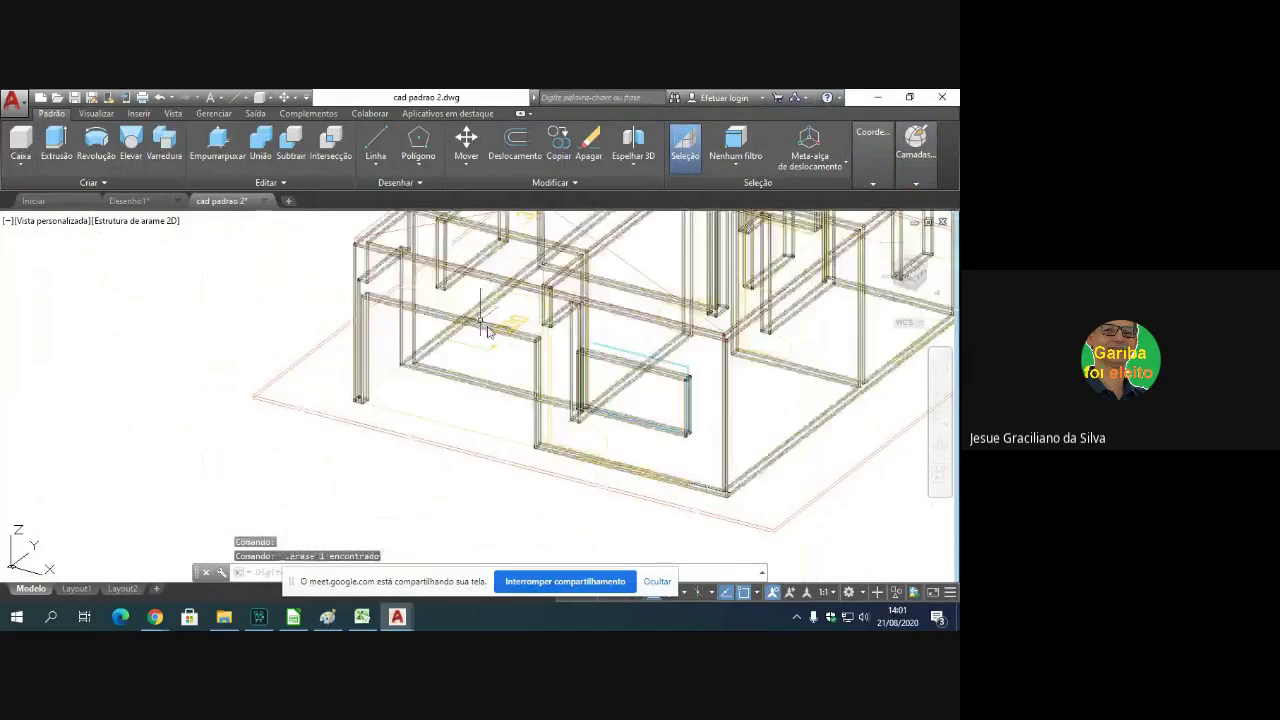
scroll(571, 371, "down", 6)
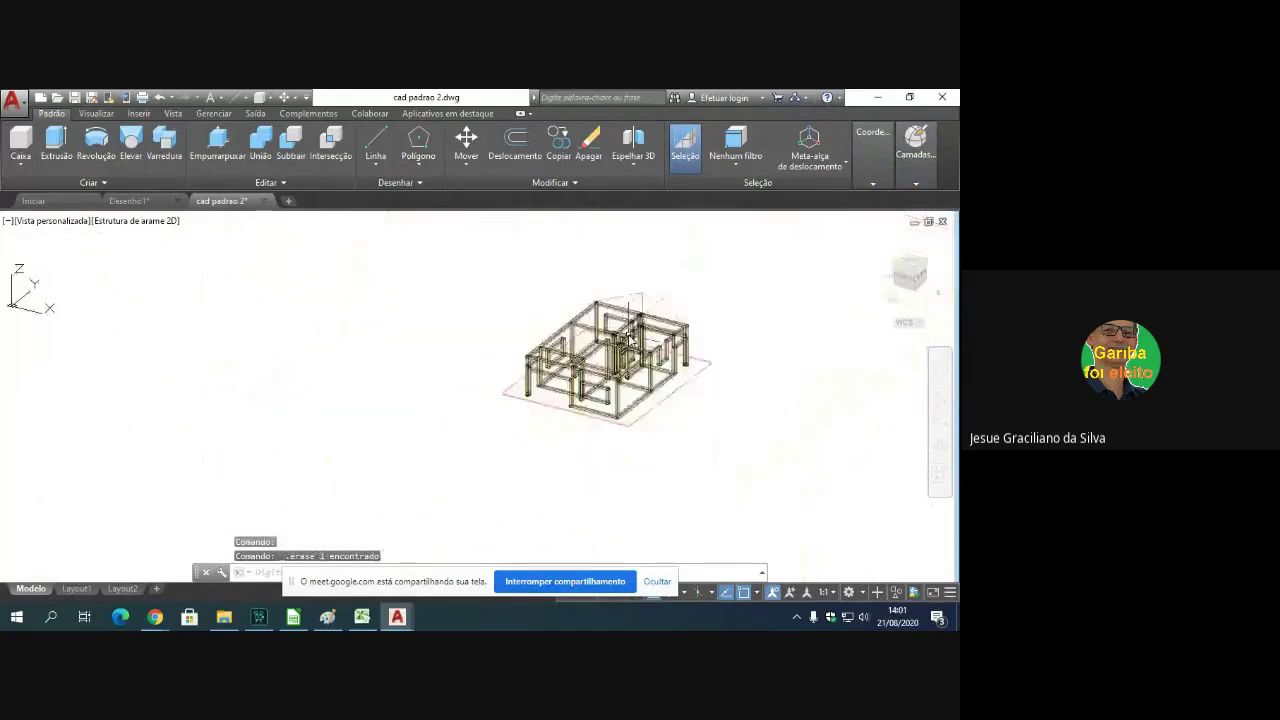
scroll(630, 337, "up", 5)
scroll(497, 380, "up", 2)
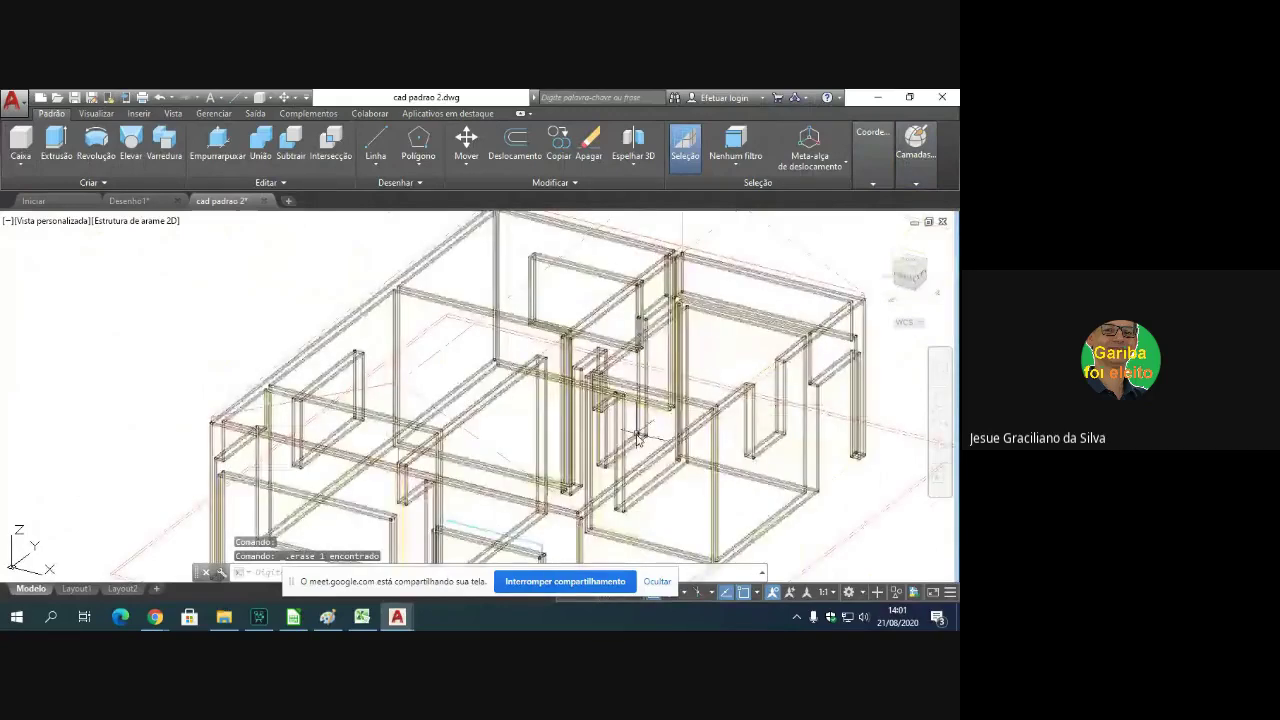
scroll(741, 447, "up", 3)
scroll(681, 377, "up", 3)
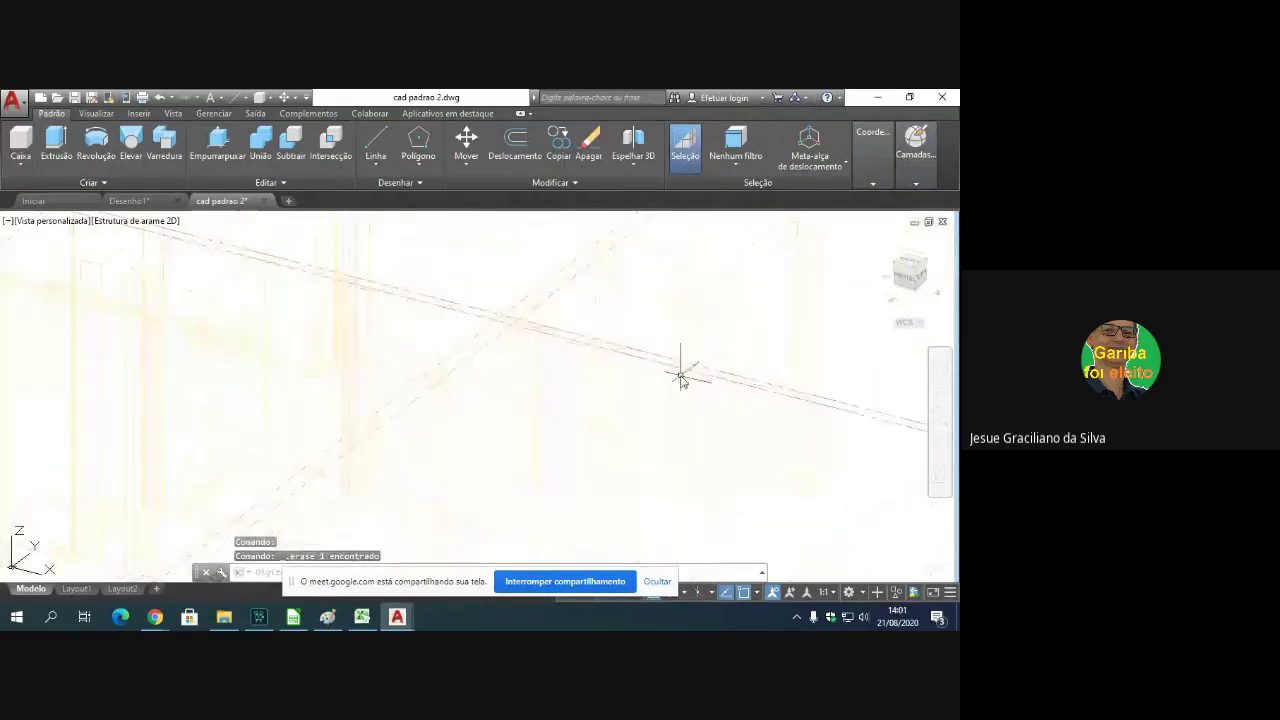
scroll(665, 420, "down", 3)
scroll(580, 467, "up", 3)
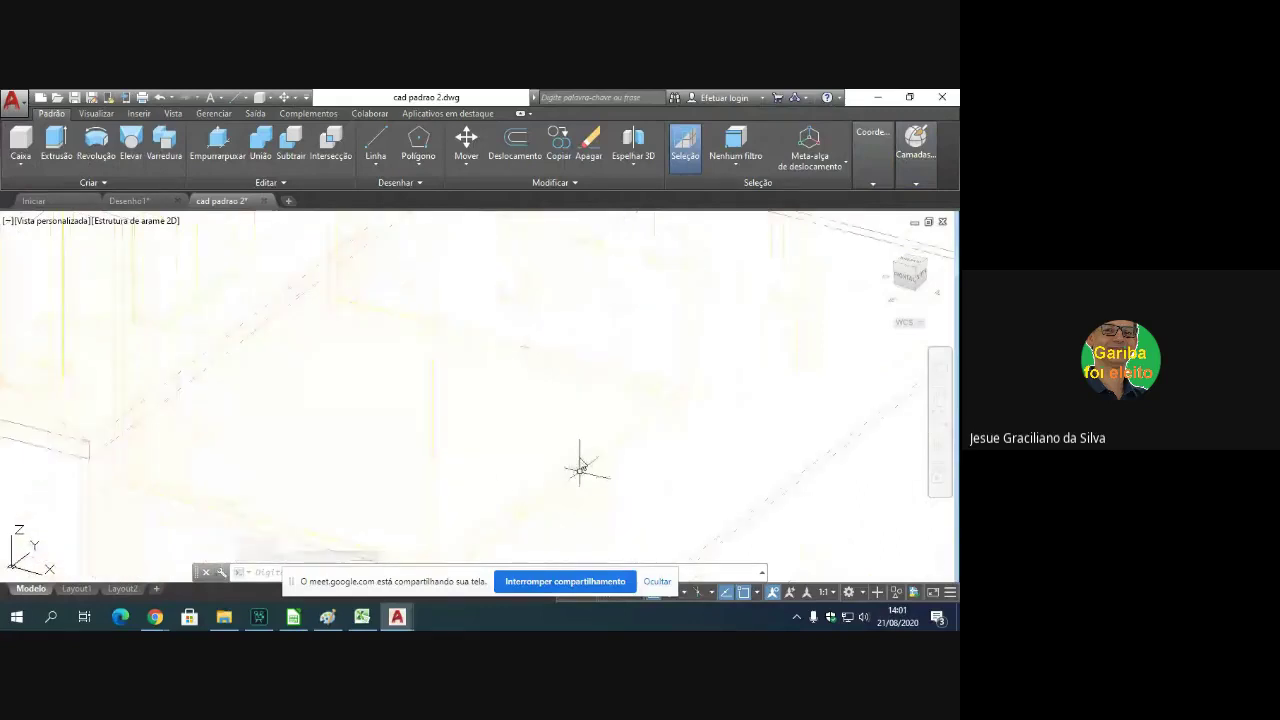
- Draw a 150-high box filling a window opening
left_click(20, 140)
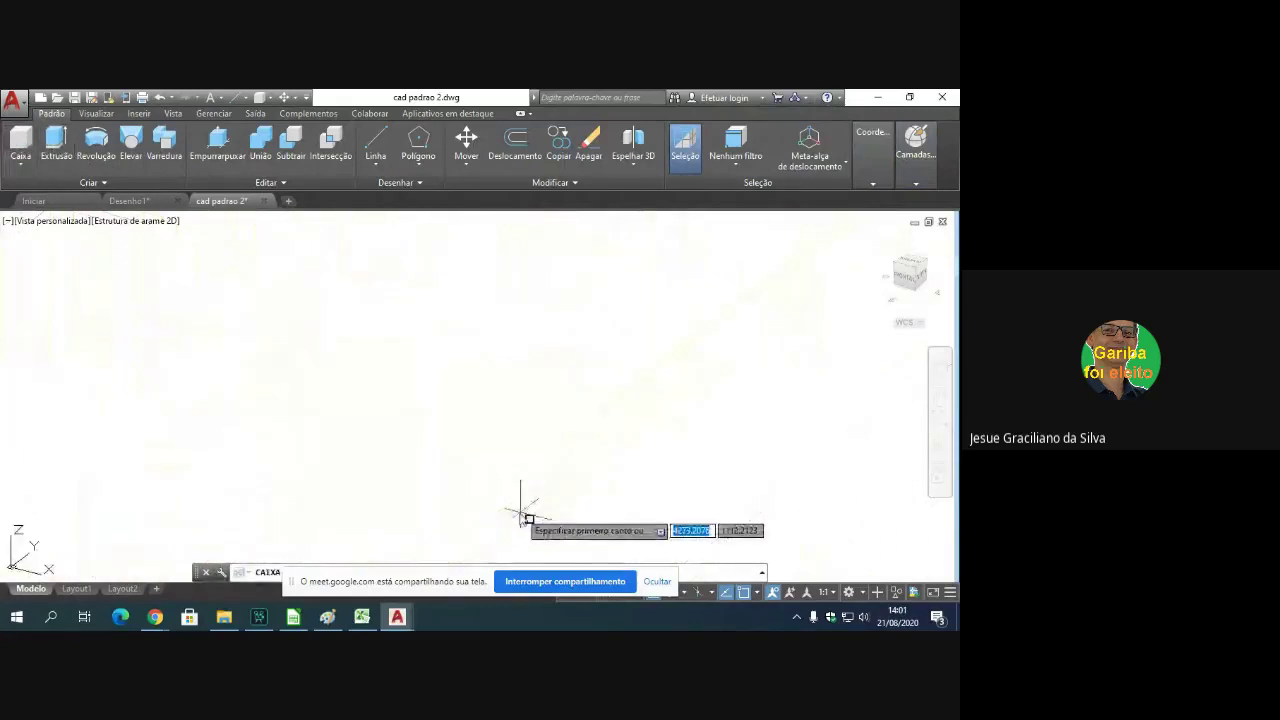
left_click(501, 513)
left_click(707, 357)
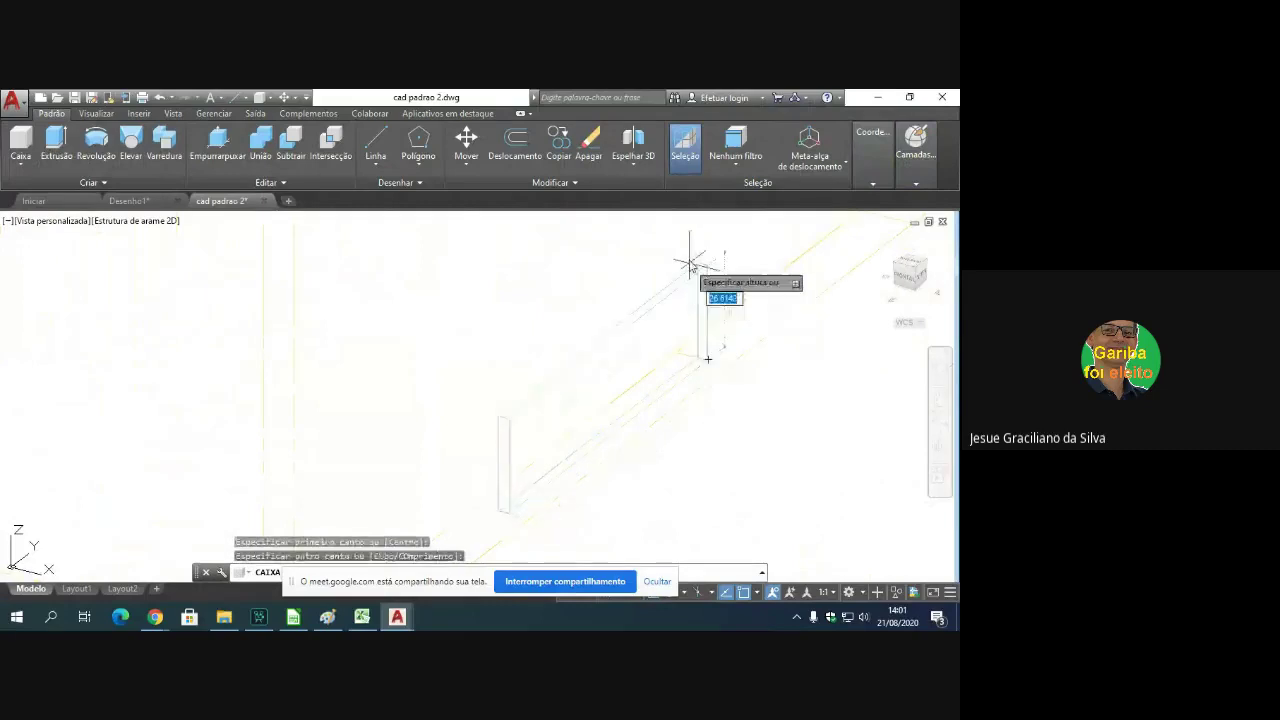
type("150")
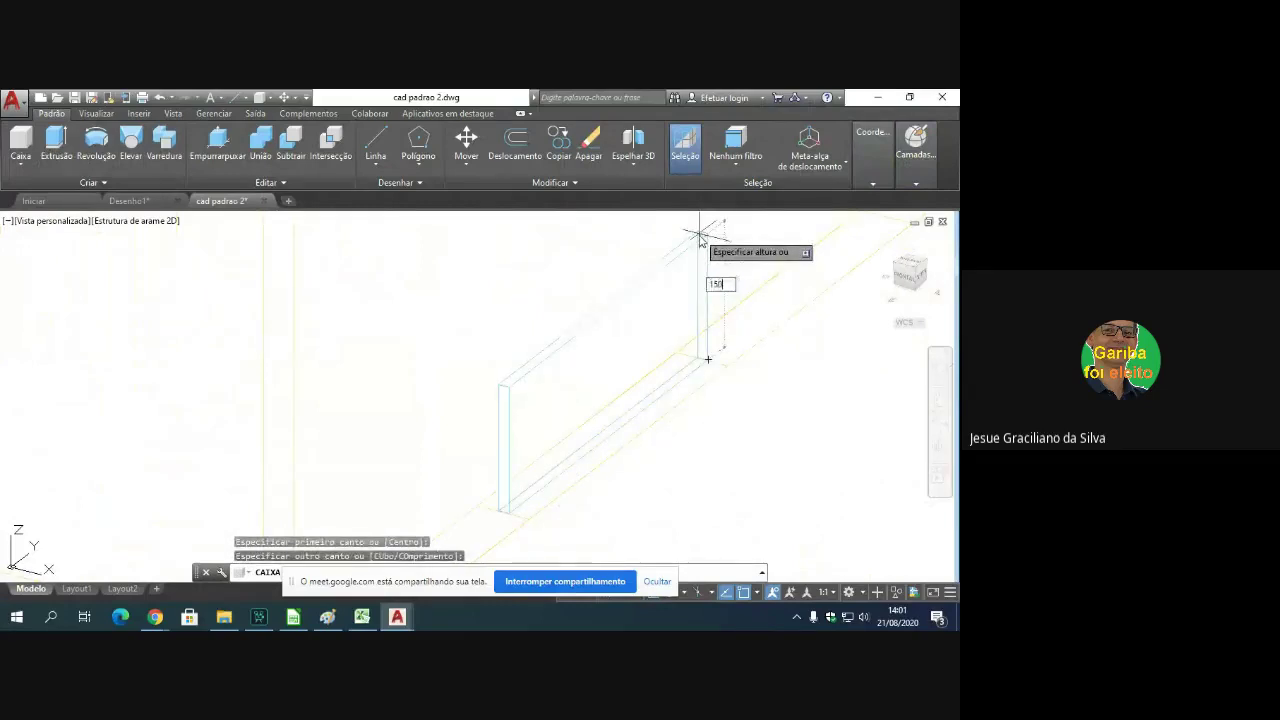
key("Return")
scroll(705, 232, "down", 3)
scroll(708, 230, "down", 3)
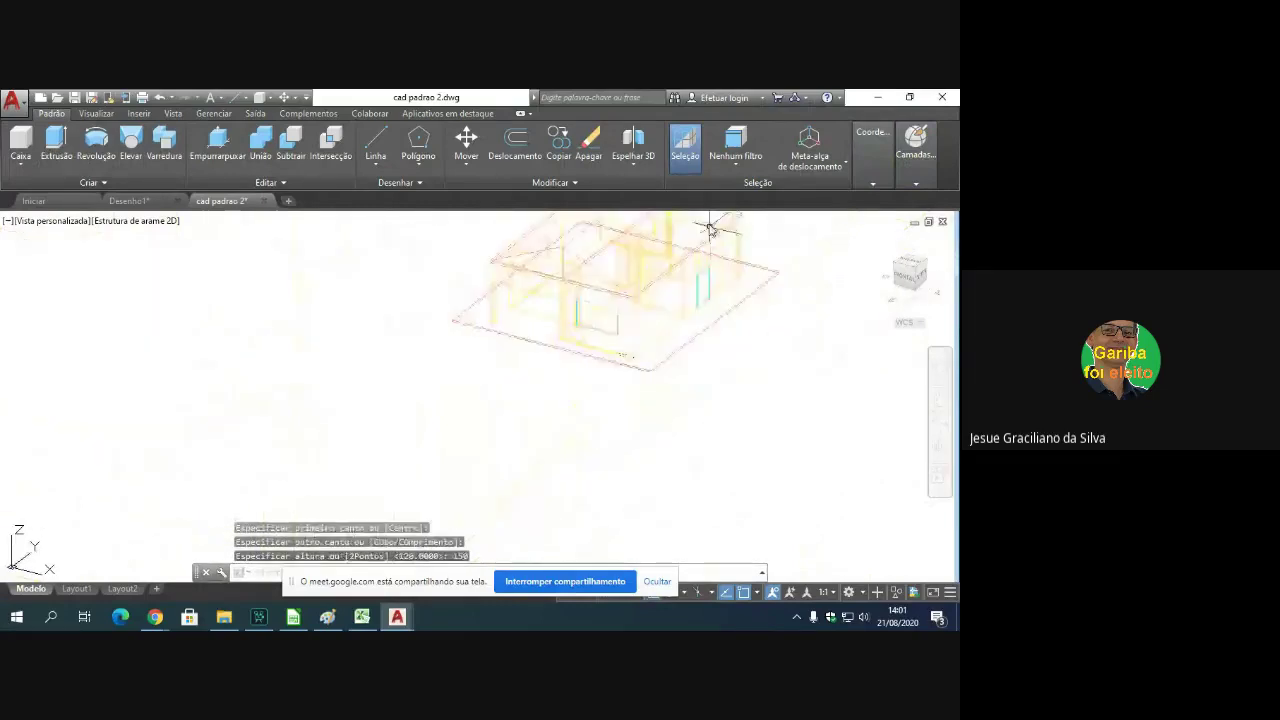
scroll(709, 229, "up", 5)
scroll(698, 407, "up", 2)
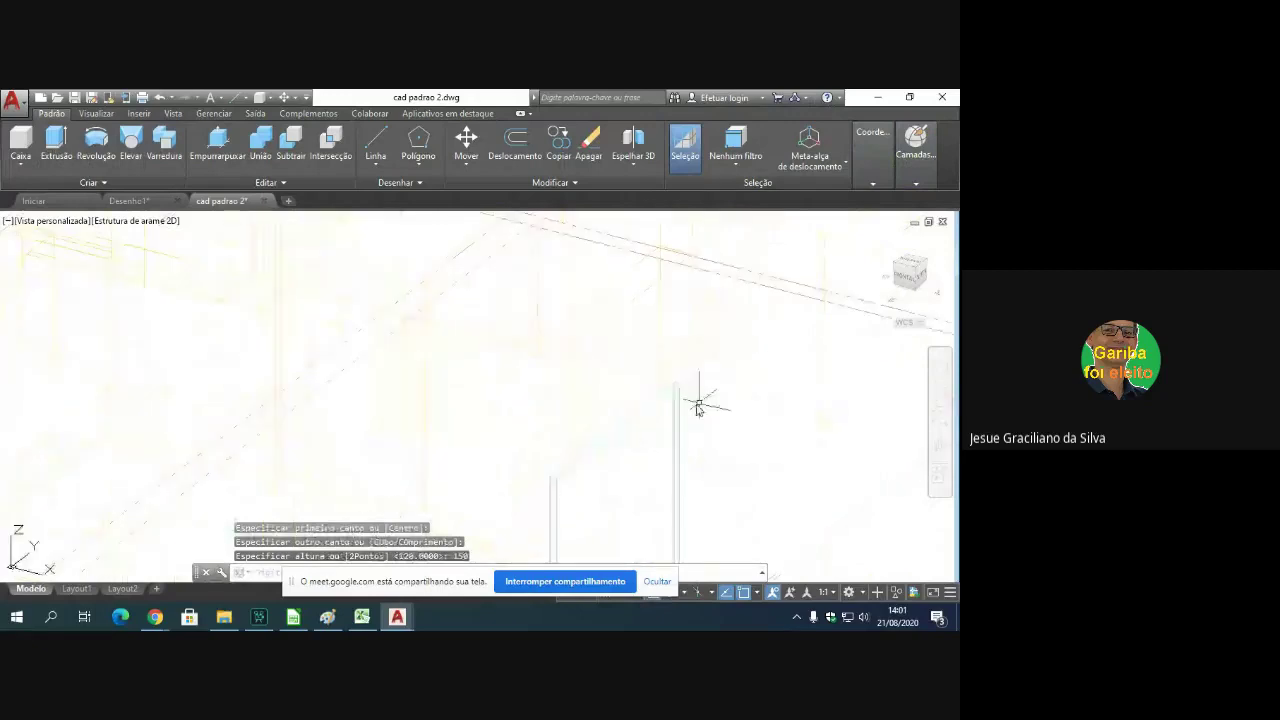
- Cancel an unfinished box and delete the stray cyan frame
key("Return")
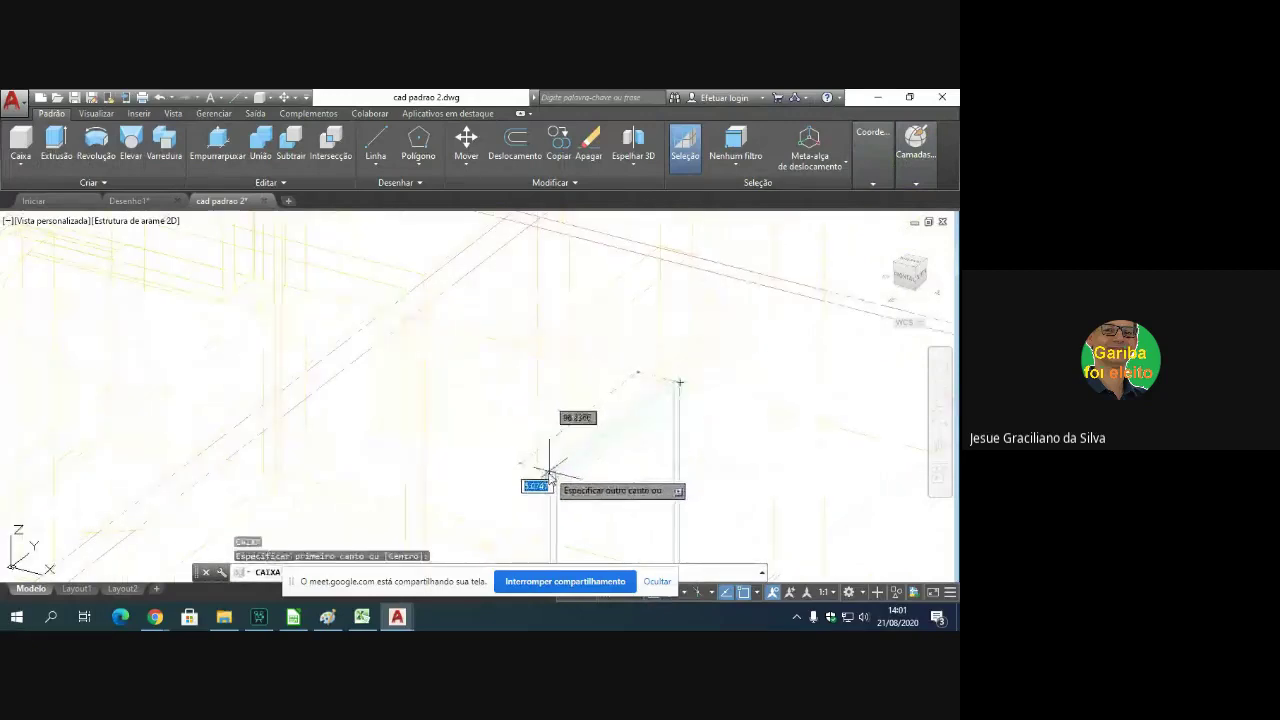
left_click(549, 481)
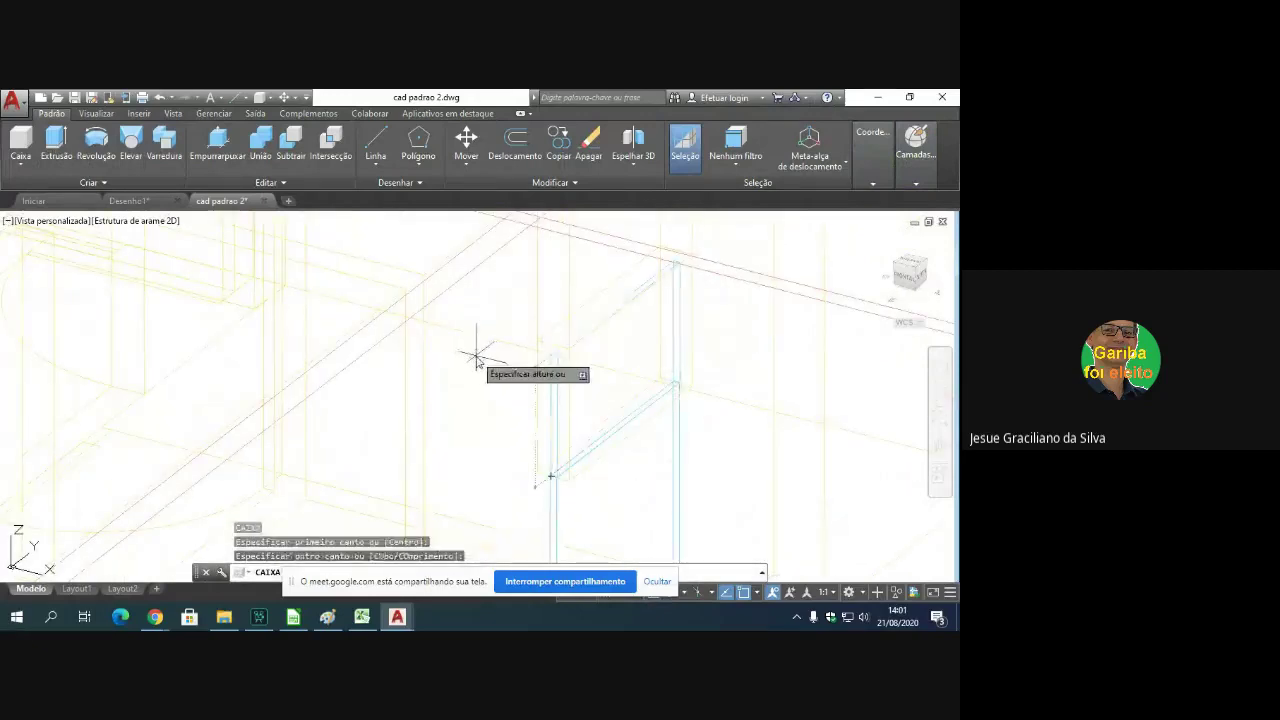
key("Escape")
left_click(674, 463)
key("Delete")
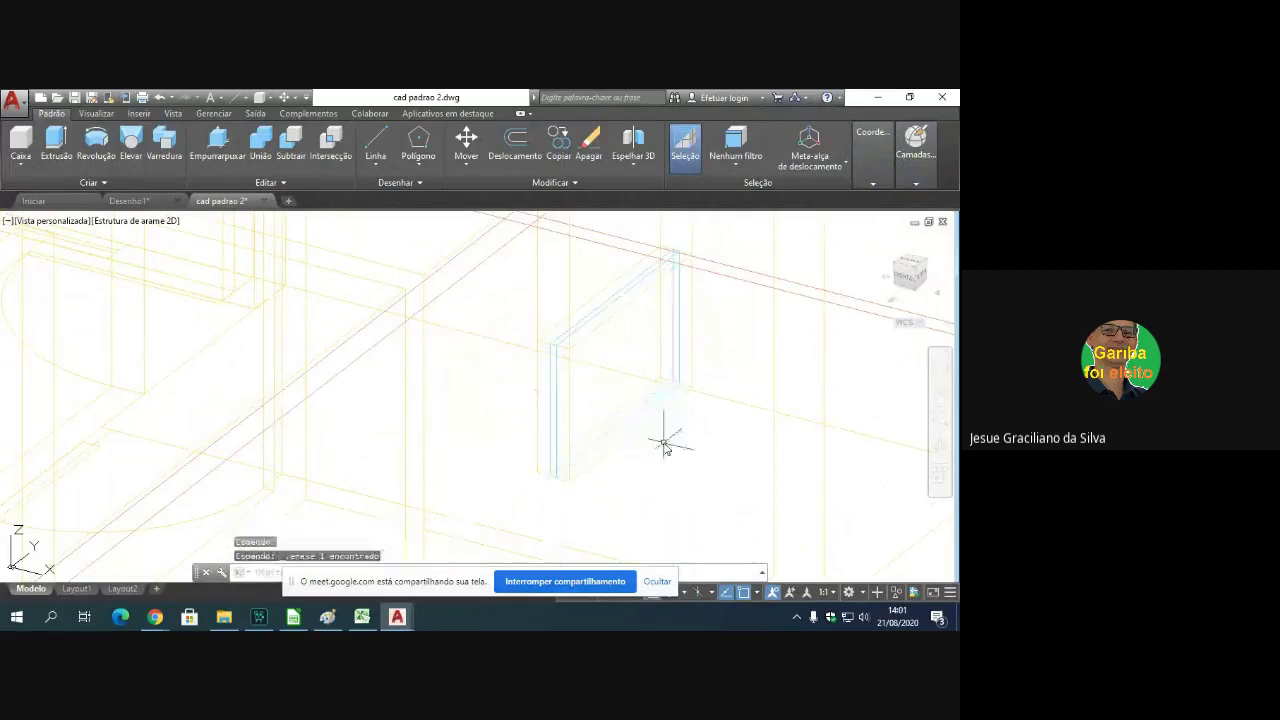
scroll(686, 432, "down", 3)
- From a new orbited angle, draw an 80-high box in another window opening
left_click(940, 447)
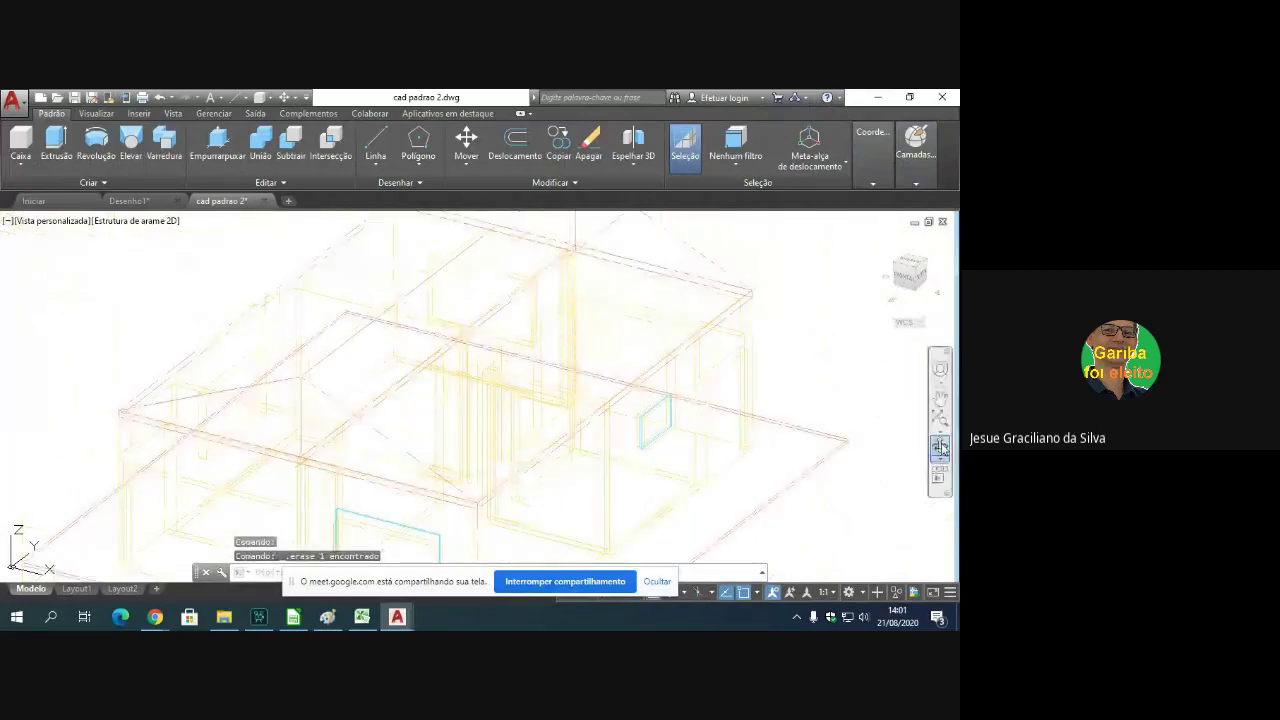
mouse_move(773, 435)
left_mouse_down()
mouse_move(353, 402)
mouse_move(329, 431)
mouse_move(500, 397)
mouse_move(429, 400)
mouse_move(385, 436)
mouse_move(400, 523)
mouse_move(440, 449)
mouse_move(460, 503)
mouse_move(408, 531)
left_mouse_up()
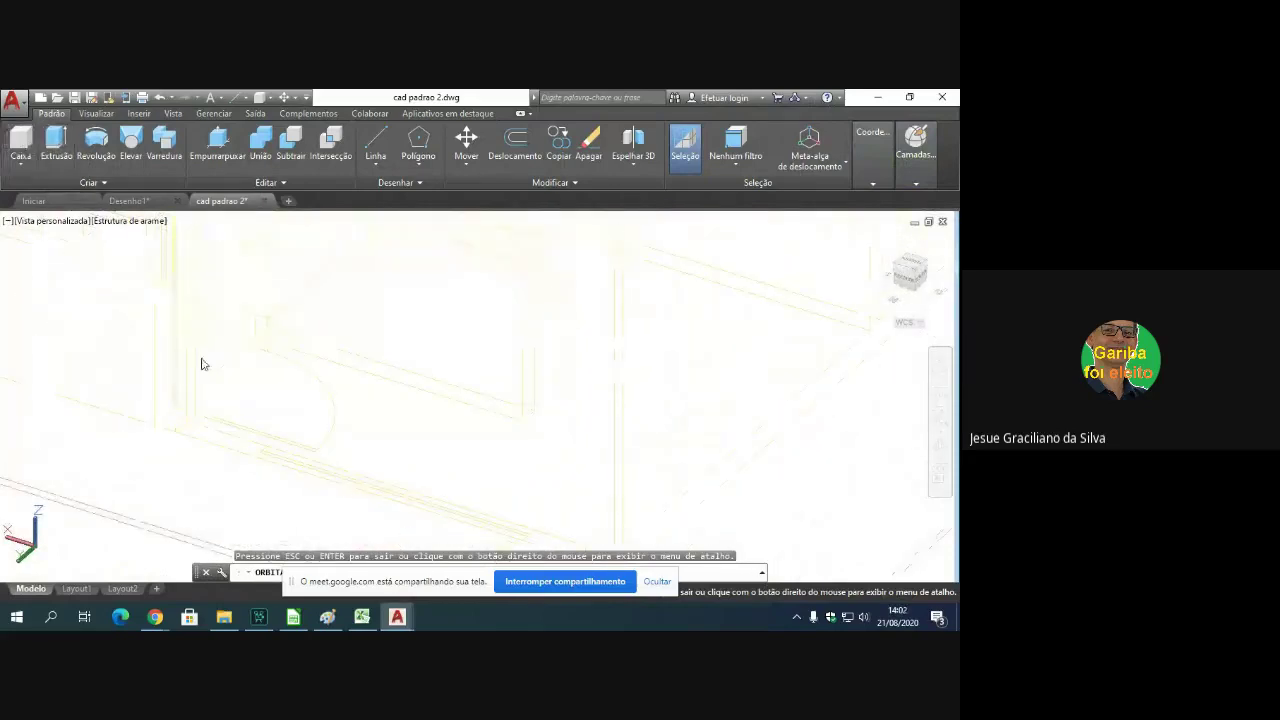
key("Escape")
type("caixa")
key("Return")
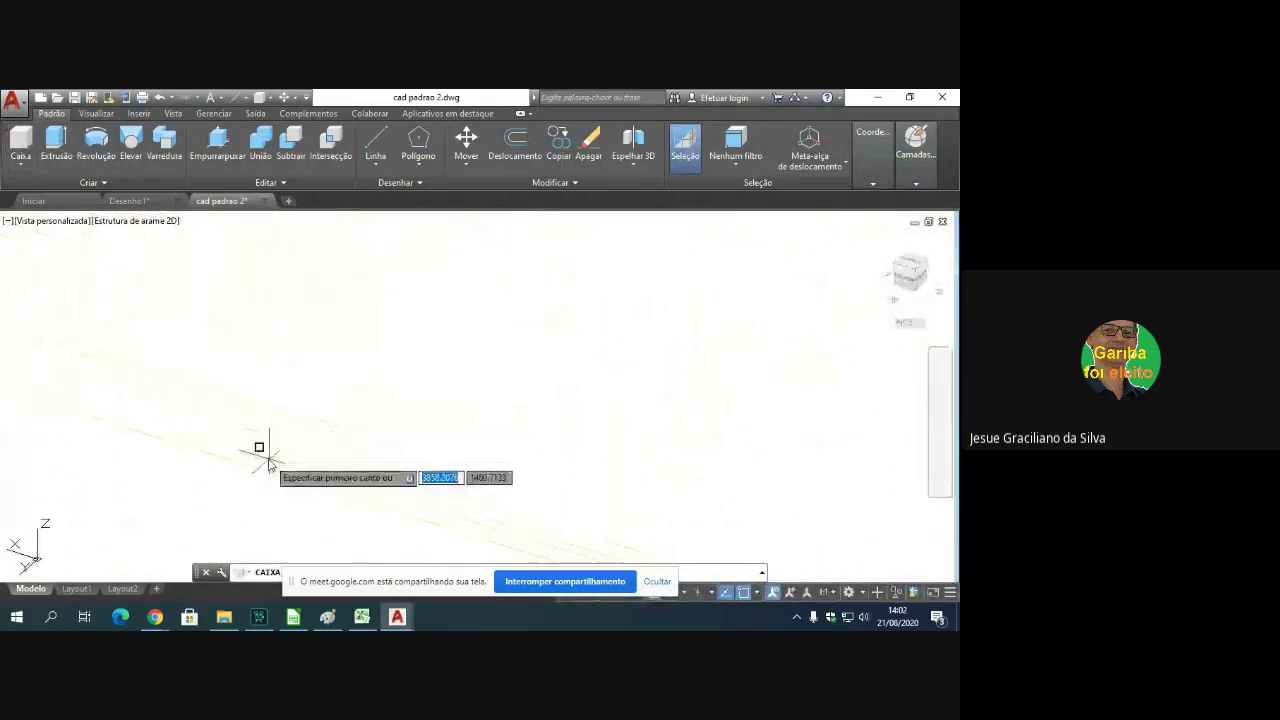
left_click(253, 452)
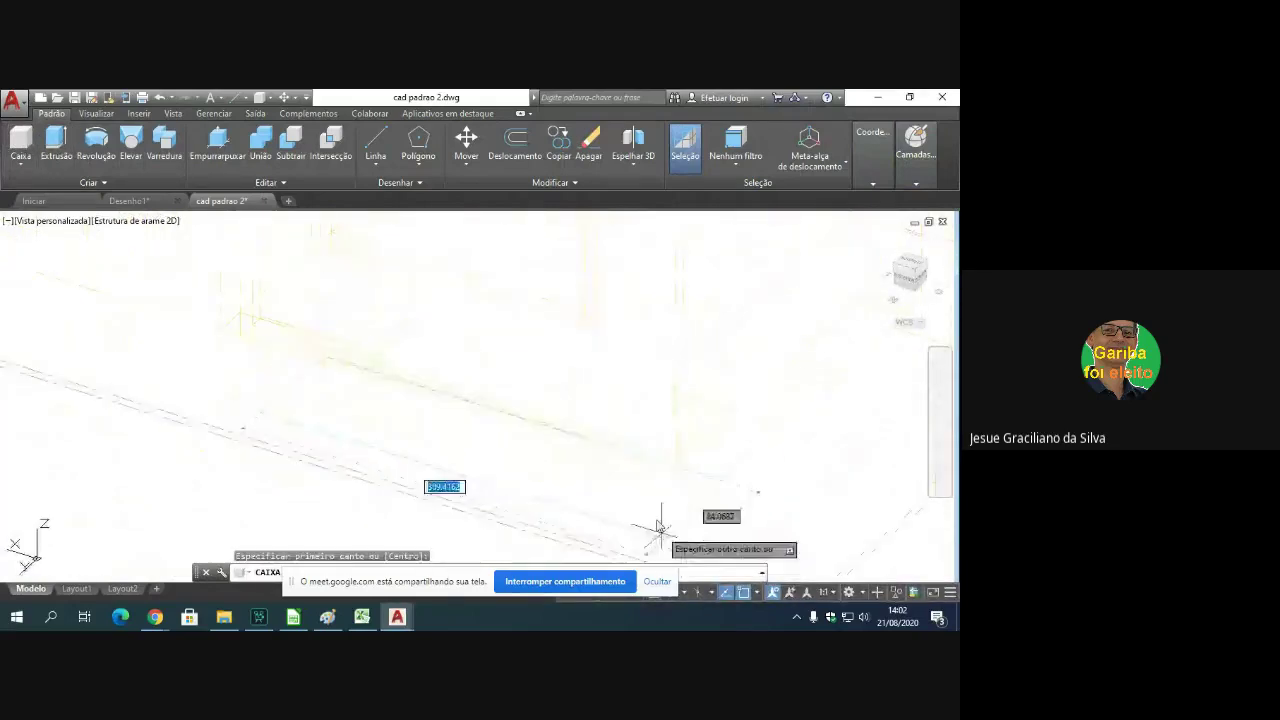
left_click(600, 450)
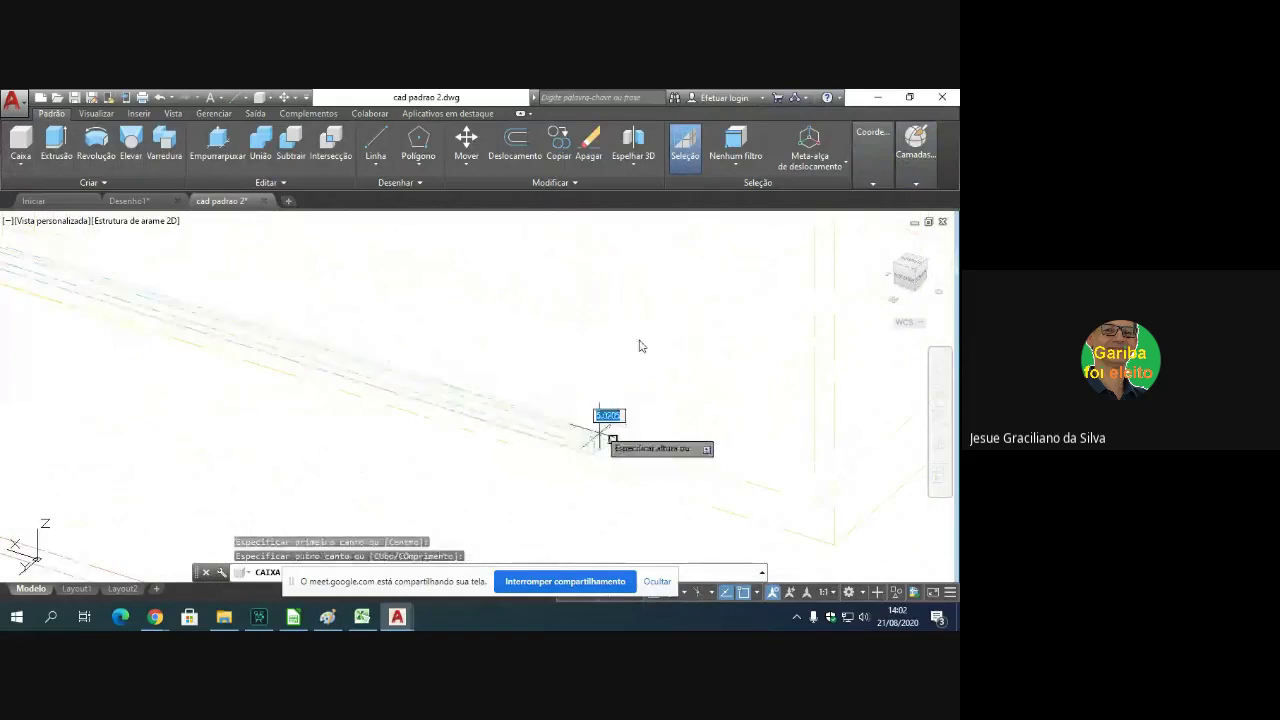
type("80")
key("Return")
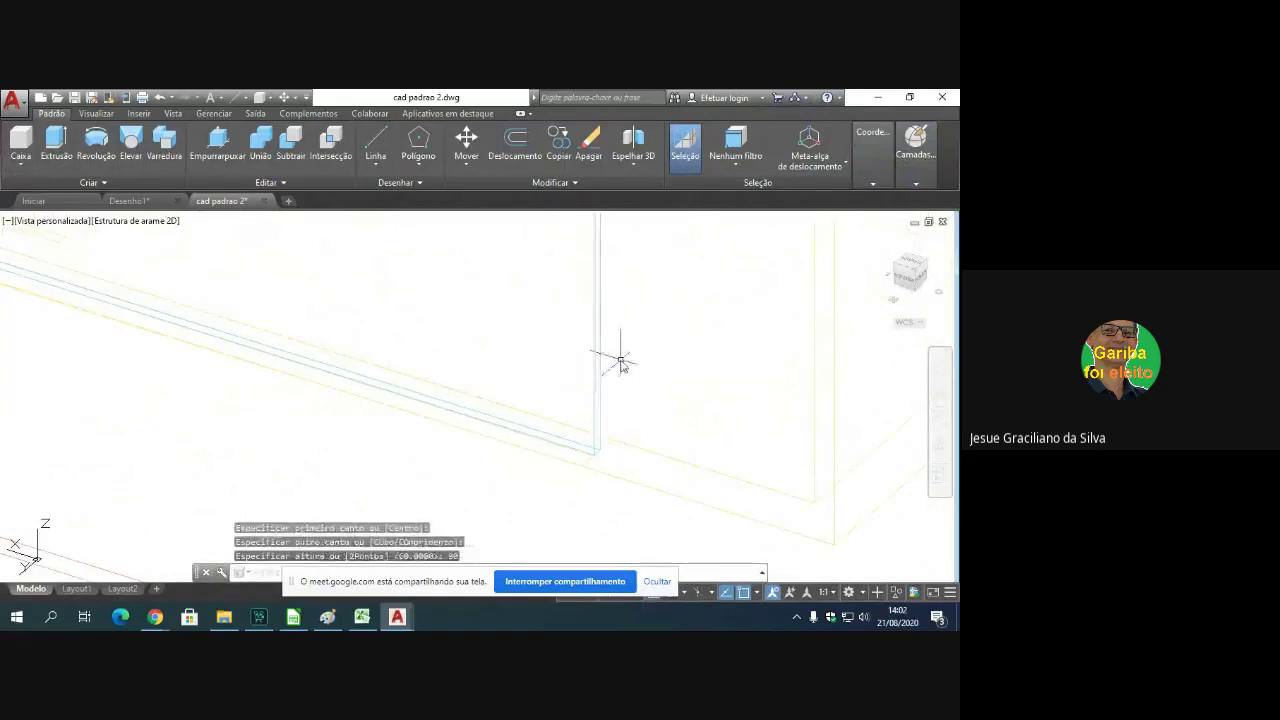
scroll(647, 377, "down", 3)
scroll(634, 306, "up", 3)
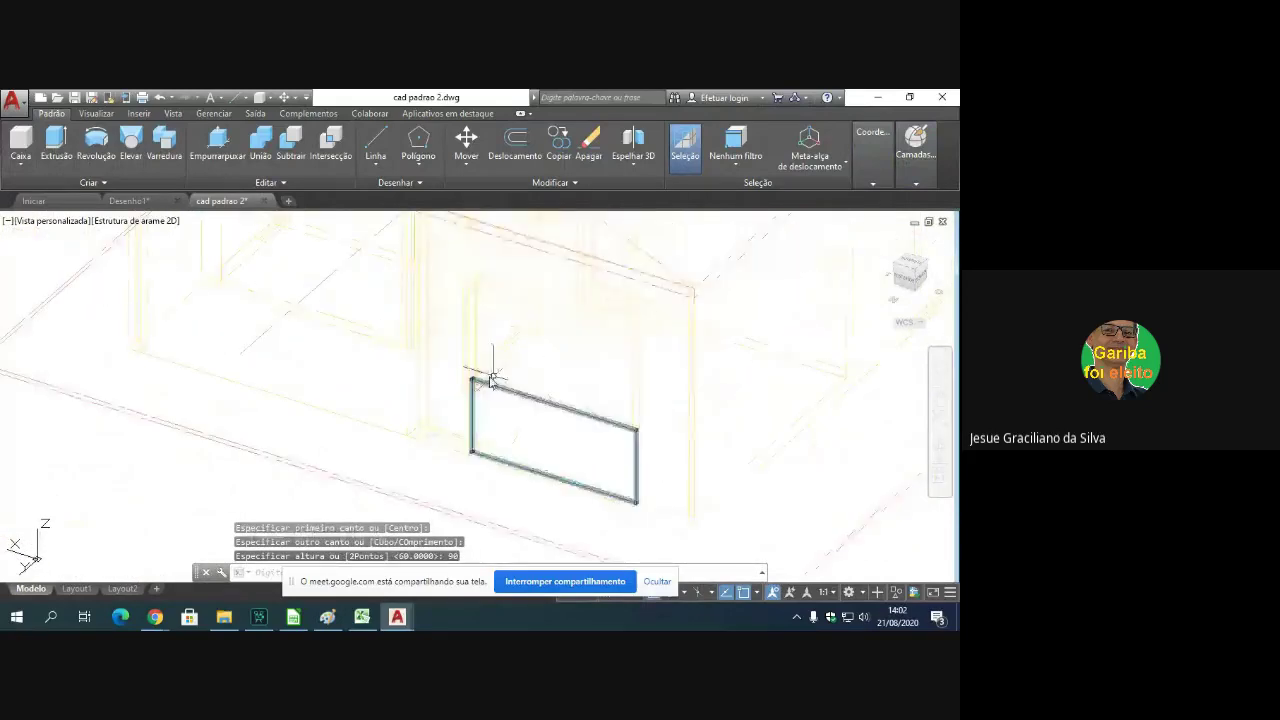
- Draw another box based at the wall corner and select it
key("Return")
scroll(480, 380, "up", 5)
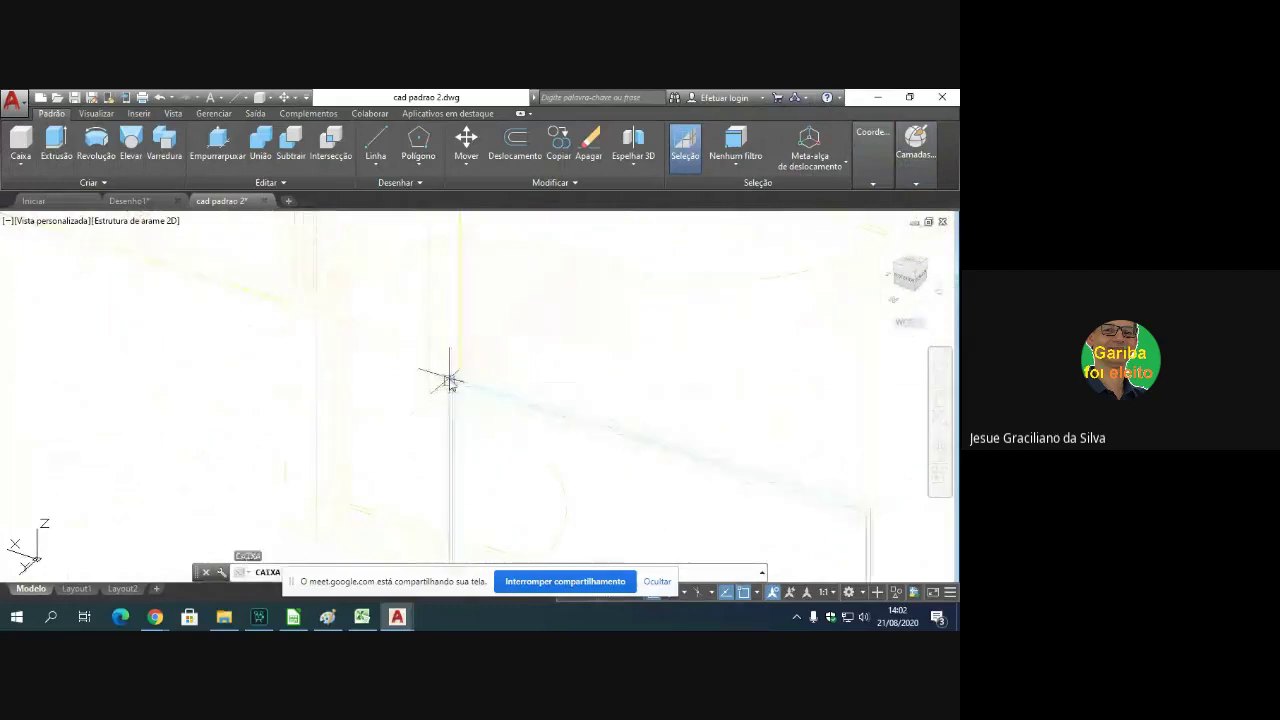
left_click(869, 506)
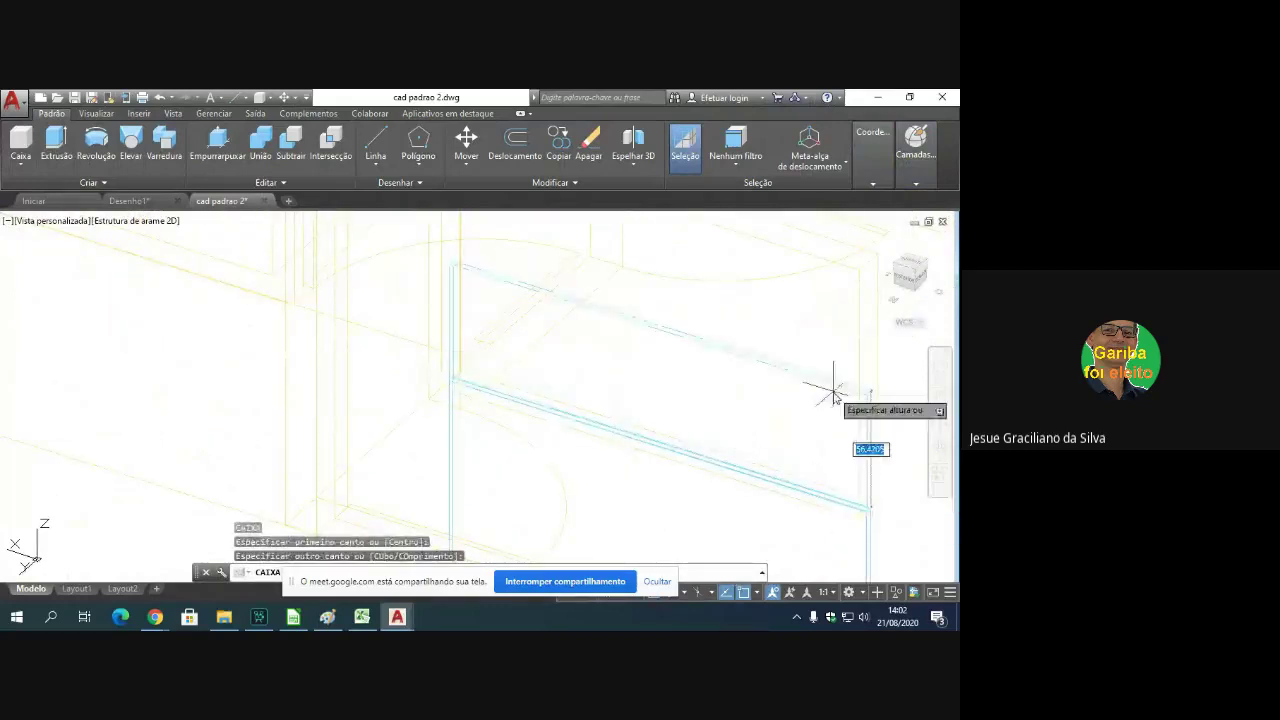
key("Return")
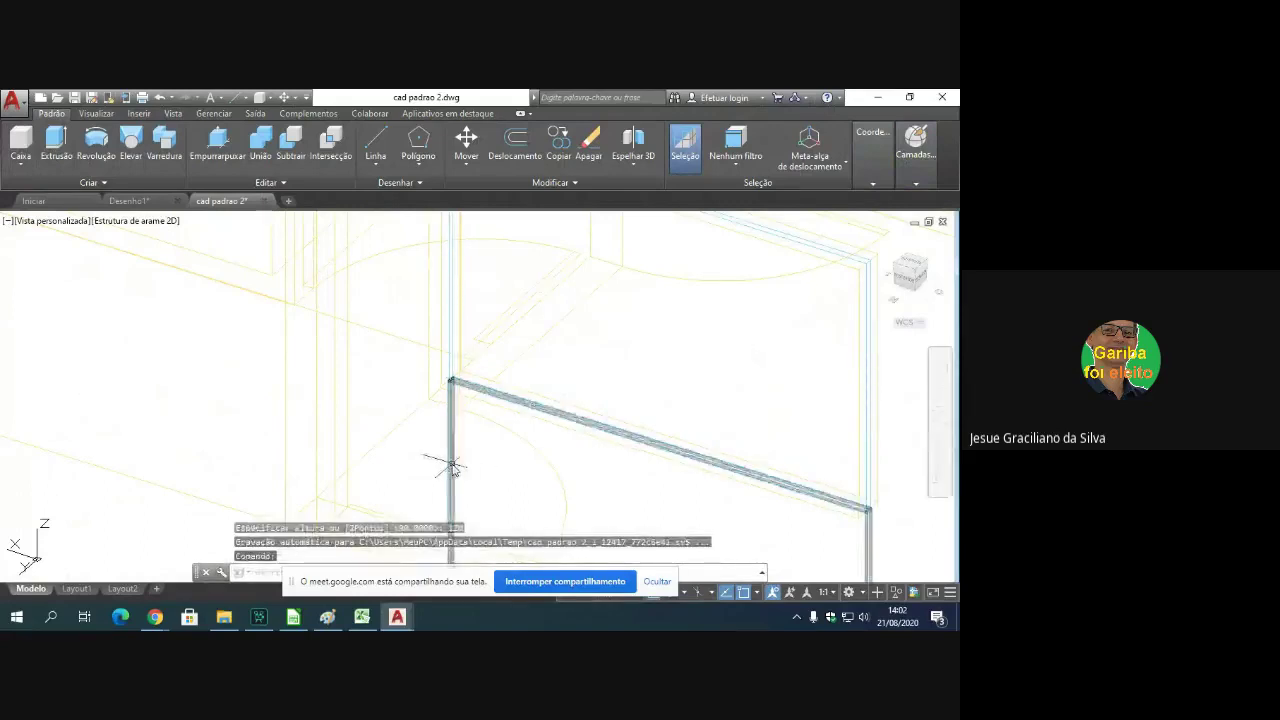
left_click(548, 403)
scroll(534, 420, "down", 5)
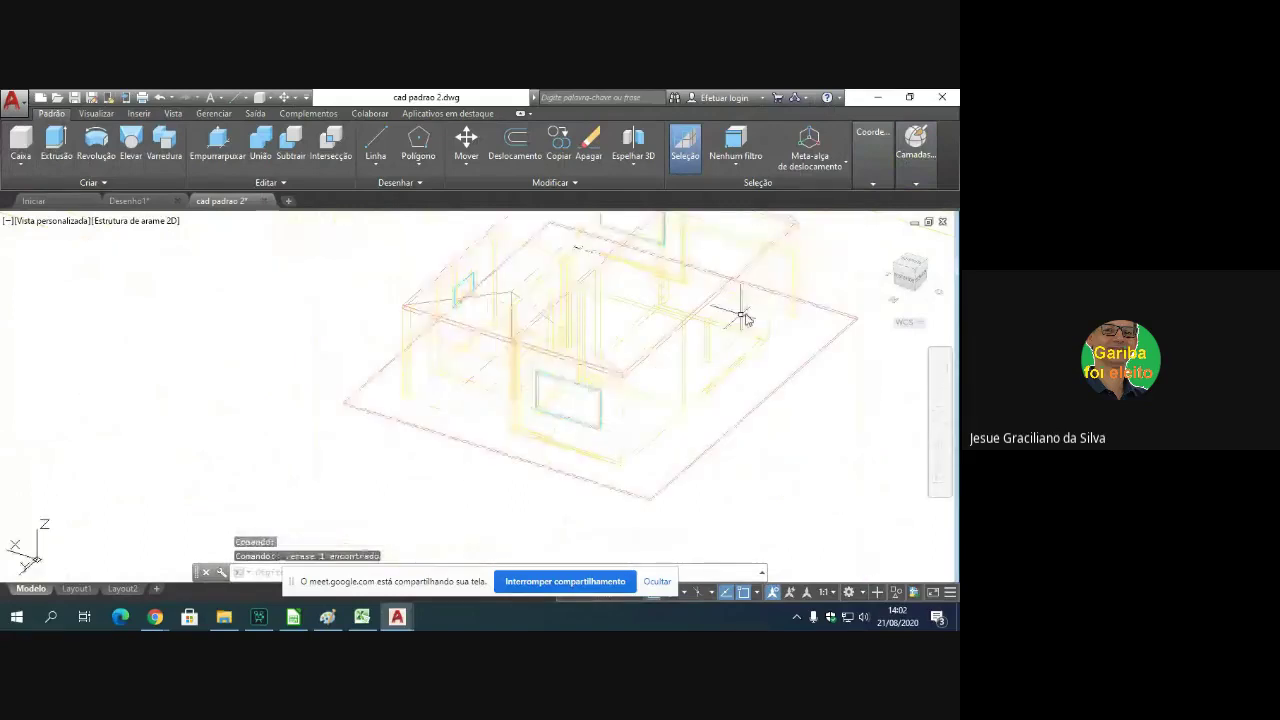
scroll(719, 470, "up", 8)
scroll(663, 486, "down", 4)
scroll(629, 529, "up", 5)
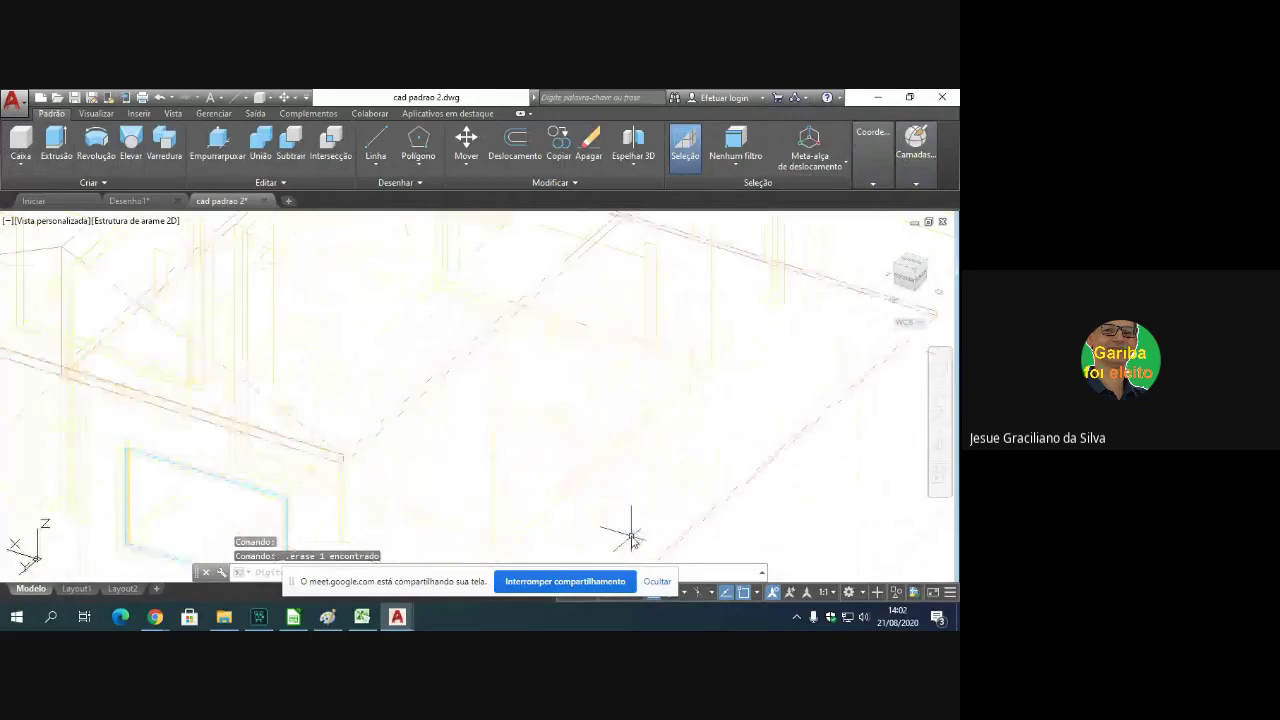
- Draw a 90-high glass pane box filling a window opening
left_click(20, 142)
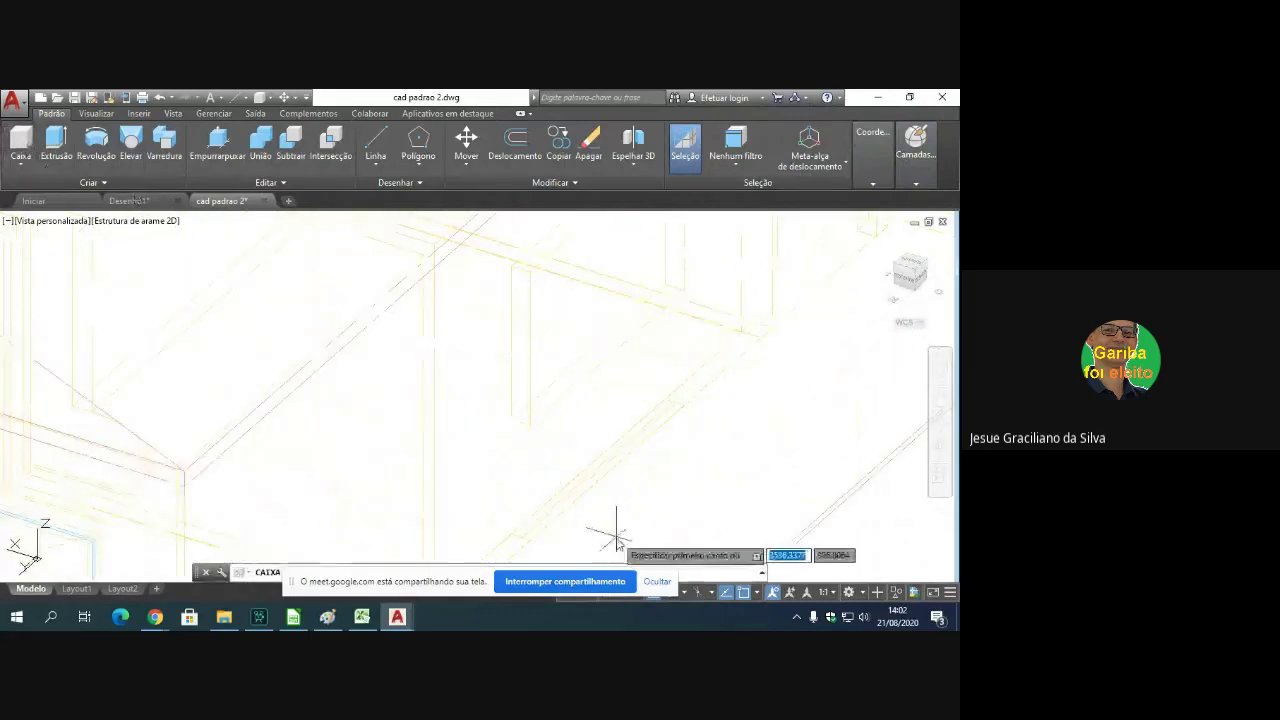
left_click(464, 528)
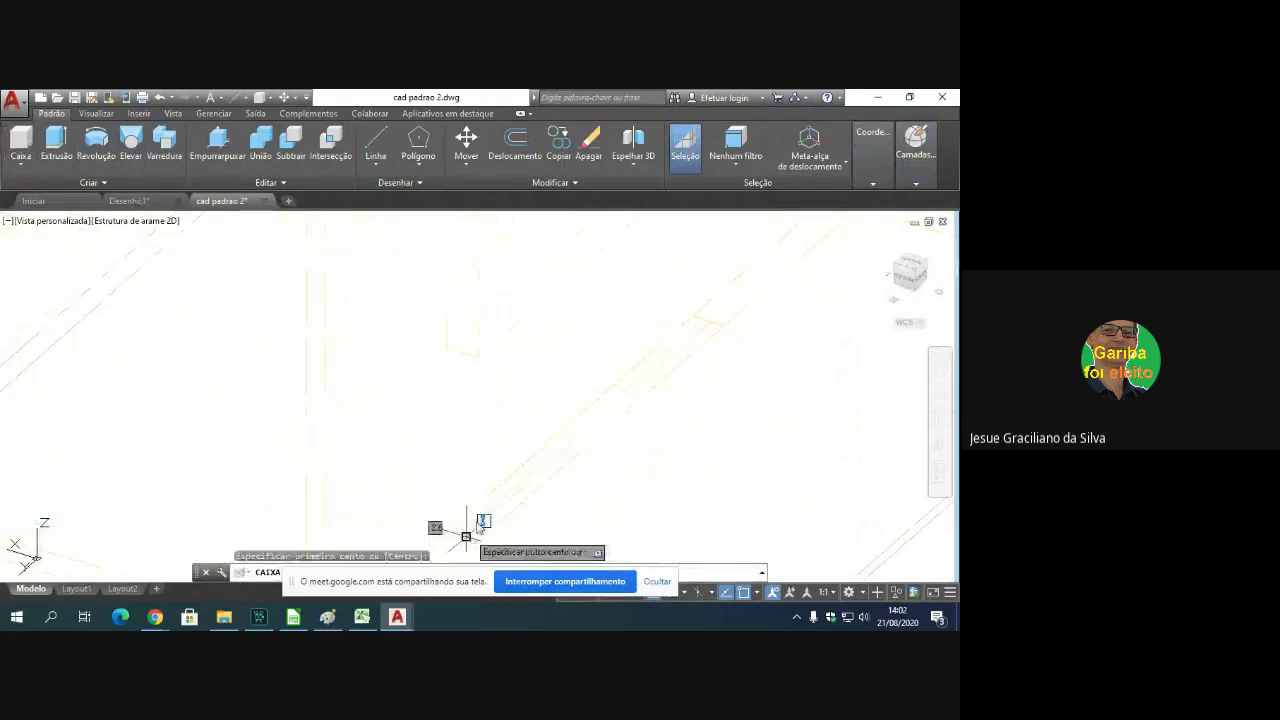
left_click(706, 316)
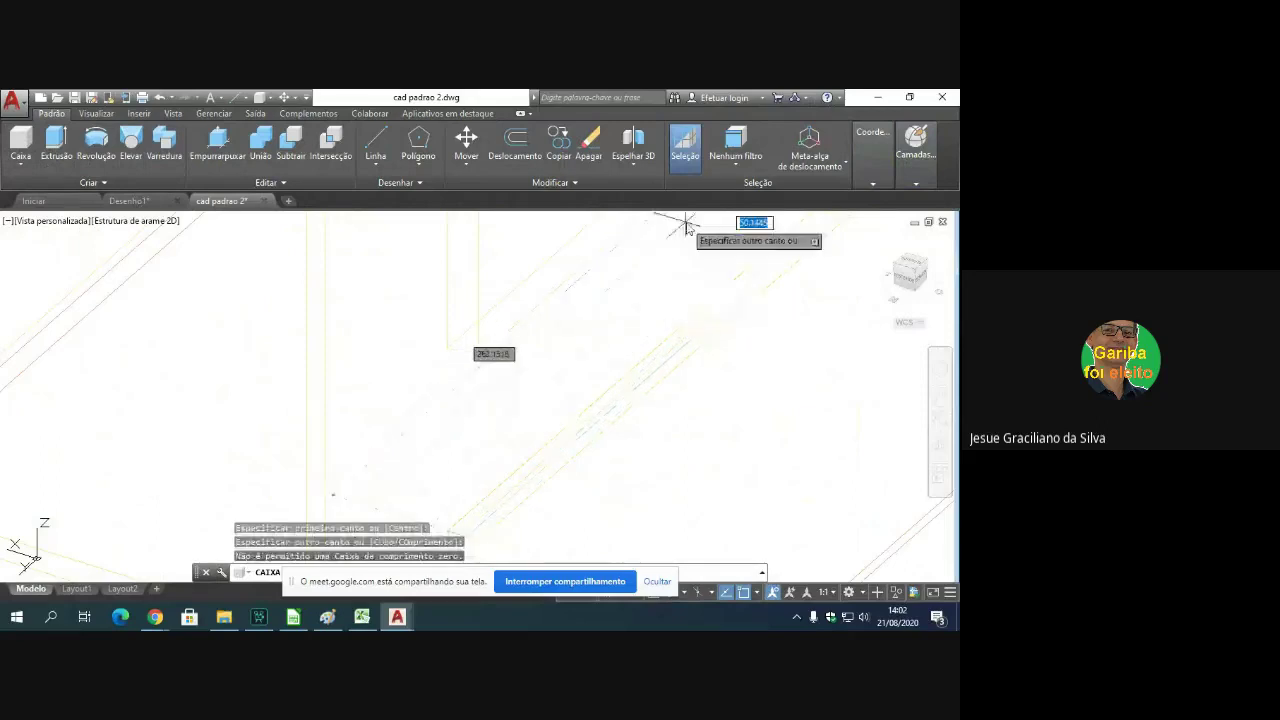
left_click(705, 319)
key("Return")
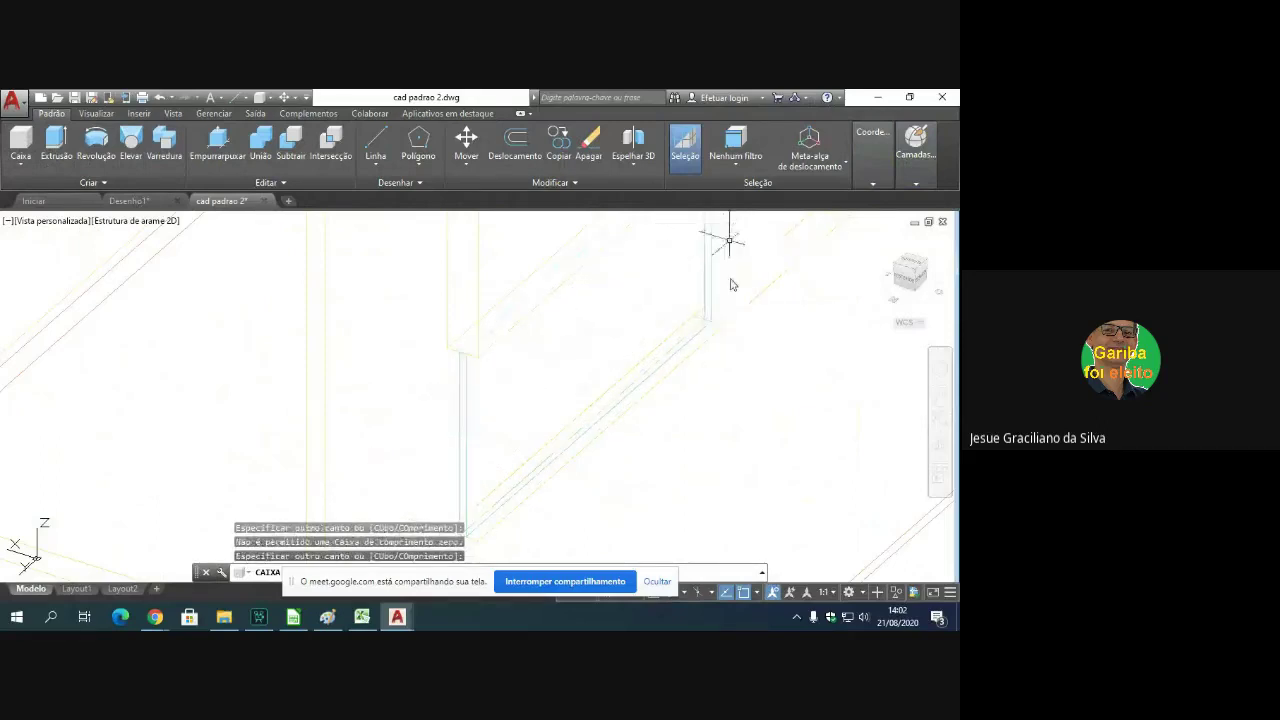
left_click(720, 233)
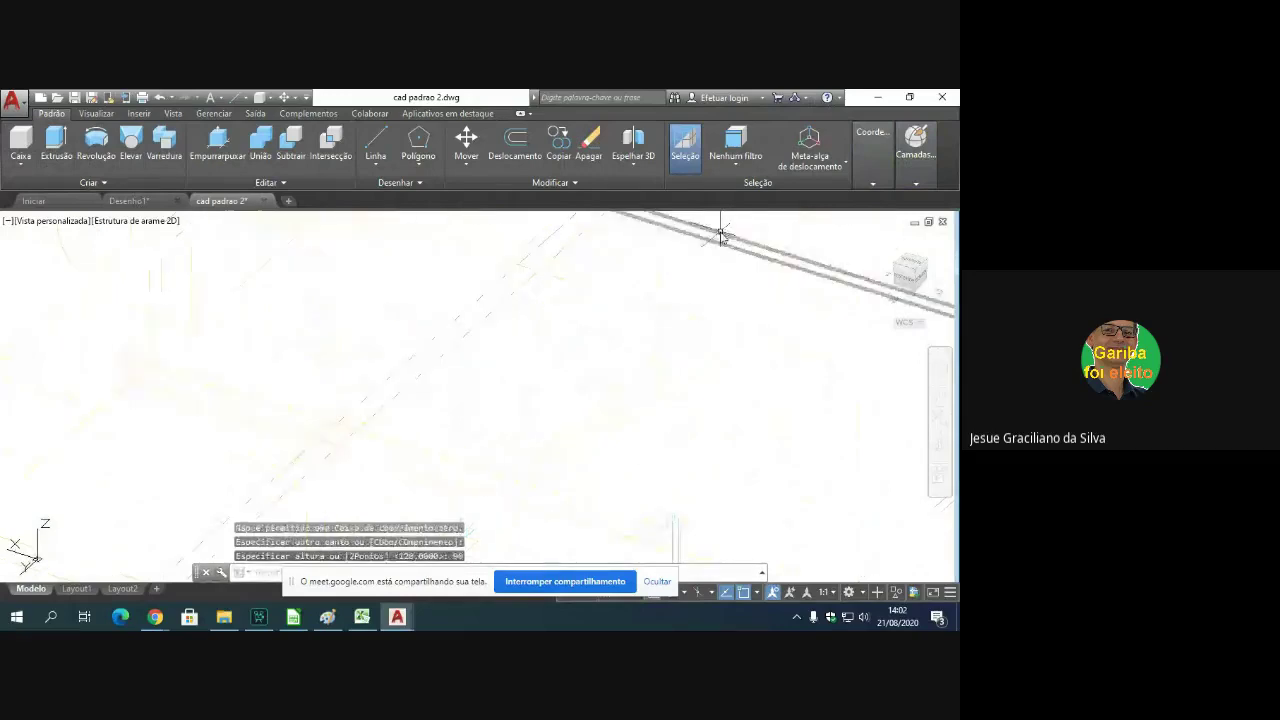
- Draw an unwanted 120-high box, then delete it
key("Return")
left_click(671, 329)
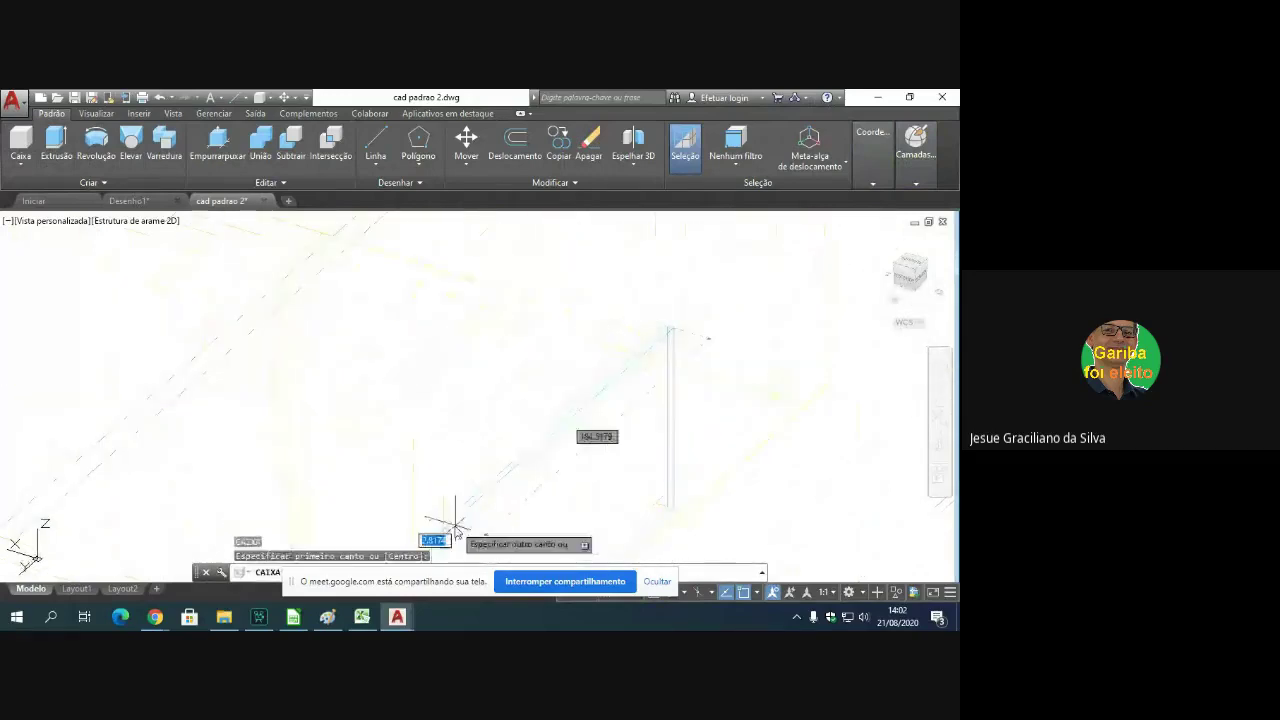
left_click(426, 536)
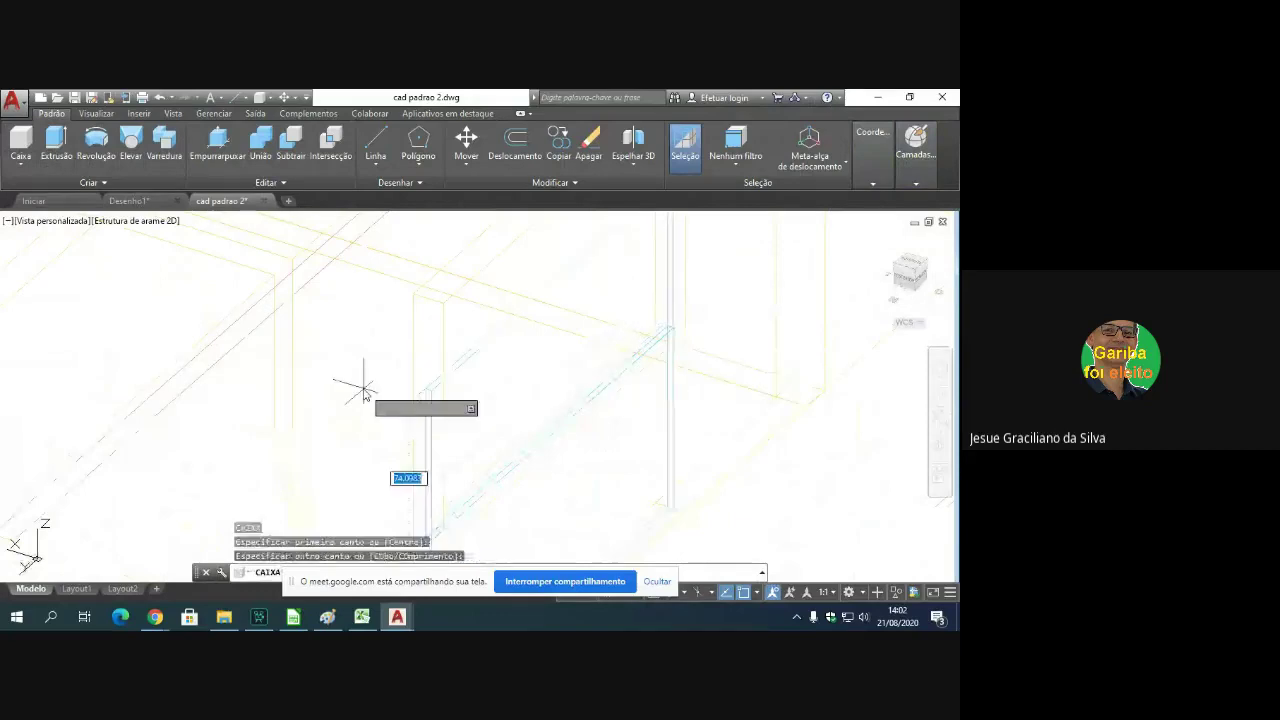
type("120")
key("Return")
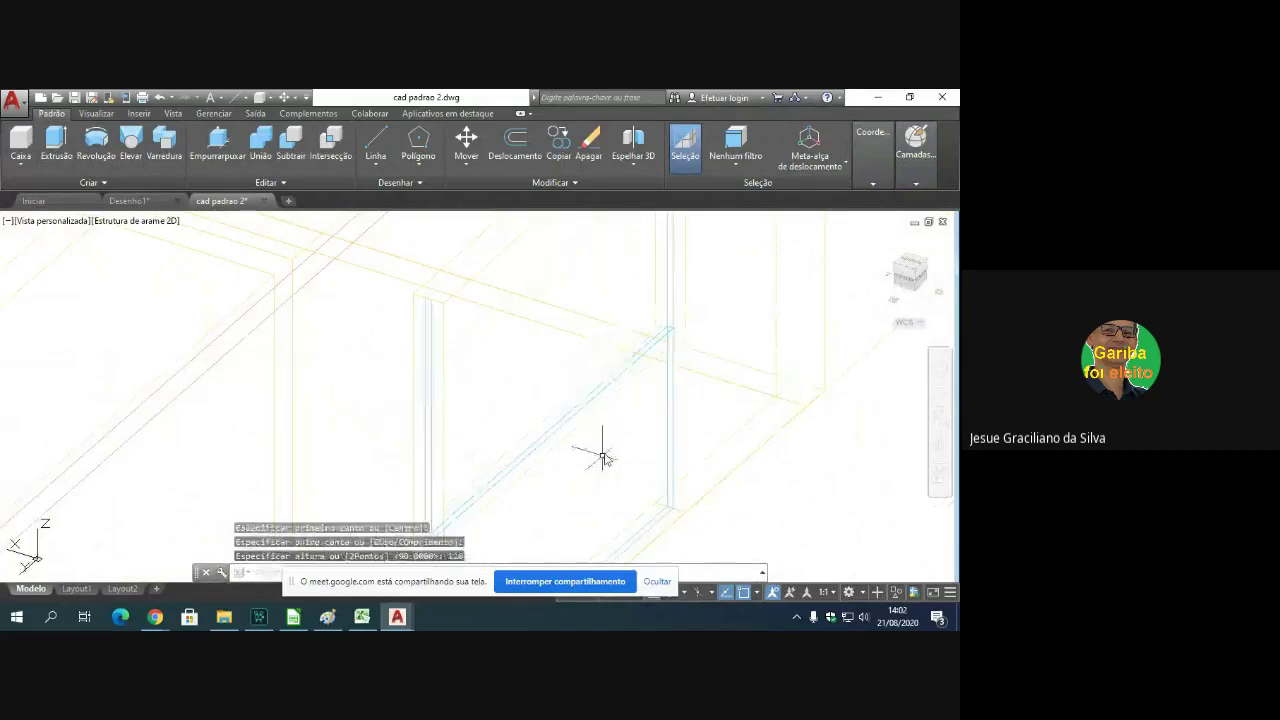
left_click(671, 434)
key("Delete")
scroll(638, 418, "down", 5)
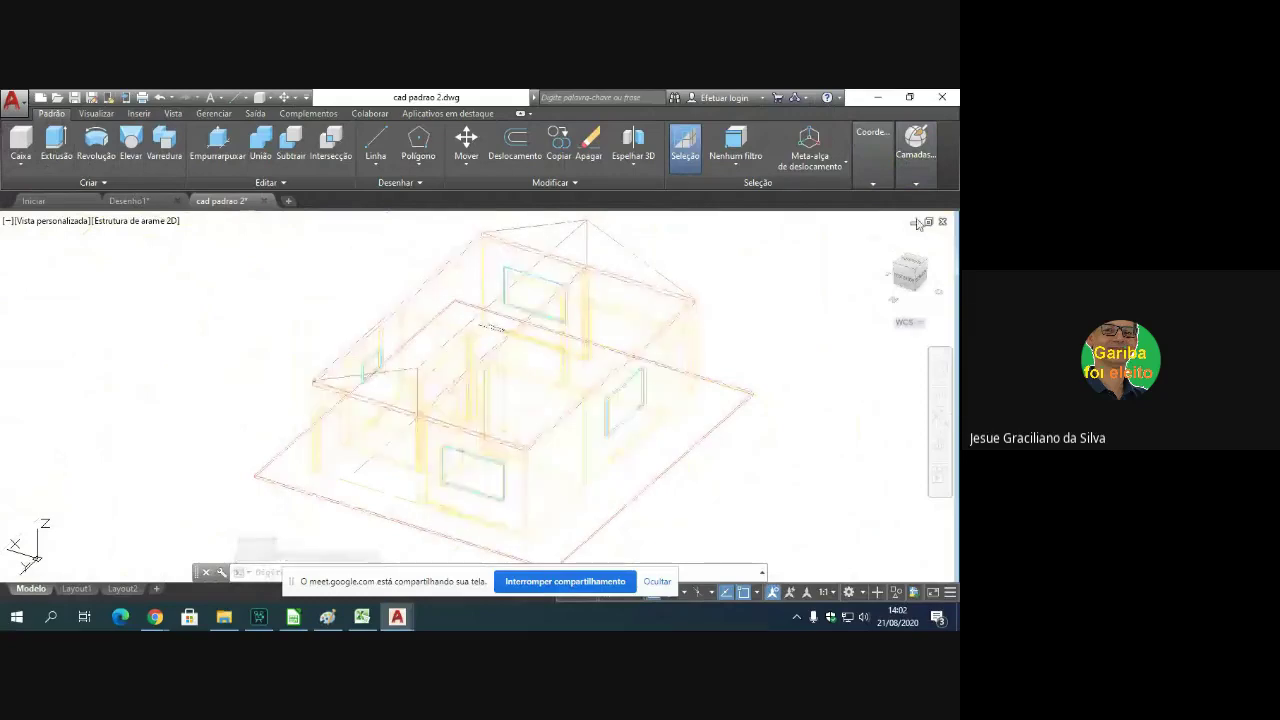
- Switch to the Sombreado com arestas style and delete the stray object on the house front
left_click(918, 185)
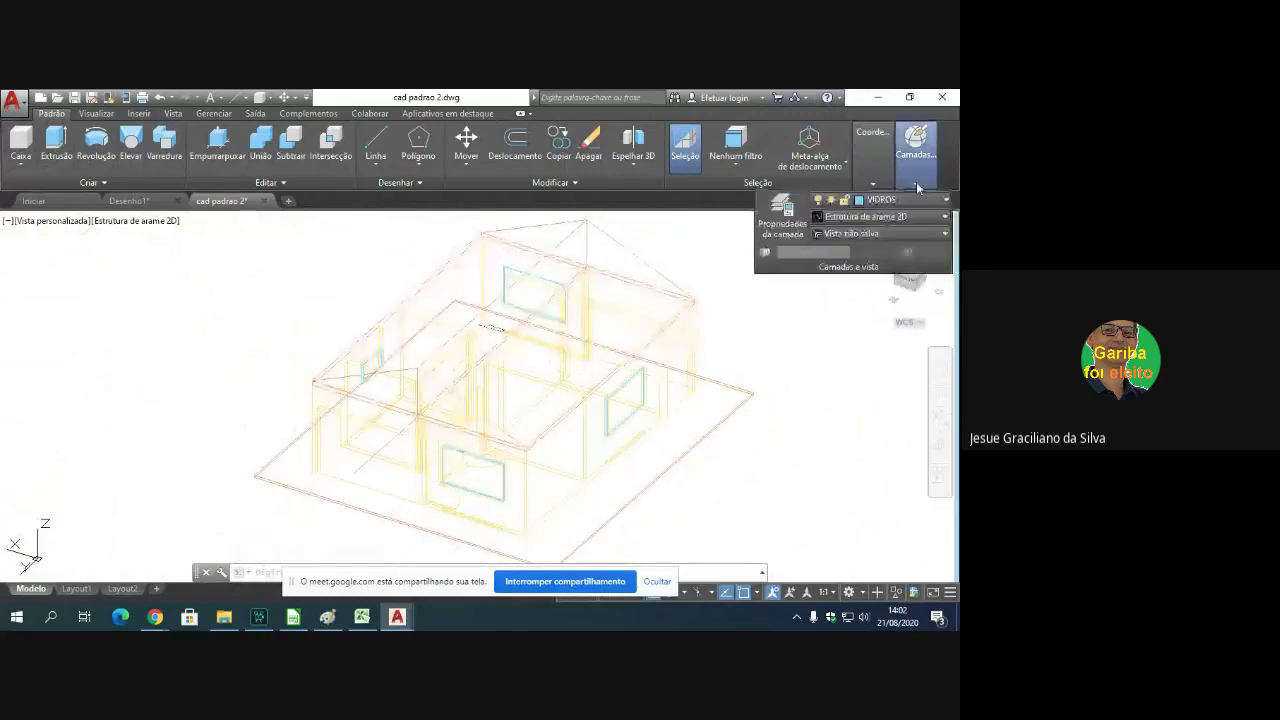
left_click(905, 199)
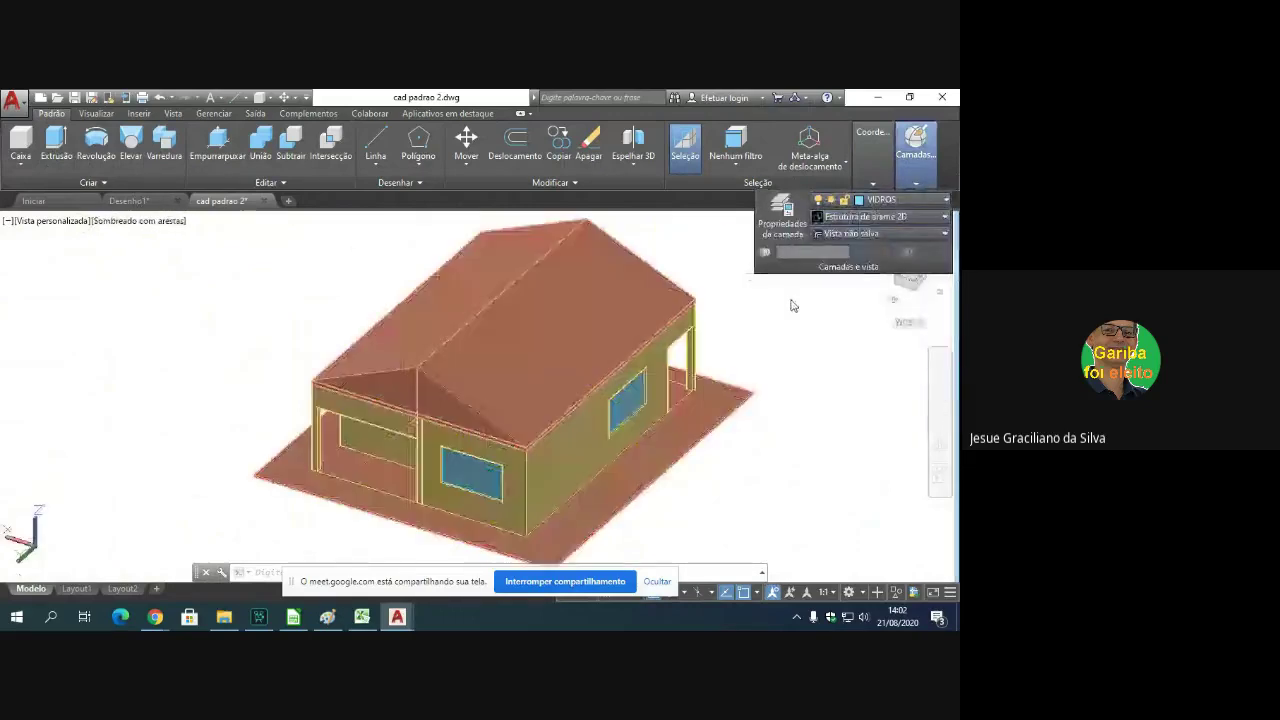
left_click(404, 429)
key("Delete")
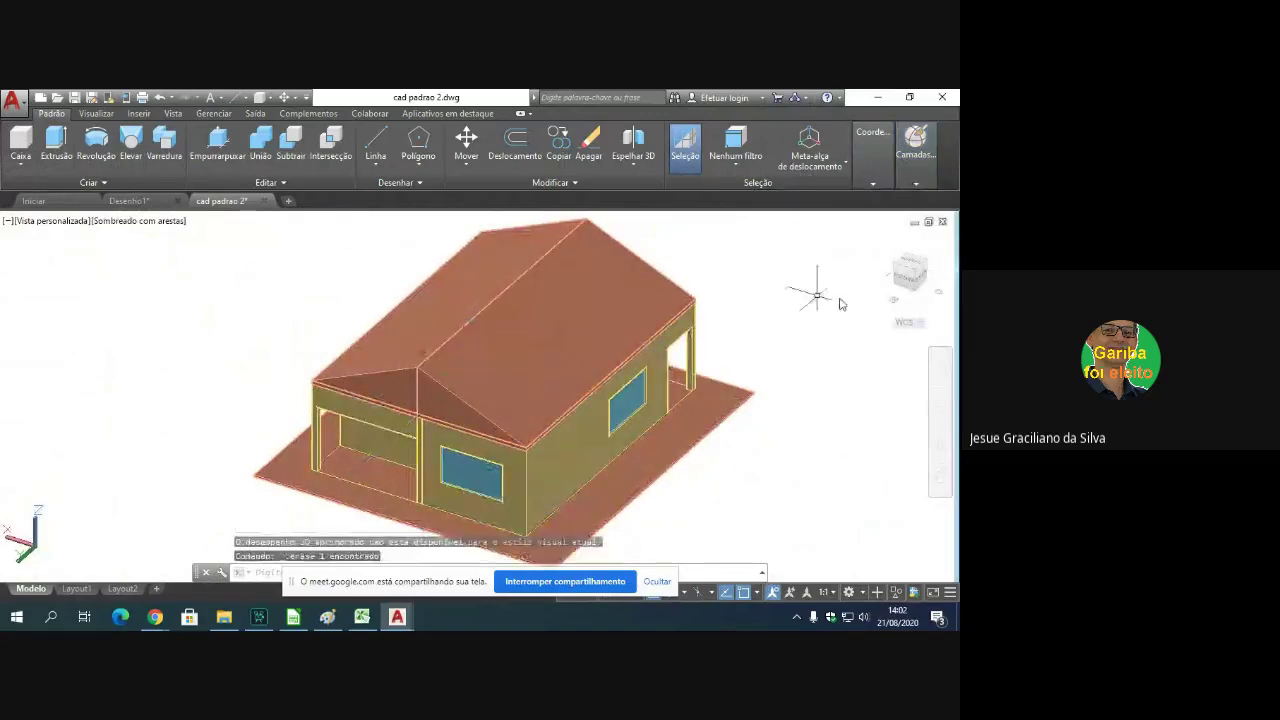
- Orbit the house round to its front elevation
left_click(940, 448)
left_click_drag(798, 451, 541, 391)
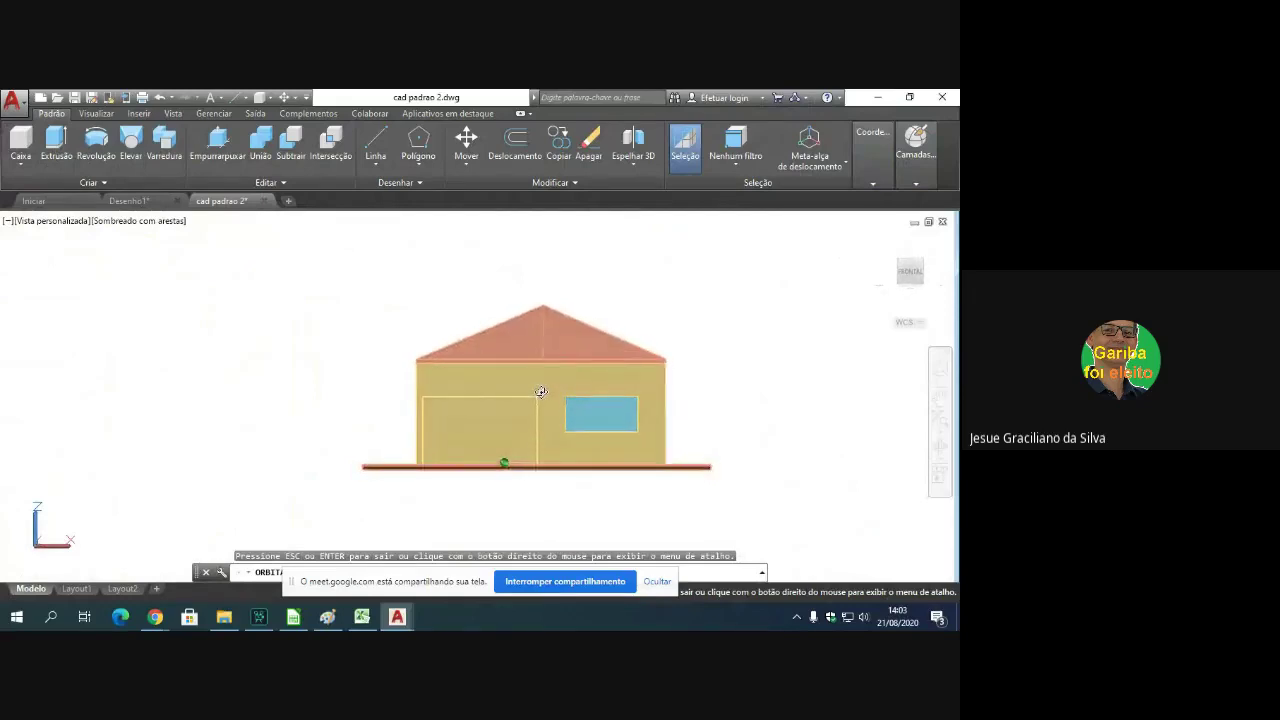
key("Escape")
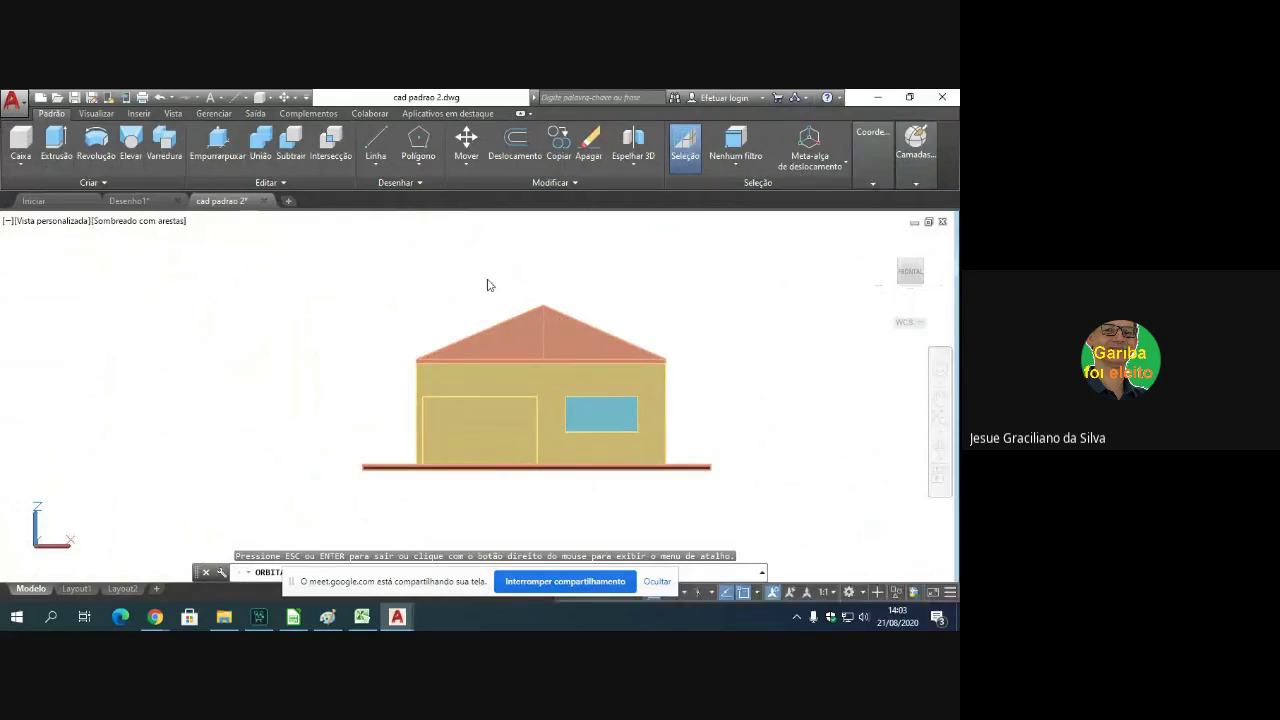
- Try uniting the left and right roof faces with UNIAO
left_click(268, 145)
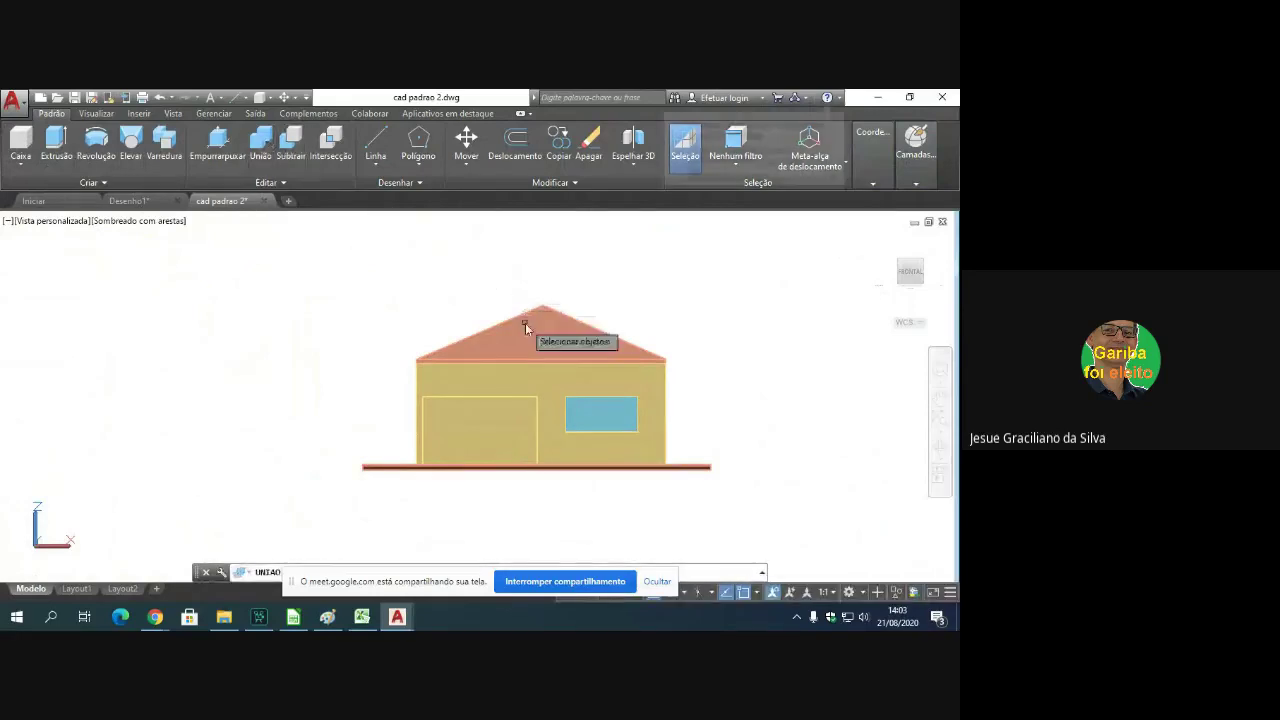
left_click(525, 323)
left_click(569, 331)
key("Return")
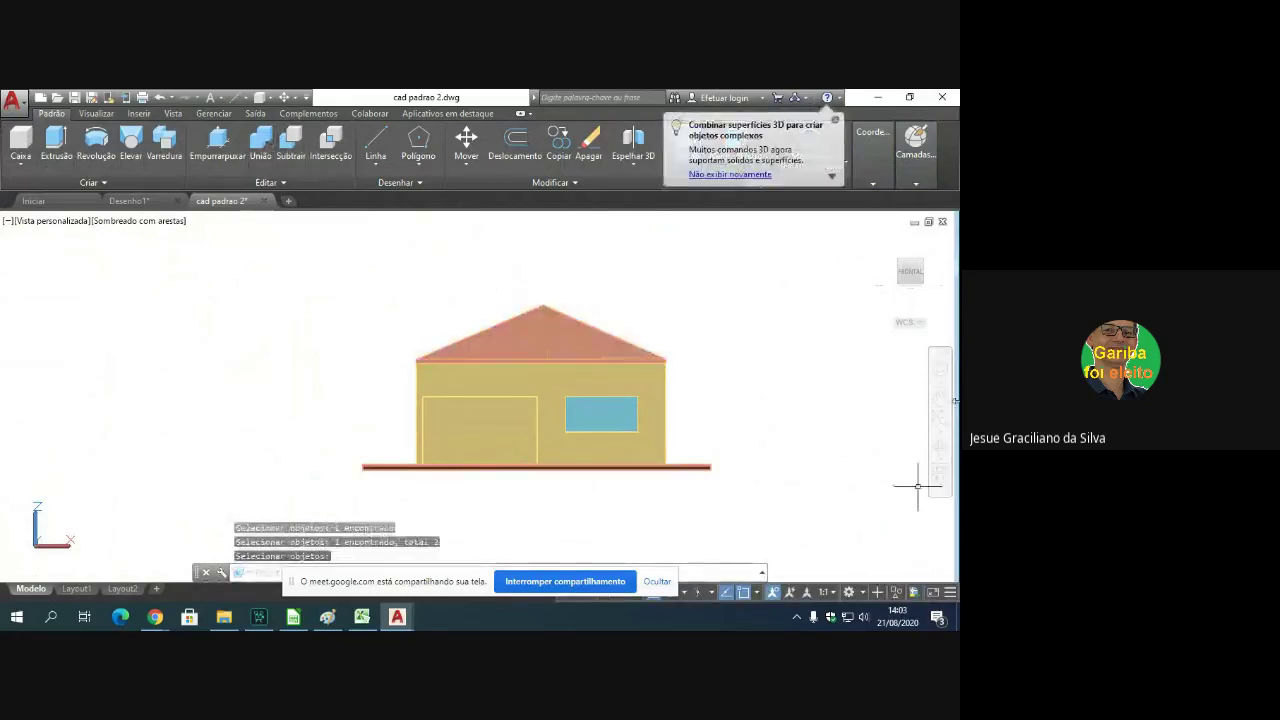
- Delete the blue window pane on the long side wall, then undo the deletion
left_click(939, 447)
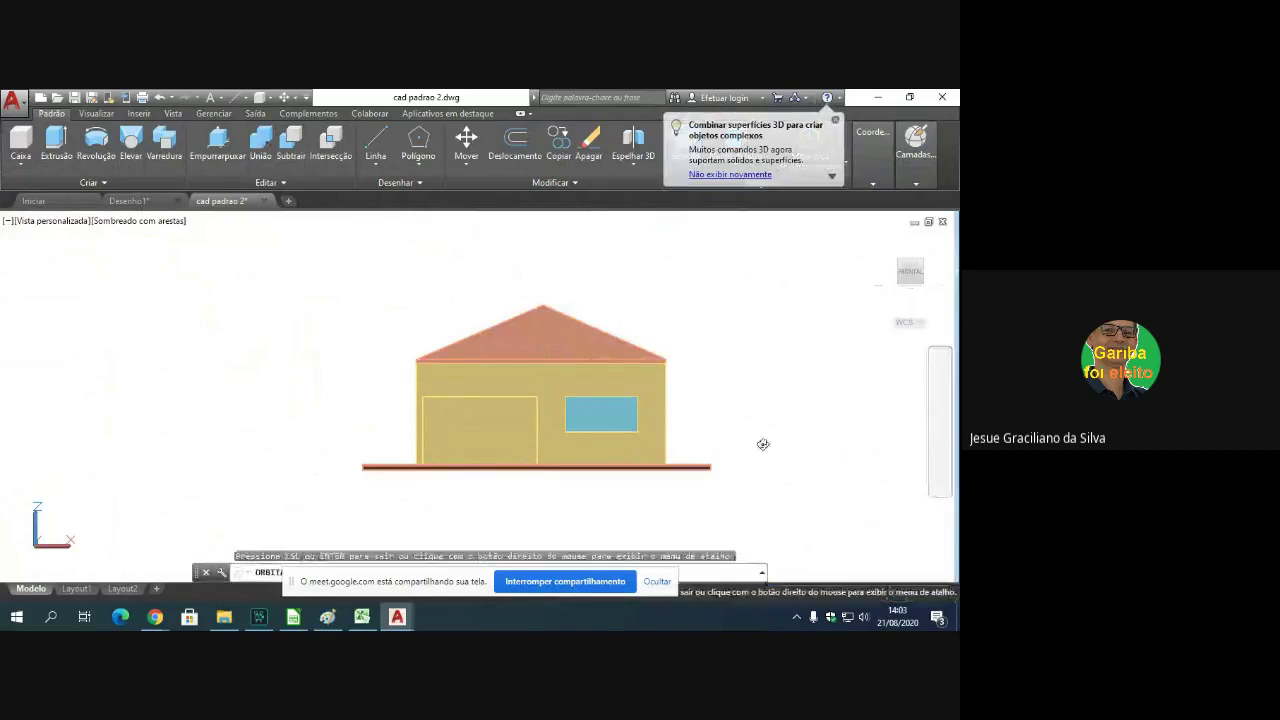
left_click_drag(763, 443, 634, 443)
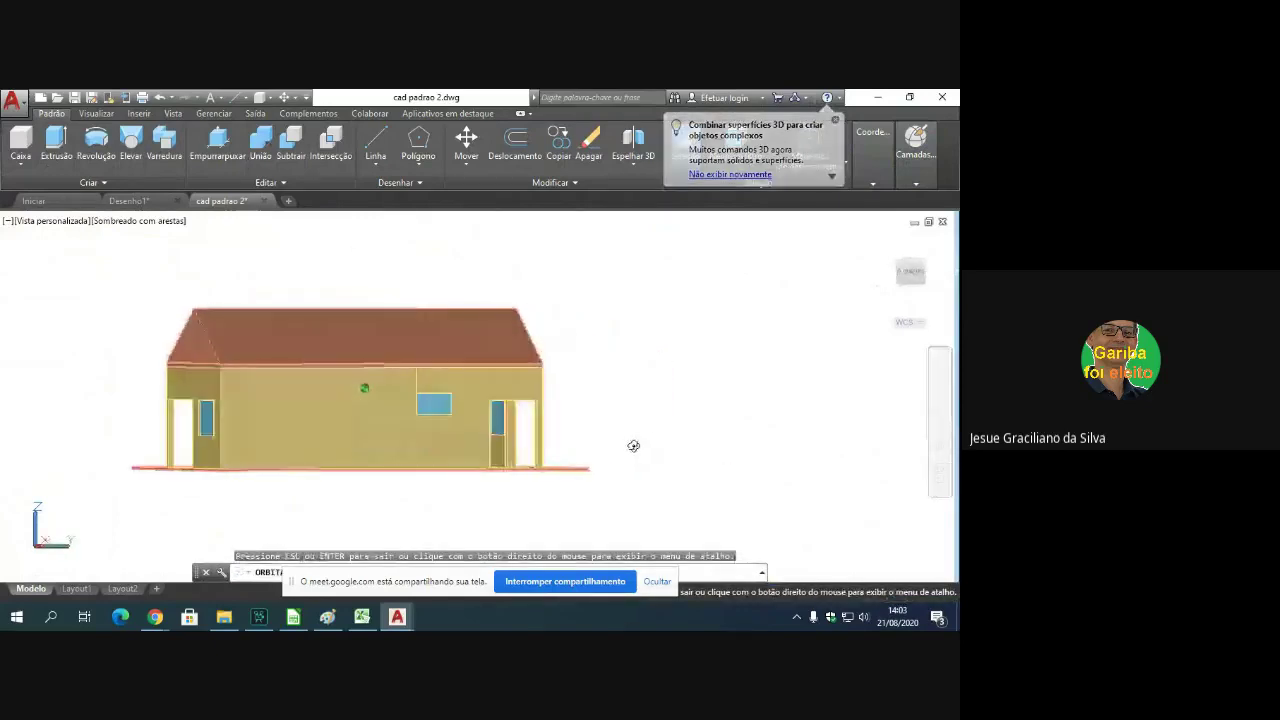
key("Escape")
left_click(463, 388)
key("Delete")
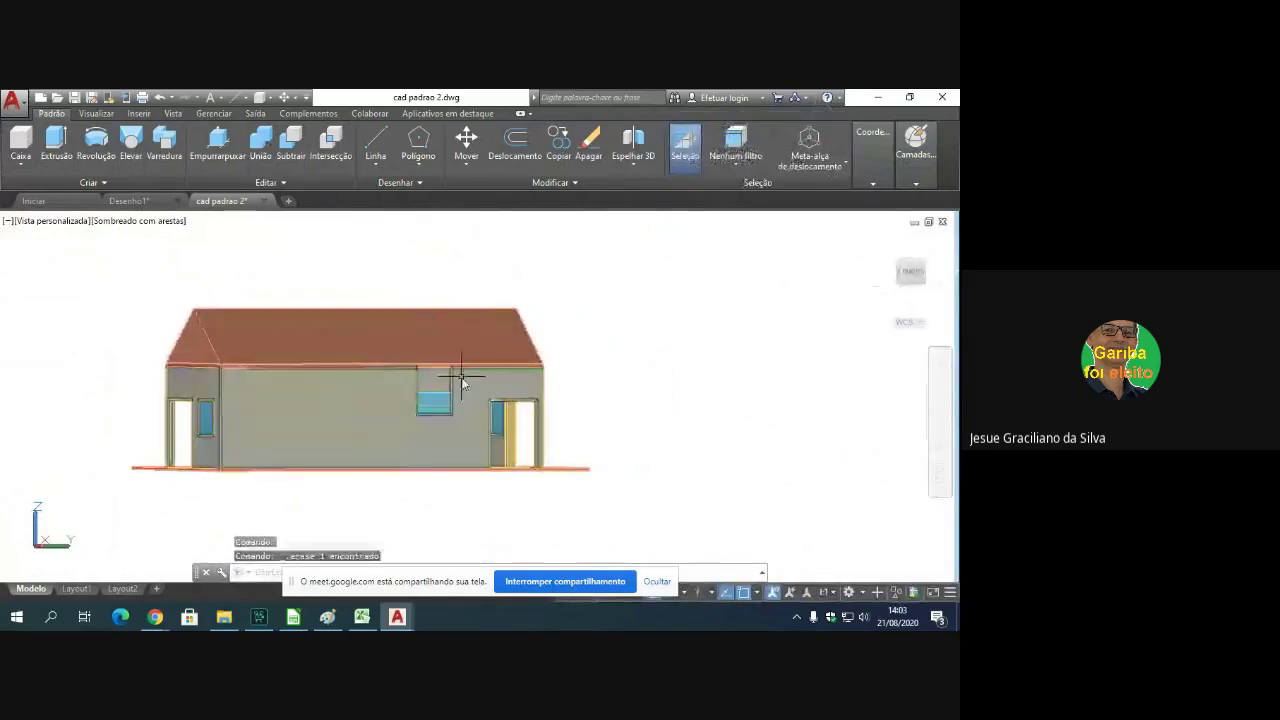
scroll(447, 380, "up", 3)
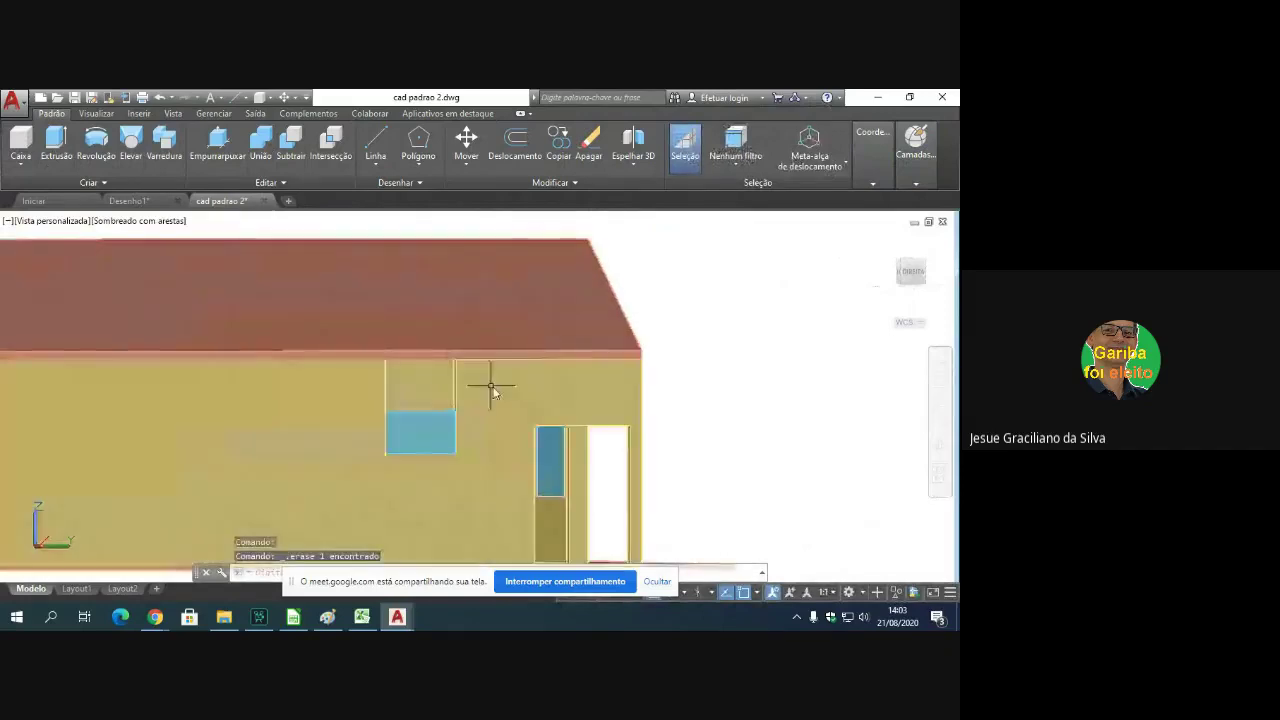
key("ctrl+z")
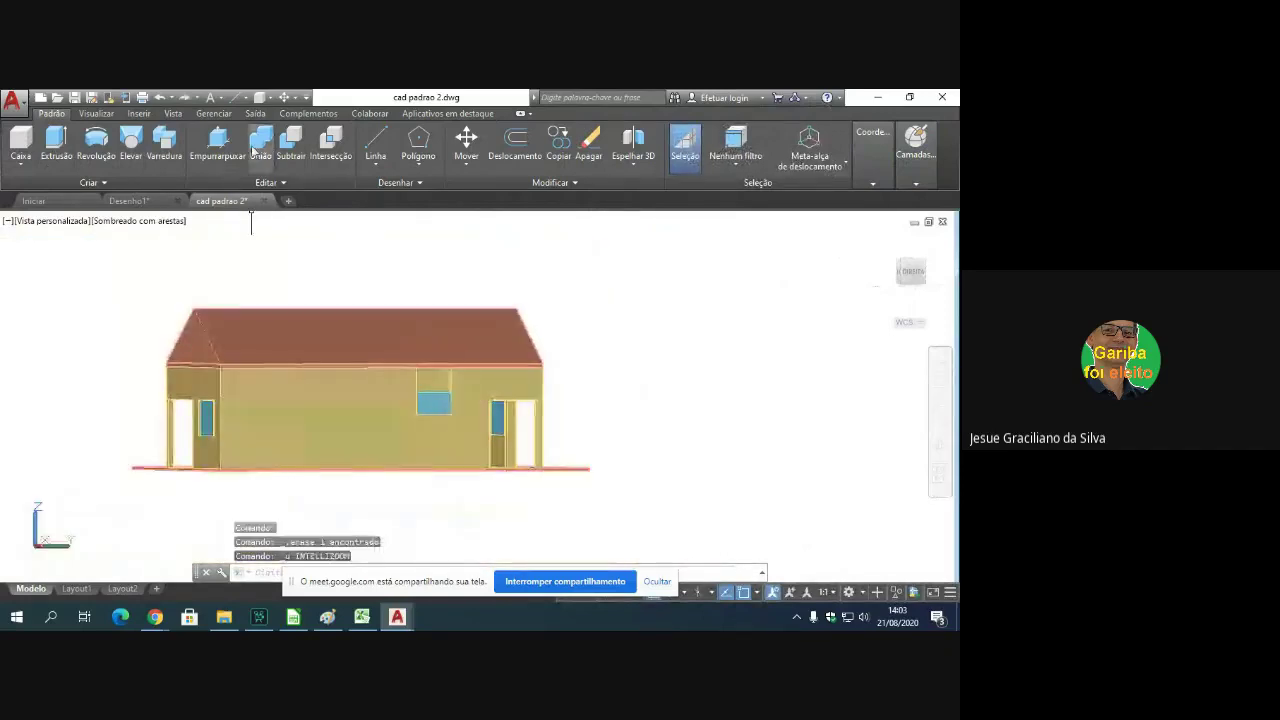
- Attempt a union of two walls, then cancel the operation
left_click(260, 142)
left_click(407, 413)
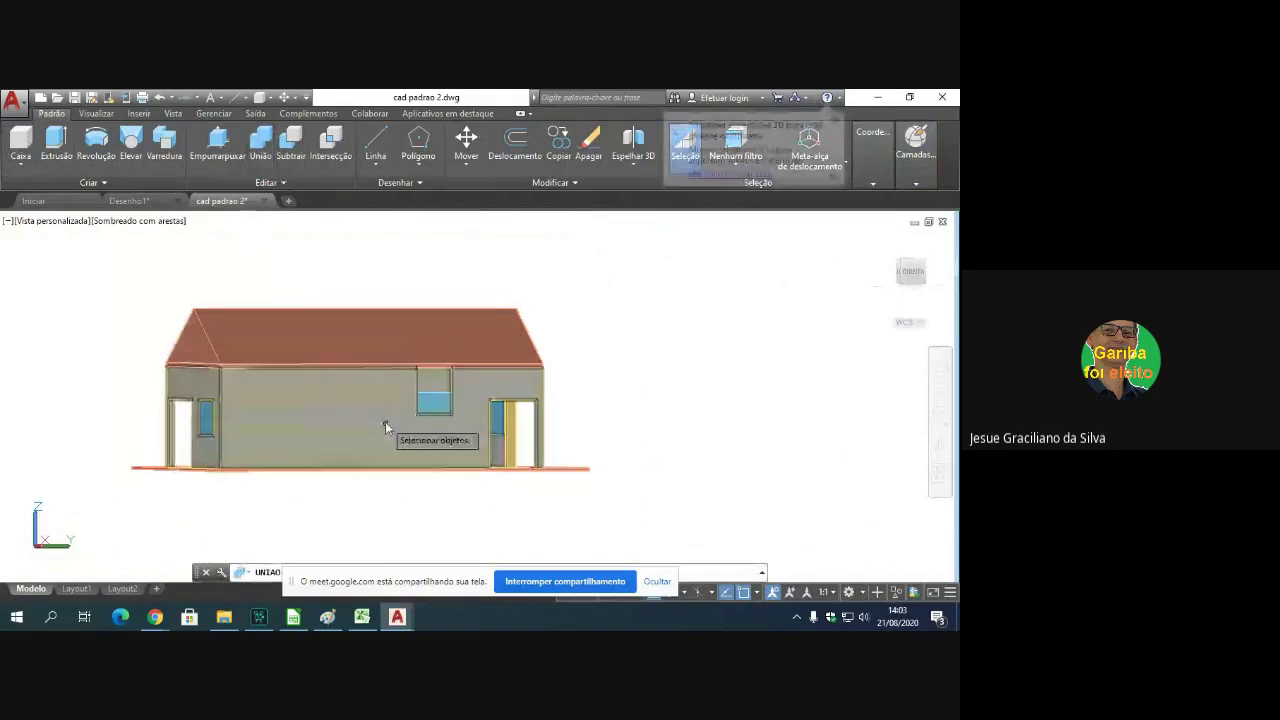
left_click(428, 380)
key("Return")
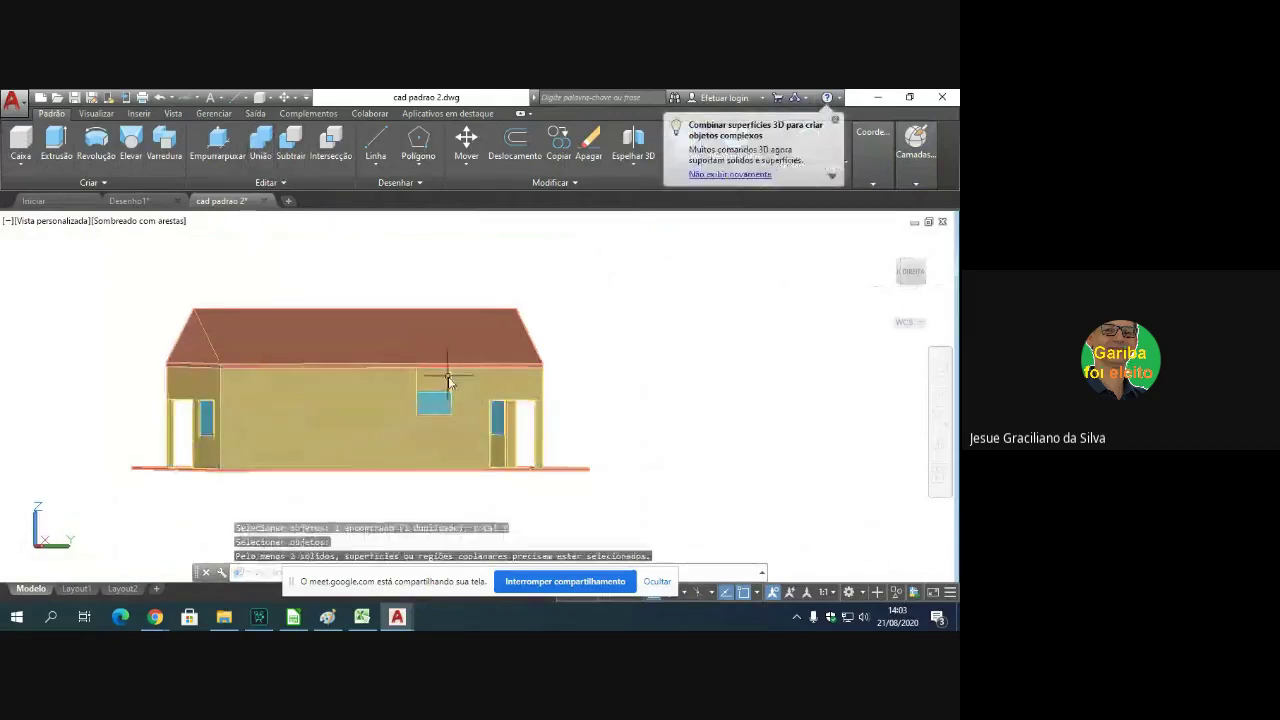
scroll(448, 380, "up", 3)
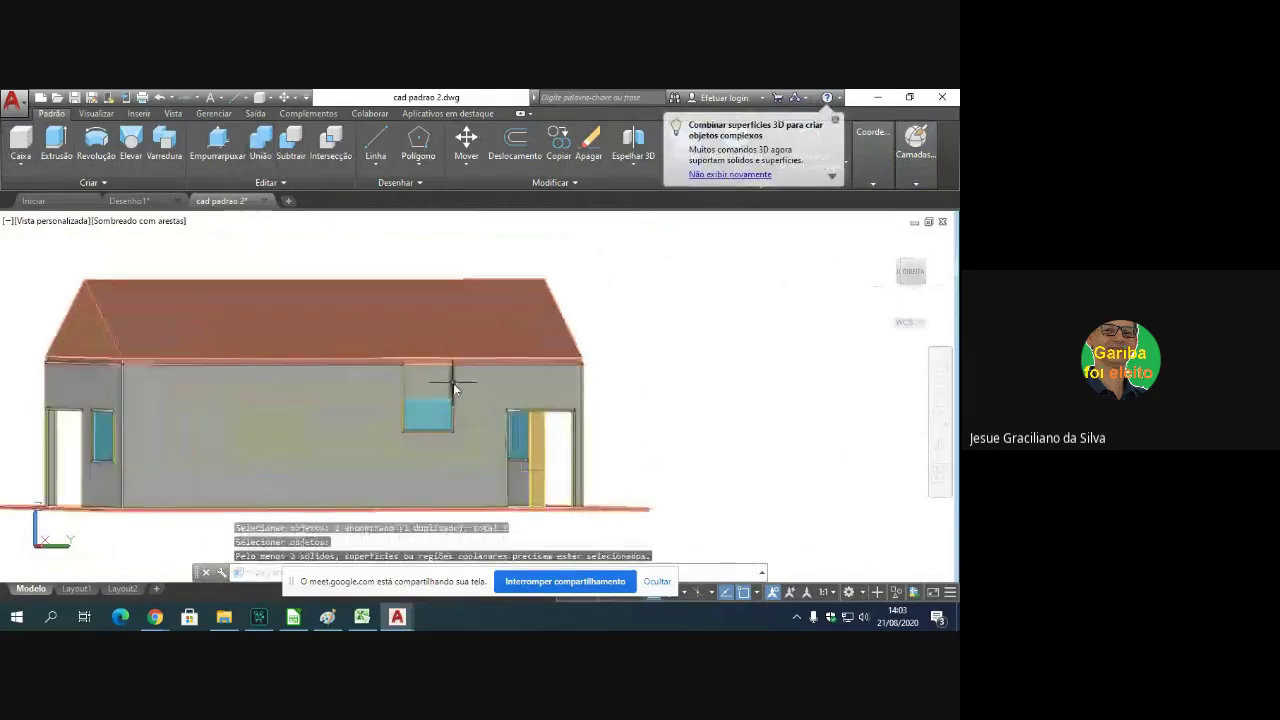
left_click(448, 372)
key("Escape")
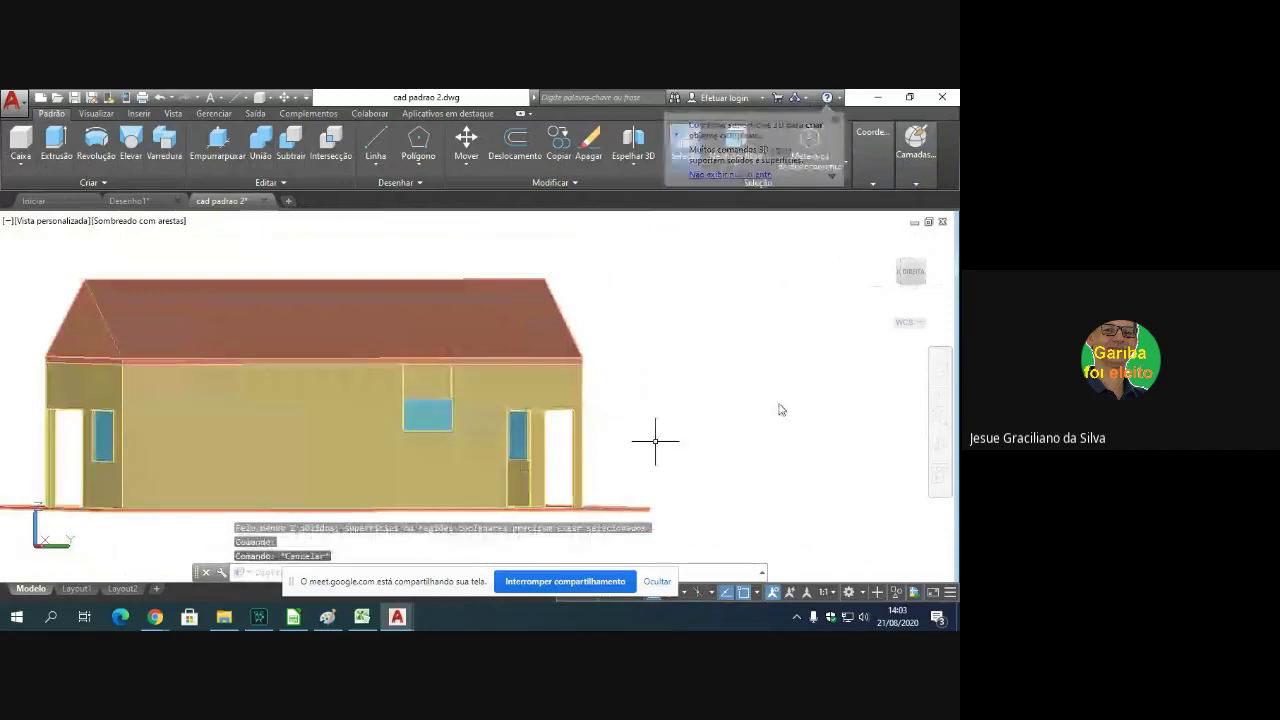
- Pan the house view to the right and orbit it
left_click(940, 395)
mouse_move(608, 437)
left_mouse_down()
mouse_move(753, 430)
mouse_move(608, 437)
mouse_move(626, 468)
mouse_move(533, 405)
mouse_move(443, 386)
mouse_move(380, 434)
mouse_move(355, 412)
left_mouse_up()
left_click(938, 450)
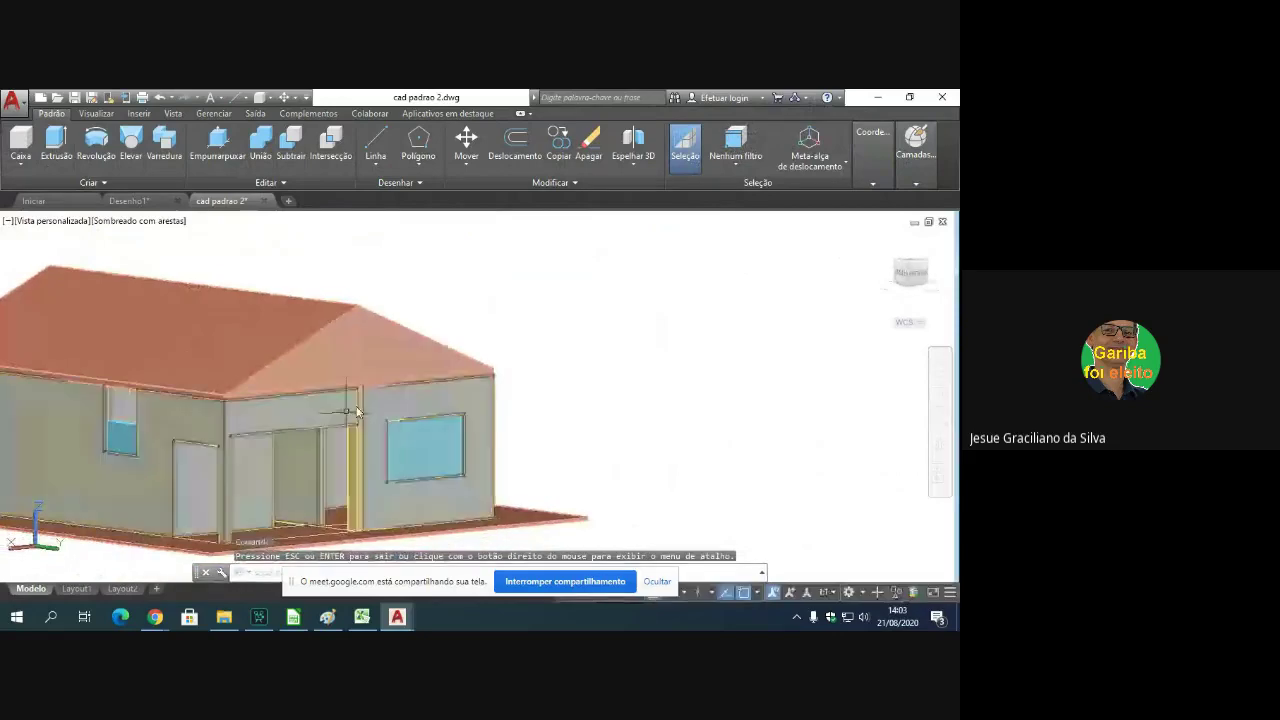
- Retry uniting the walls, abandon it, and expand the Camadas panel
left_click(261, 146)
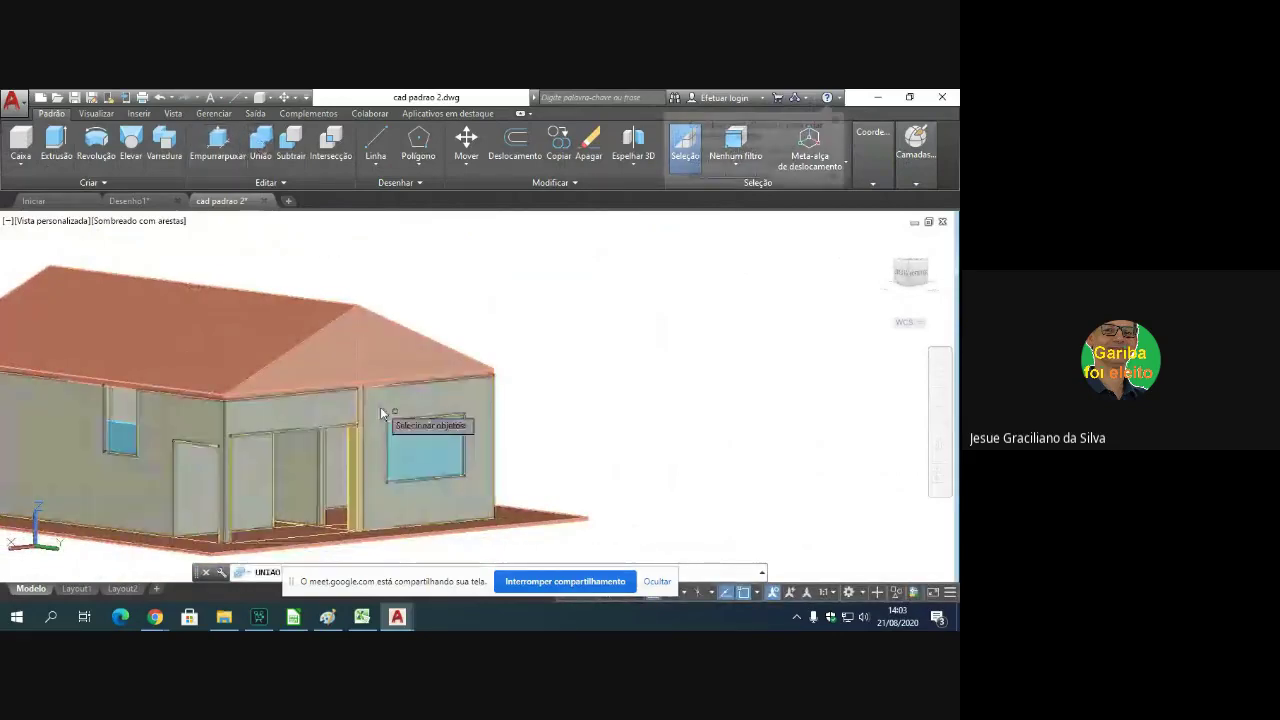
left_click(380, 408)
left_click(358, 447)
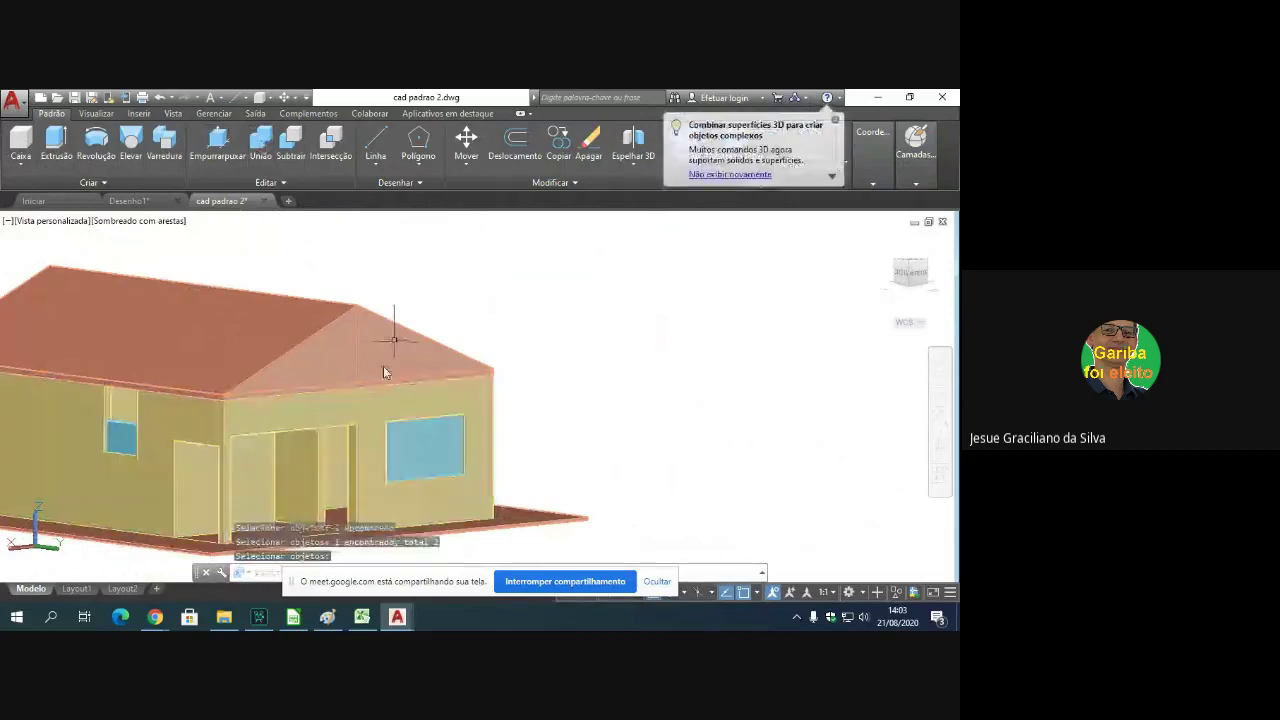
scroll(383, 366, "down", 2)
key("Return")
key("Return")
left_click(229, 401)
left_click(229, 401)
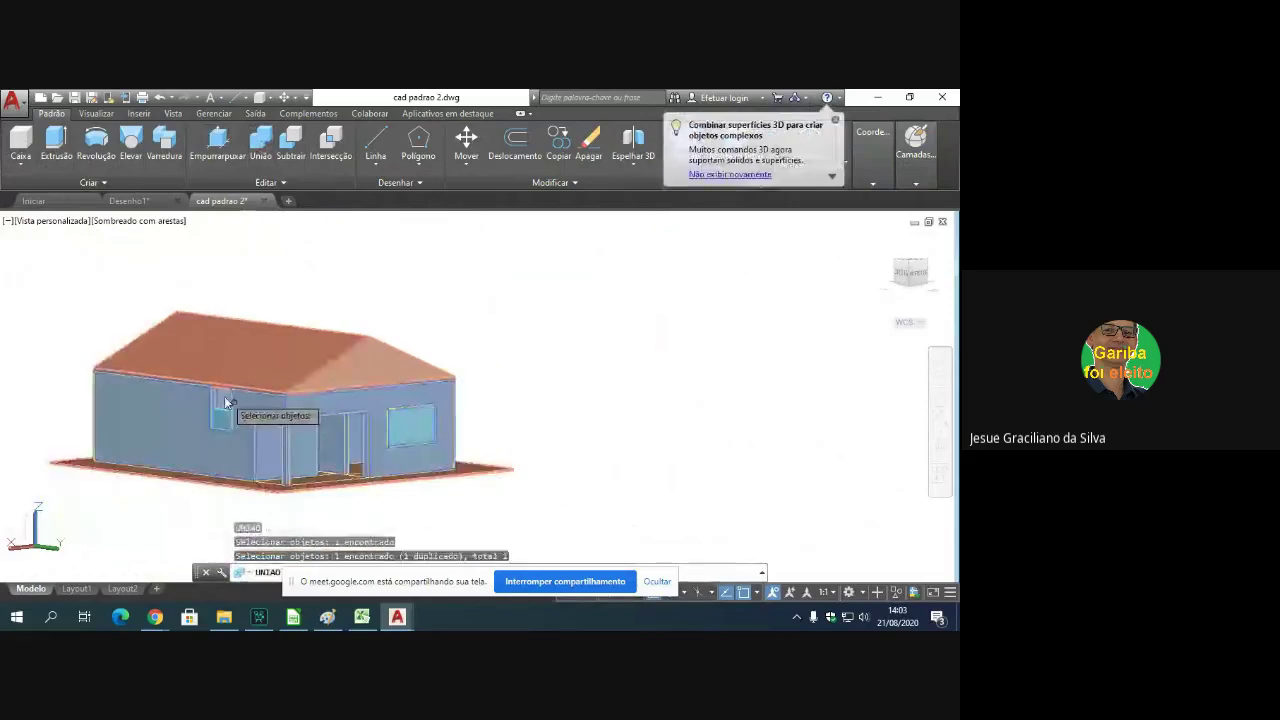
key("Return")
left_click(270, 408)
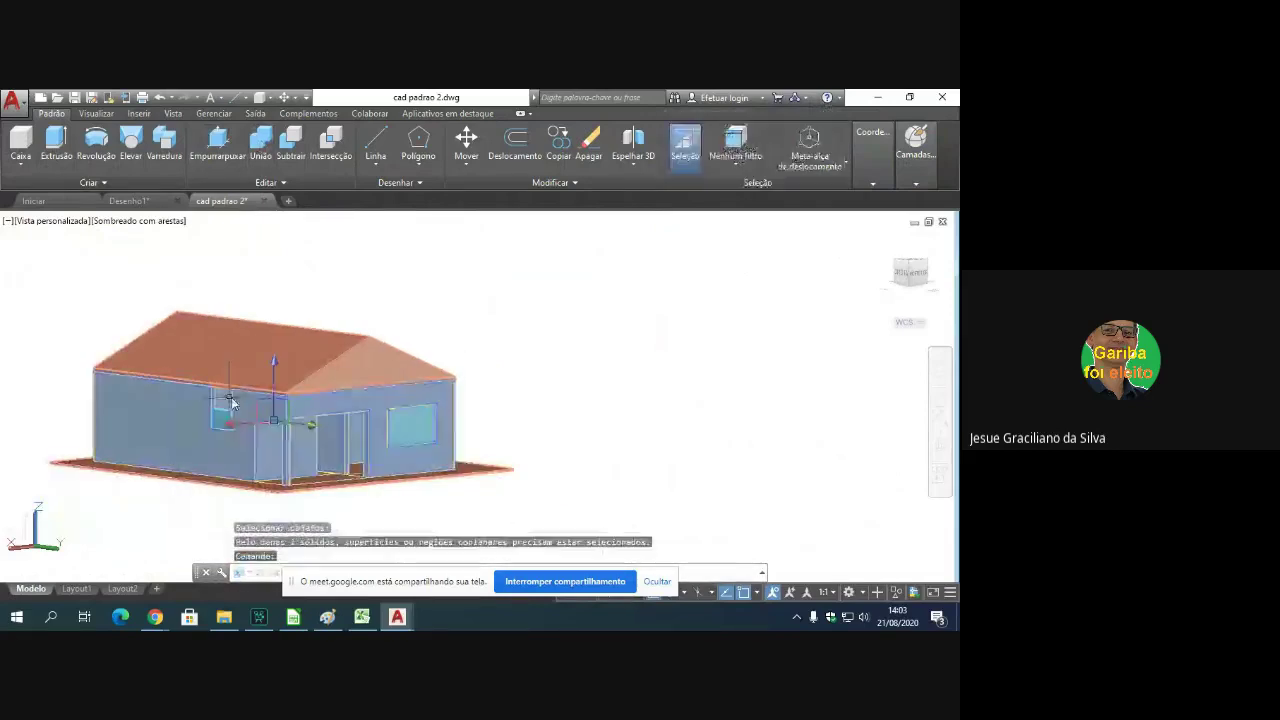
key("Escape")
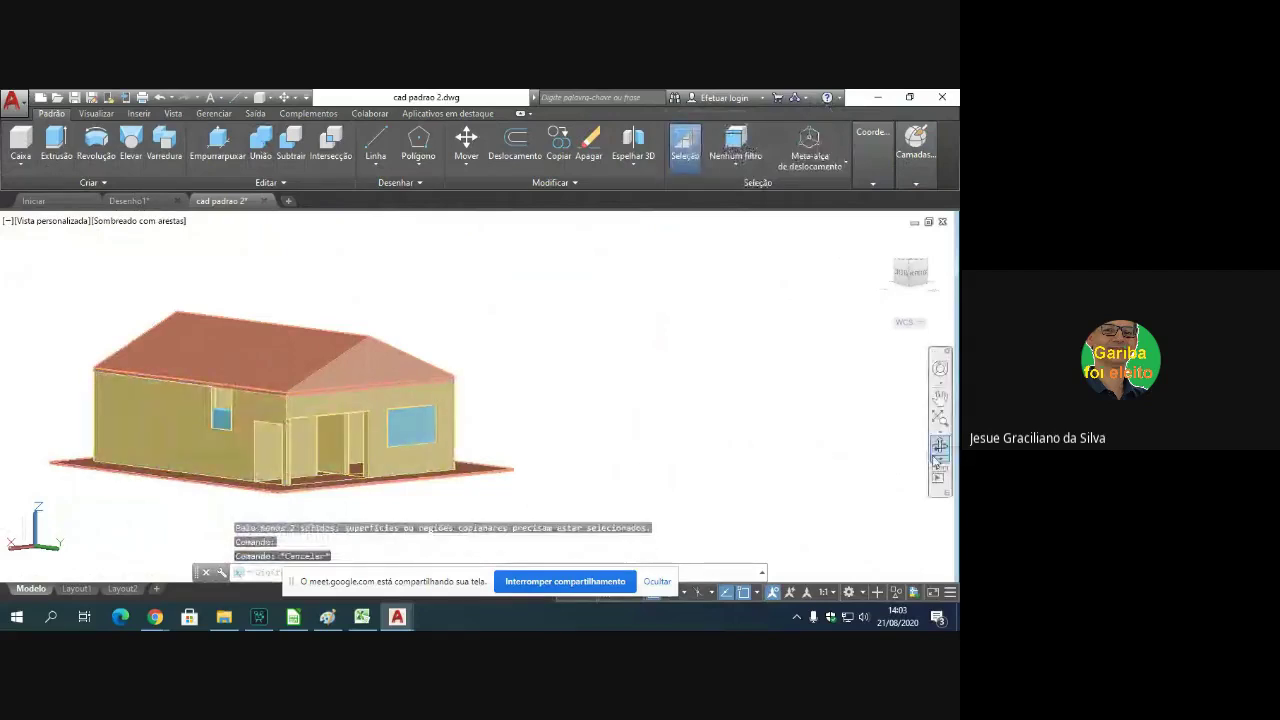
left_click(917, 185)
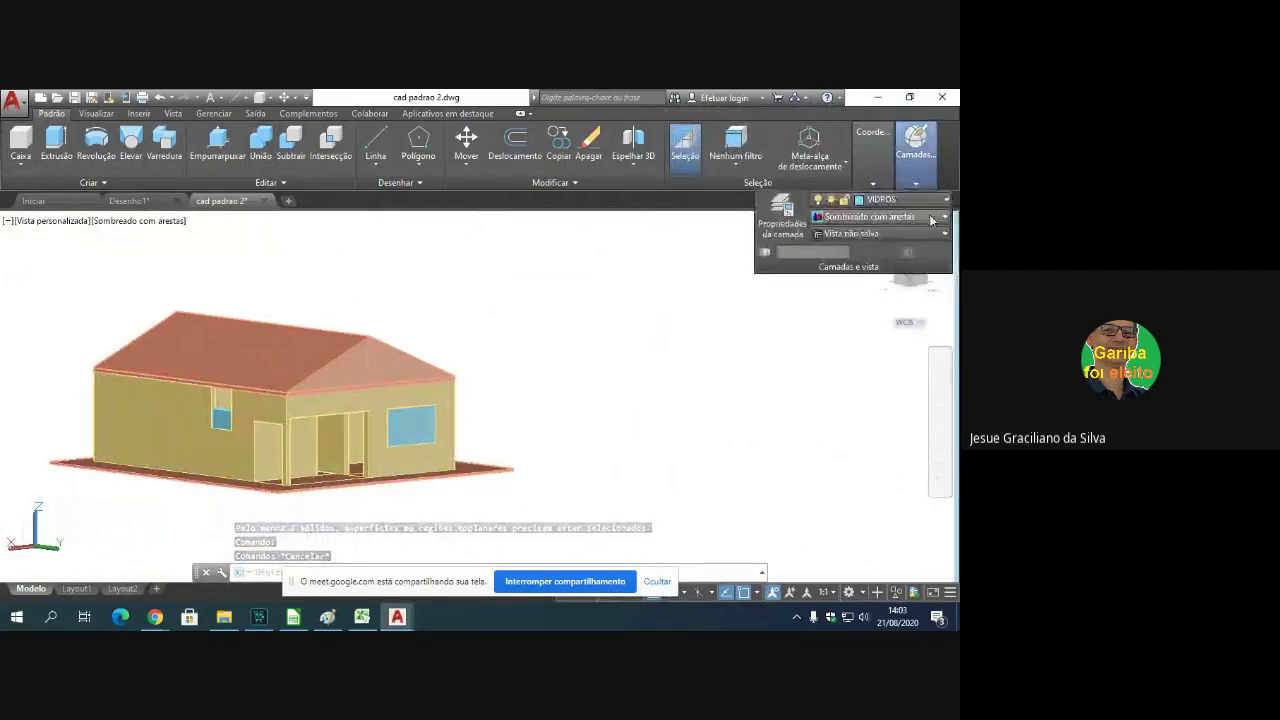
- Switch the display to 2D Wireframe and zoom in on the house
left_click(929, 216)
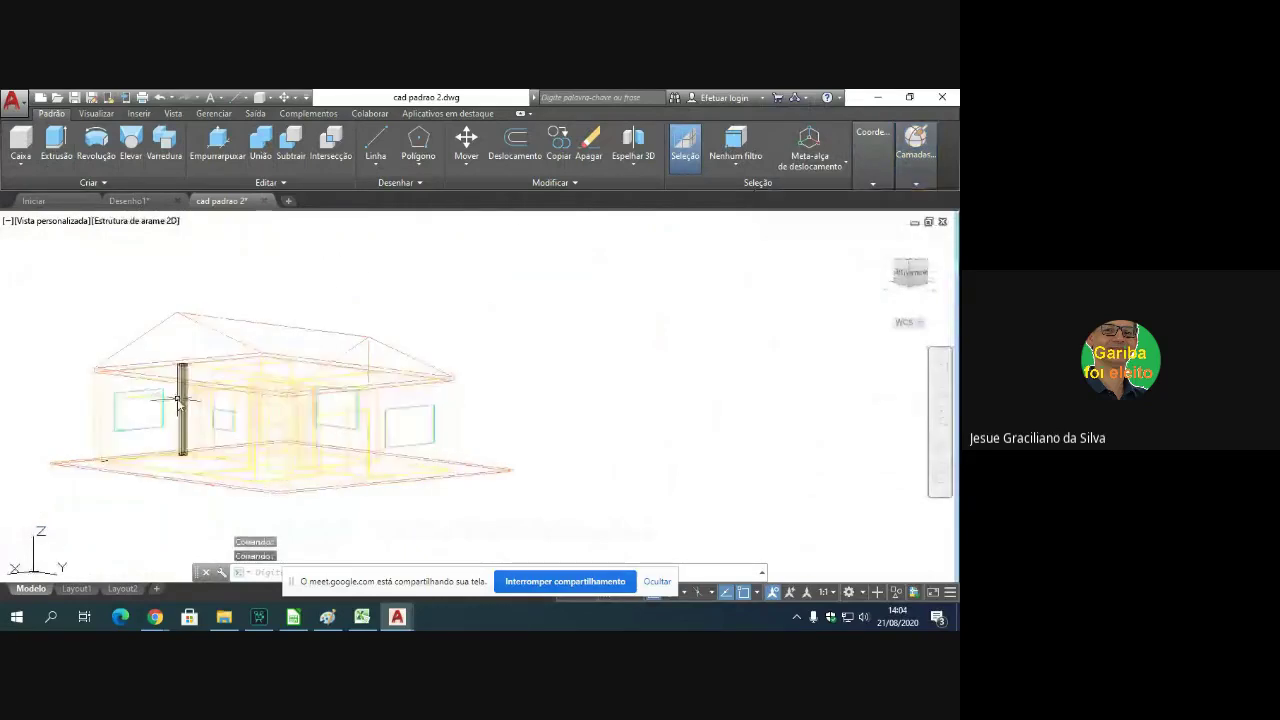
scroll(177, 400, "up", 5)
scroll(220, 405, "up", 3)
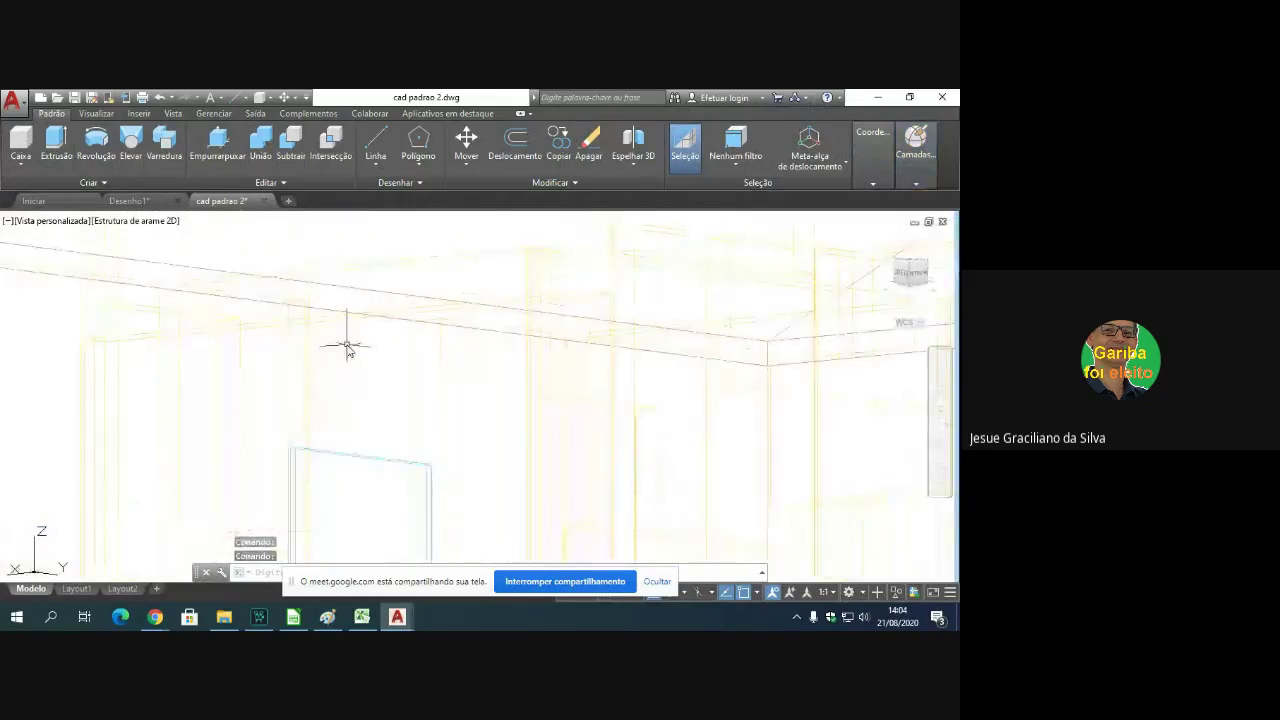
scroll(432, 323, "up", 2)
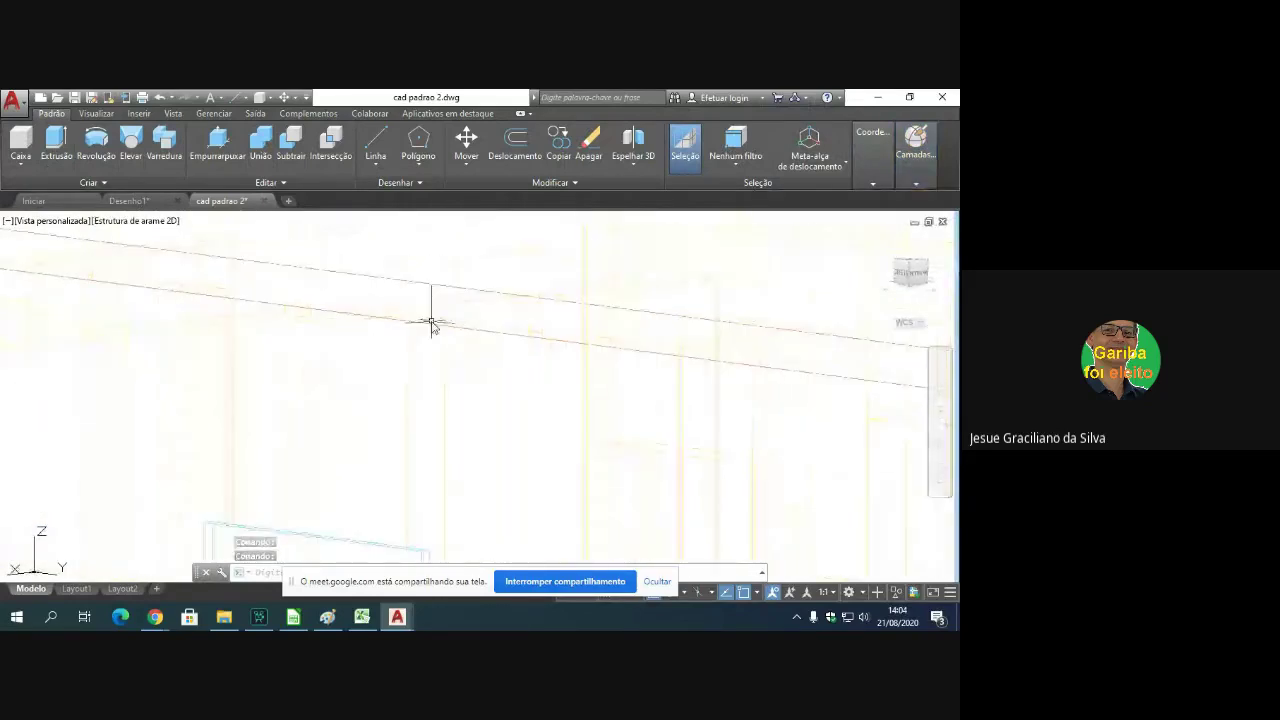
- Draw a 70-high box in the small window opening as a glass pane
left_click(20, 140)
left_click(229, 287)
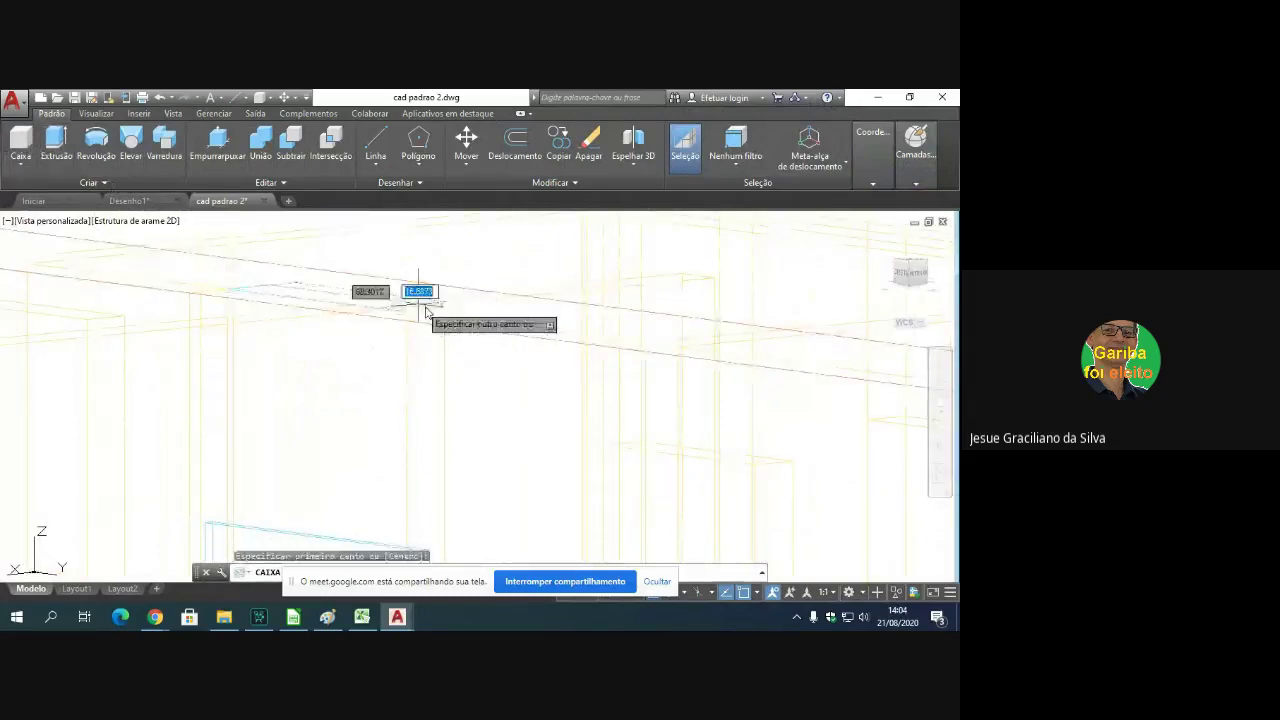
left_click(406, 323)
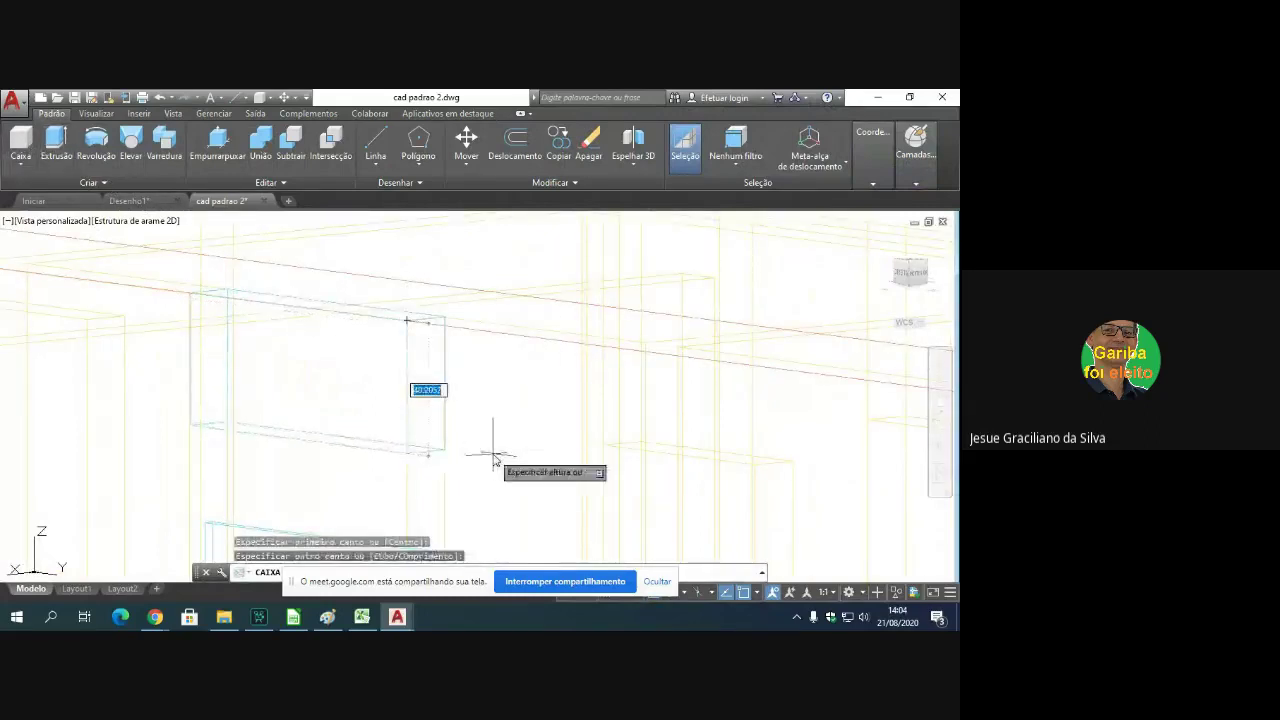
type("70")
key("Return")
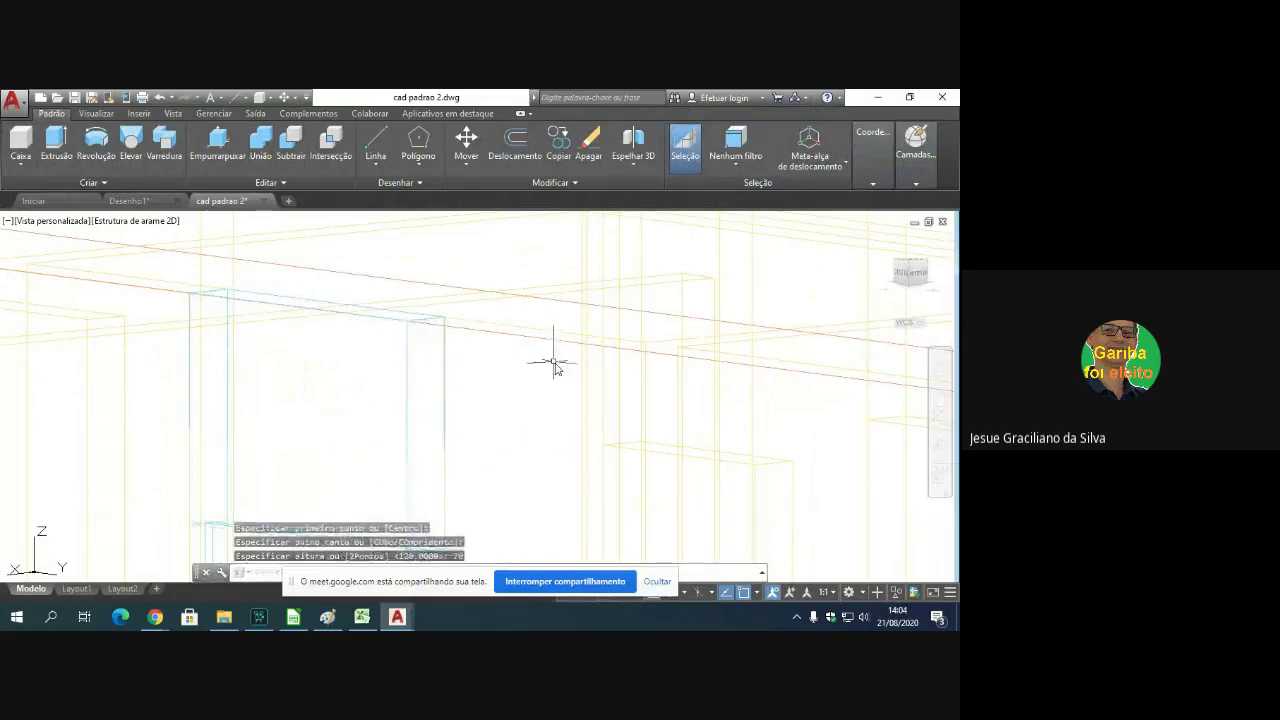
scroll(586, 430, "down", 3)
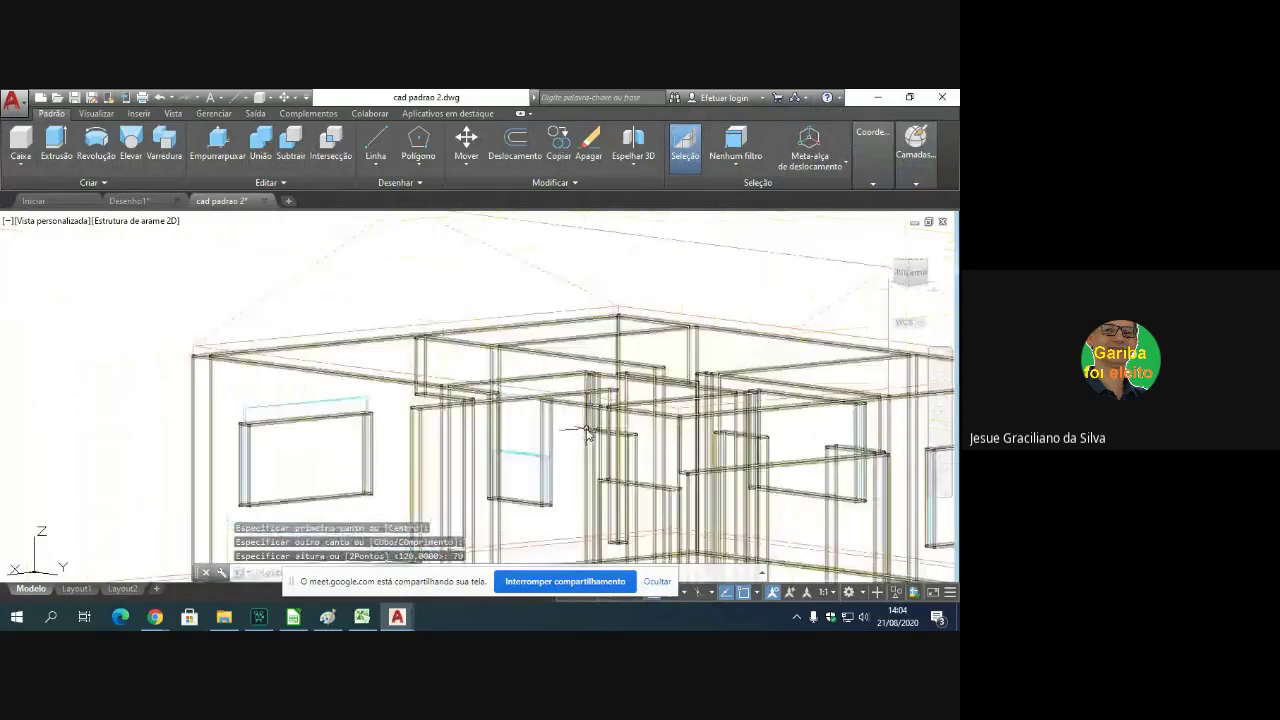
scroll(588, 432, "up", 2)
- Move the pane box to PISO E TETO, then PAREDE 3D layer, and choose a visual style
left_click(545, 450)
left_click(916, 183)
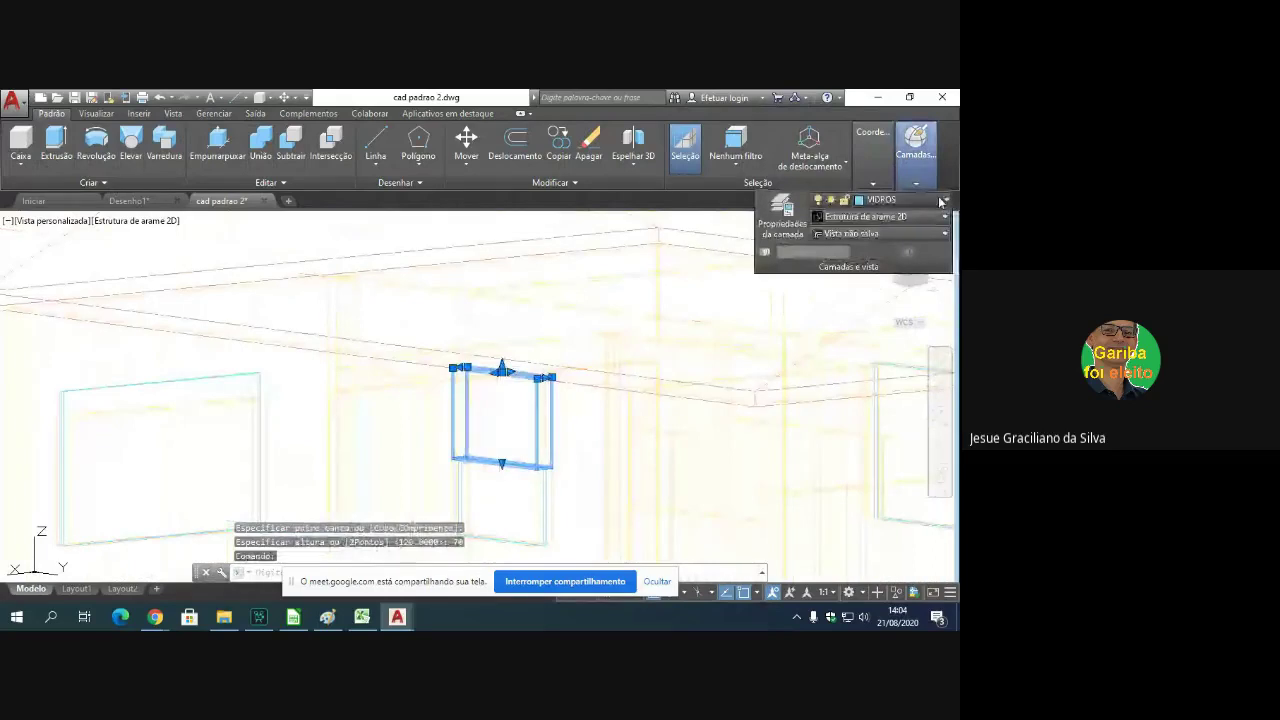
left_click(940, 201)
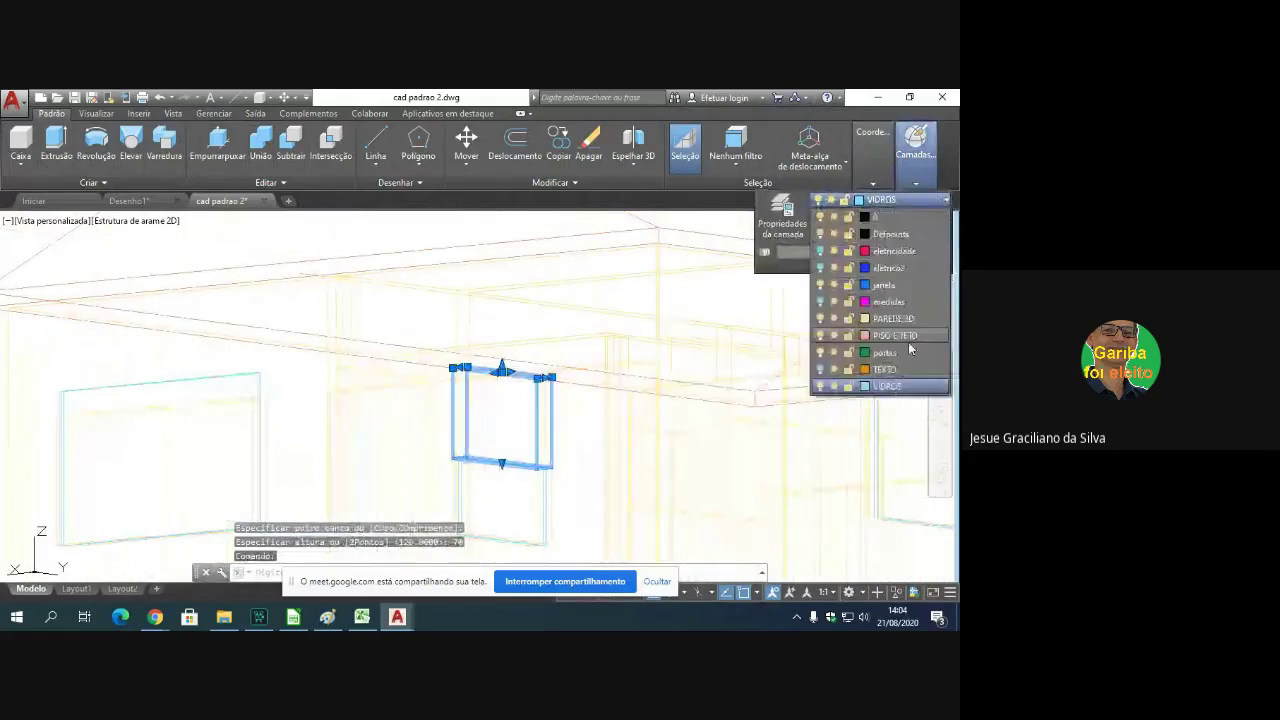
left_click(909, 341)
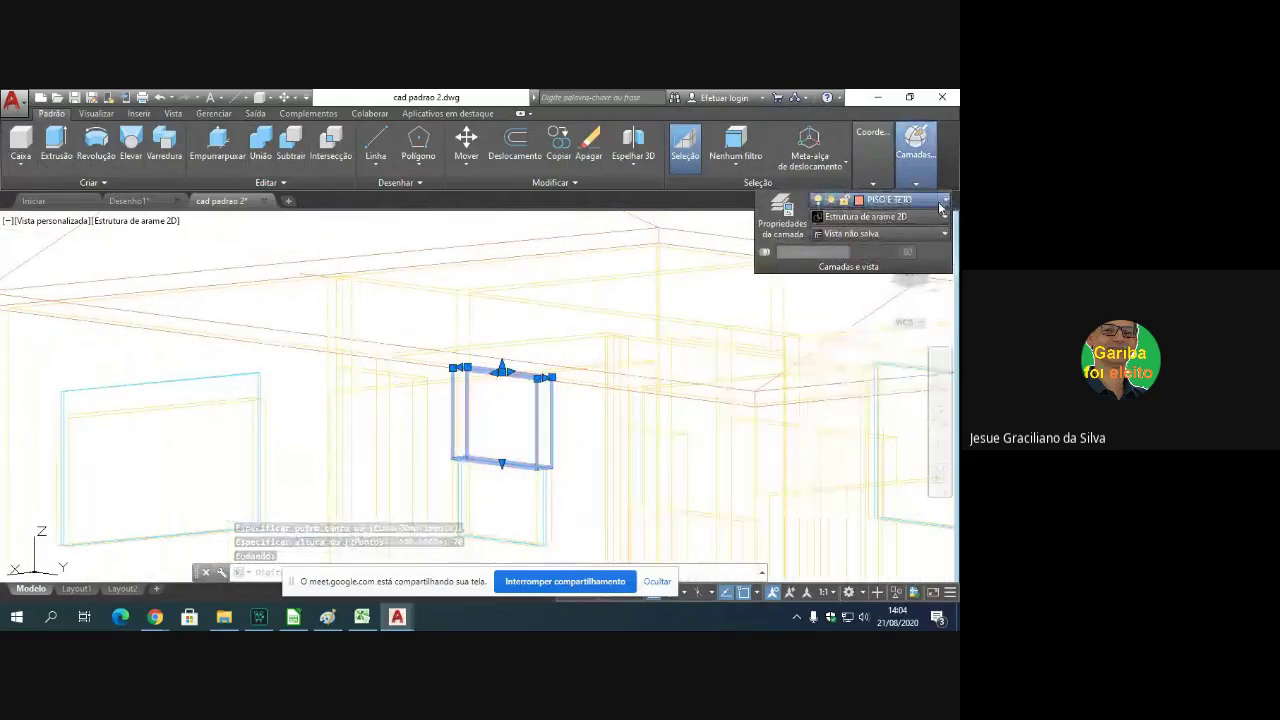
left_click(940, 201)
left_click(905, 328)
key("Escape")
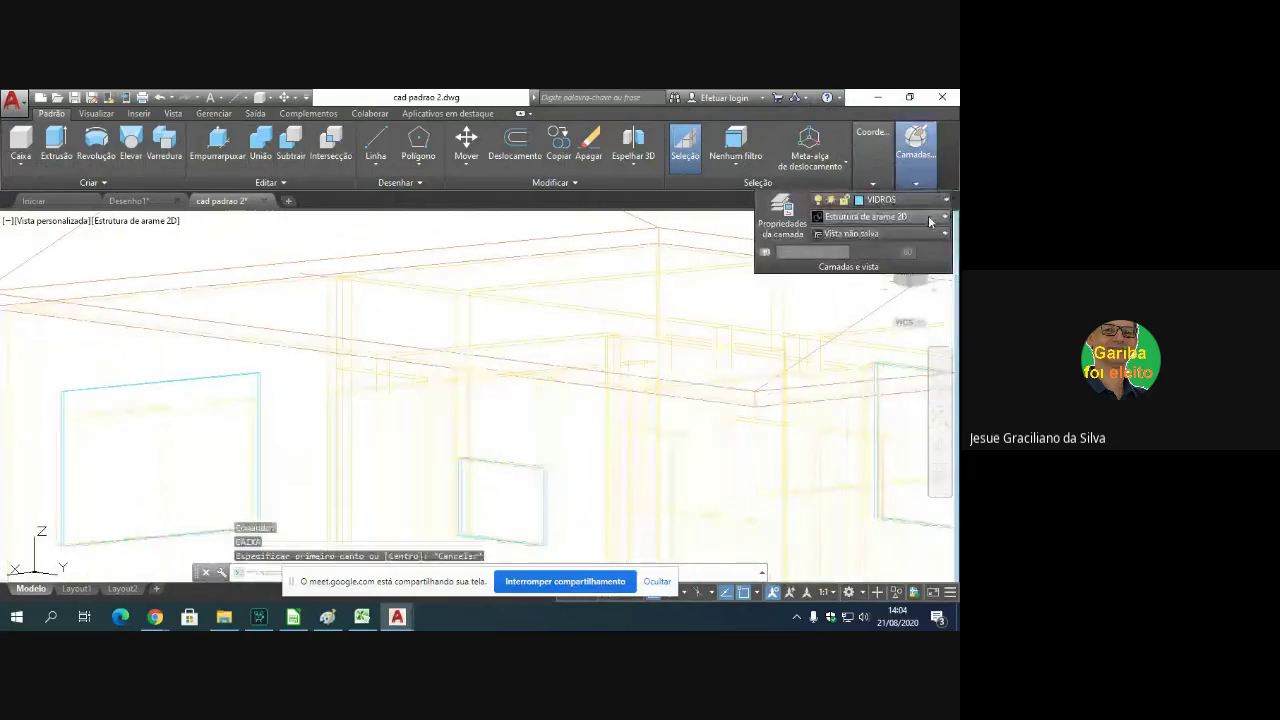
left_click(928, 215)
- Show the house in the Conceitual visual style and orbit it to look from above
left_click(805, 347)
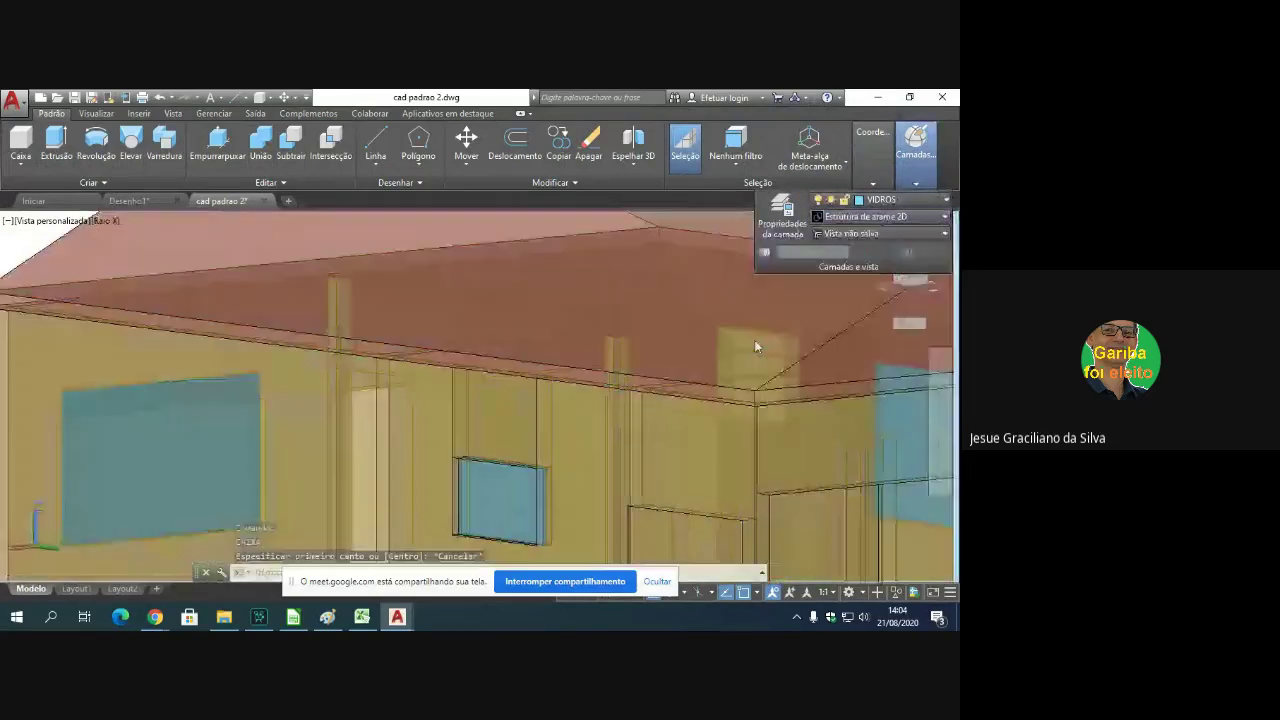
scroll(724, 345, "down", 2)
scroll(724, 345, "down", 5)
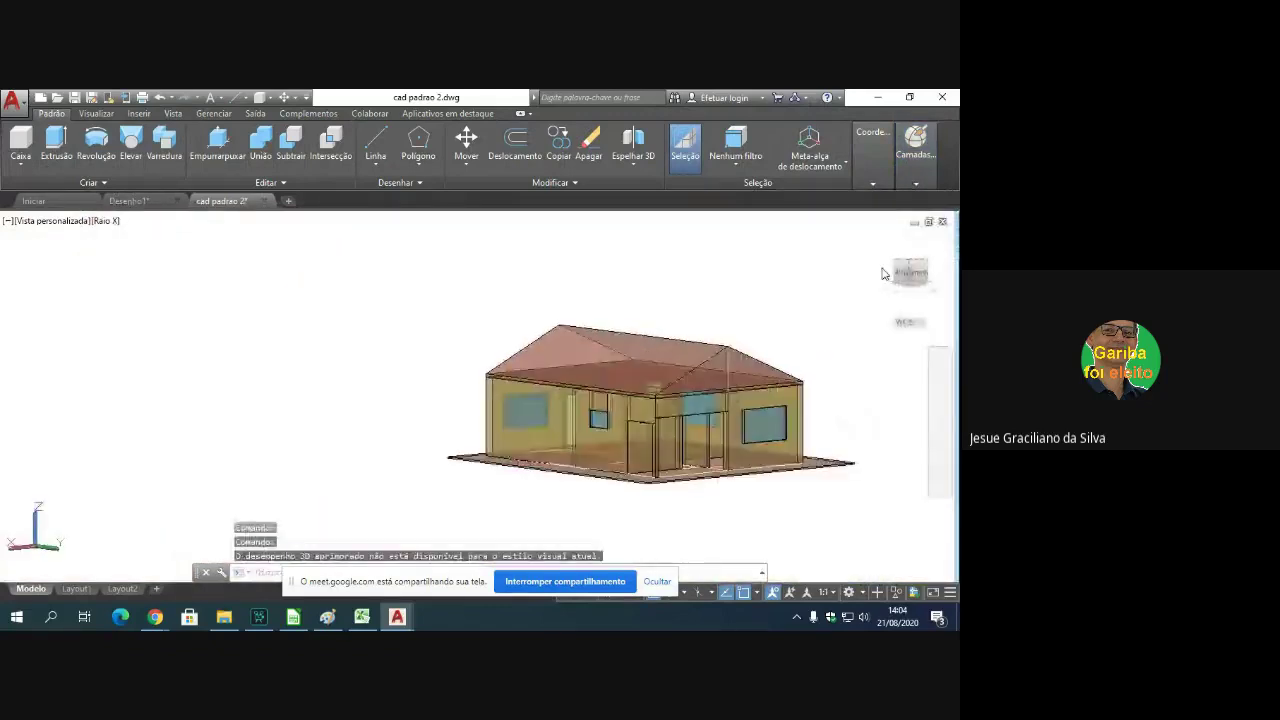
scroll(737, 385, "down", 3)
scroll(837, 371, "up", 2)
left_click(916, 184)
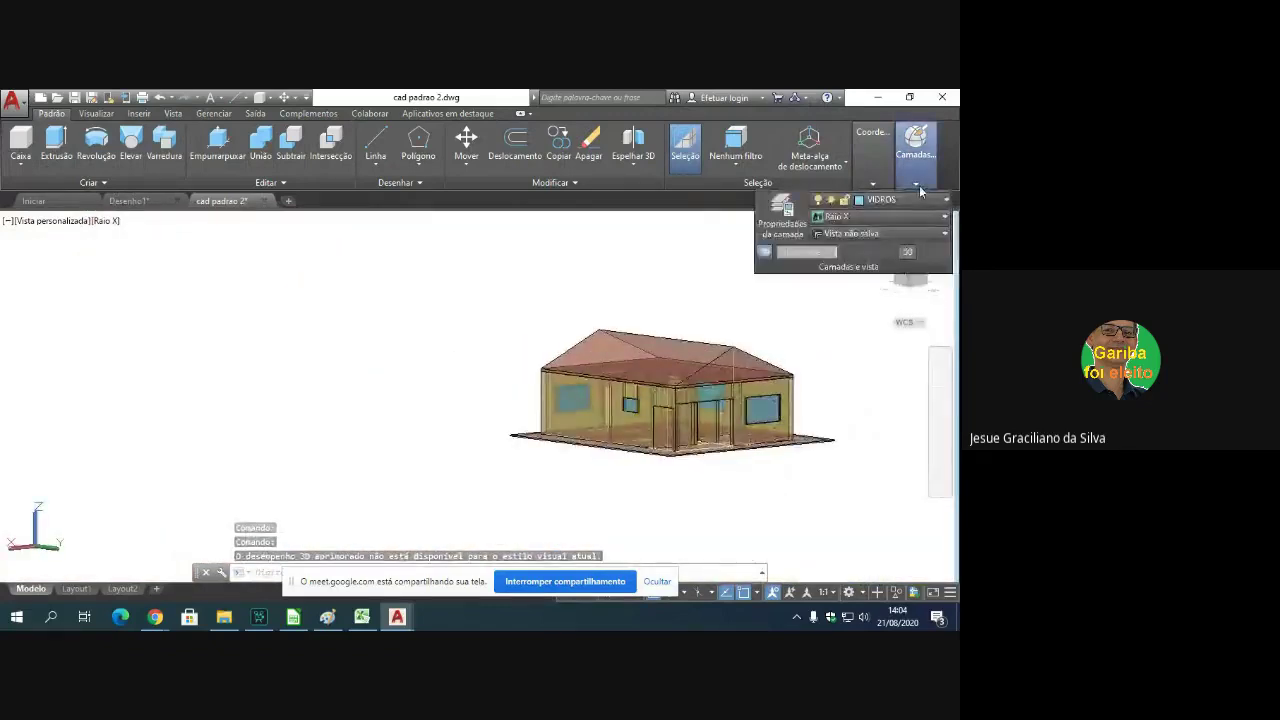
left_click(880, 216)
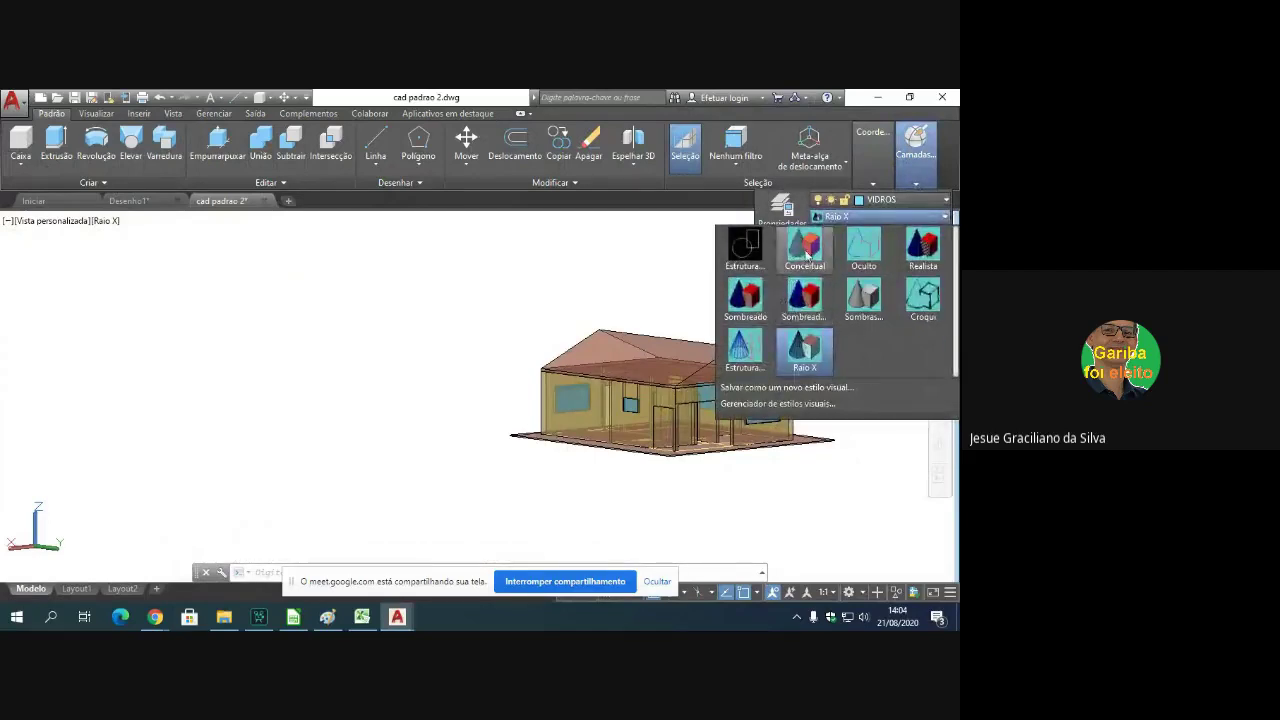
left_click(804, 246)
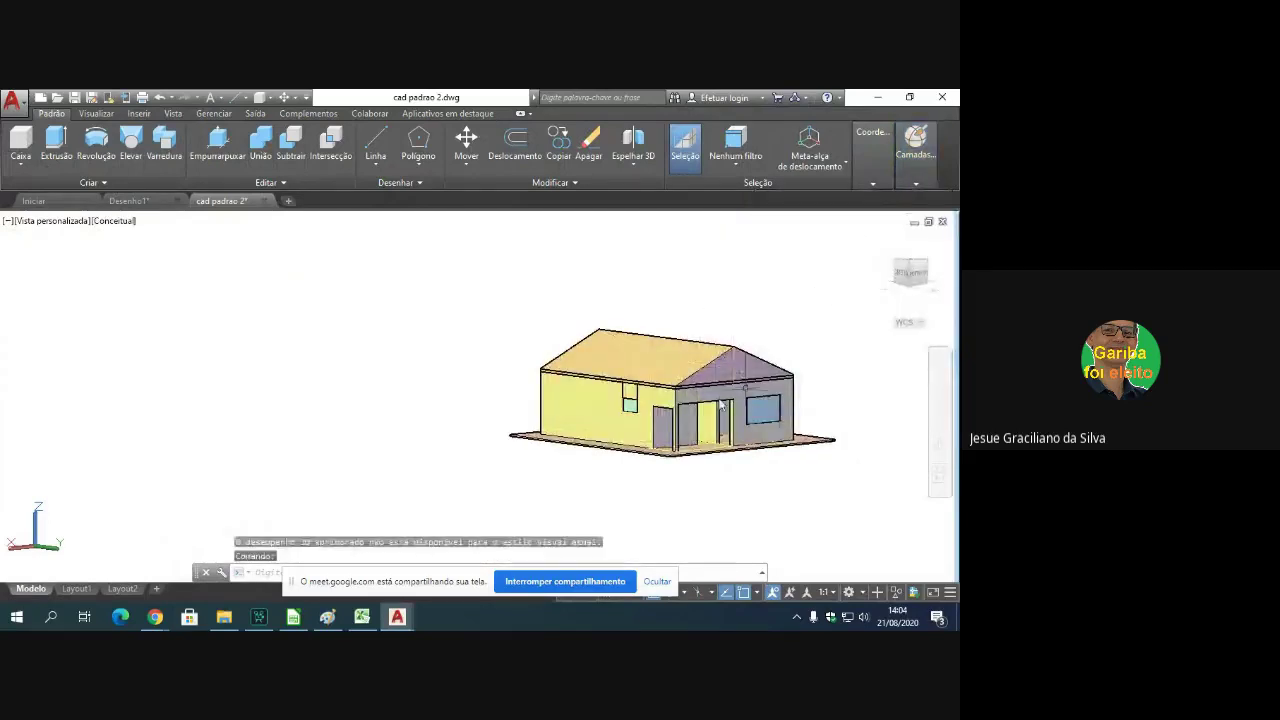
left_click(938, 445)
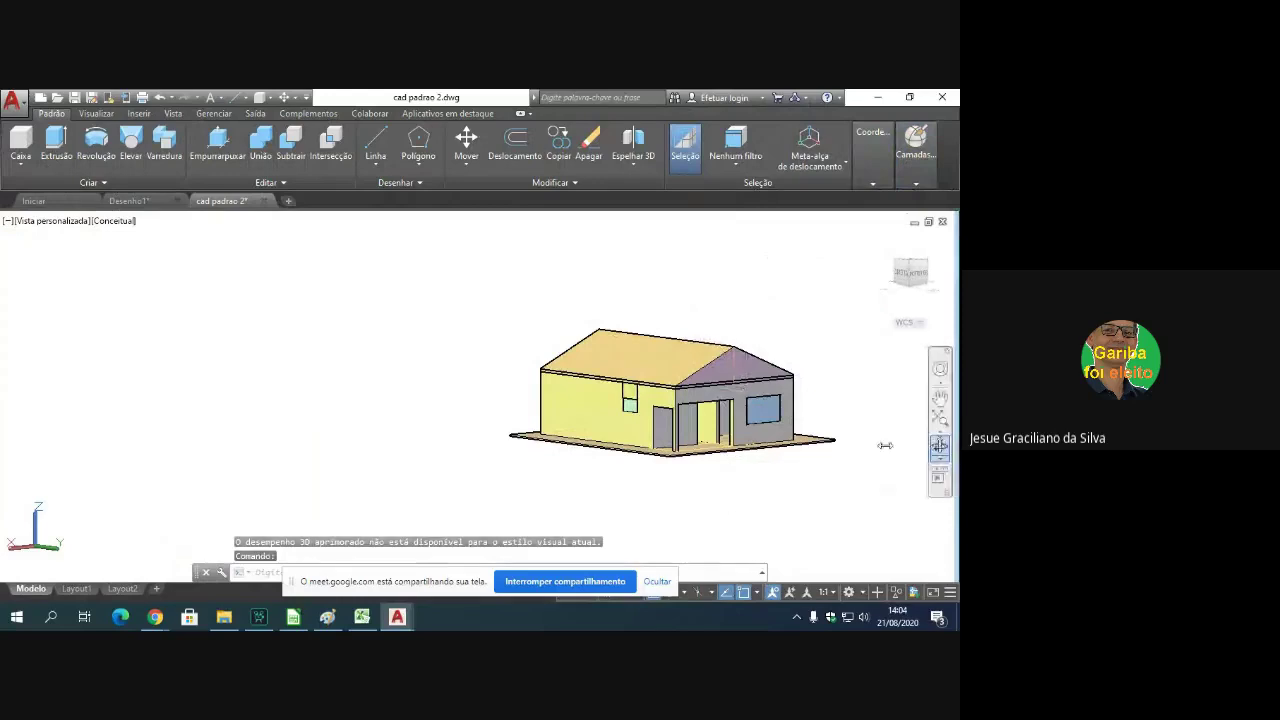
mouse_move(770, 440)
left_mouse_down()
mouse_move(719, 457)
mouse_move(823, 474)
left_mouse_up()
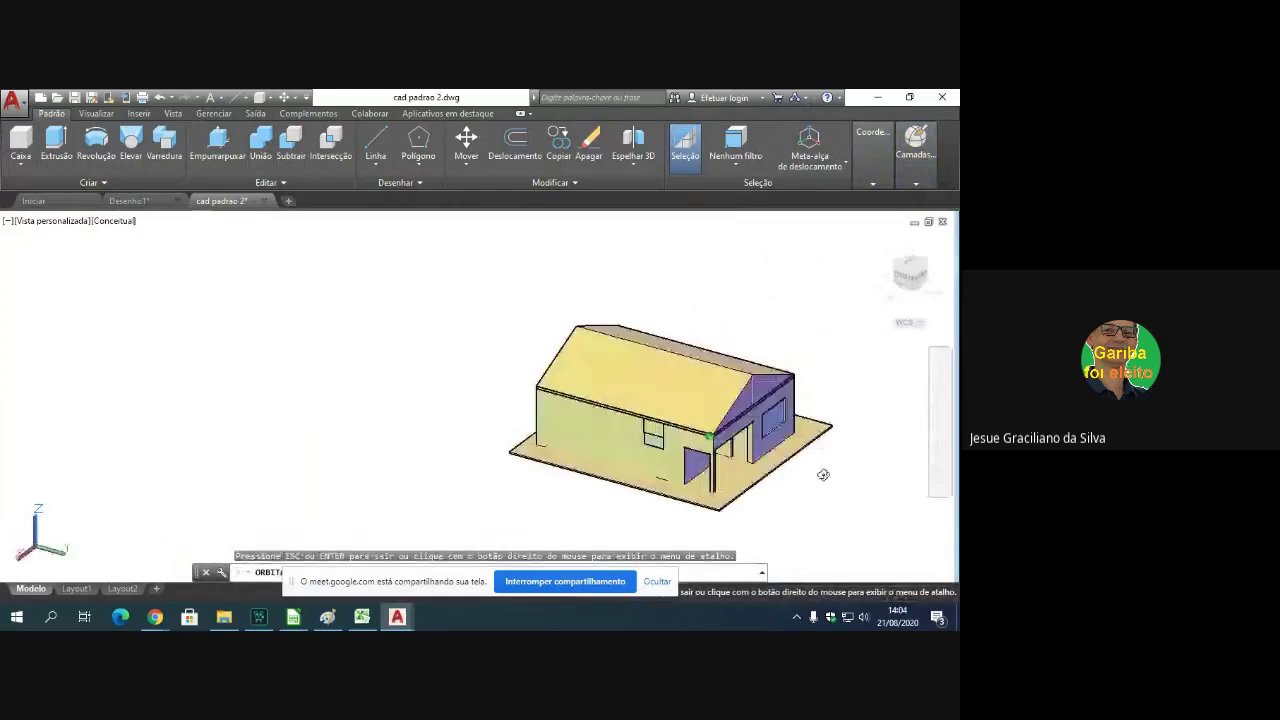
key("Escape")
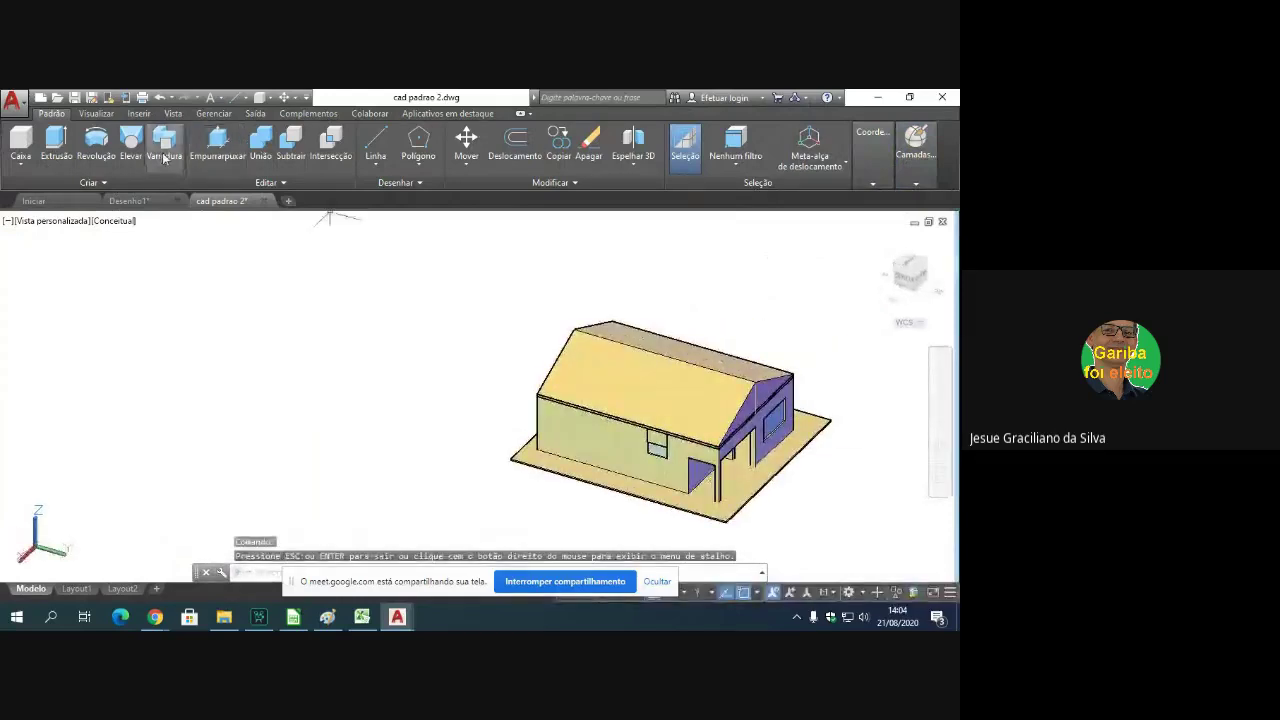
- Merge two of the house's solids into one with UNIAO
left_click(260, 145)
left_click(632, 448)
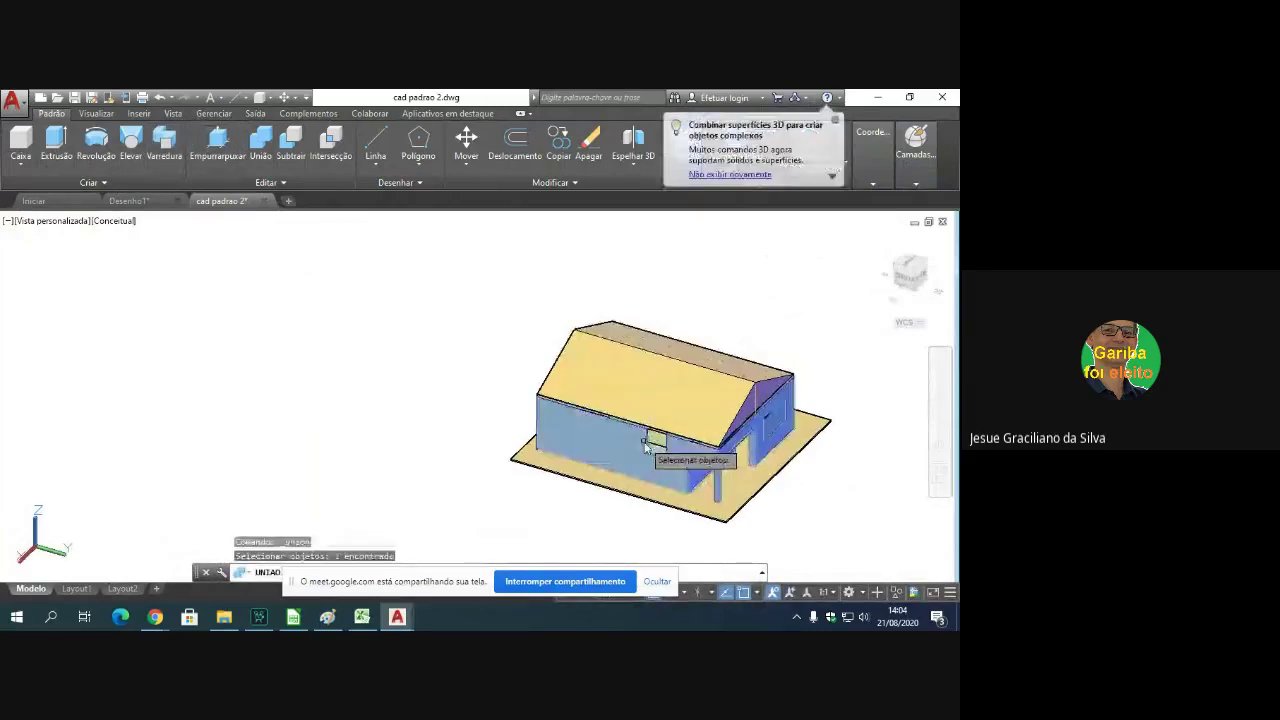
left_click(690, 447)
key("Return")
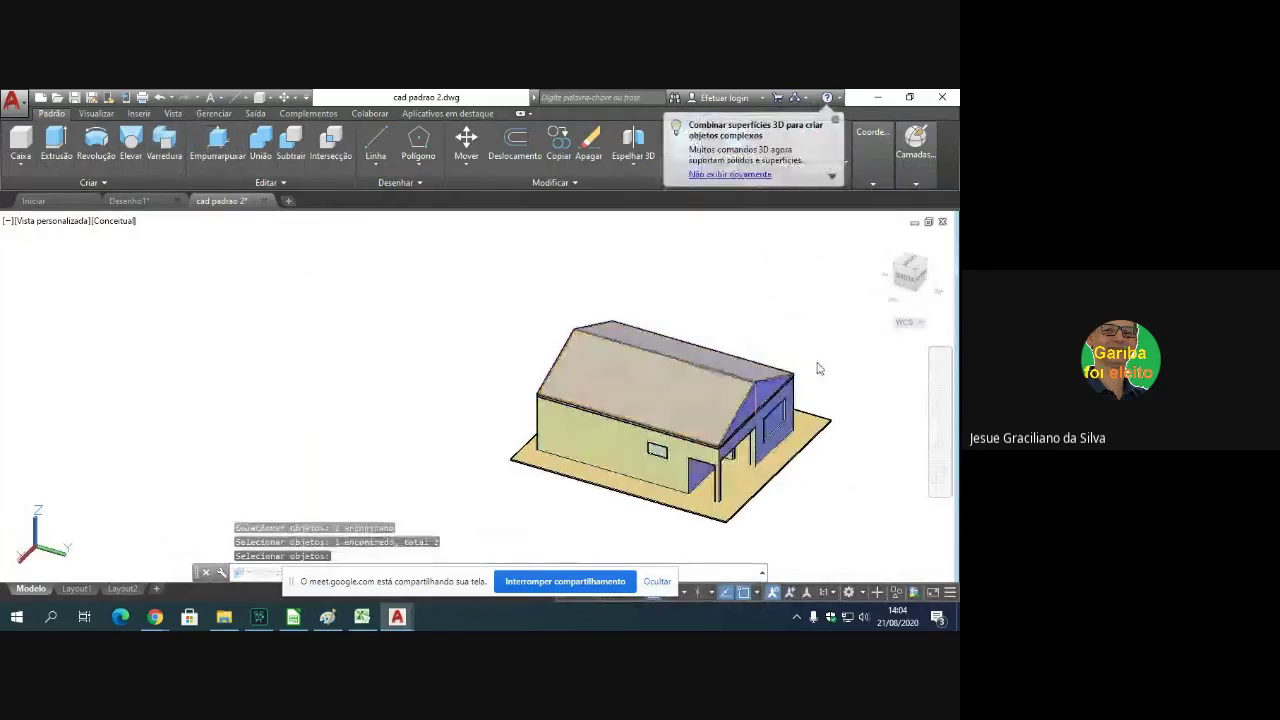
left_click(916, 184)
- Switch the house to the Sombreado visual style and orbit closer around the porch and door
left_click(917, 217)
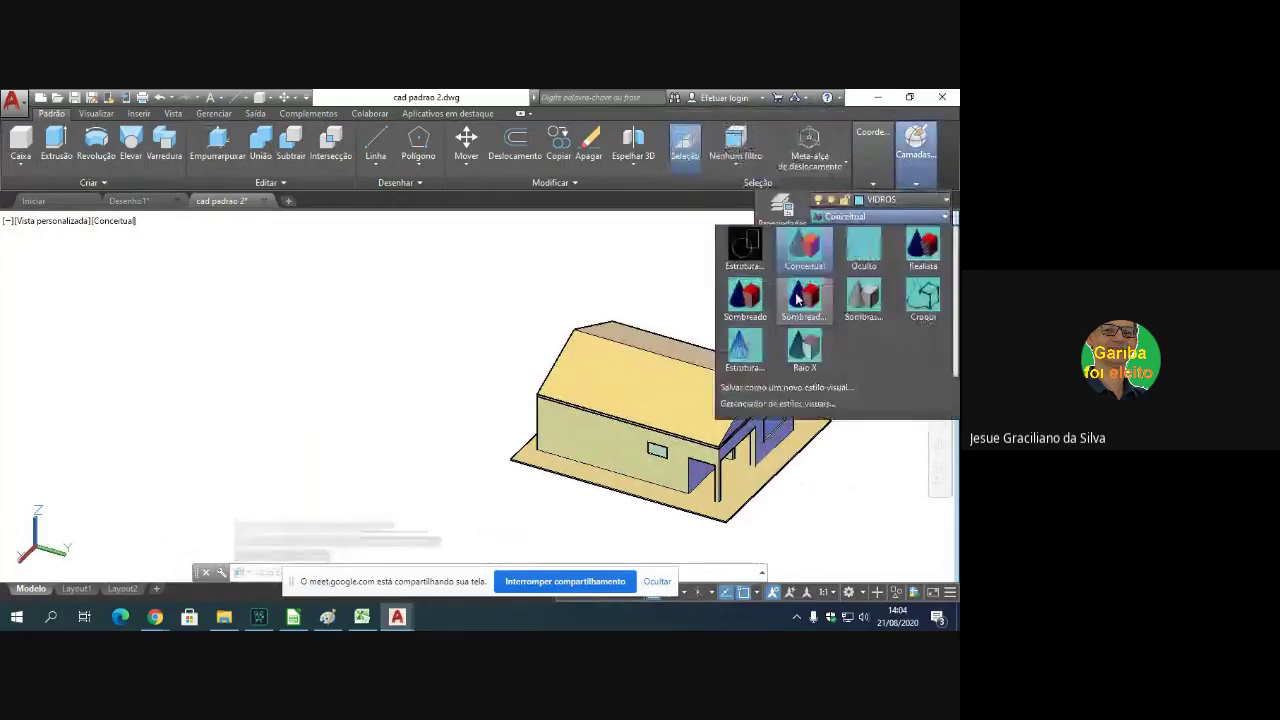
left_click(797, 298)
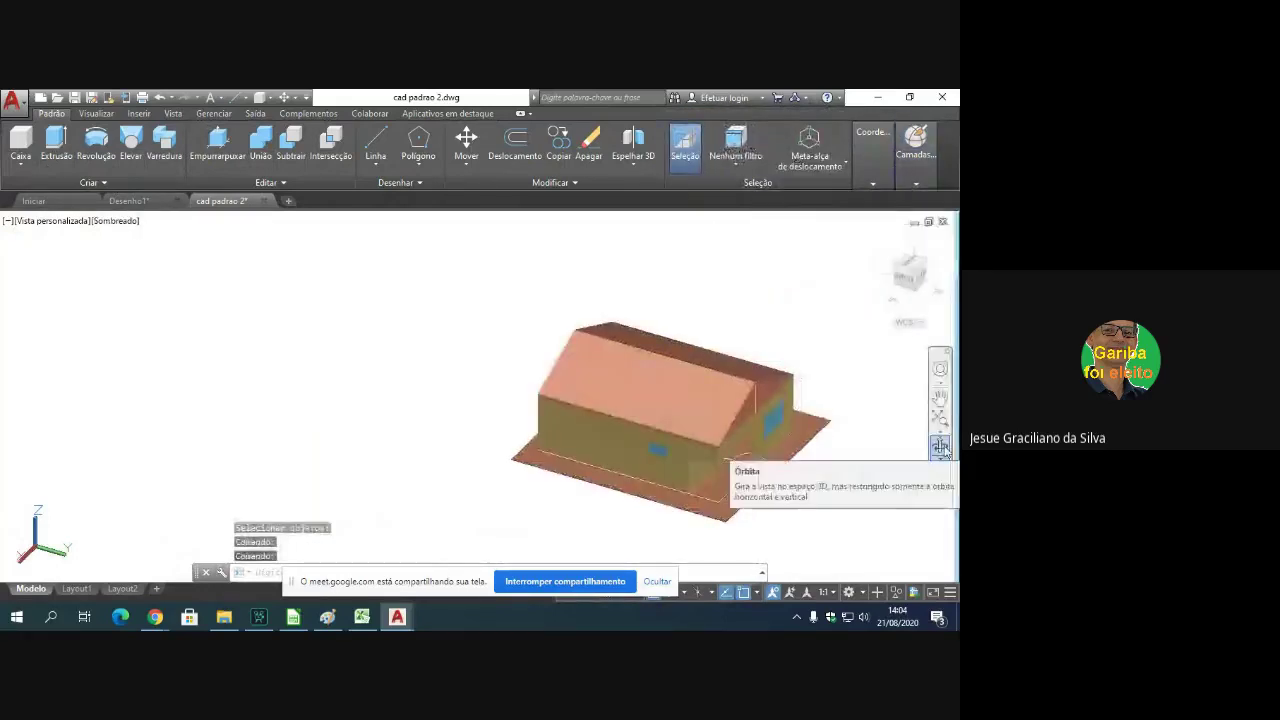
left_click(940, 447)
mouse_move(805, 443)
left_mouse_down()
mouse_move(682, 407)
mouse_move(902, 407)
mouse_move(768, 400)
mouse_move(457, 438)
mouse_move(759, 475)
left_mouse_up()
scroll(759, 475, "up", 2)
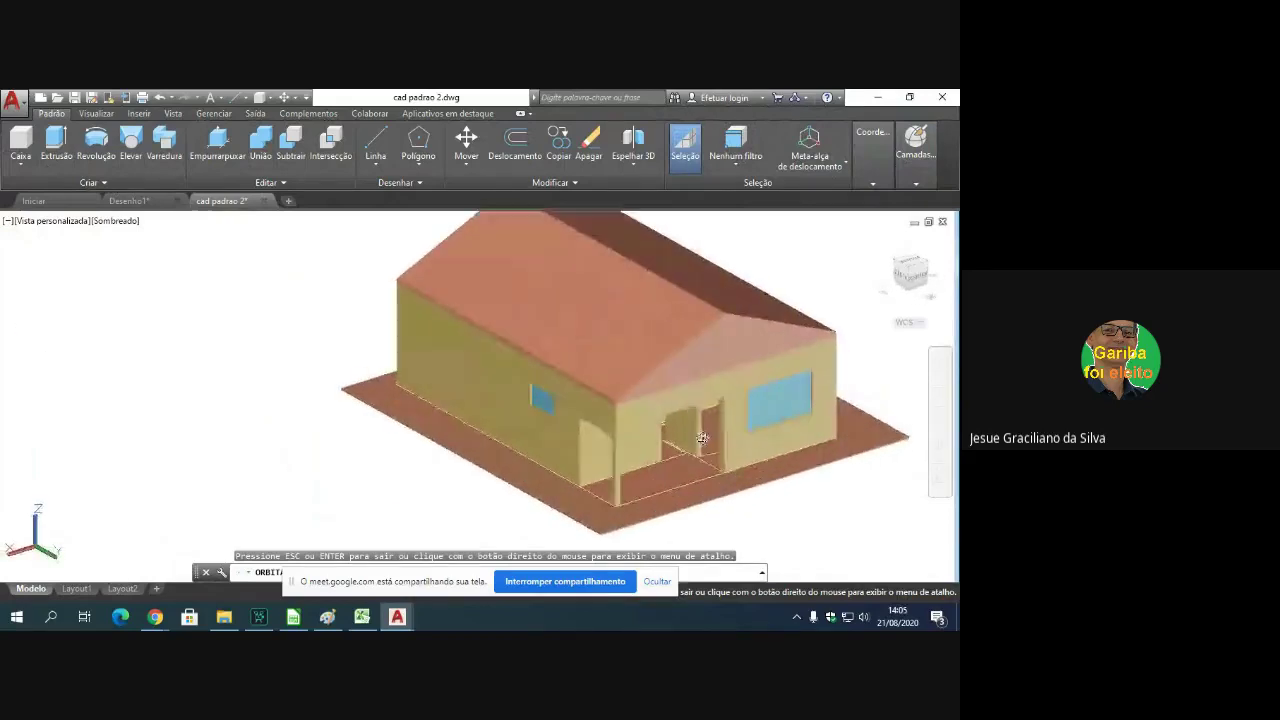
scroll(729, 455, "up", 2)
scroll(729, 455, "up", 2)
scroll(700, 460, "up", 2)
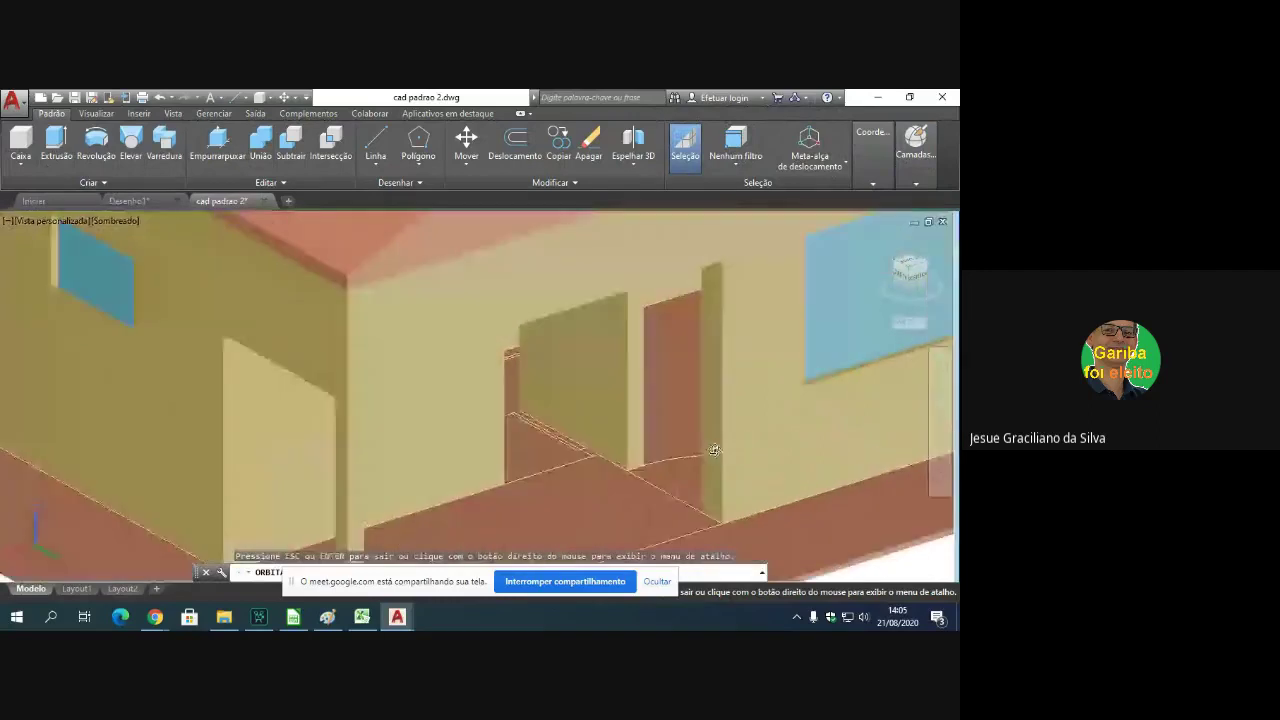
scroll(600, 470, "up", 1)
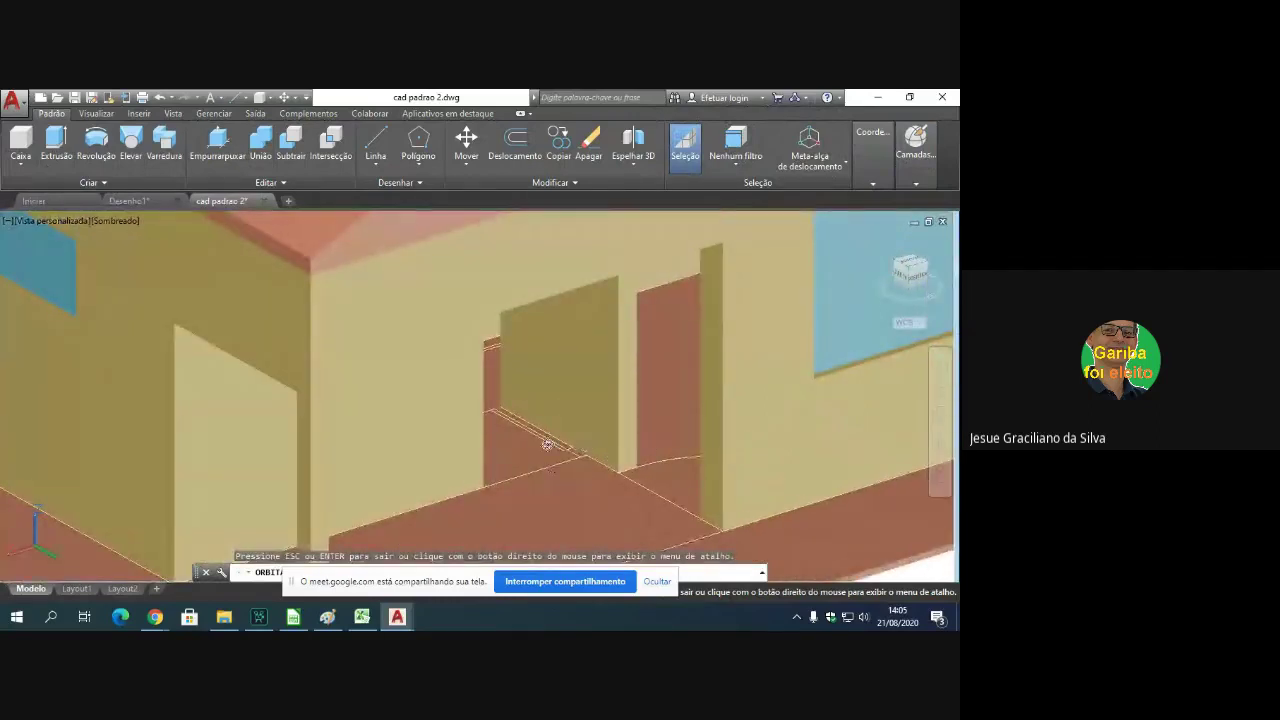
left_click_drag(586, 446, 553, 443)
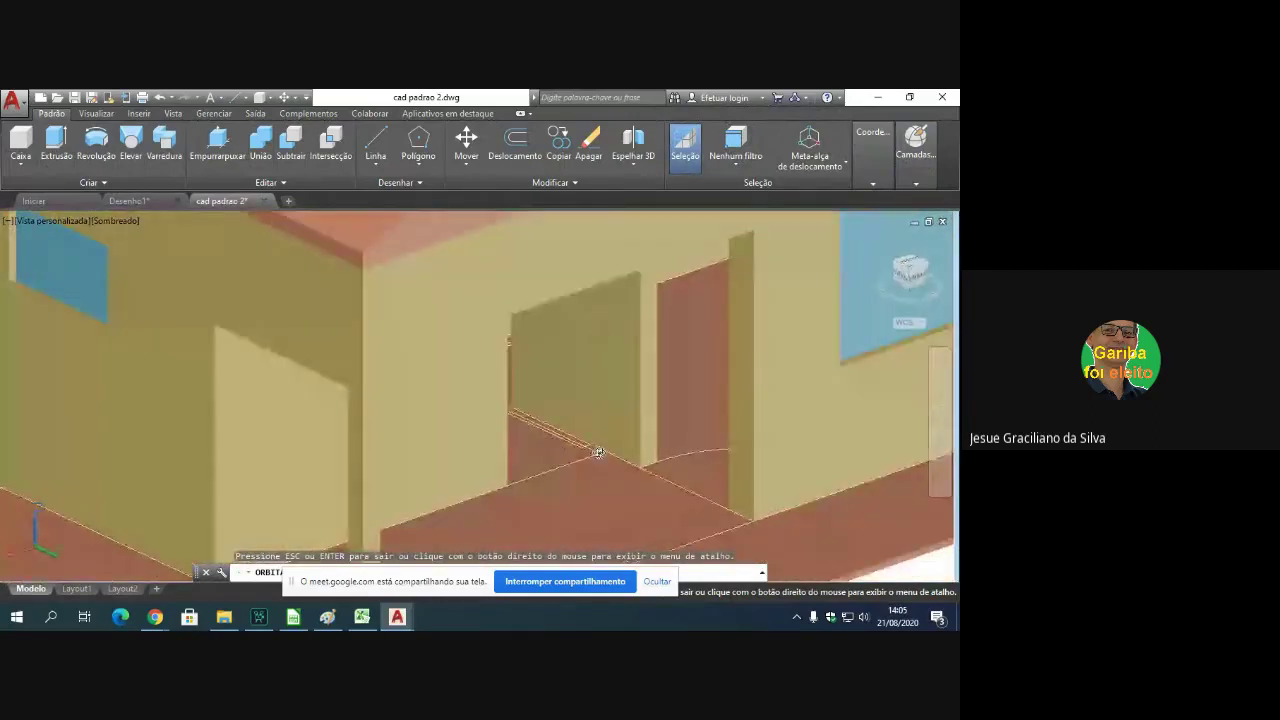
left_click_drag(592, 444, 557, 357)
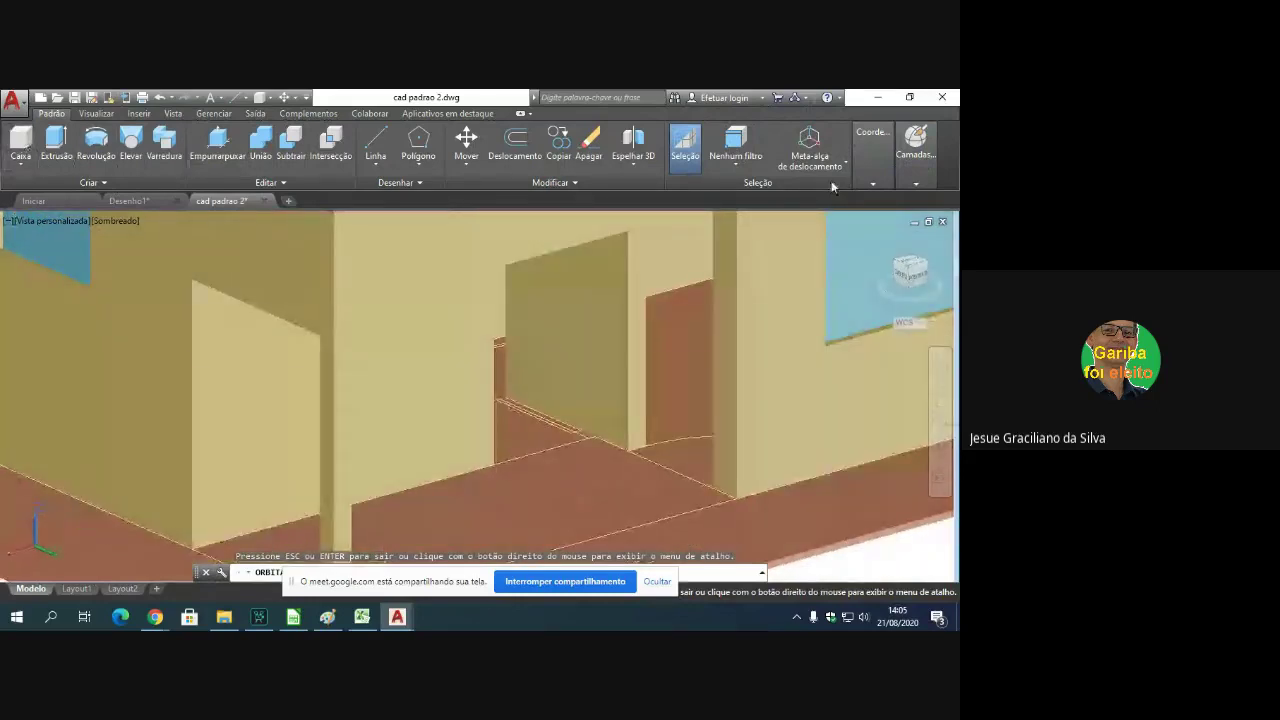
- Check the visual style choices in the Camadas panel, leaving them unchanged, and open the layer list
left_click(915, 184)
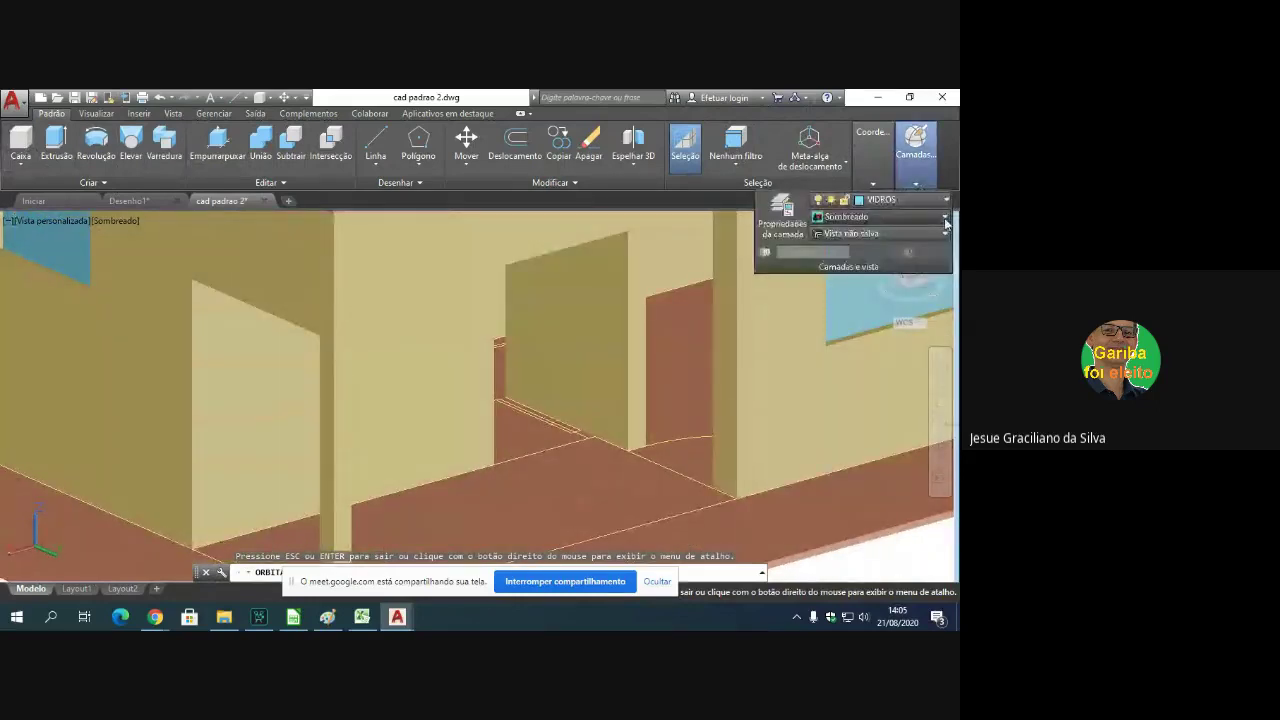
left_click(944, 217)
left_click(946, 204)
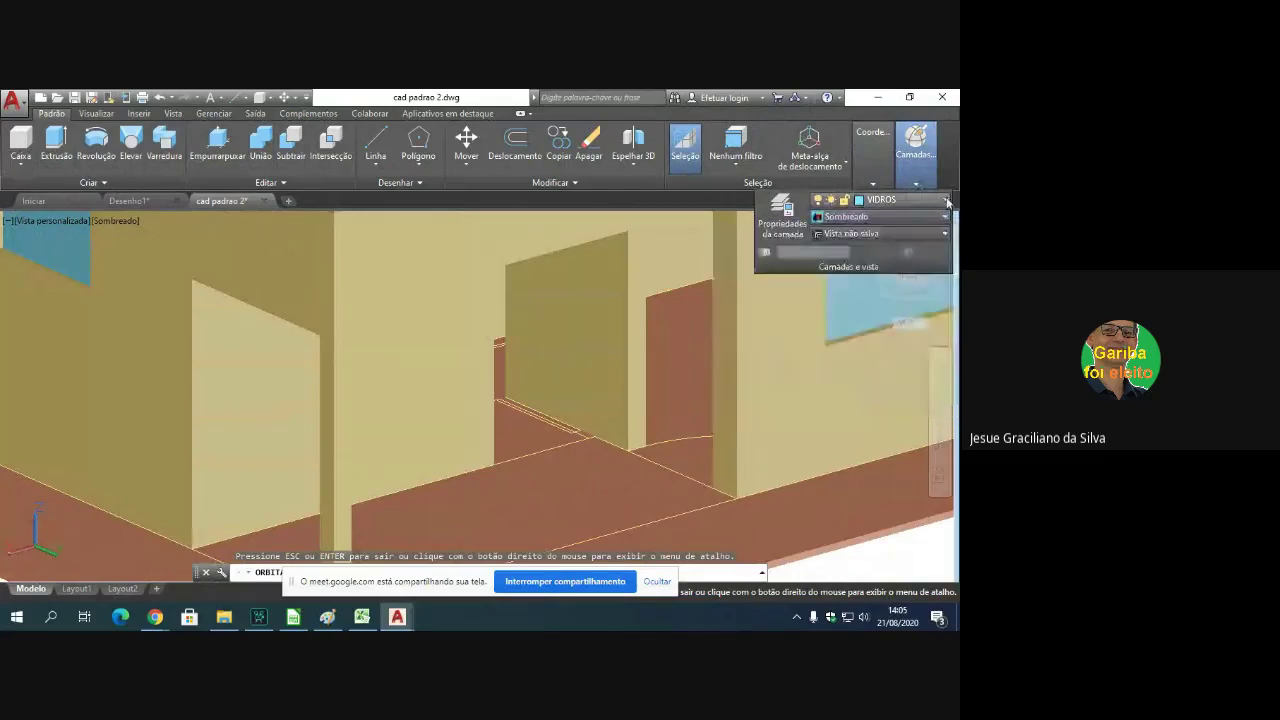
left_click(946, 200)
- Make PAREDE 3D the current layer and add a 280-tall thin box beside the interior doorway
left_click(870, 320)
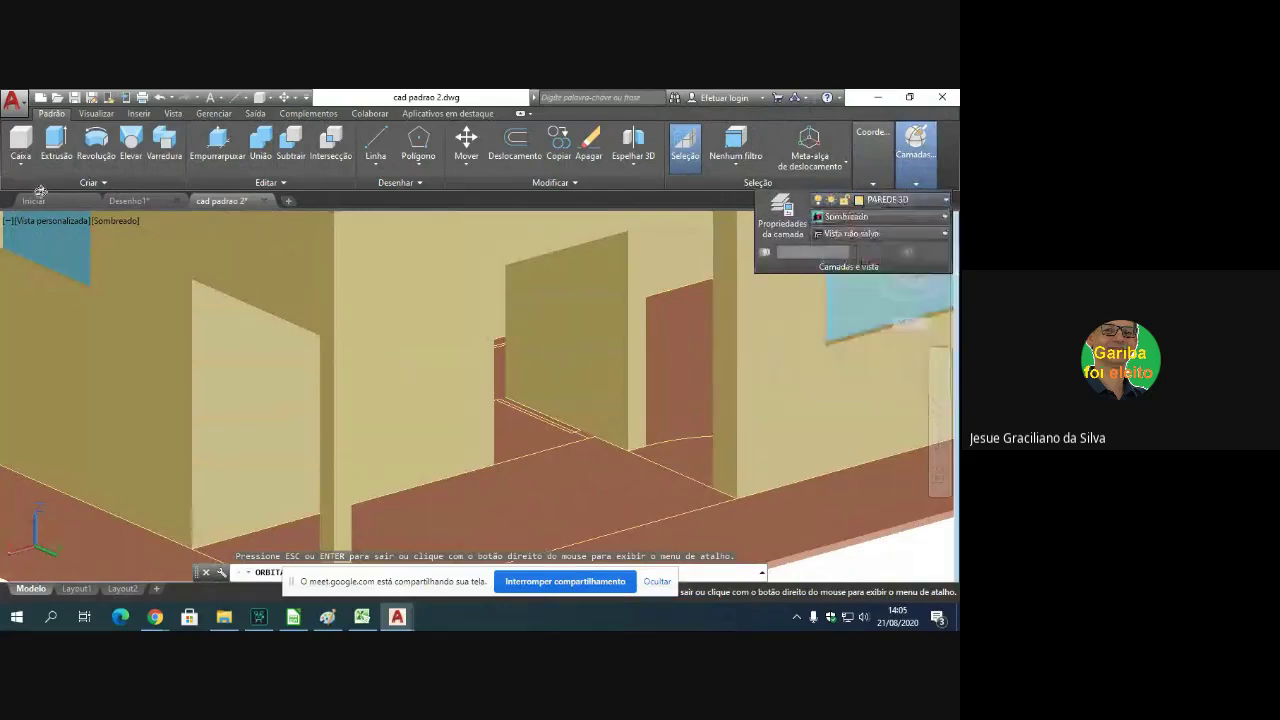
left_click(578, 432)
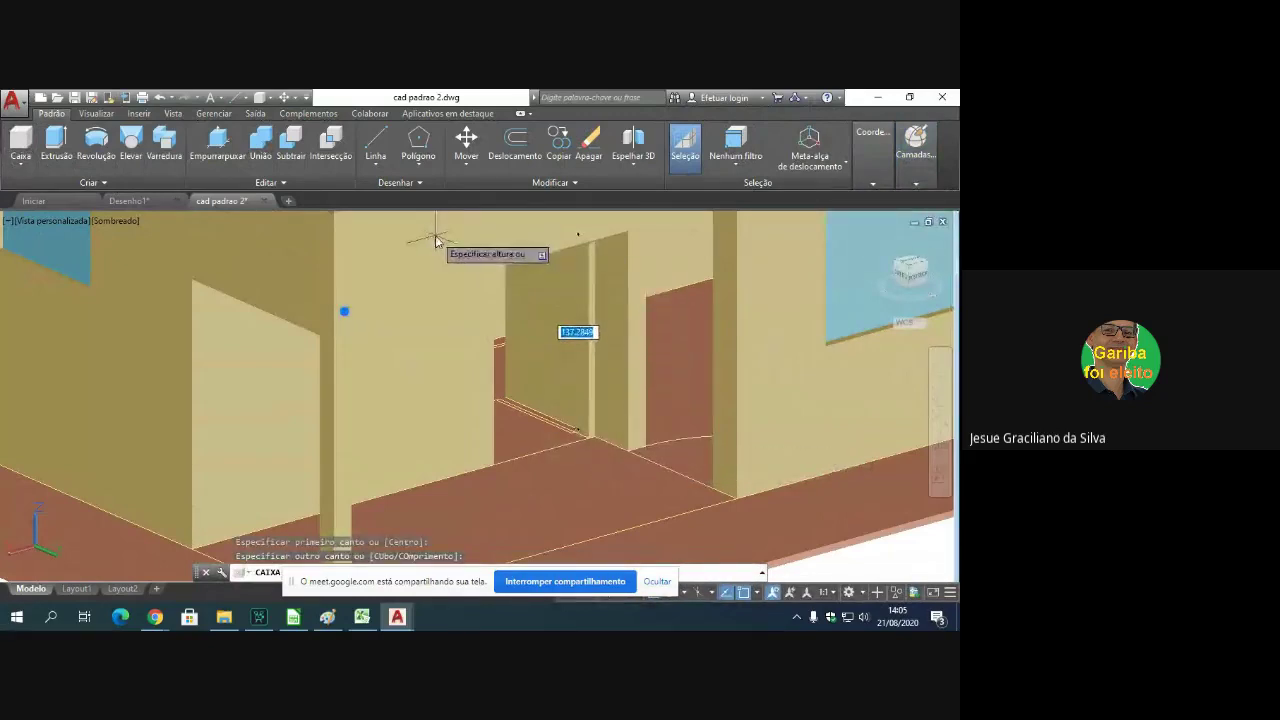
type("280")
key("Return")
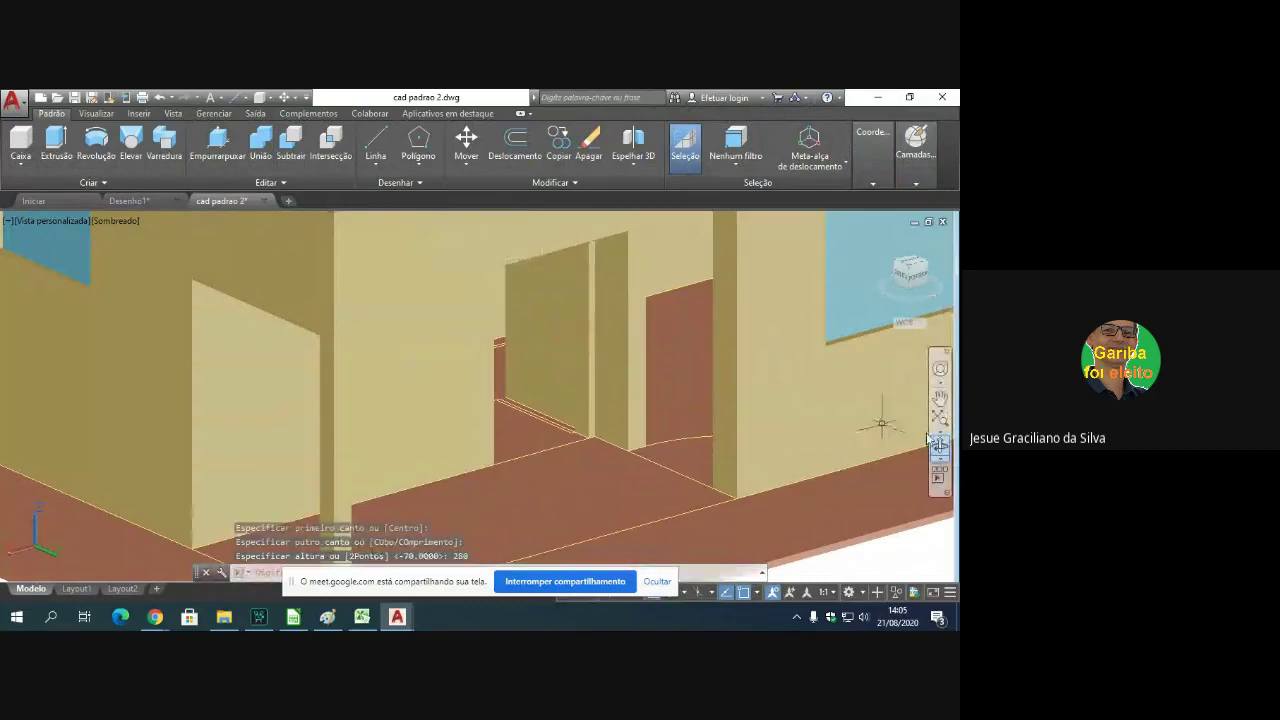
key("Escape")
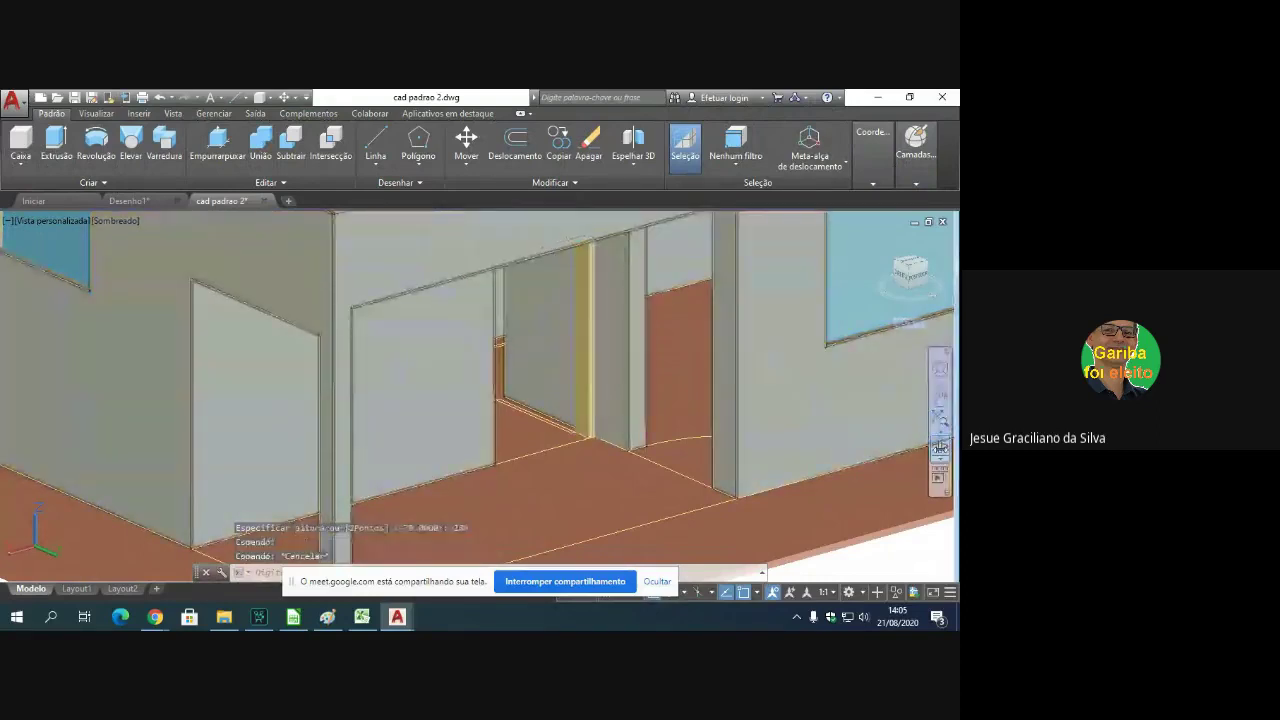
- Orbit toward the roof corner and start a second box, cancelling it before setting its height
left_click(940, 447)
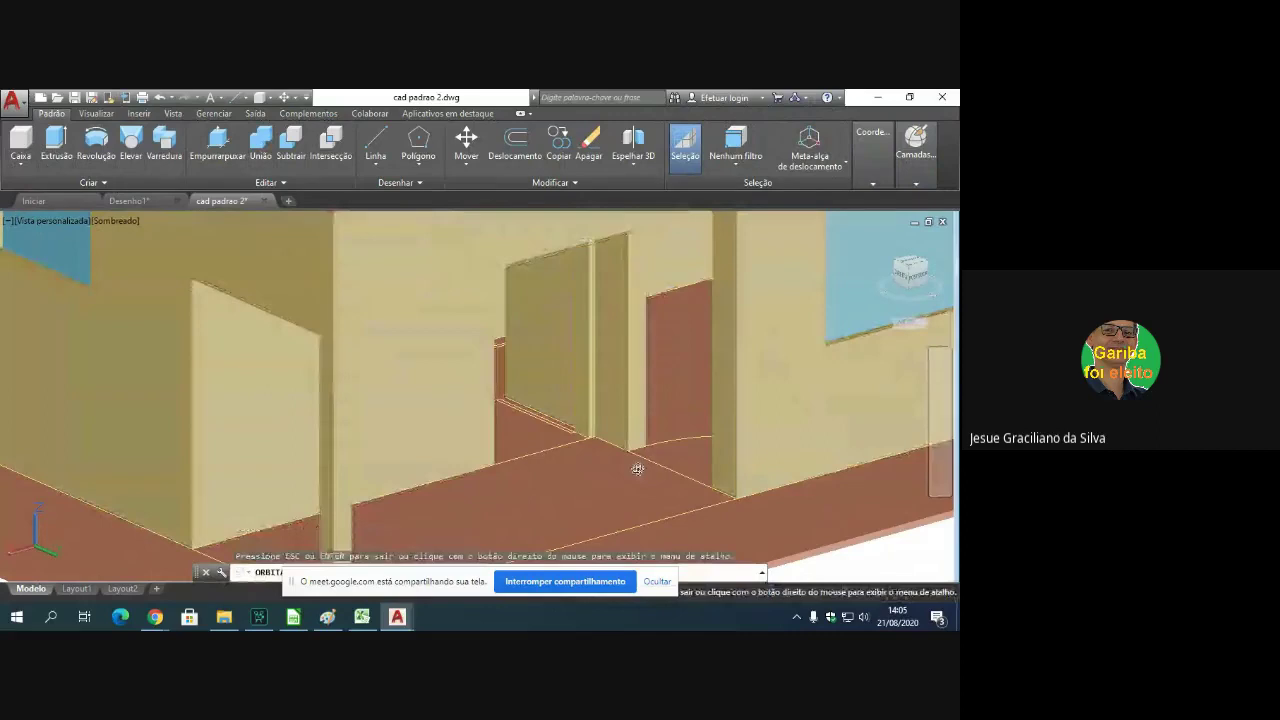
mouse_move(637, 469)
left_mouse_down()
mouse_move(590, 454)
mouse_move(568, 487)
mouse_move(617, 491)
mouse_move(550, 497)
mouse_move(666, 480)
left_mouse_up()
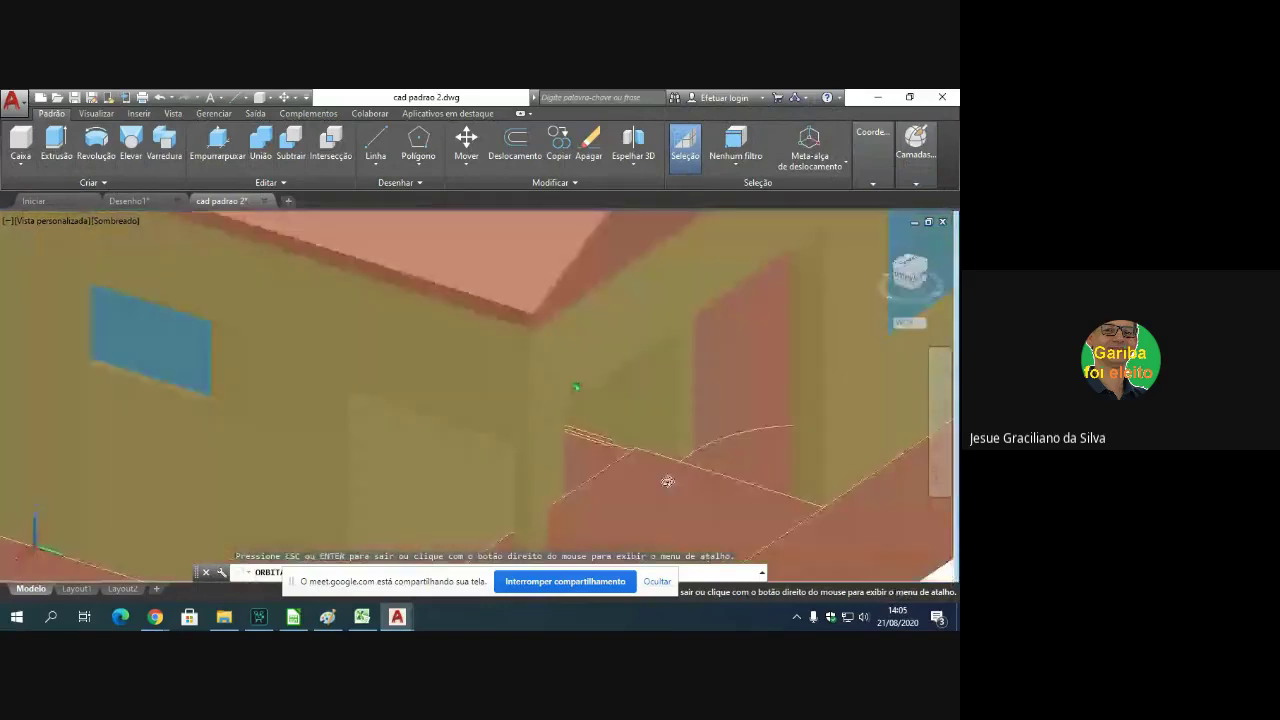
left_click(21, 148)
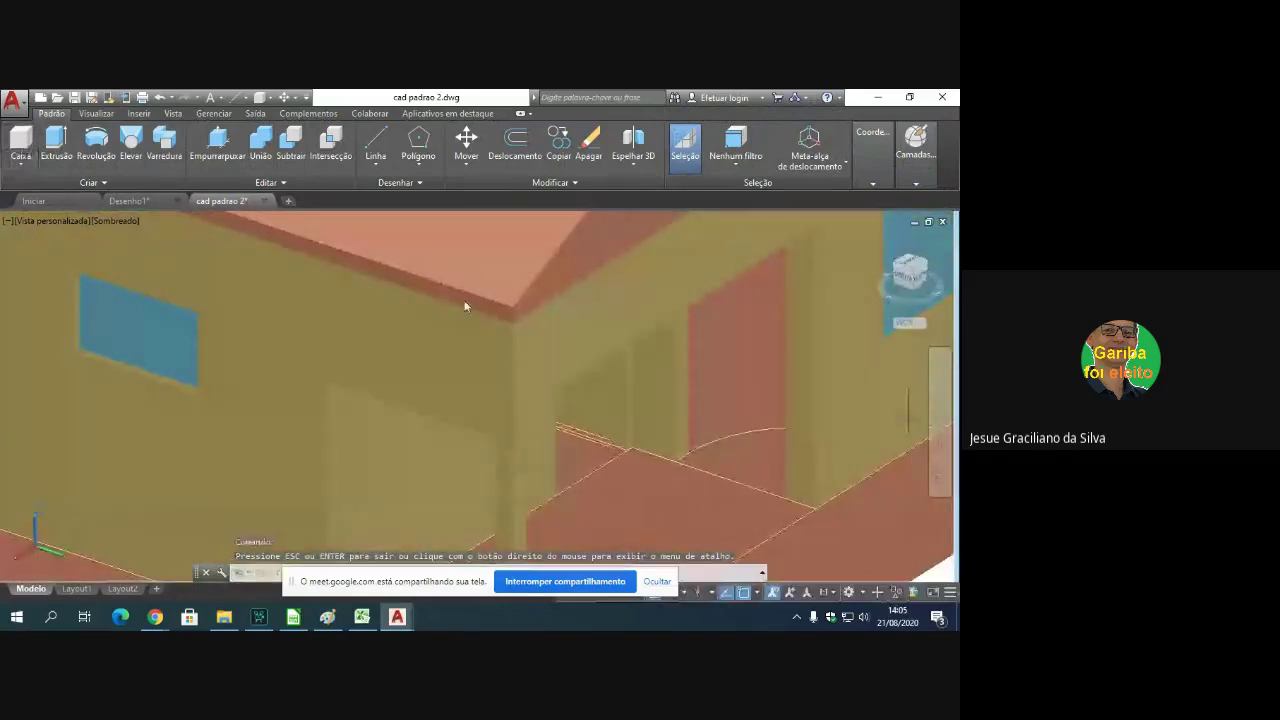
left_click(790, 490)
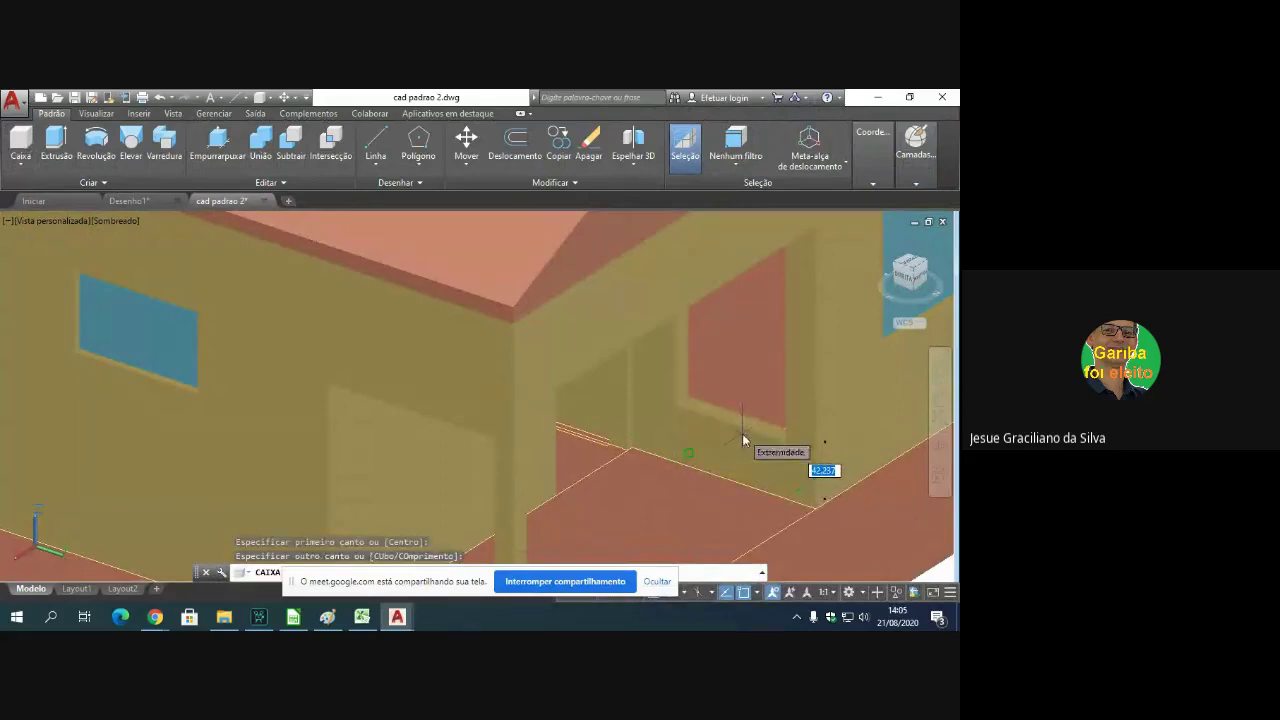
left_click(742, 435)
left_click(741, 486)
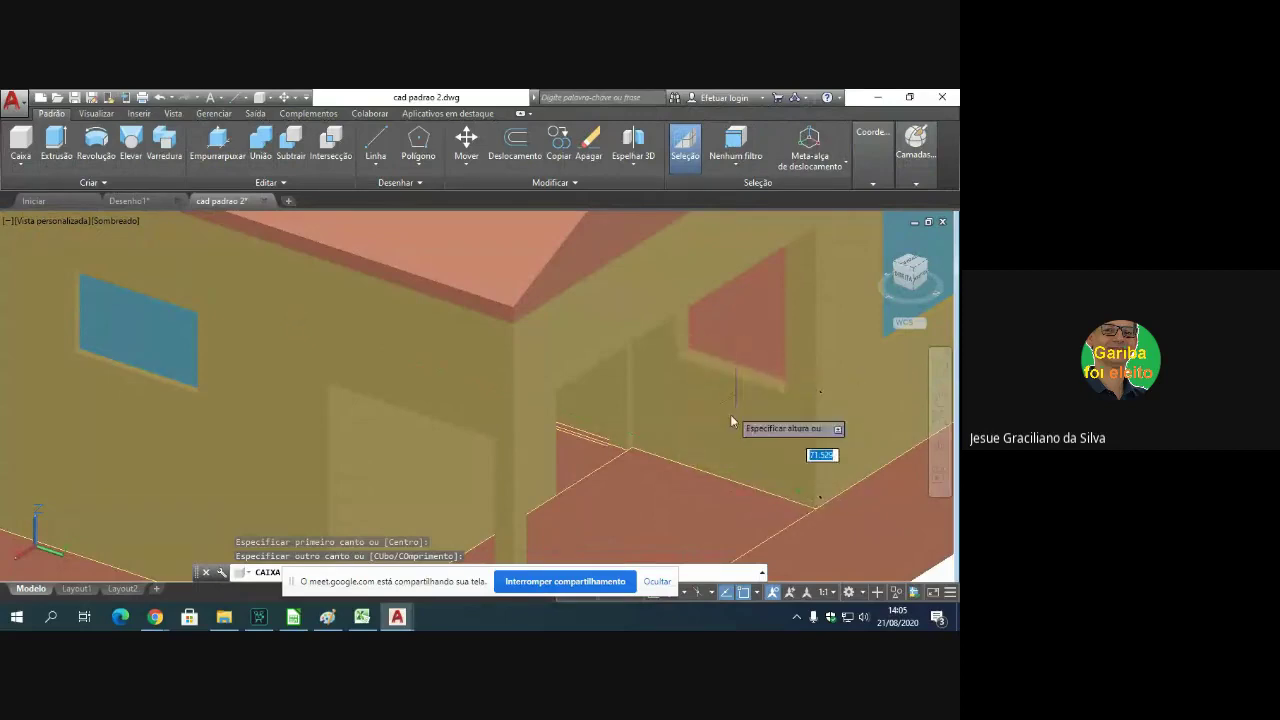
key("Escape")
scroll(762, 485, "up", 2)
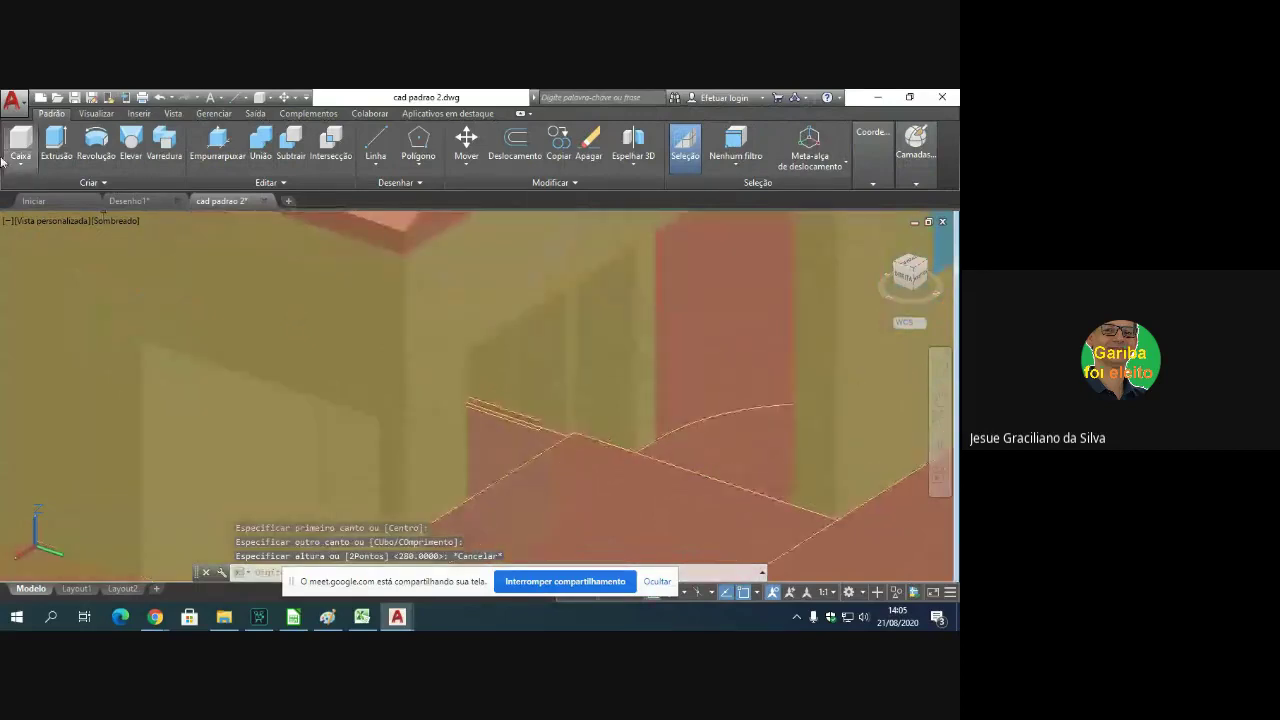
left_click(375, 145)
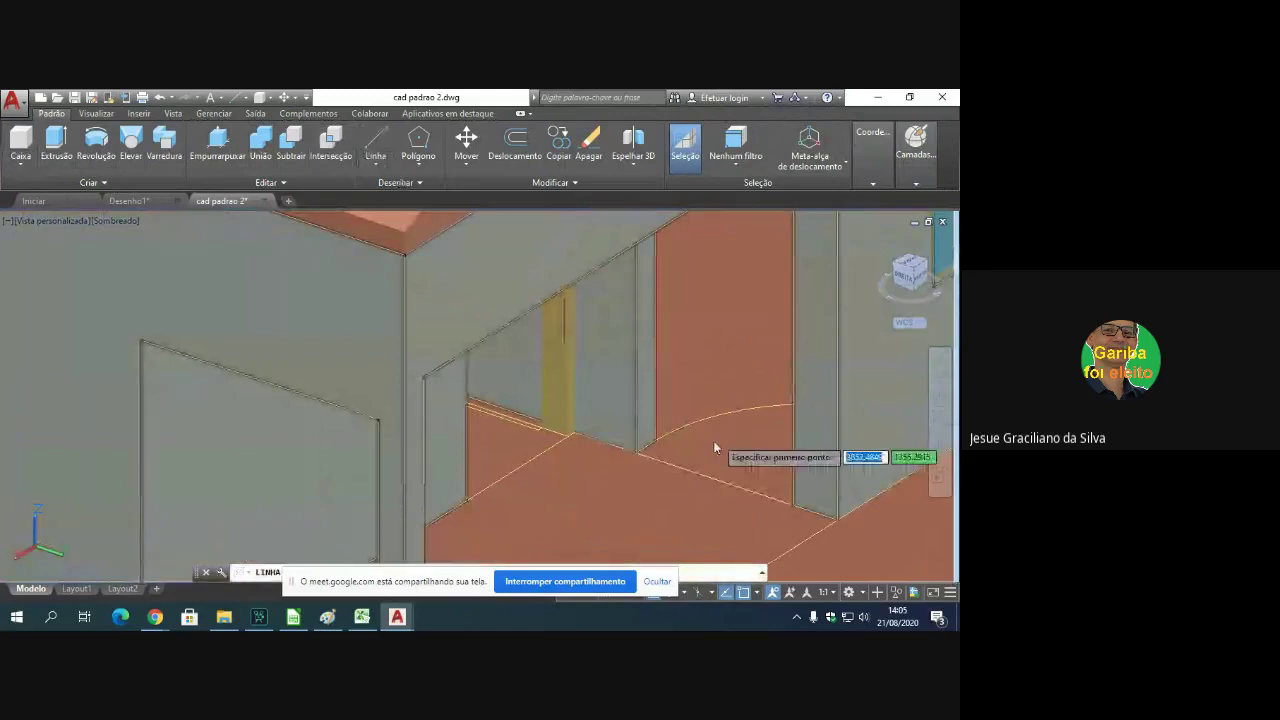
- Draw a 3-unit line from the floor edge corner by the doorway, then zoom out
left_click(646, 451)
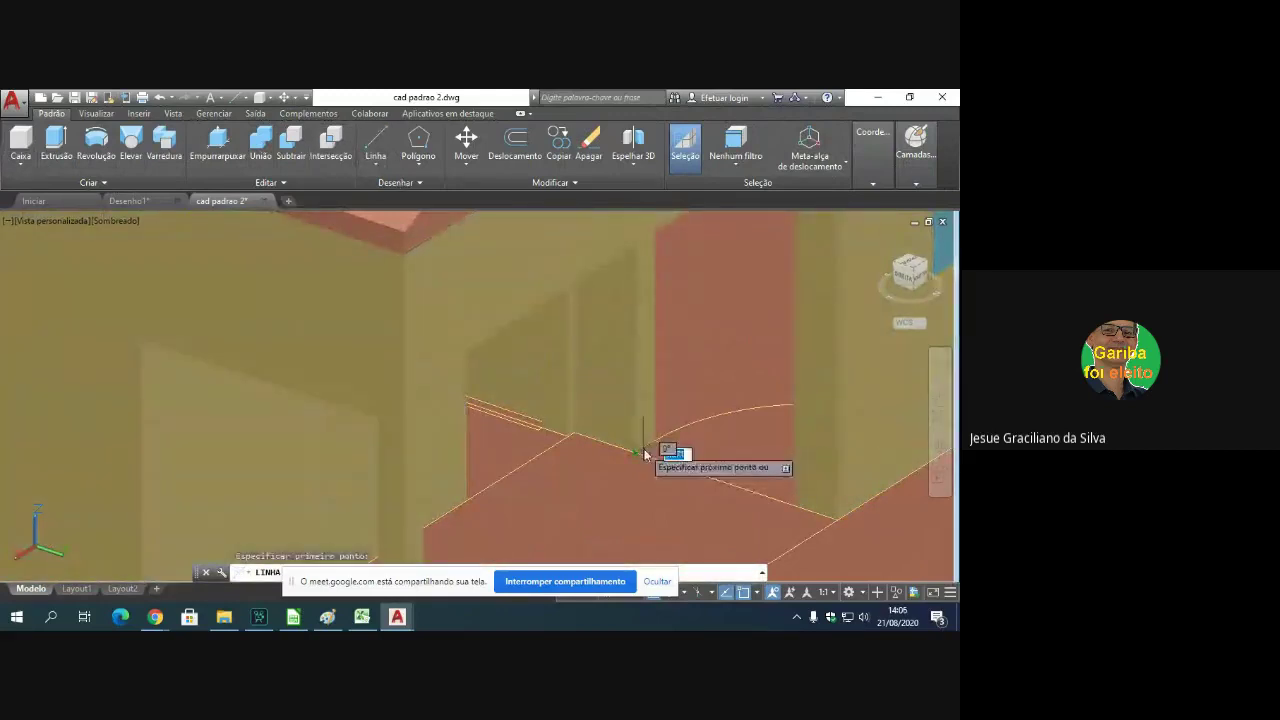
key("Return")
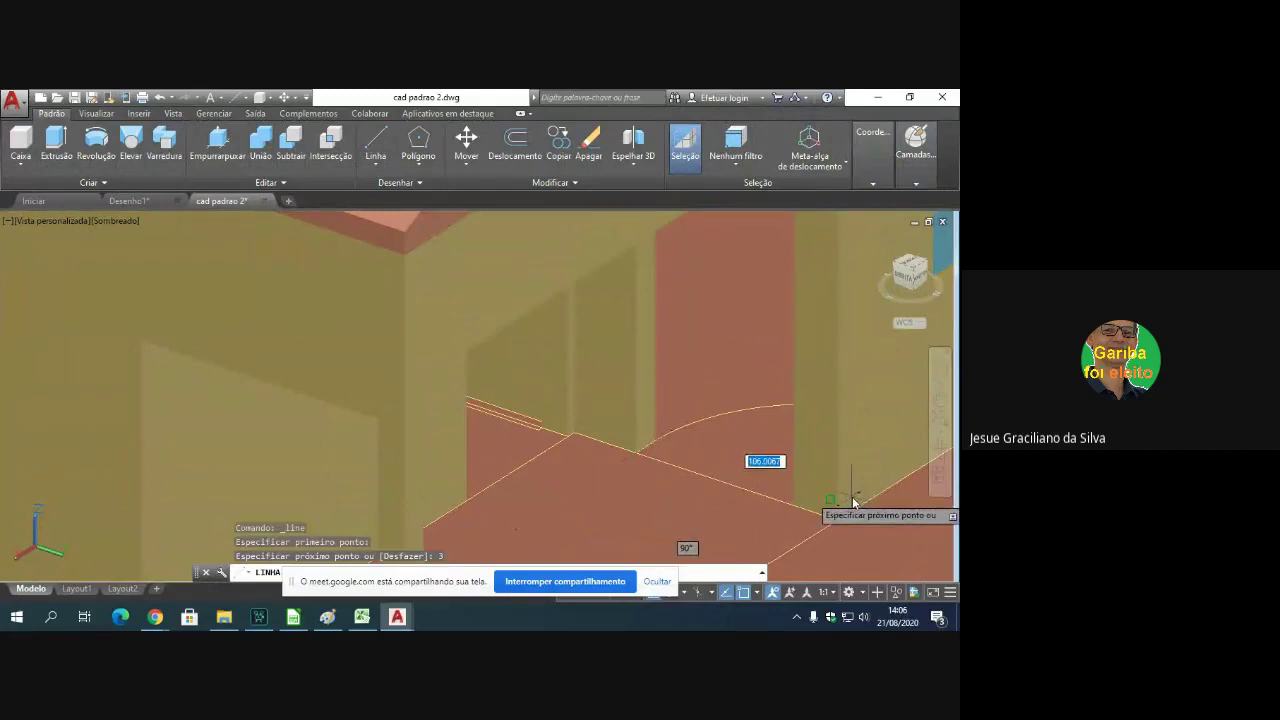
key("Return")
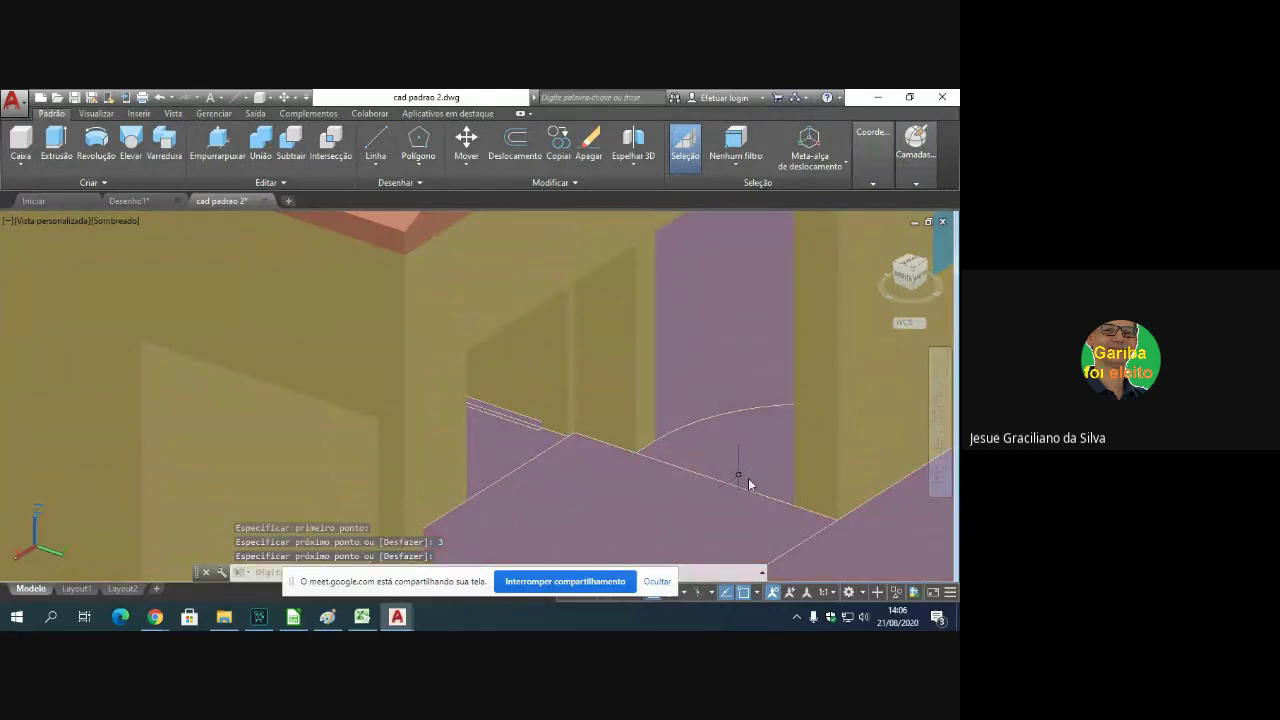
scroll(748, 478, "down", 3)
key("Escape")
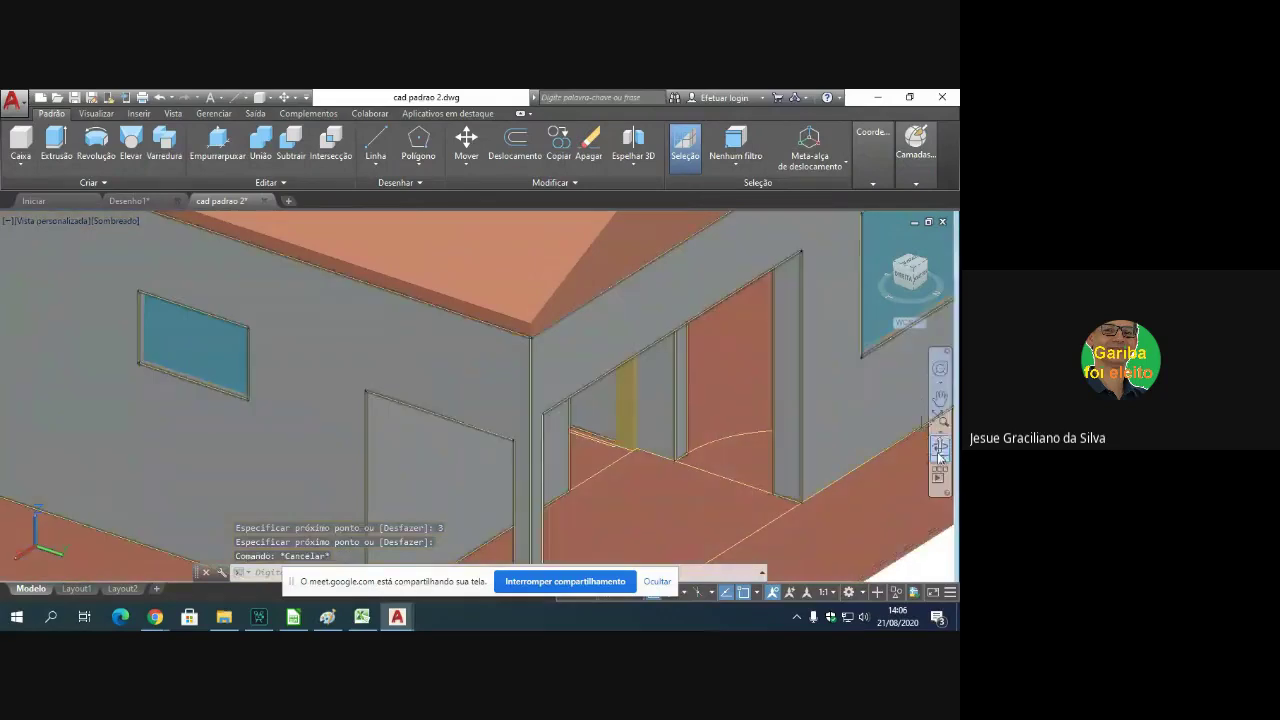
scroll(876, 438, "down", 2)
scroll(876, 438, "down", 2)
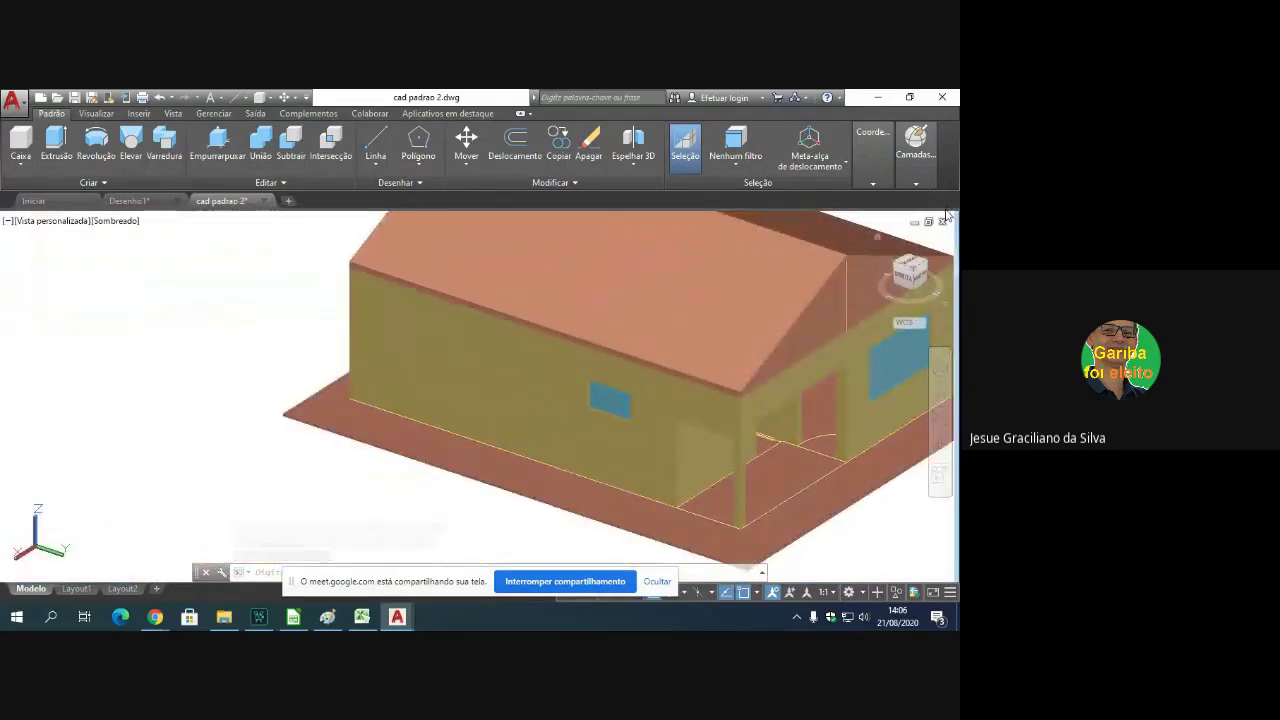
scroll(870, 388, "down", 4)
scroll(880, 388, "up", 4)
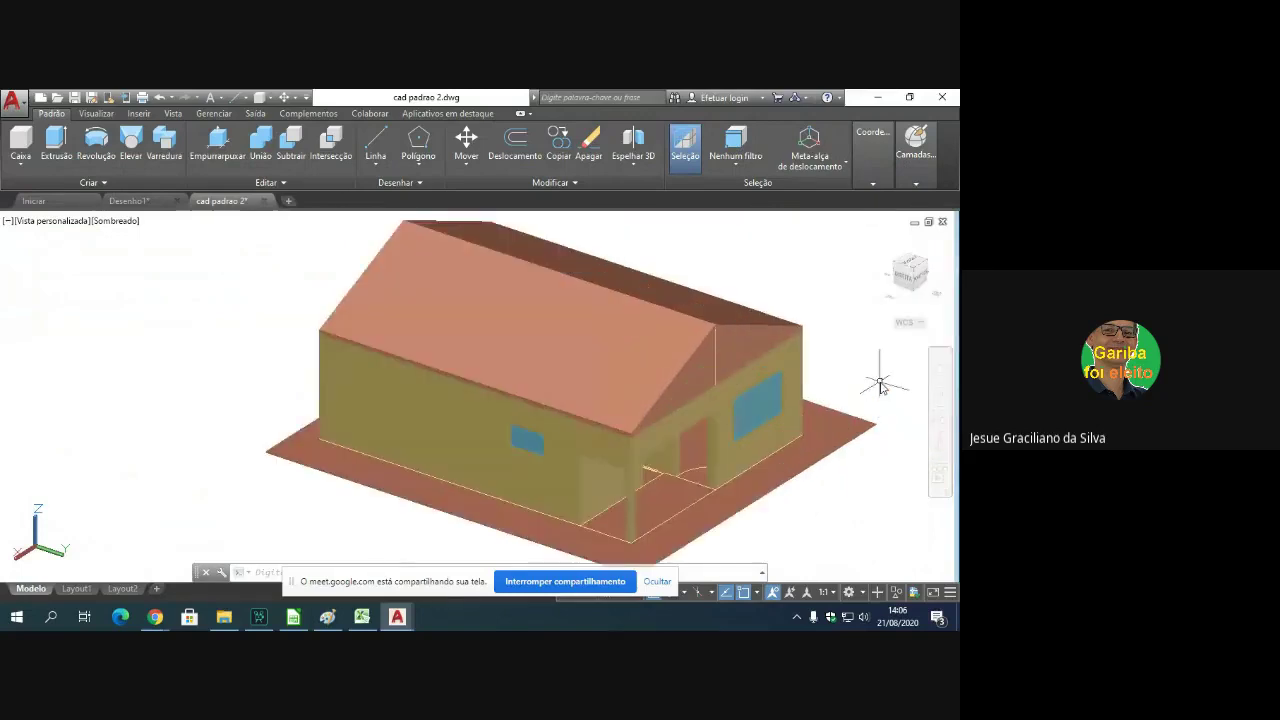
left_click(710, 353)
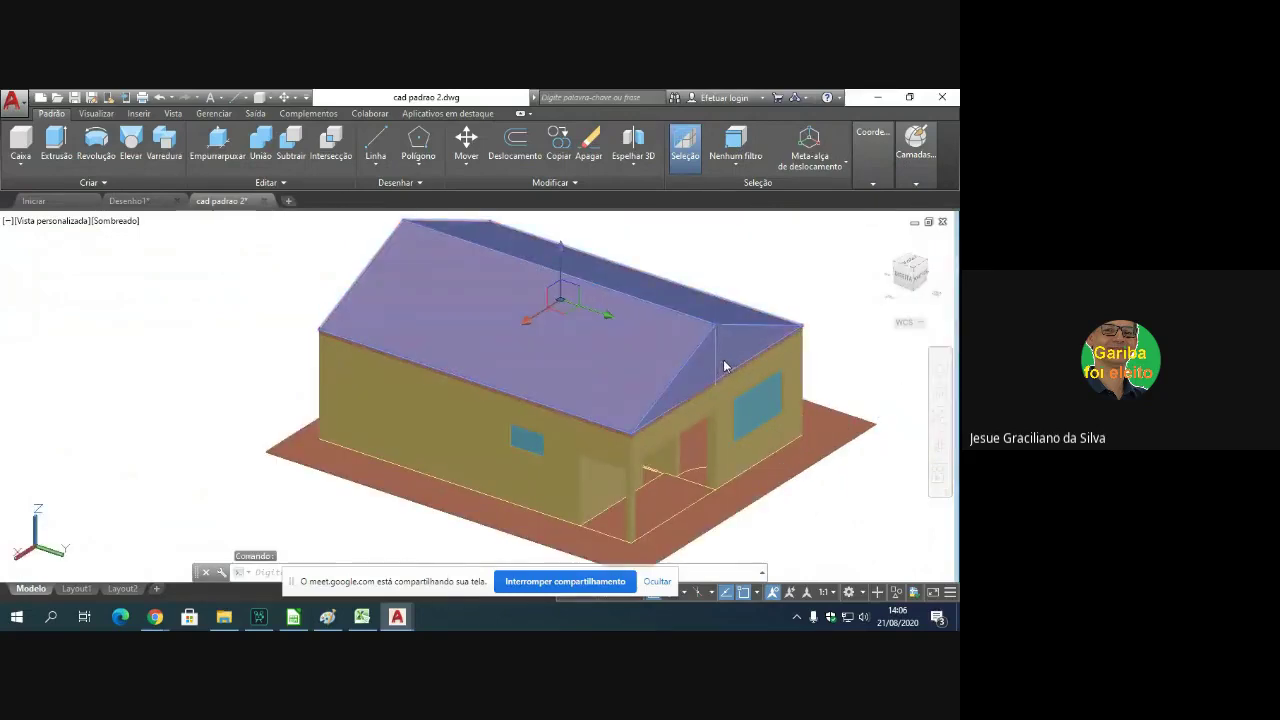
key("Escape")
left_click(716, 358)
key("Escape")
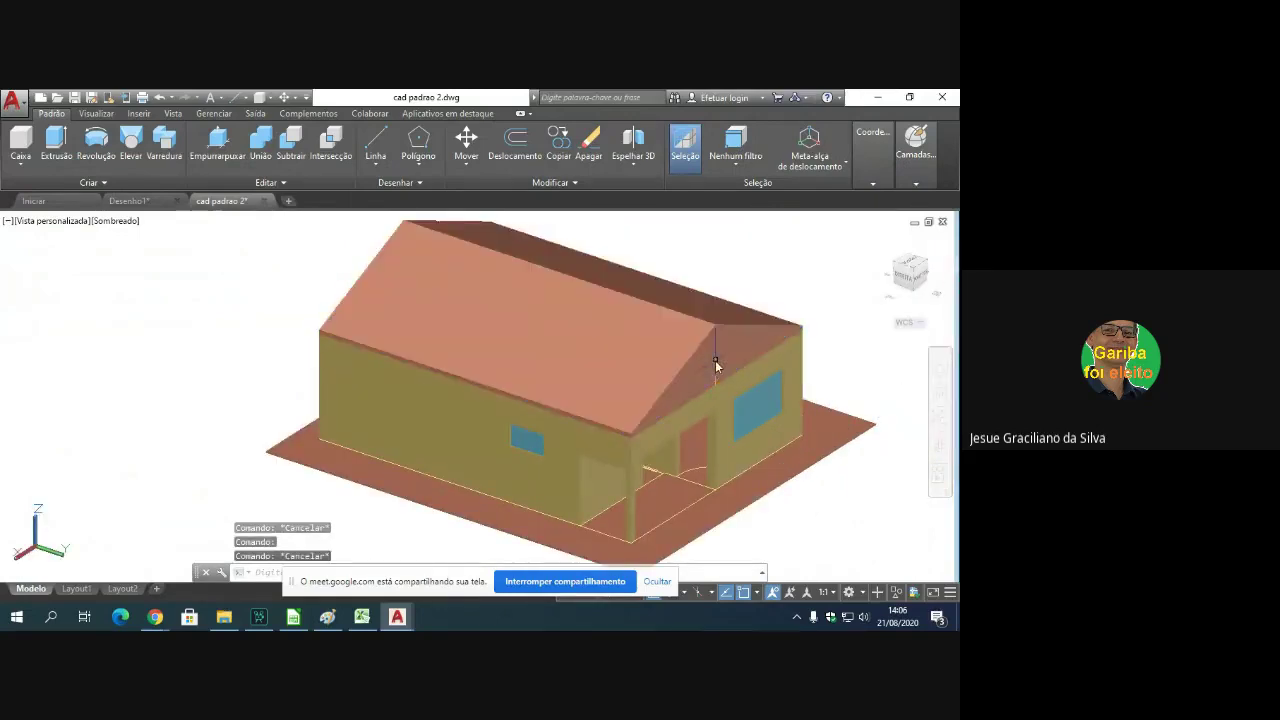
left_click(716, 368)
key("Escape")
left_click(718, 328)
left_click(722, 350)
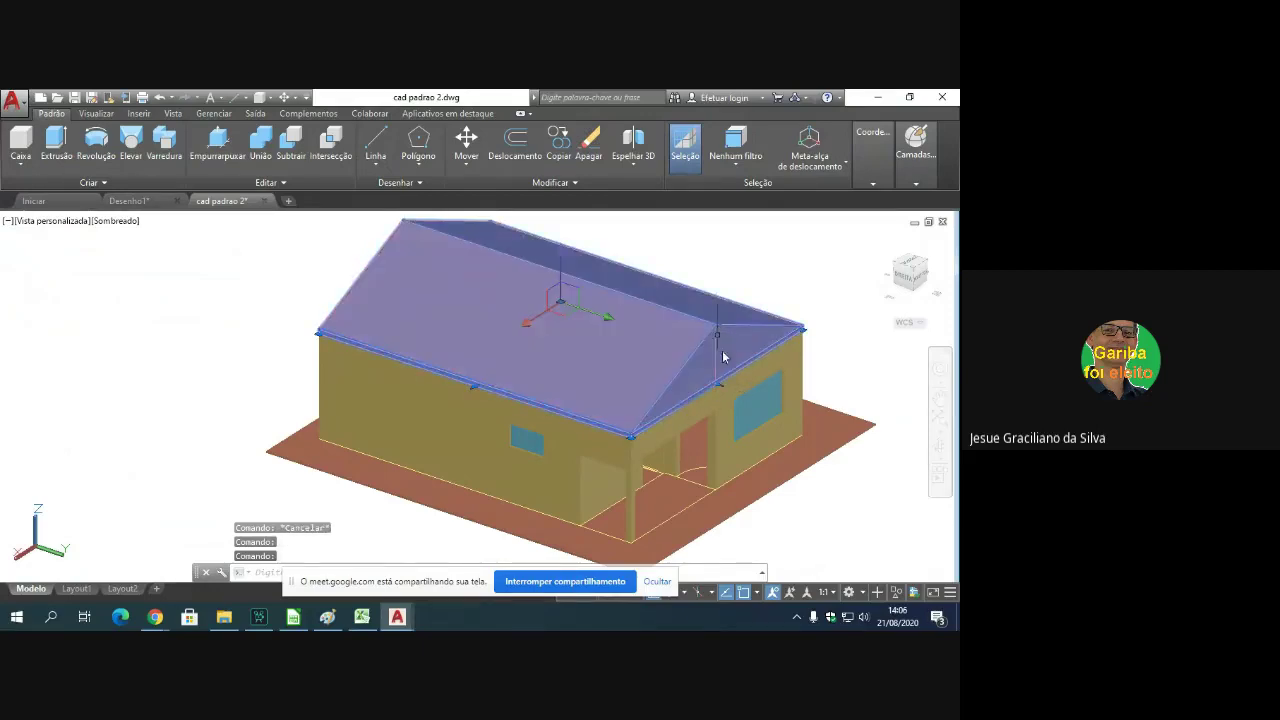
key("Escape")
scroll(760, 394, "down", 4)
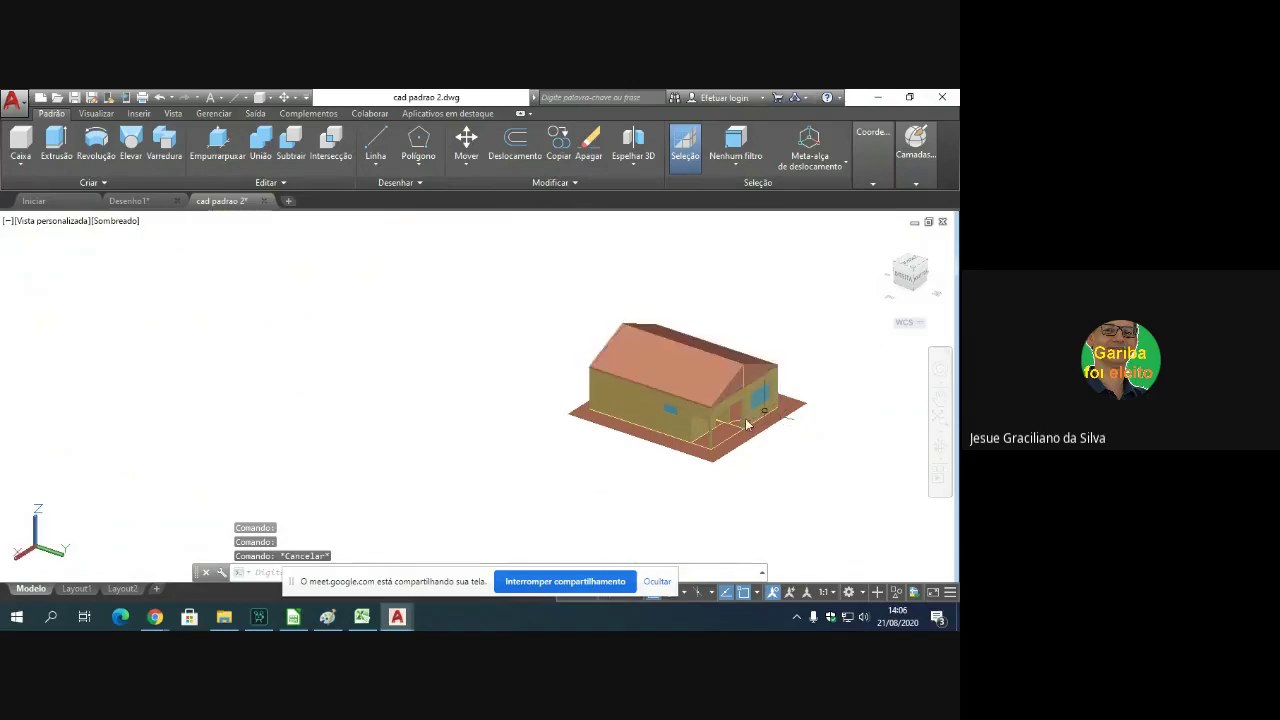
scroll(744, 400, "up", 1)
scroll(750, 400, "up", 2)
scroll(778, 391, "up", 1)
scroll(760, 380, "down", 2)
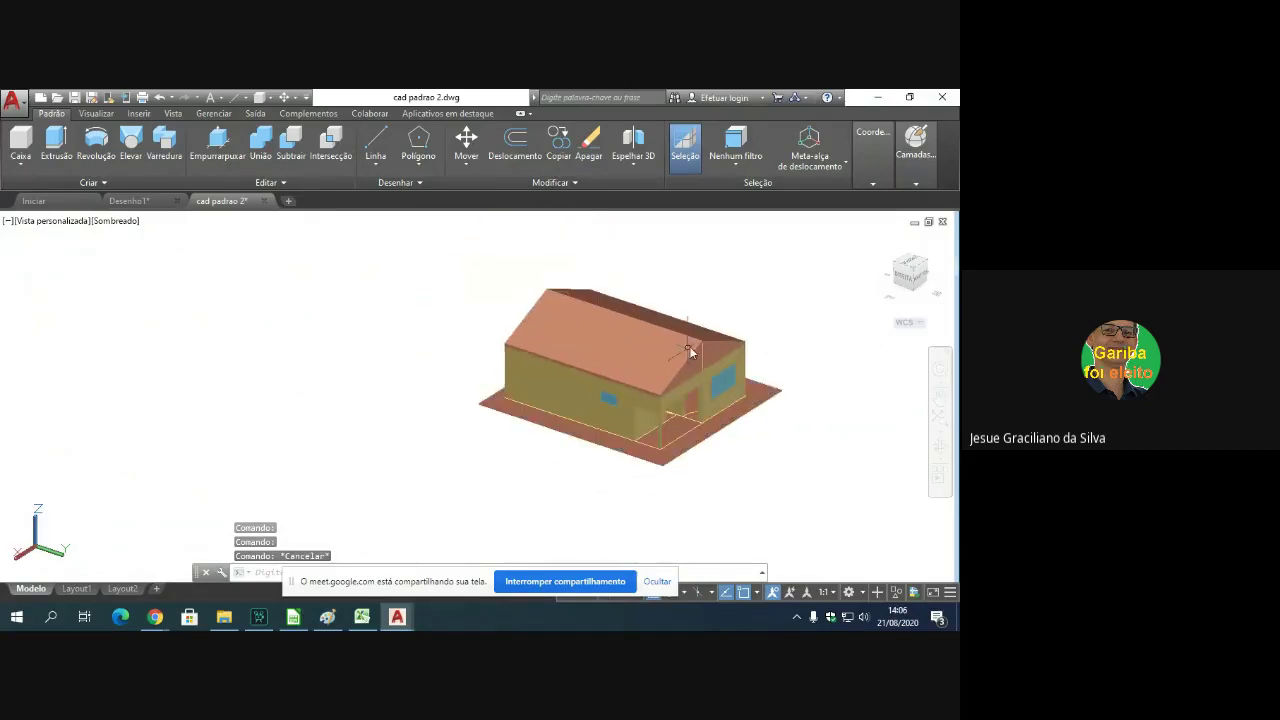
scroll(690, 350, "up", 2)
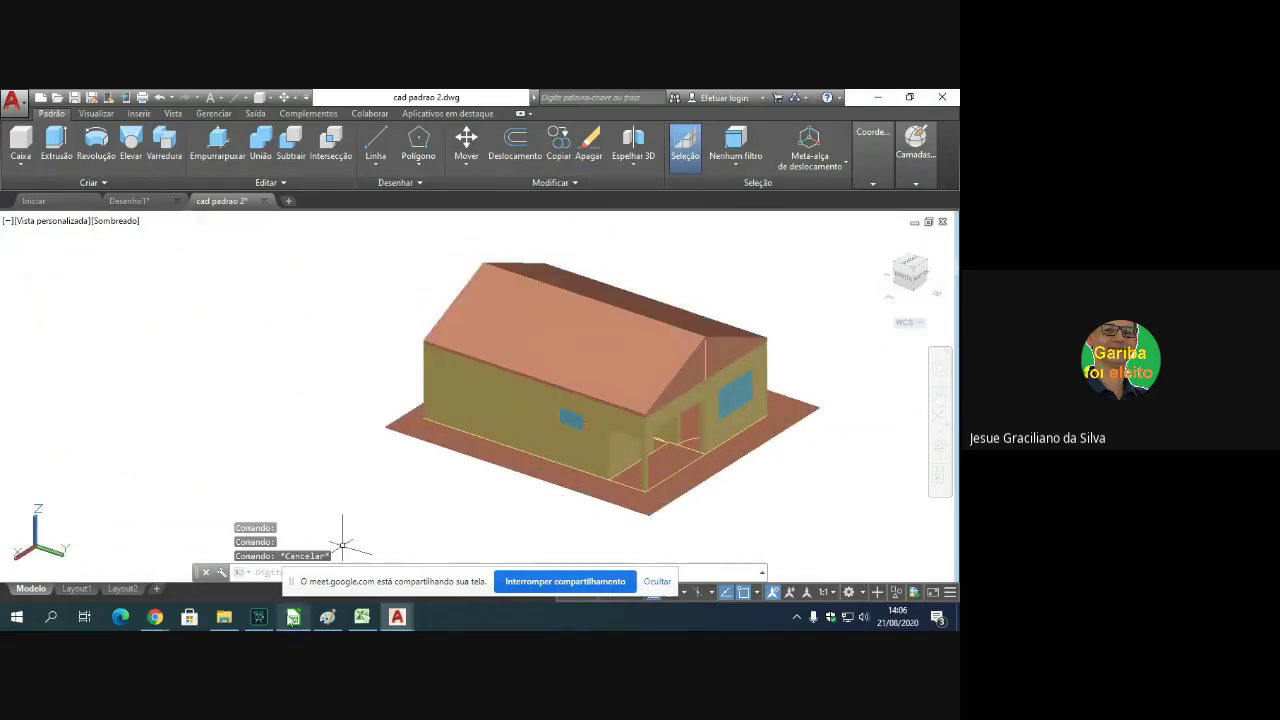
mouse_move(155, 617)
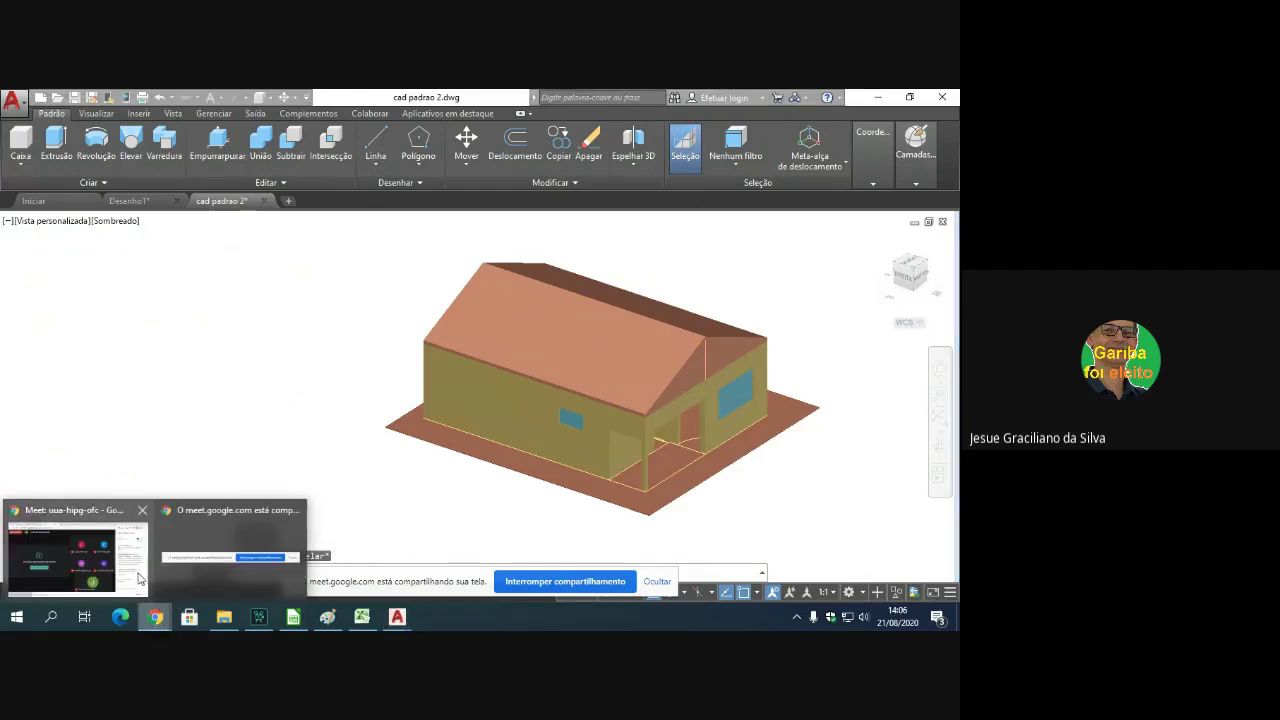
- Bring the Google Meet call to the front and open its More options menu
left_click(140, 578)
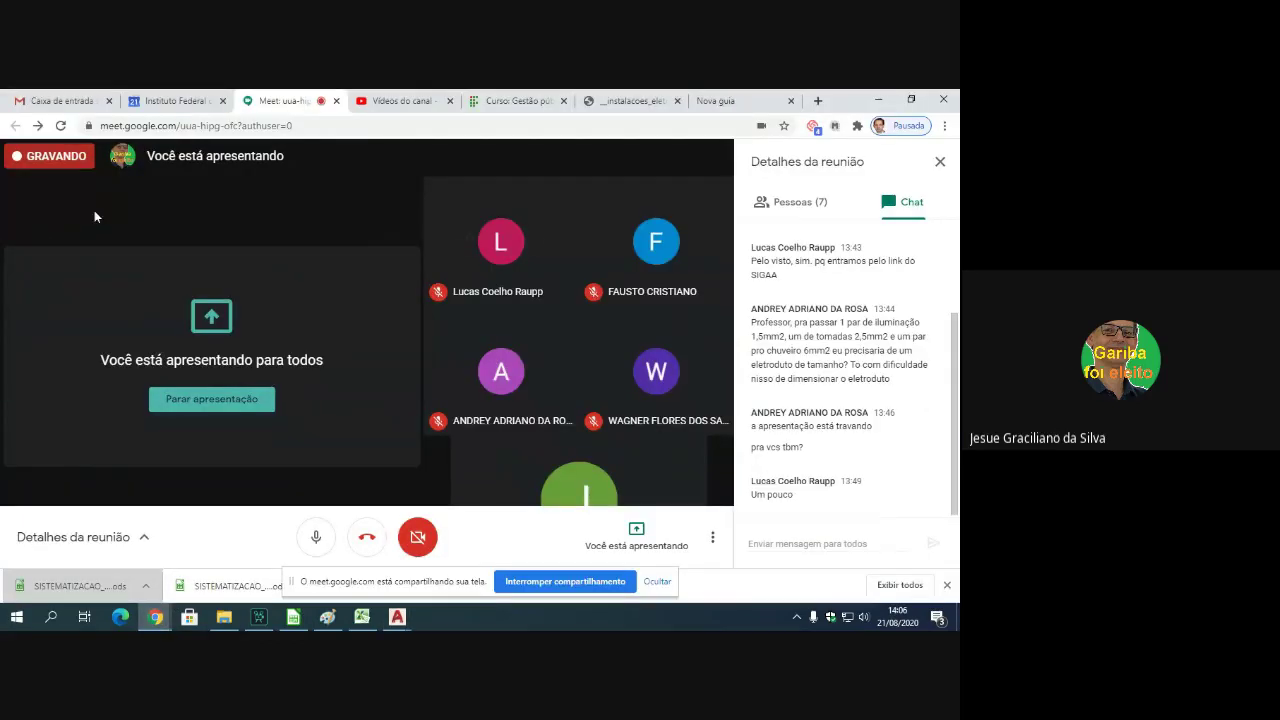
left_click(713, 550)
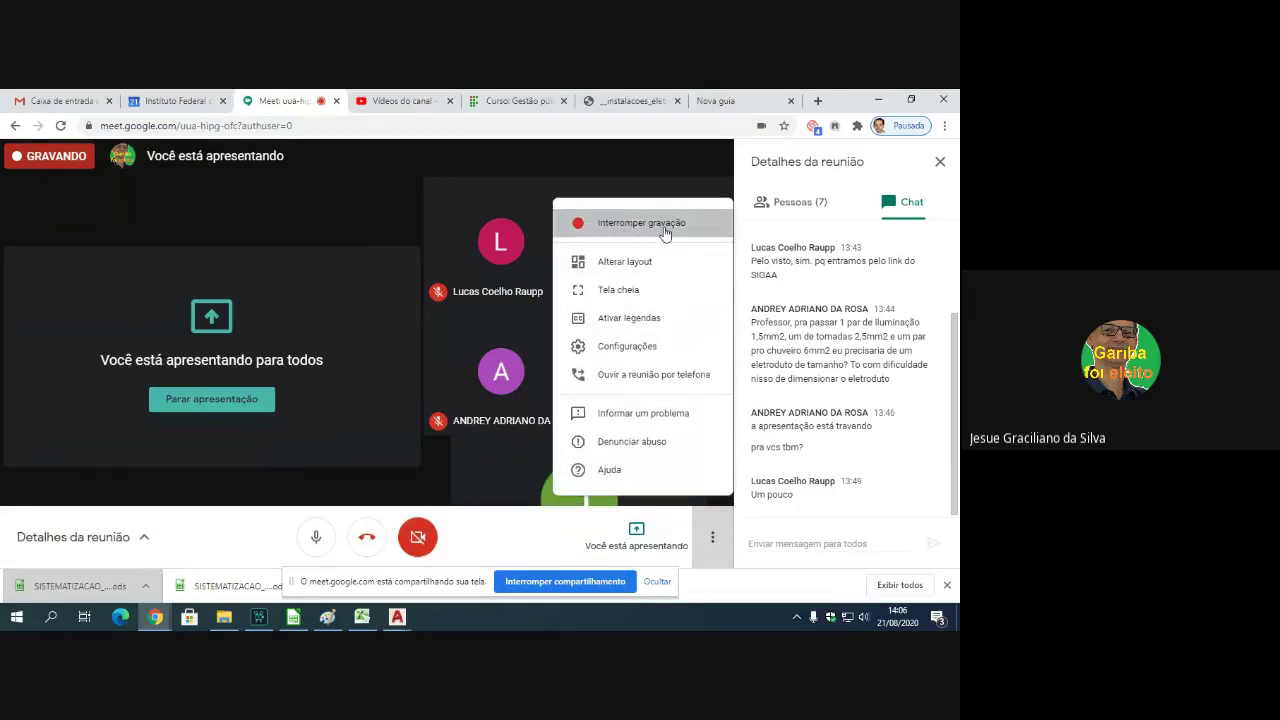